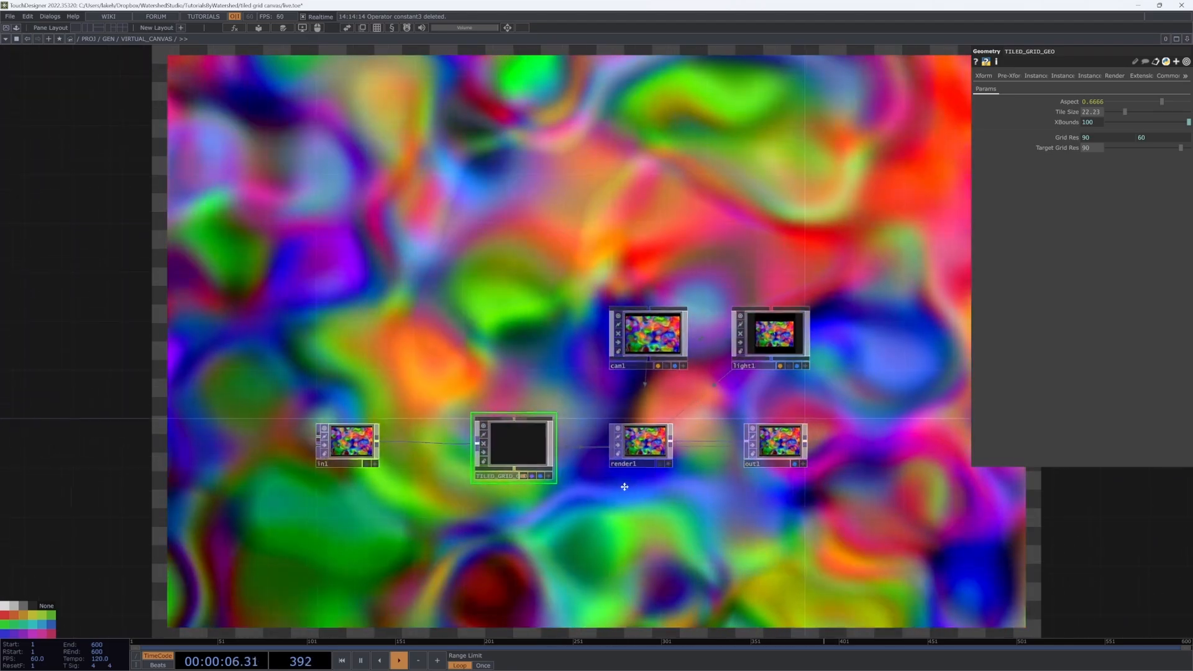
Step: Reposition the in1 node and raise TILED_GRID_GEO's Tile Size to 84.7, giving a 29 × 20 grid
left_click_drag(577, 494, 558, 495)
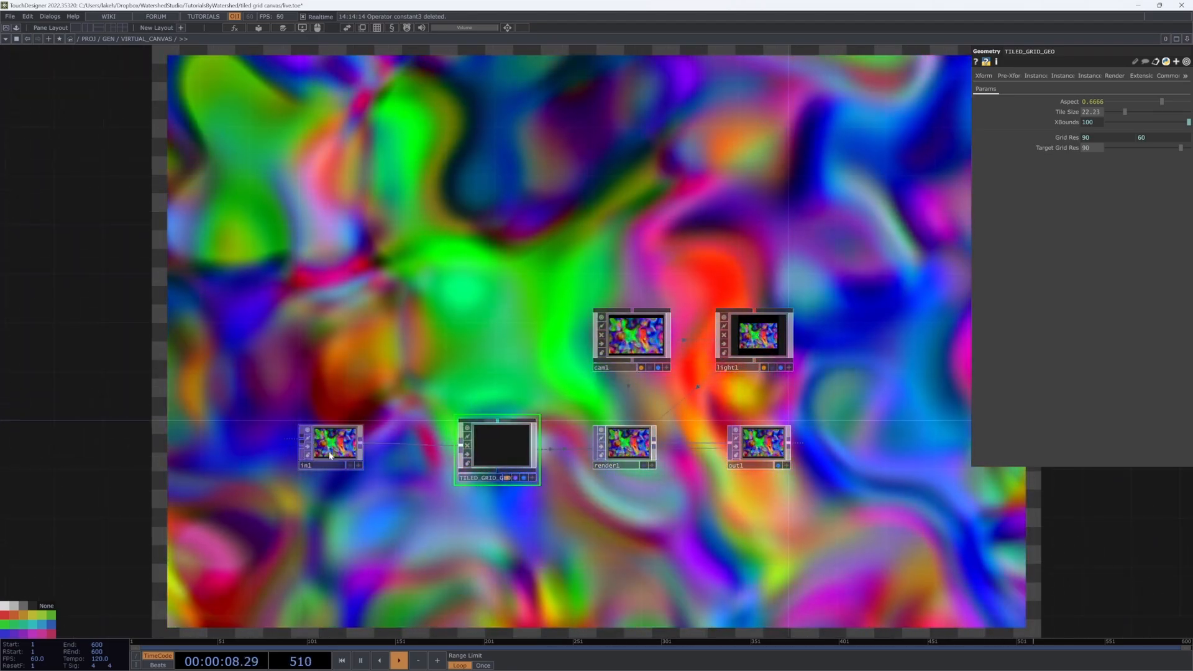
mouse_move(333, 445)
left_mouse_down()
mouse_move(320, 457)
mouse_move(333, 458)
left_mouse_up()
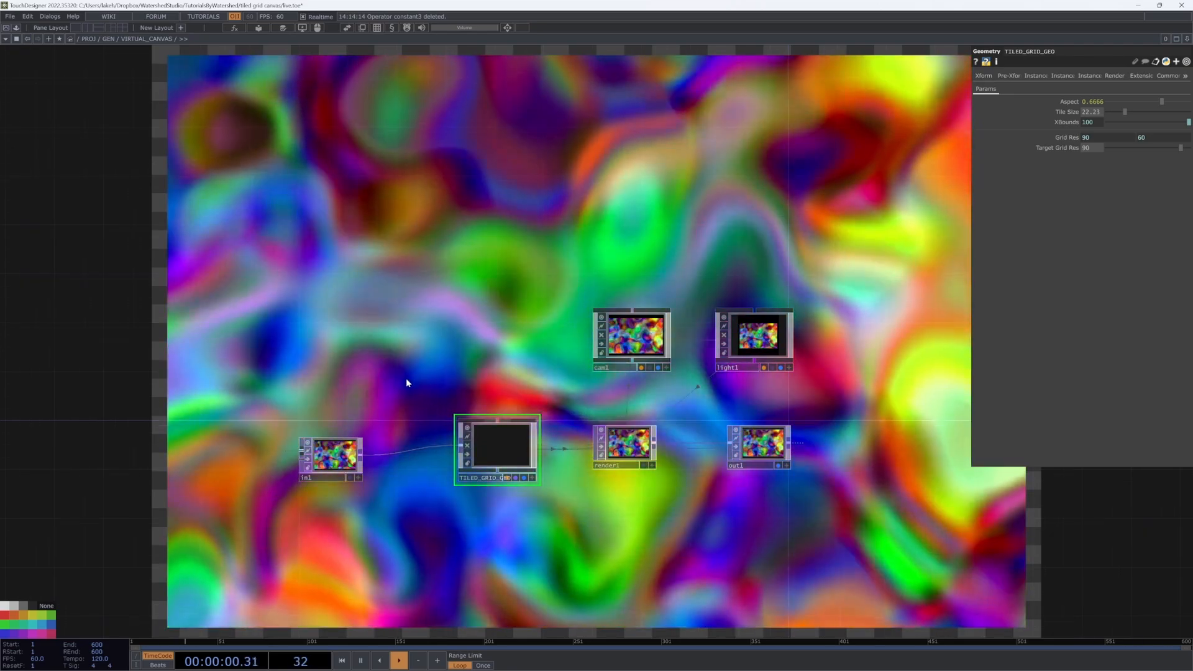
left_click_drag(413, 381, 310, 417)
scroll(578, 394, "up", 5)
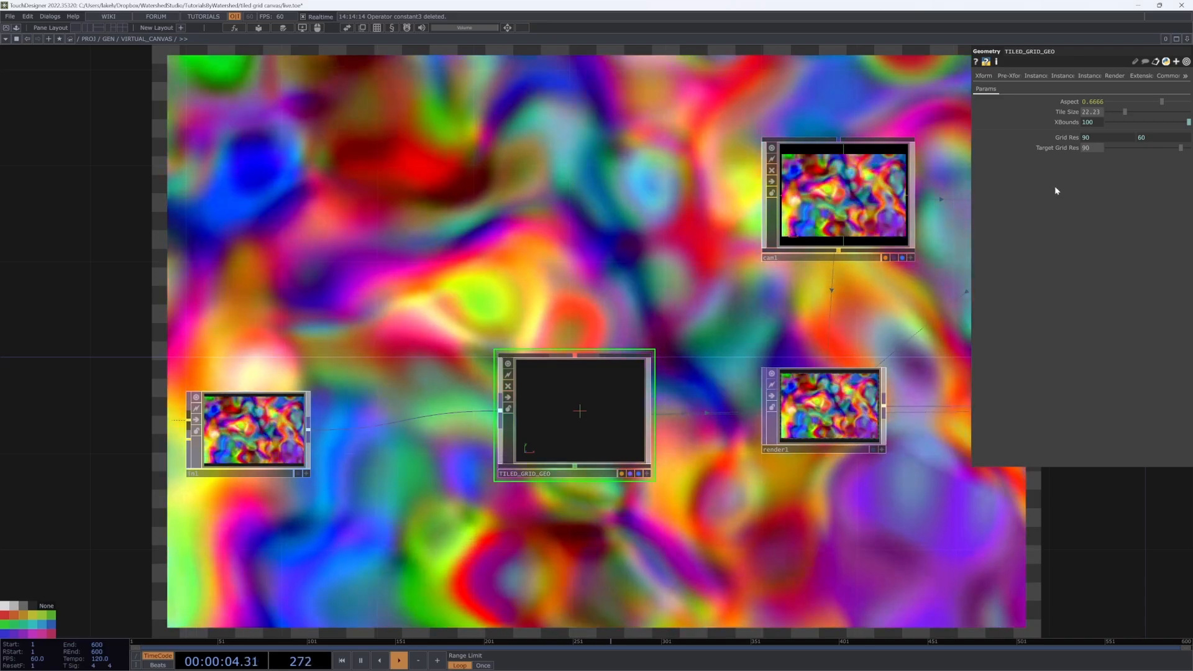
scroll(798, 286, "down", 3)
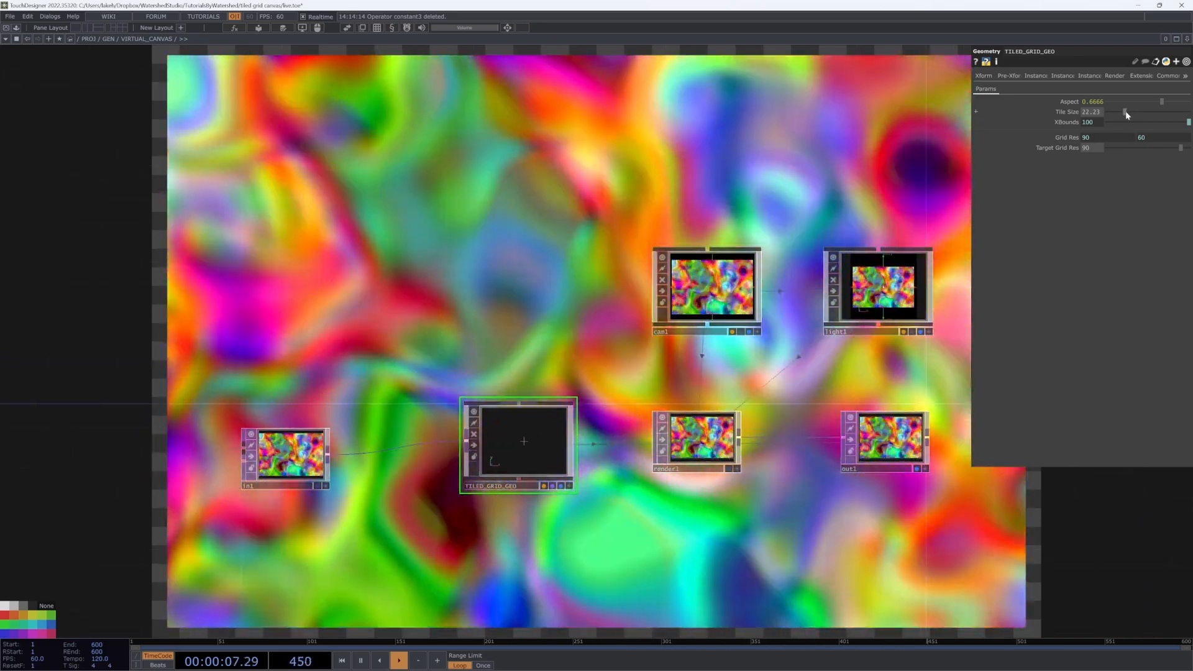
left_click_drag(1123, 114, 1165, 121)
Step: Select TILED_GRID_GEO and try Tile Size values of about 50 and 3.8
left_click_drag(473, 249, 447, 341)
left_click_drag(640, 258, 671, 230)
left_click(1150, 110)
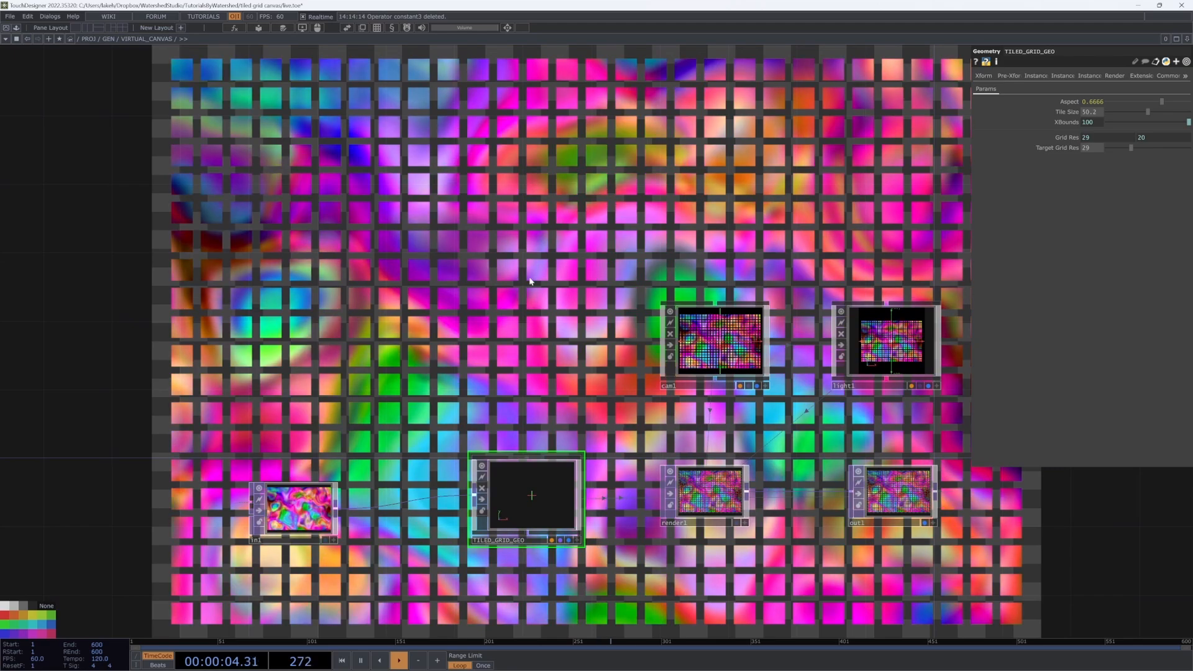
left_click(280, 538)
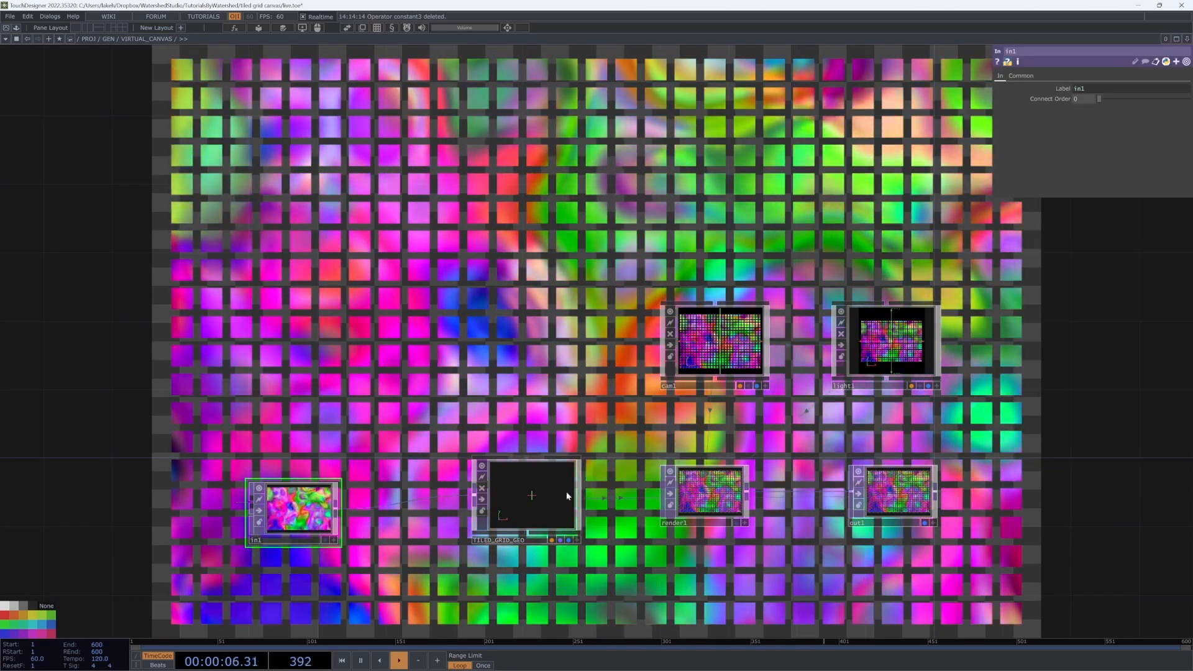
left_click(578, 484)
mouse_move(1149, 111)
left_mouse_down()
mouse_move(1162, 113)
mouse_move(1112, 113)
mouse_move(1128, 114)
left_mouse_up()
Step: Settle Tile Size at 25.9 for a 79 × 53 grid and recentre the network
left_click_drag(680, 199, 626, 240)
left_click_drag(734, 198, 746, 180)
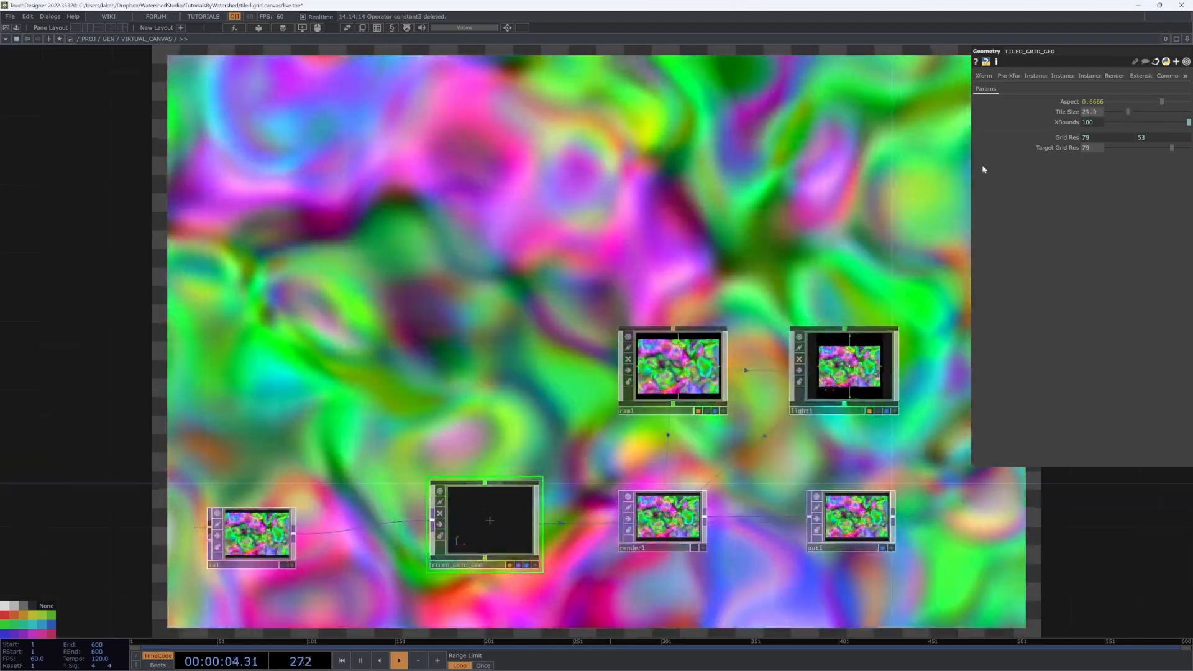
left_click_drag(871, 182, 796, 254)
left_click_drag(783, 182, 817, 107)
left_click_drag(445, 290, 425, 403)
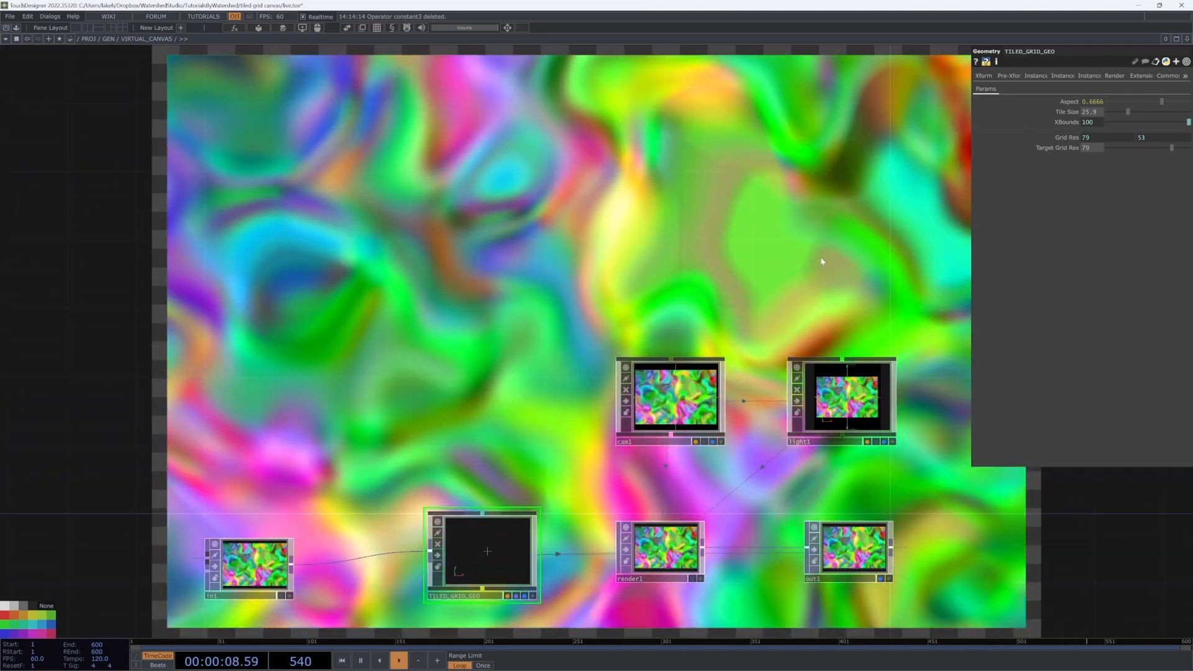
left_click_drag(821, 261, 776, 236)
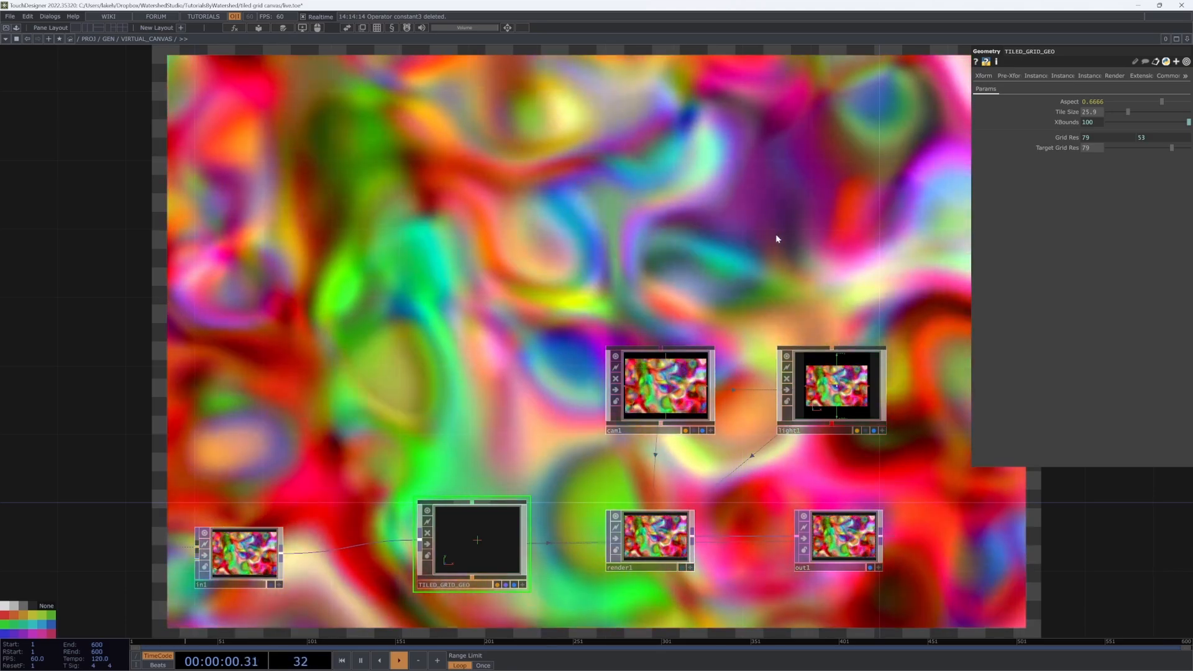
Step: Hide the parameter panel and go inside the TILED_GRID_GEO network
key("p")
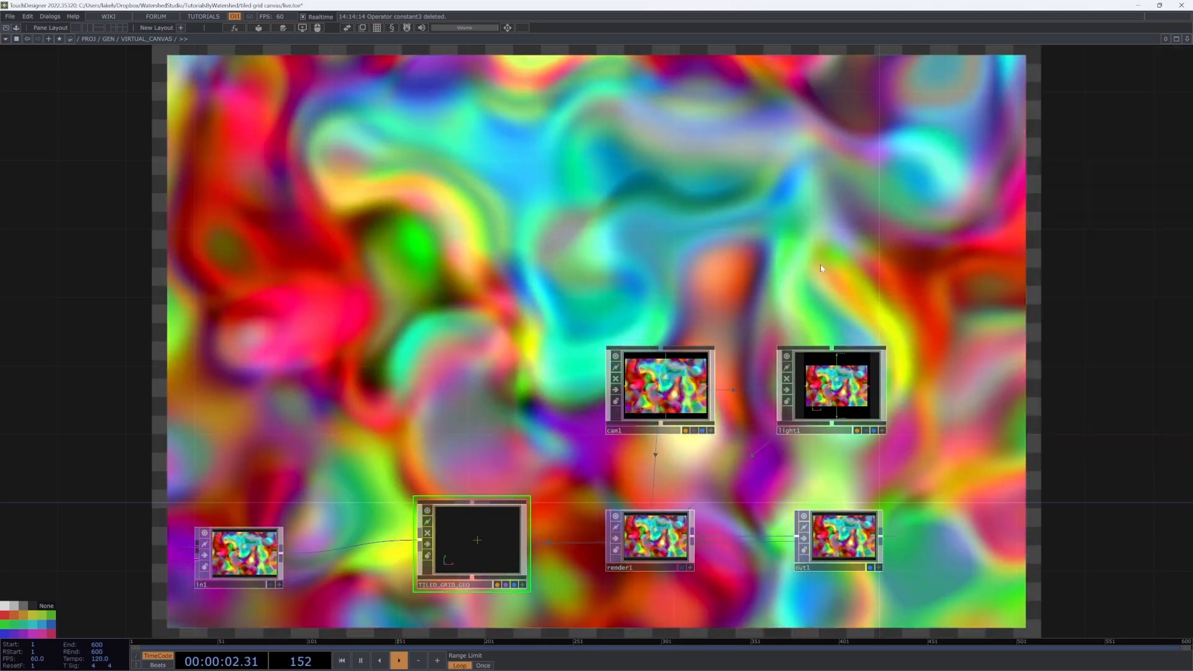
left_click_drag(820, 268, 887, 215)
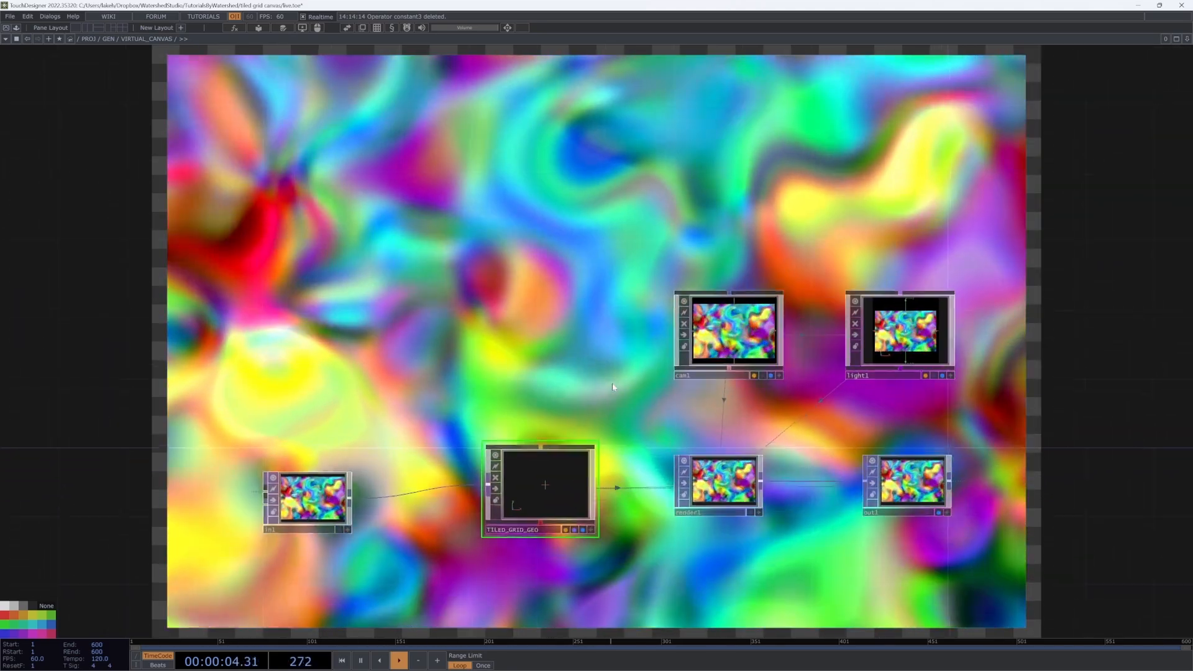
left_click_drag(612, 383, 616, 377)
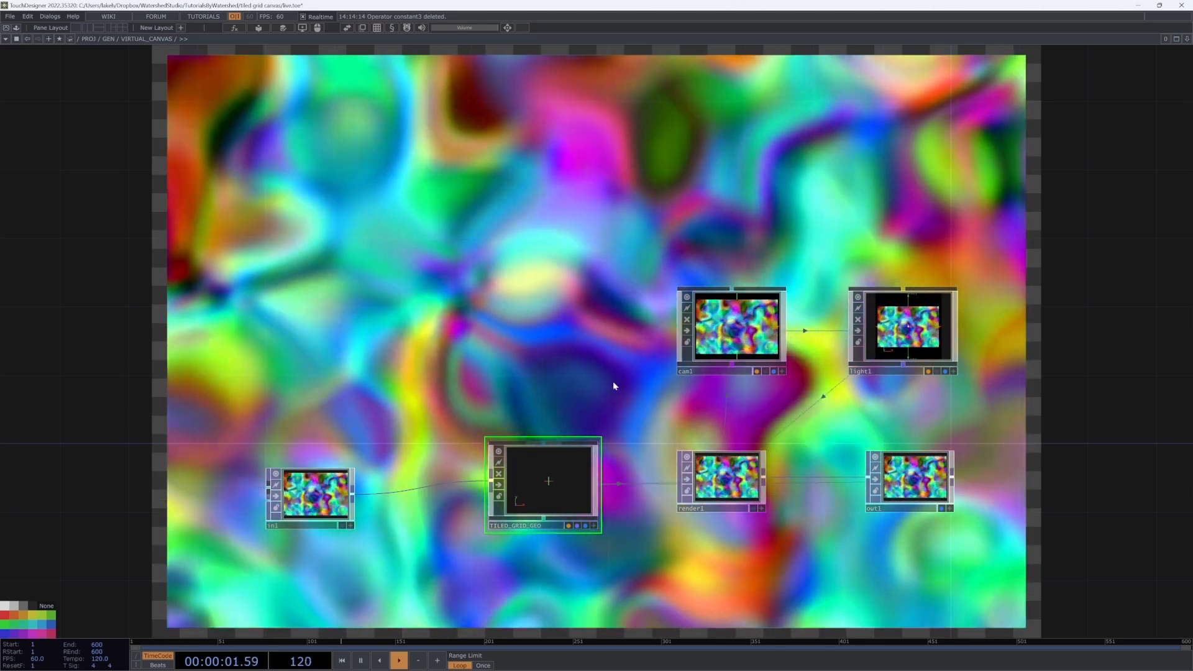
left_click_drag(572, 371, 607, 346)
key("i")
left_click_drag(535, 513, 600, 539)
scroll(589, 495, "up", 5)
Step: Enlarge the Instance Data box and spread uv, calc_init_pos, constant2 and scale apart
left_click_drag(634, 497, 725, 506)
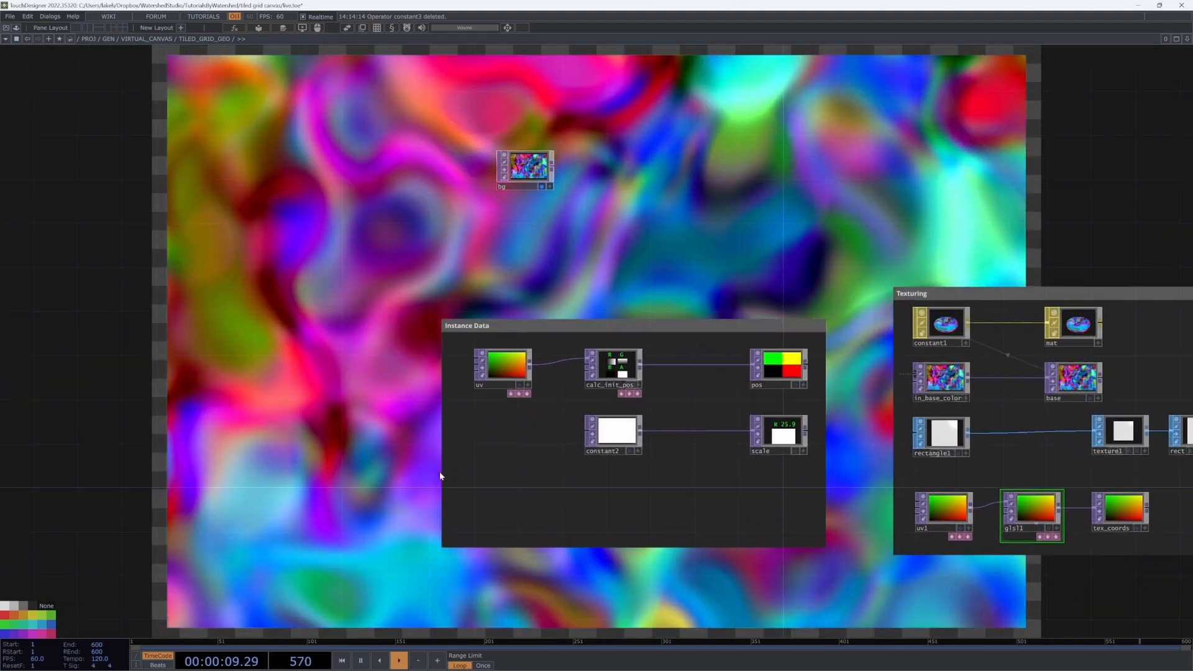
left_click_drag(441, 478, 304, 477)
left_click_drag(503, 373, 371, 373)
left_click_drag(613, 369, 481, 369)
left_click_drag(634, 428, 645, 450)
left_click_drag(770, 440, 770, 474)
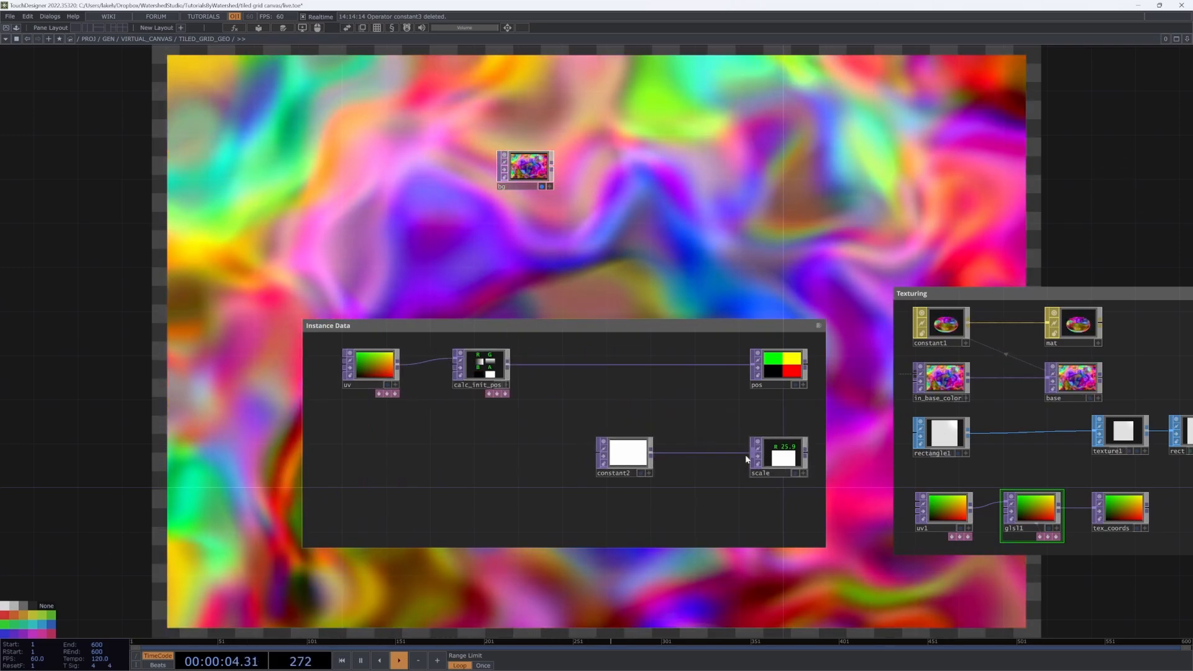
scroll(576, 418, "down", 3)
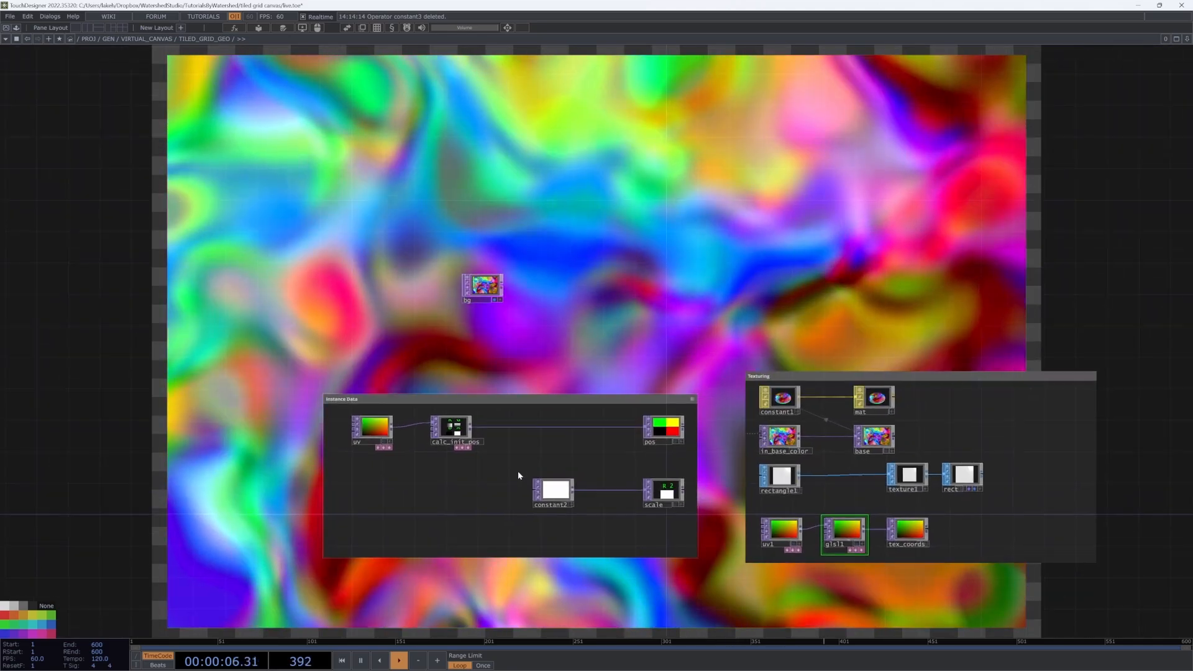
scroll(513, 469, "up", 5)
scroll(511, 469, "down", 5)
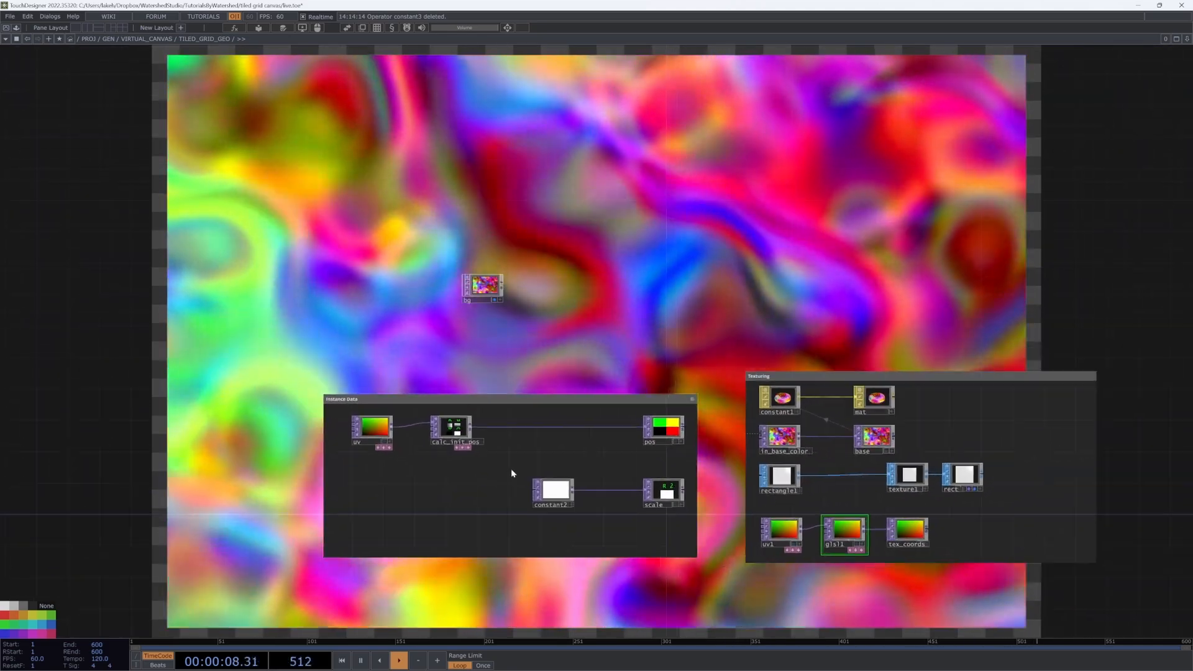
Step: Create a Noise TOP, noise1, and drop it onto the calc_init_pos to pos wire
key("Tab")
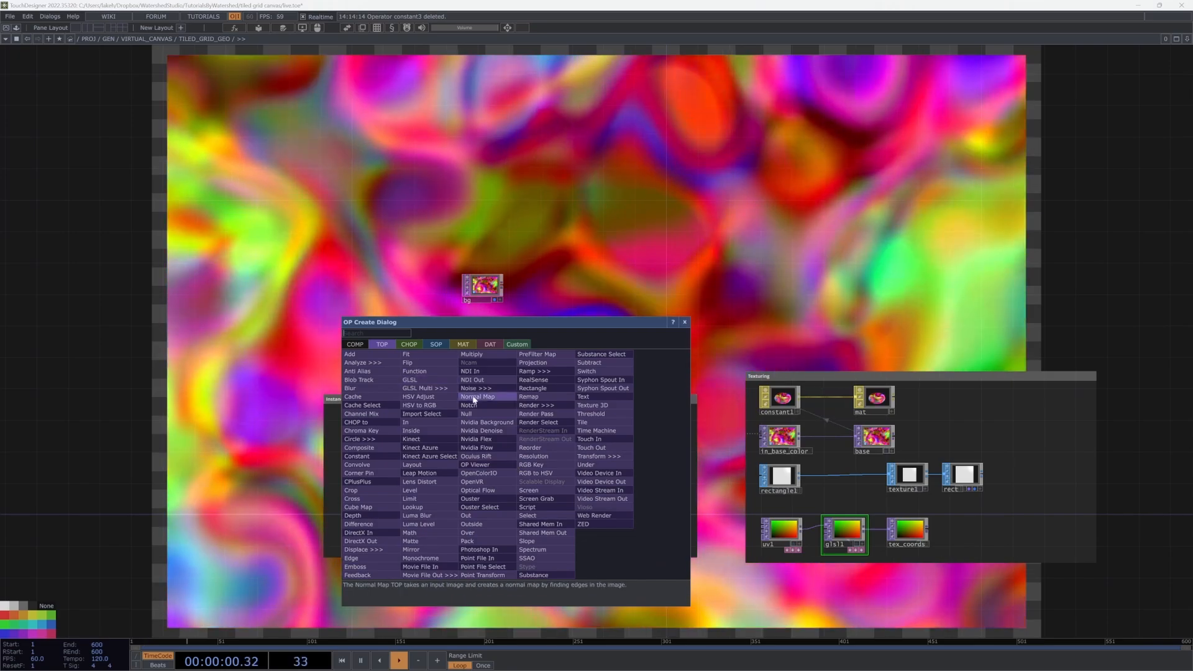
left_click(479, 389)
left_click(458, 484)
left_click_drag(393, 427, 498, 427)
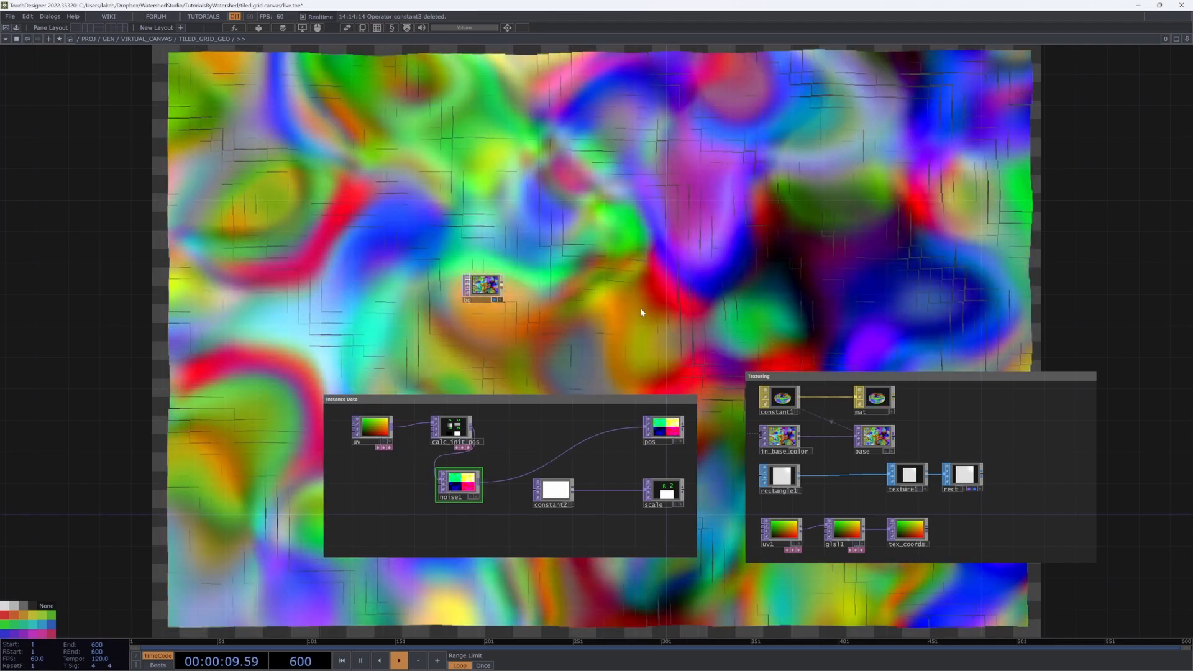
left_click_drag(640, 309, 594, 365)
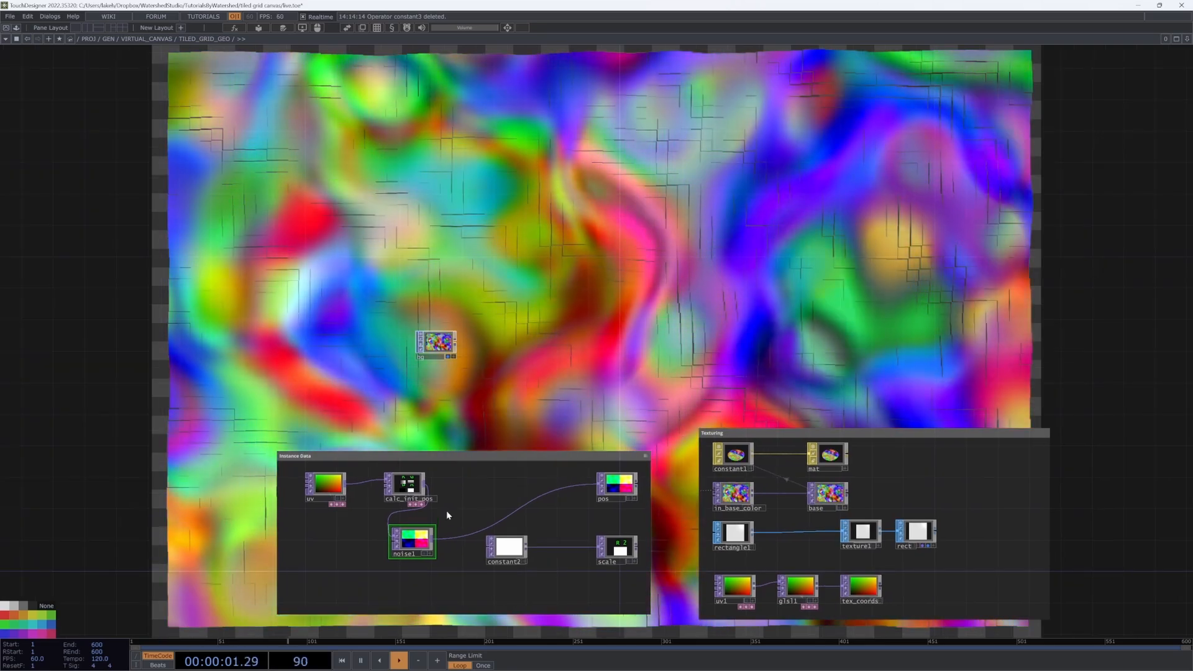
left_click_drag(431, 530, 517, 475)
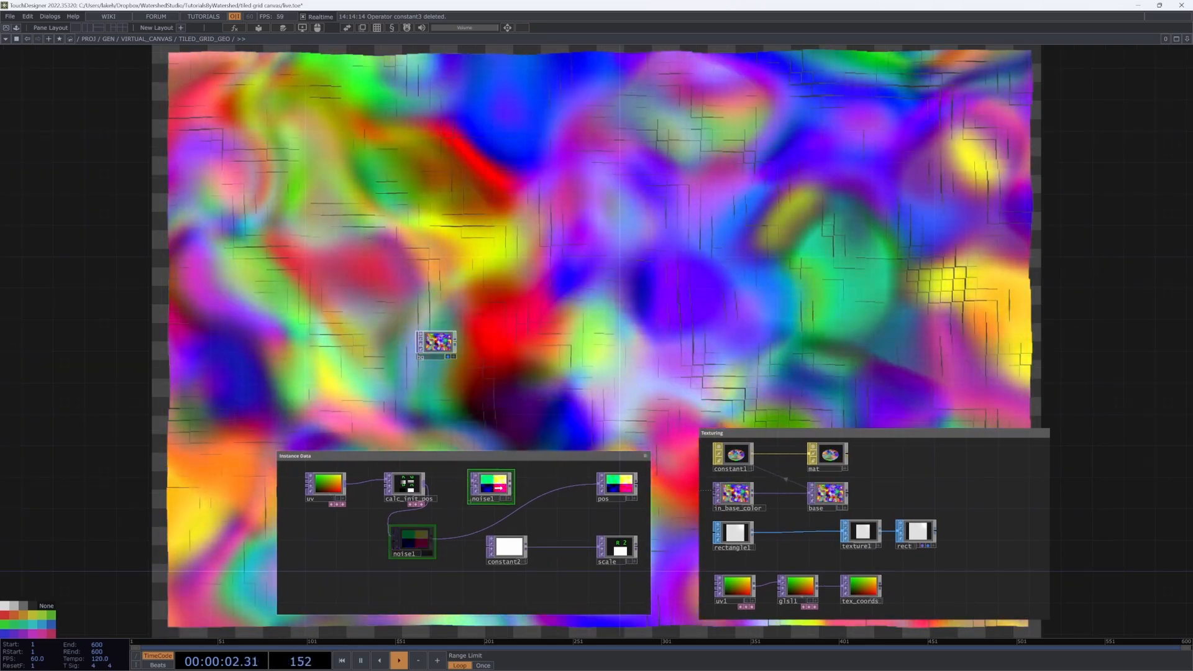
Step: Raise noise1's Amplitude to 2
key("p")
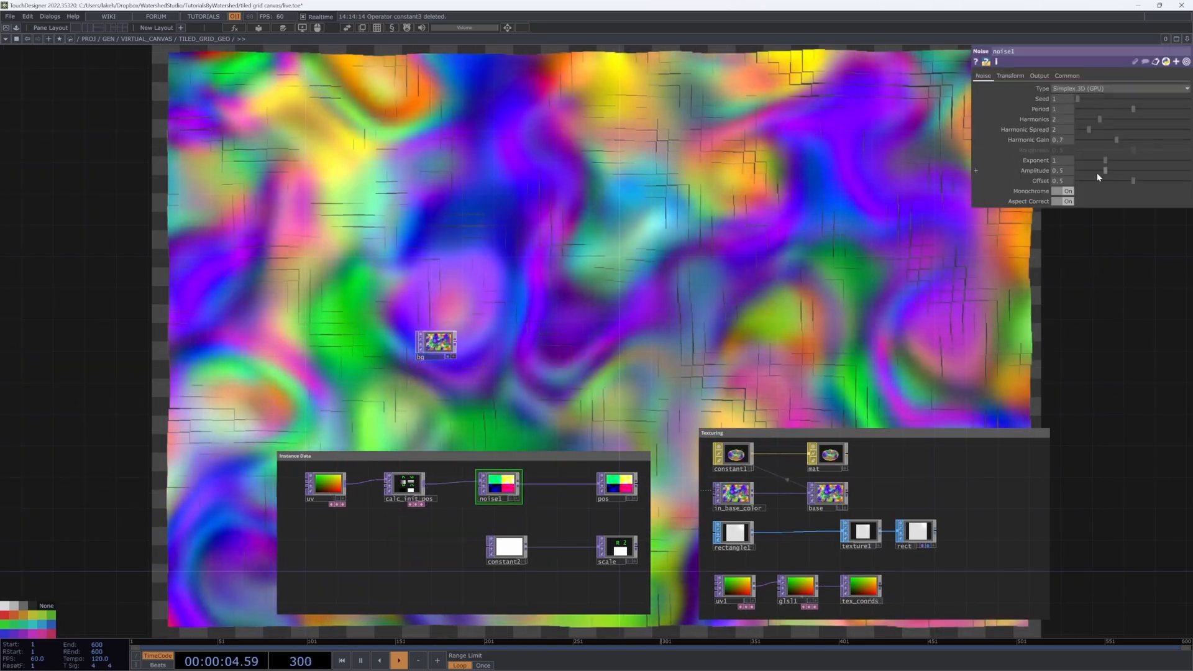
left_click_drag(1104, 171, 1189, 171)
left_click_drag(618, 296, 651, 262)
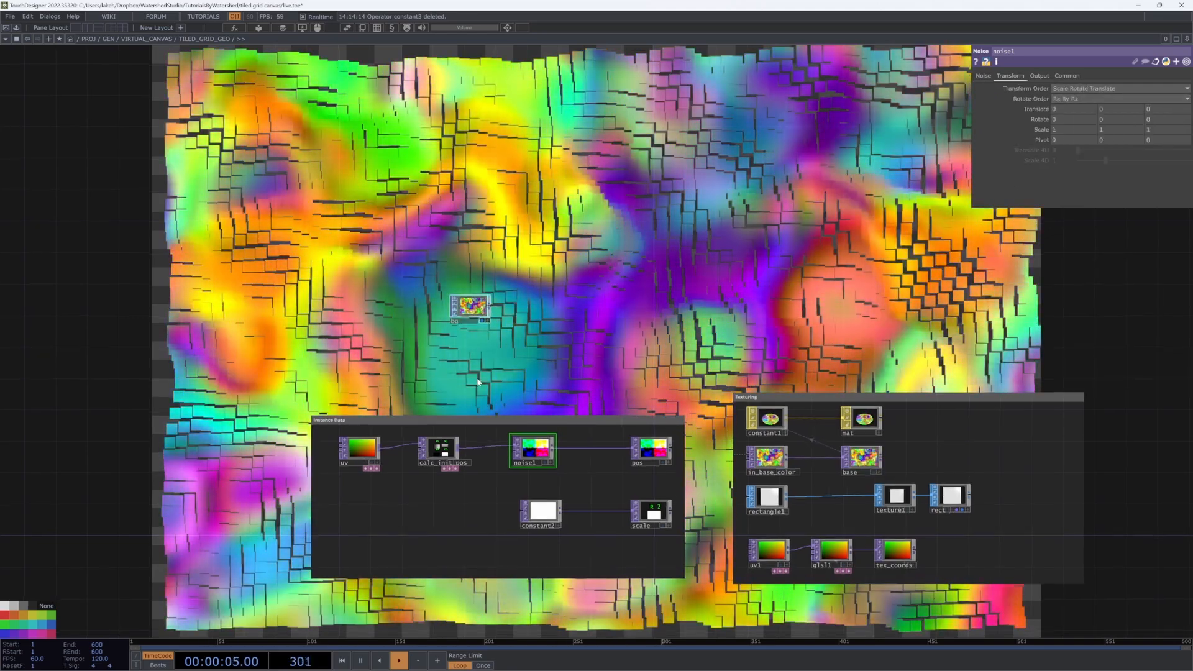
Step: Name TILED_GRID_GEO's internal parameter collection GRID
right_click(473, 307)
left_click(519, 366)
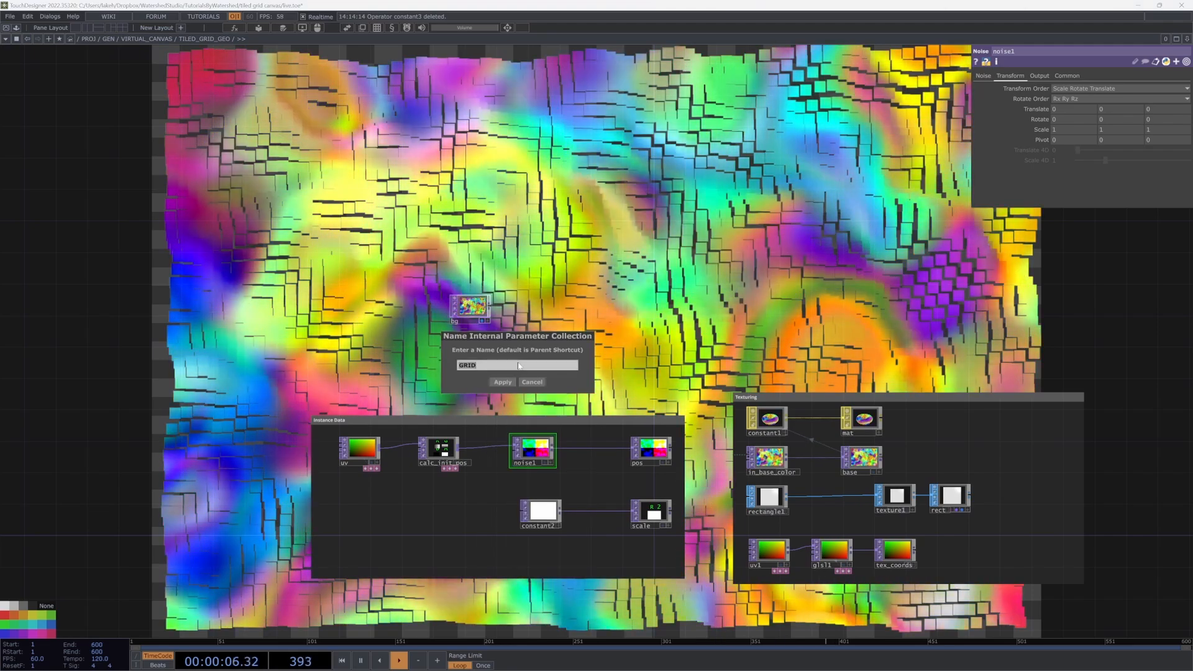
left_click(531, 382)
Step: Open the Component Editor and add a custom Turb Speed float parameter
right_click(514, 278)
left_click(532, 371)
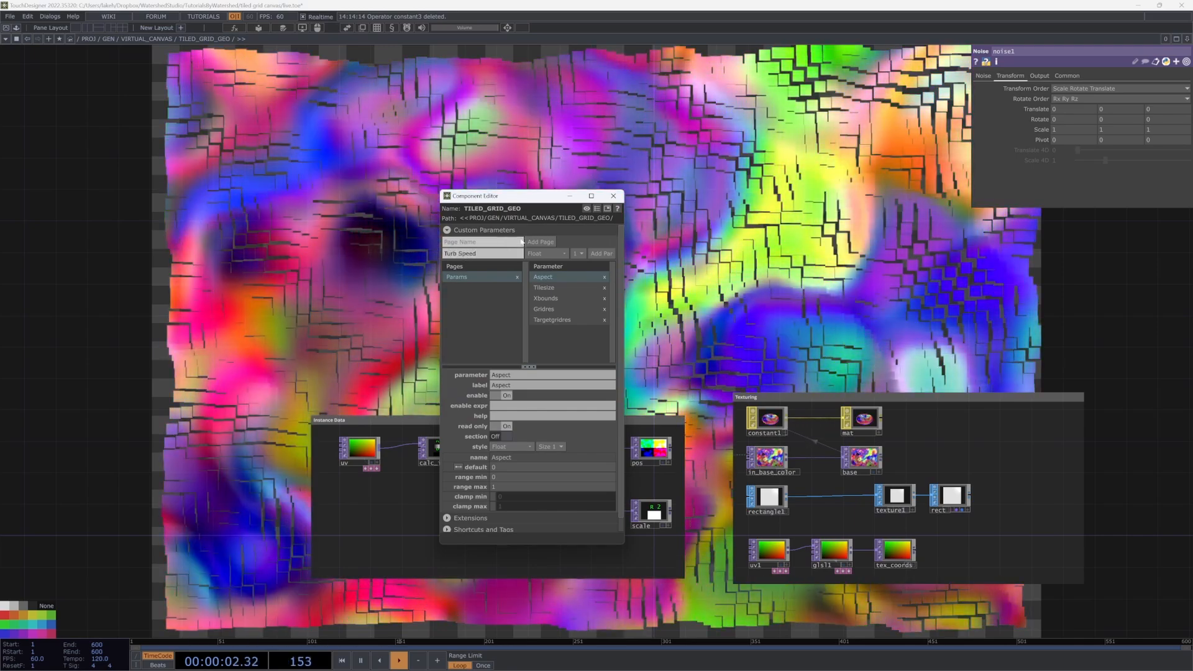
left_click_drag(549, 197, 296, 209)
scroll(649, 292, "up", 3)
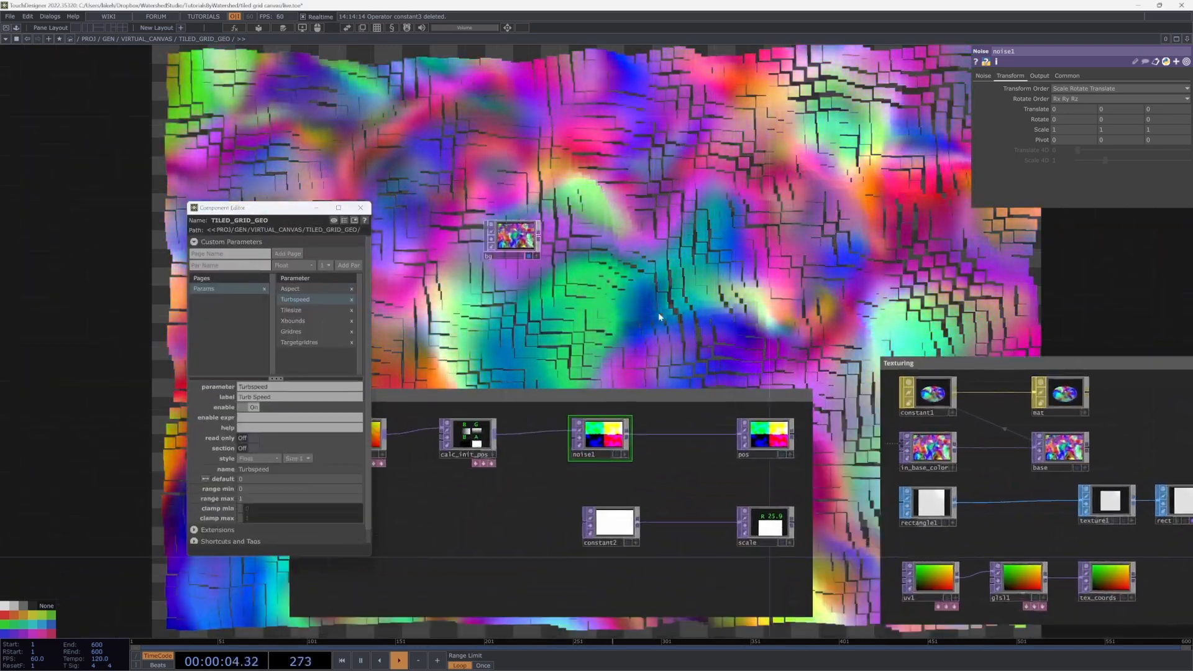
Step: Build a par1 Parameter CHOP feeding a Speed CHOP and a turb_speed Null
key("Tab")
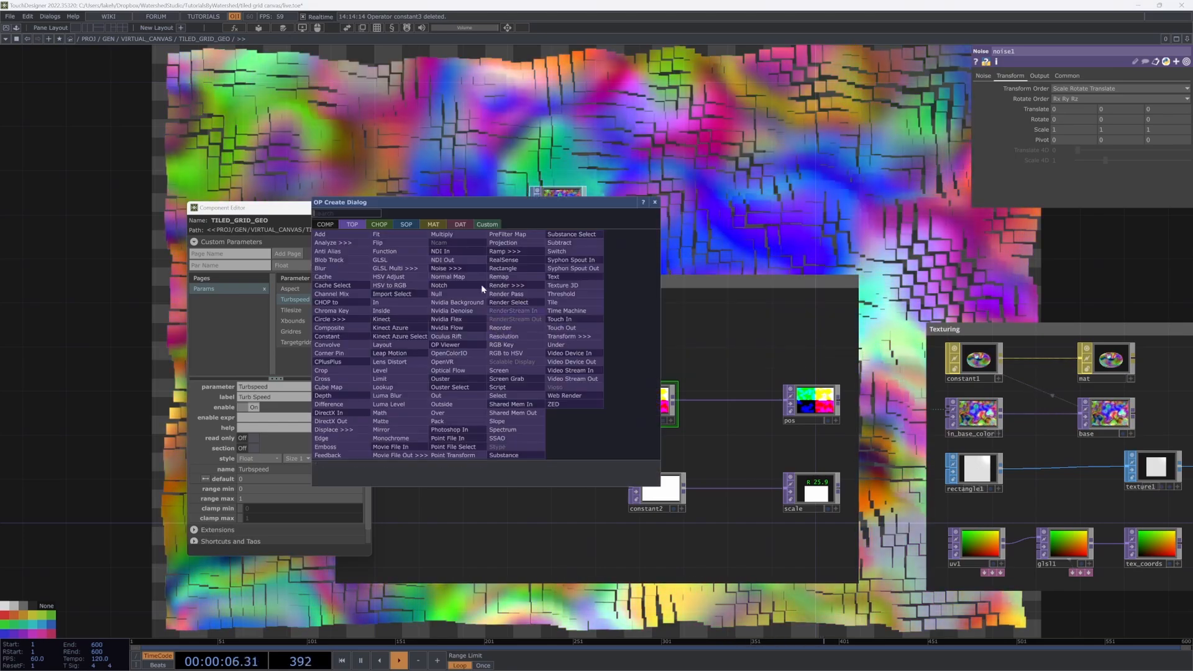
left_click(380, 224)
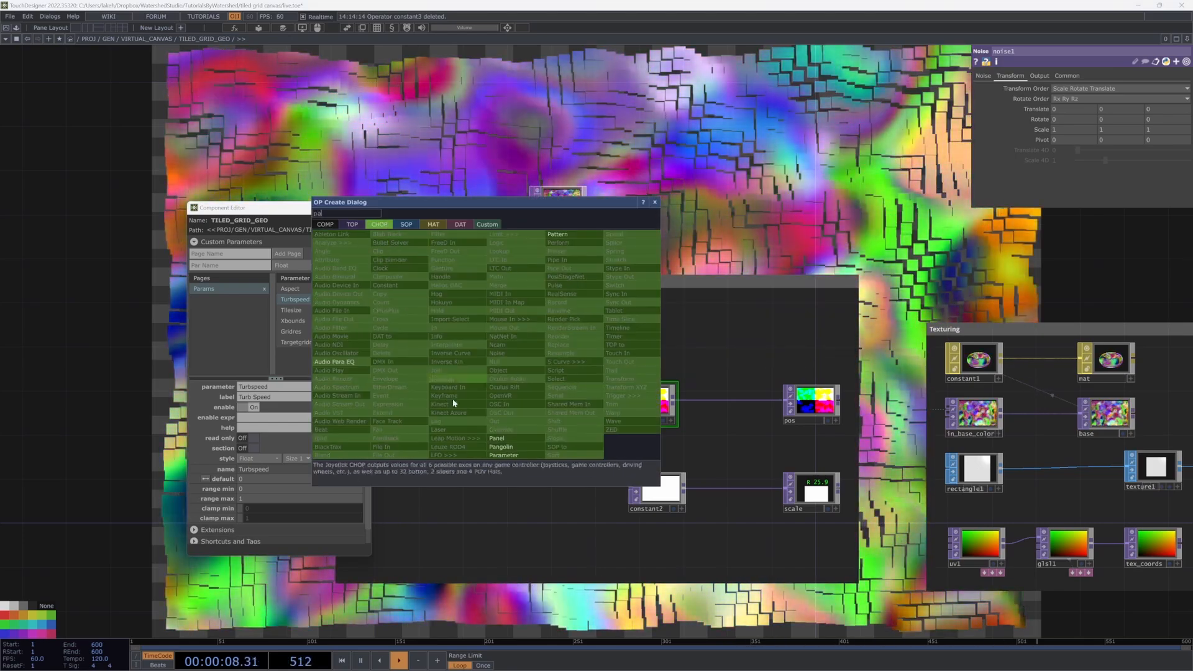
left_click(502, 455)
left_click(505, 336)
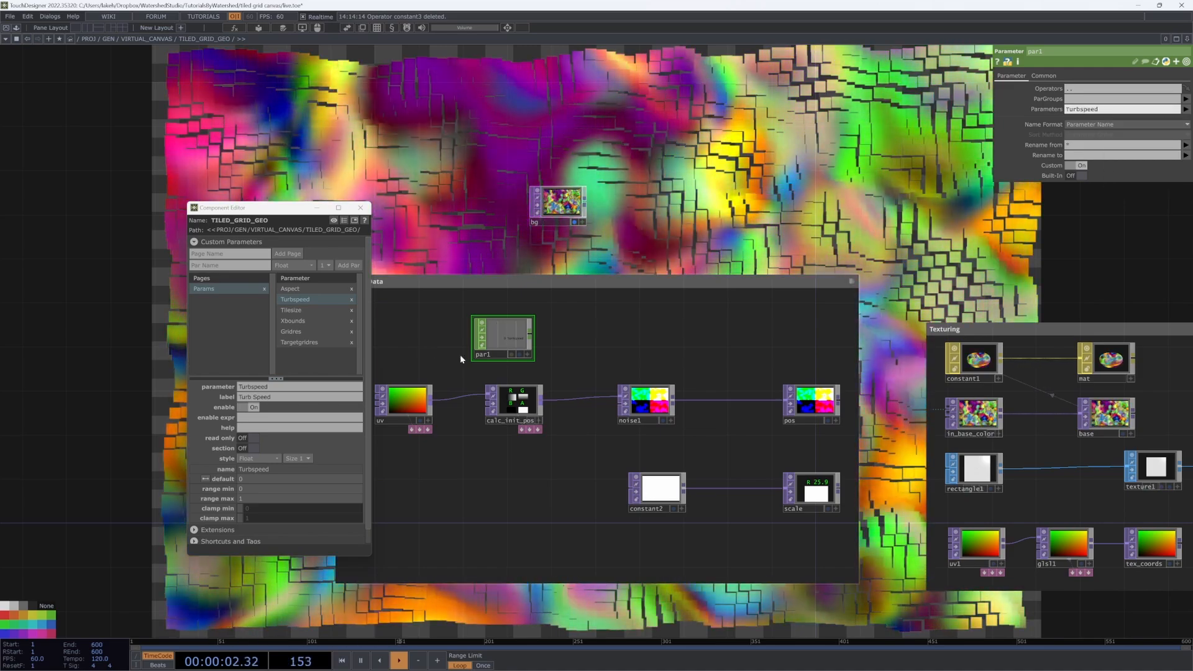
right_click(530, 338)
left_click(662, 230)
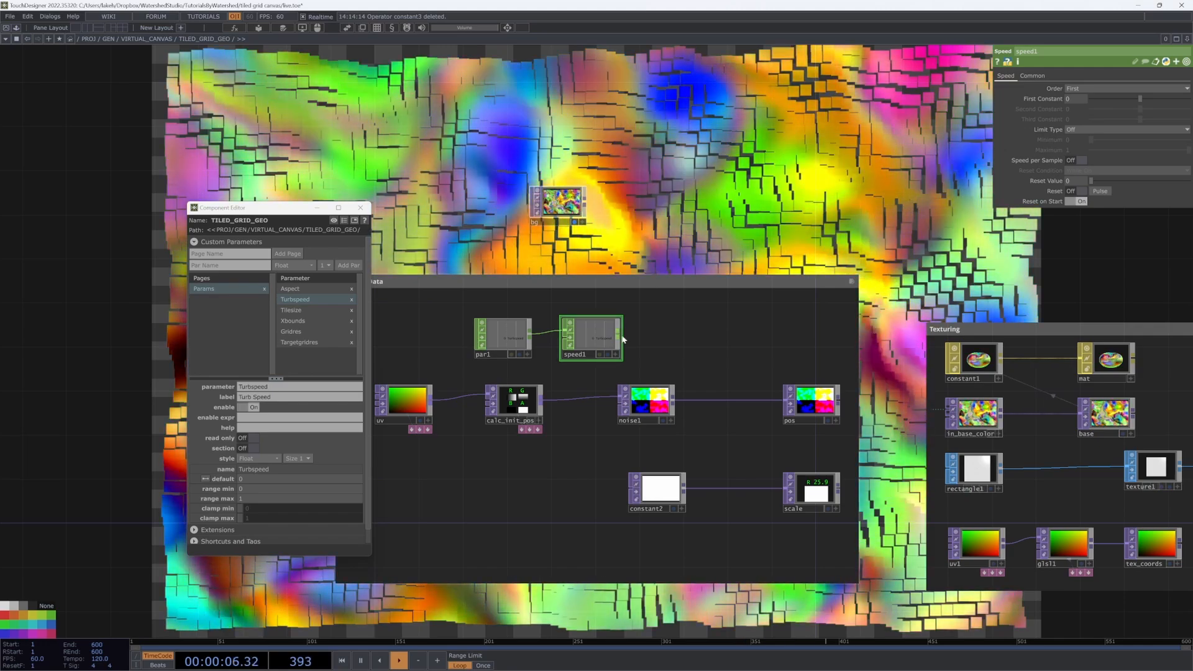
right_click(623, 339)
left_click(644, 357)
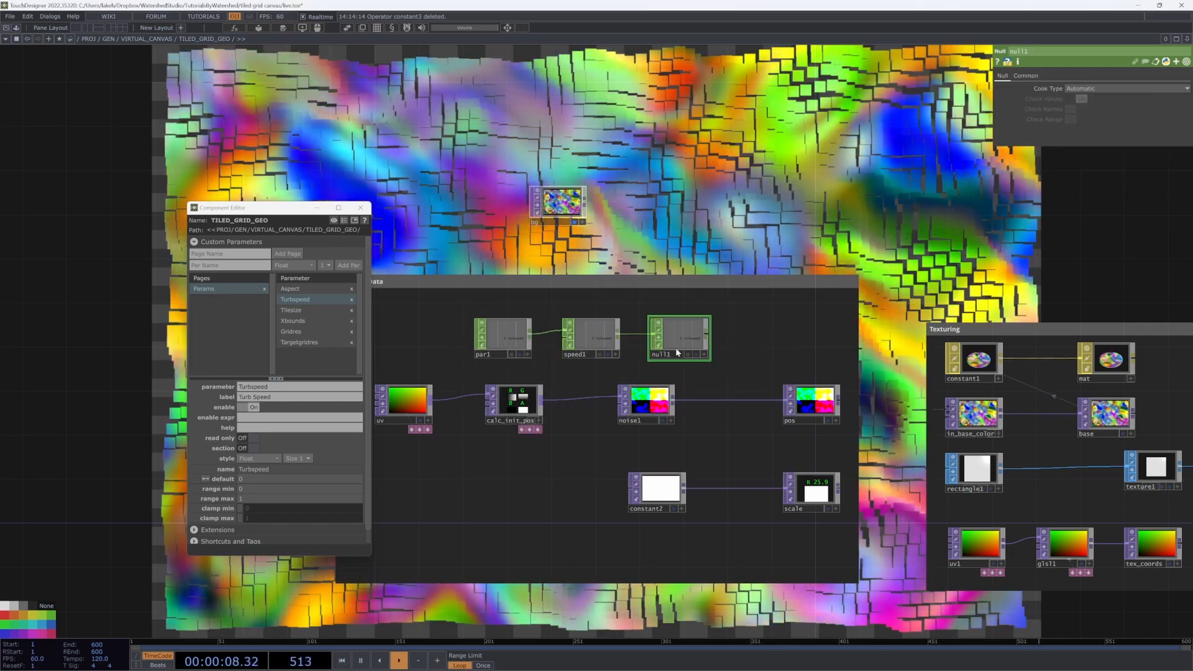
Step: Move par1, speed1 and turb_speed left and push par1 further out to widen the gaps
scroll(654, 368, "up", 5)
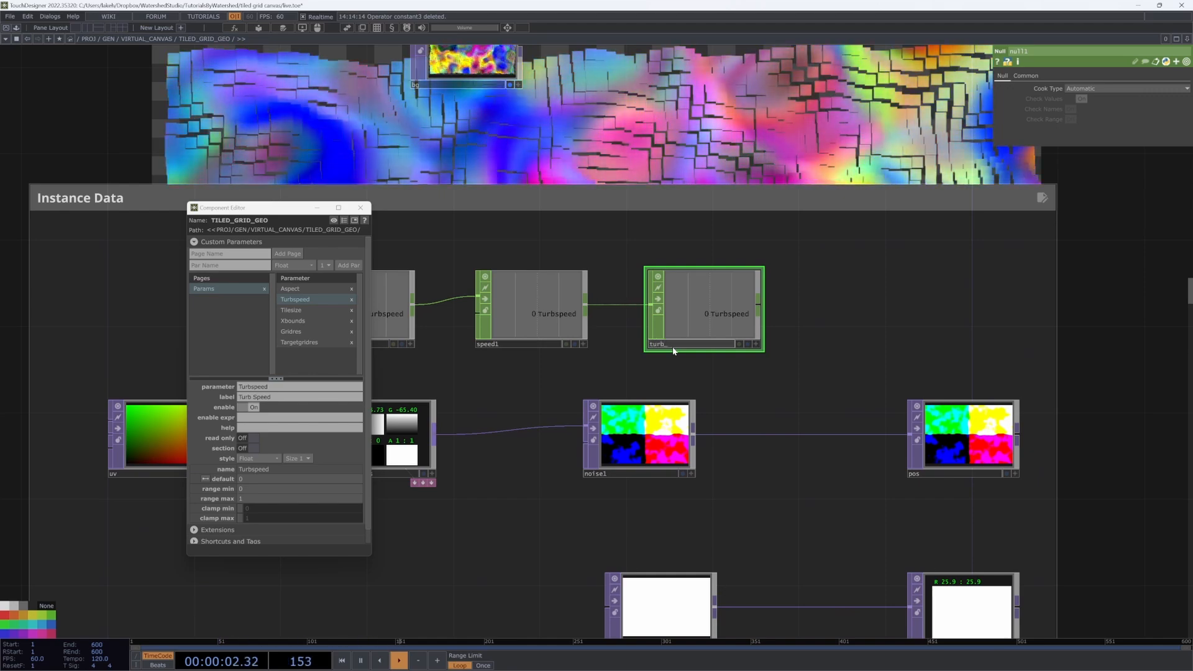
scroll(862, 342, "down", 5)
left_click_drag(510, 307, 784, 338)
left_click_drag(781, 333, 748, 330)
scroll(702, 323, "up", 3)
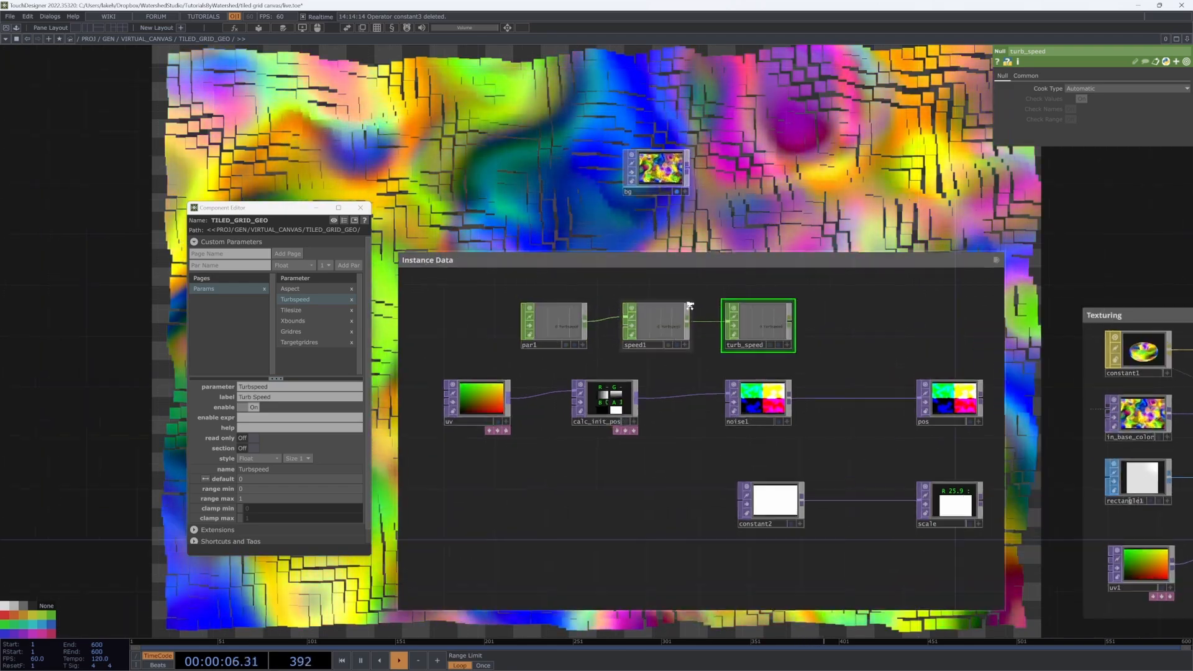
left_click_drag(538, 334, 491, 334)
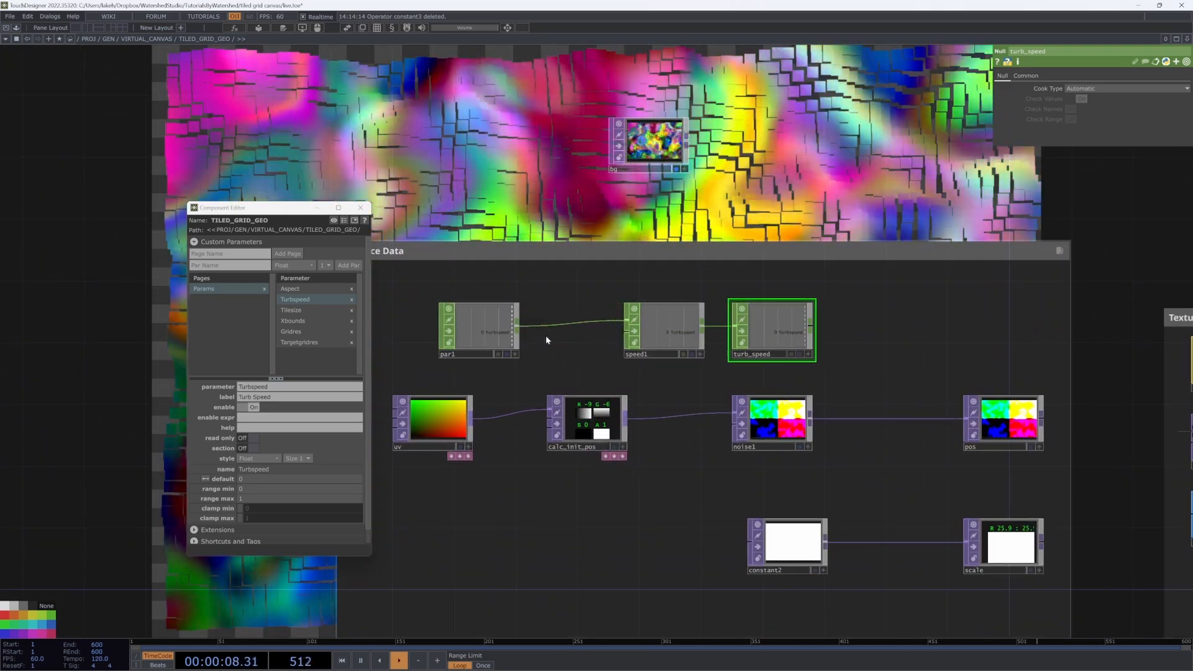
Step: Insert a Rename CHOP, rename1, on the wire into turb_speed
left_click(689, 323)
type("re")
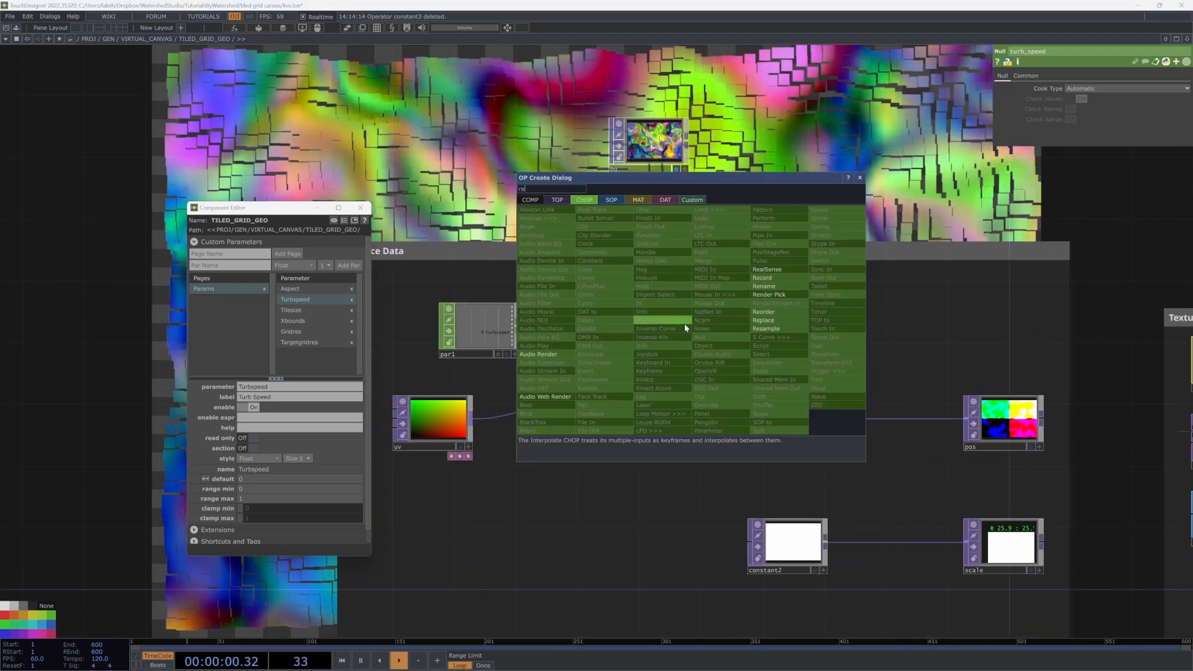
left_click(778, 286)
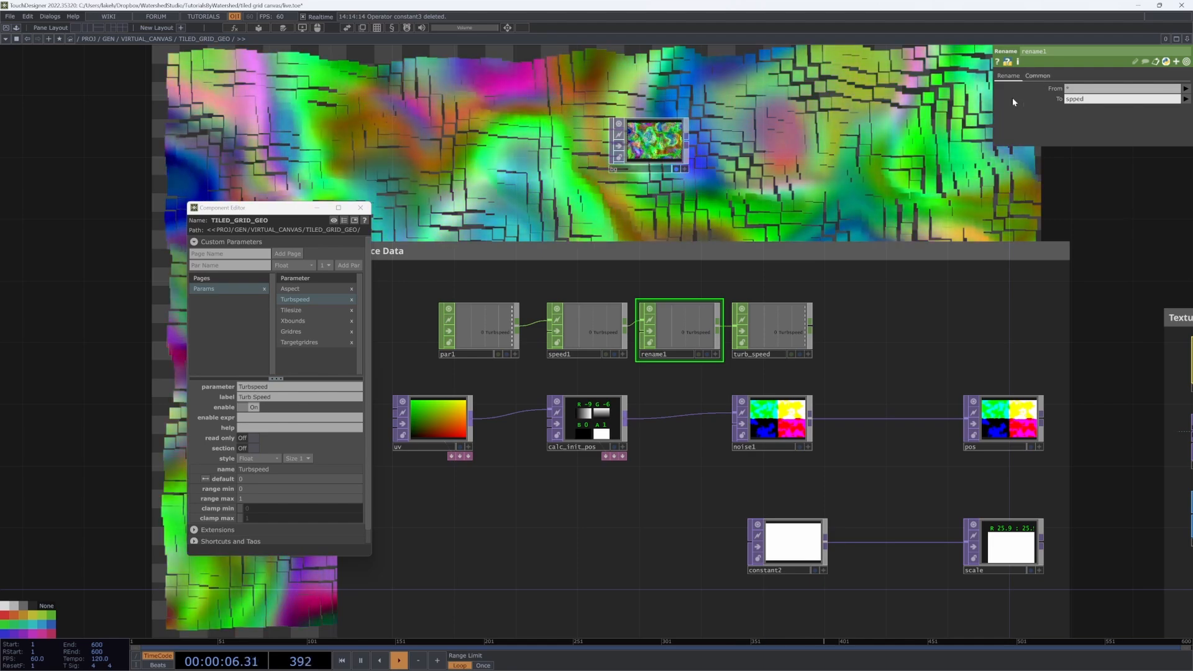
Step: Check that turb_speed now carries a speed channel, then select noise1 for its Translate Z
left_click(783, 413)
left_click(807, 354)
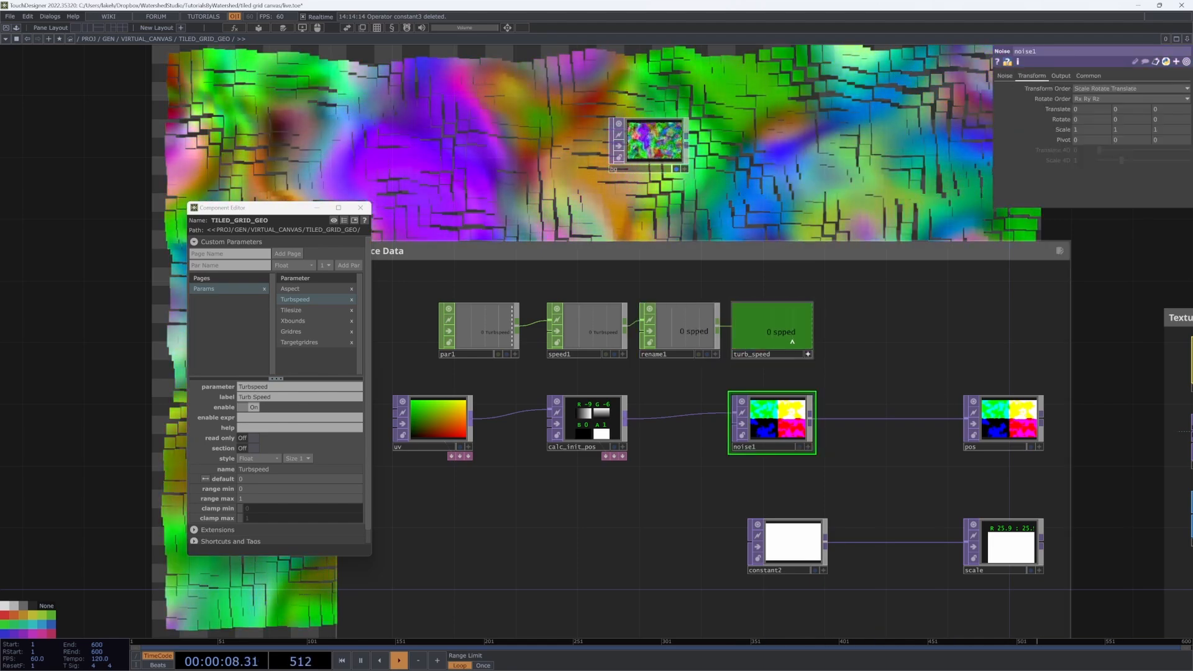
left_click(692, 344)
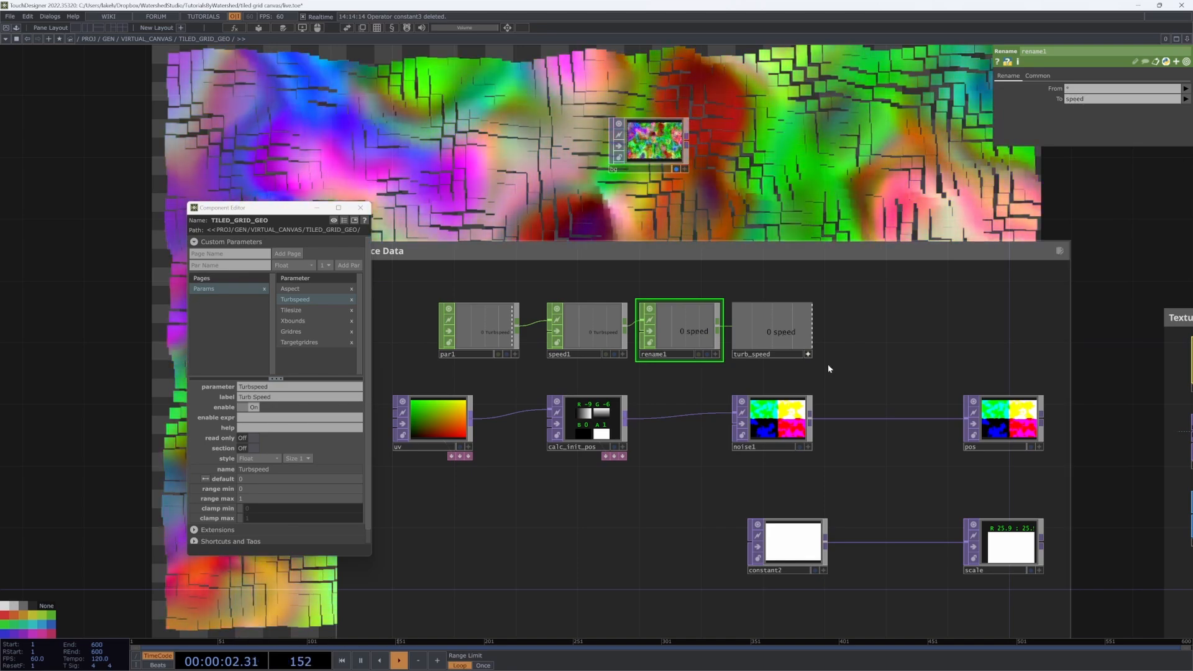
left_click(788, 407)
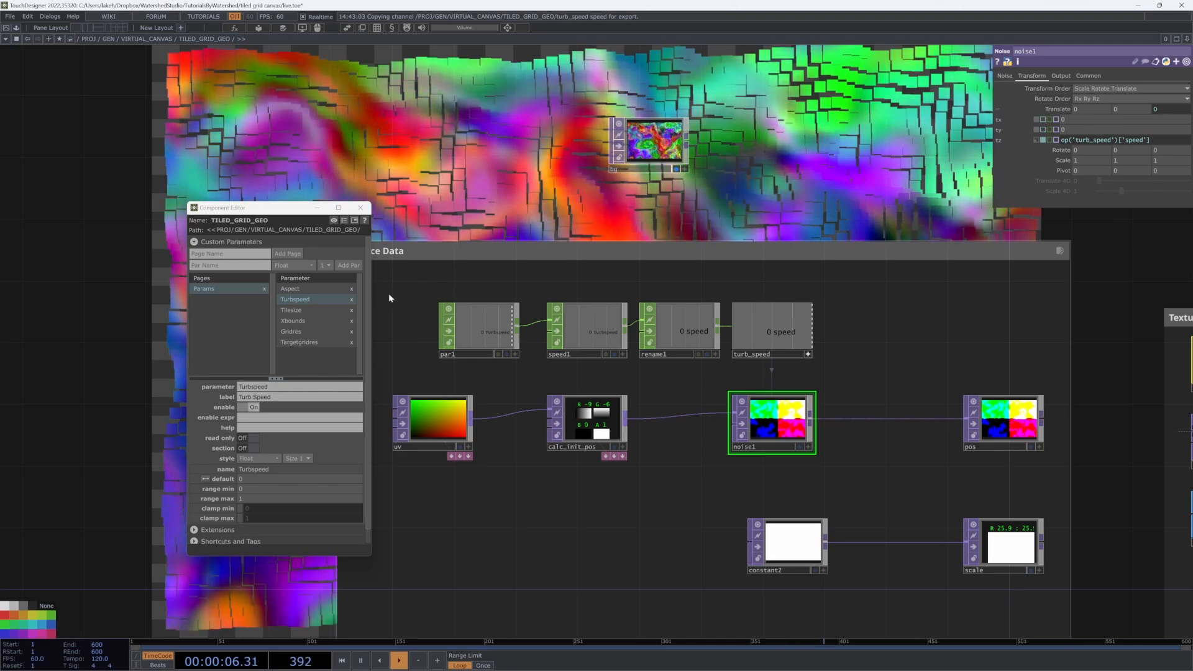
Step: Float TILED_GRID_GEO's parameters in a separate window beside the Component Editor
left_click(508, 28)
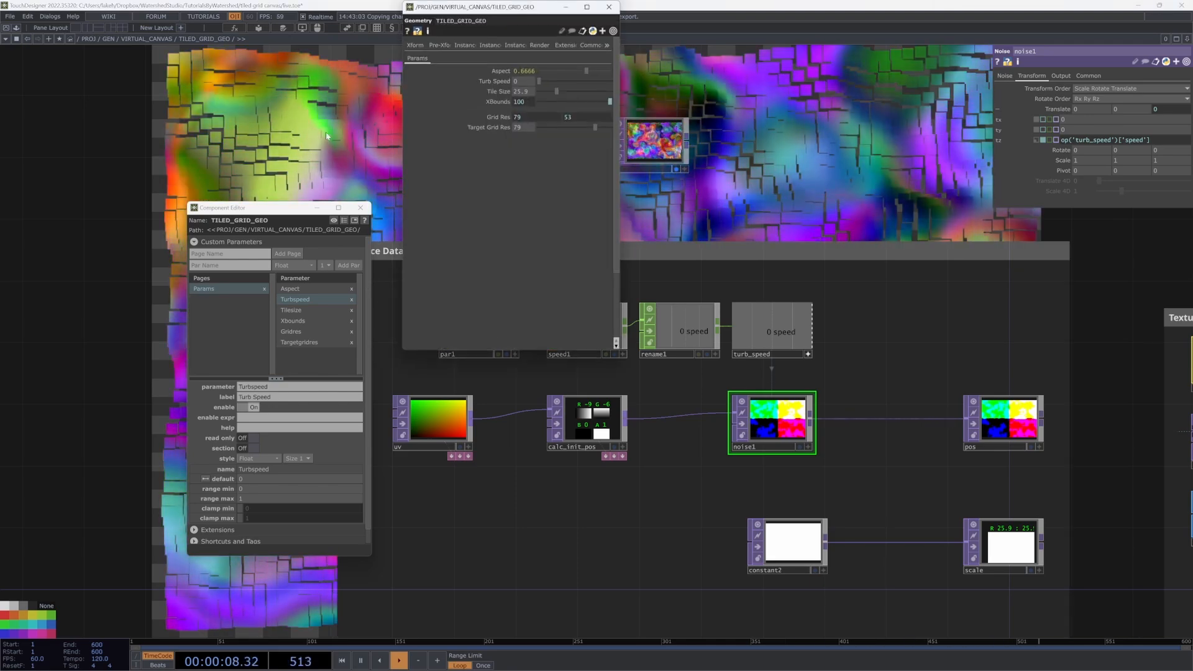
left_click_drag(460, 22, 67, 107)
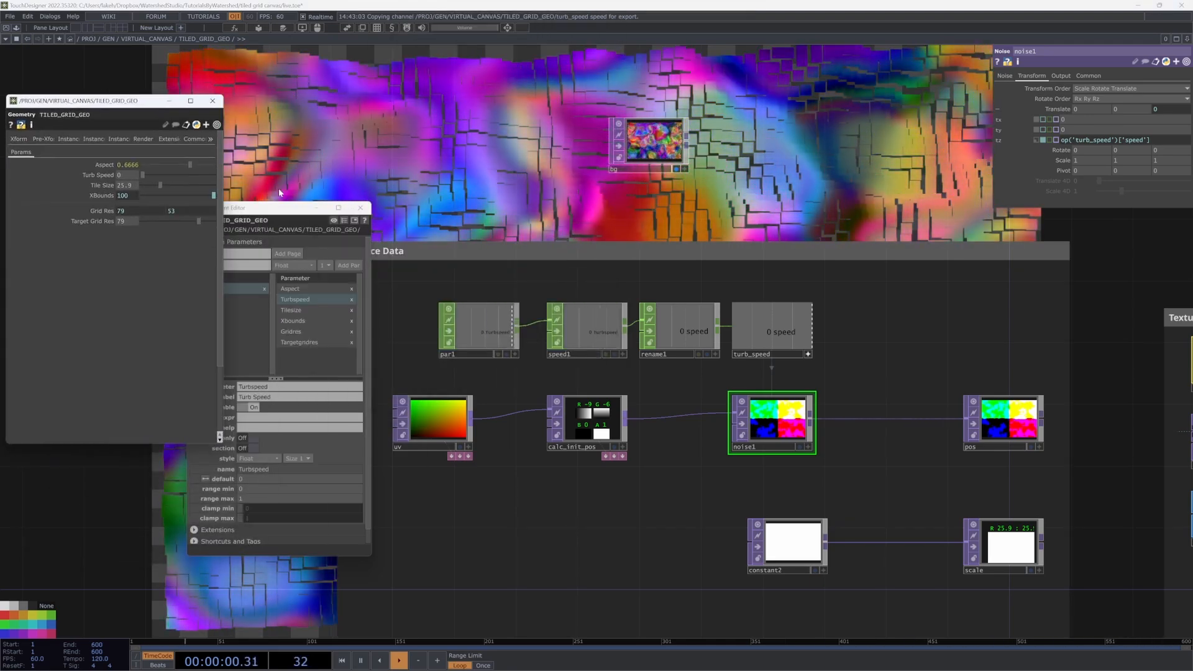
left_click_drag(280, 214, 108, 275)
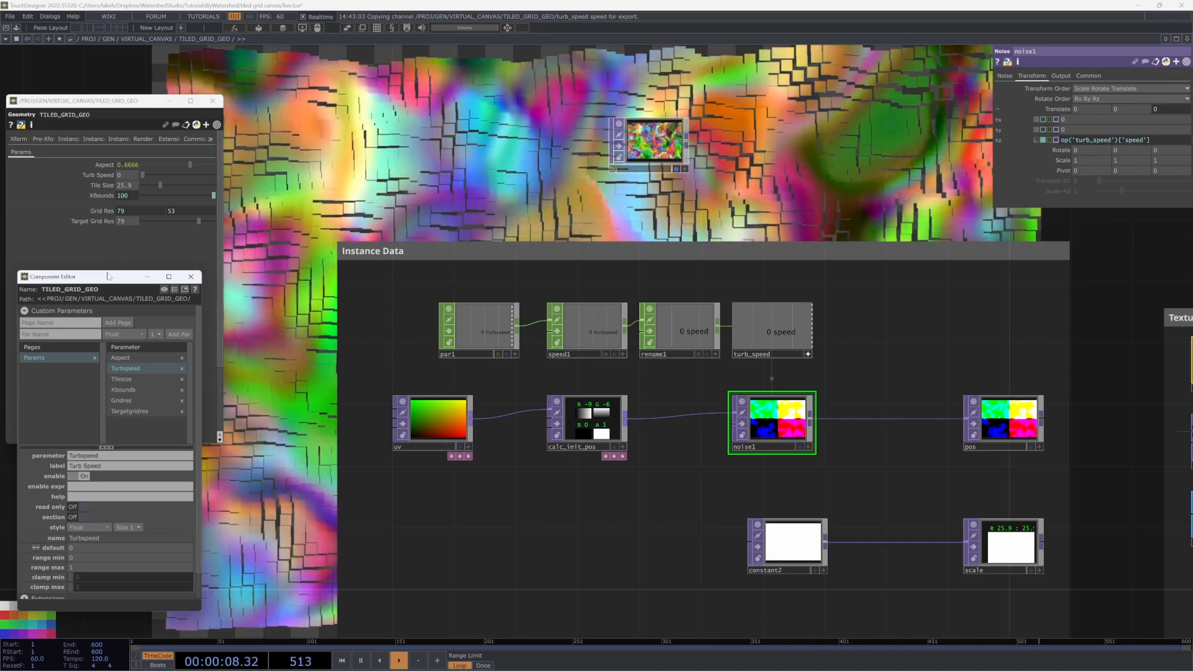
left_click_drag(748, 186, 602, 326)
scroll(556, 331, "down", 5)
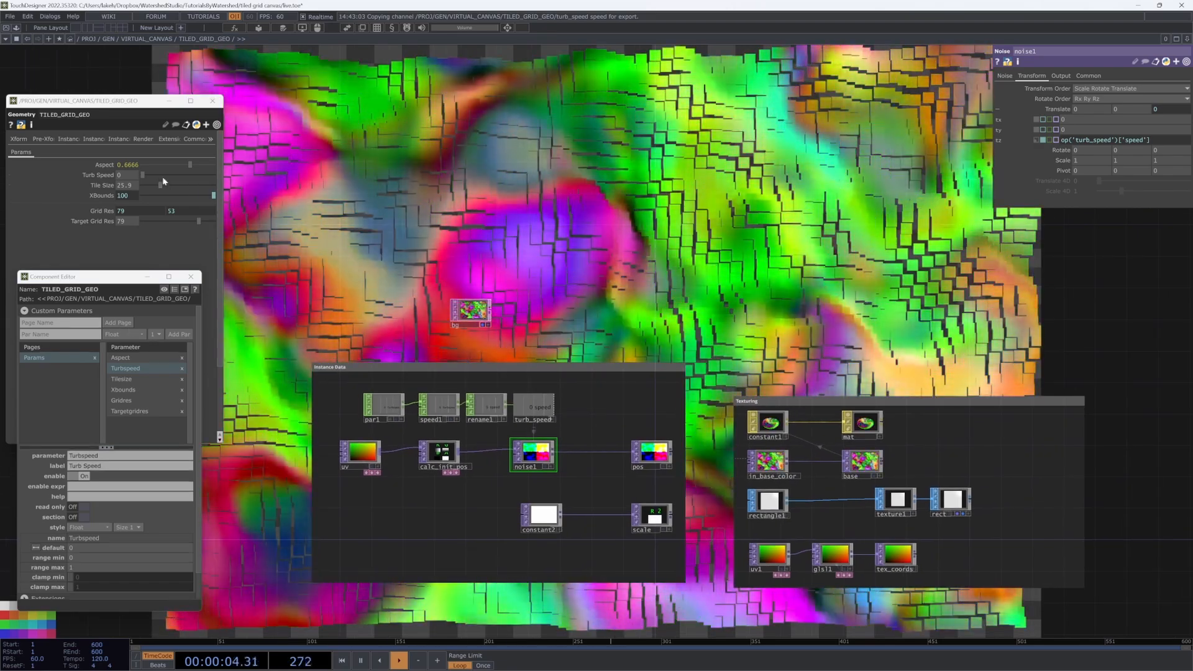
Step: Raise Turb Speed to about 0.38 and bring the Instance Data nodes into view
mouse_move(143, 173)
left_mouse_down()
mouse_move(183, 173)
mouse_move(154, 170)
left_mouse_up()
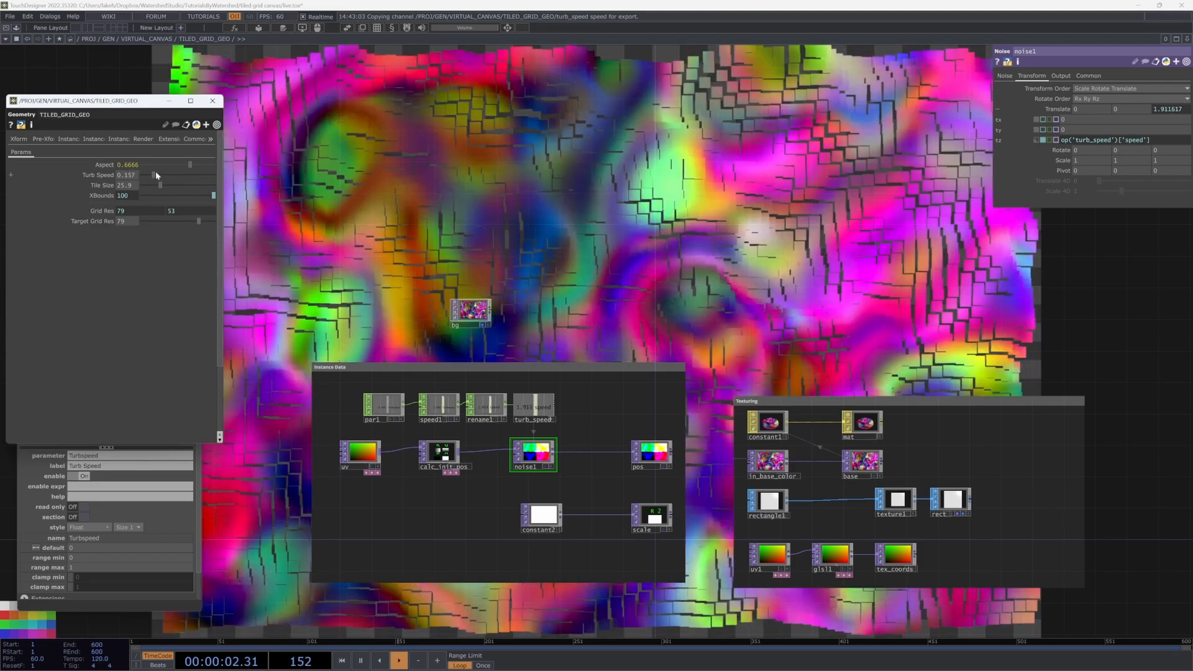
scroll(419, 399, "up", 7)
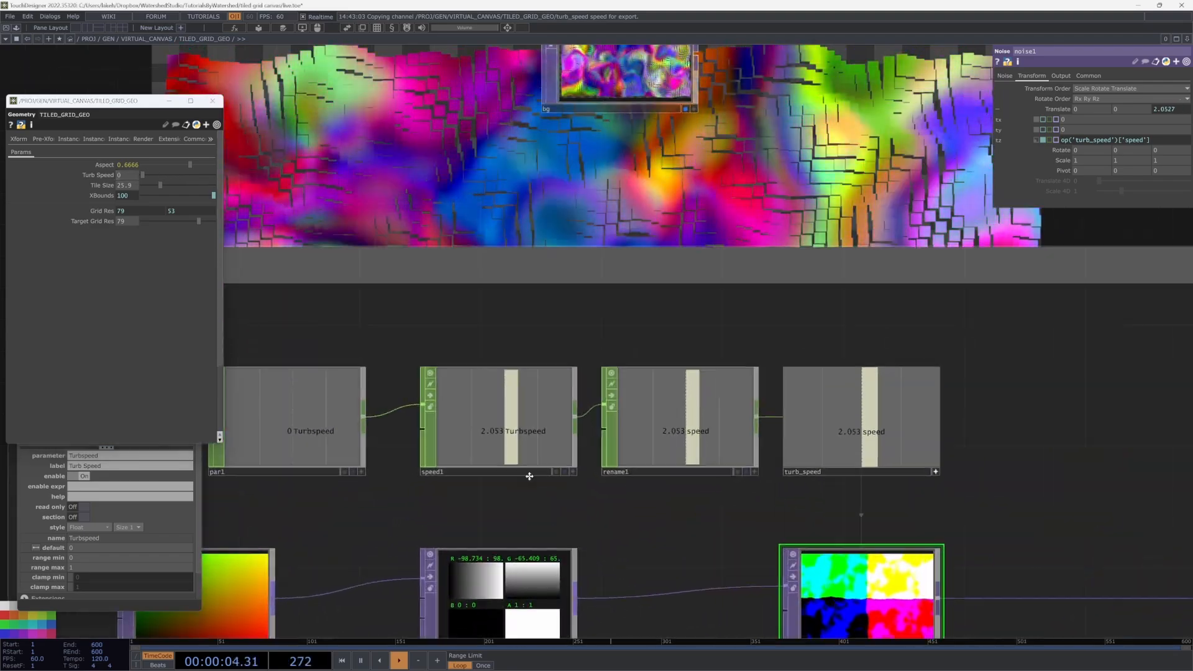
left_click_drag(527, 493, 559, 445)
scroll(593, 430, "down", 4)
scroll(558, 391, "up", 2)
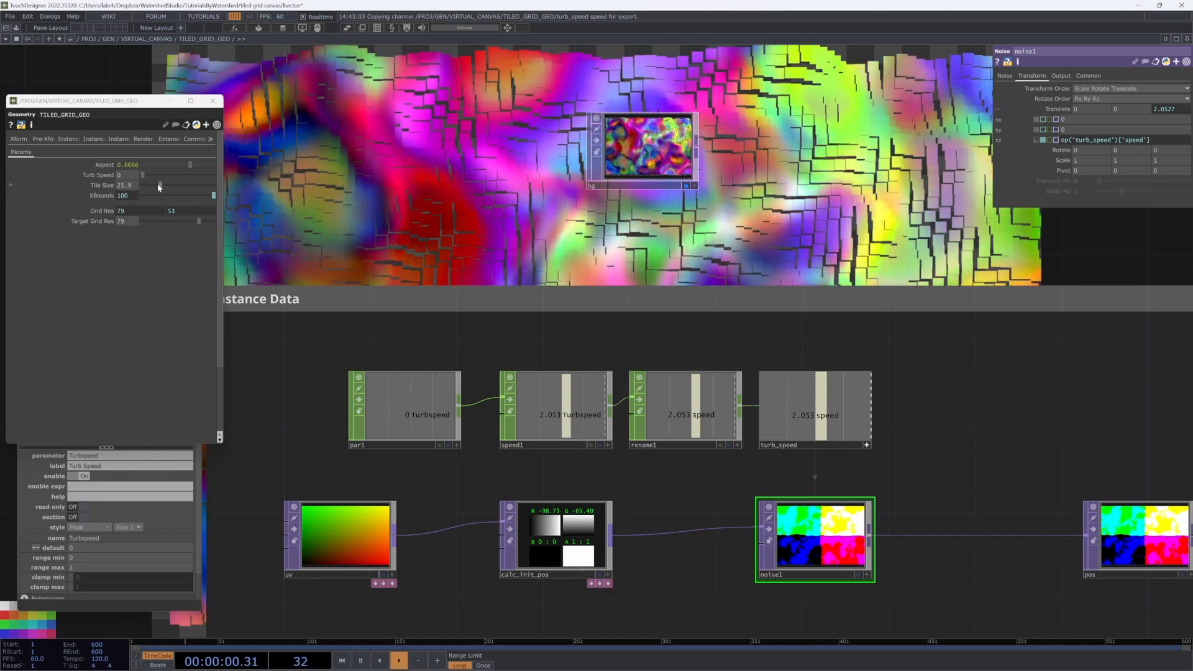
Step: Set Tile Size to 23.6 and test Turb Speed at 0.94 and 1, then drop it to 0
left_click(158, 184)
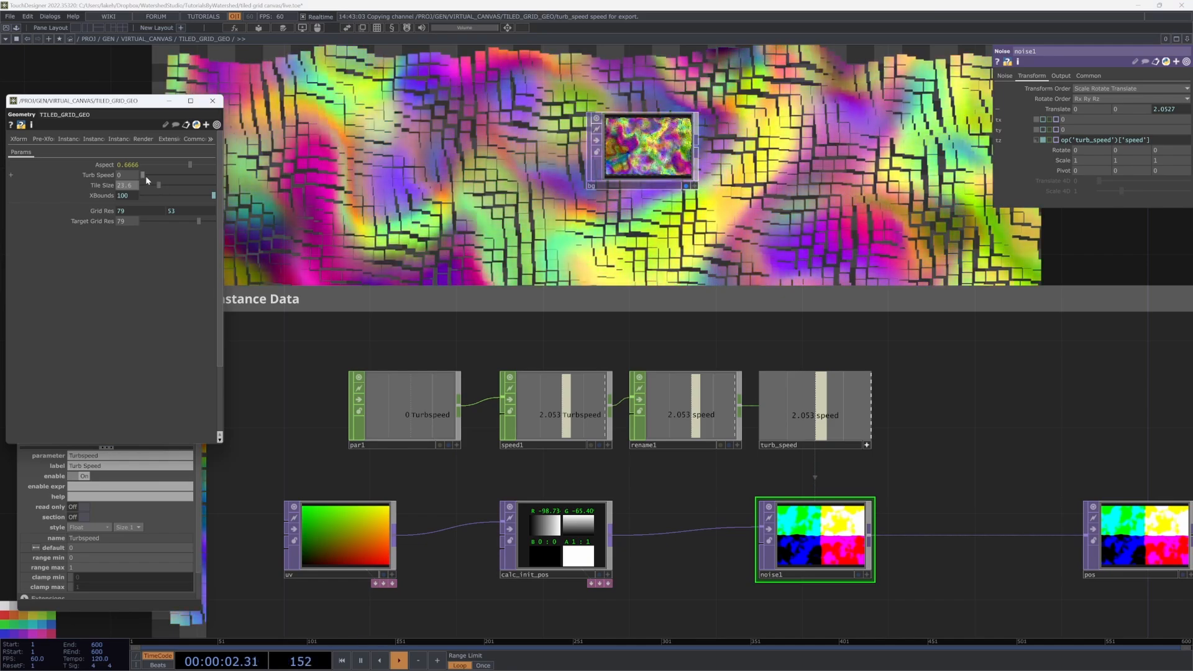
left_click(146, 174)
left_click_drag(151, 173, 212, 174)
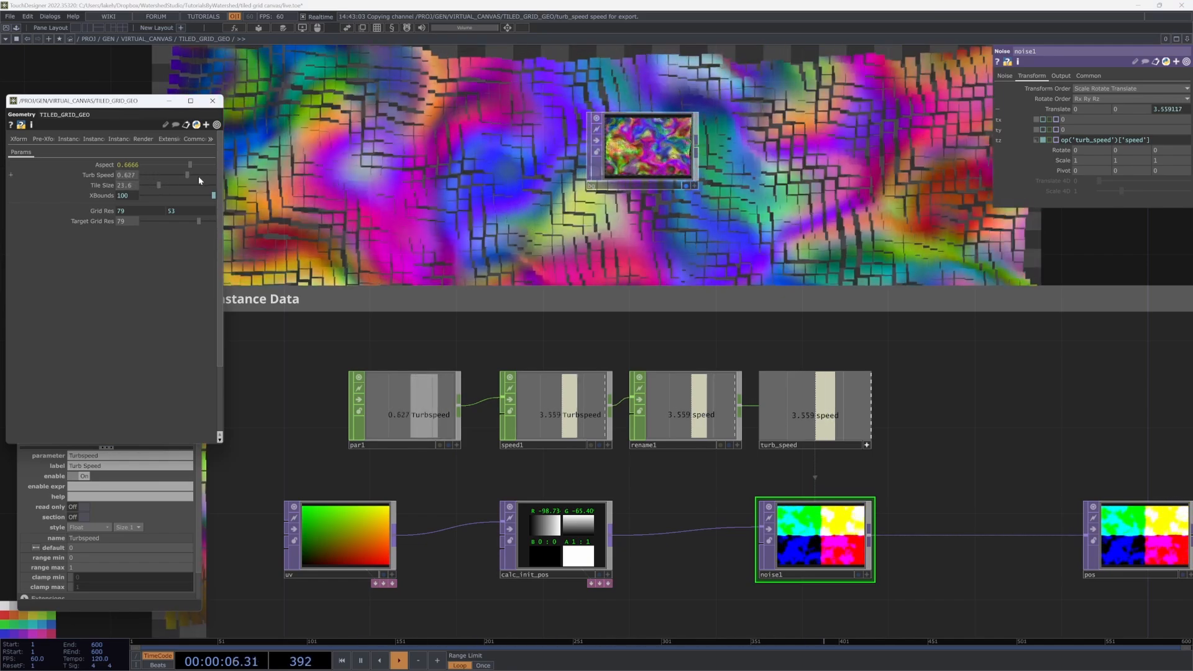
left_click(127, 175)
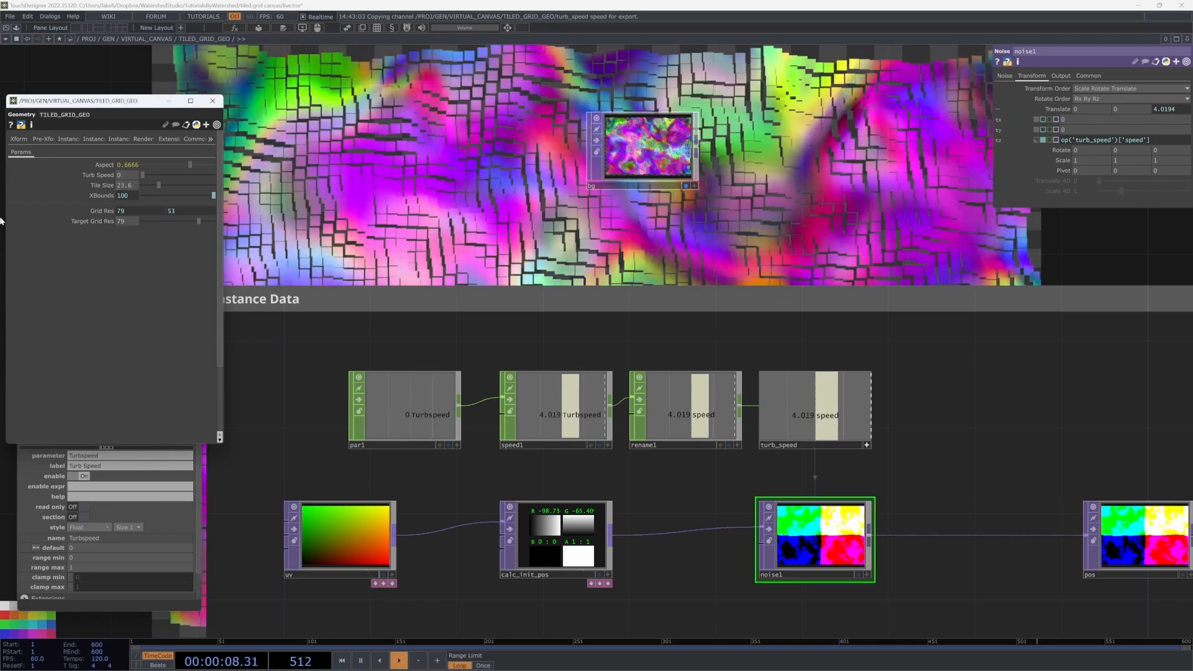
type("1")
key("Return")
left_click_drag(146, 201, 0, 251)
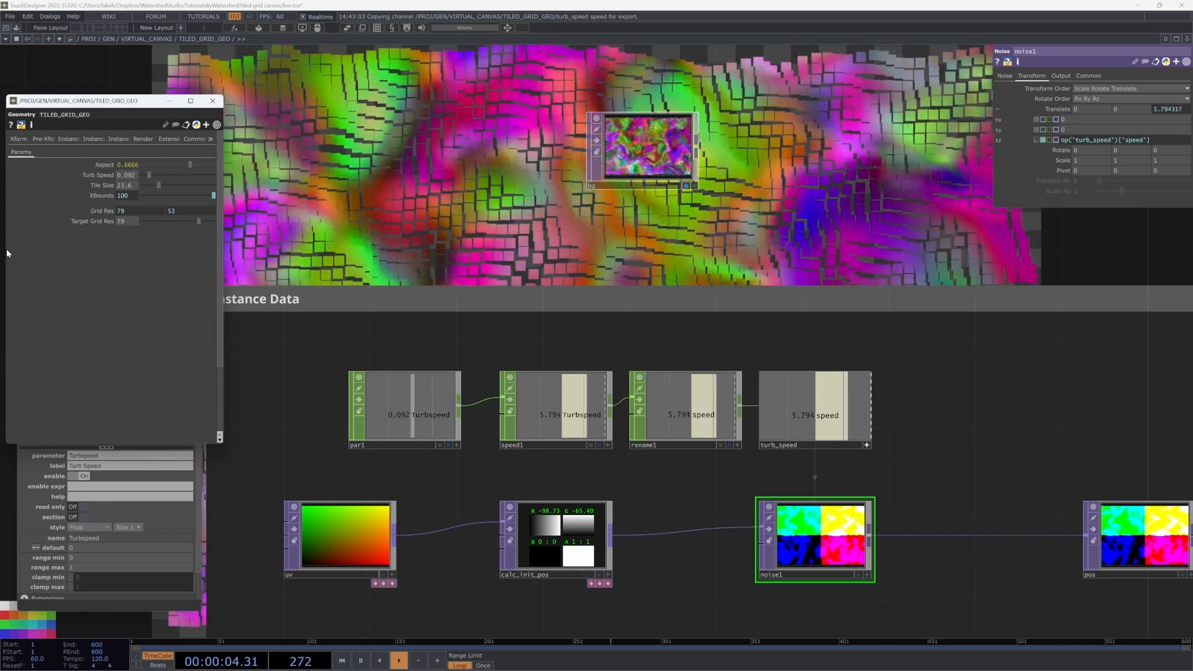
scroll(677, 330, "down", 5)
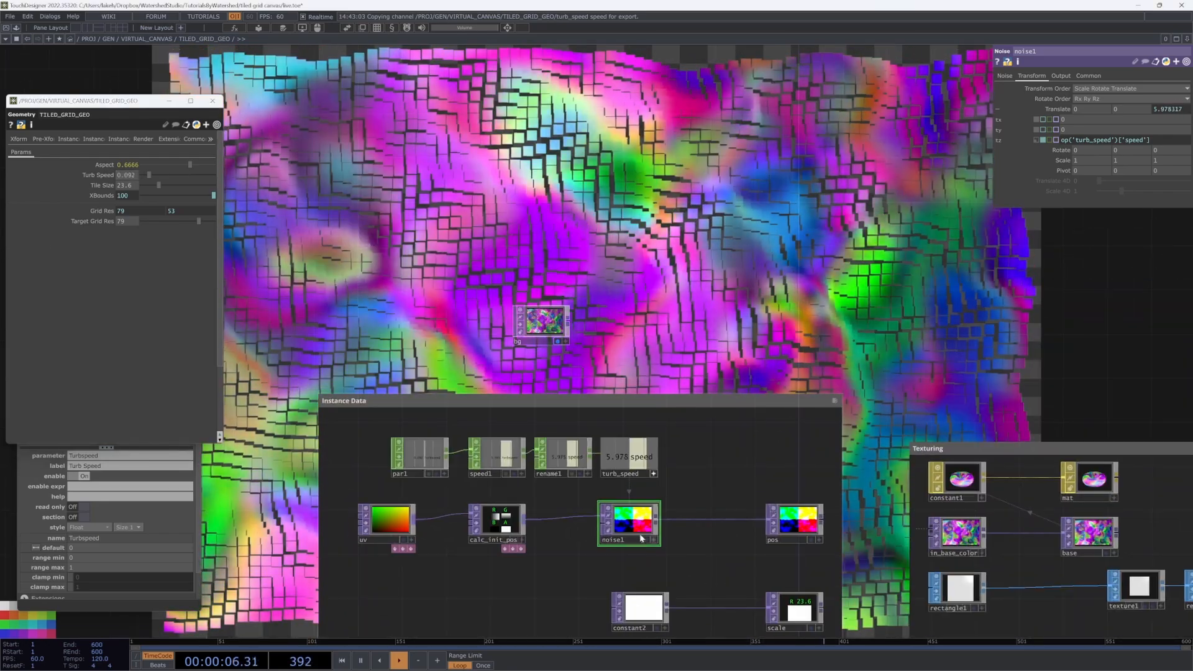
Step: Set noise1's Pixel Format to 32-bit float (RGBA) on its Common page
scroll(703, 452, "down", 8)
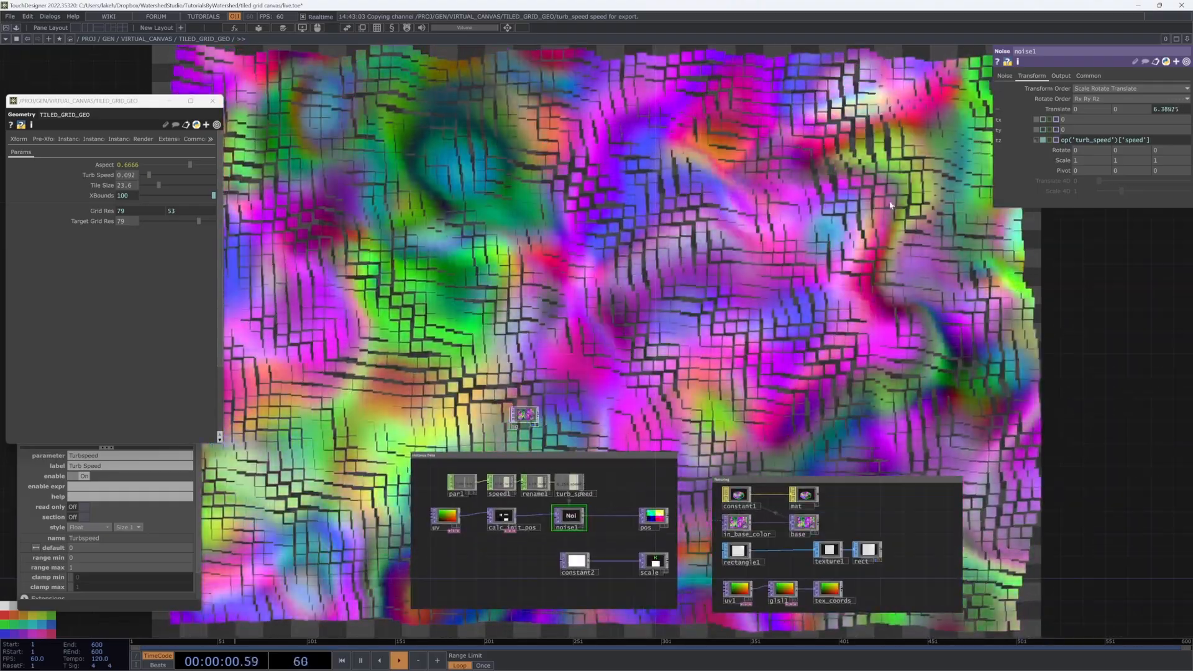
left_click(1005, 76)
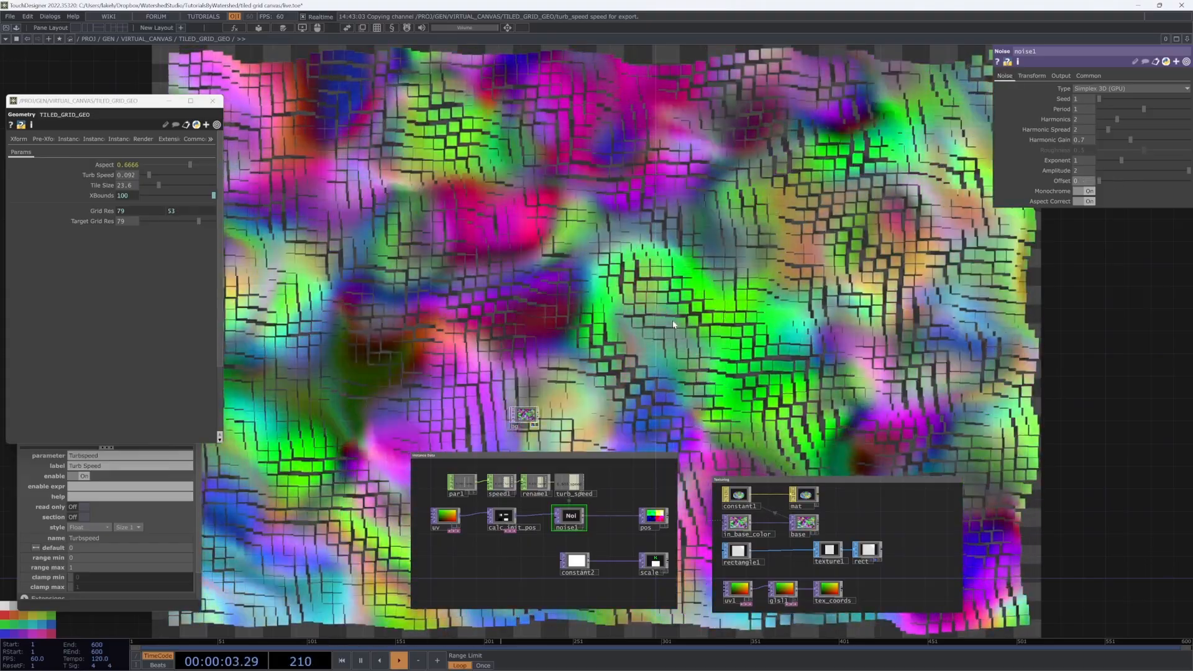
left_click_drag(673, 325, 662, 304)
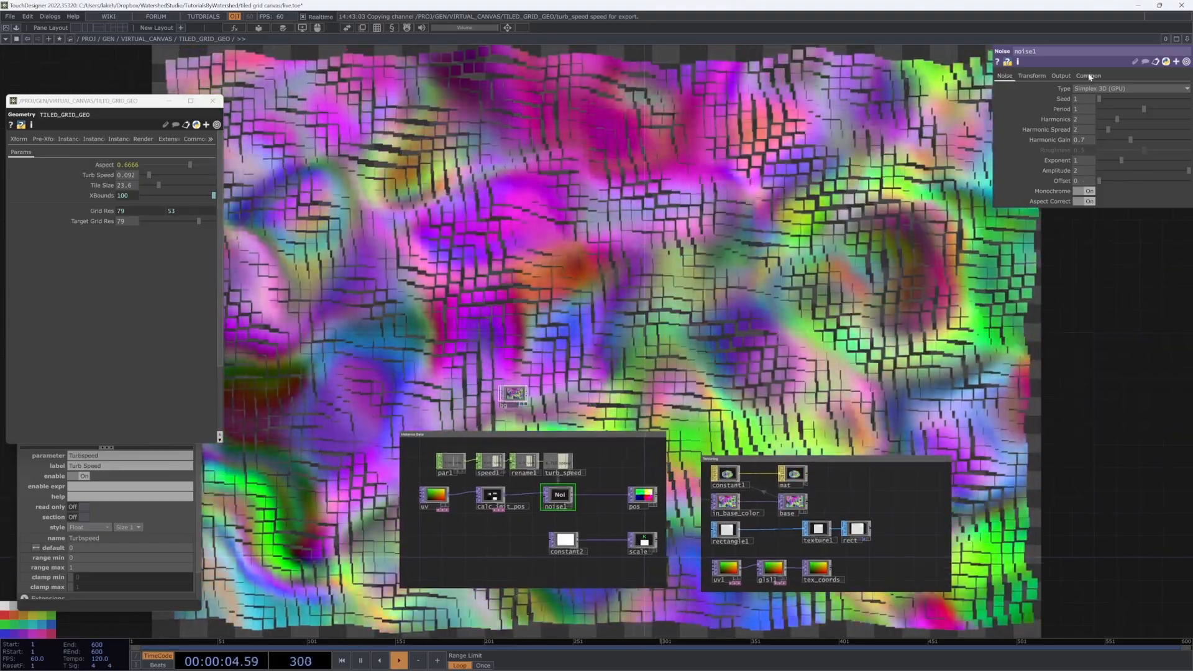
left_click(1088, 76)
left_click(1102, 192)
left_click(1096, 229)
left_click_drag(772, 245, 698, 259)
left_click_drag(711, 193, 562, 357)
Step: Adjust noise1's Amplitude slider on the Noise page
left_click(1004, 76)
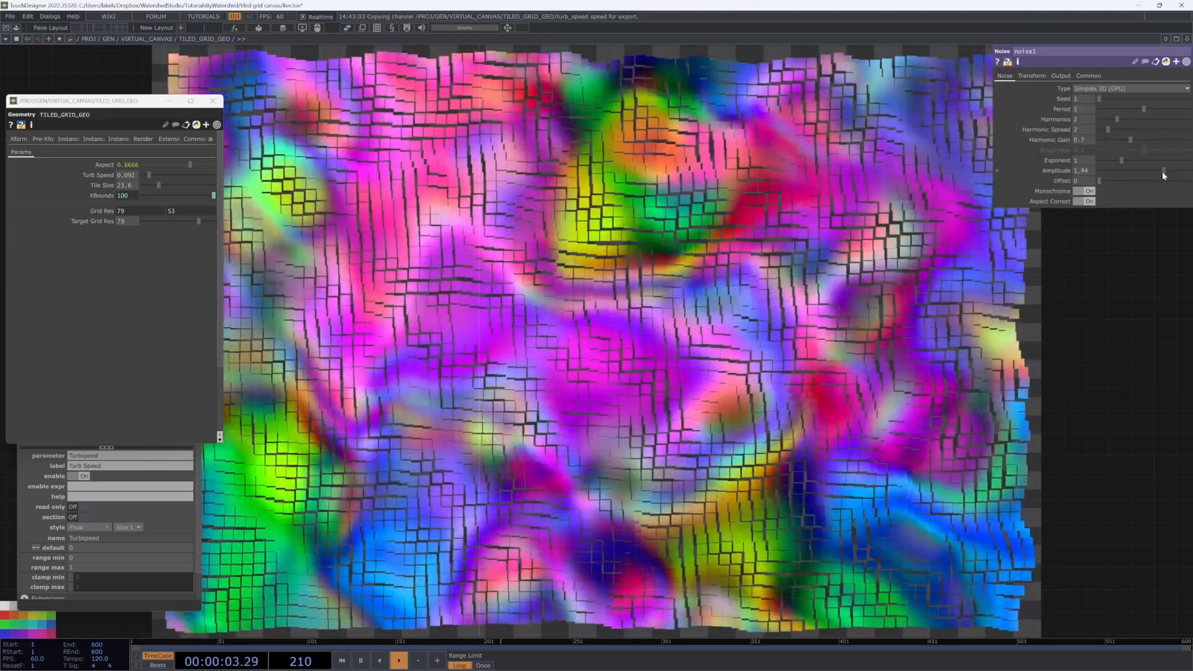
mouse_move(1181, 175)
left_mouse_down()
mouse_move(1118, 174)
mouse_move(1190, 176)
left_mouse_up()
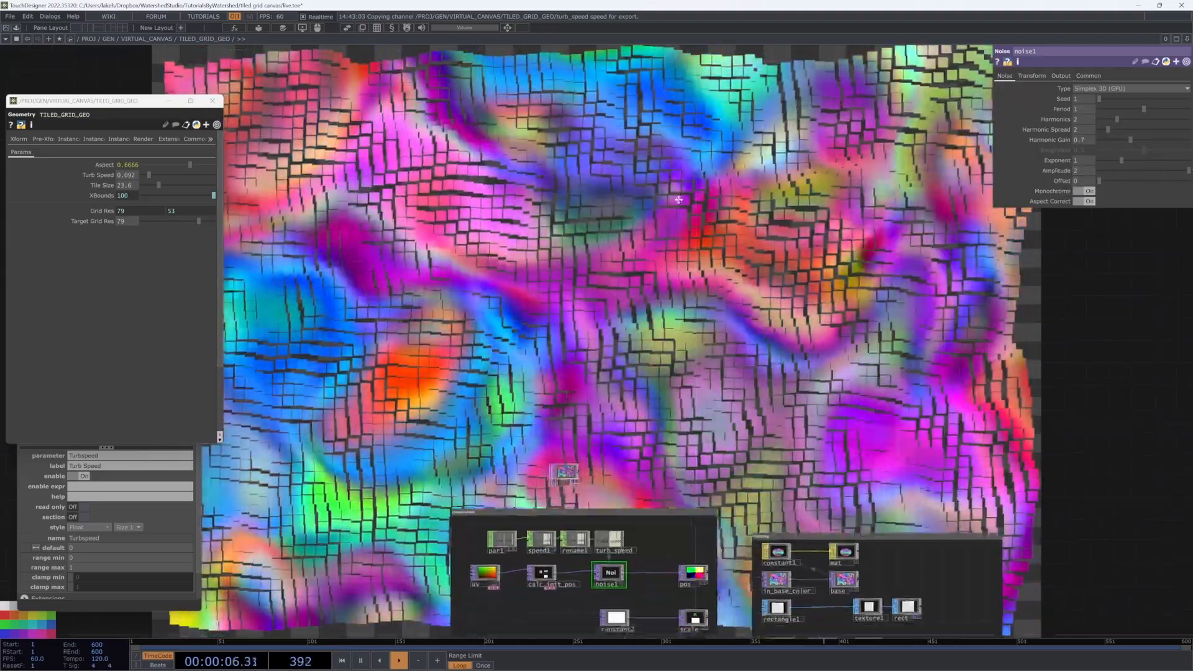
left_click_drag(796, 308, 787, 275)
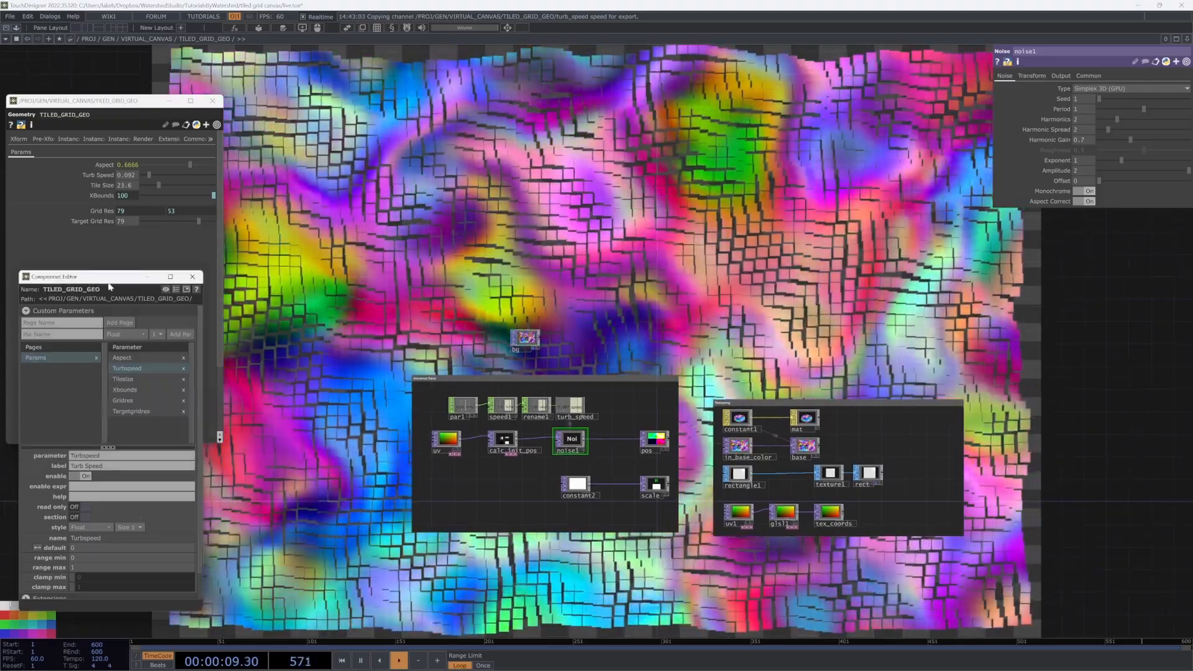
Step: Drag noise1's Amplitude into the Component Editor, creating a 0–2 Amp parameter set to 2
left_click_drag(118, 277, 150, 276)
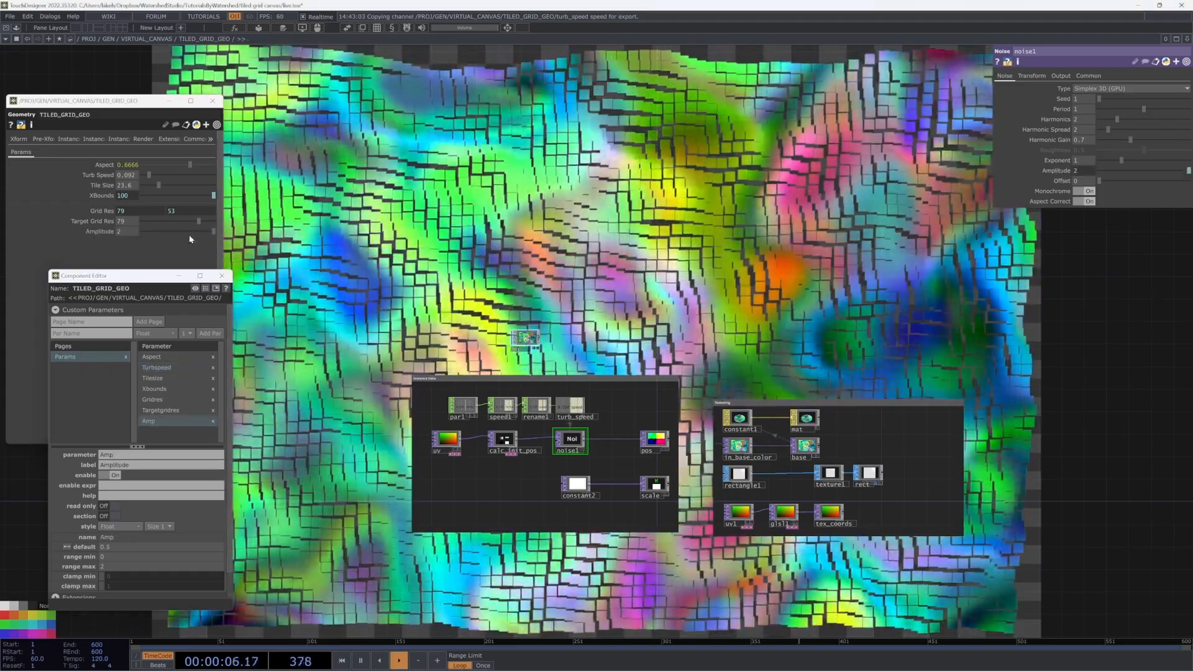
left_click_drag(189, 234, 268, 248)
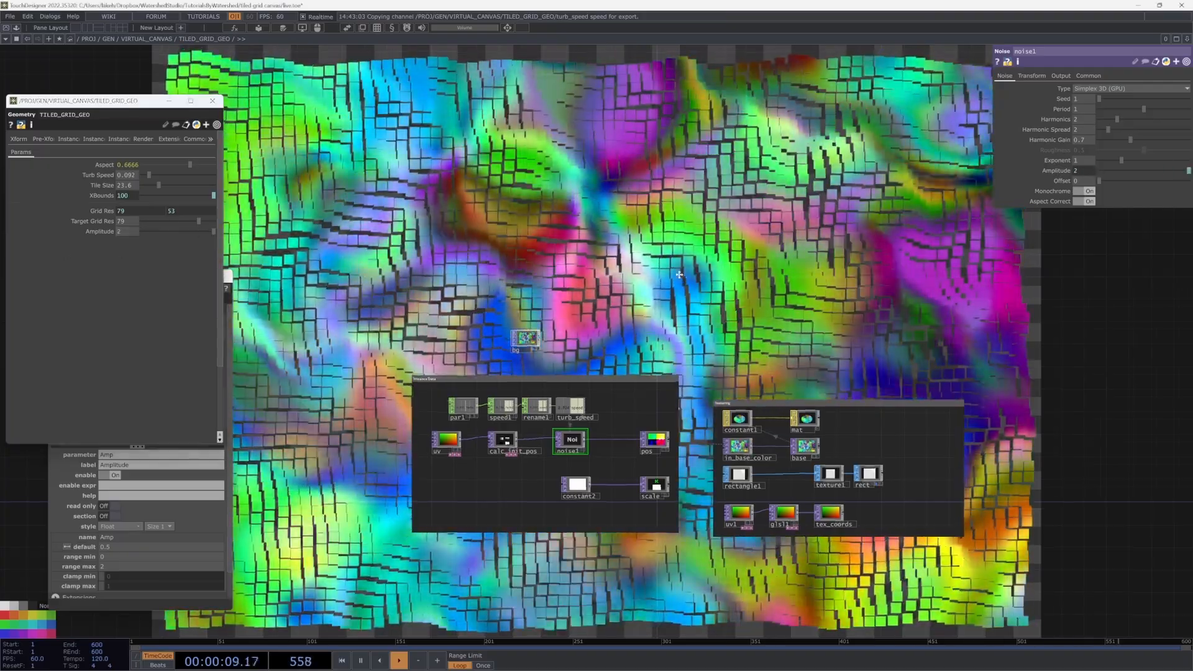
left_click_drag(679, 274, 609, 394)
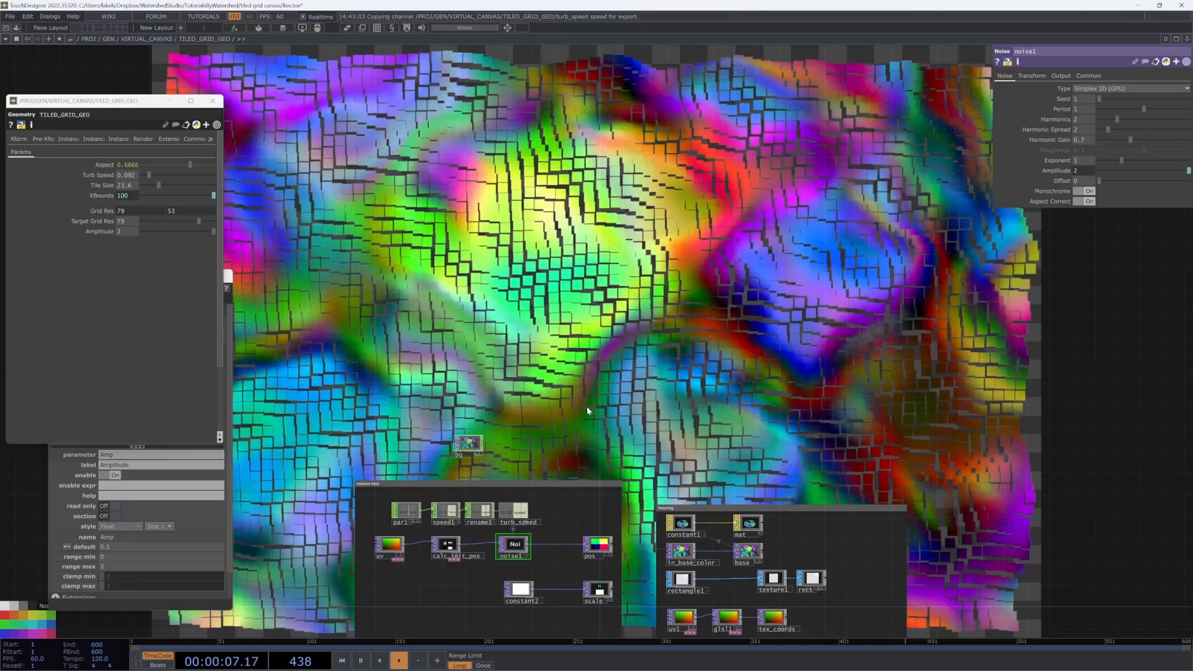
Step: Drag noise1's Period to 2, try Exponent at 4, then return Exponent to 1
left_click_drag(592, 425, 562, 451)
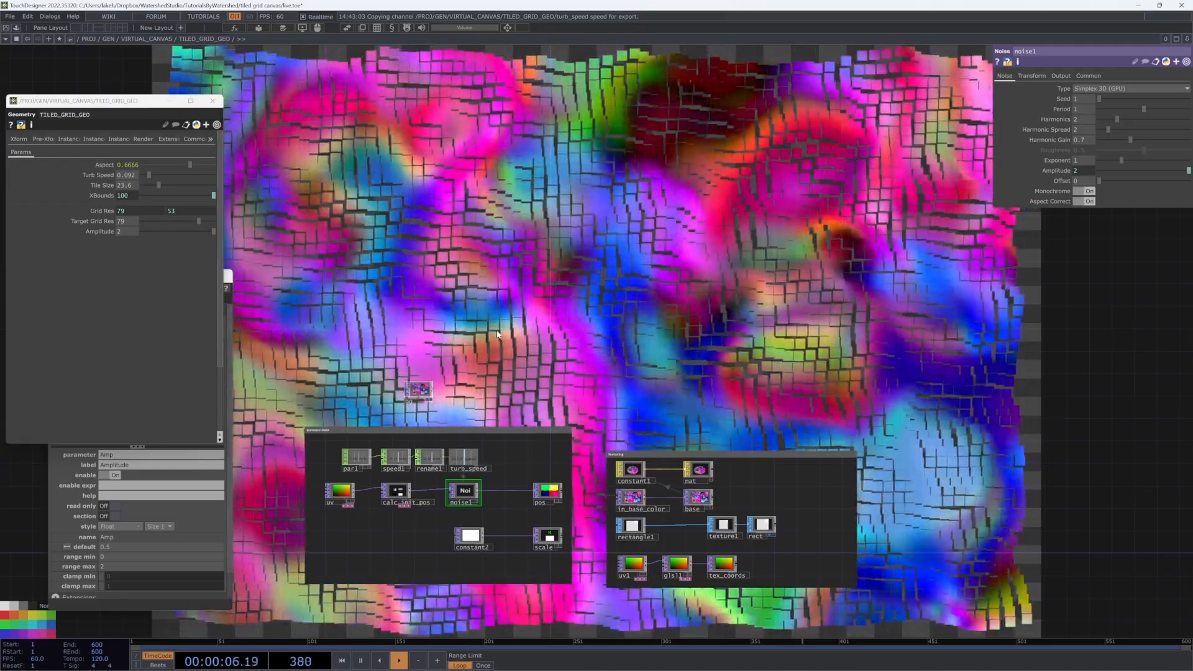
left_click_drag(523, 329, 538, 330)
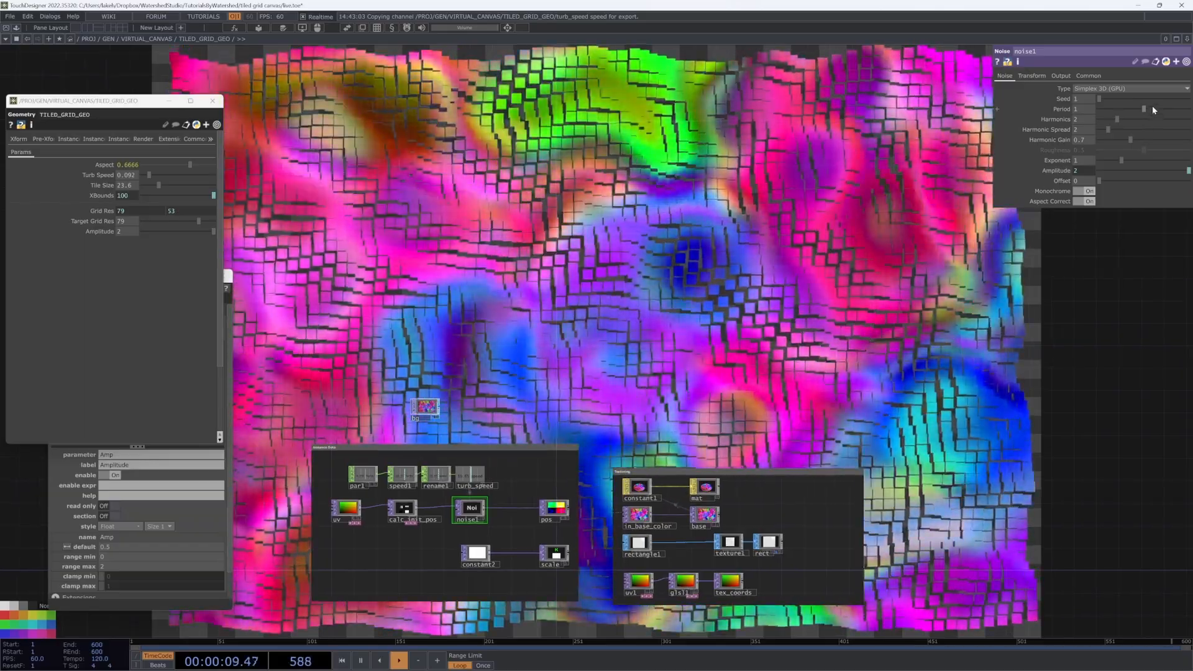
left_click_drag(1152, 109, 1189, 109)
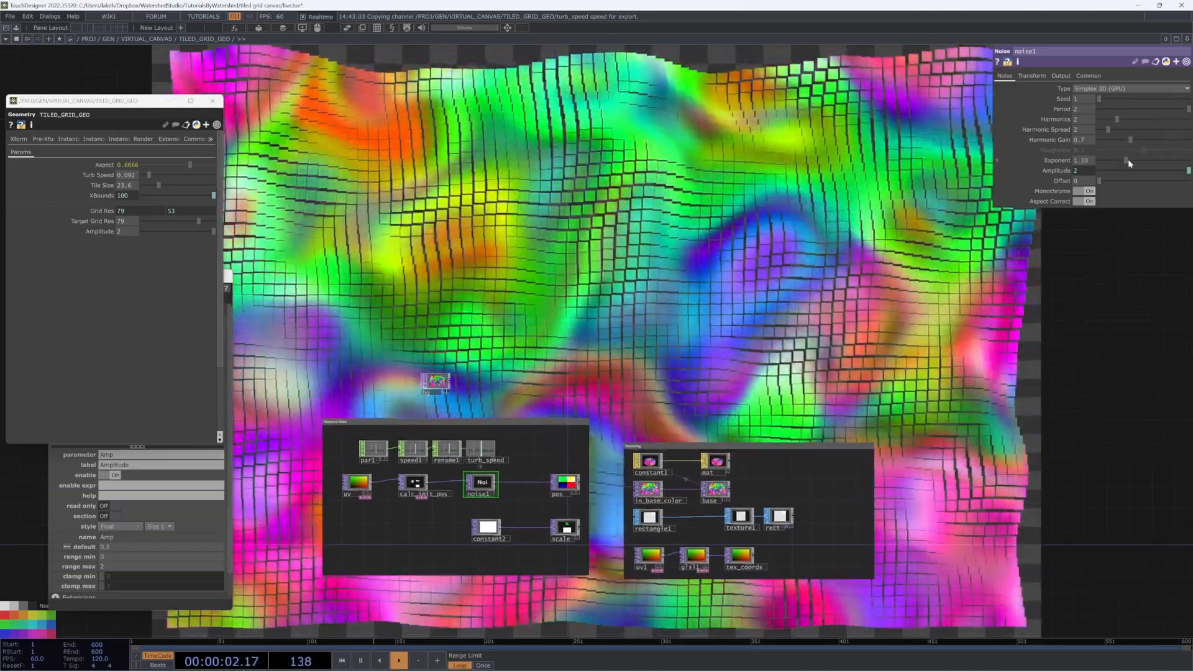
left_click_drag(1126, 159, 1189, 162)
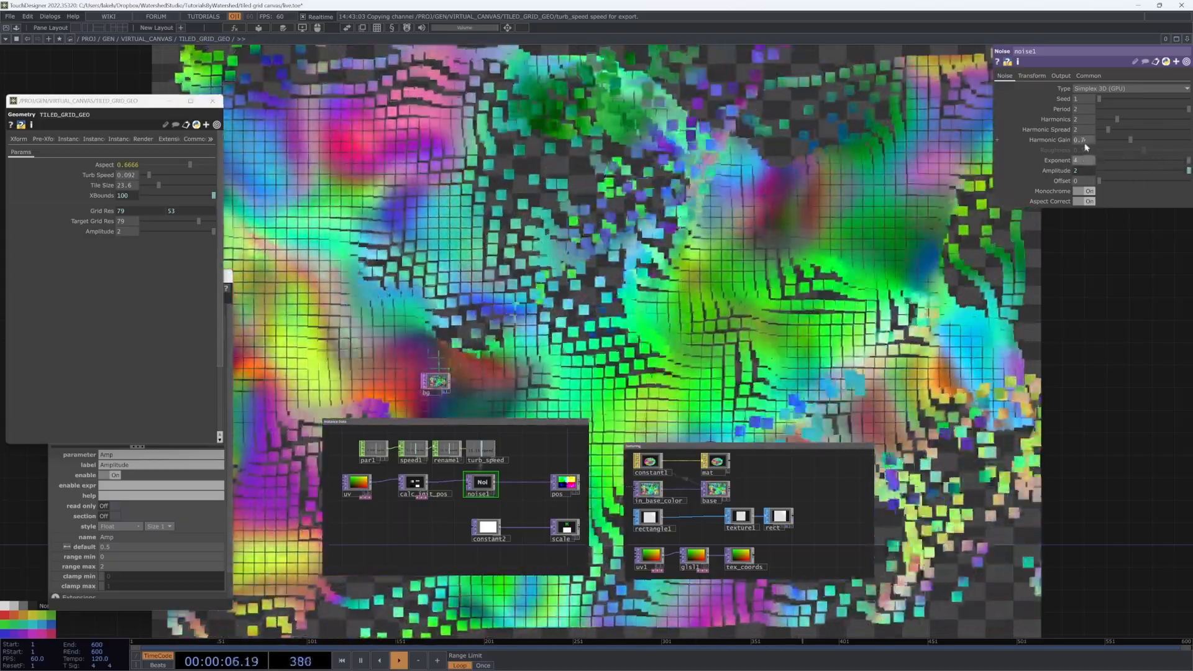
scroll(476, 486, "up", 3)
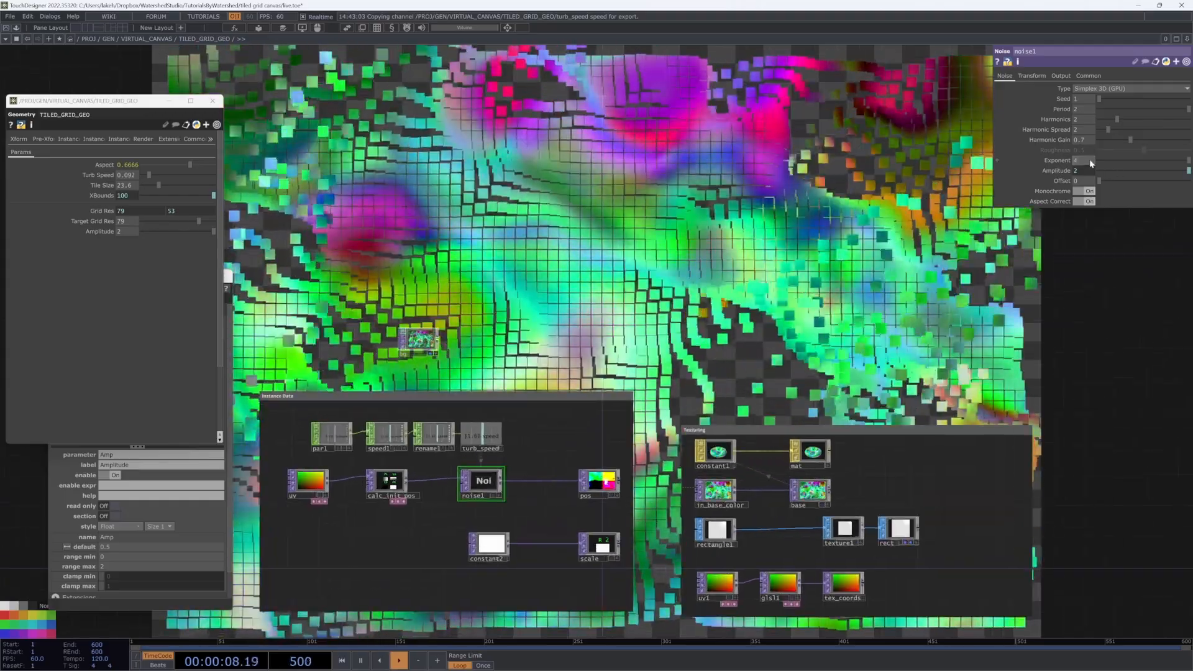
left_click_drag(1188, 160, 1121, 161)
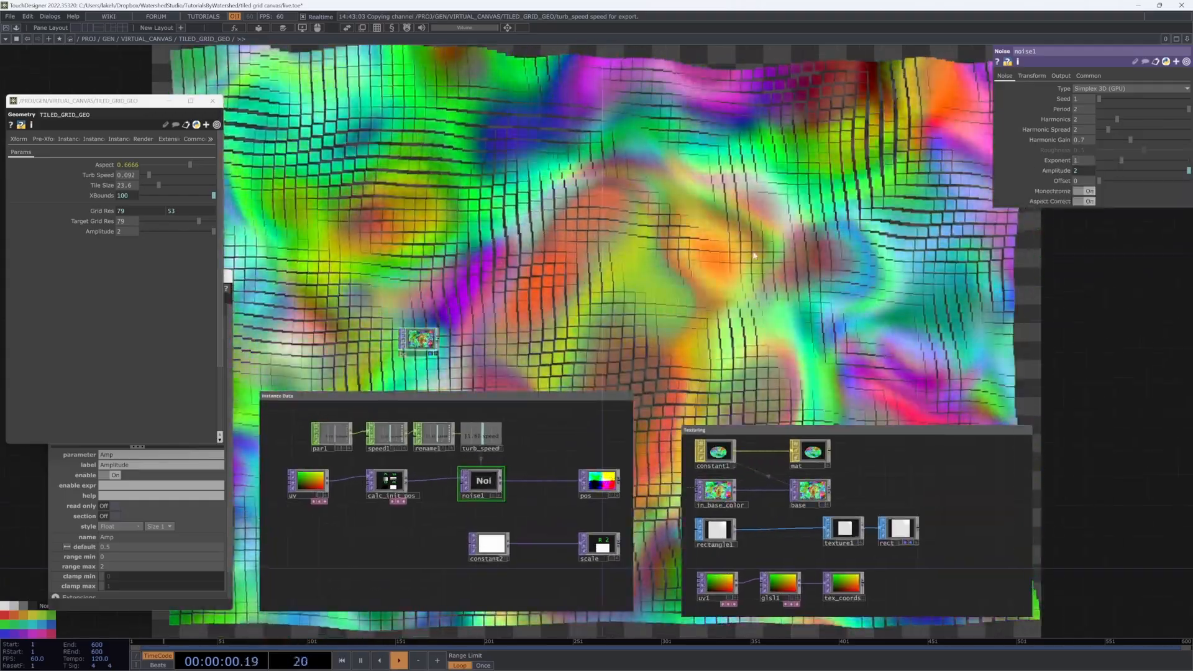
scroll(760, 249, "down", 4)
left_click_drag(692, 286, 622, 407)
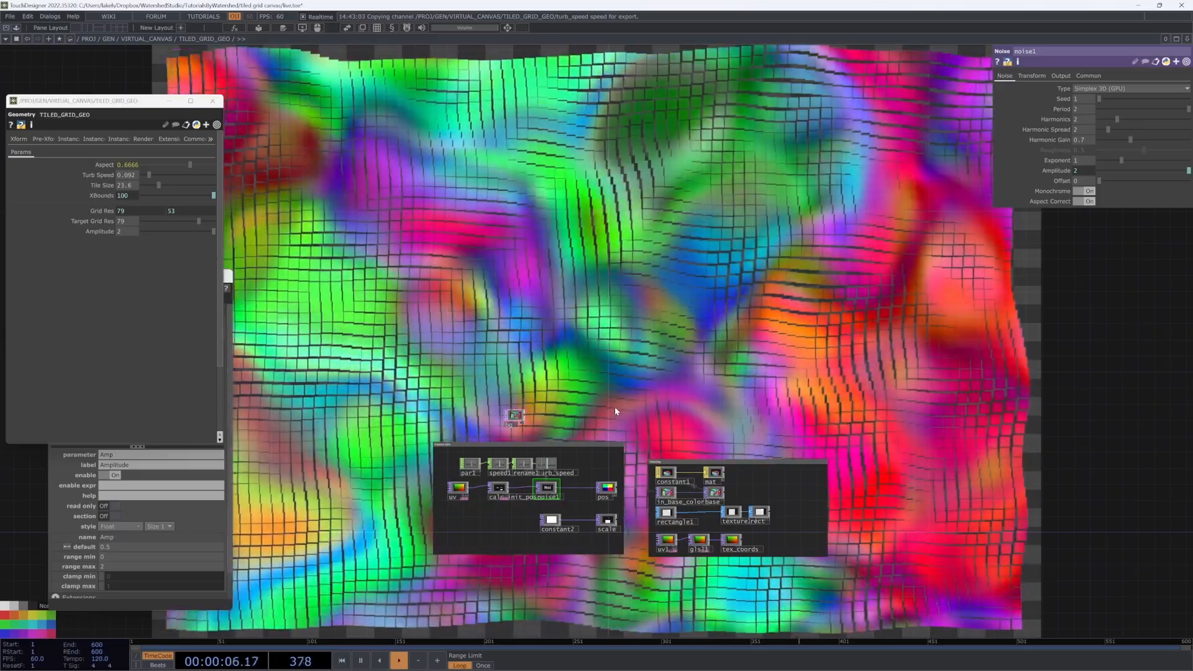
Step: Pan and zoom the network to frame calc_init_pos, noise1 and pos
left_click_drag(616, 406, 624, 342)
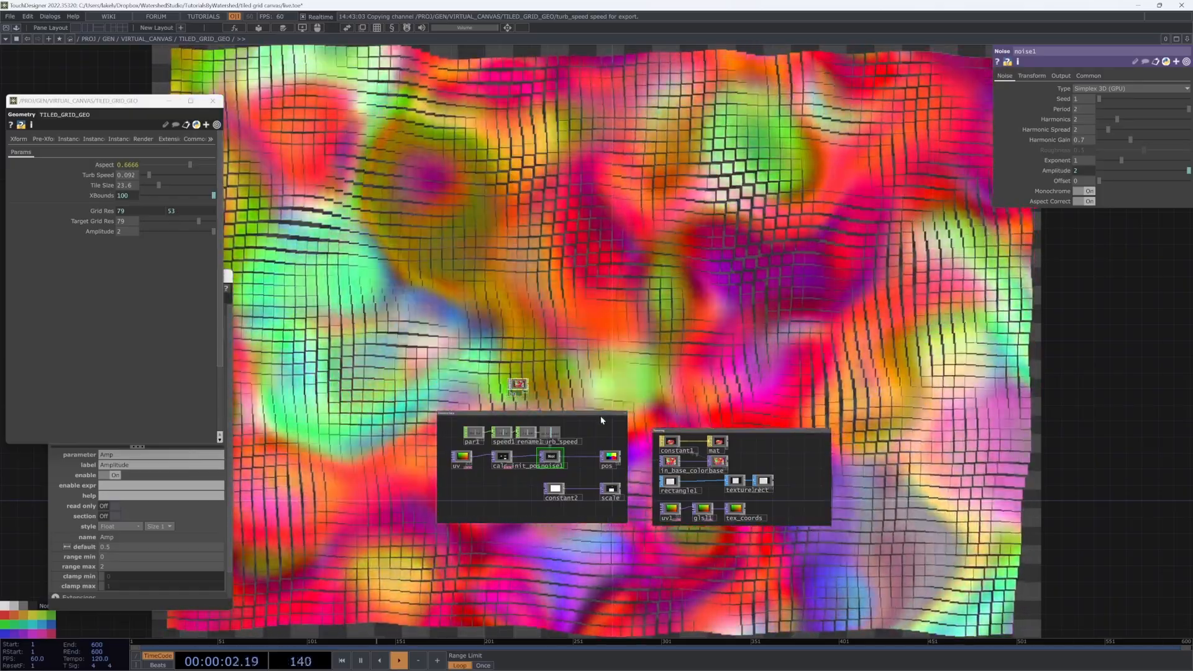
scroll(572, 451, "up", 2)
scroll(572, 446, "up", 2)
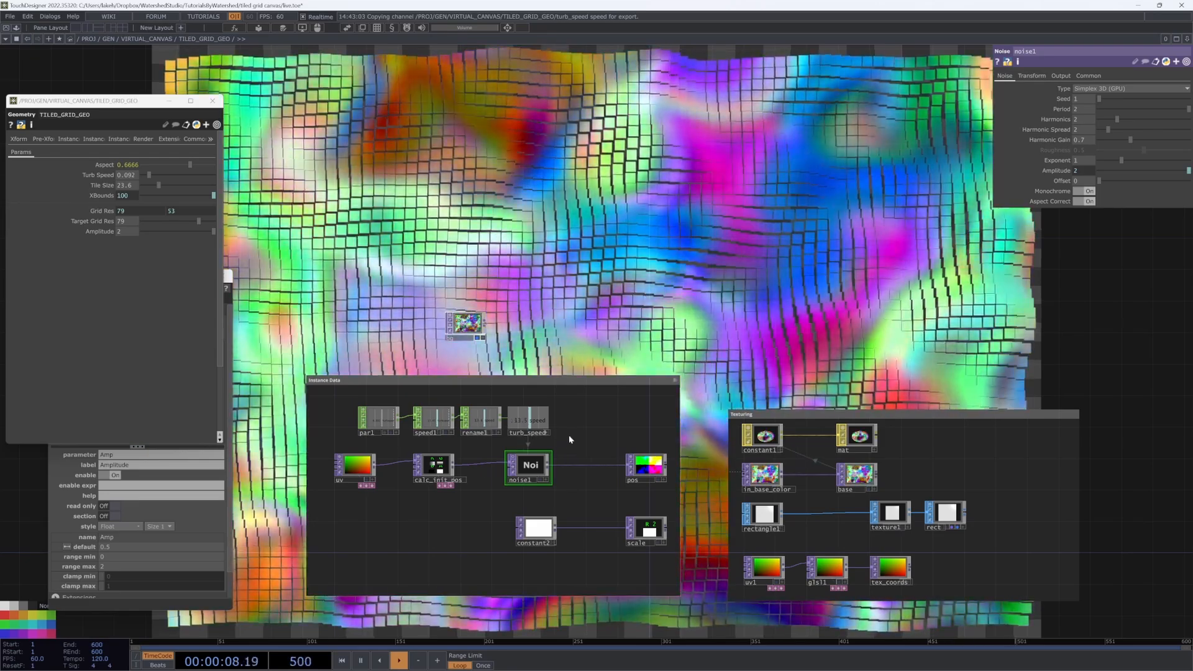
scroll(566, 437, "up", 2)
scroll(681, 362, "down", 2)
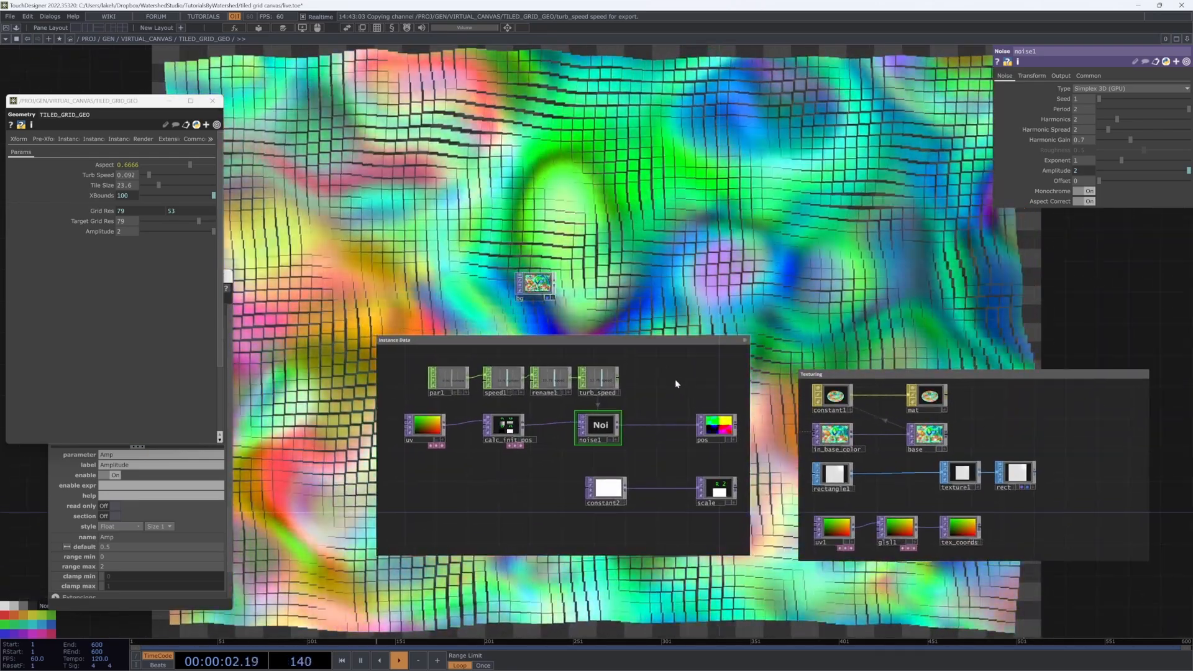
scroll(684, 477, "up", 4)
scroll(686, 479, "down", 5)
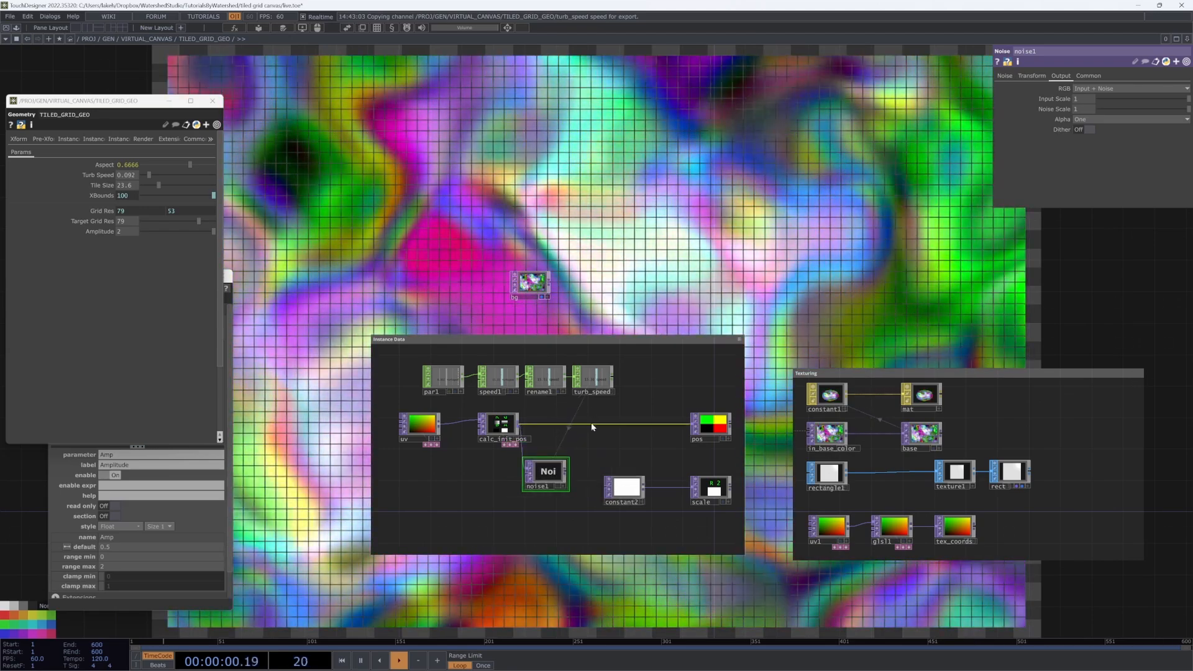
Step: Insert an Add TOP on the calc_init_pos–pos wire, feed noise1 into it, and fix its layer to Input 1
left_click(598, 414)
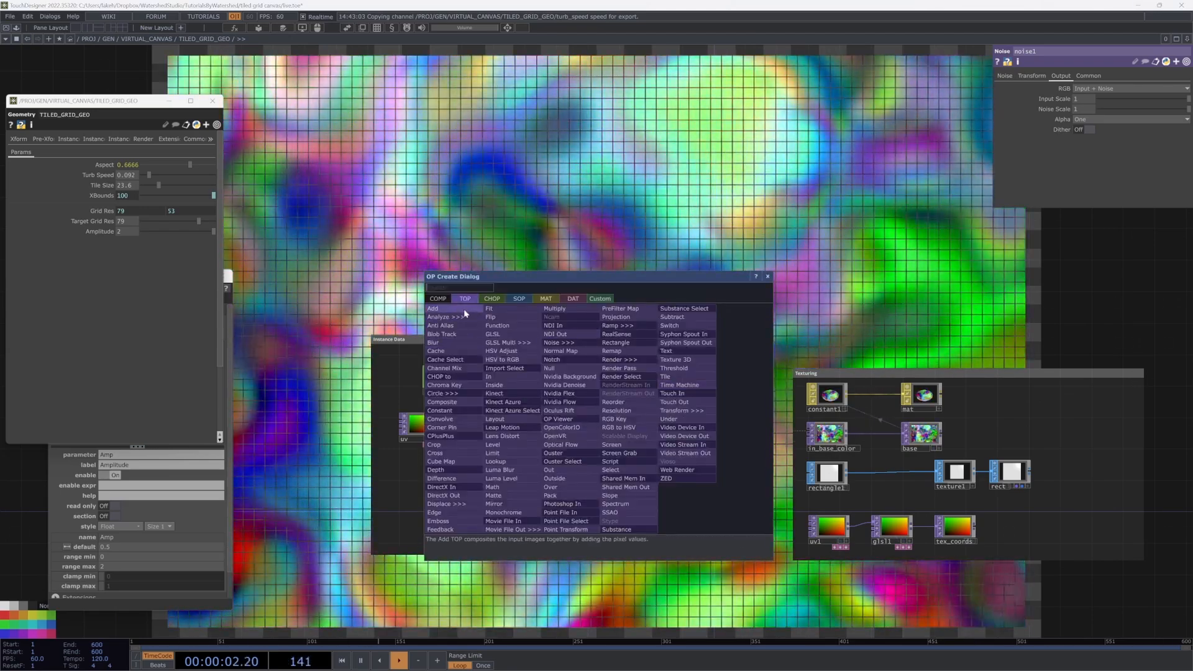
left_click(463, 310)
left_click_drag(566, 472, 600, 437)
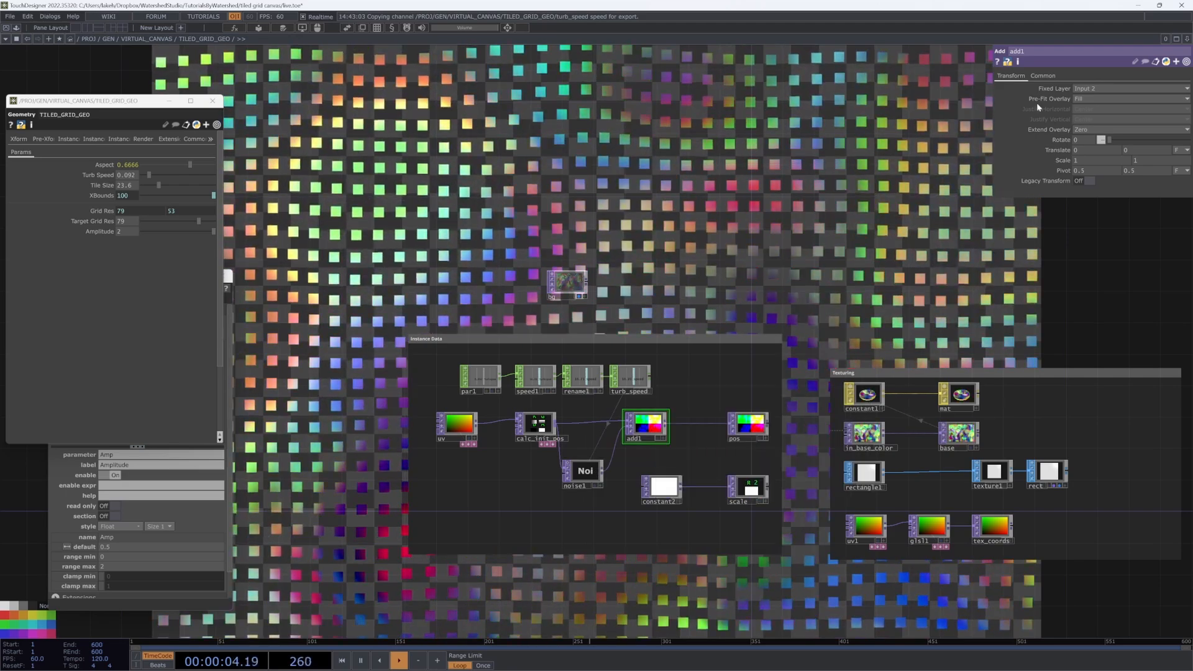
left_click(1093, 97)
Step: Set noise1's RGB output to Noise
left_click_drag(836, 229, 780, 275)
scroll(784, 270, "down", 3)
scroll(656, 413, "up", 3)
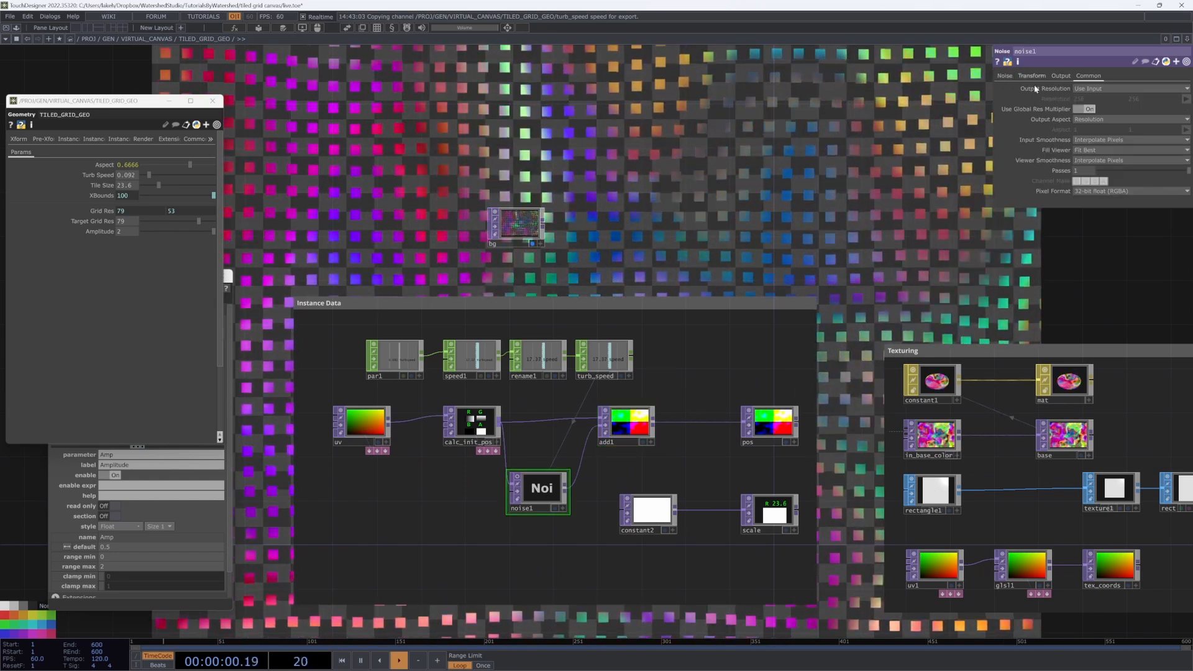
left_click(1006, 76)
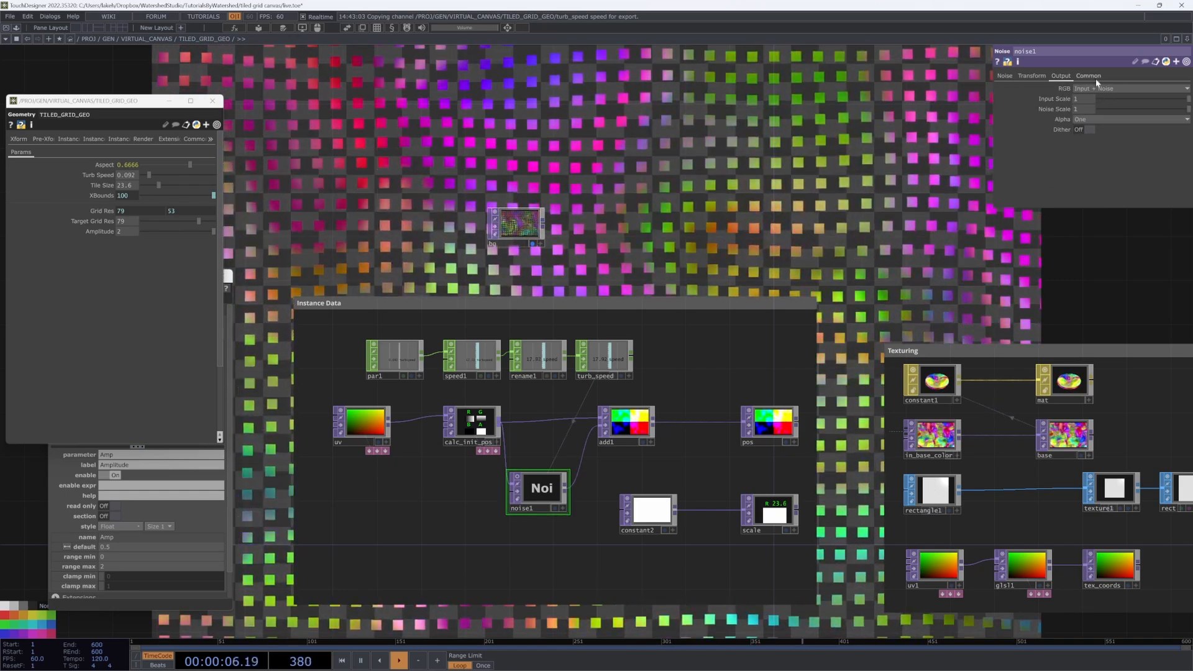
left_click(1094, 98)
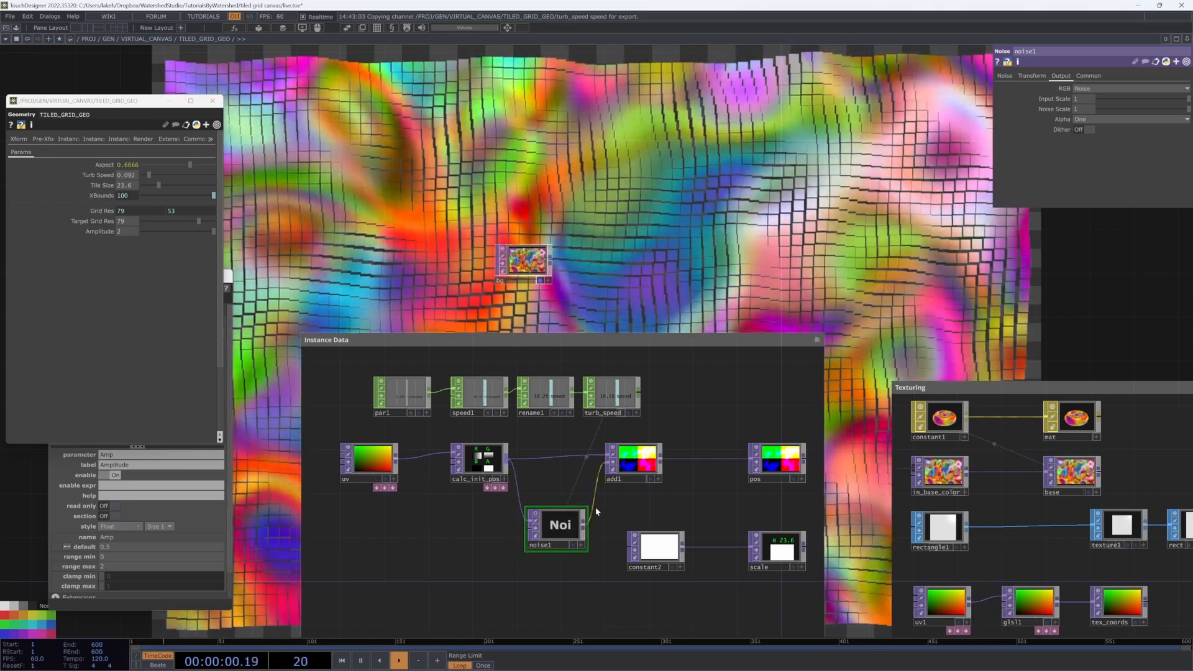
Step: Switch noise1 to a custom output resolution, starting from the 1920×1080 preset
left_click(652, 465)
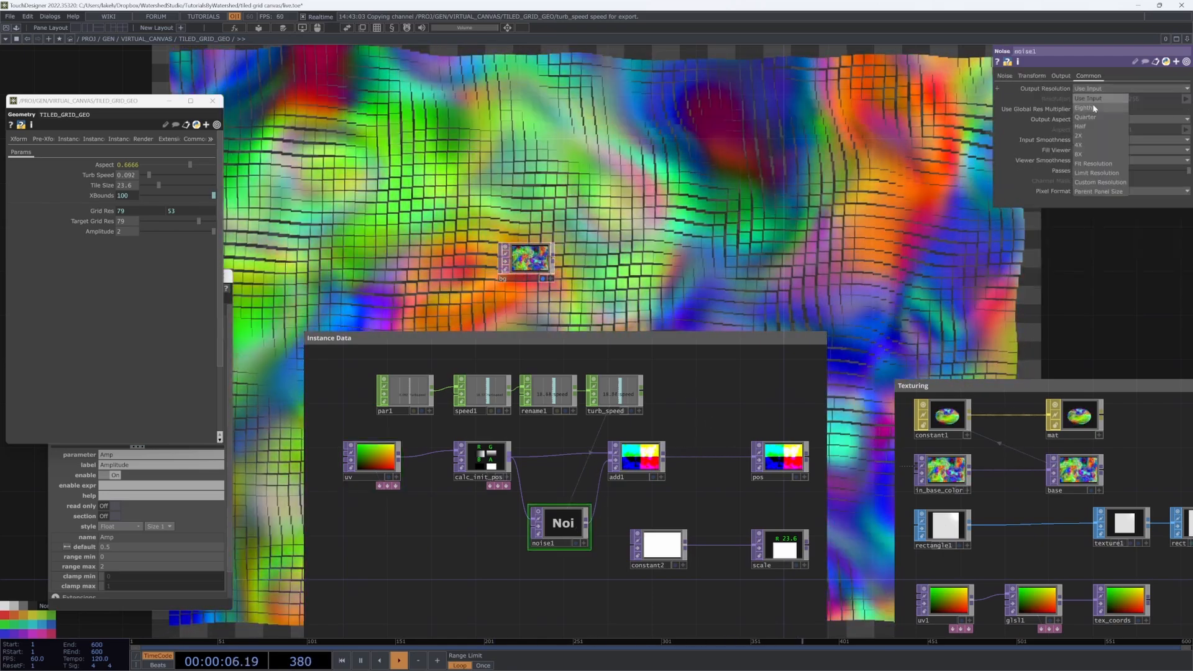
left_click(1093, 180)
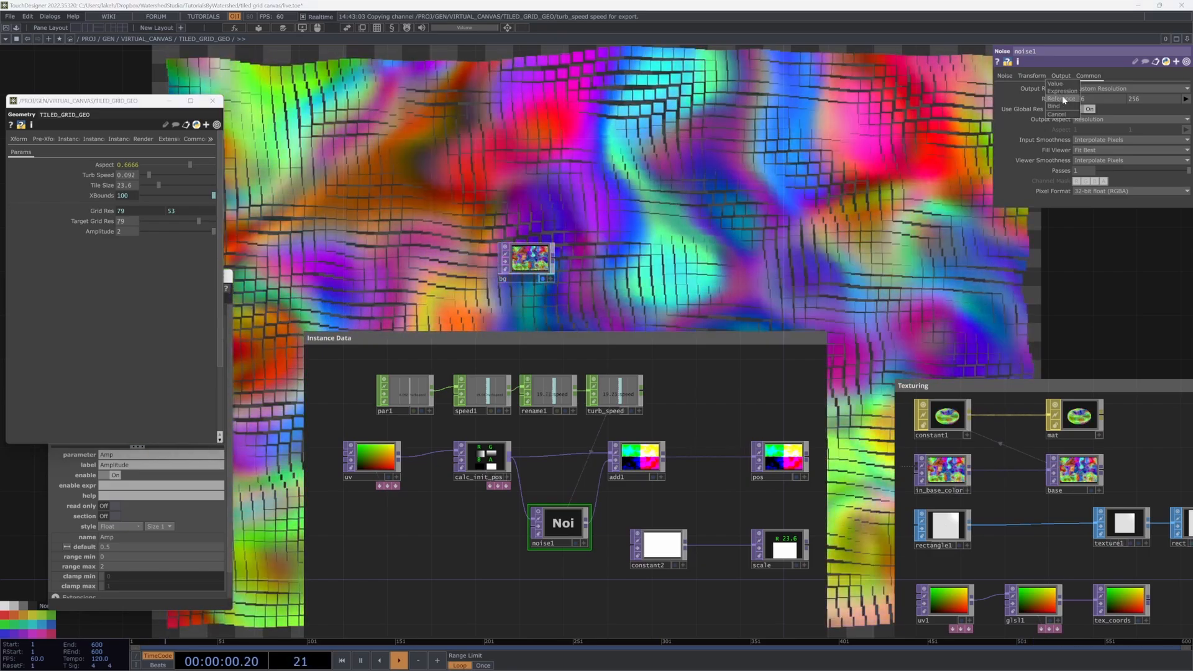
left_click_drag(942, 113, 925, 149)
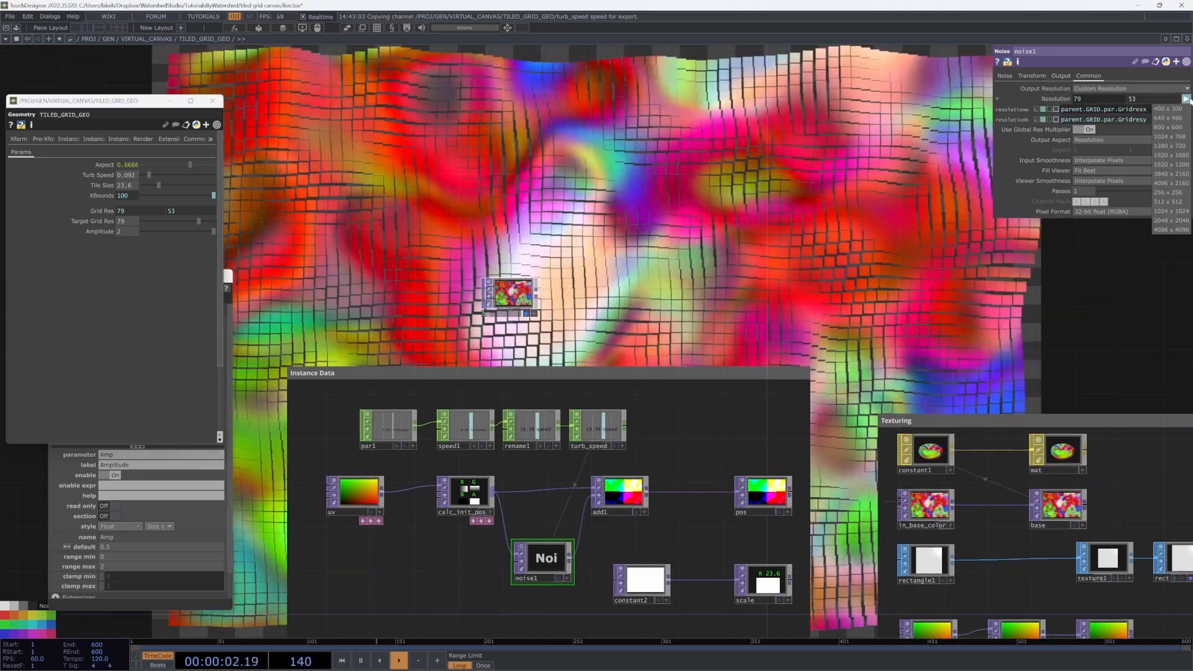
left_click_drag(921, 195, 790, 326)
left_click(1185, 99)
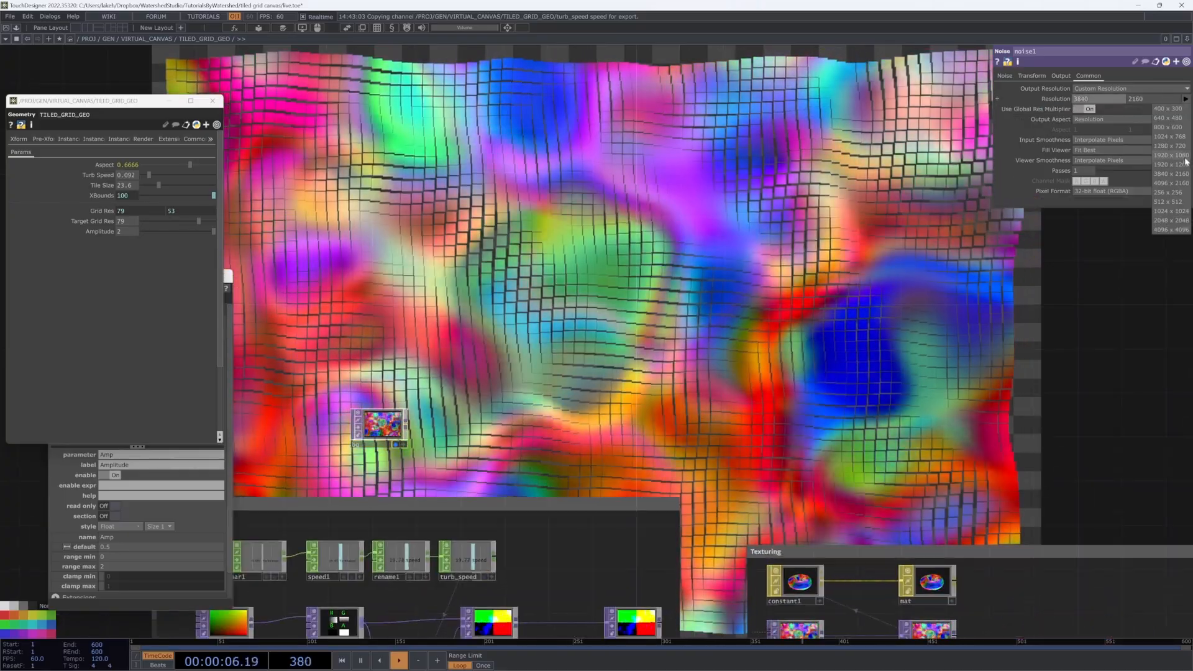
left_click(1171, 155)
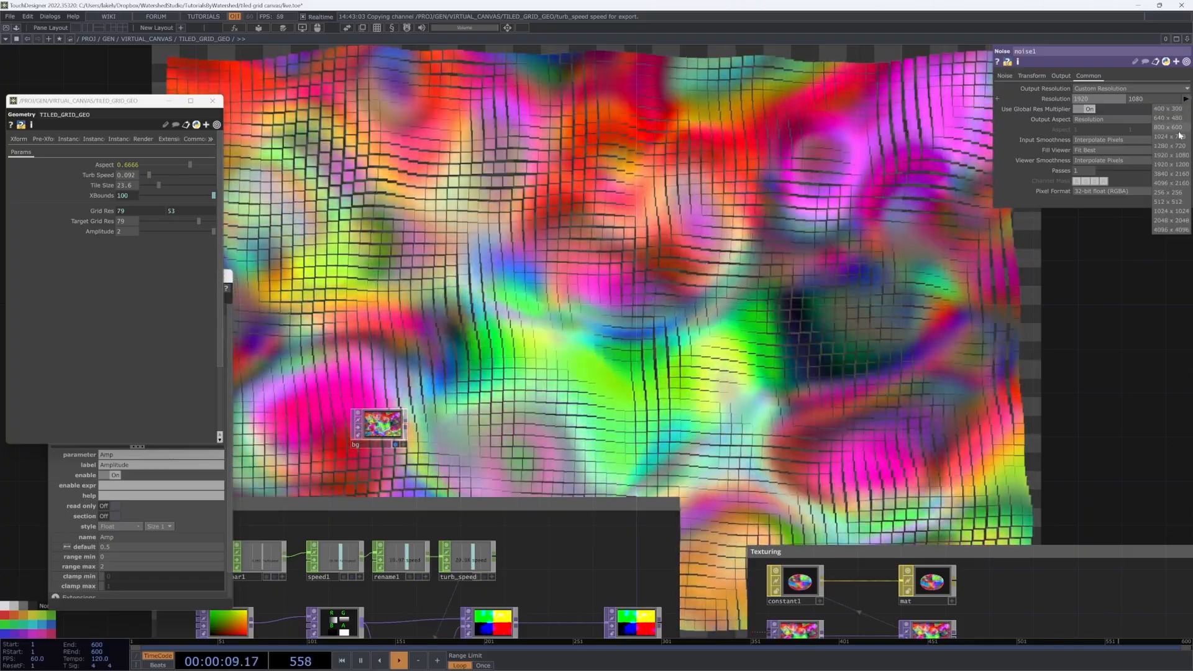
Step: Link noise1's resolution width and height to parent.GRID.par.Gridresx and Gridresy, giving 79×53
left_click(1042, 99)
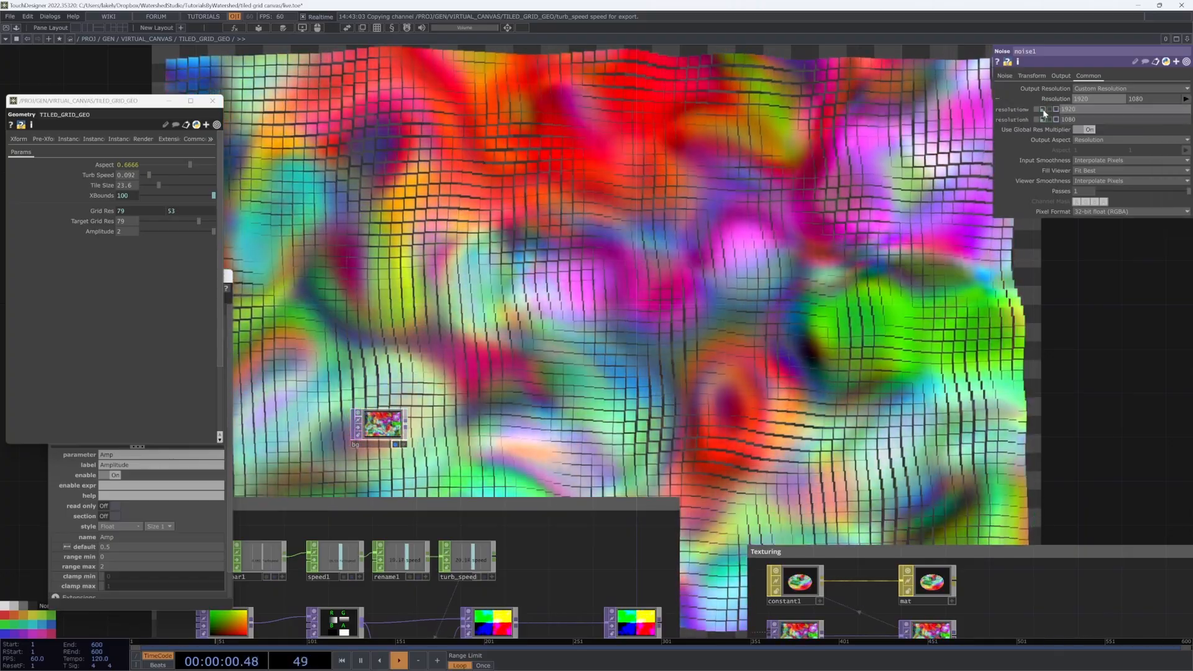
left_click(1043, 109)
left_click(1043, 119)
left_click_drag(749, 227, 865, 142)
left_click_drag(795, 209, 816, 135)
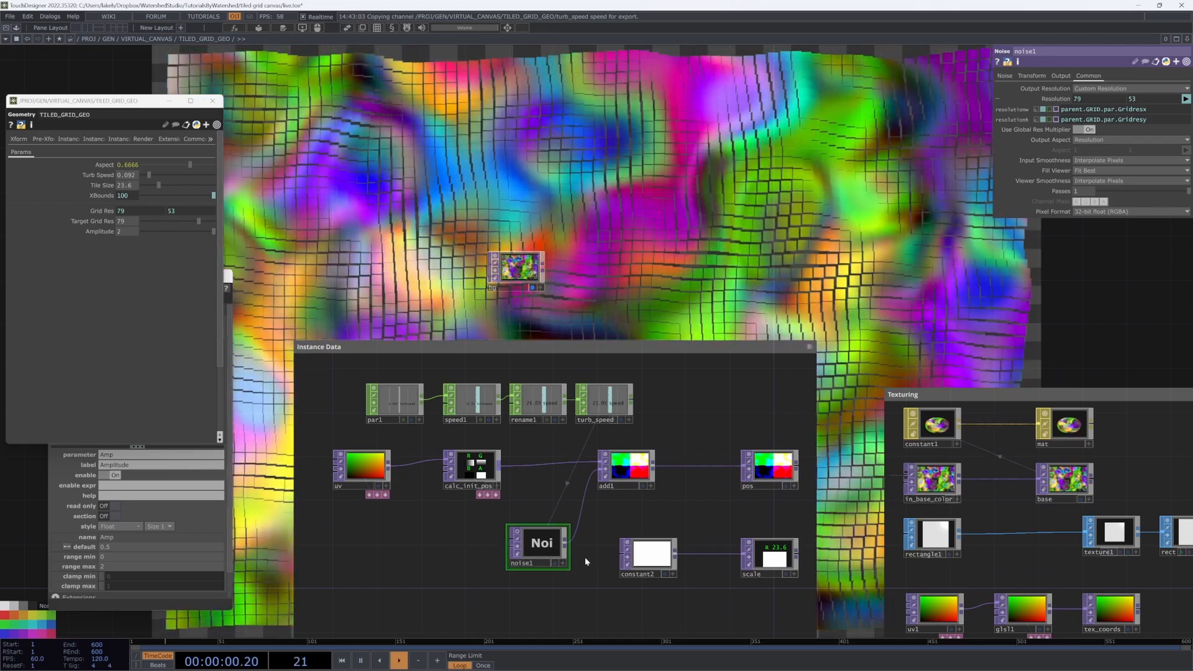
left_click_drag(544, 562, 500, 561)
Step: Append a Null named turb after noise1, between it and add1
right_click(523, 543)
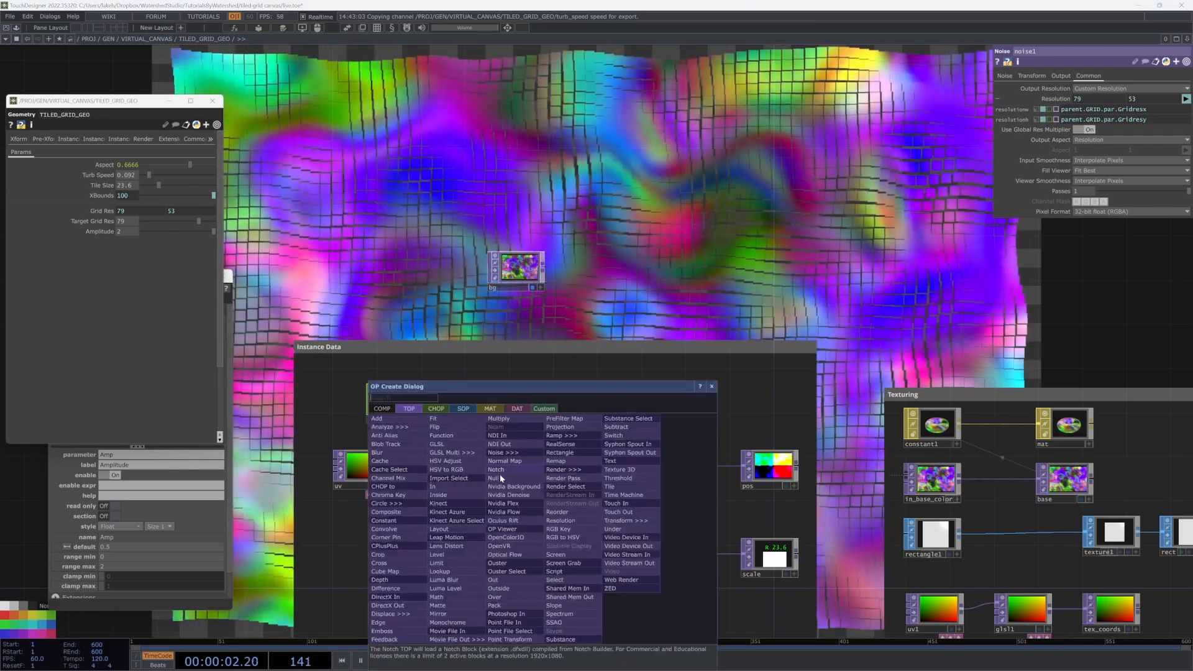
left_click(499, 473)
left_click(561, 547)
left_click(554, 564)
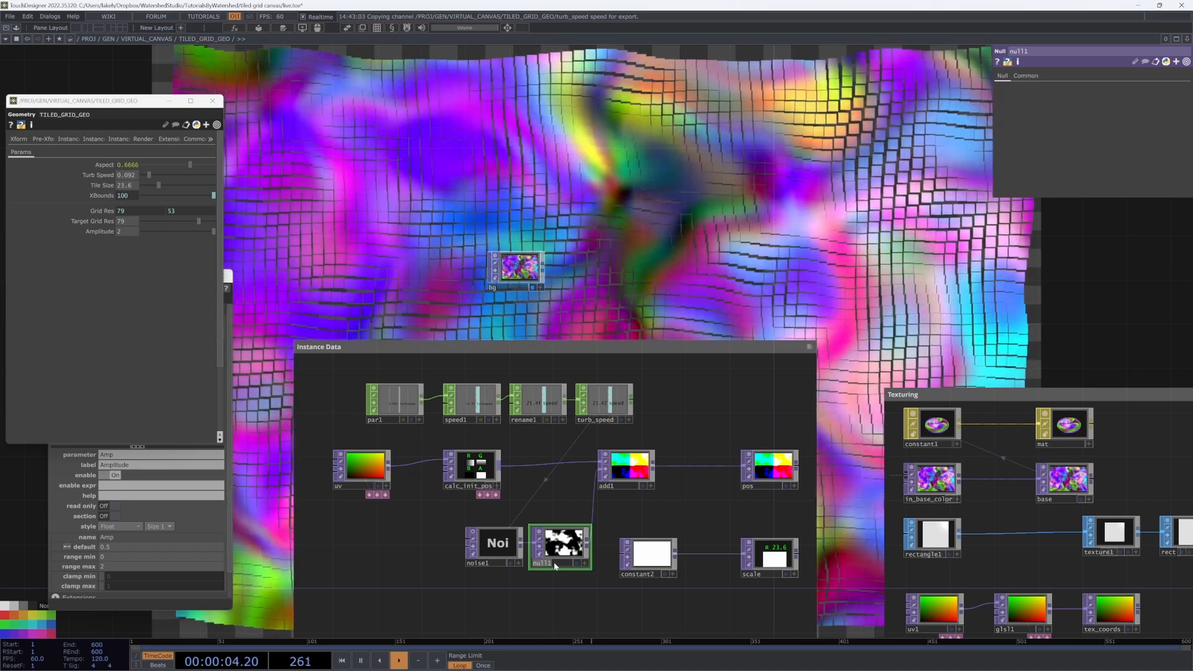
type("turb")
left_click(494, 545)
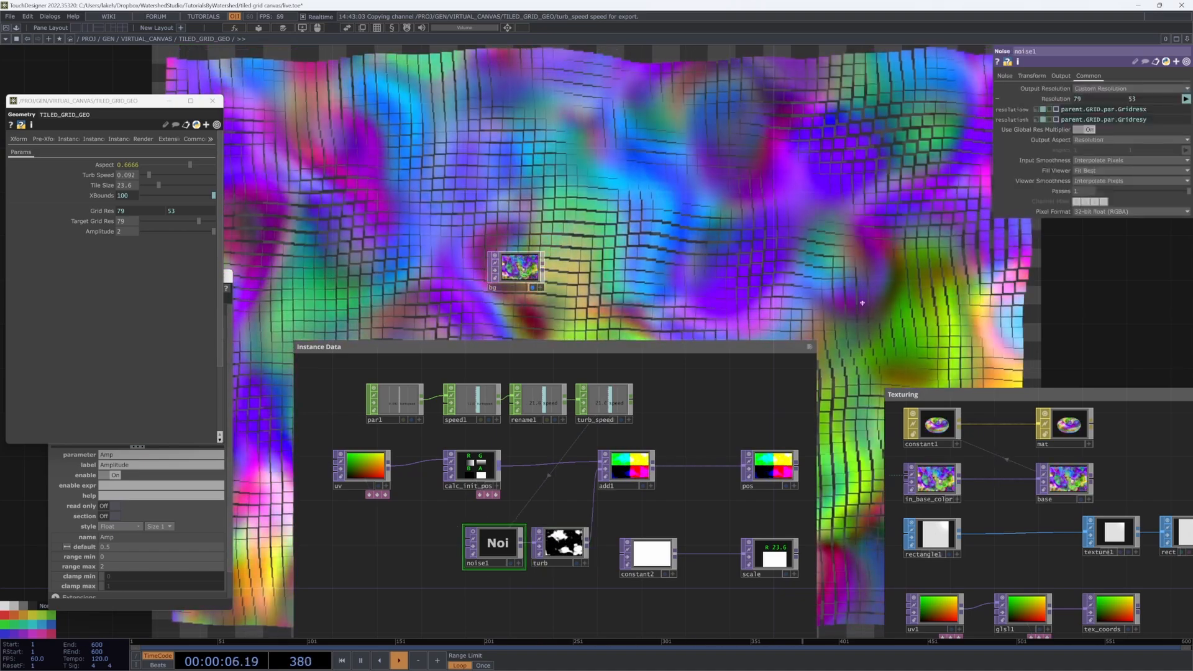
Step: Turn off noise1's Monochrome so turb outputs coloured noise
left_click(1005, 76)
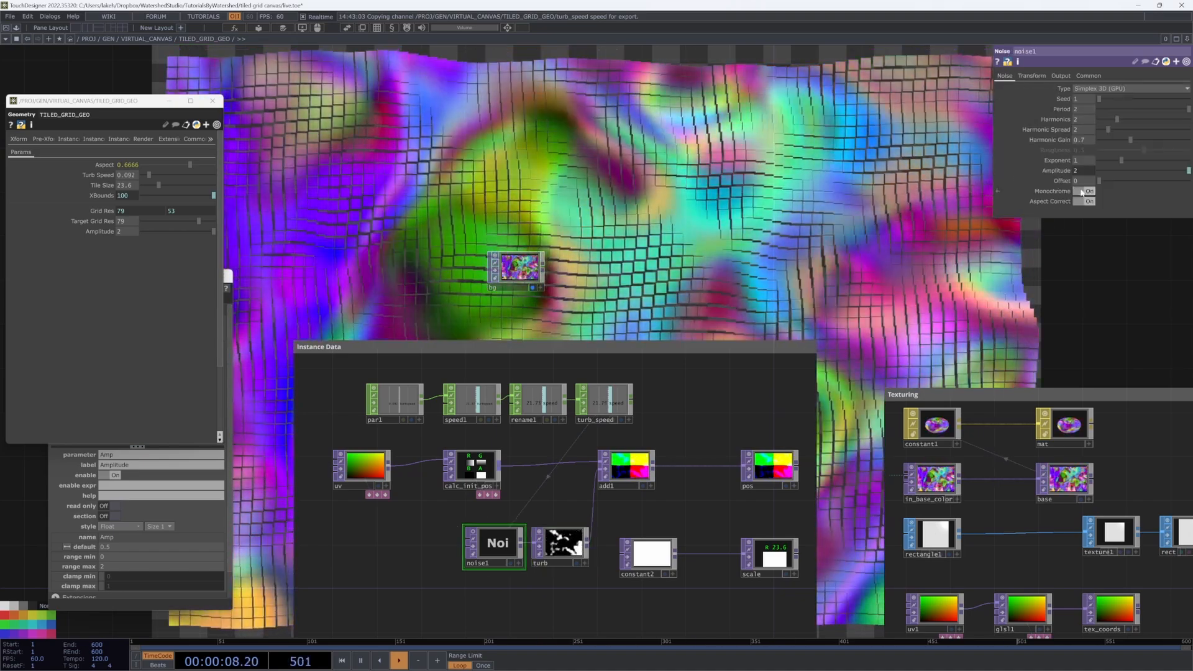
left_click(1083, 191)
left_click_drag(769, 299, 738, 317)
scroll(683, 348, "down", 3)
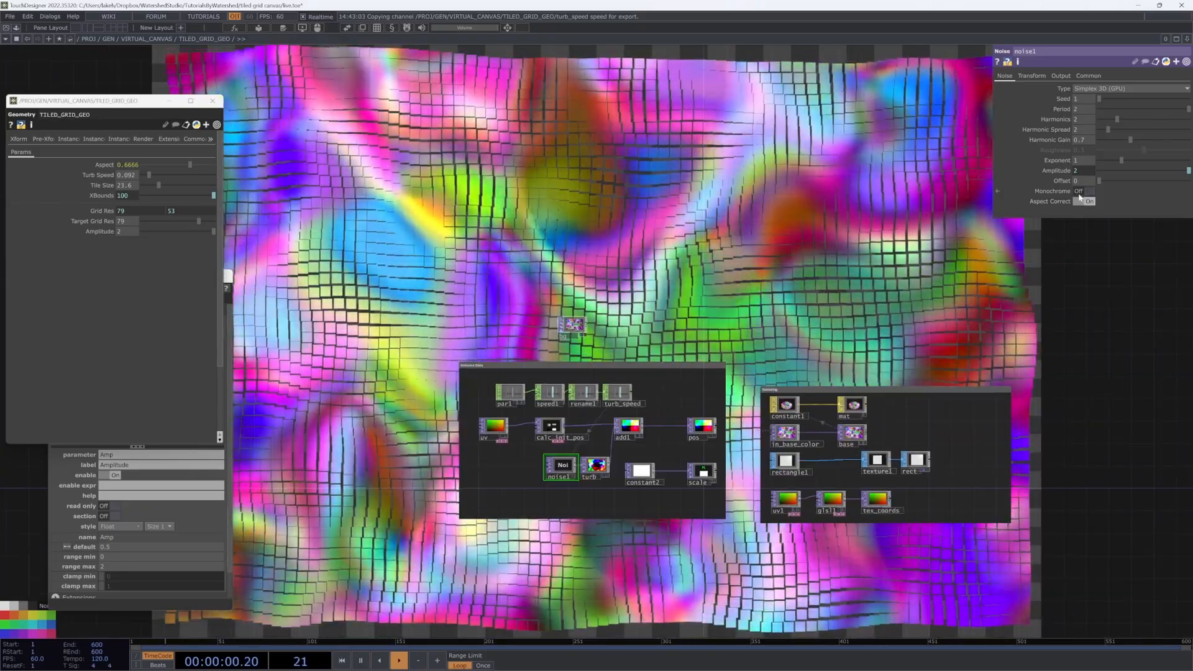
left_click(1083, 191)
left_click(1082, 192)
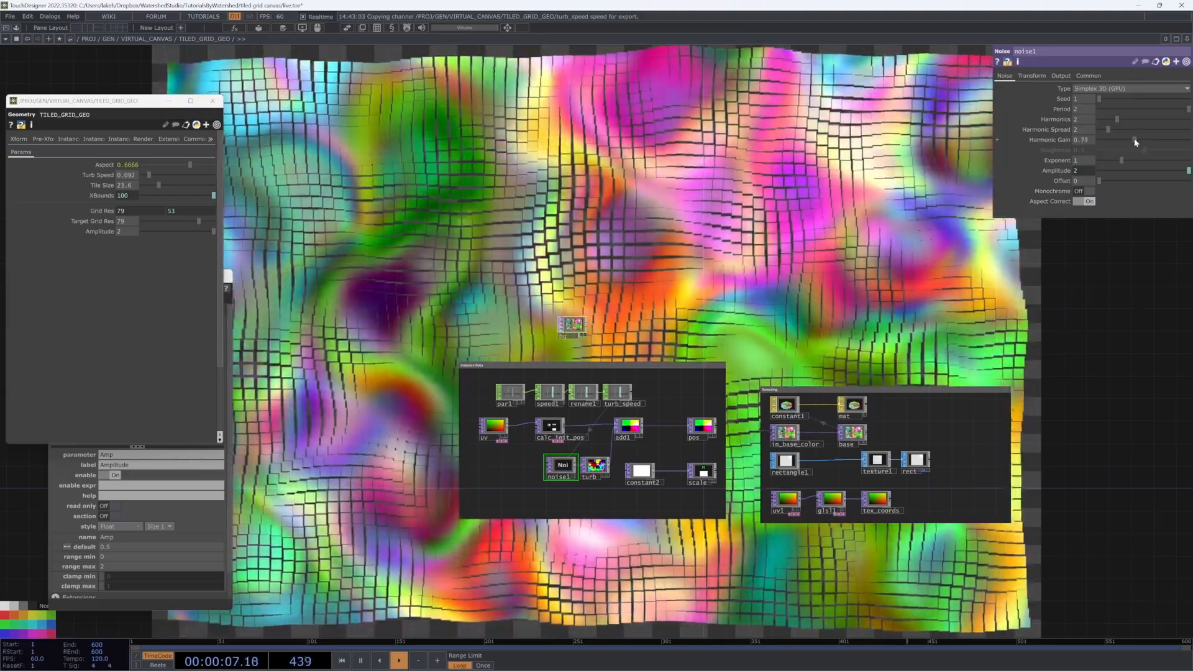
Step: Raise noise1's Harmonic Gain to about 1.81 and set Harmonic Spread to 2.5
left_click_drag(1130, 140, 1190, 140)
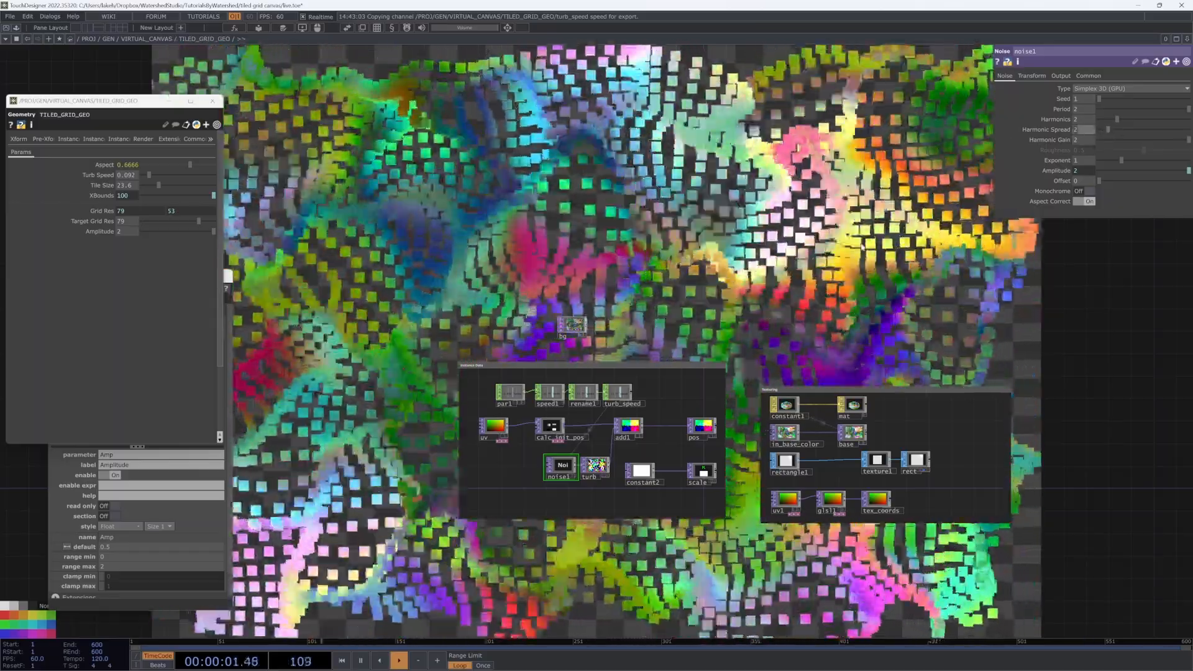
left_click_drag(1107, 129, 1111, 129)
left_click_drag(815, 236, 811, 237)
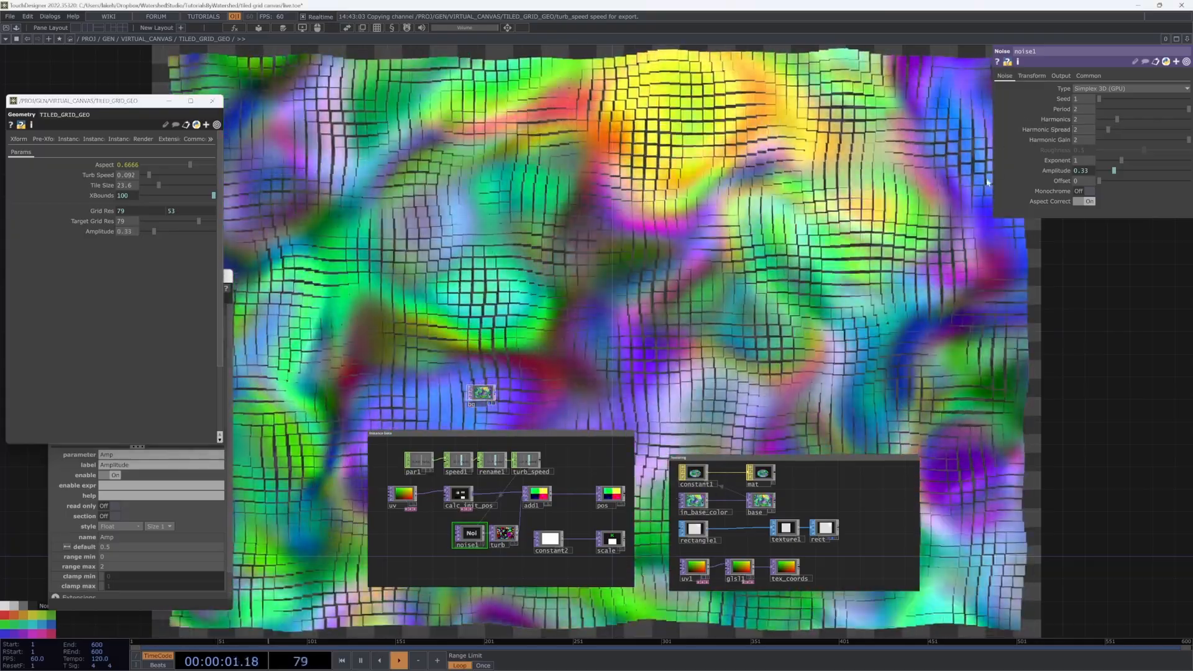
left_click(1085, 130)
type("2.5")
key("Return")
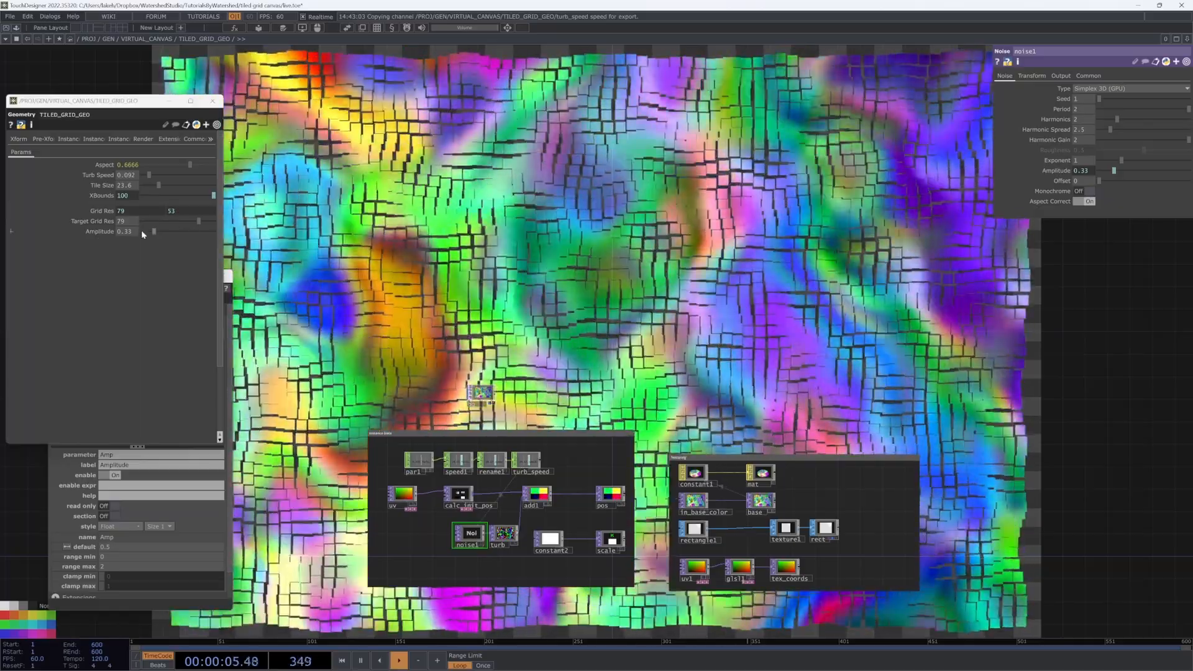
Step: Set the grid's Turb Speed to 0.013 and Amplitude to 0.59
left_click_drag(153, 231, 229, 236)
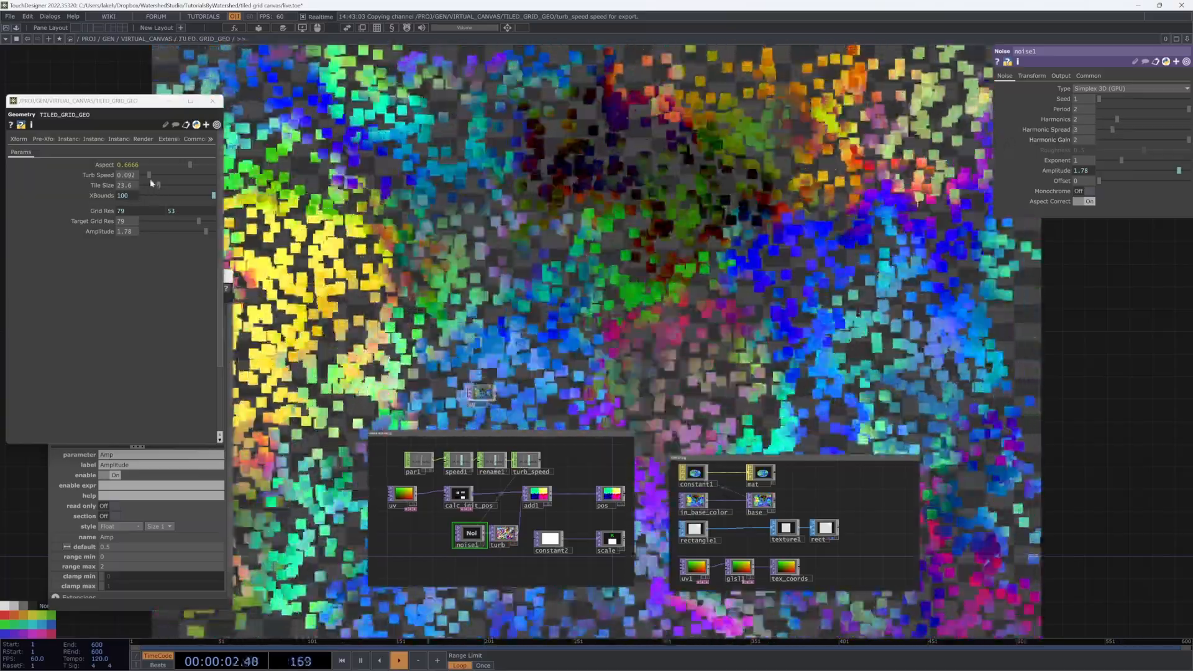
left_click_drag(149, 180, 144, 177)
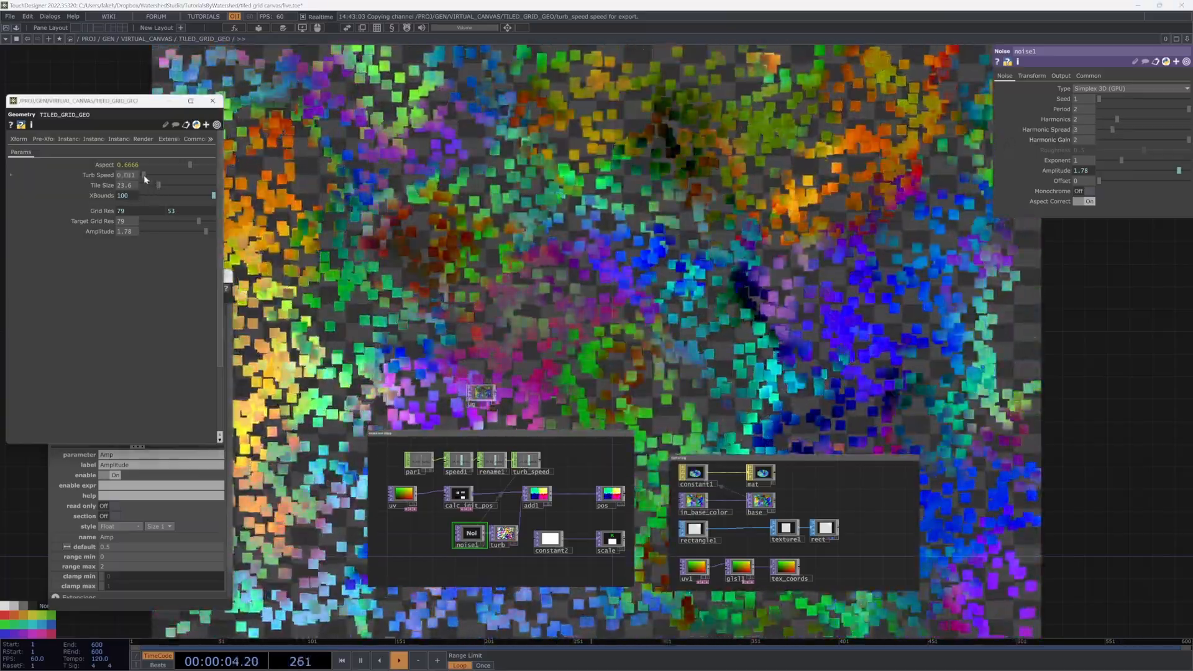
left_click_drag(256, 240, 348, 228)
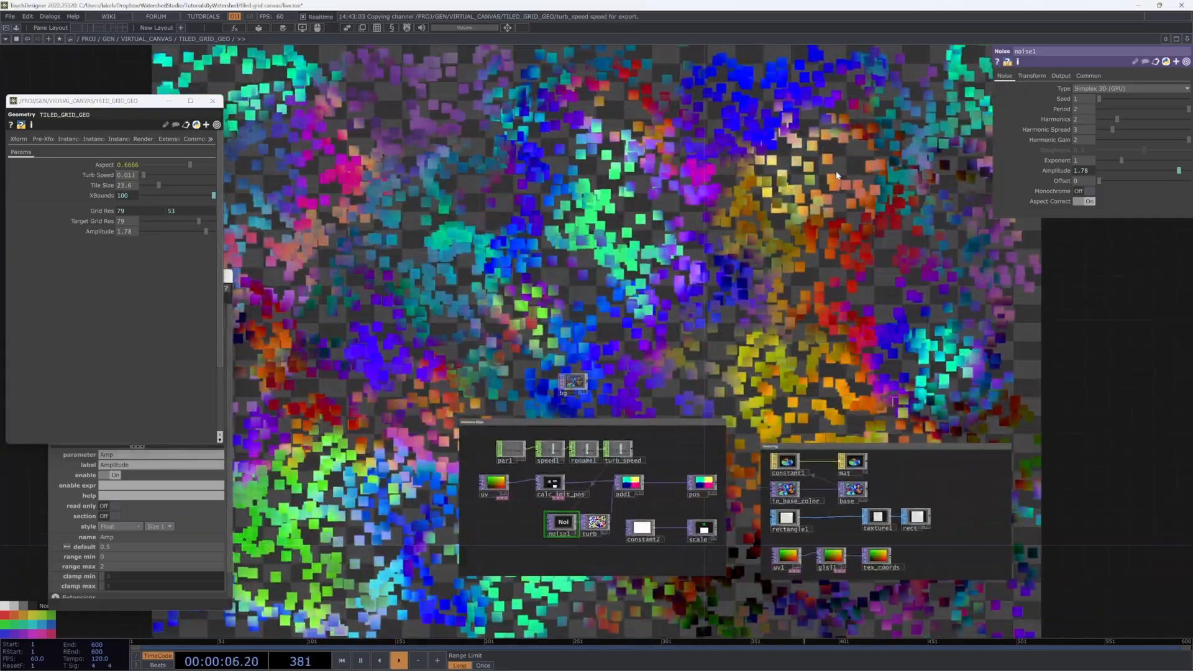
left_click_drag(206, 231, 163, 232)
left_click_drag(870, 227, 888, 179)
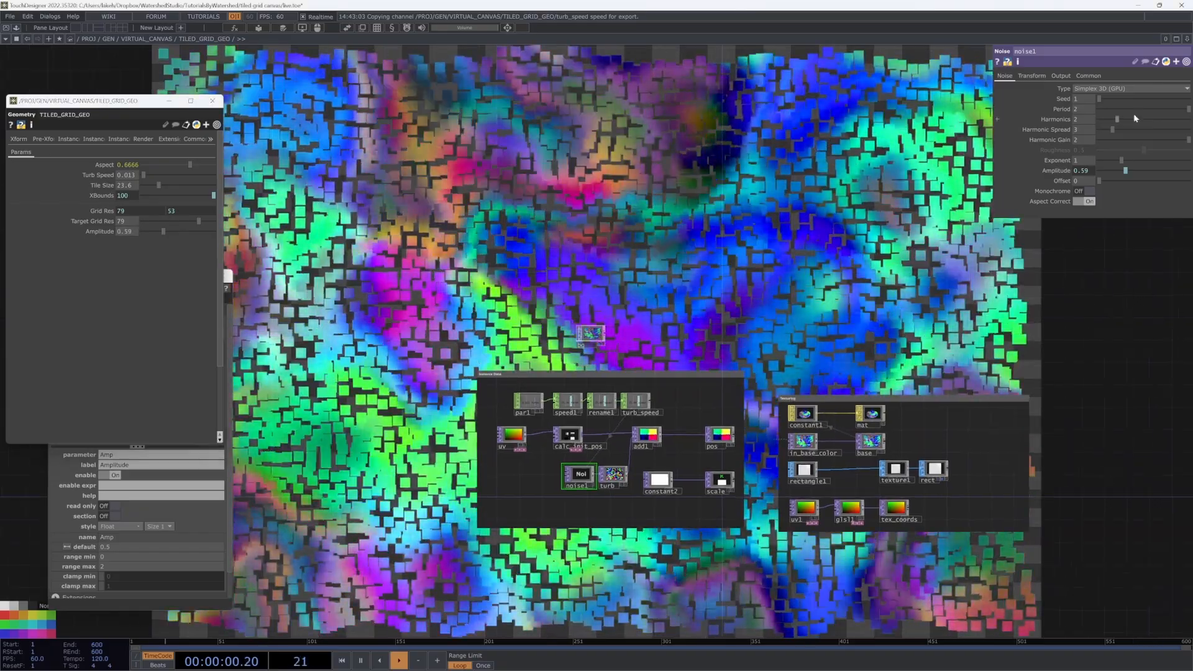
Step: Set noise1's Period to 3 and nudge noise1 slightly left in the network
left_click_drag(1081, 109, 1012, 110)
type("3")
key("Return")
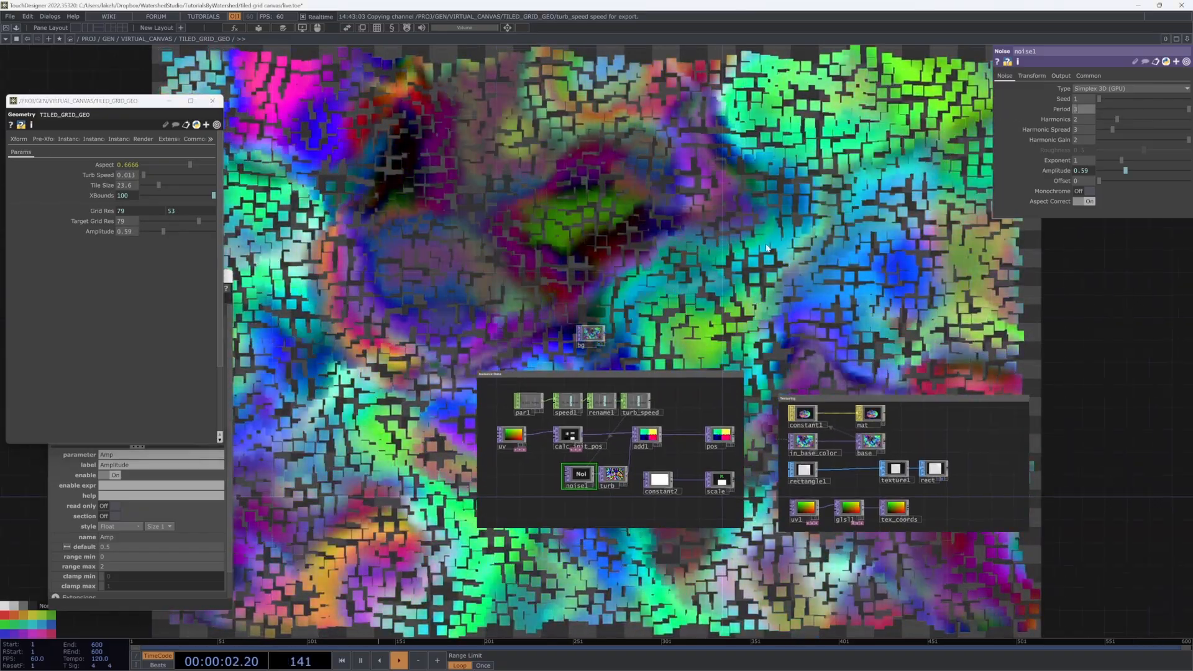
scroll(820, 441, "up", 5)
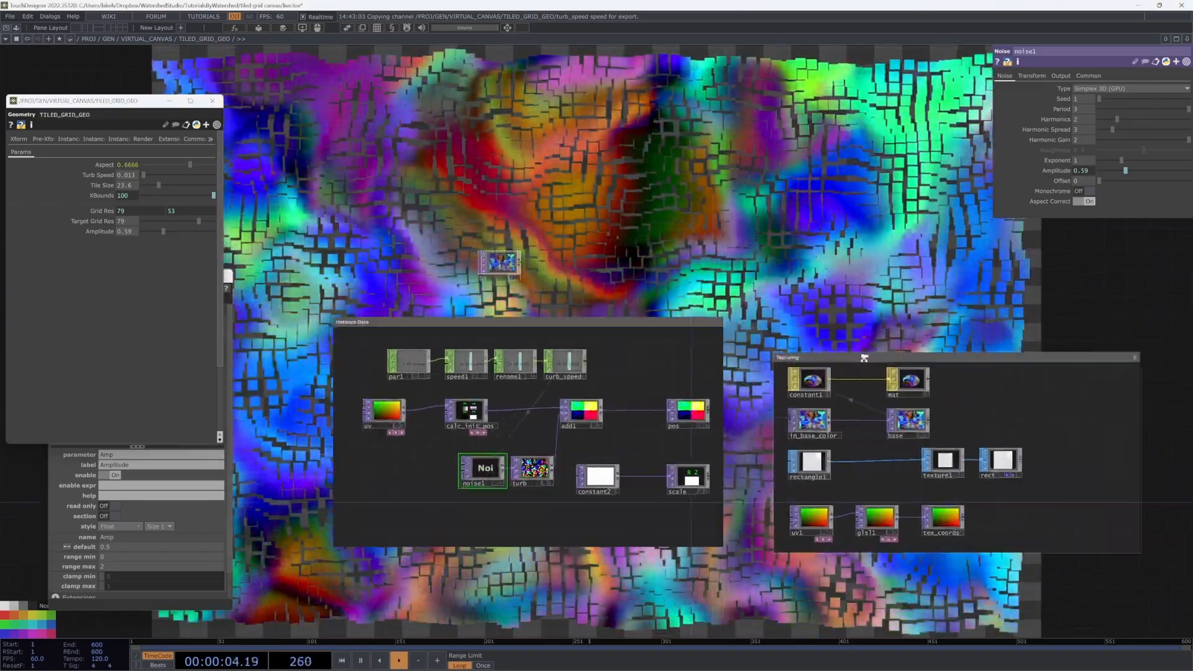
scroll(746, 249, "down", 6)
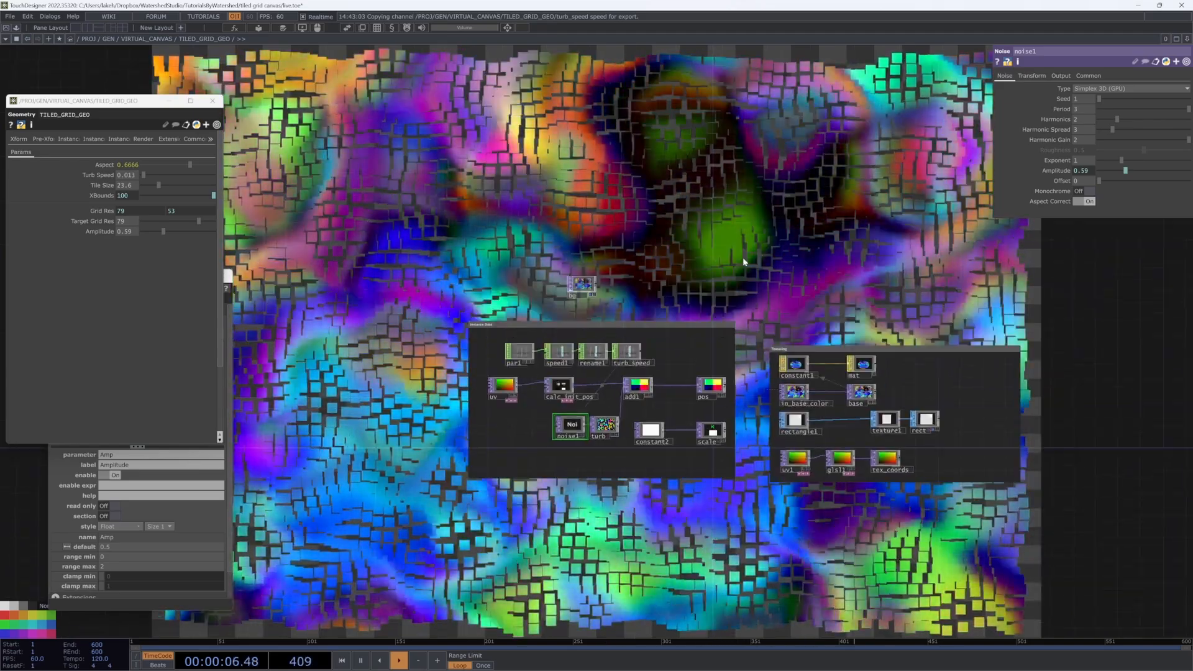
left_click_drag(743, 237, 743, 262)
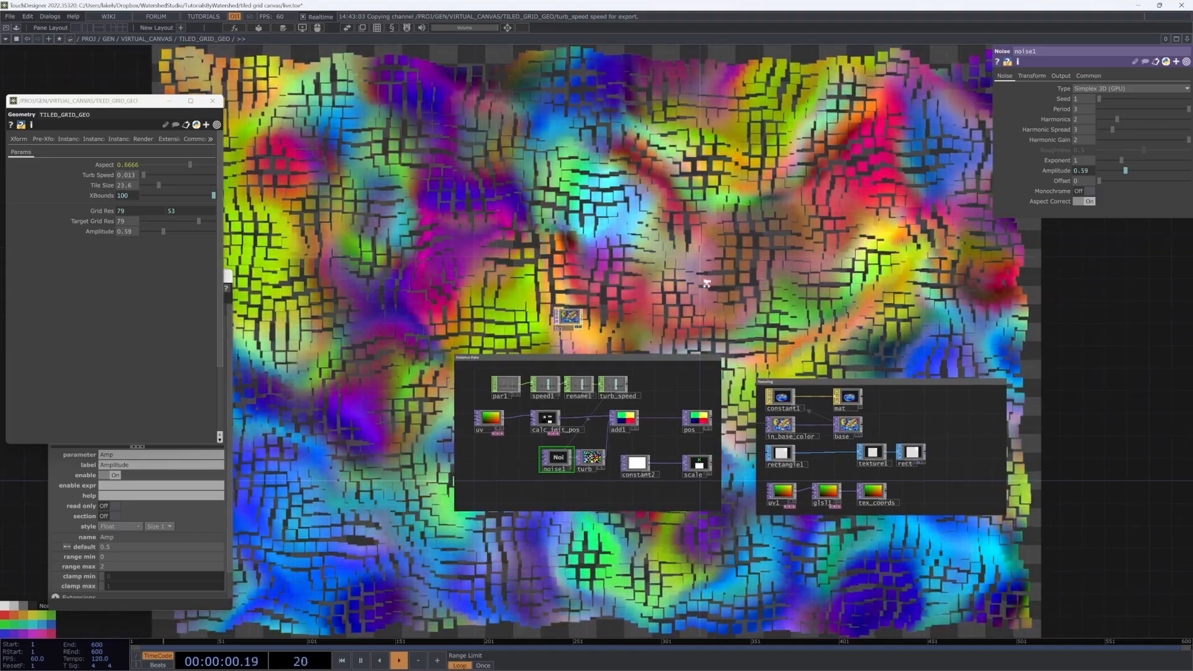
scroll(739, 261, "up", 3)
left_click_drag(502, 529, 486, 529)
left_click_drag(536, 564, 576, 514)
left_click_drag(671, 480, 673, 475)
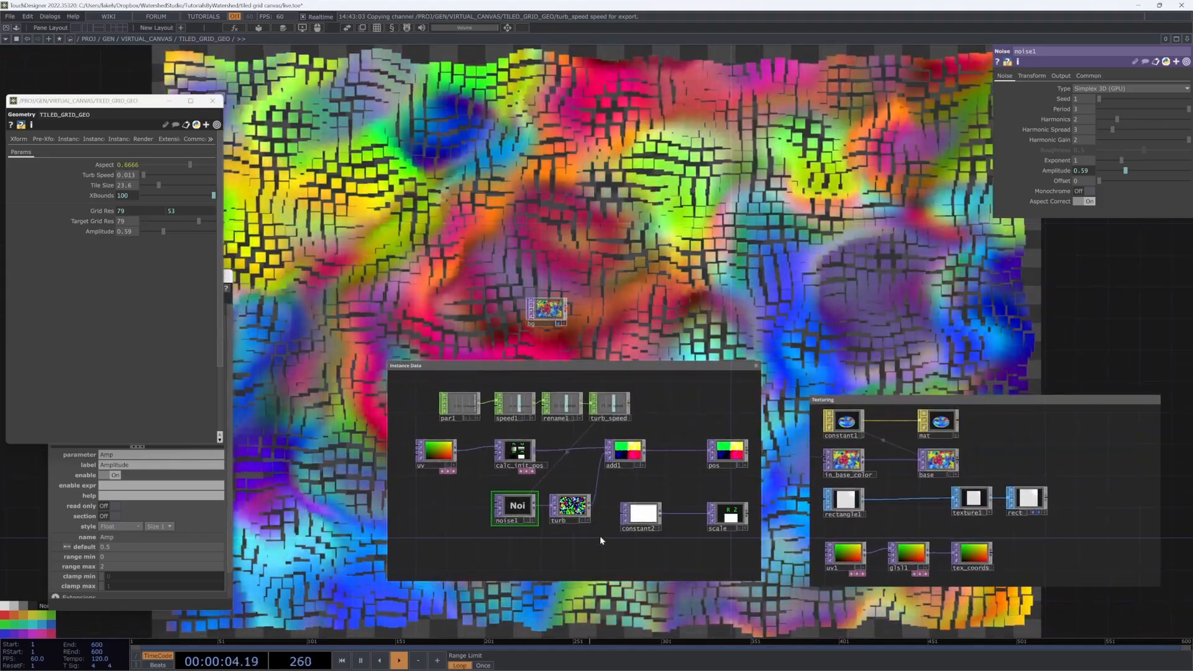
Step: Go up from VIRTUAL_CANVAS to GEN and enter the SCENES component
key("u")
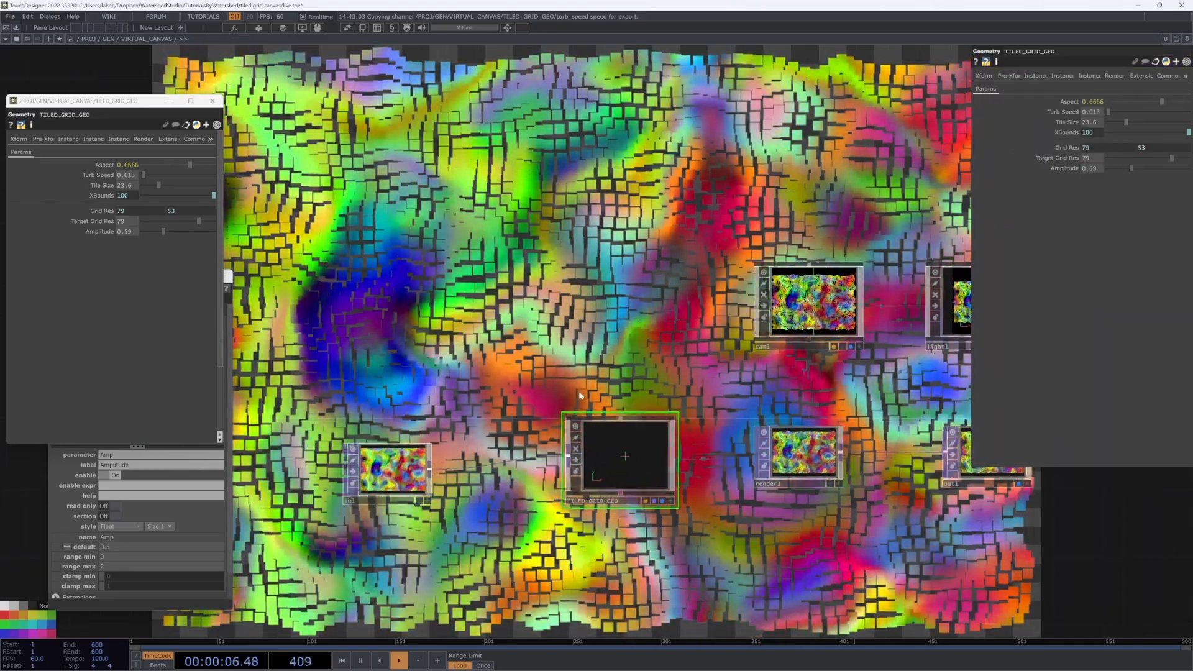
key("u")
left_click_drag(638, 368, 719, 371)
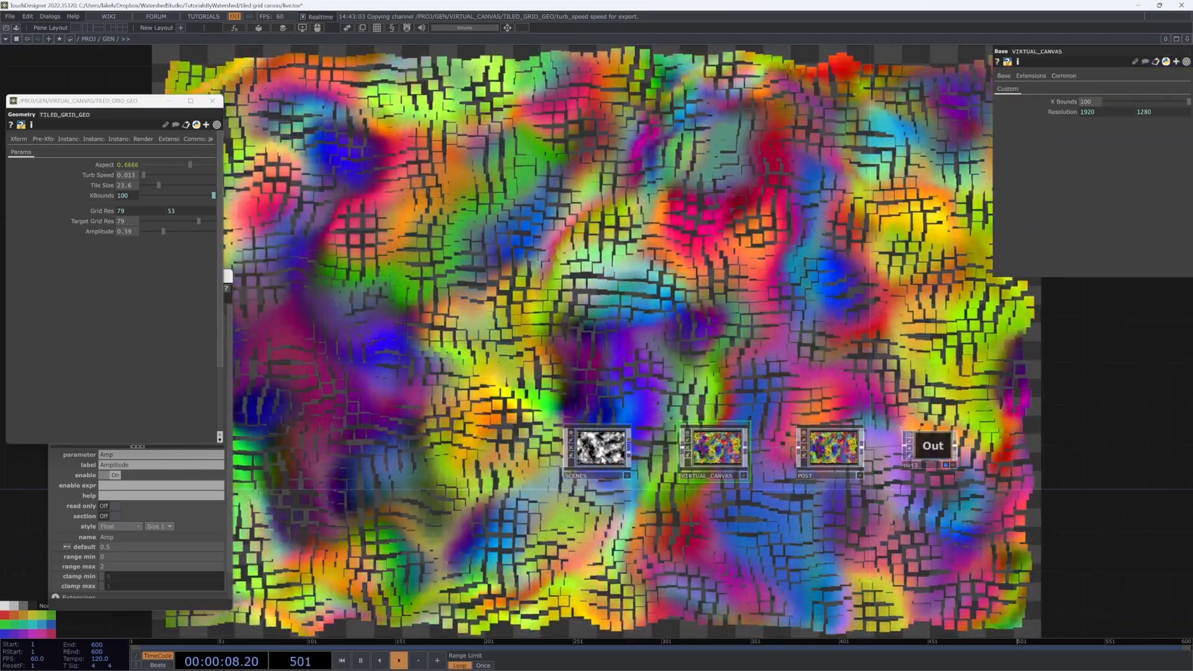
left_click(608, 460)
key("i")
key("i")
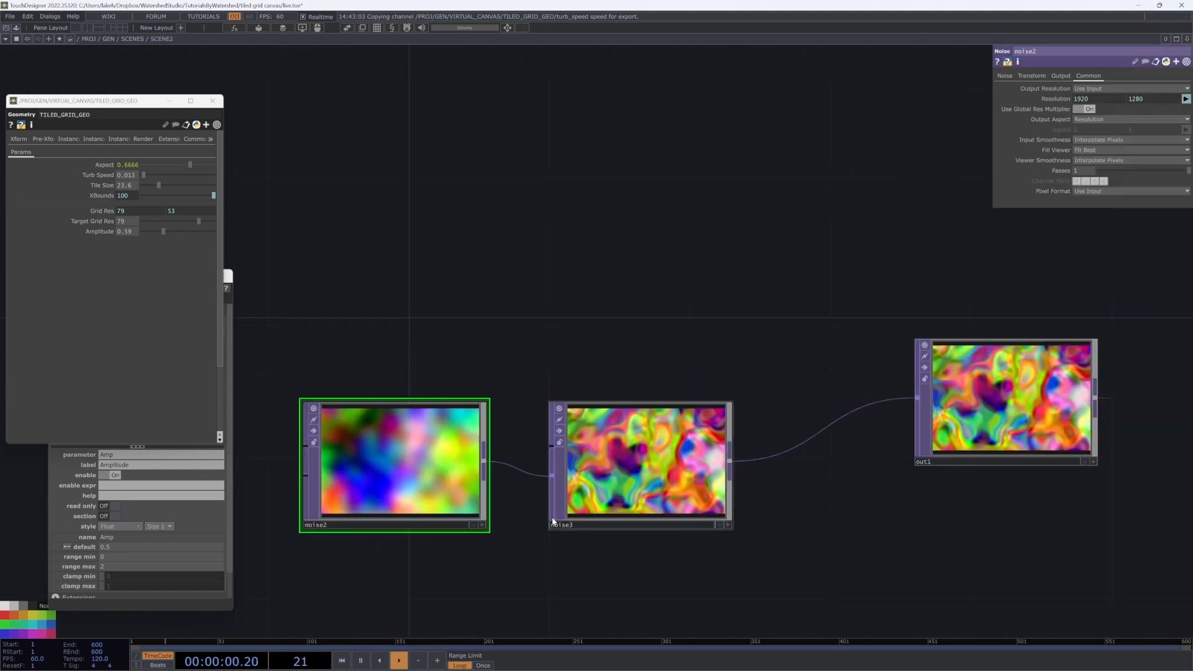
Step: Create a Select TOP, select1, below noise2
key("Tab")
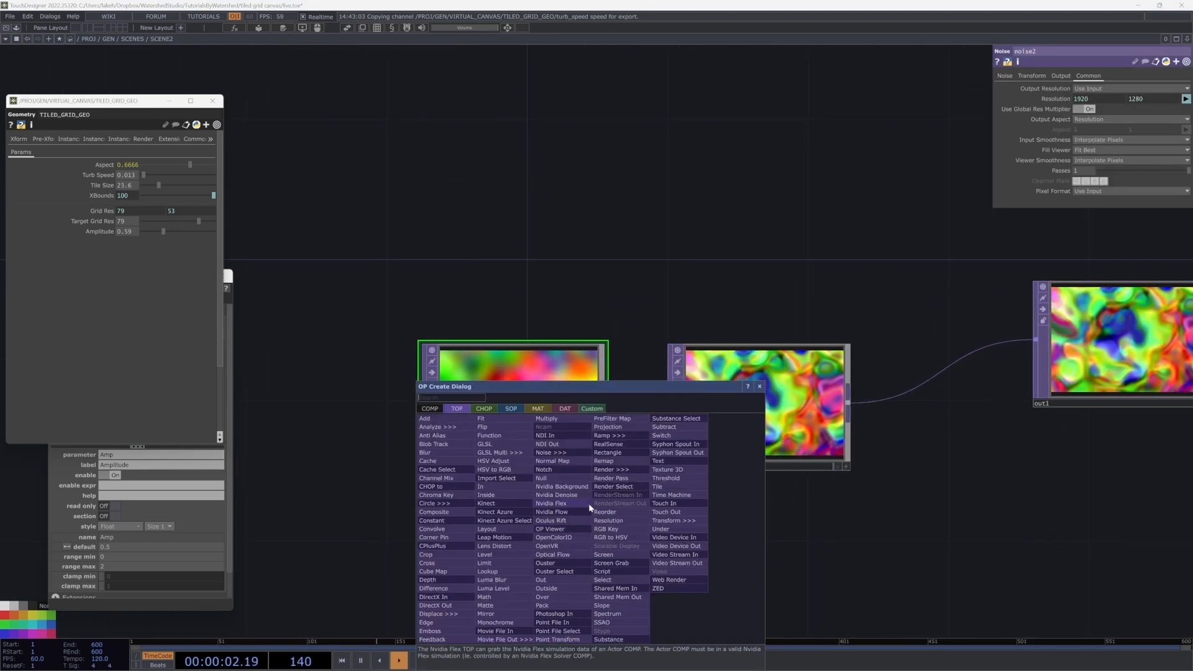
left_click(604, 580)
left_click(513, 579)
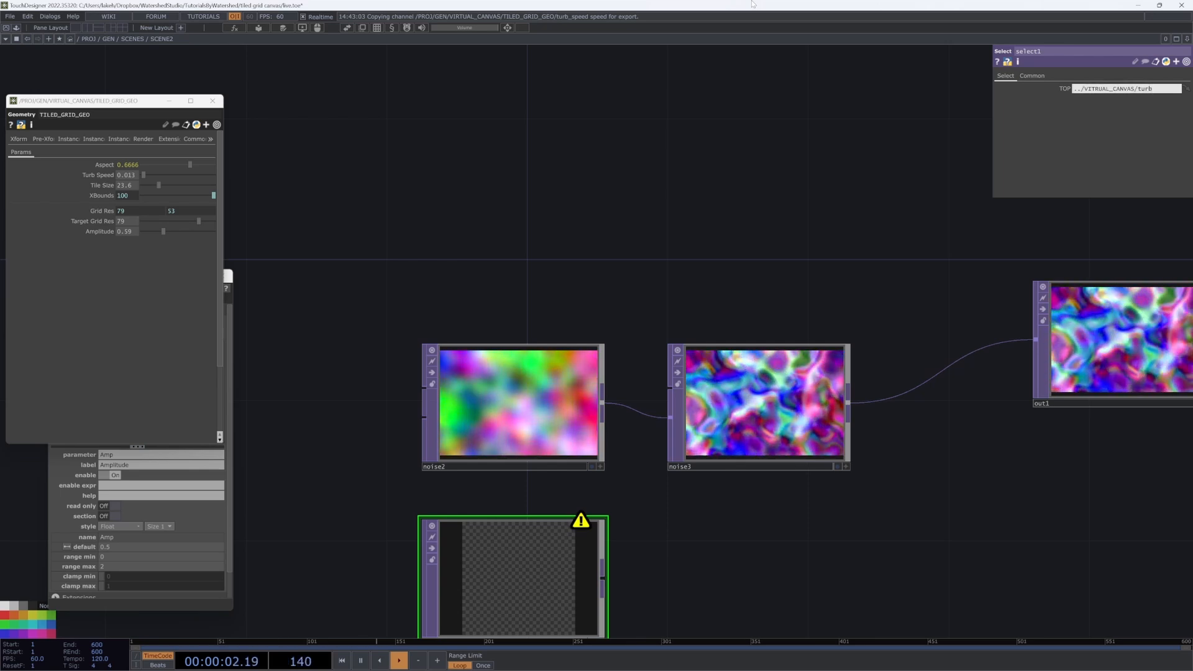
key("u")
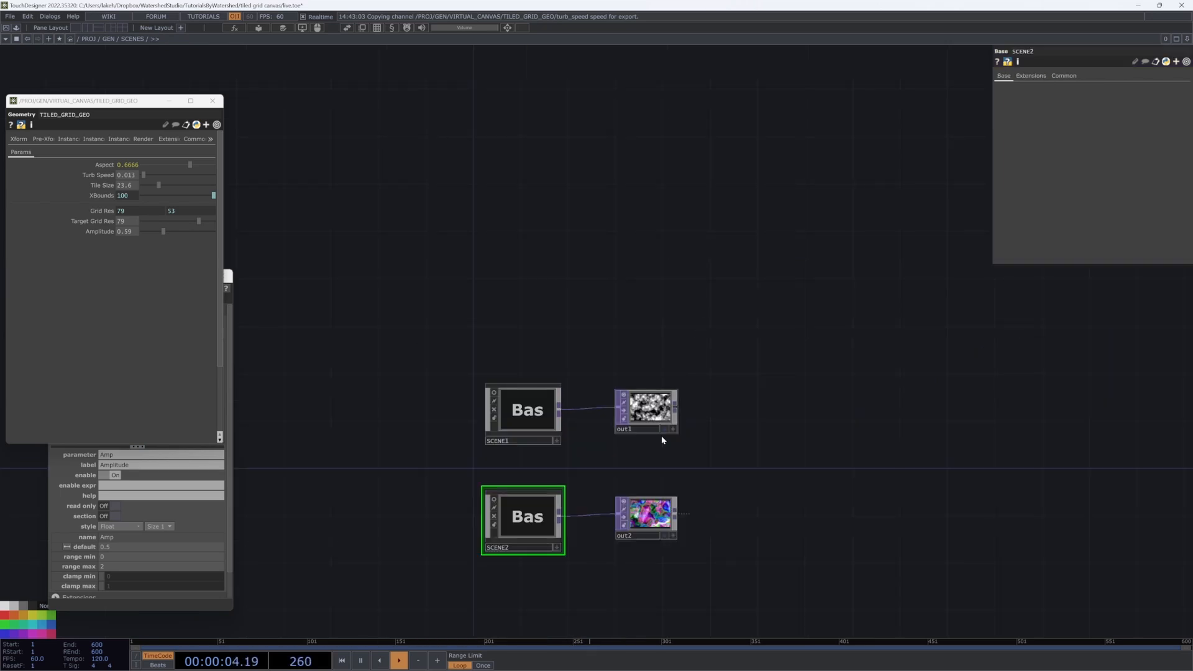
key("u")
key("i")
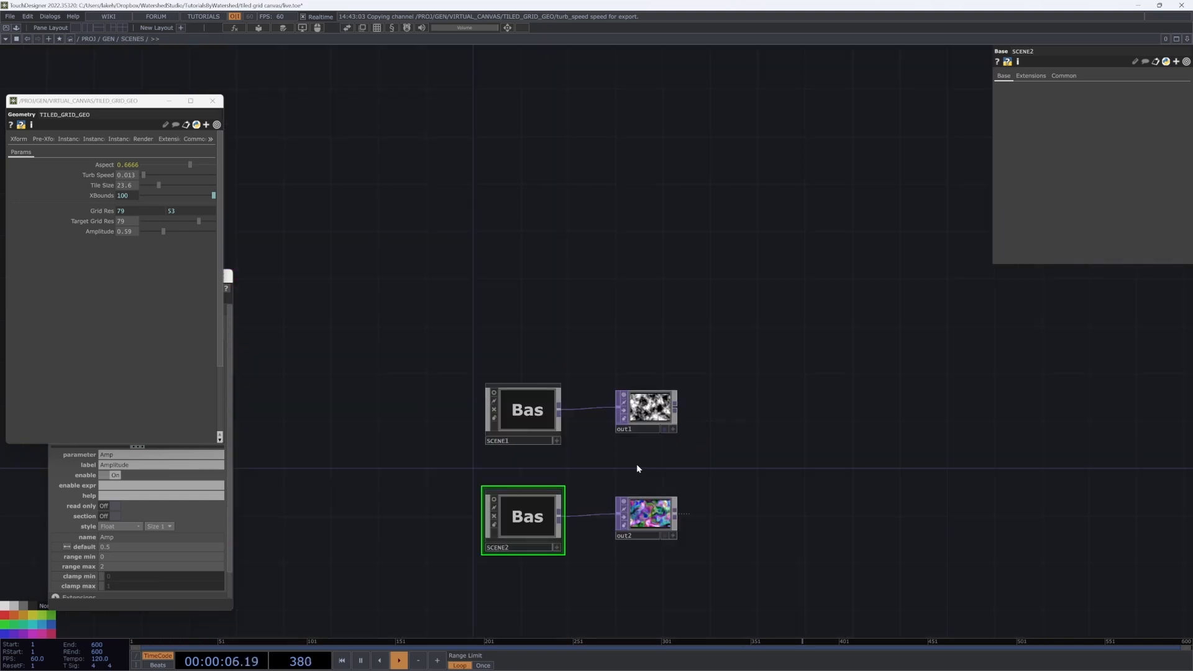
key("u")
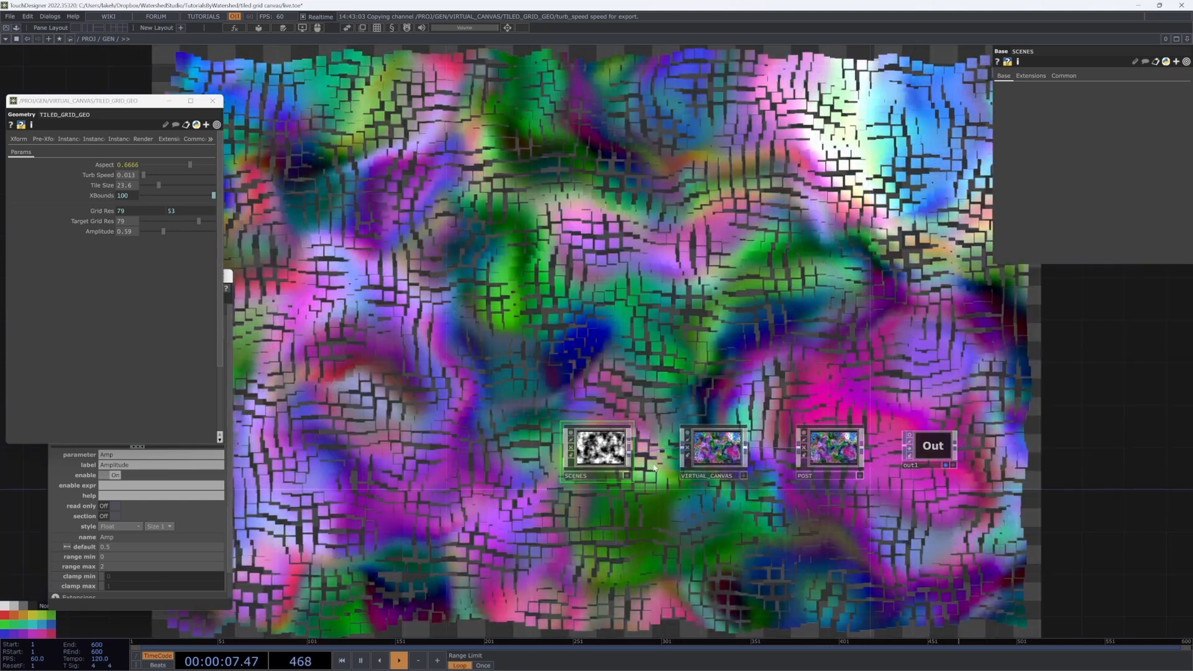
left_click(707, 465)
key("i")
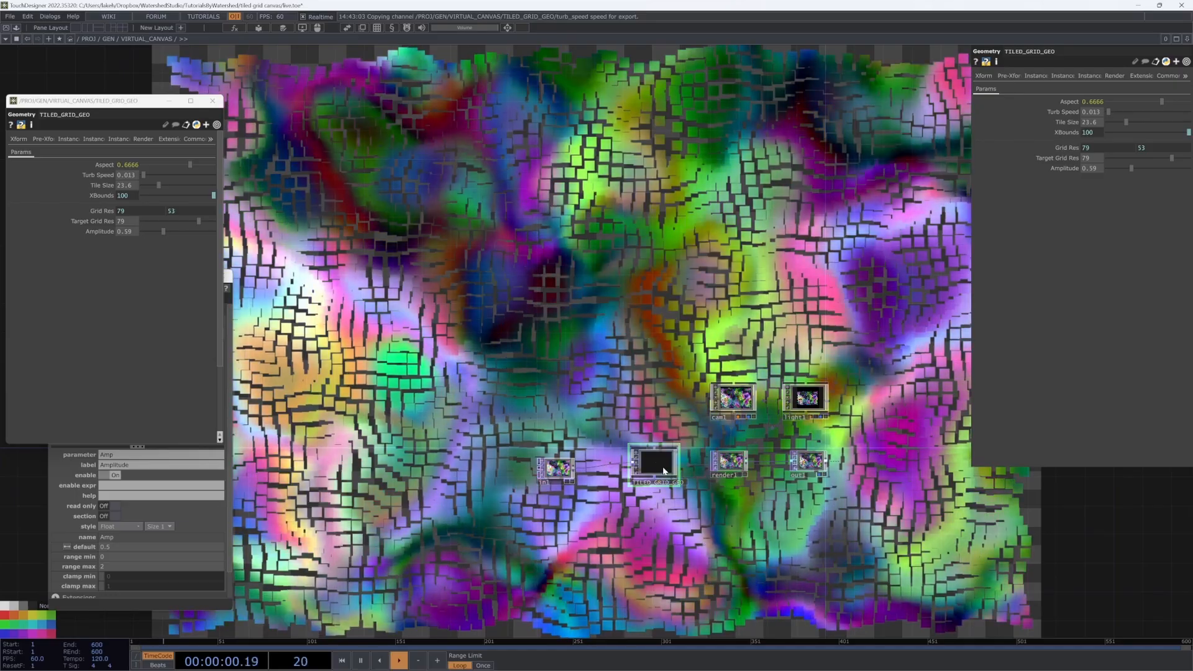
key("i")
key("u")
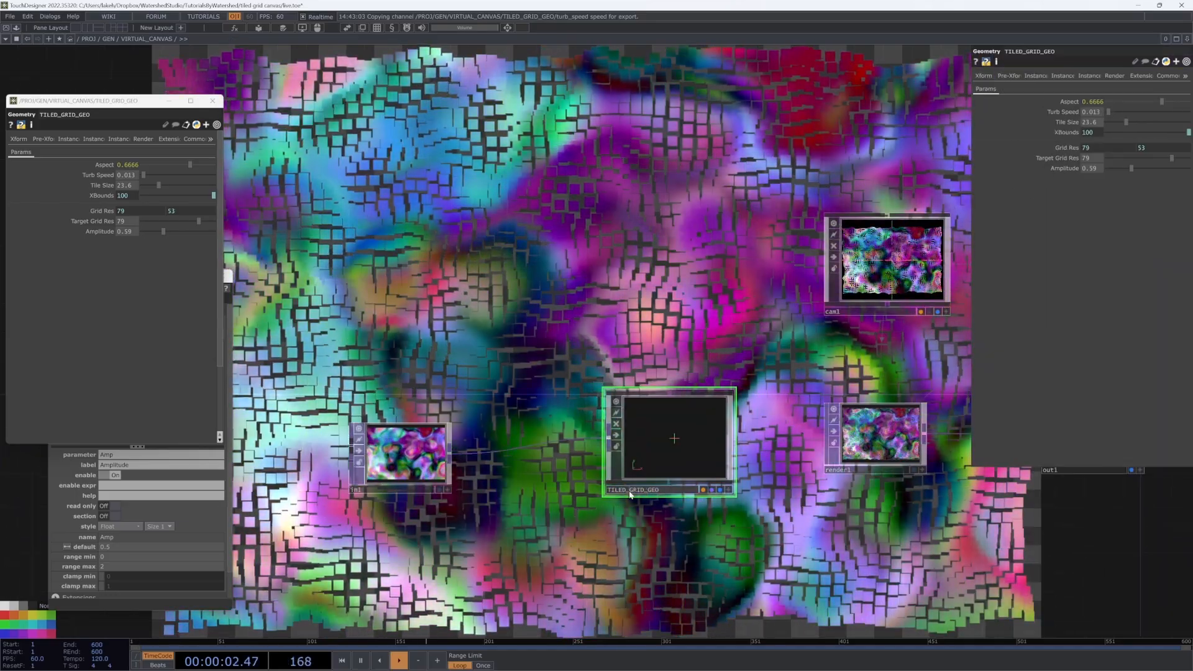
key("i")
left_click_drag(609, 543, 651, 517)
scroll(621, 515, "up", 5)
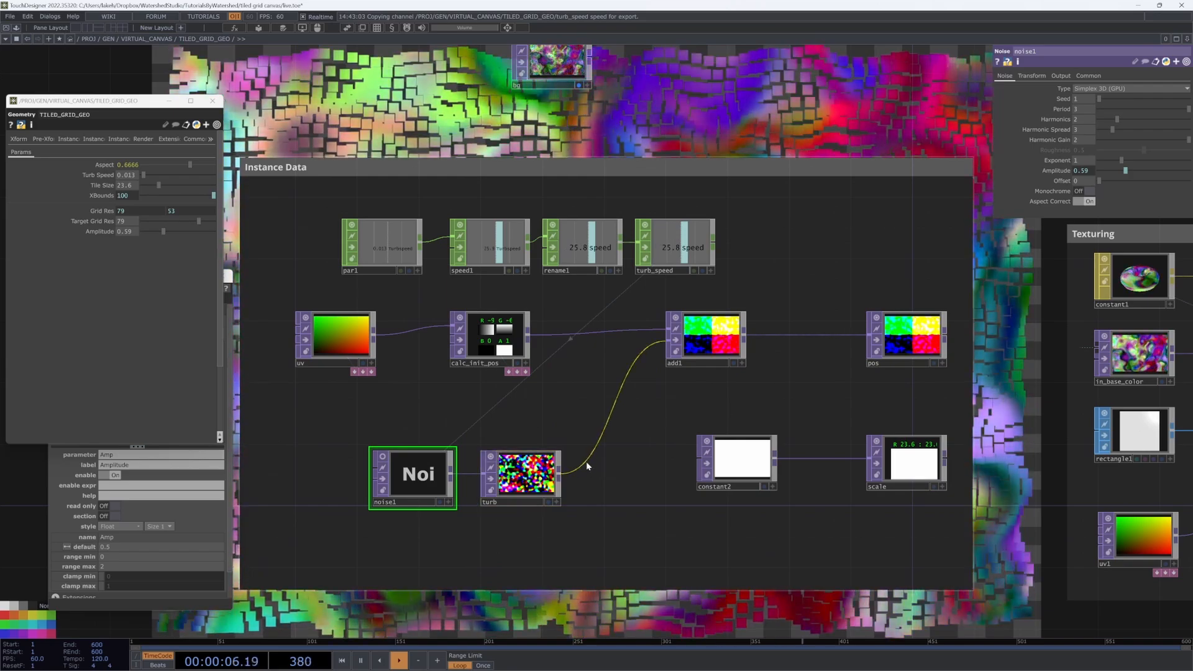
left_click_drag(619, 470, 658, 484)
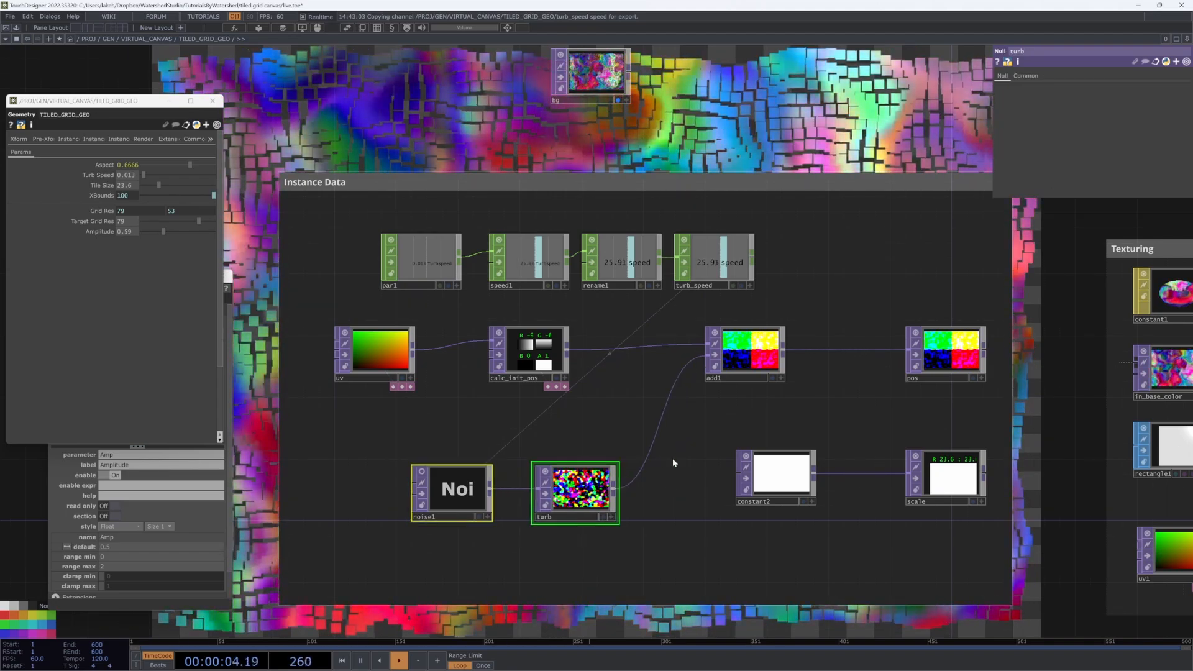
right_click(653, 435)
left_click(657, 439)
left_click(431, 426)
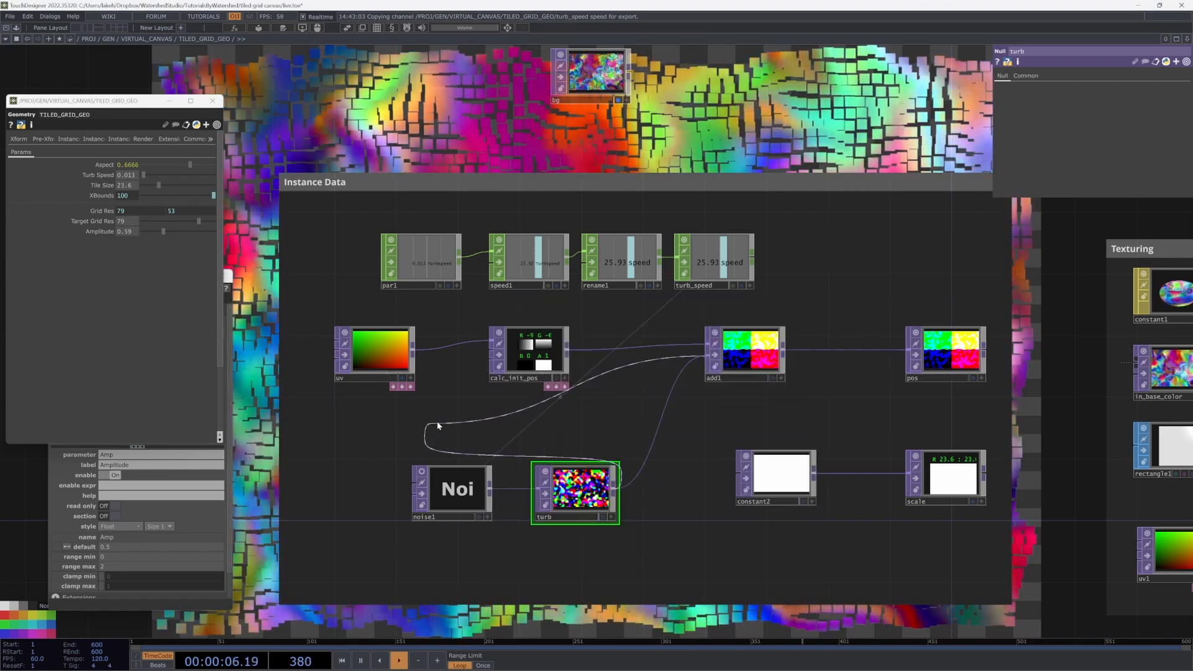
left_click_drag(653, 435, 661, 433)
left_click_drag(613, 487, 706, 355)
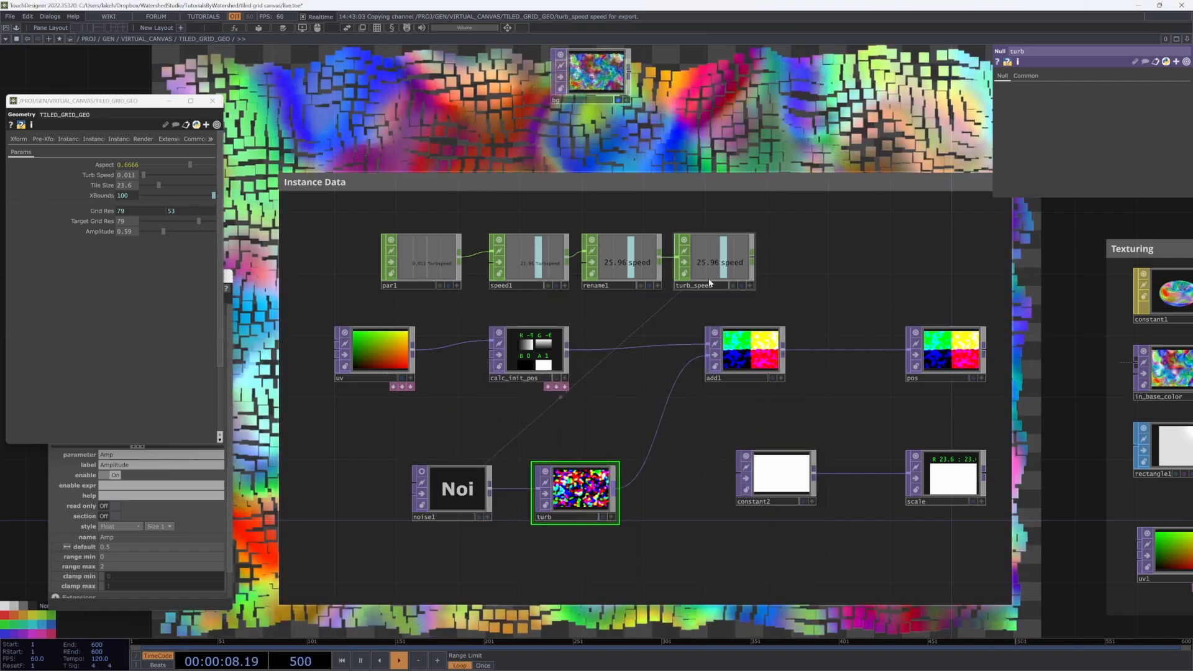
key("u")
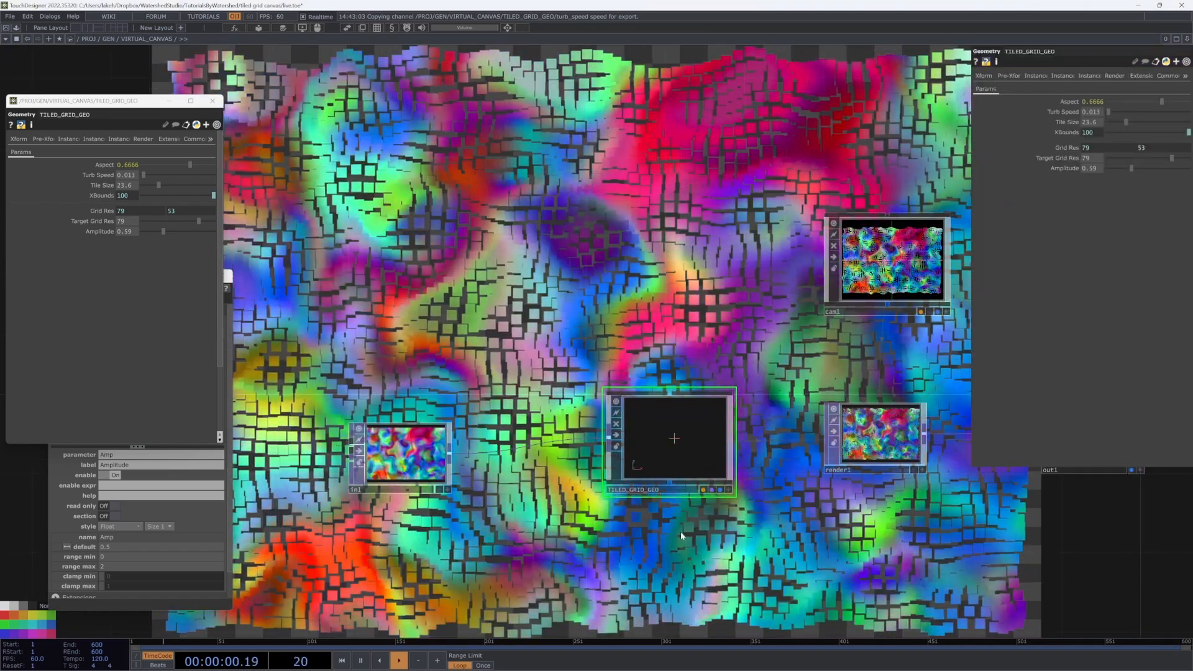
key("u")
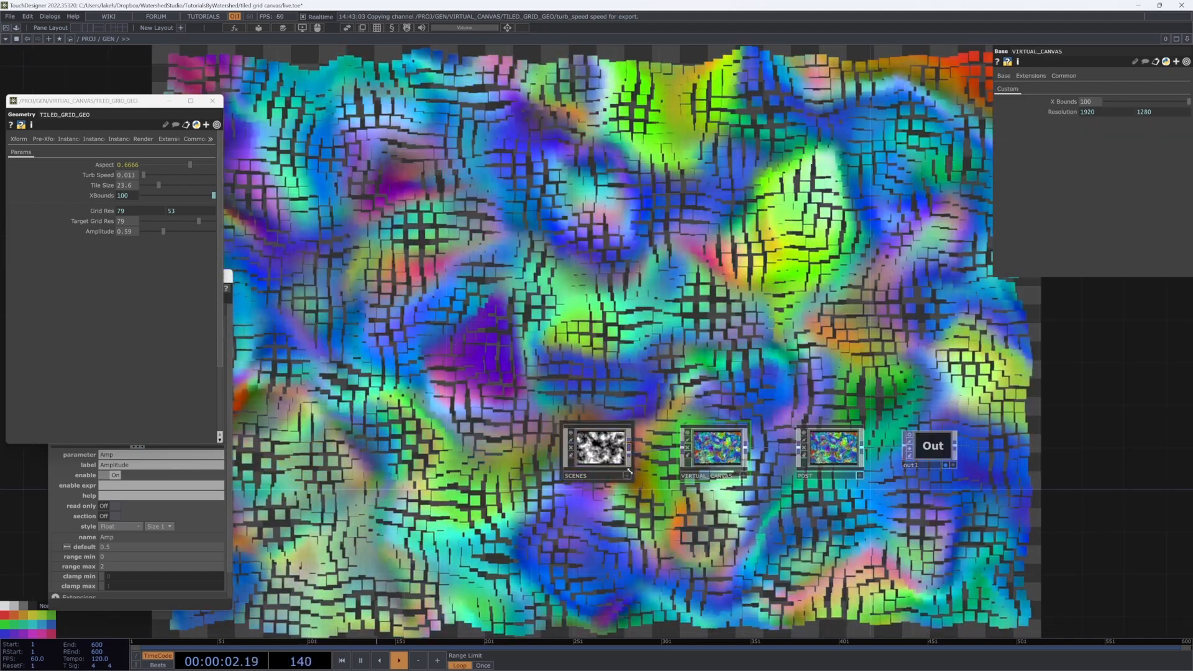
key("i")
key("i")
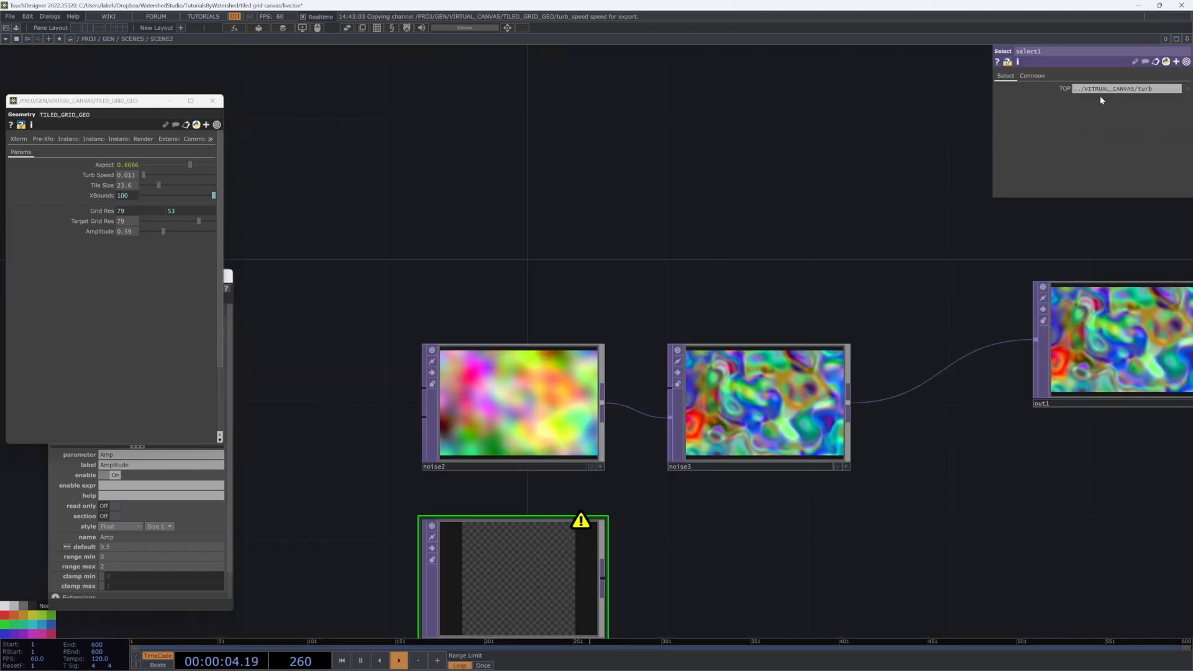
Step: Complete select1's path ending in /turb and widen the parameters to show it
type("/turb")
key("Return")
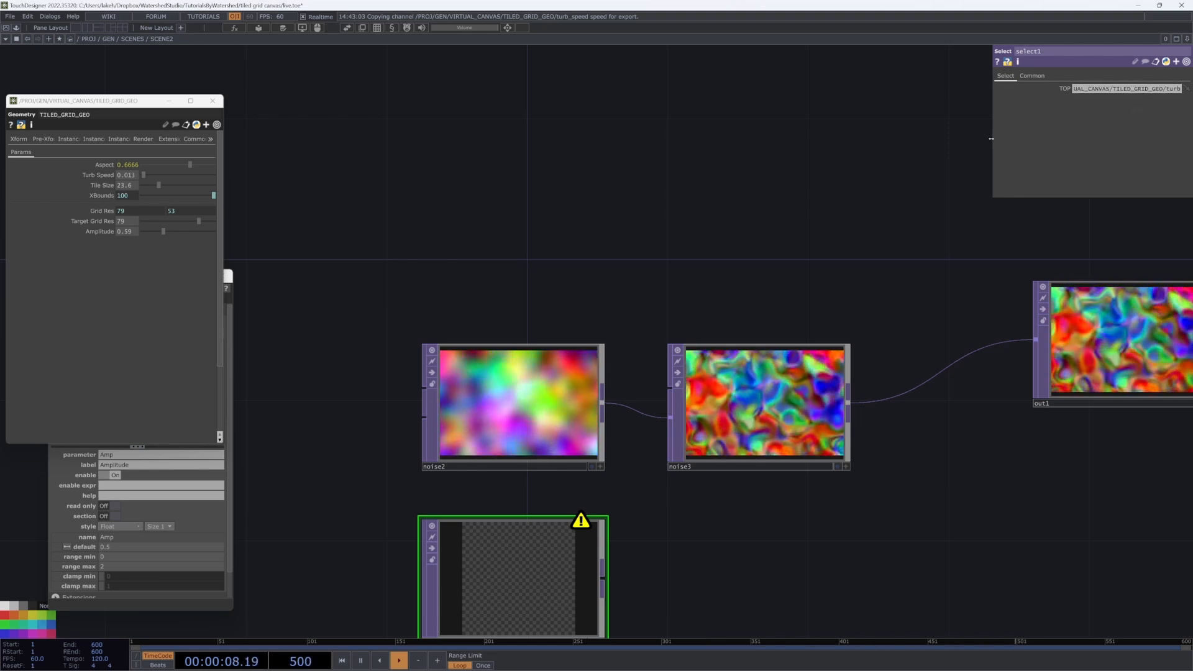
left_click_drag(991, 138, 668, 152)
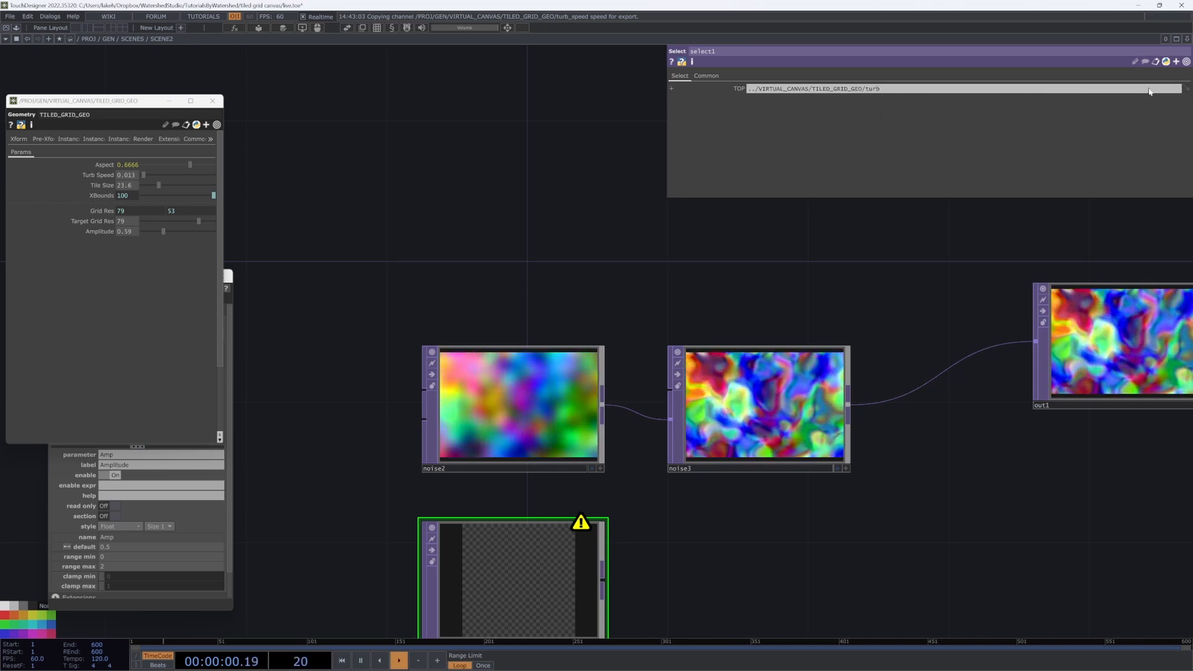
left_click_drag(512, 176, 518, 93)
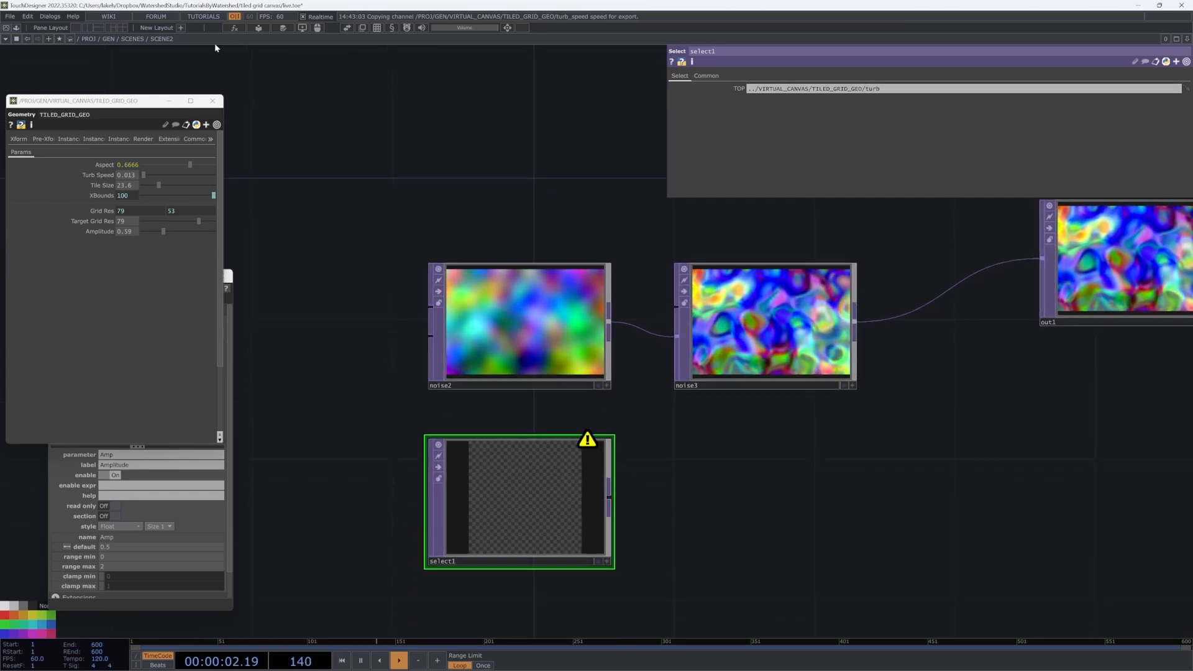
Step: Split the network editor and drag TILED_GRID_GEO's turb Null onto select1 from the second pane
left_click(90, 28)
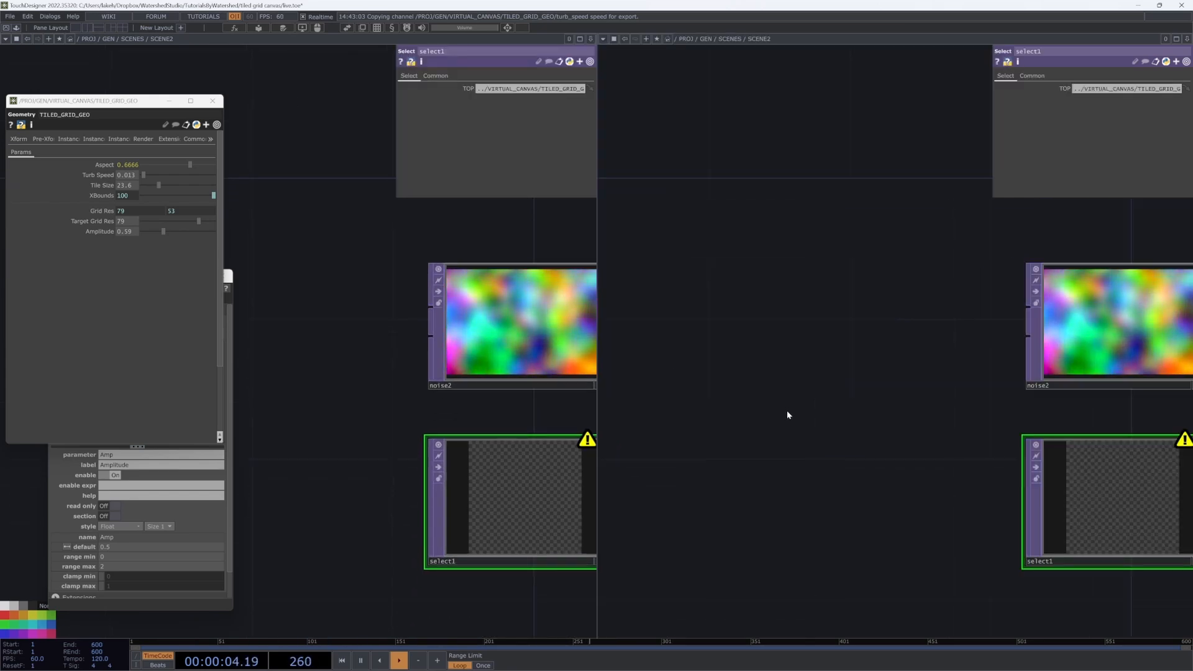
key("u")
key("u")
left_click_drag(1084, 445, 648, 477)
left_click(876, 479)
key("i")
left_click_drag(877, 477, 677, 504)
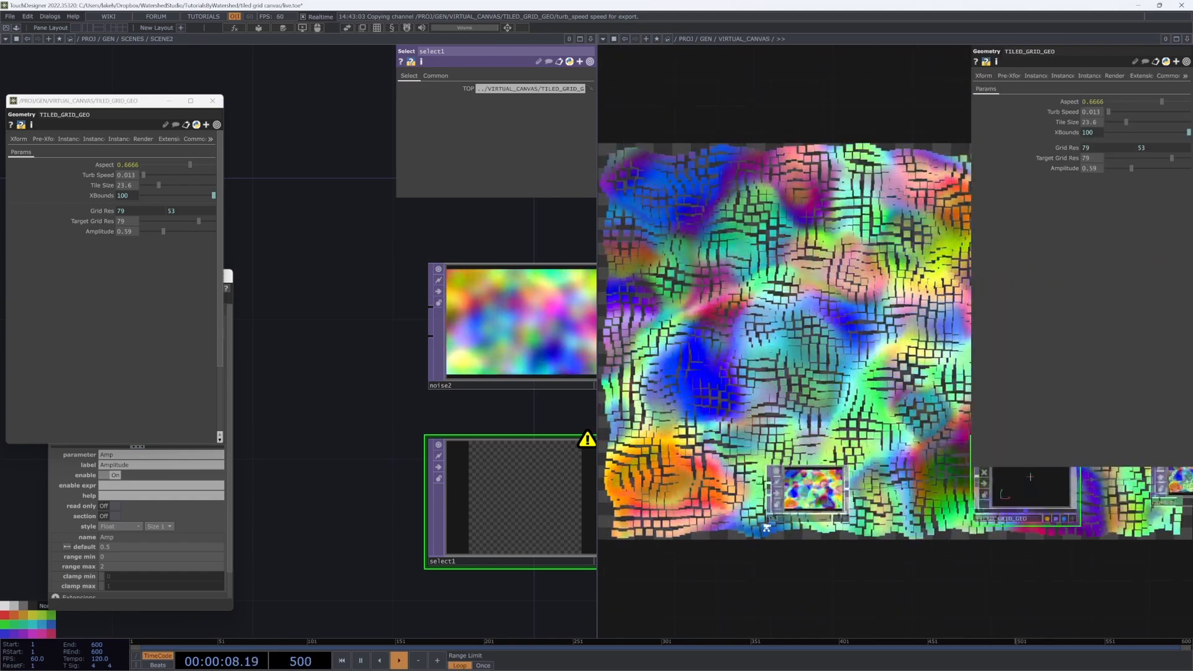
key("i")
left_click_drag(888, 430, 640, 490)
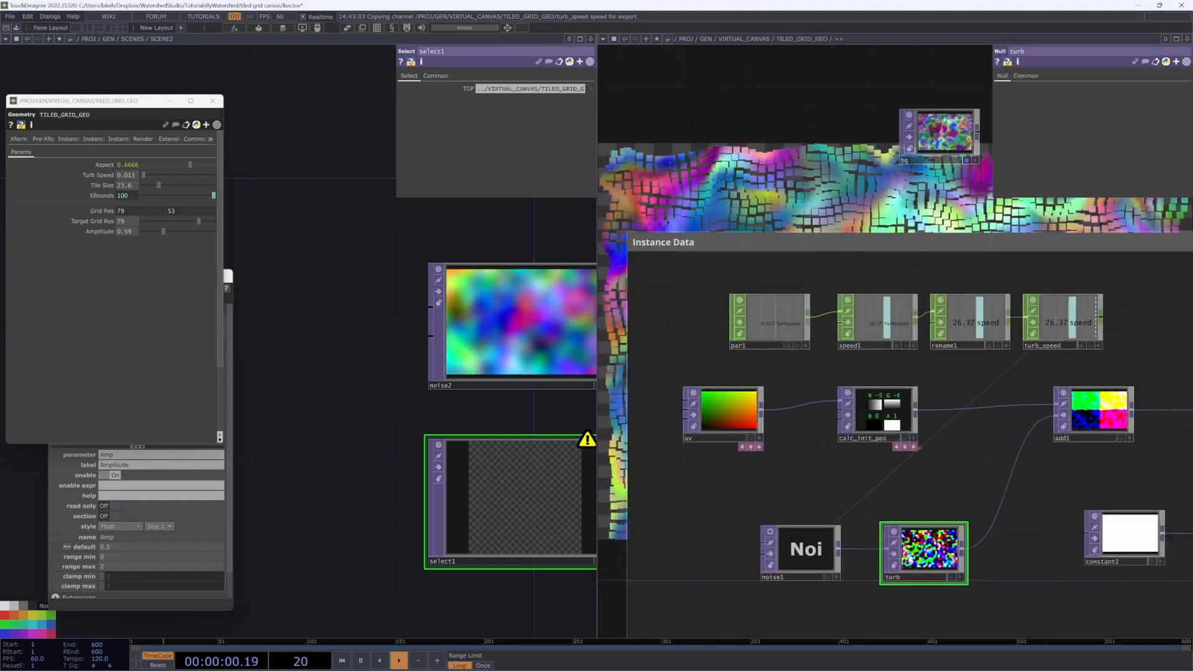
left_click_drag(926, 564, 526, 509)
Step: Close the second network pane
left_click_drag(450, 415, 280, 424)
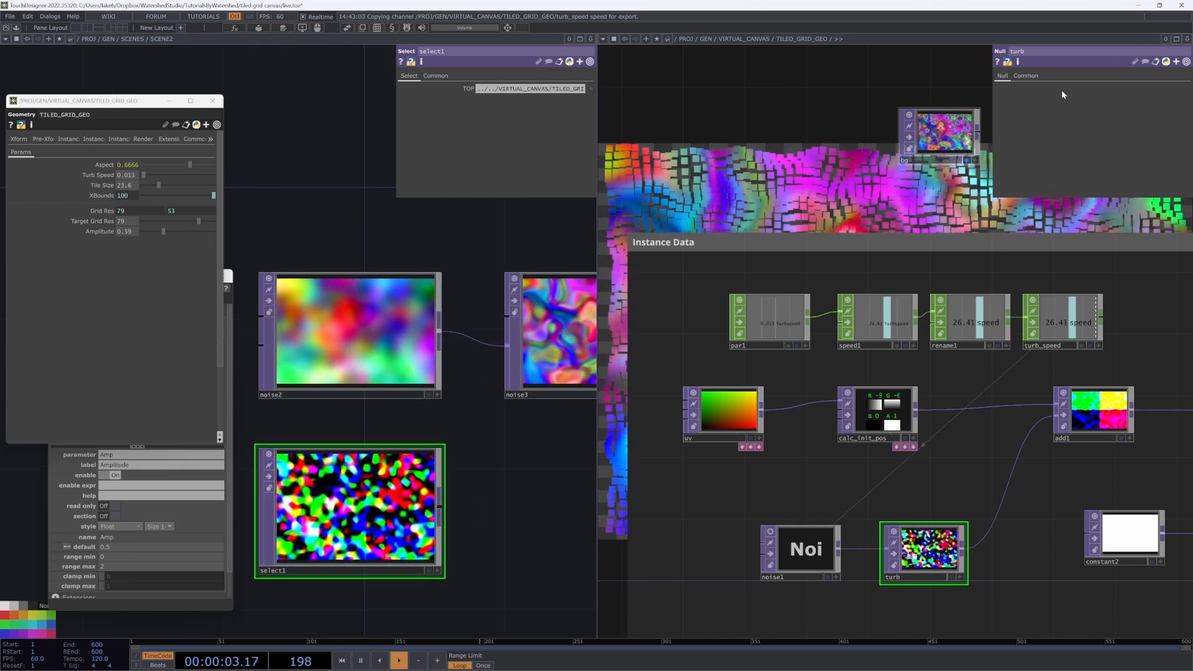
left_click(1186, 39)
left_click(1159, 108)
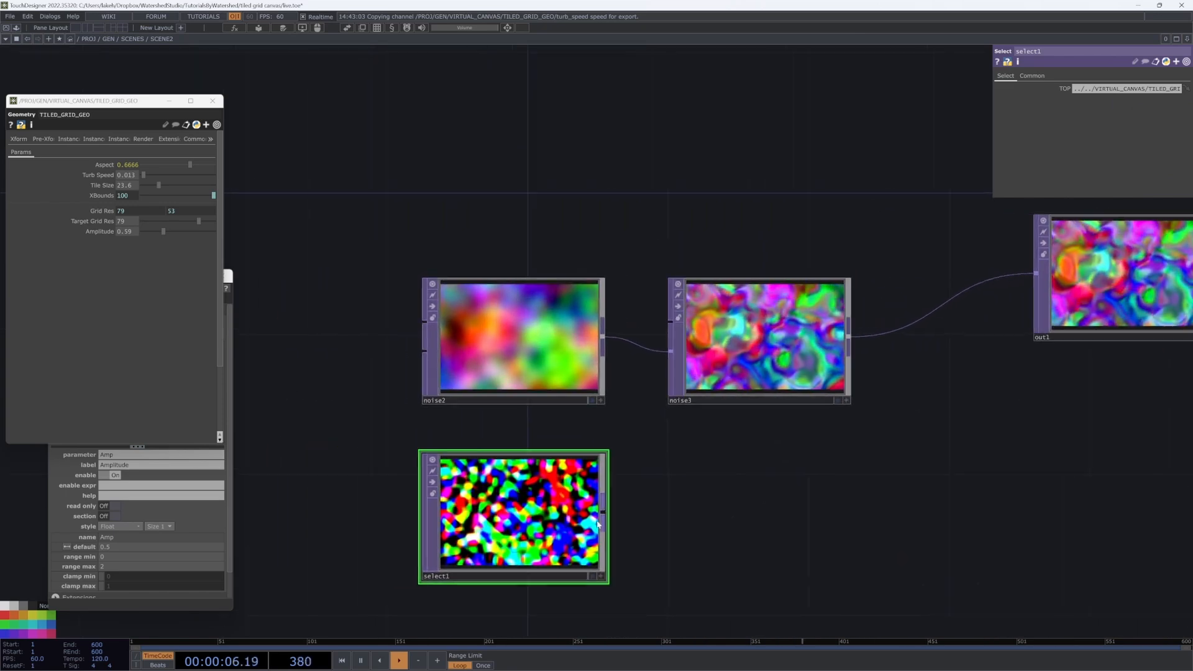
left_click_drag(777, 461, 751, 487)
left_click(801, 336)
left_click(1003, 76)
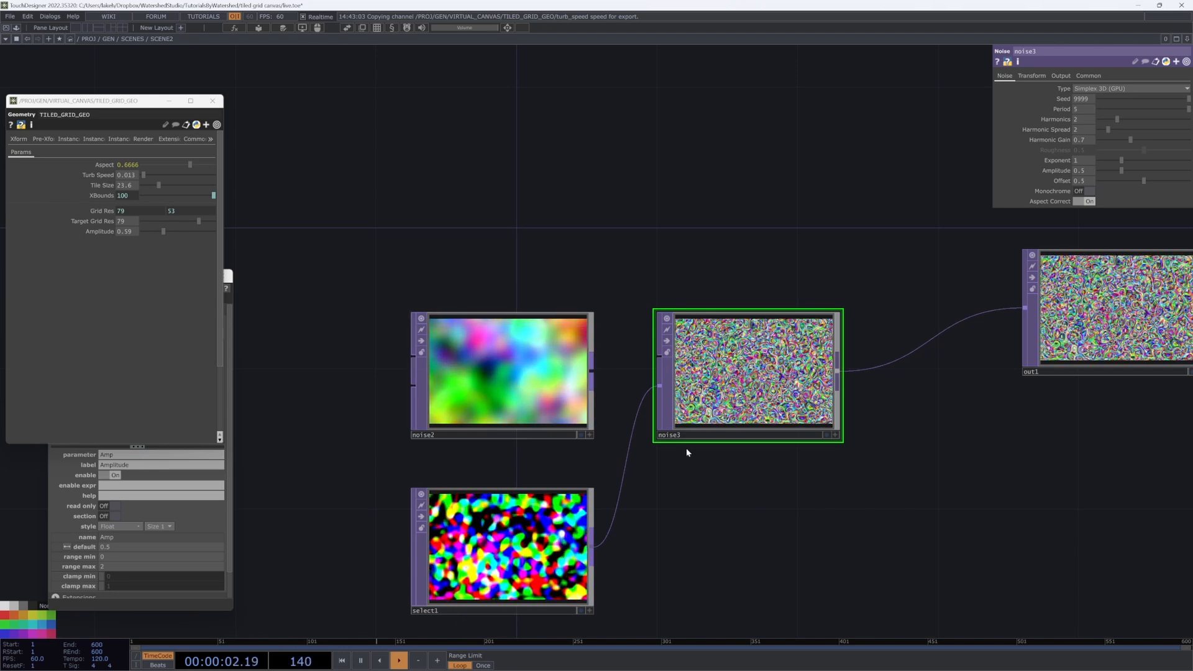
left_click_drag(650, 389, 656, 388)
mouse_move(539, 535)
left_mouse_down()
mouse_move(749, 536)
mouse_move(536, 543)
left_mouse_up()
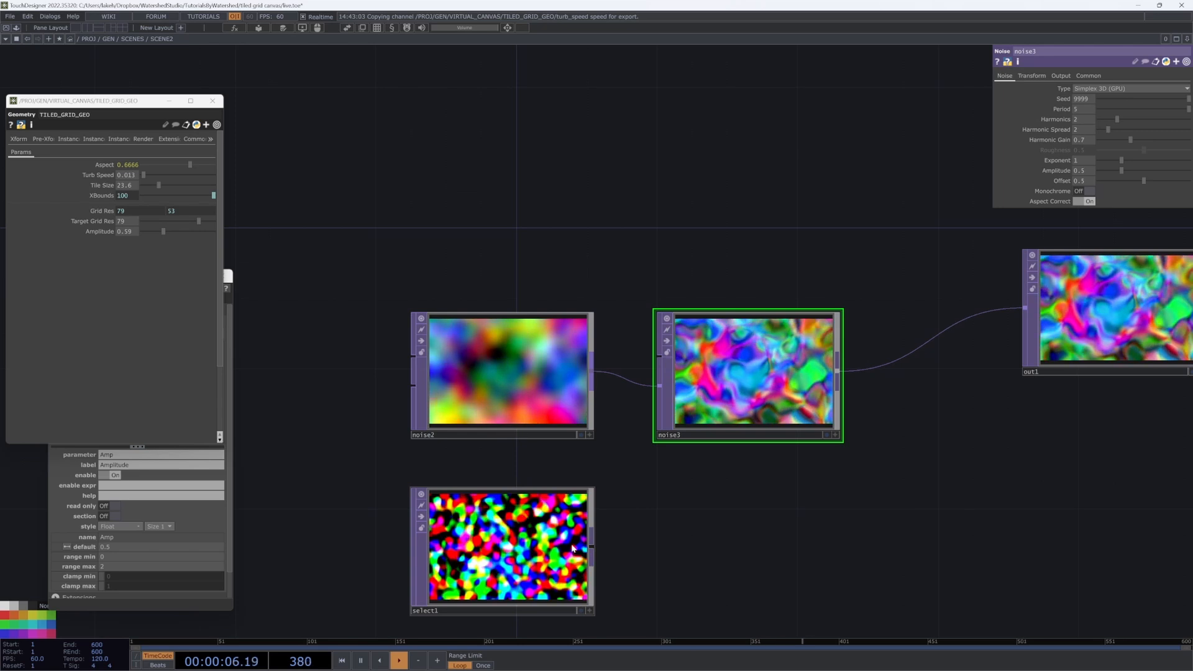
left_click(570, 548)
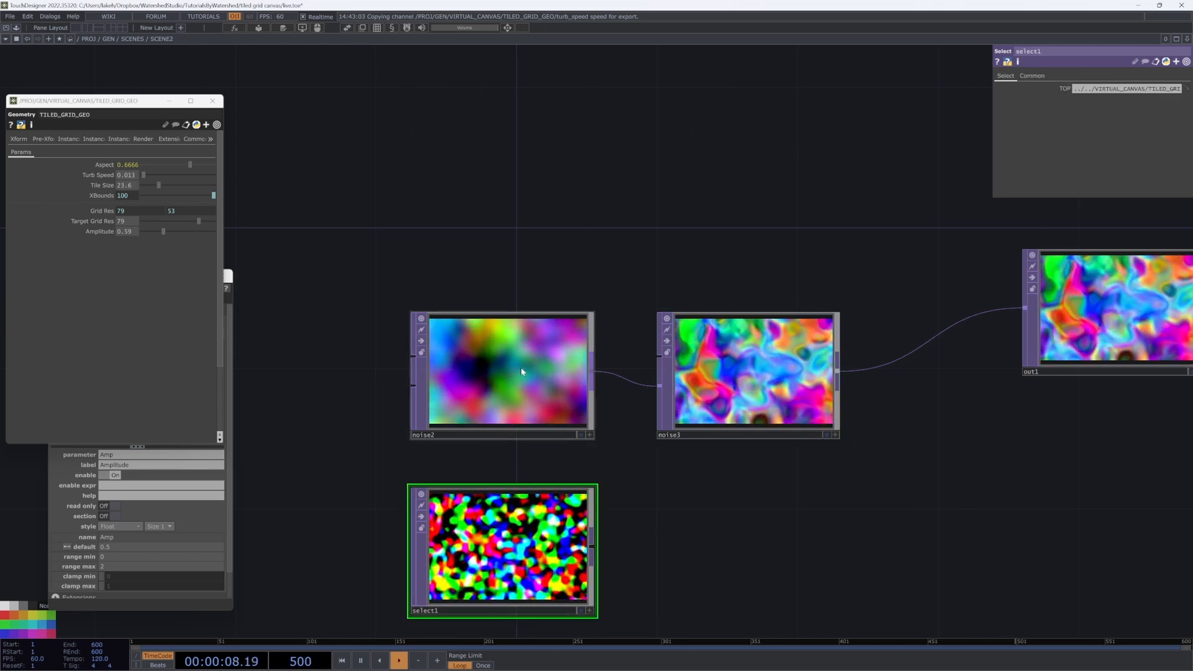
left_click(722, 396)
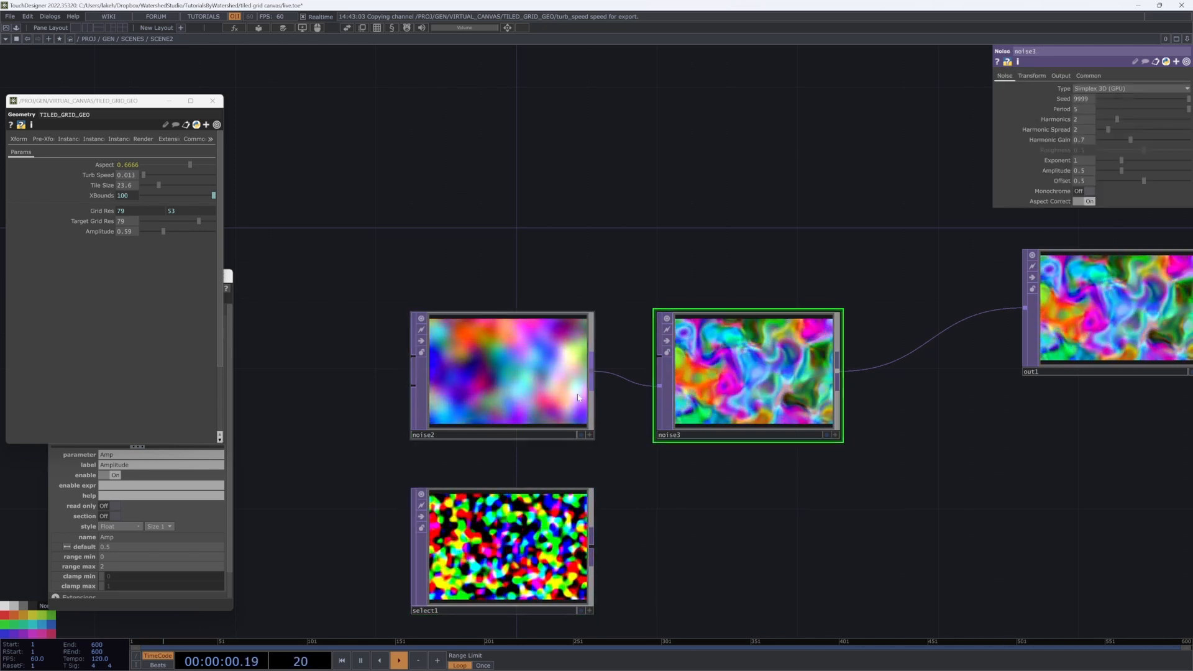
left_click(556, 429)
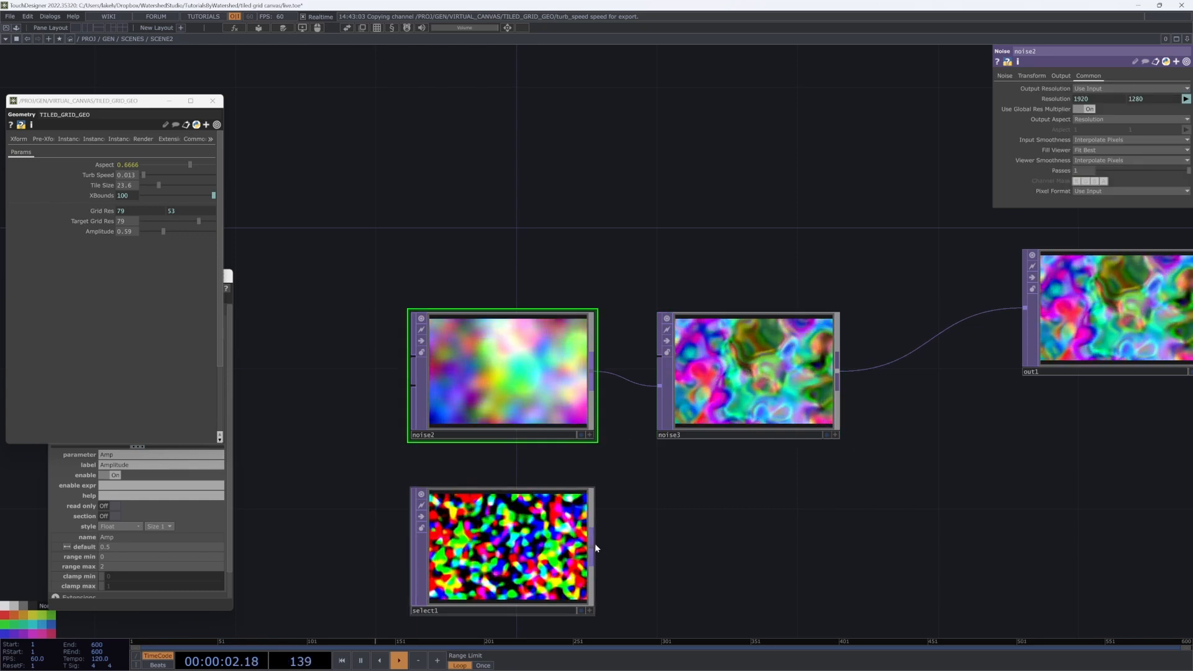
Step: Add a Math TOP, math1, after select1 with Pre-Add set to -0.5
right_click(592, 547)
type("ma")
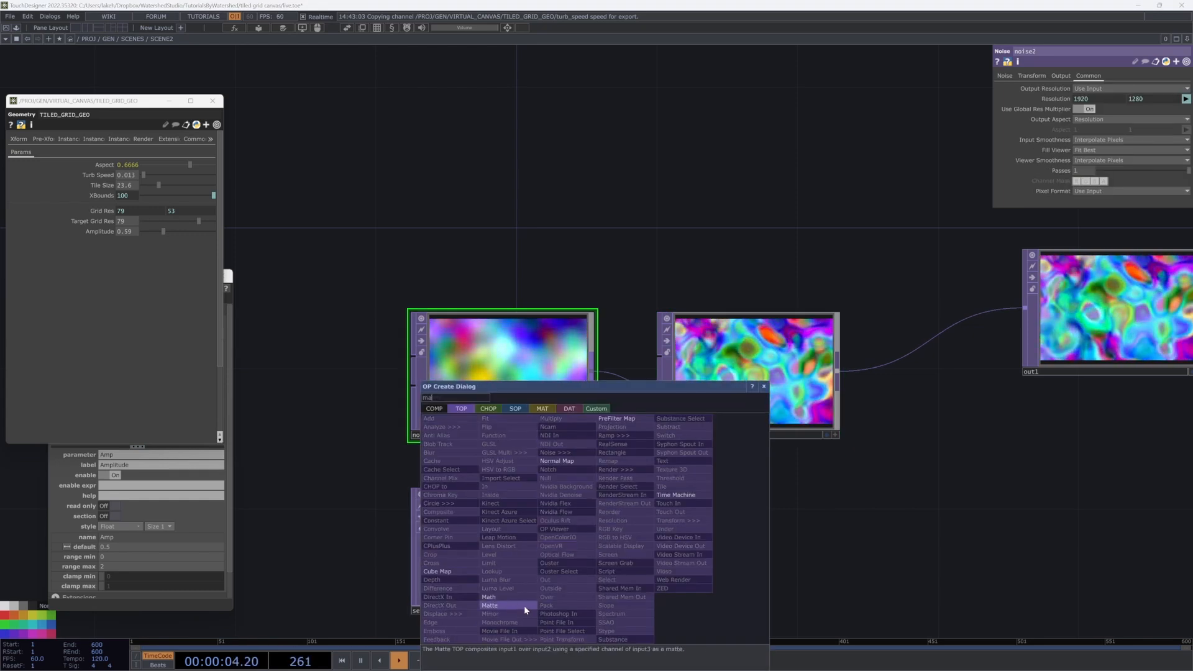
left_click(521, 597)
left_click(713, 549)
left_click(1025, 76)
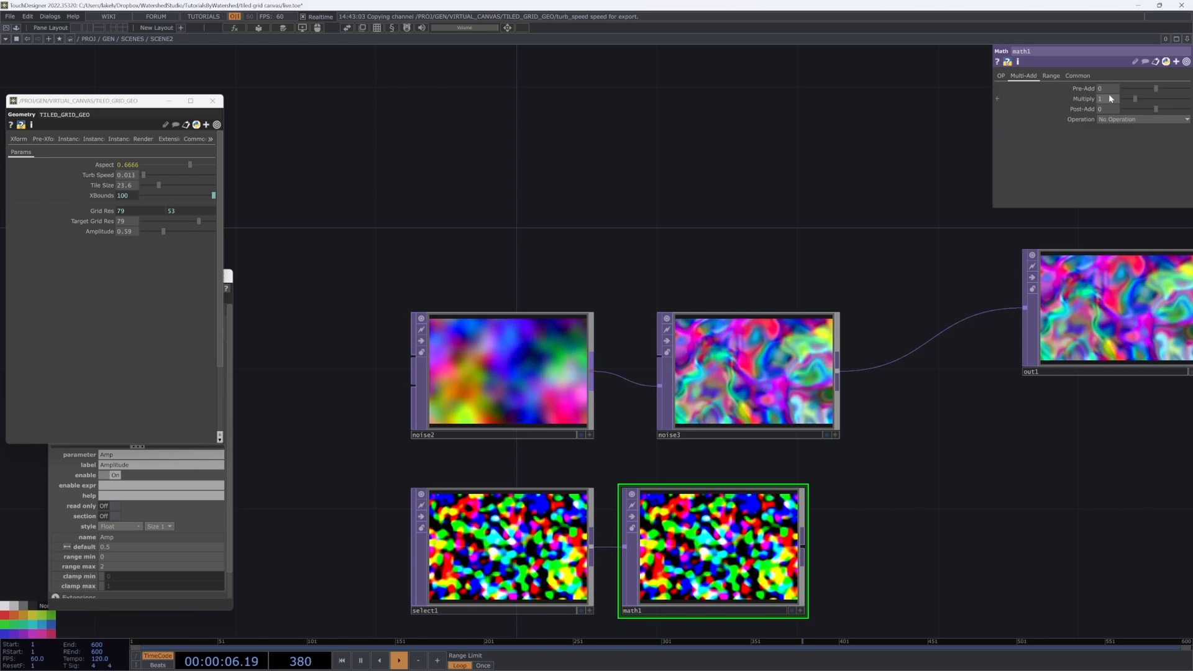
left_click(1109, 89)
type("-.5")
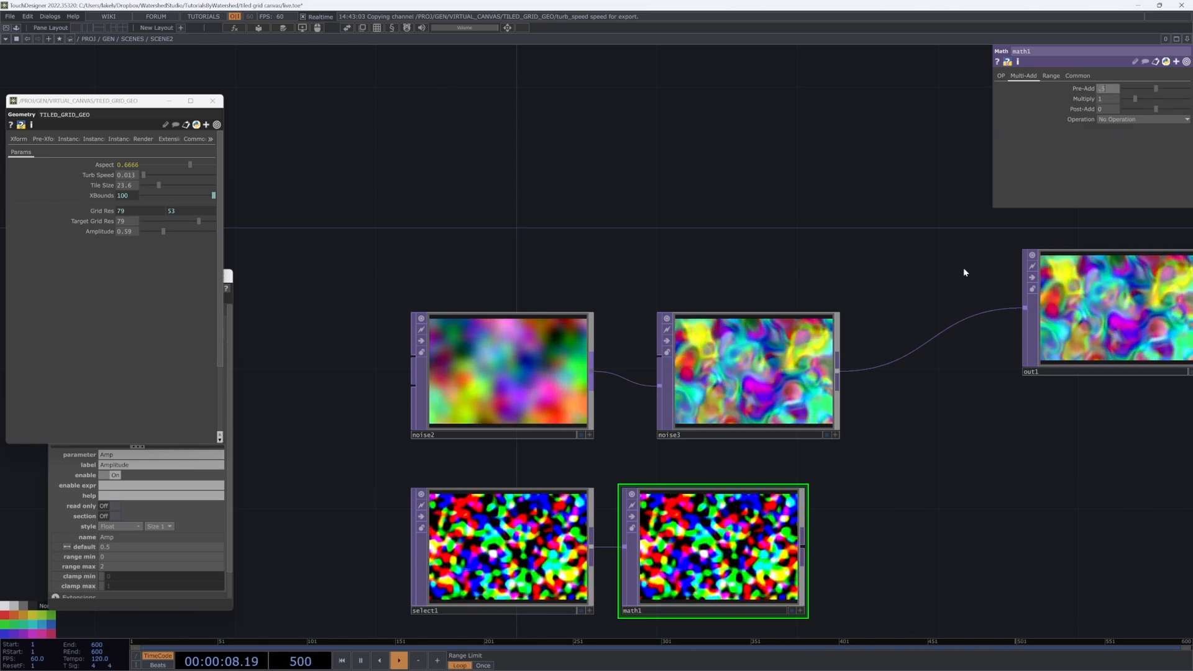
key("Return")
Step: Wire math1's output into noise3 and move noise3 further right
left_click_drag(803, 546, 660, 387)
mouse_move(886, 493)
left_mouse_down()
mouse_move(888, 451)
mouse_move(873, 484)
left_mouse_up()
scroll(735, 373, "up", 6)
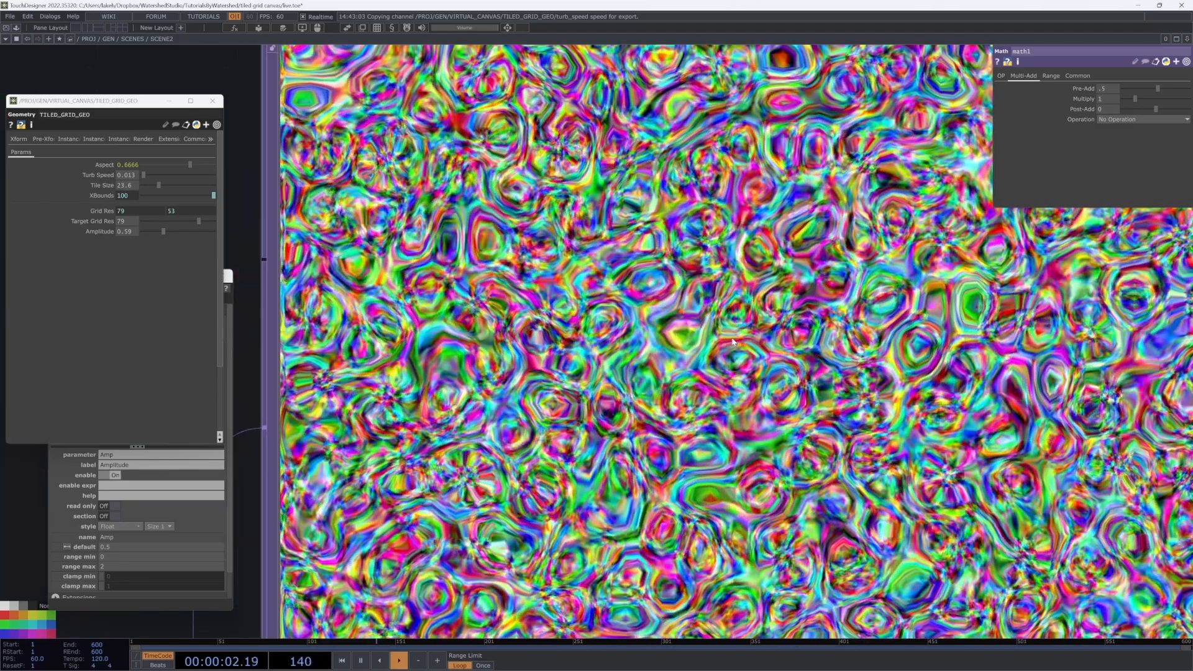
scroll(733, 342, "down", 6)
left_click_drag(750, 340, 821, 341)
Step: Adjust the grid Amplitude down, then back up to about 0.18
left_click(542, 502)
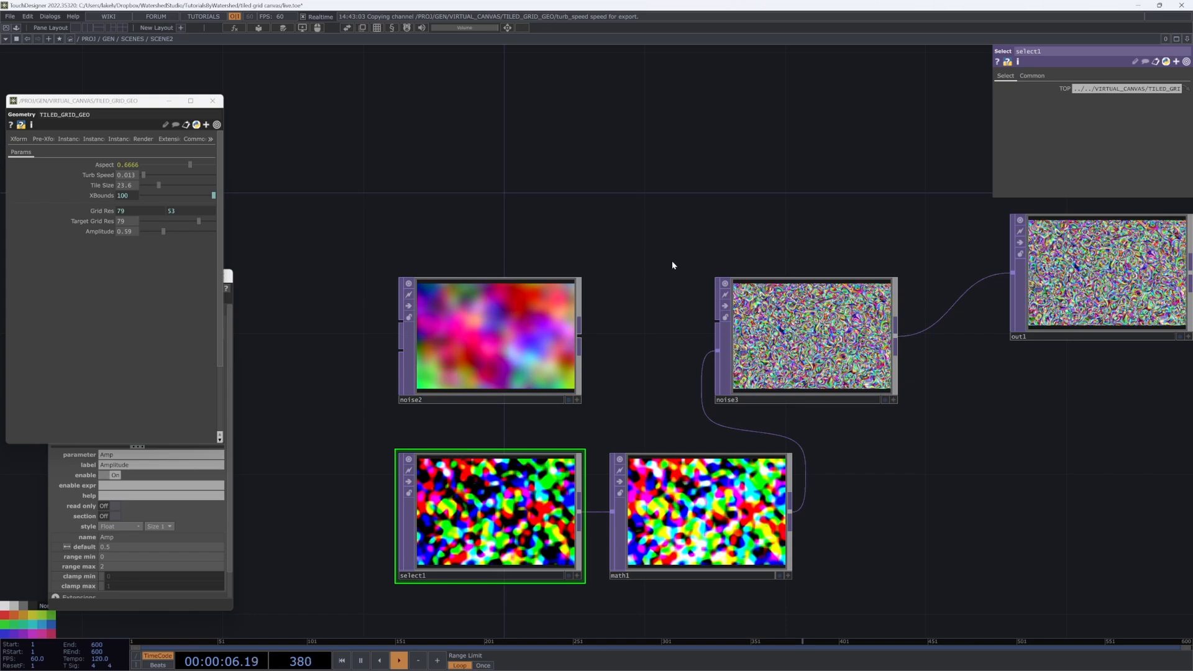
scroll(801, 343, "up", 2)
scroll(804, 341, "up", 2)
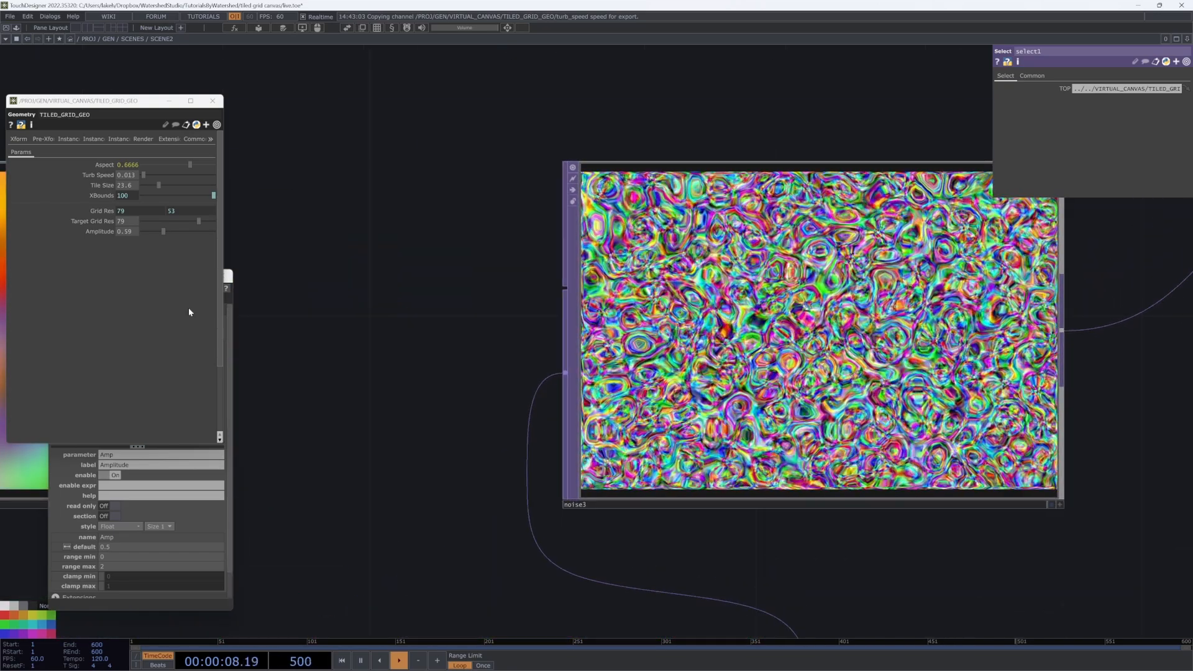
left_click_drag(168, 232, 147, 231)
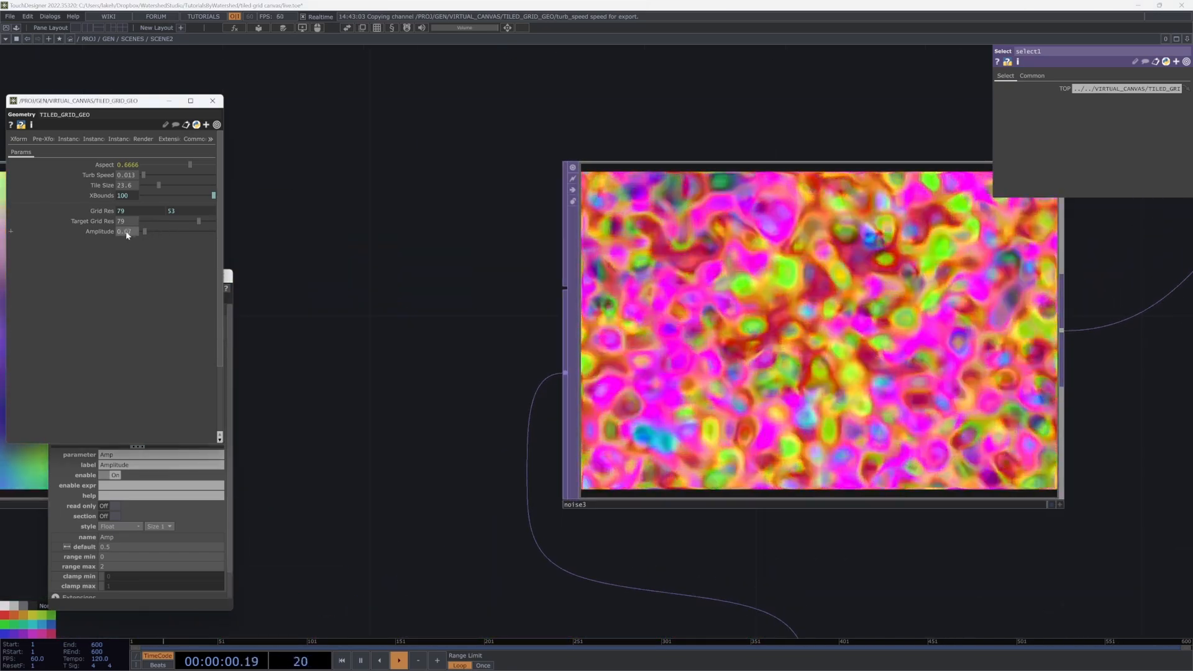
middle_click_drag(126, 233, 127, 233)
scroll(396, 403, "down", 5)
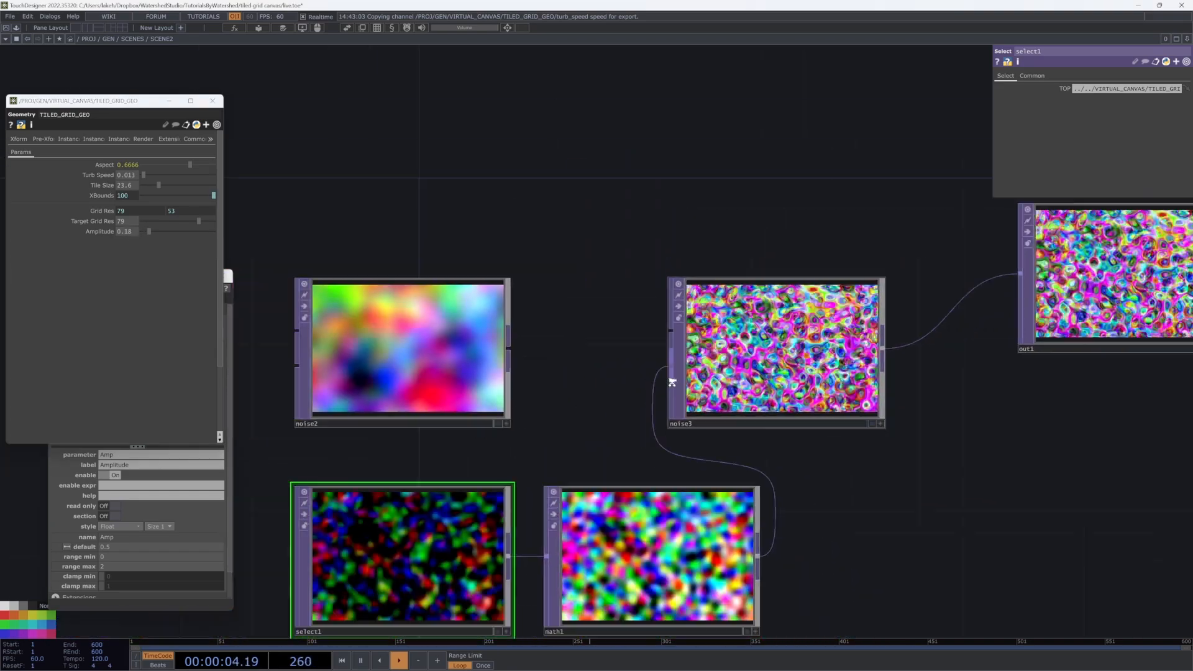
Step: Rewire noise2 into noise3, move select1 and math1 left, and set Amplitude to 0
left_click_drag(645, 375, 665, 372)
left_click_drag(665, 417, 726, 407)
right_click_drag(714, 578, 596, 481)
left_click_drag(596, 482, 371, 481)
left_click_drag(567, 448, 875, 462)
scroll(970, 356, "up", 7)
scroll(926, 419, "down", 5)
scroll(363, 278, "up", 1)
scroll(363, 278, "down", 3)
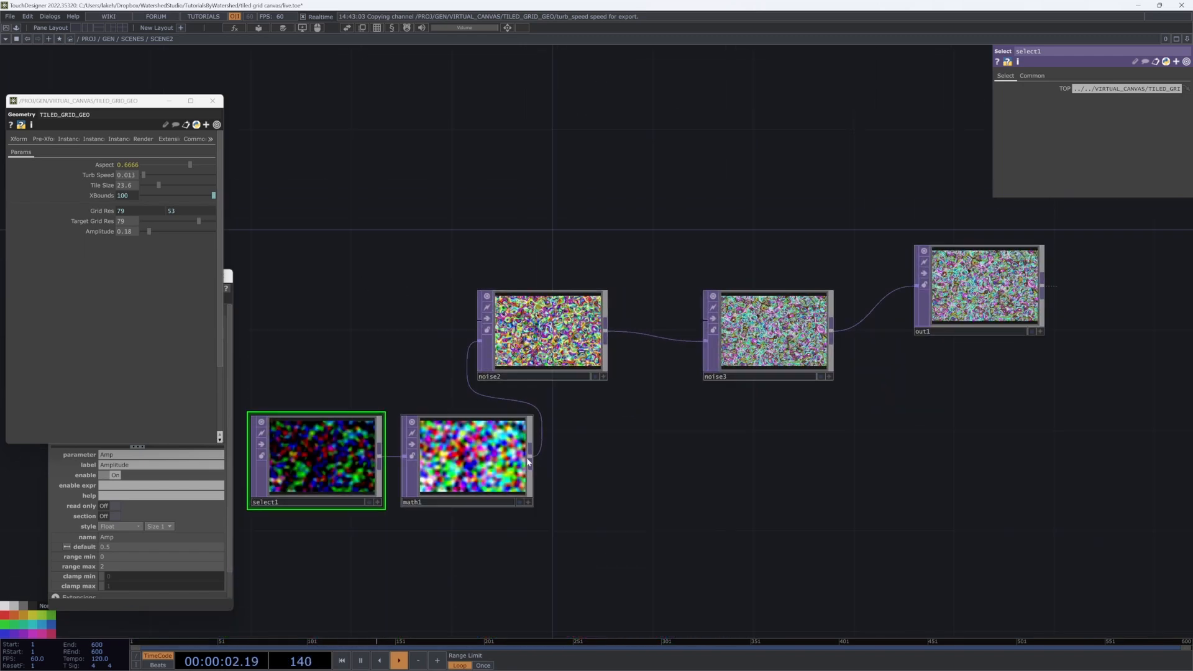
left_click_drag(151, 232, 147, 232)
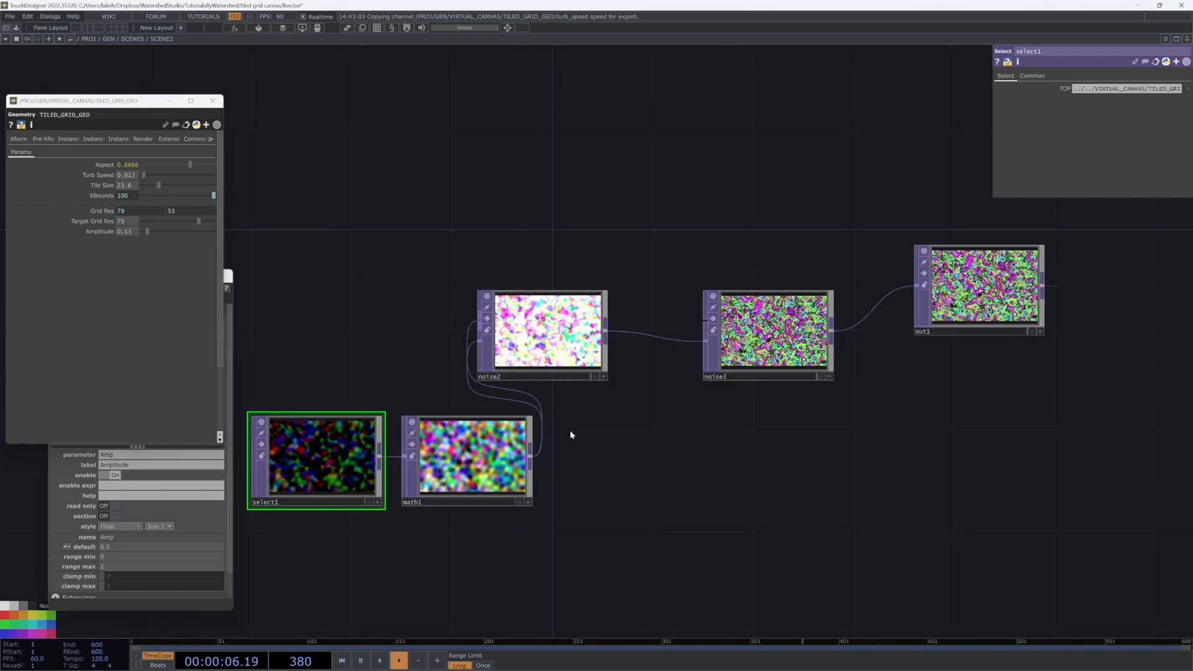
Step: Place select1 and math1 beside noise2, wire math1 into noise2's first input, and remove its lower input wire
left_click_drag(569, 460, 746, 528)
right_click_drag(672, 595, 528, 519)
left_click_drag(489, 526, 388, 401)
scroll(690, 506, "up", 3)
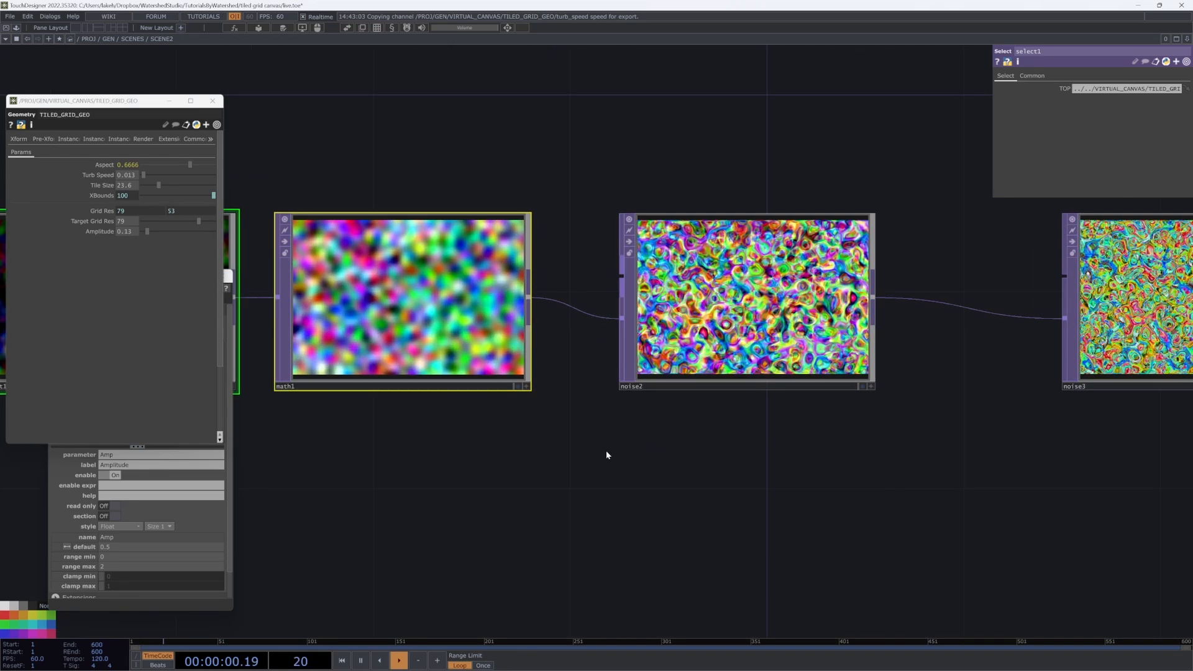
left_click_drag(597, 408, 644, 552)
left_click_drag(578, 442, 664, 435)
right_click(656, 459)
left_click(674, 486)
left_click_drag(623, 476, 596, 482)
scroll(593, 484, "down", 3)
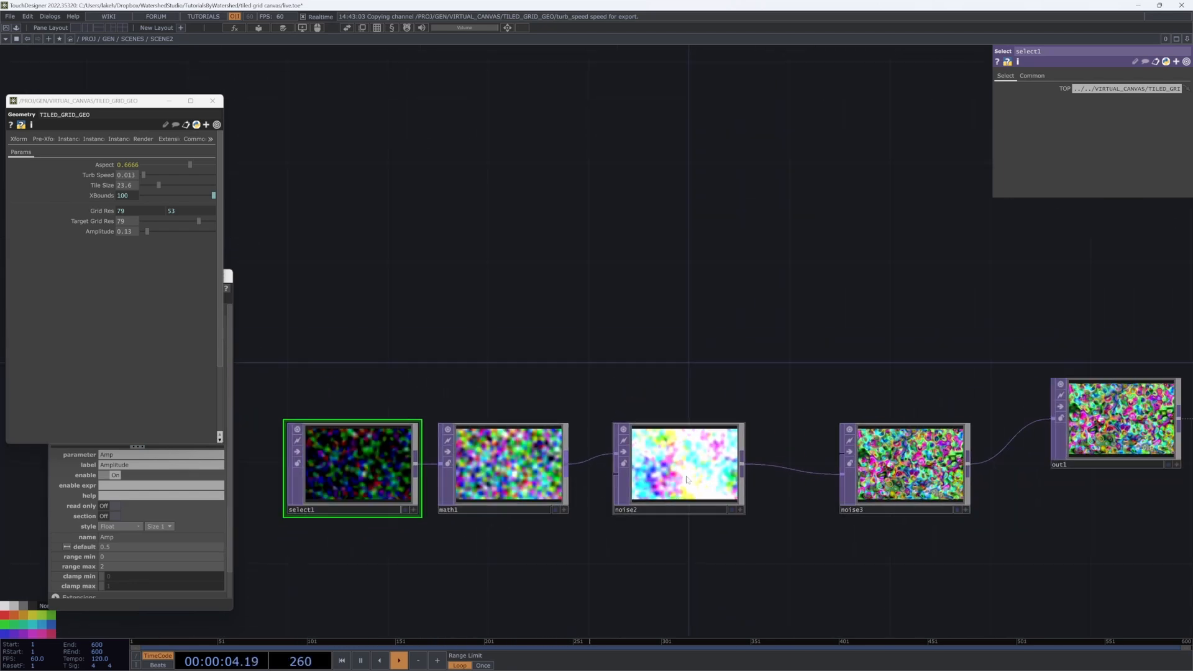
Step: Set noise2's Output RGB to Input * Noise and lower Amplitude to 0
left_click(1061, 76)
left_click(1128, 88)
left_click_drag(943, 385, 891, 356)
scroll(895, 438, "up", 4)
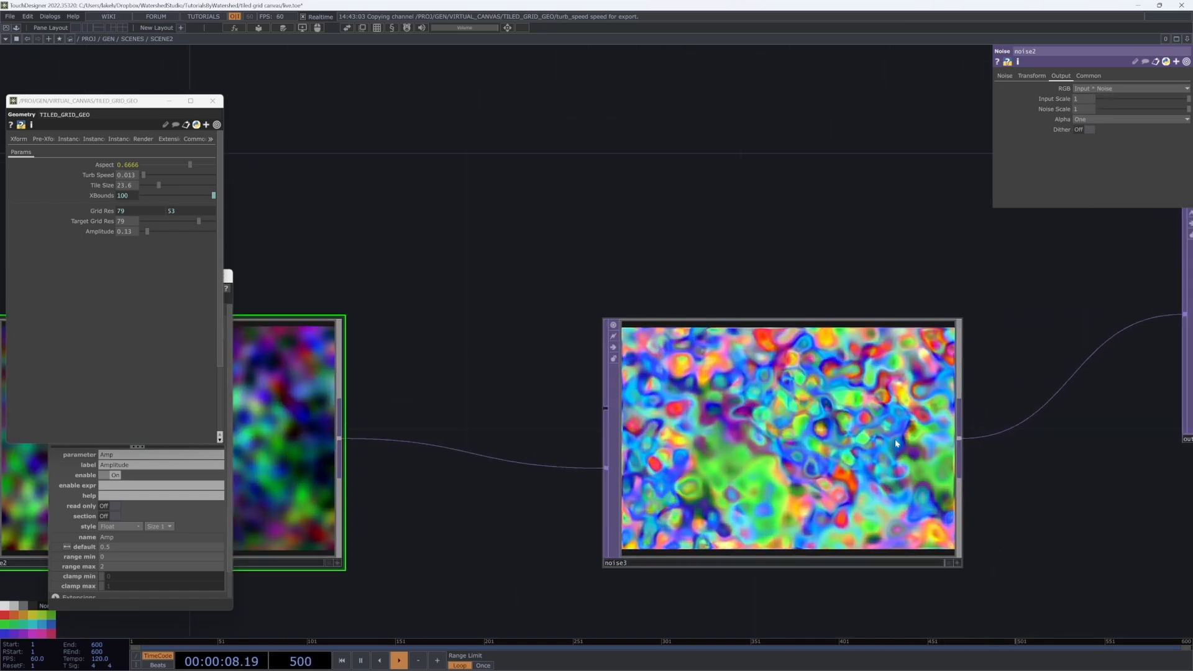
scroll(794, 457, "up", 2)
scroll(794, 458, "down", 3)
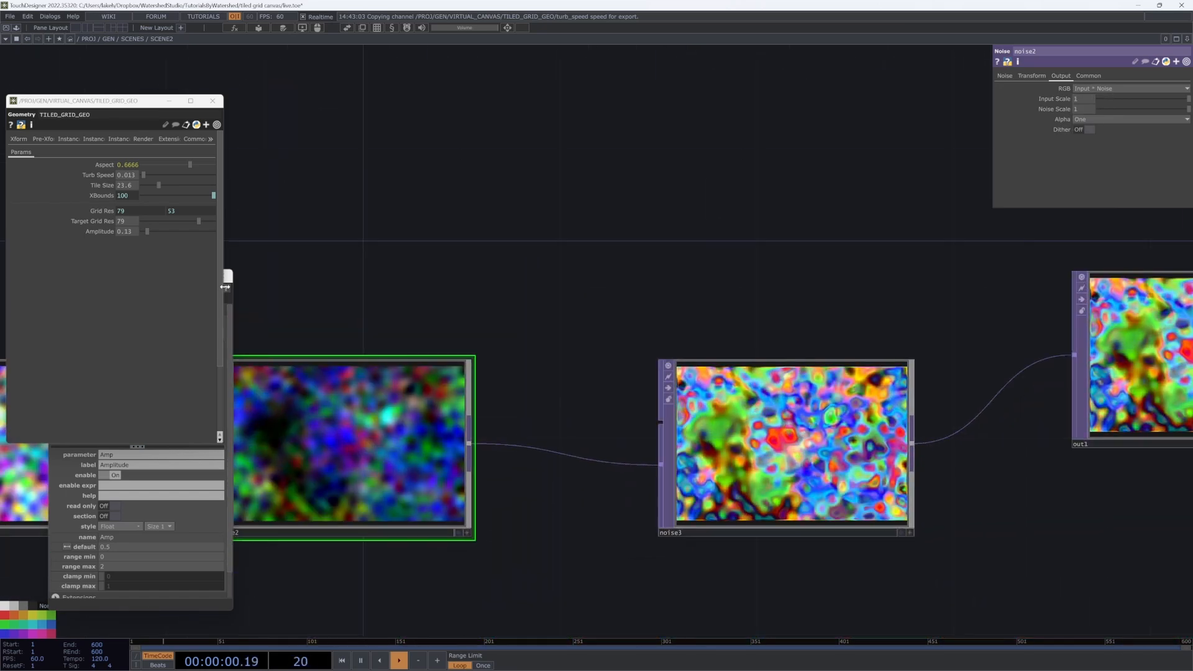
left_click_drag(149, 233, 139, 230)
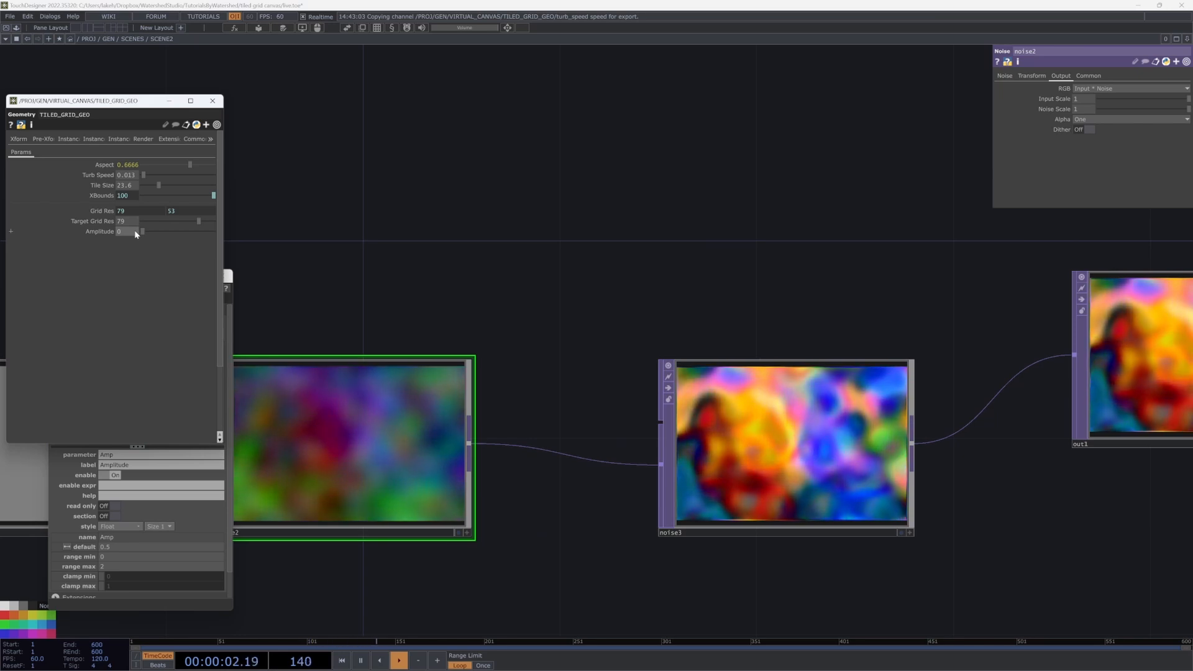
left_click_drag(475, 255, 696, 261)
left_click_drag(570, 258, 626, 306)
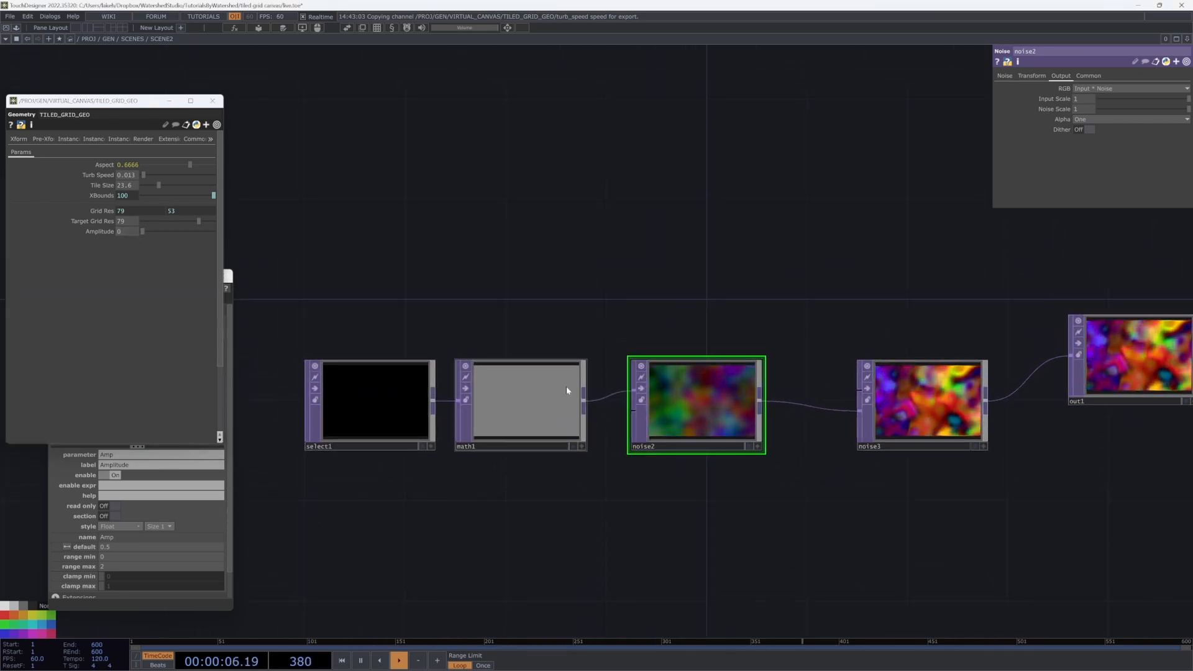
Step: Check math1's offset and raise the grid Amplitude to 0.25
left_click(551, 408)
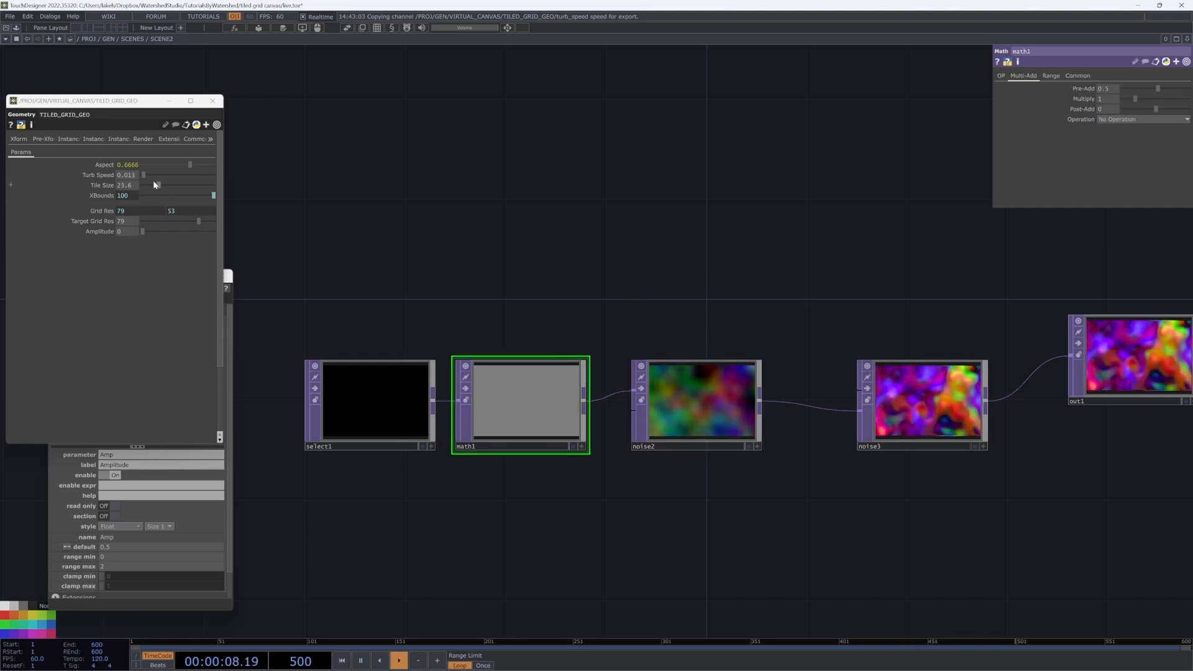
left_click_drag(142, 232, 152, 232)
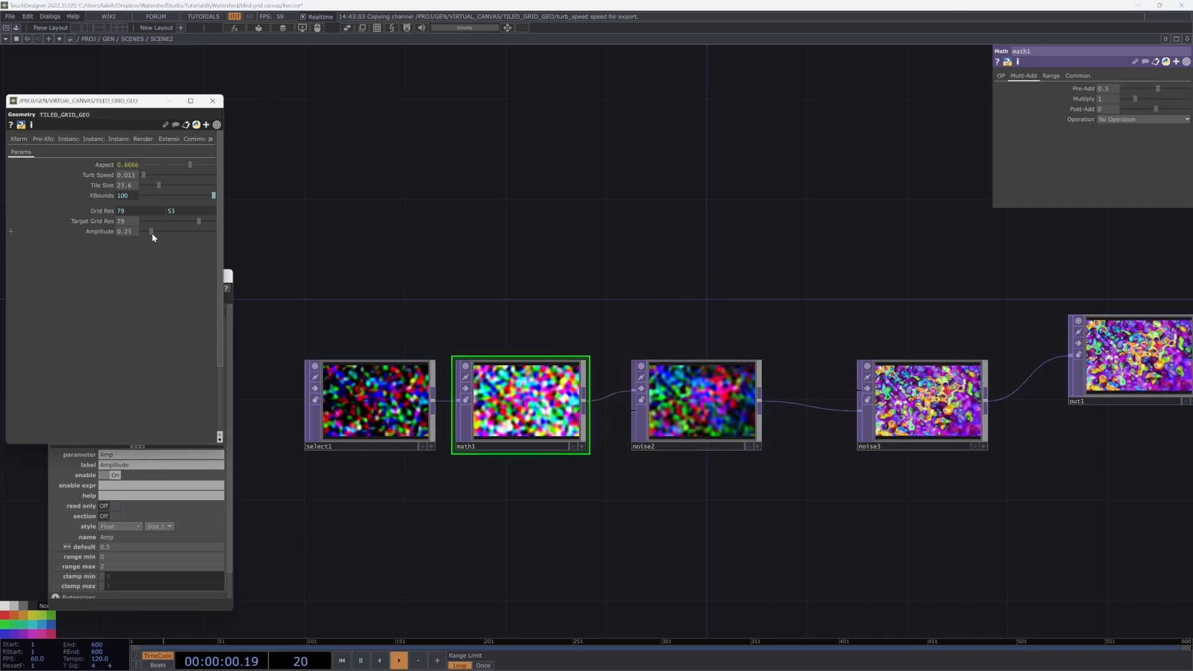
left_click(736, 408)
left_click_drag(794, 292, 735, 316)
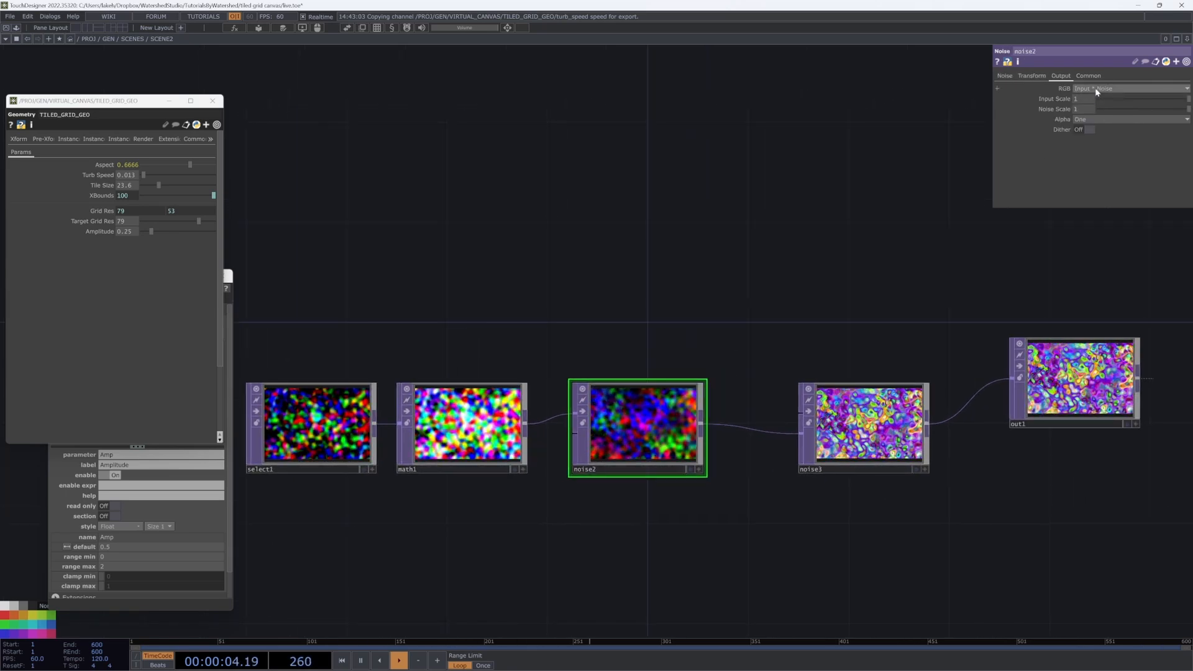
scroll(632, 418, "up", 3)
scroll(633, 418, "down", 3)
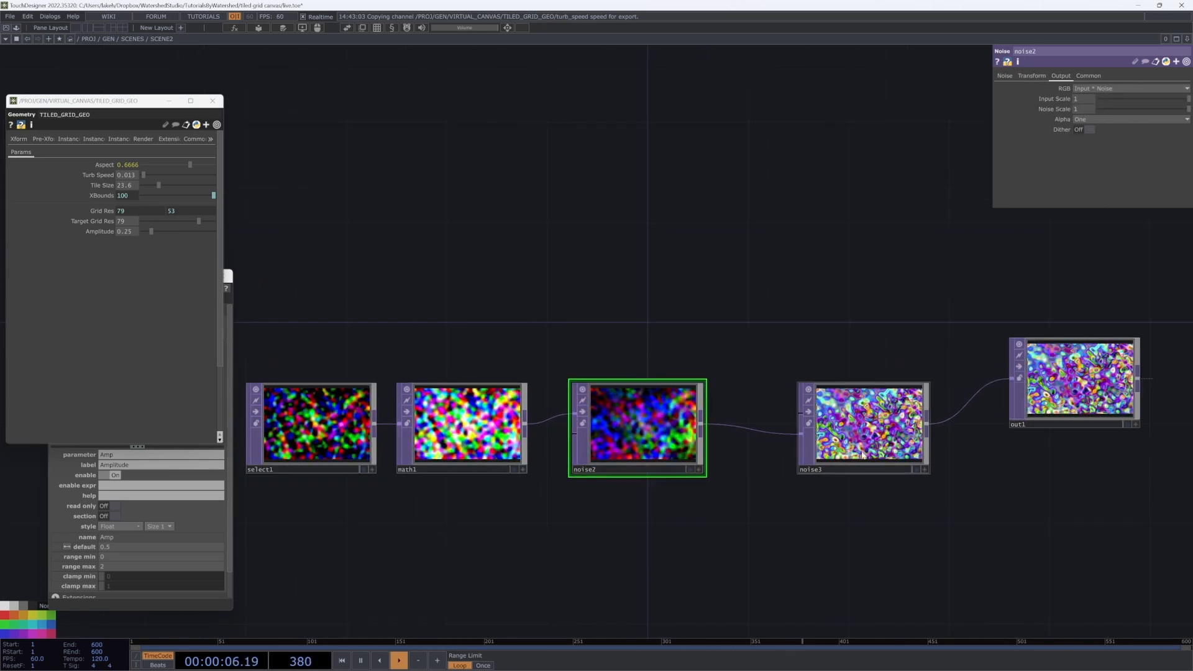
Step: Return to the GEN level and try out grid Amplitude values from 0 upward
key("u")
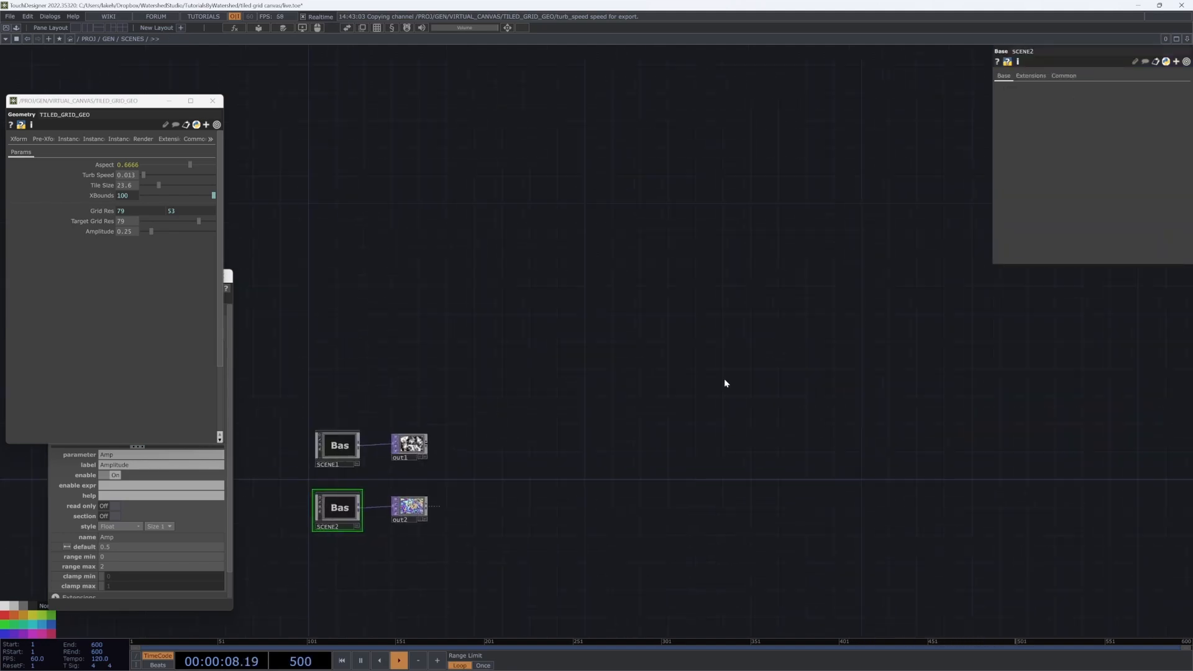
key("u")
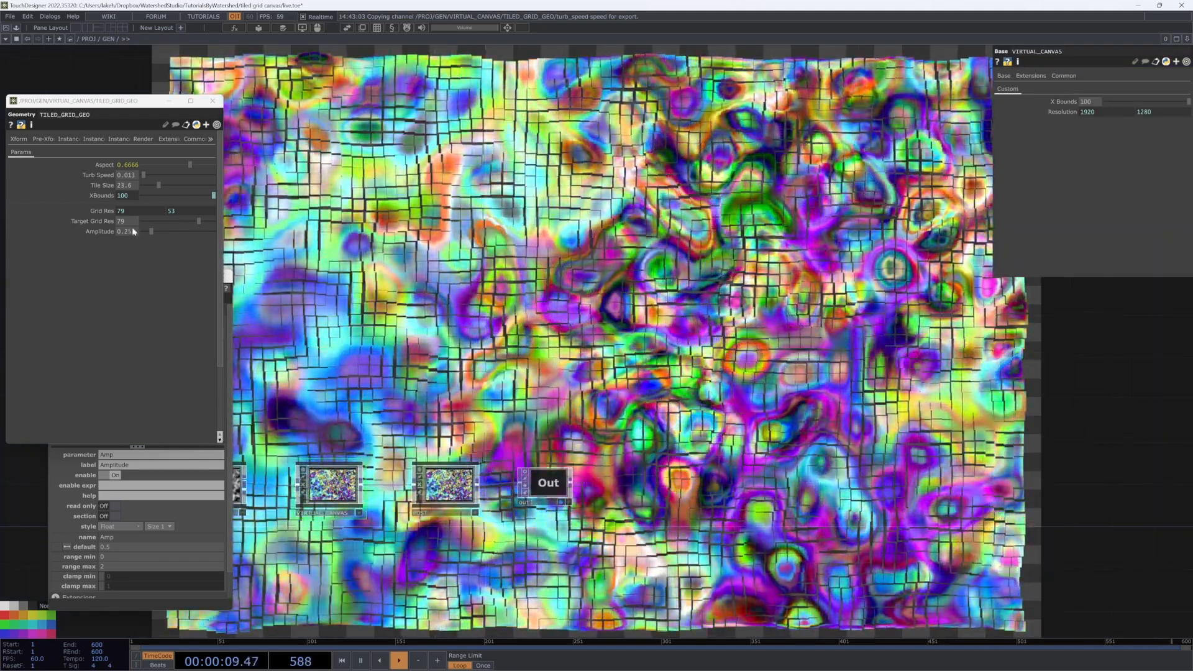
mouse_move(134, 232)
left_mouse_down()
mouse_move(215, 241)
mouse_move(146, 234)
left_mouse_up()
left_click_drag(219, 252, 151, 232)
left_click_drag(267, 435, 443, 395)
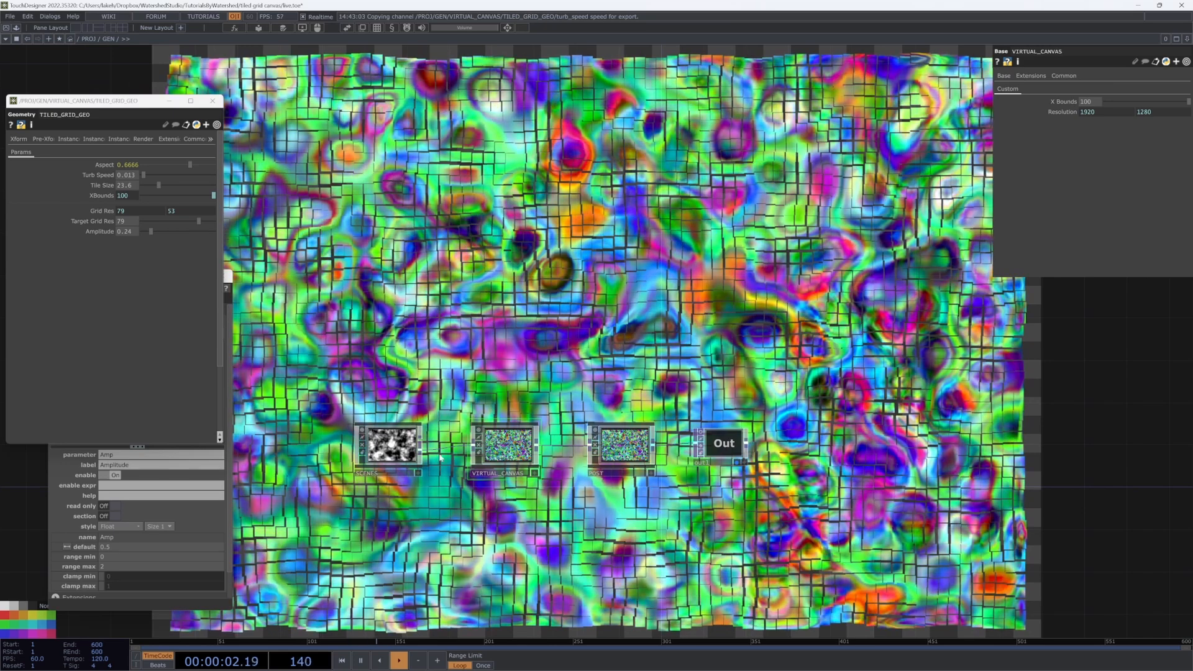
Step: Disconnect math1 from noise2 inside SCENES, then set the grid Amplitude to 0.58
left_click(386, 464)
key("i")
key("i")
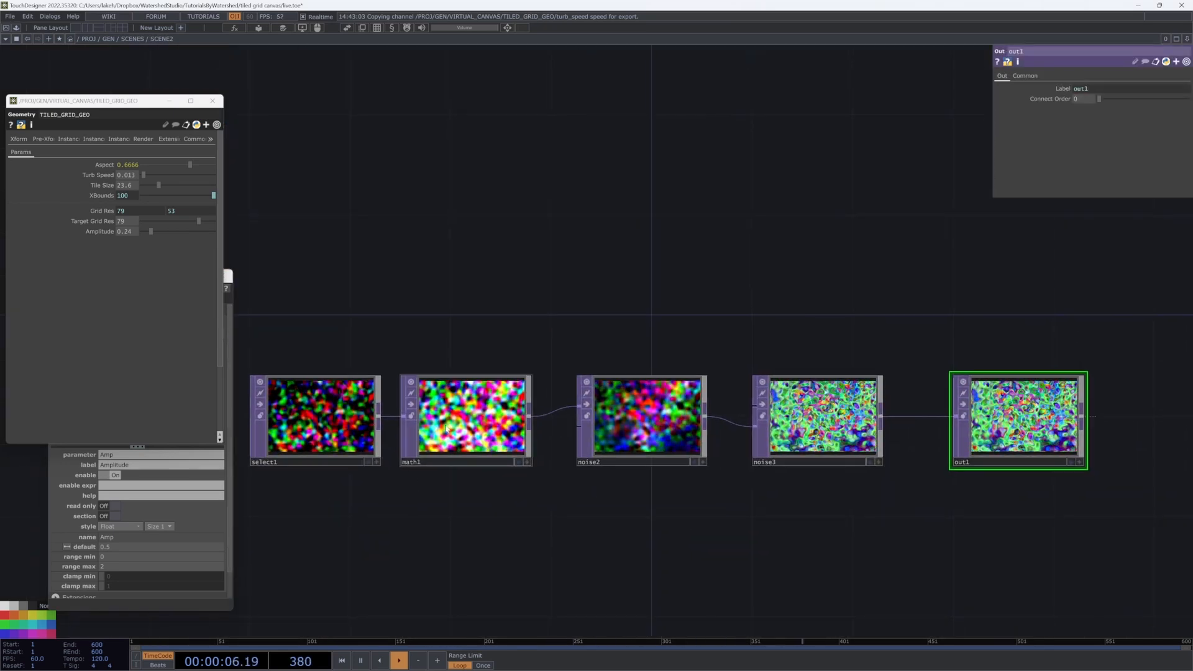
right_click(544, 414)
left_click(553, 435)
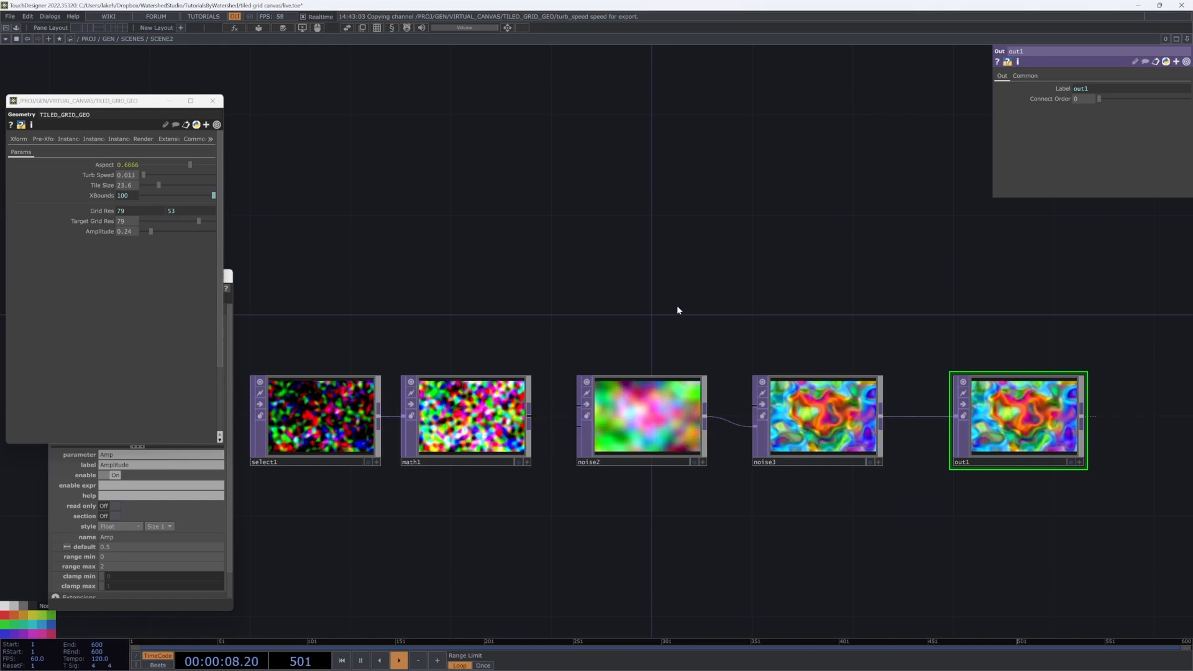
key("u")
key("u")
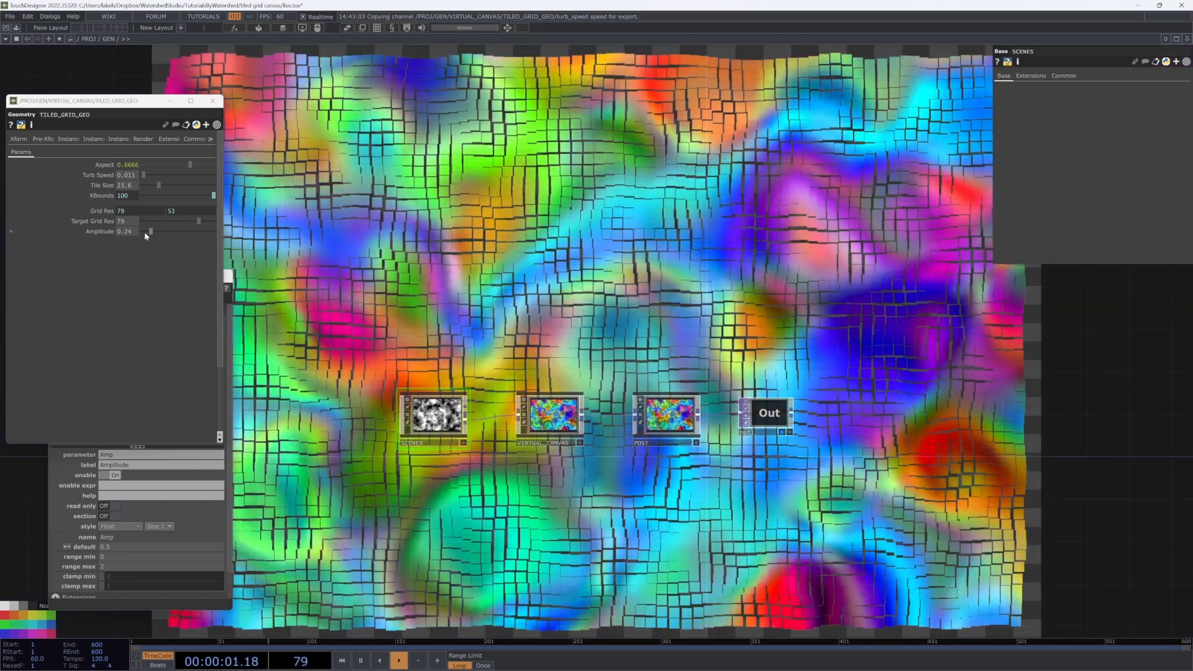
mouse_move(151, 231)
left_mouse_down()
mouse_move(175, 240)
mouse_move(165, 236)
left_mouse_up()
left_click_drag(534, 349, 607, 338)
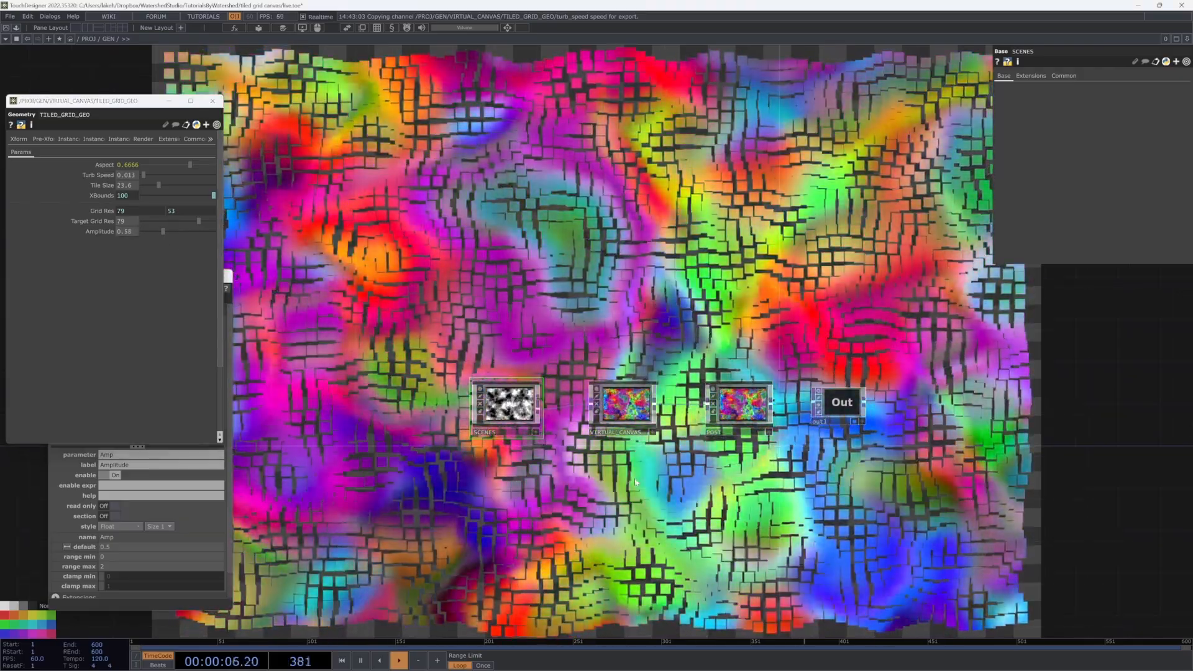
Step: Dive into VIRTUAL_CANVAS and then into the TILED_GRID_GEO network
left_click(641, 424)
key("i")
left_click_drag(666, 429, 803, 394)
scroll(382, 493, "up", 4)
left_click_drag(428, 485, 479, 488)
key("i")
scroll(673, 456, "down", 6)
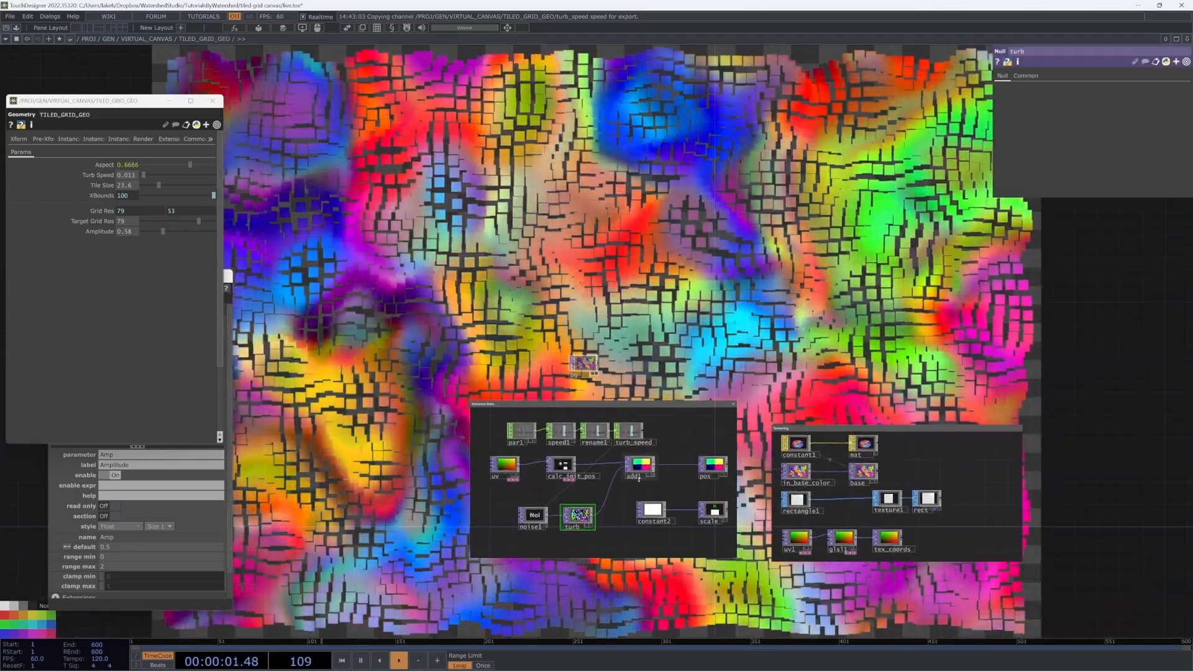
Step: Move noise1 and turb left, straighten add1, and move constant2 and scale lower
left_click_drag(766, 309, 699, 346)
scroll(613, 443, "up", 4)
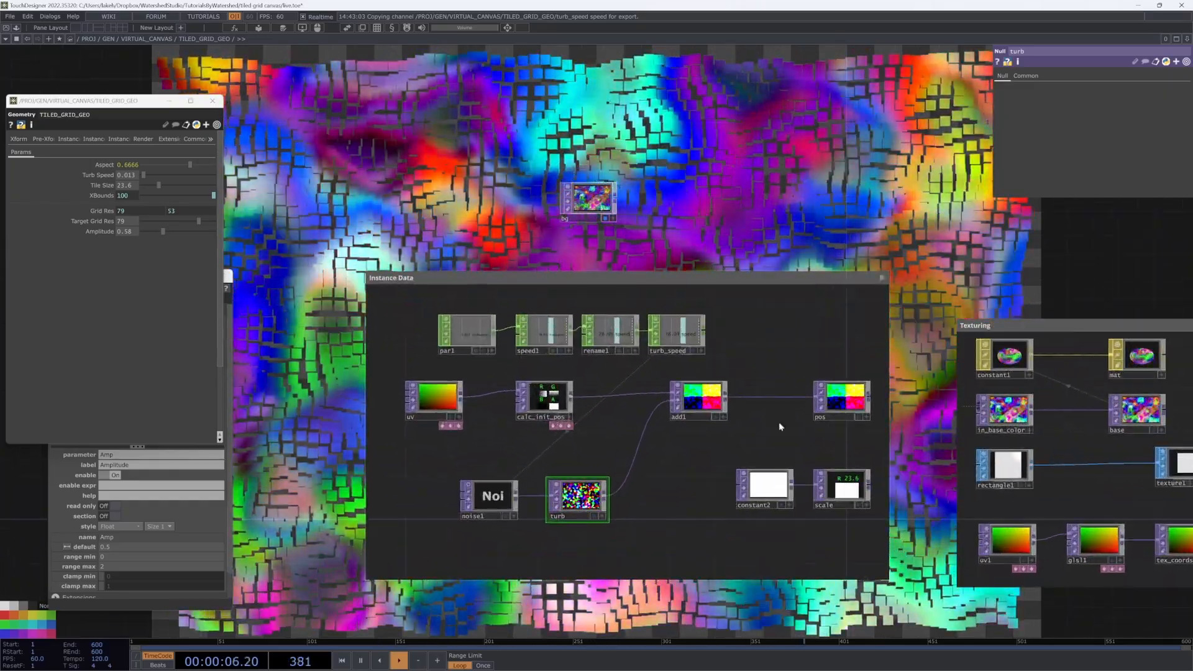
scroll(705, 541, "down", 4)
left_click_drag(658, 524, 629, 518)
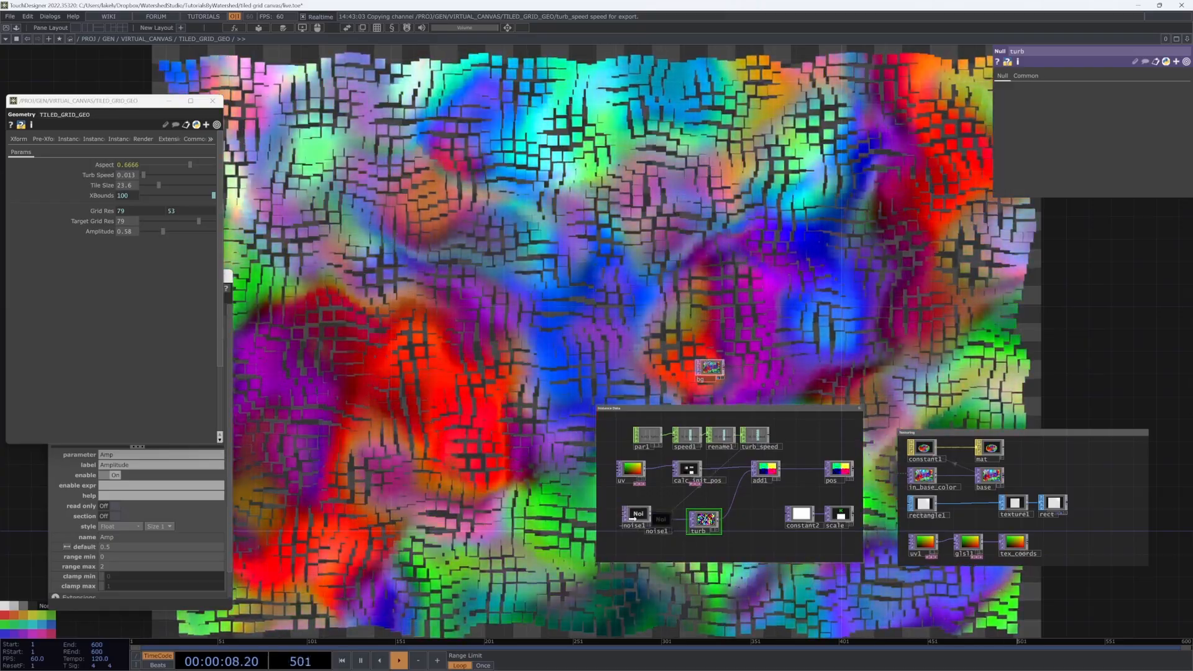
left_click_drag(714, 525, 641, 520)
left_click_drag(489, 273, 457, 226)
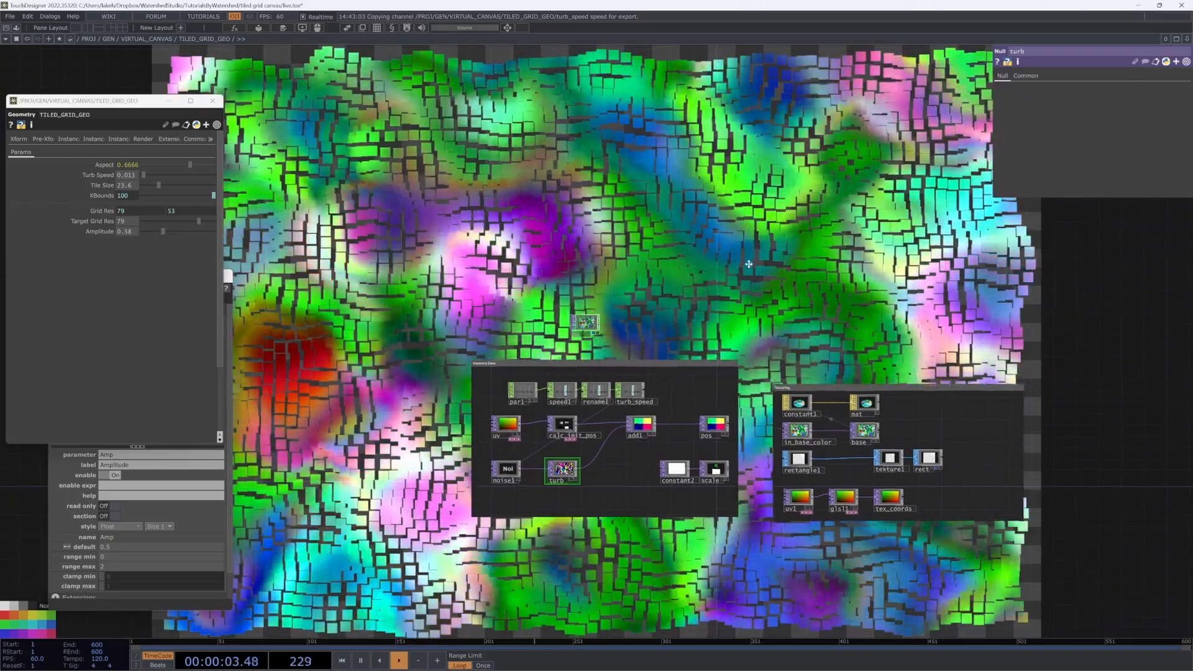
left_click_drag(748, 264, 751, 248)
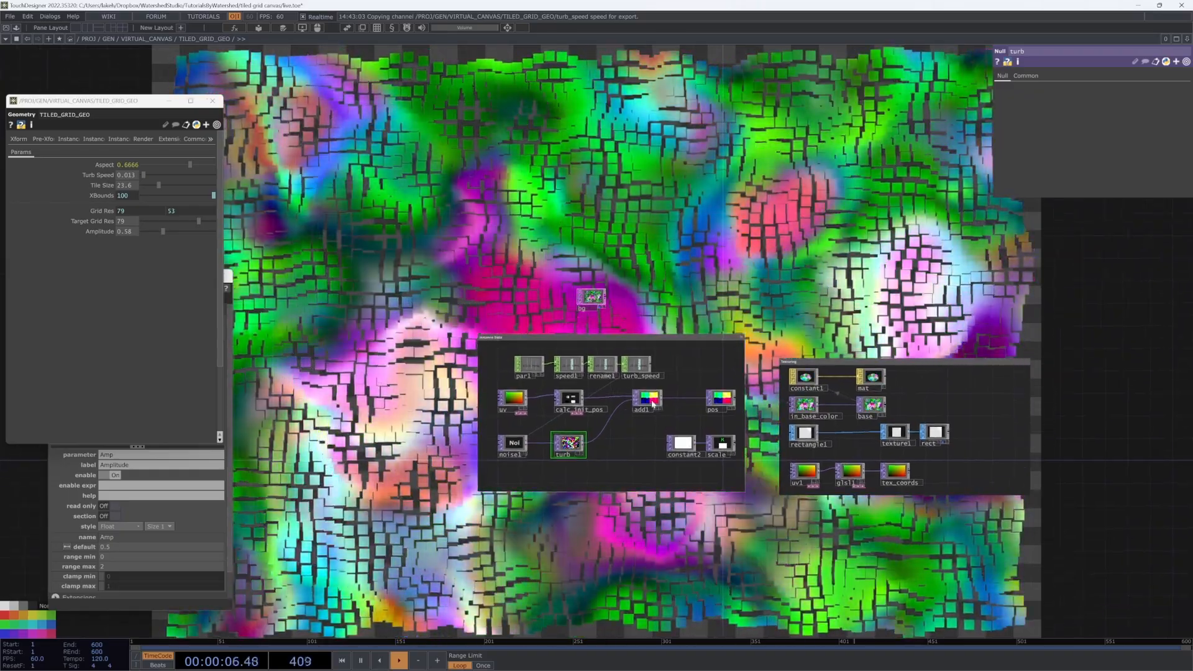
mouse_move(648, 399)
left_mouse_down()
mouse_move(627, 400)
mouse_move(641, 399)
left_mouse_up()
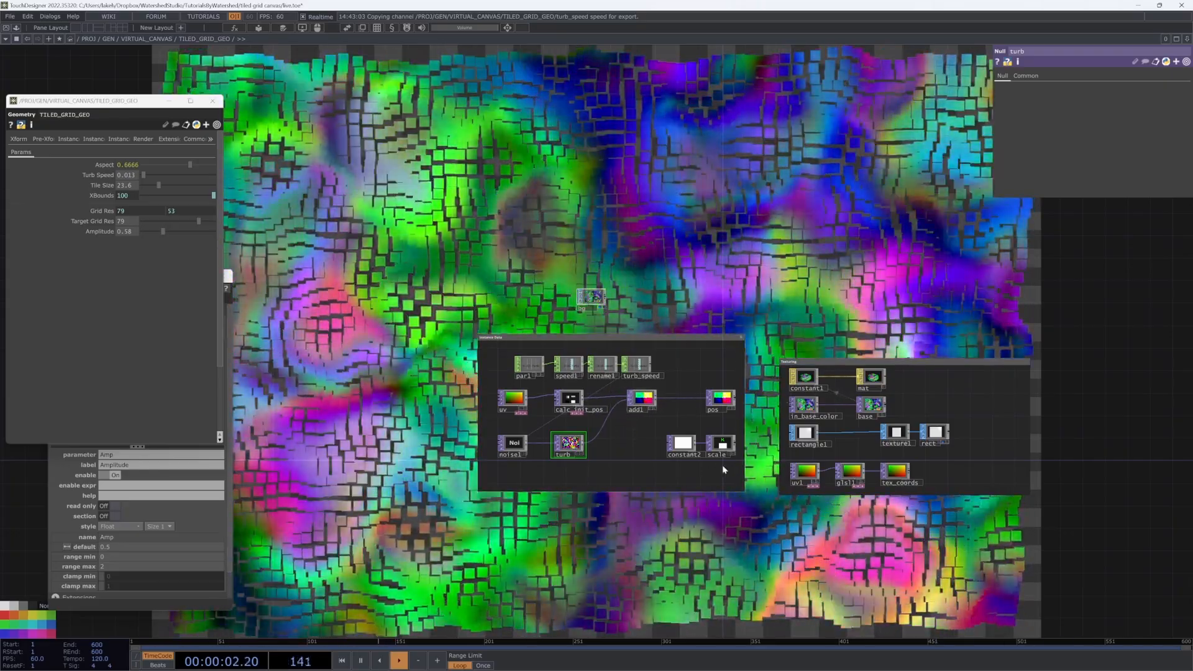
right_click_drag(737, 467, 685, 444)
mouse_move(684, 445)
left_mouse_down()
mouse_move(705, 493)
mouse_move(694, 536)
left_mouse_up()
left_click_drag(688, 495, 709, 547)
Step: Enlarge the Instance Data box and move the parameter and main node chains up-left
left_click_drag(497, 431, 428, 431)
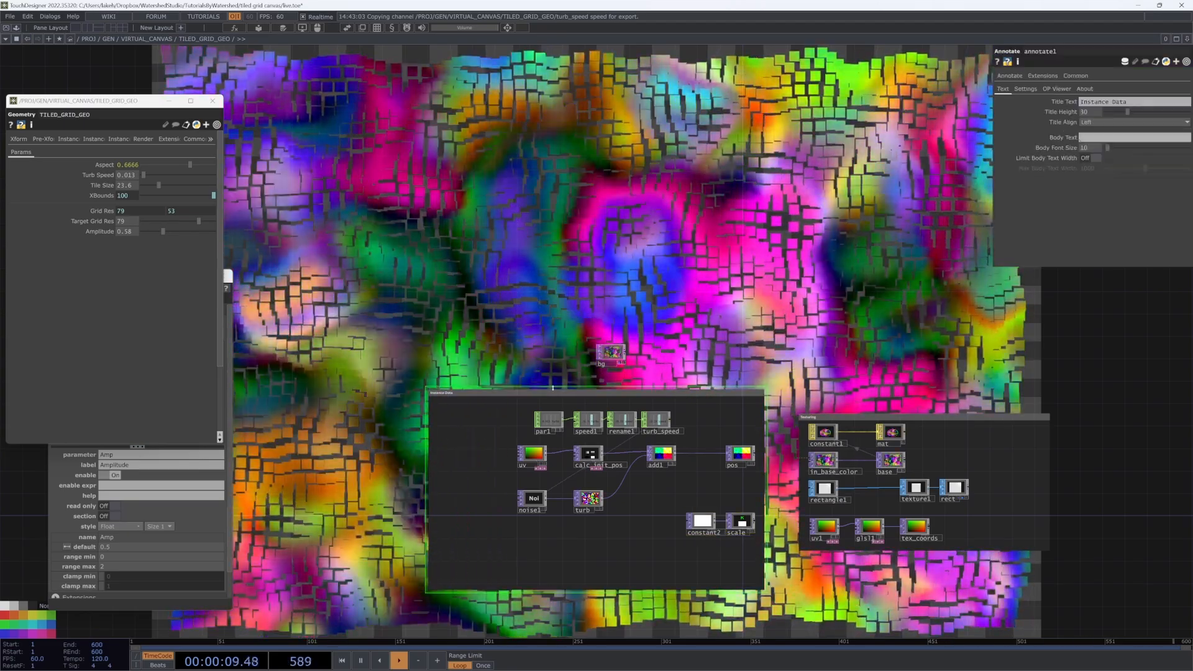
left_click_drag(553, 387, 557, 366)
right_click_drag(540, 400, 662, 425)
mouse_move(653, 421)
left_mouse_down()
mouse_move(573, 404)
mouse_move(565, 396)
mouse_move(584, 399)
mouse_move(573, 392)
left_mouse_up()
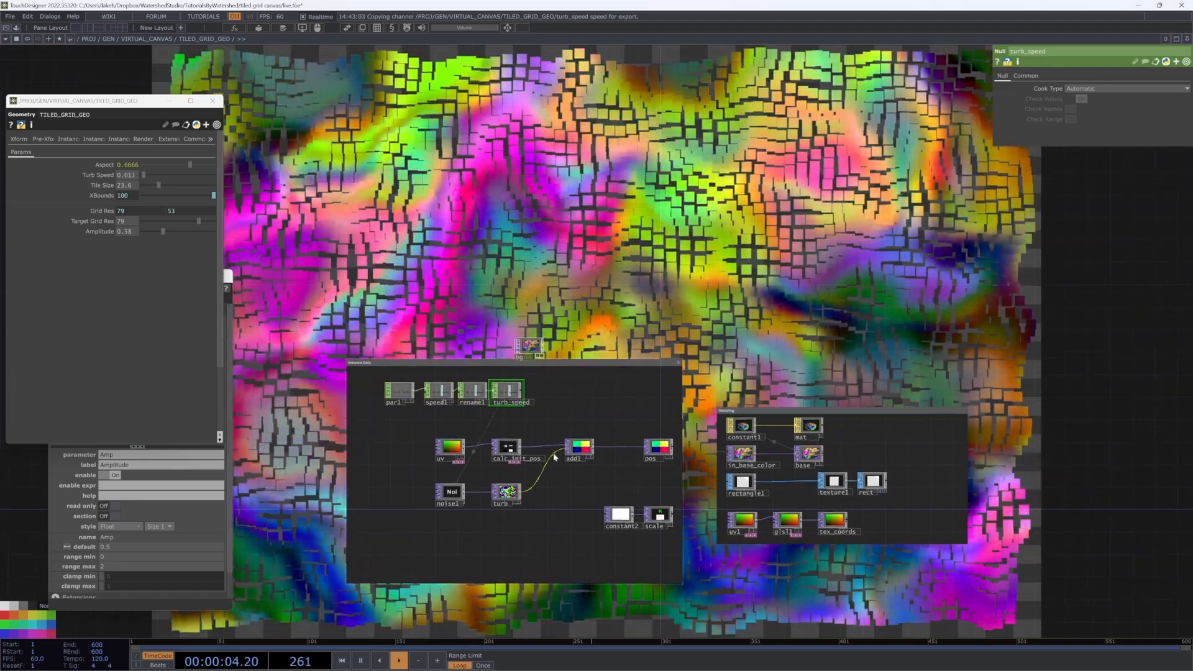
left_click(507, 448)
left_click_drag(586, 452, 530, 436)
left_click(557, 482)
Step: Lower uv, calc_init_pos, add1, noise1 and turb in the box and place pos beside add1
scroll(527, 455, "up", 5)
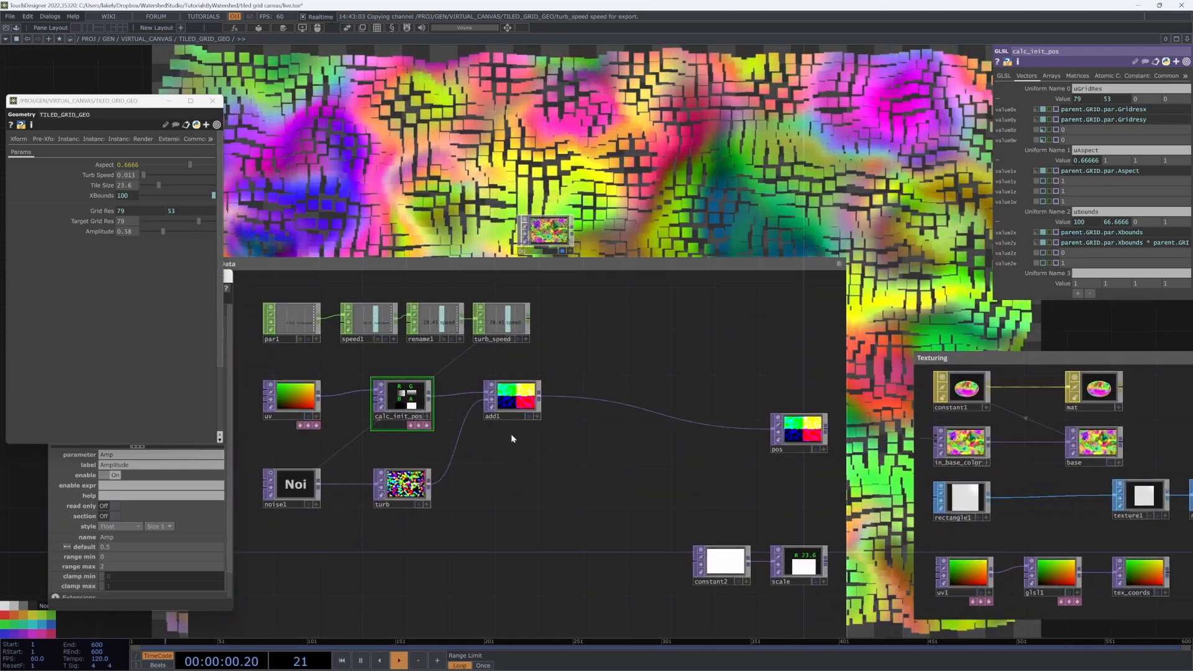
left_click_drag(360, 421, 261, 392)
left_click_drag(481, 389, 536, 455)
left_click_drag(799, 438, 718, 472)
left_click_drag(674, 401, 677, 398)
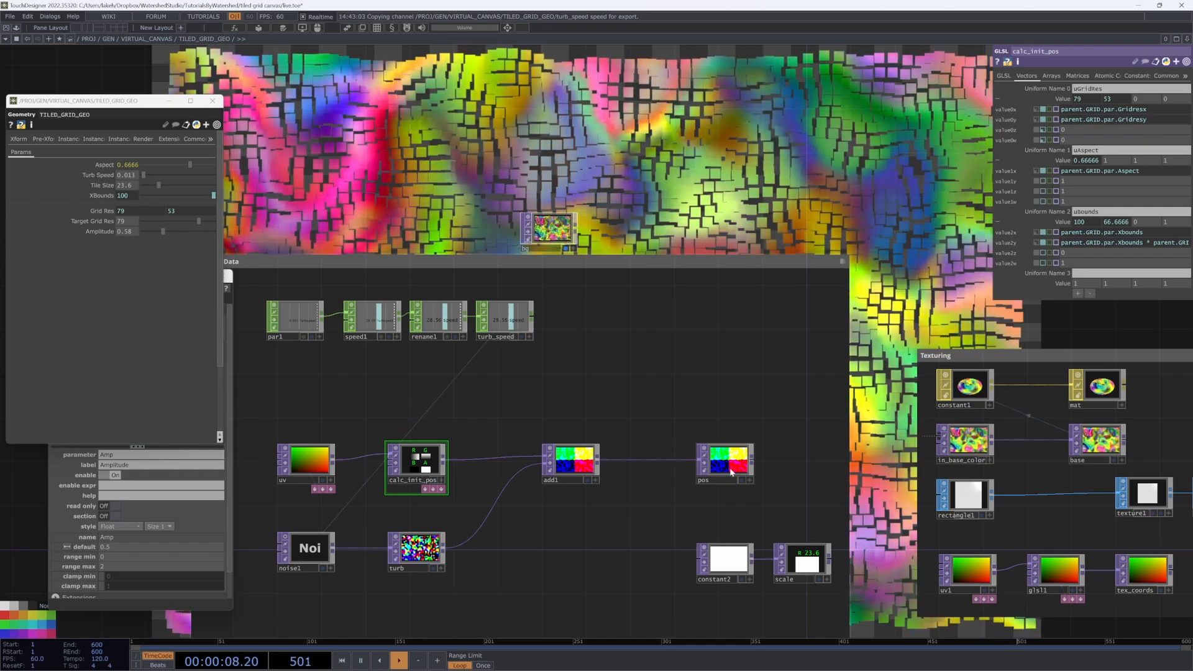
left_click_drag(729, 472, 772, 472)
Step: Insert a GLSL TOP, glsl2, into the add1–pos link and move constant2 and scale aside
right_click(666, 462)
left_click(686, 449)
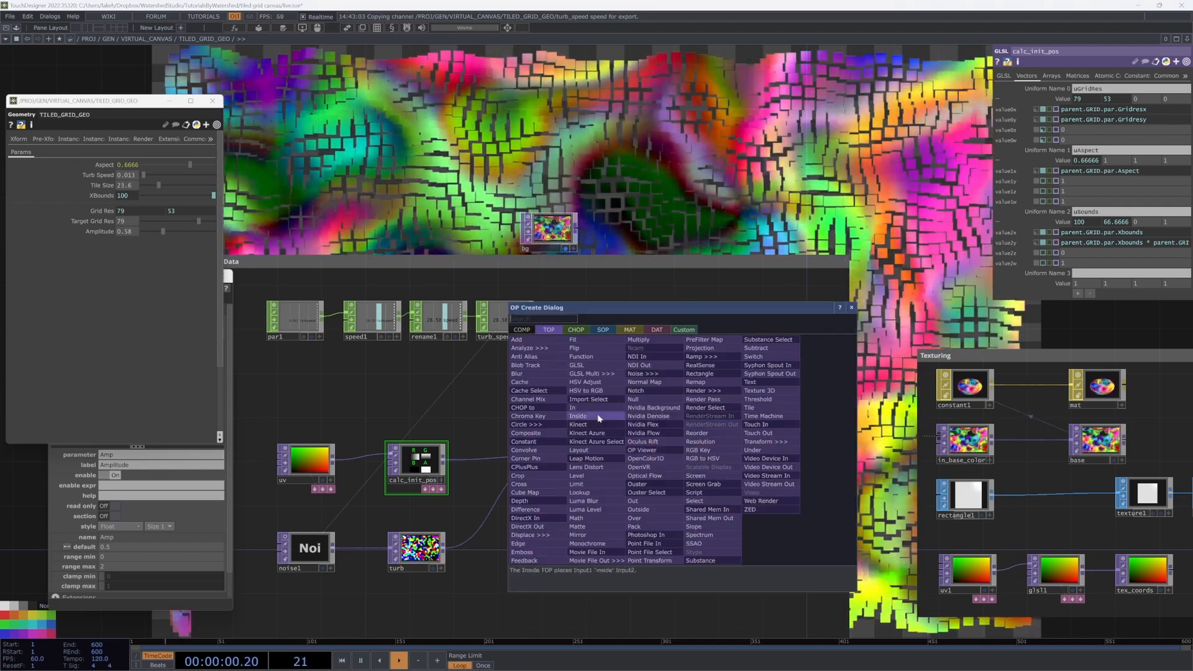
left_click(561, 354)
left_click(667, 458)
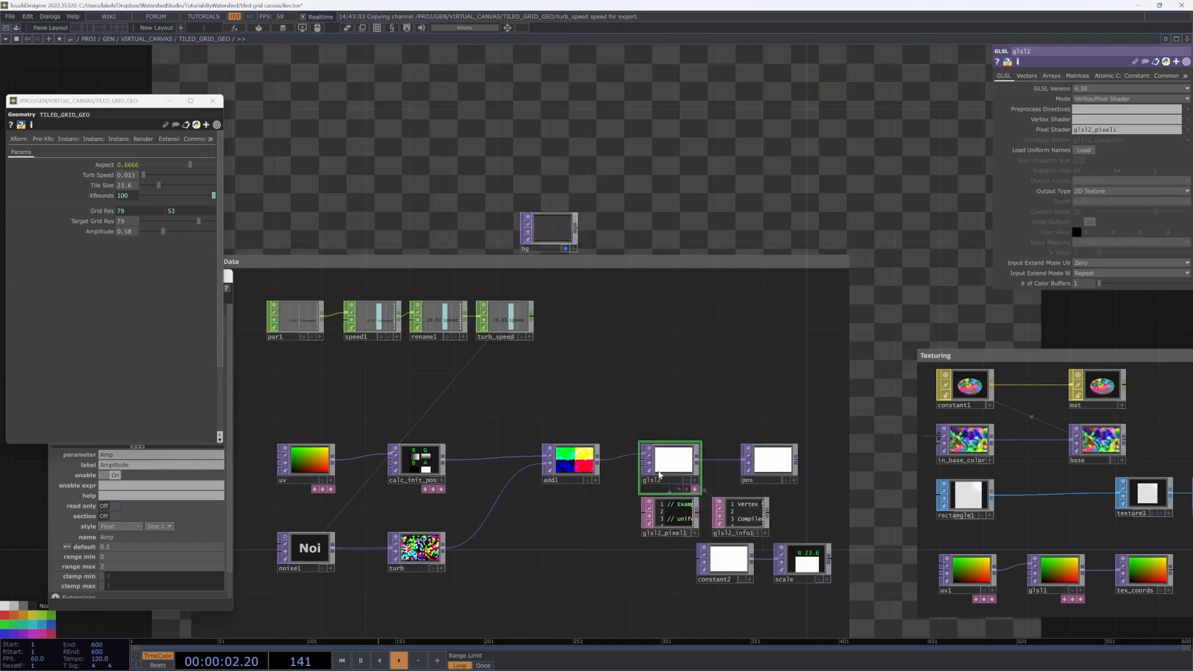
left_click_drag(755, 569, 769, 536)
right_click_drag(822, 582, 745, 531)
left_click_drag(746, 531, 711, 586)
left_click(694, 442)
Step: Give glsl2 a uDelta uniform with value 0.01666 and make room around add1
left_click(1026, 75)
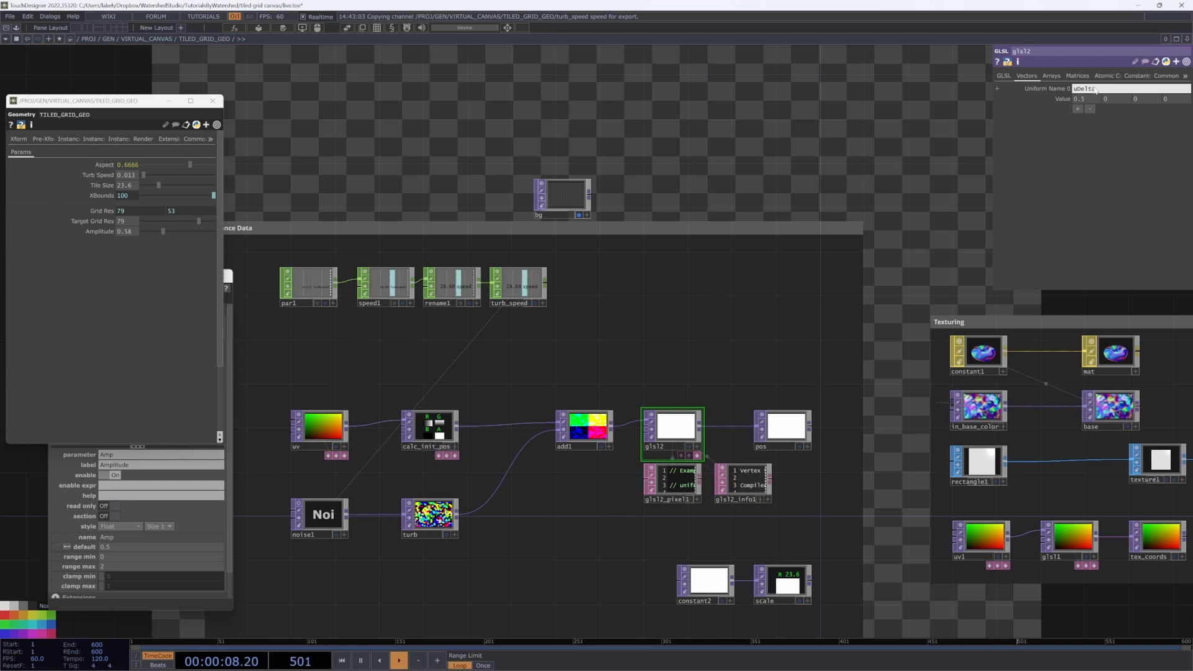
key("Tab")
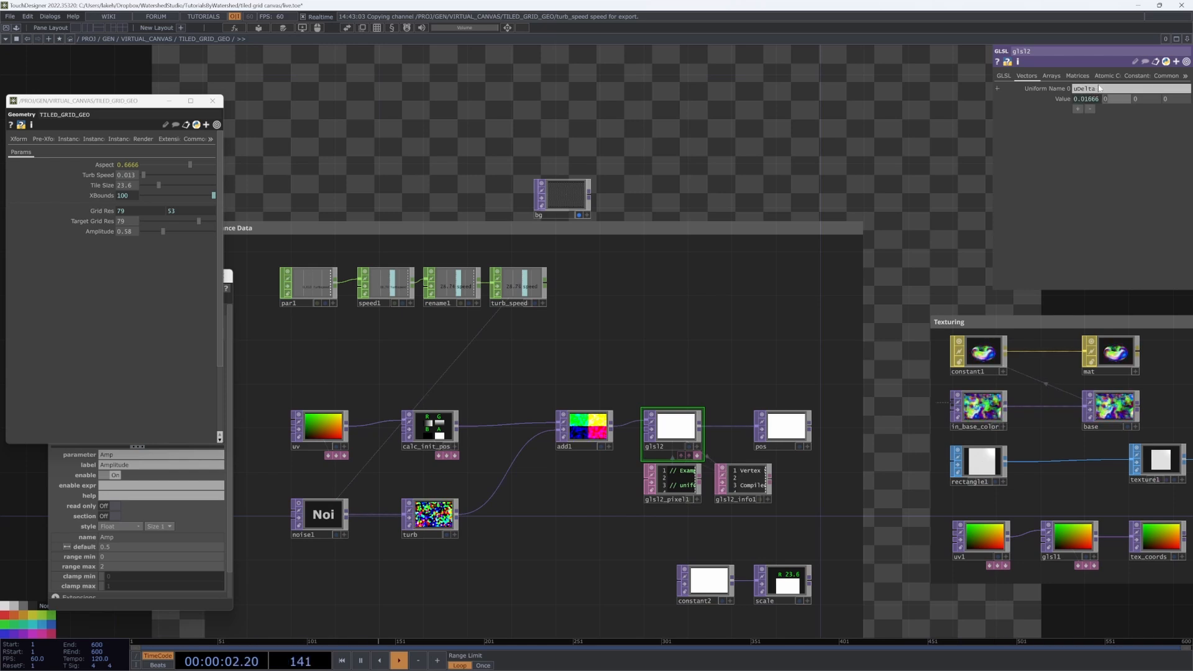
key("alt+Tab")
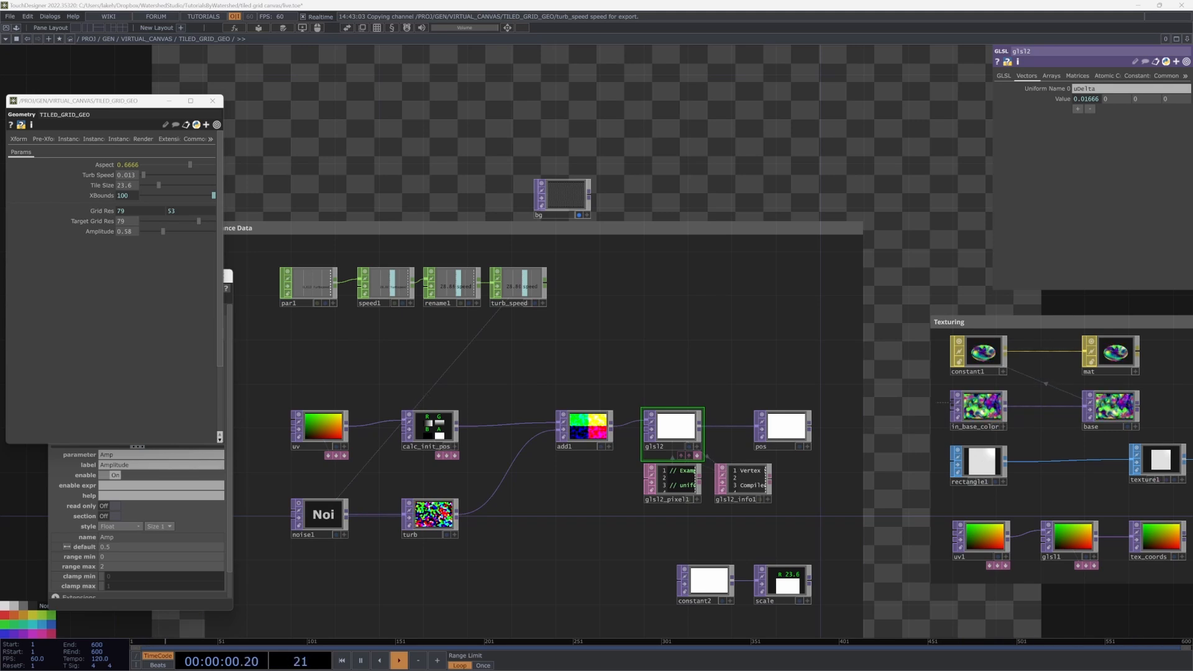
left_click_drag(582, 479, 634, 477)
left_click_drag(632, 434, 600, 479)
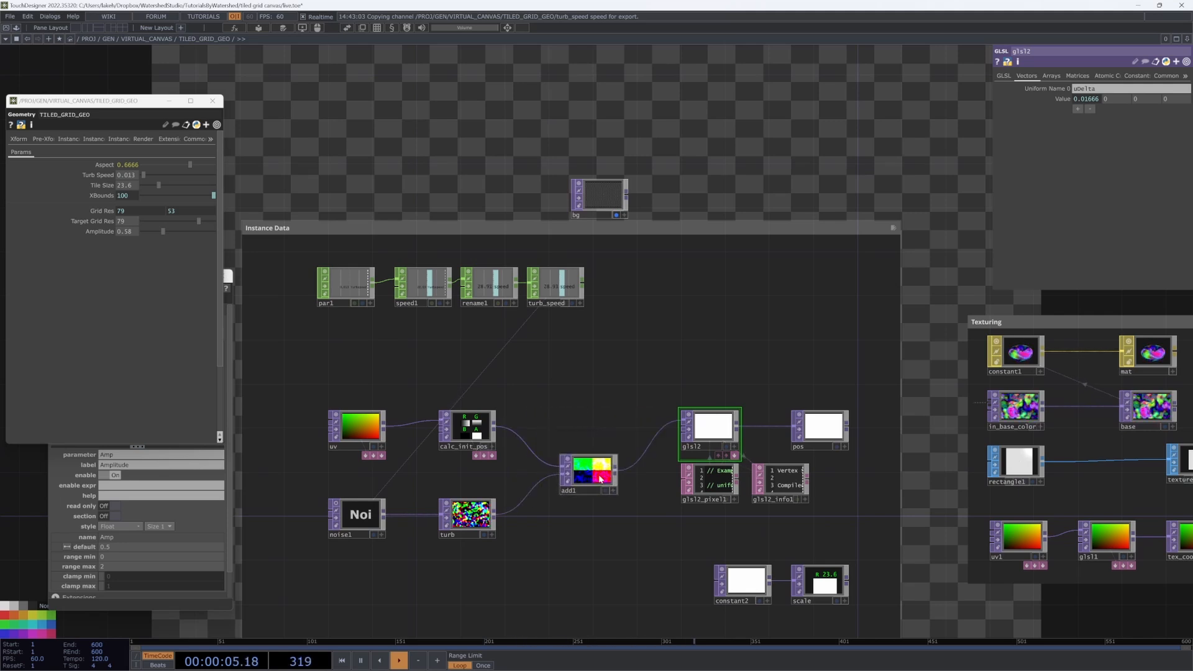
Step: Add a Feedback TOP fed by calc_init_pos and wire it into glsl2
right_click(493, 429)
left_click(371, 466)
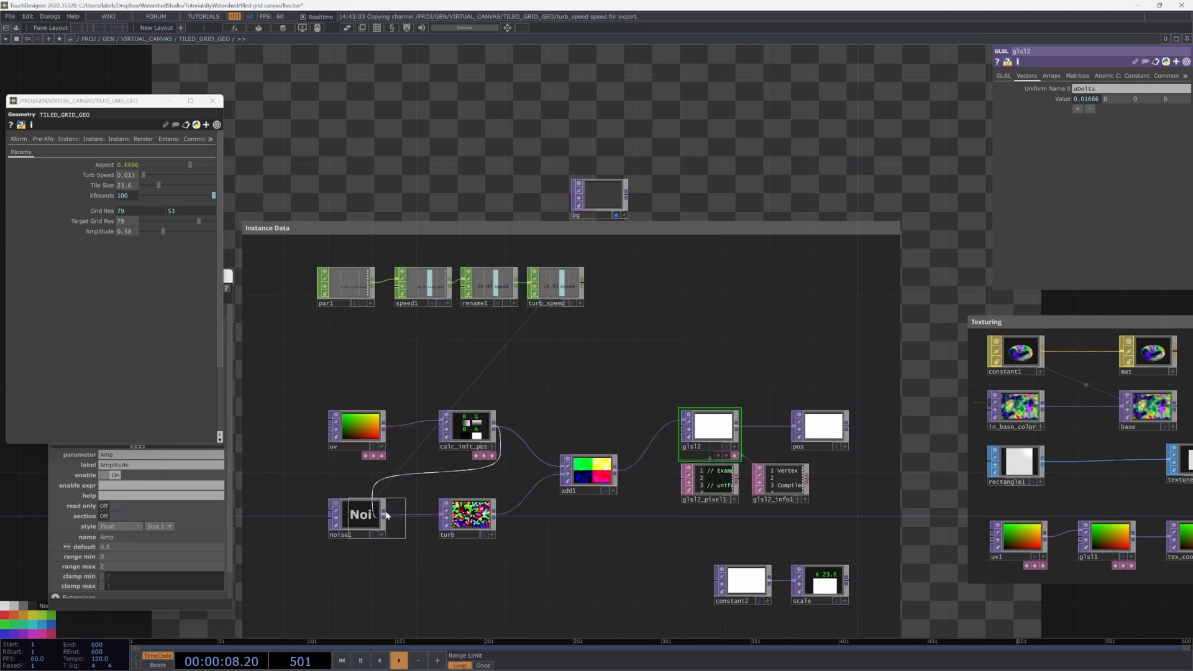
left_click(590, 403)
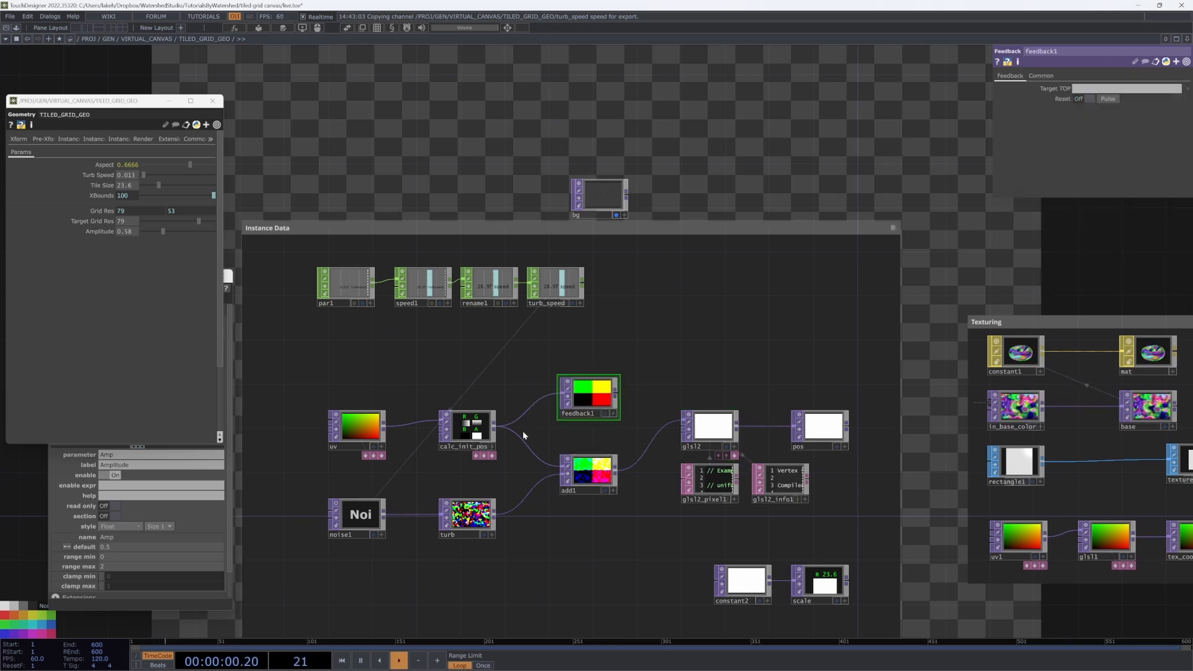
left_click_drag(496, 427, 622, 420)
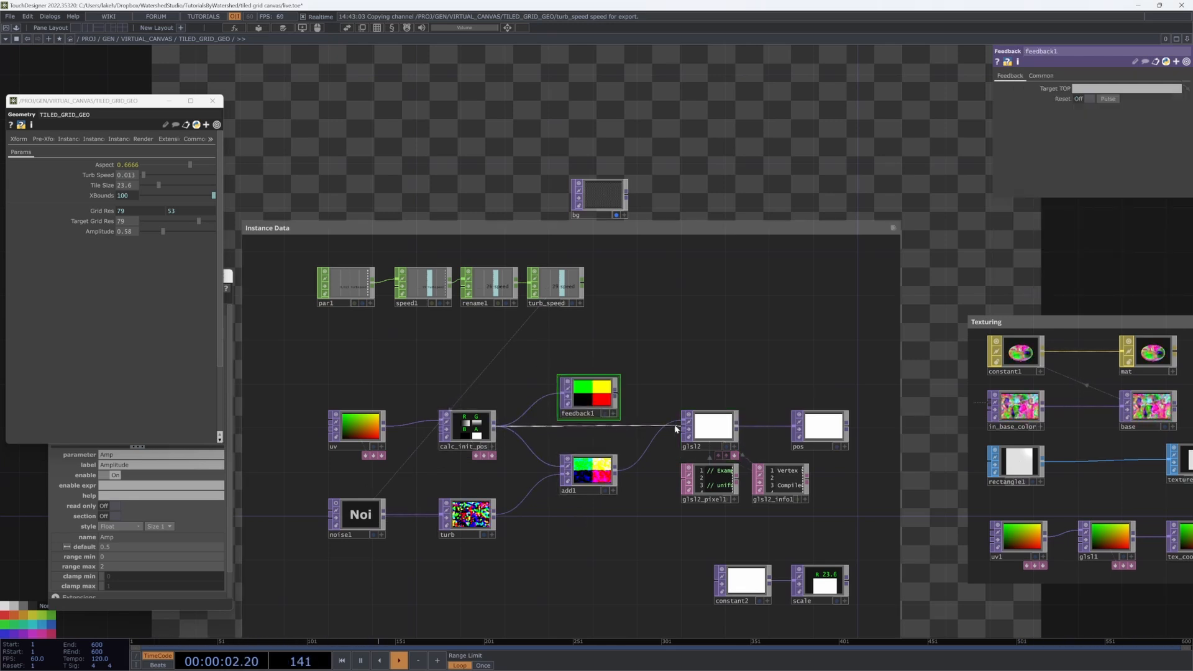
left_click_drag(617, 394, 672, 417)
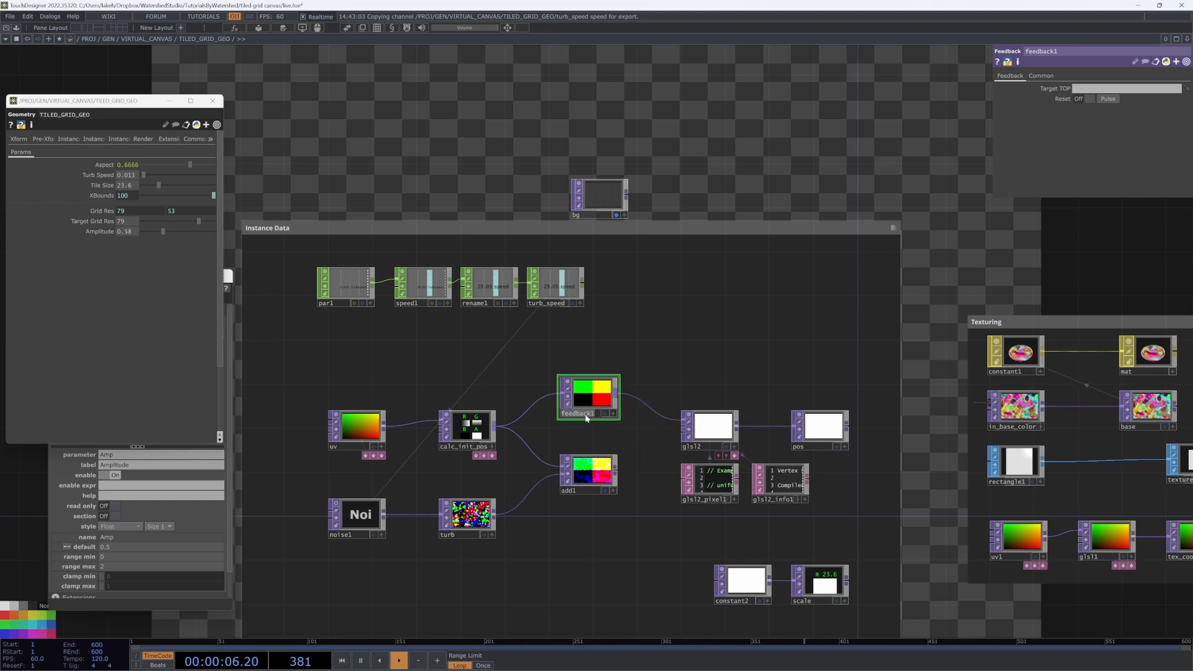
left_click_drag(710, 429, 694, 430)
Step: Add null1 after glsl2 and make it the feedback operator's Target TOP
right_click(716, 429)
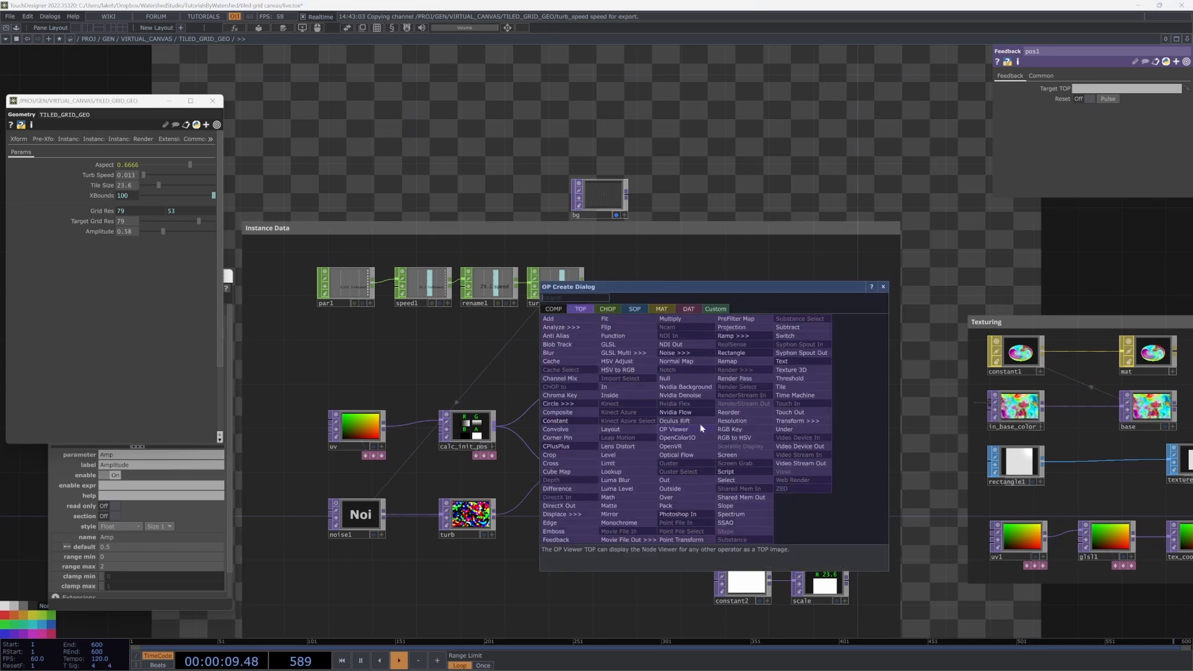
left_click(668, 376)
left_click(771, 390)
mouse_move(770, 390)
left_mouse_down()
mouse_move(606, 398)
mouse_move(758, 388)
left_mouse_up()
left_click_drag(814, 428, 847, 427)
left_click_drag(765, 393, 777, 392)
left_click_drag(589, 426, 631, 416)
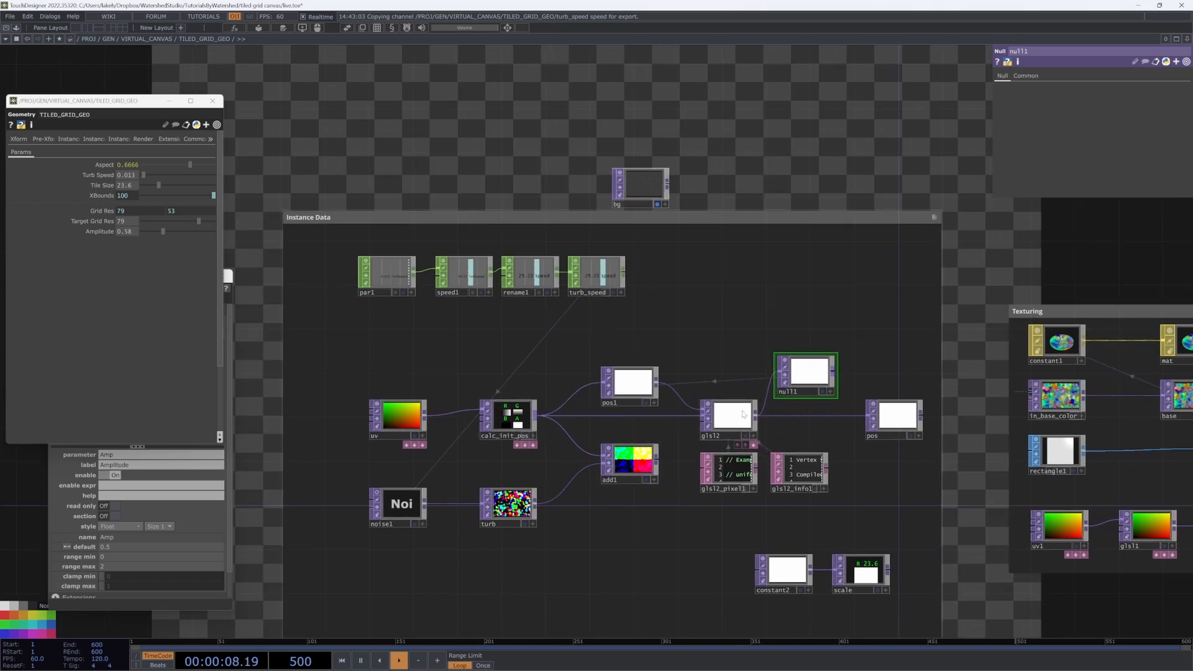
Step: Rename add1 to vel and glsl2 to tile_sim
left_click(618, 479)
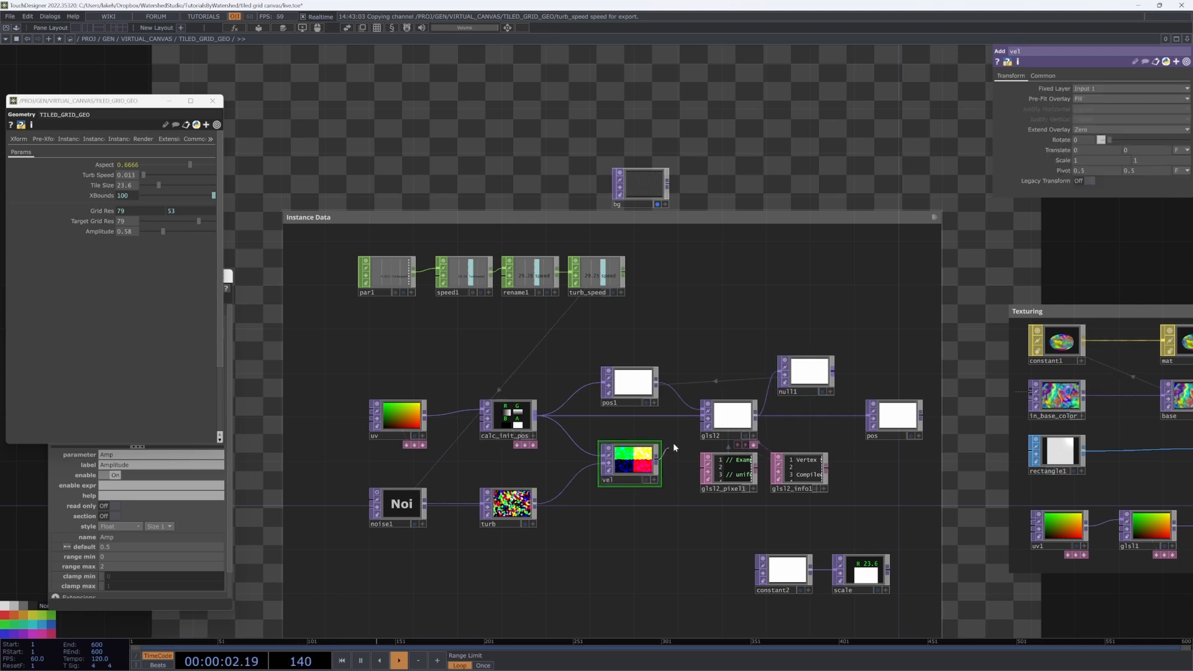
left_click(718, 437)
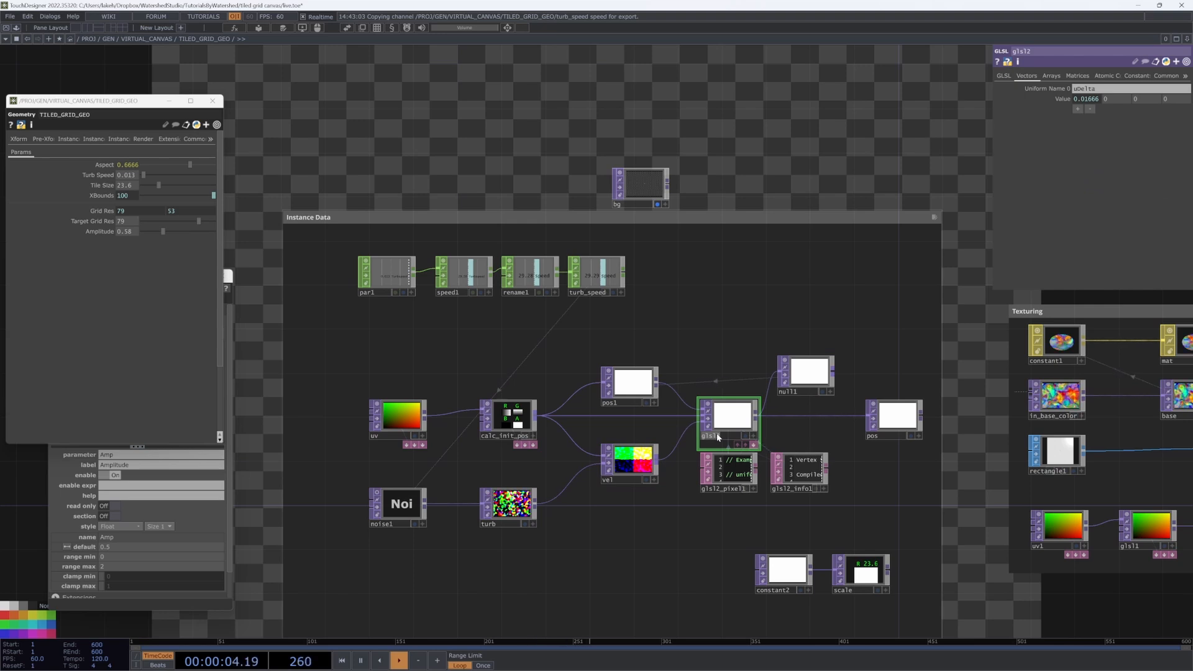
type("tile_sim")
key("Return")
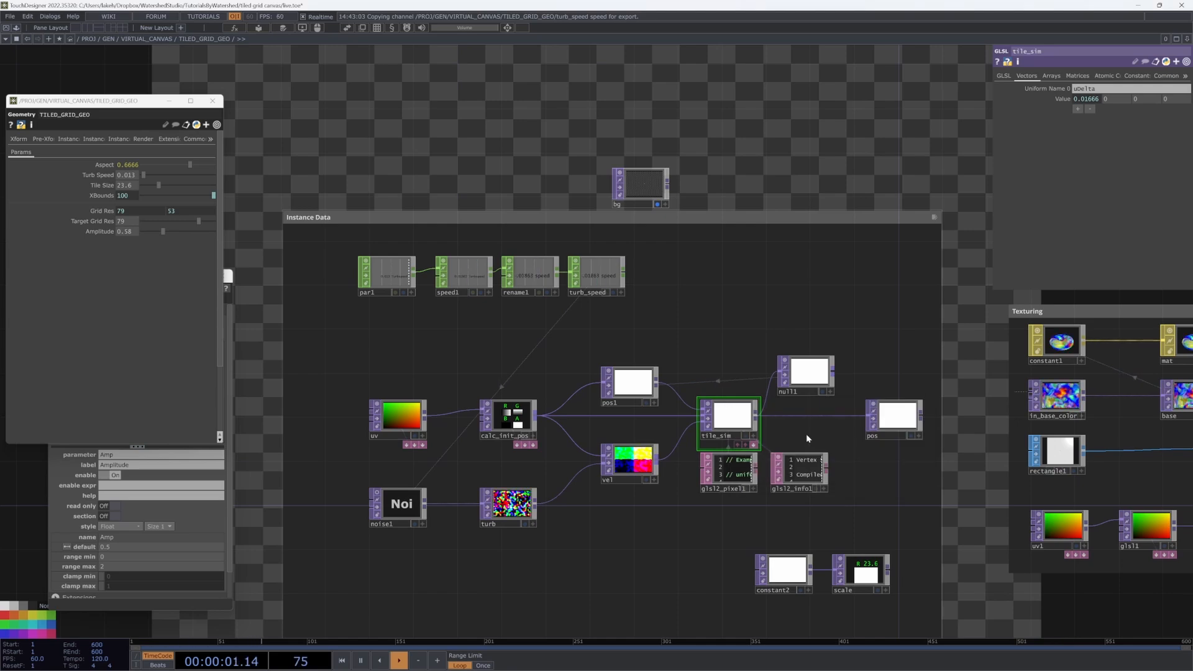
scroll(571, 435, "up", 2)
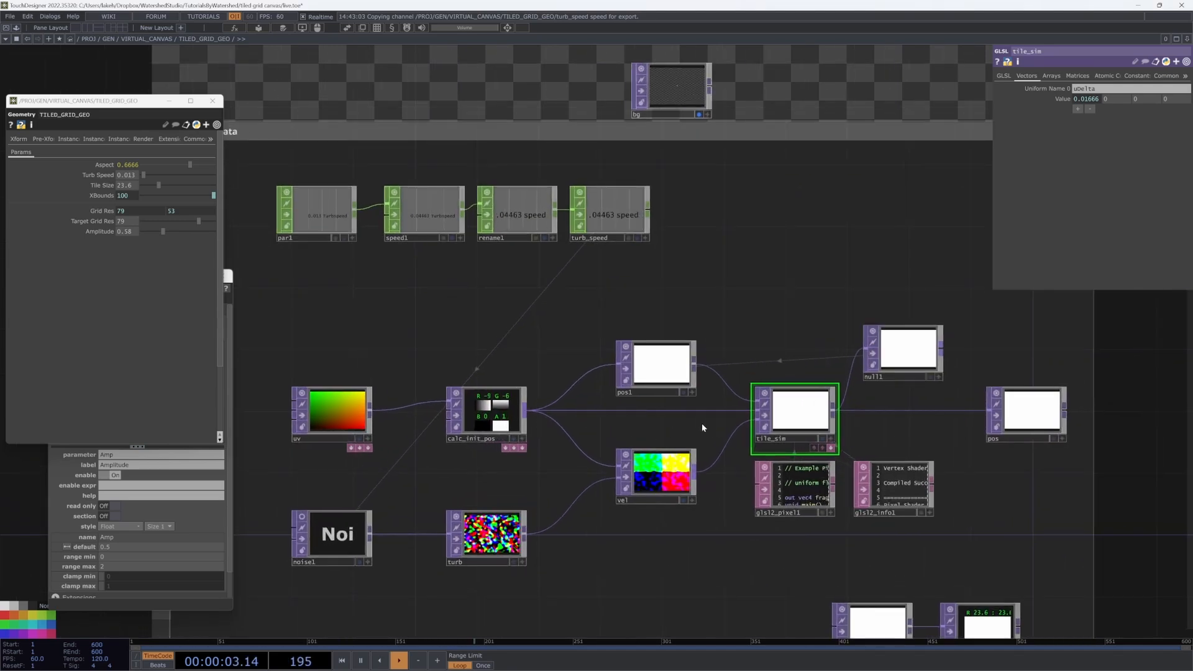
left_click(795, 491)
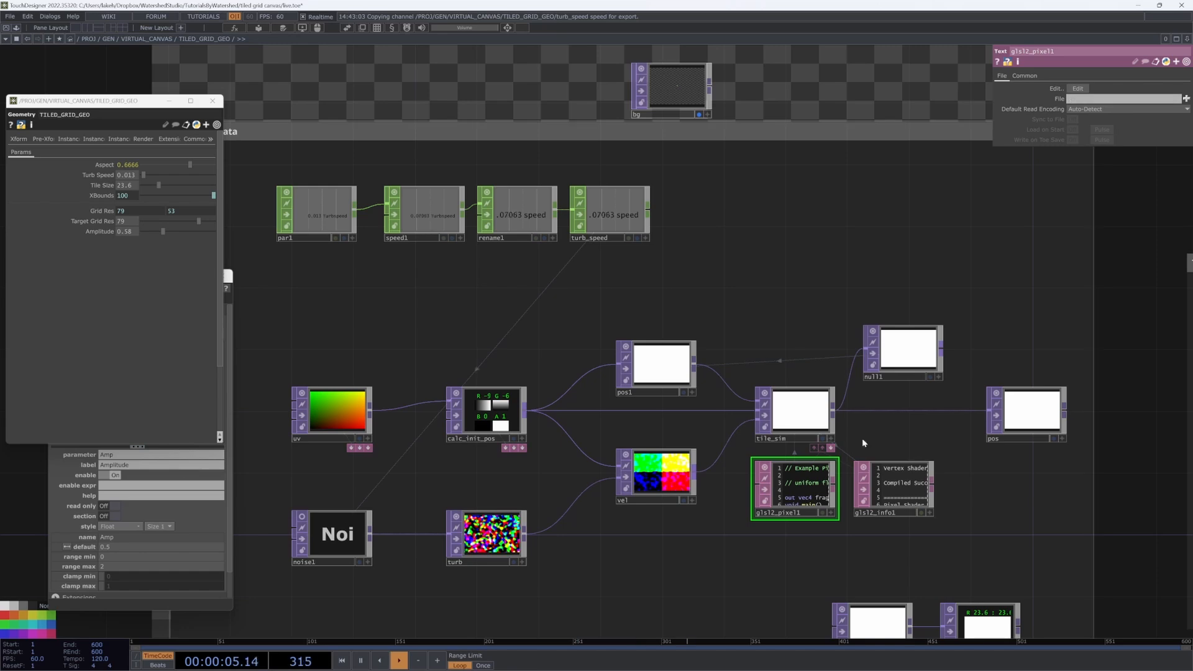
Step: Add '#define POS 0' and '#define INIT 1' below the uDelta uniform in the pixel shader
scroll(817, 518, "up", 3)
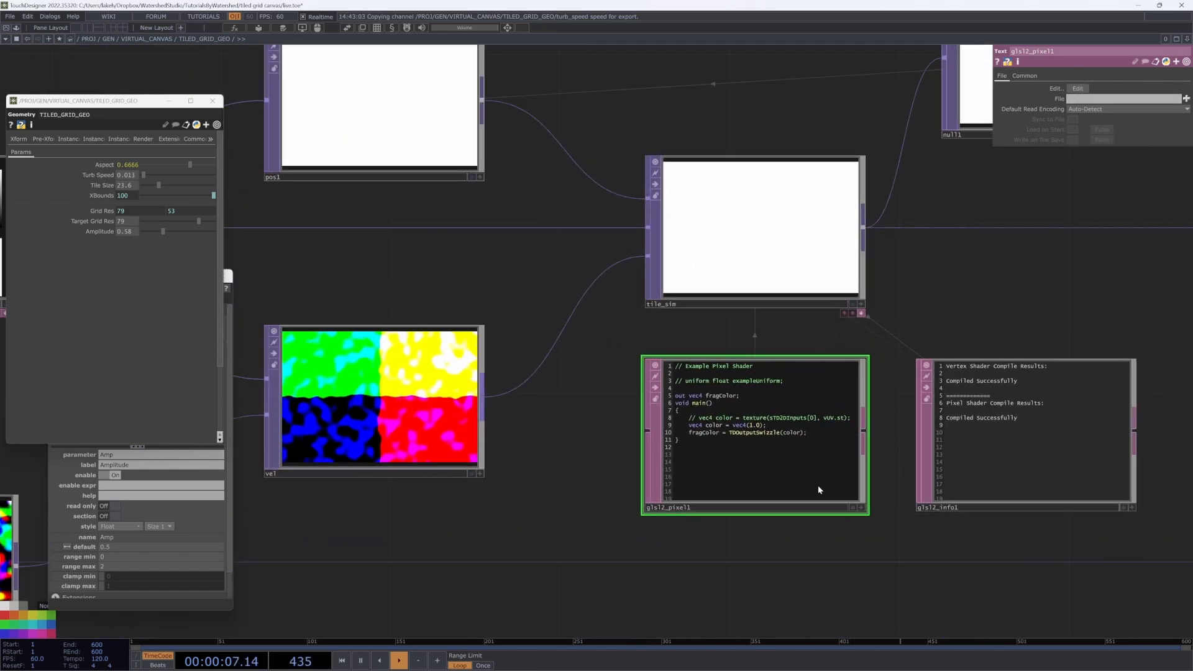
scroll(818, 490, "up", 1)
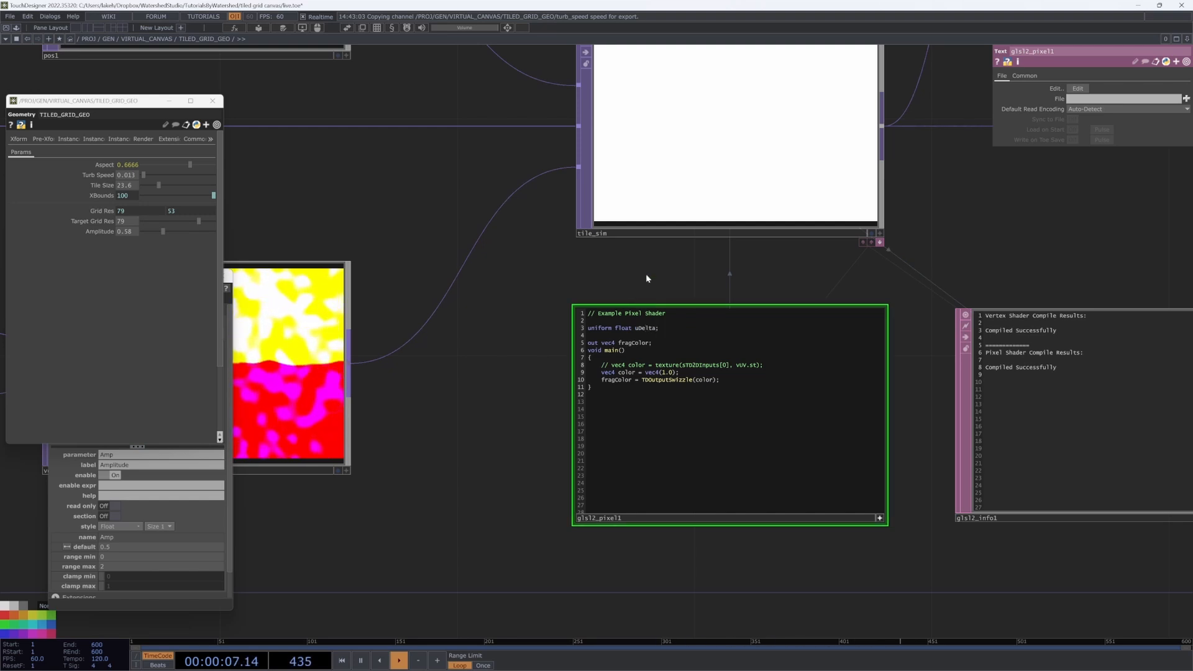
left_click_drag(600, 365, 637, 372)
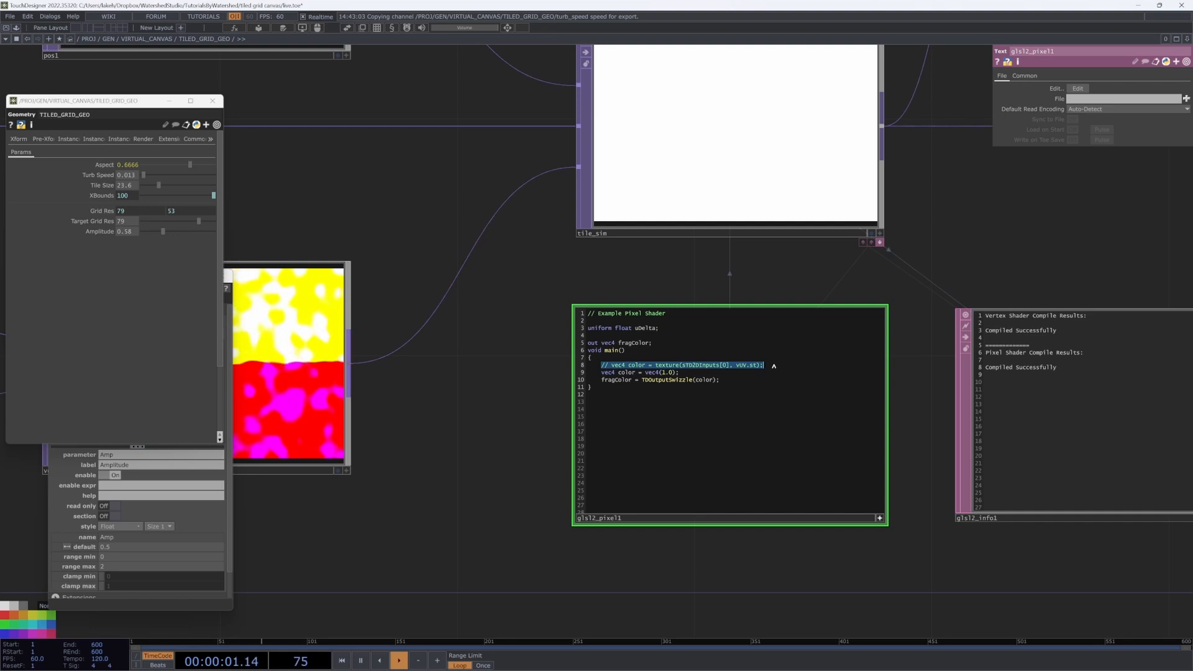
left_click(662, 344)
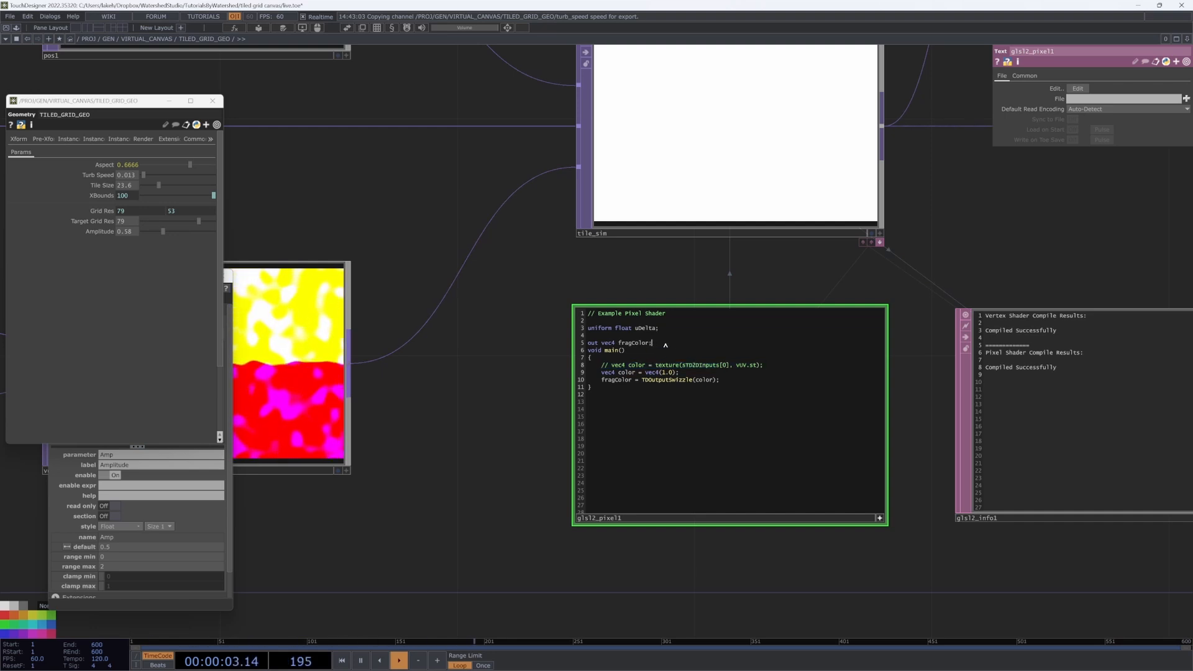
left_click(688, 332)
key("Return")
key("Return")
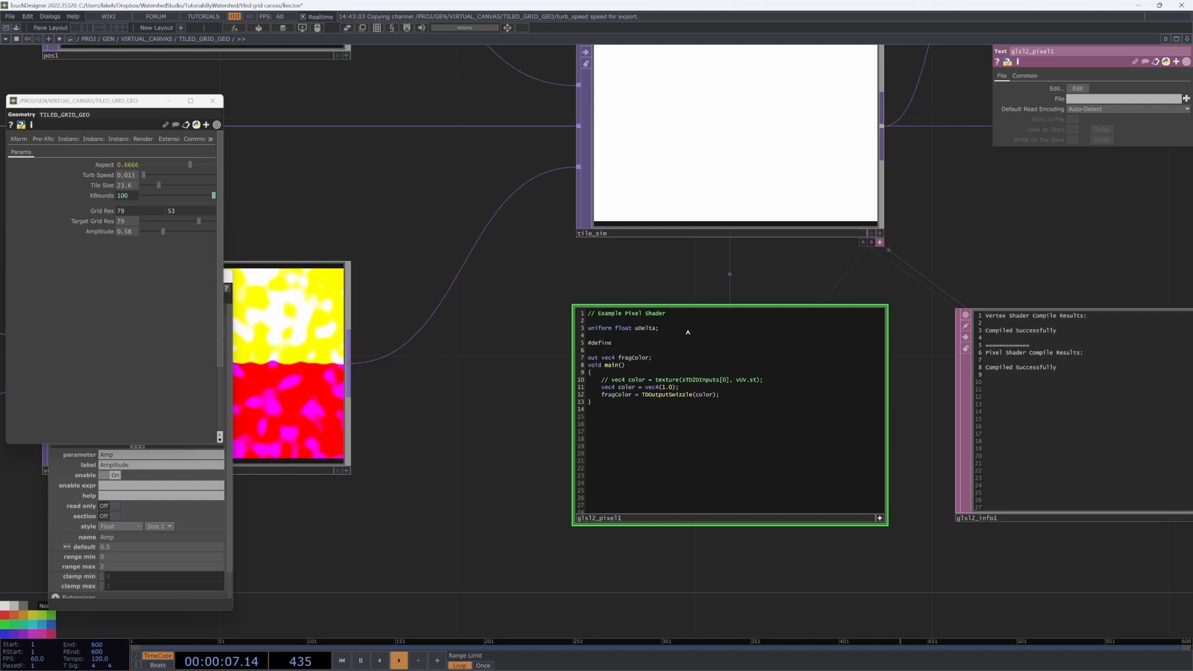
type("#define POS 0")
key("Return")
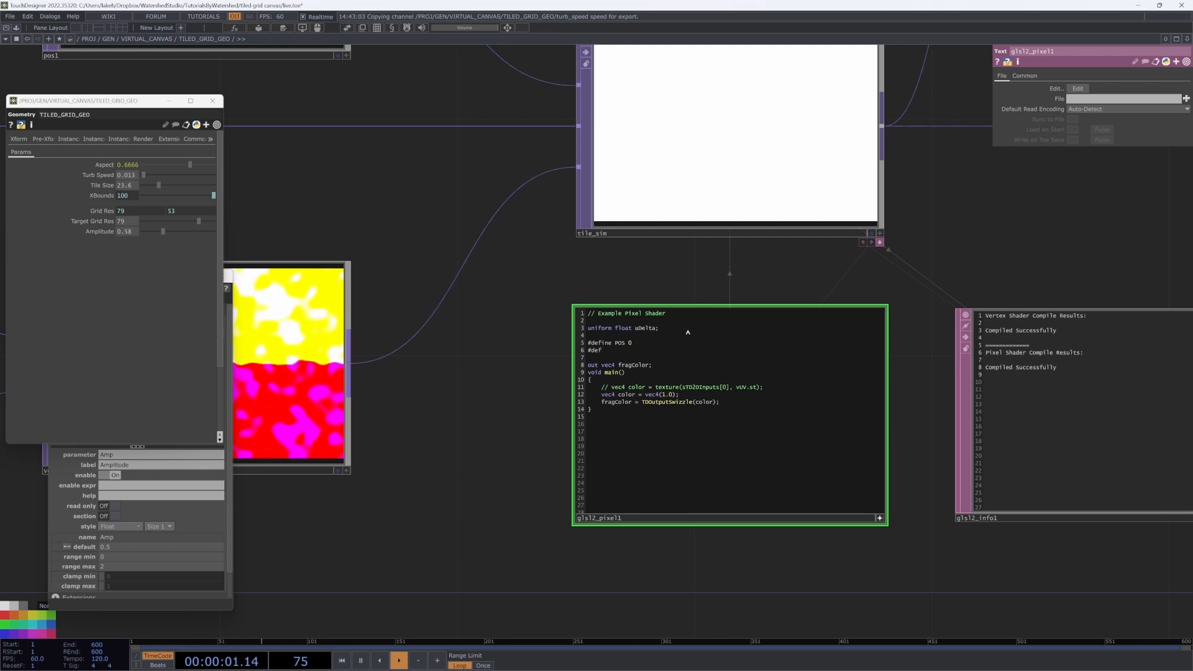
type("#define INIT 1")
key("Return")
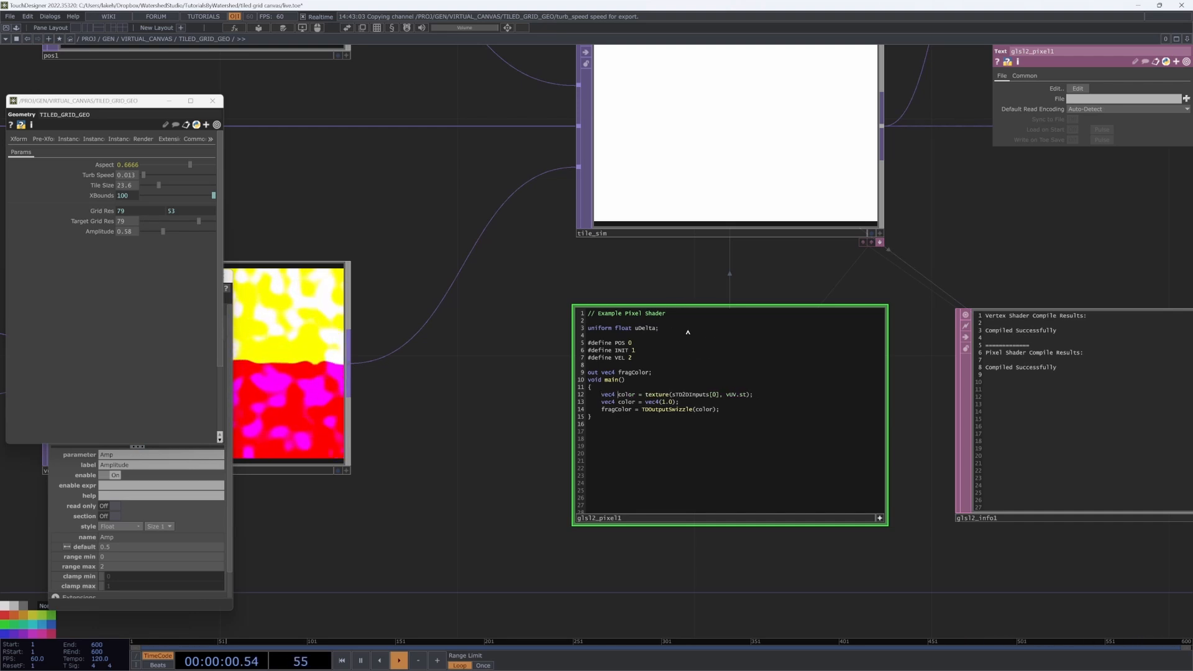
Step: Read pos from sTD2DInputs[POS] and duplicate that line as init reading from [INIT]
key("Right")
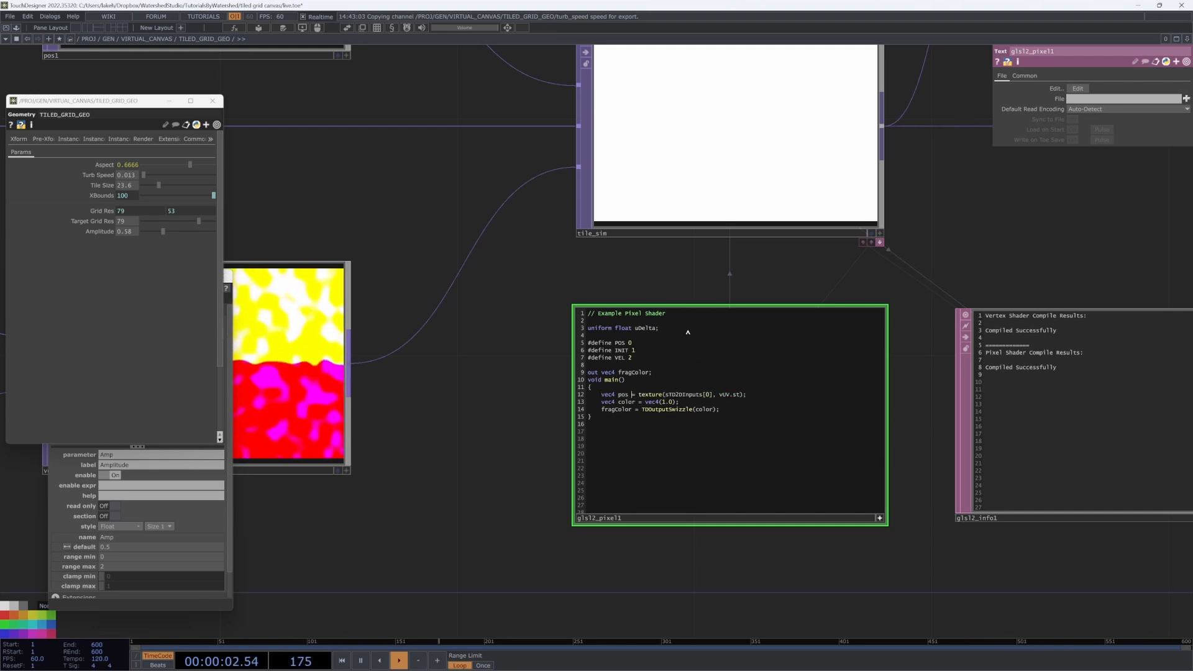
double_click(707, 394)
type("POS")
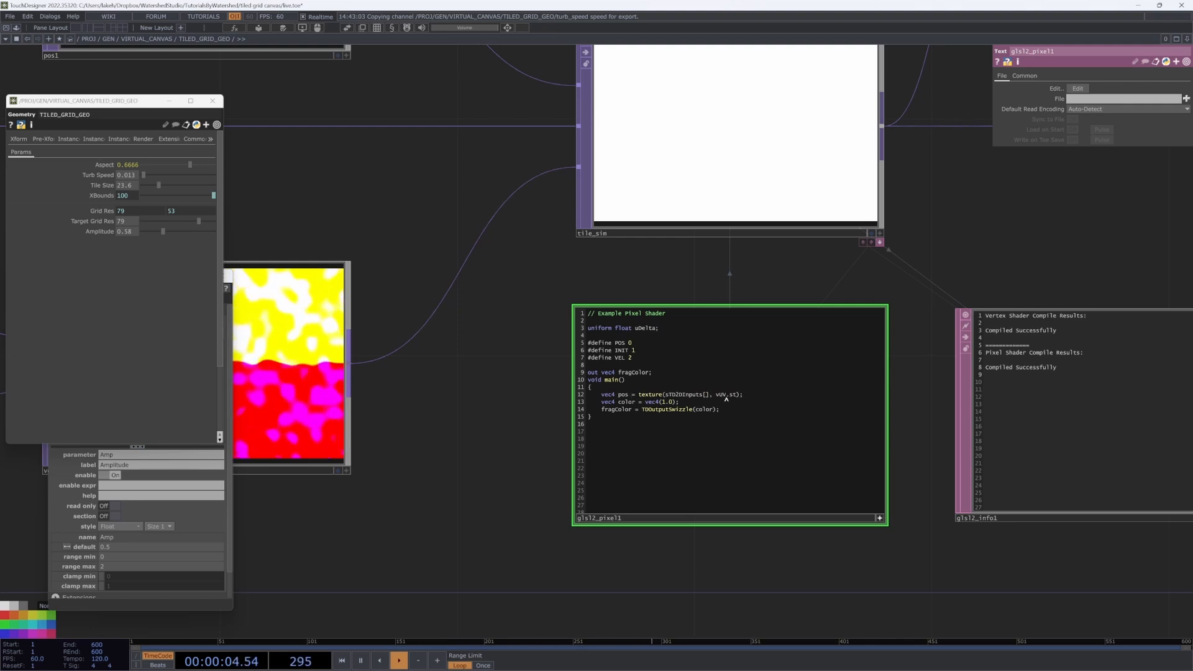
left_click_drag(753, 394, 601, 395)
key("ctrl+c")
left_click_drag(680, 403, 600, 402)
key("ctrl+v")
double_click(623, 402)
type("init")
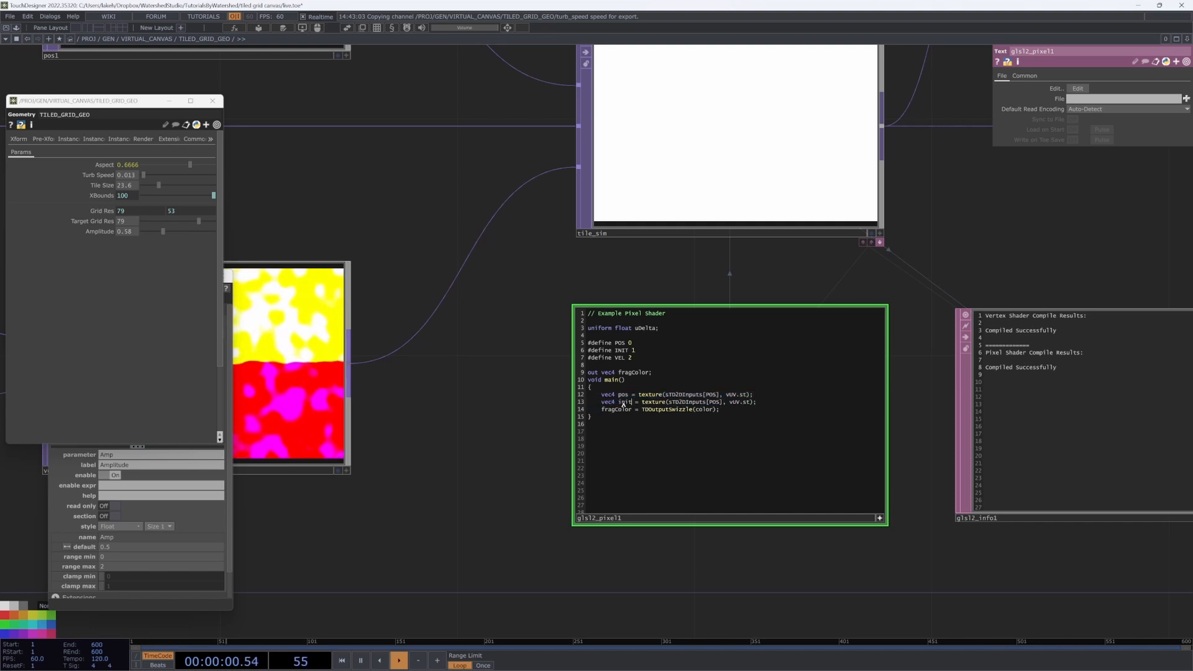
double_click(718, 403)
type("INIT")
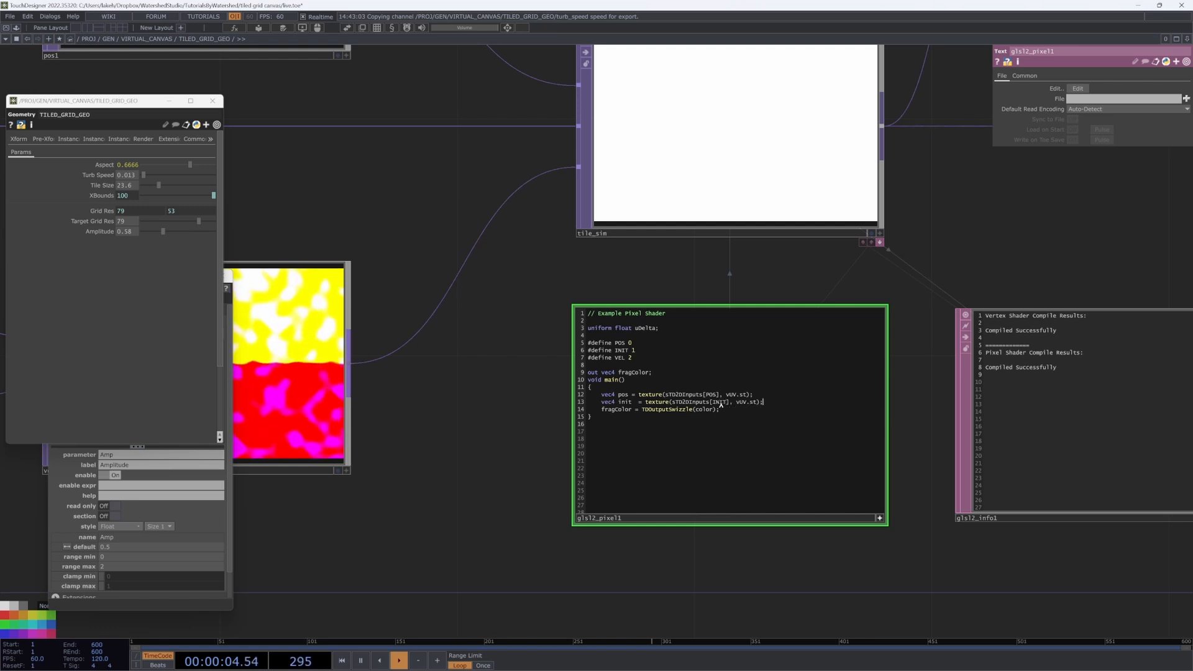
Step: Add init.z = 0; and read vec3 vel from sTD2DInputs[VEL] as .rgb
key("Return")
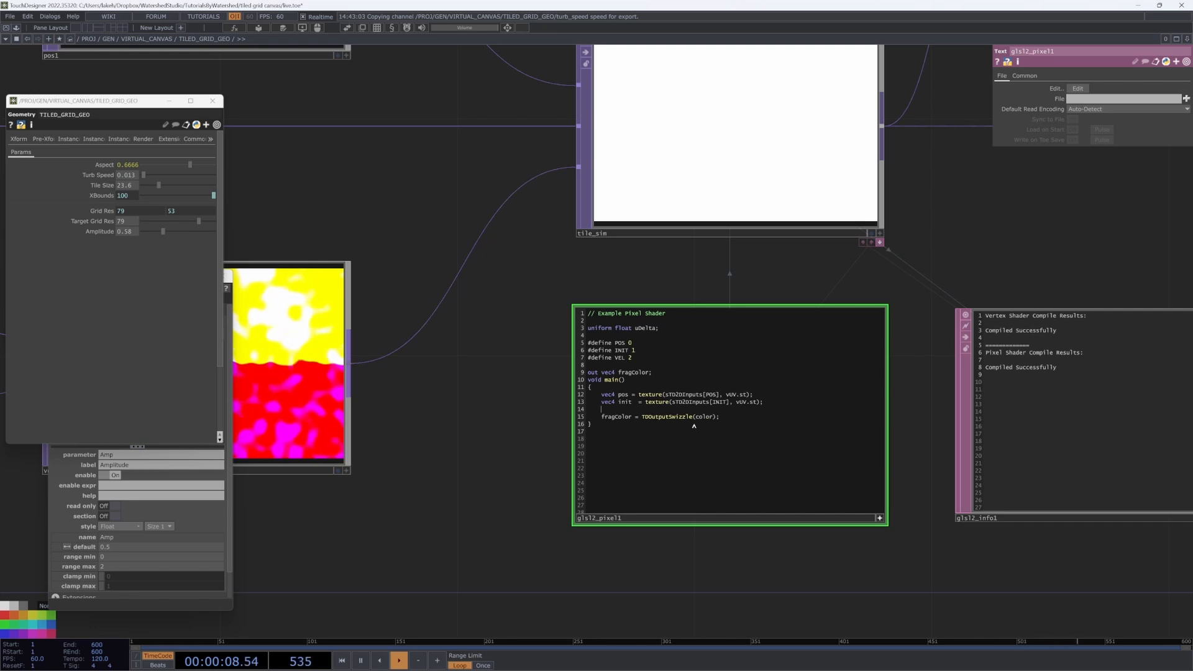
type("init")
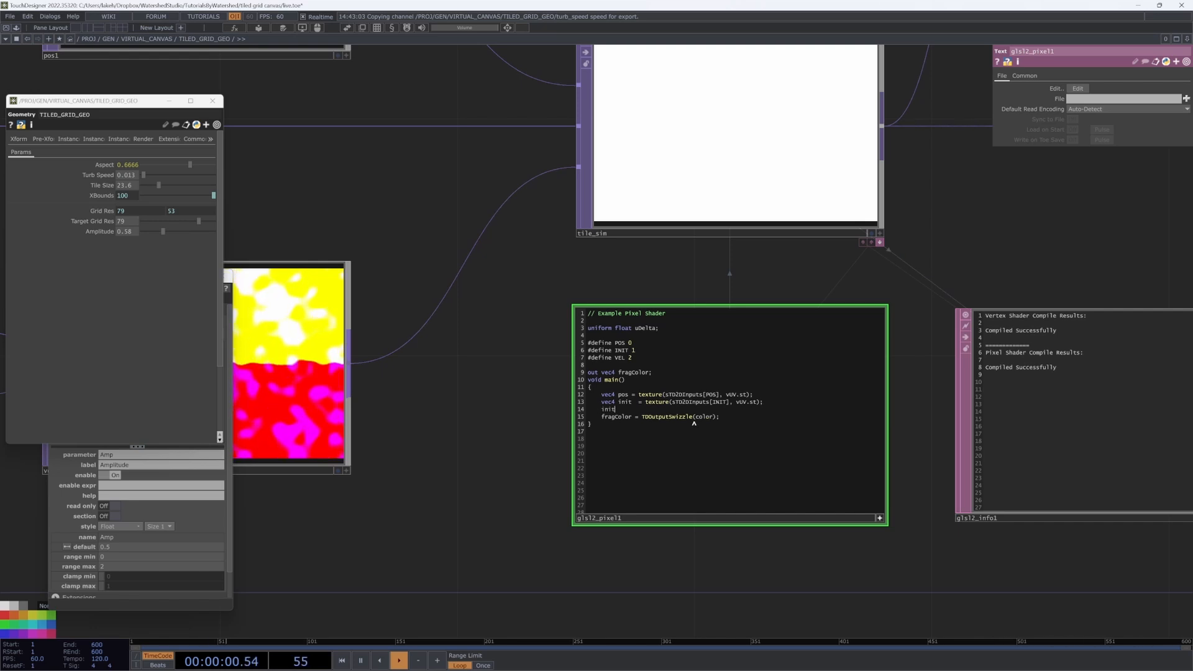
type(".z = 0;")
key("Return")
key("Return")
key("Return")
key("Up")
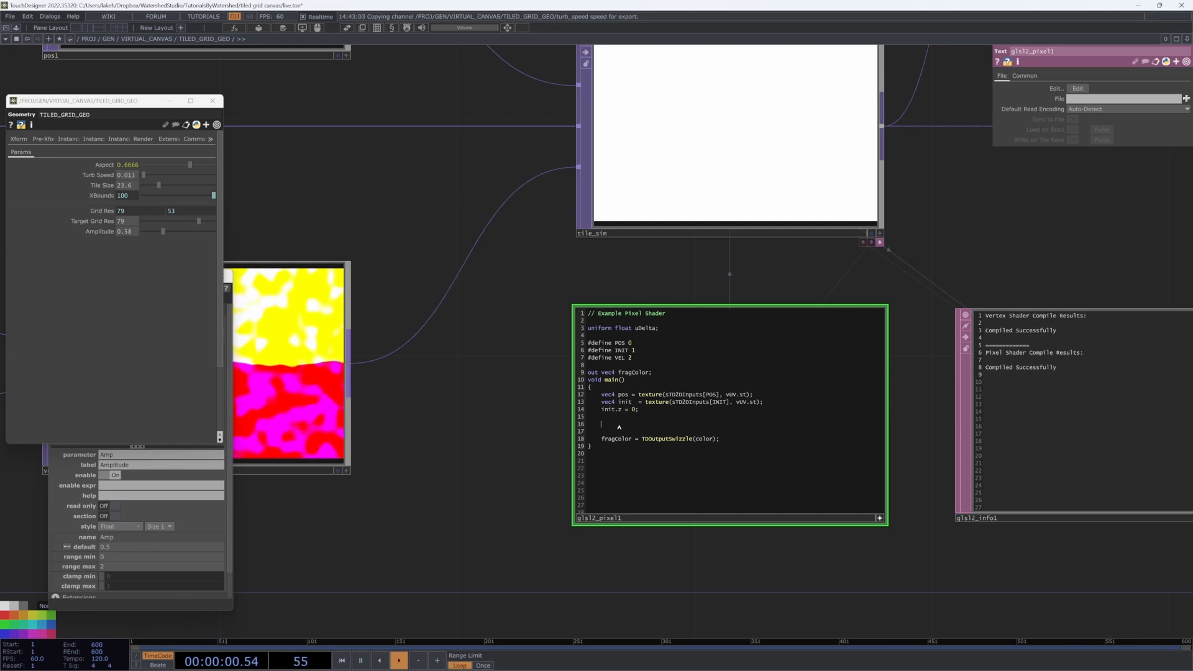
type("vec3")
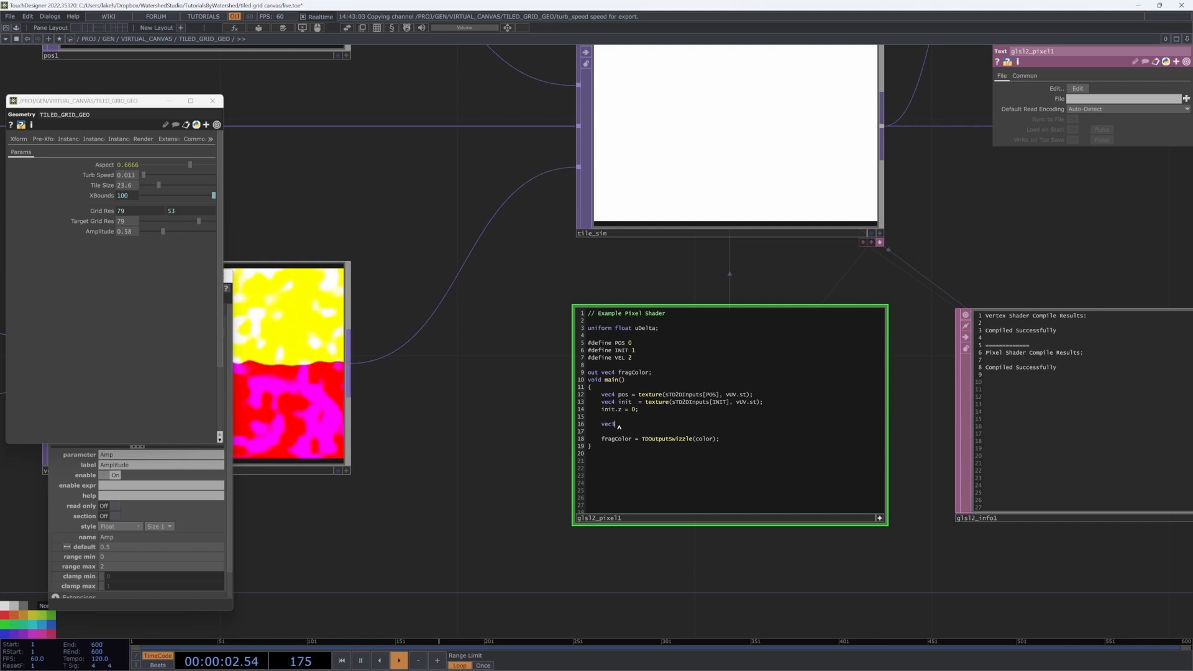
type(" vel =")
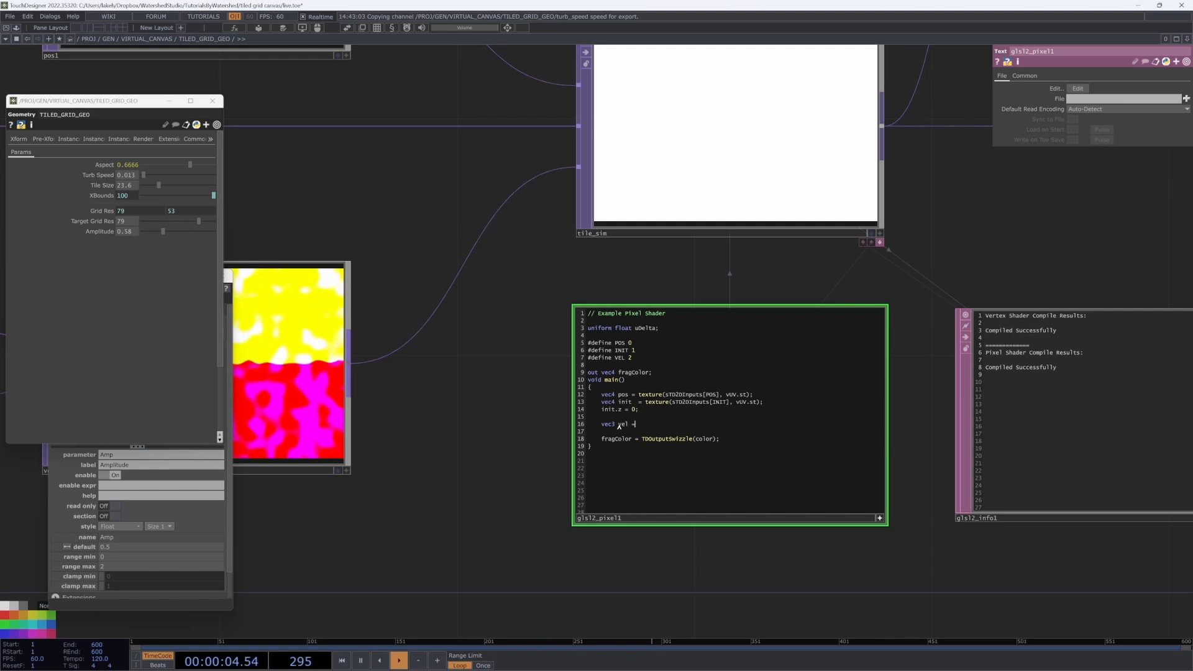
type(" texture(s")
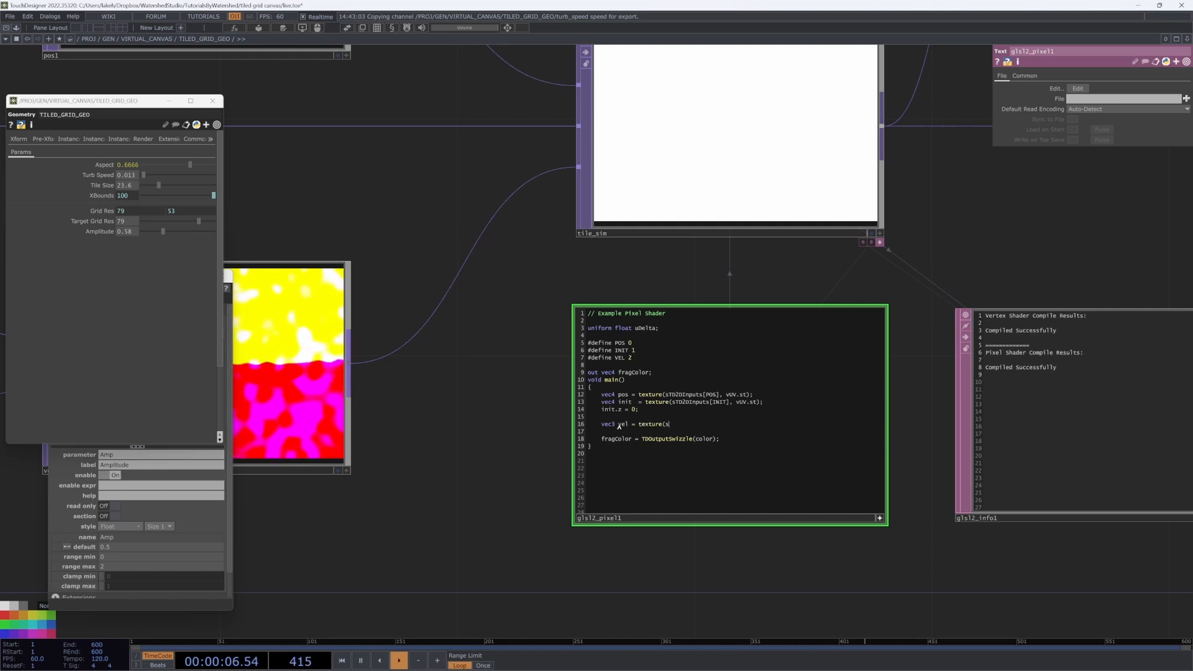
type("TD2D")
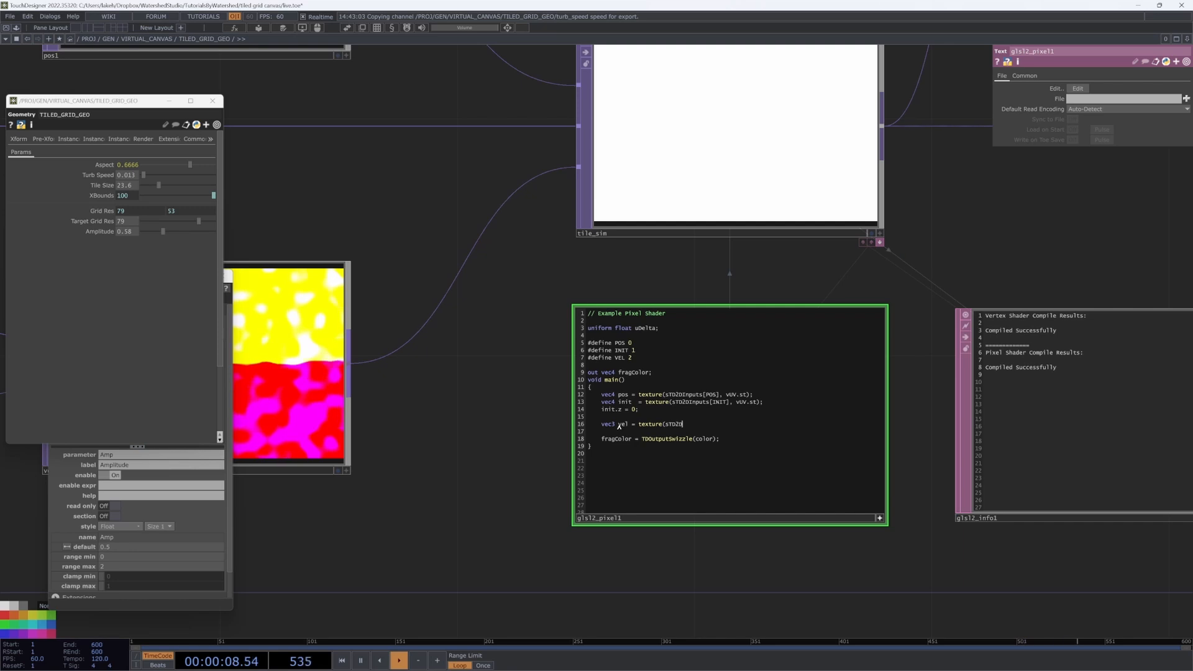
type("Inputs[0]")
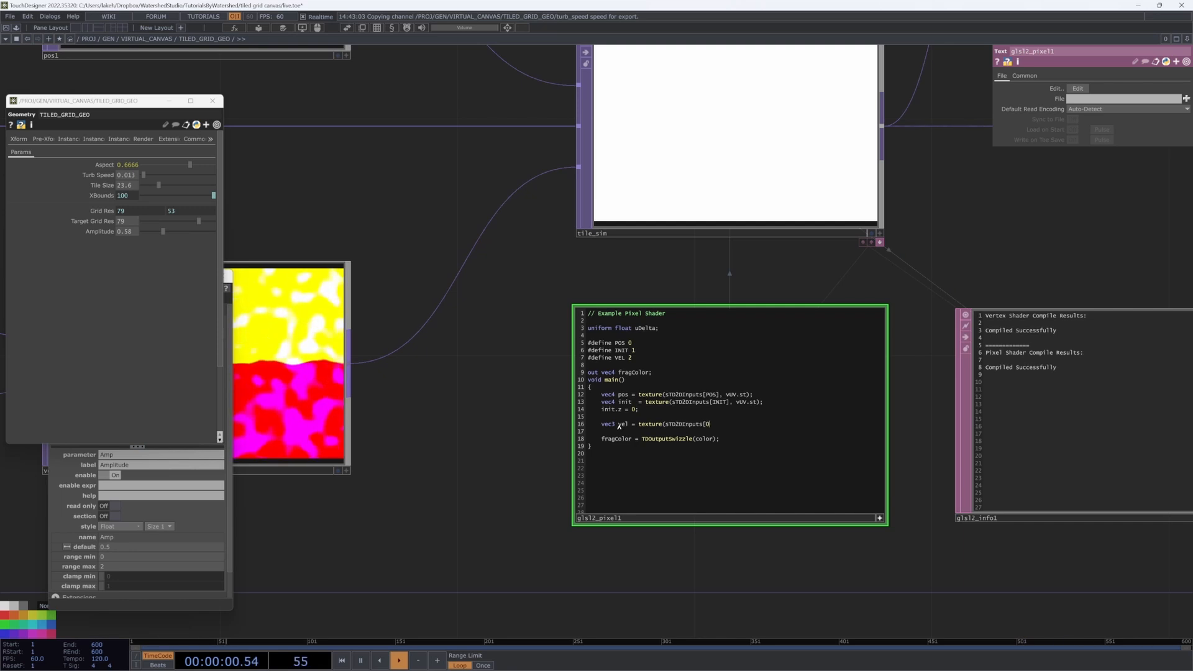
key("BackSpace")
key("BackSpace")
type("VEL], vUV.st).rgb;")
Step: Declare a force vector initialised to vel on the next line
key("Return")
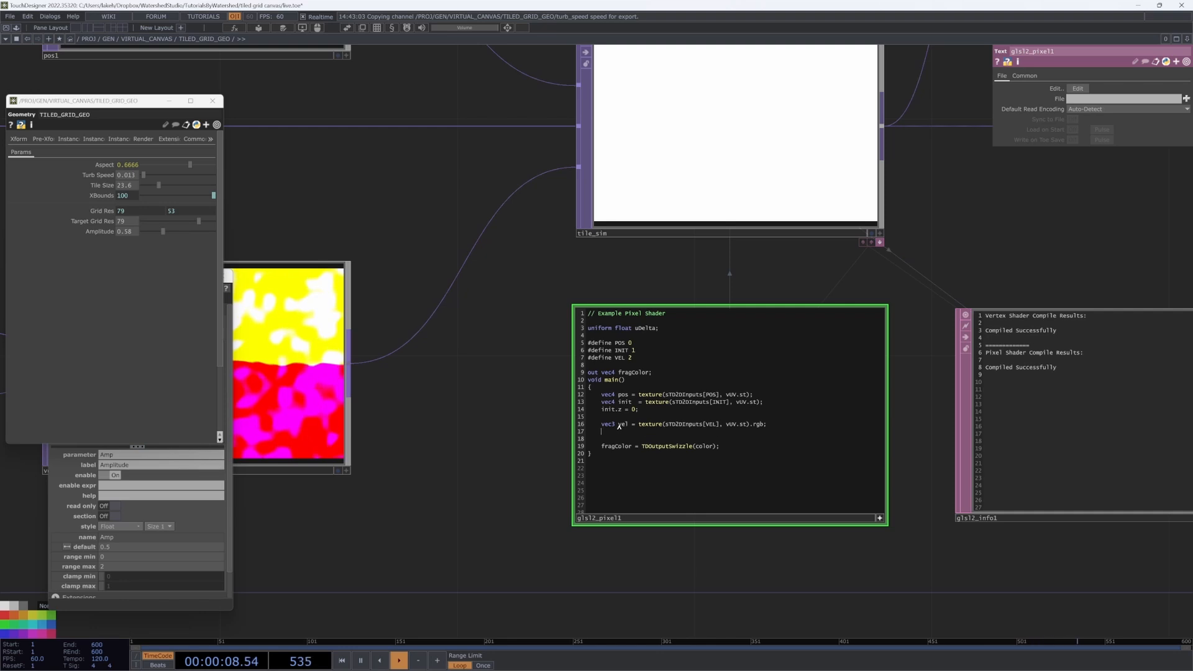
type("vec2")
type(" force = vec")
key("BackSpace")
type("l;")
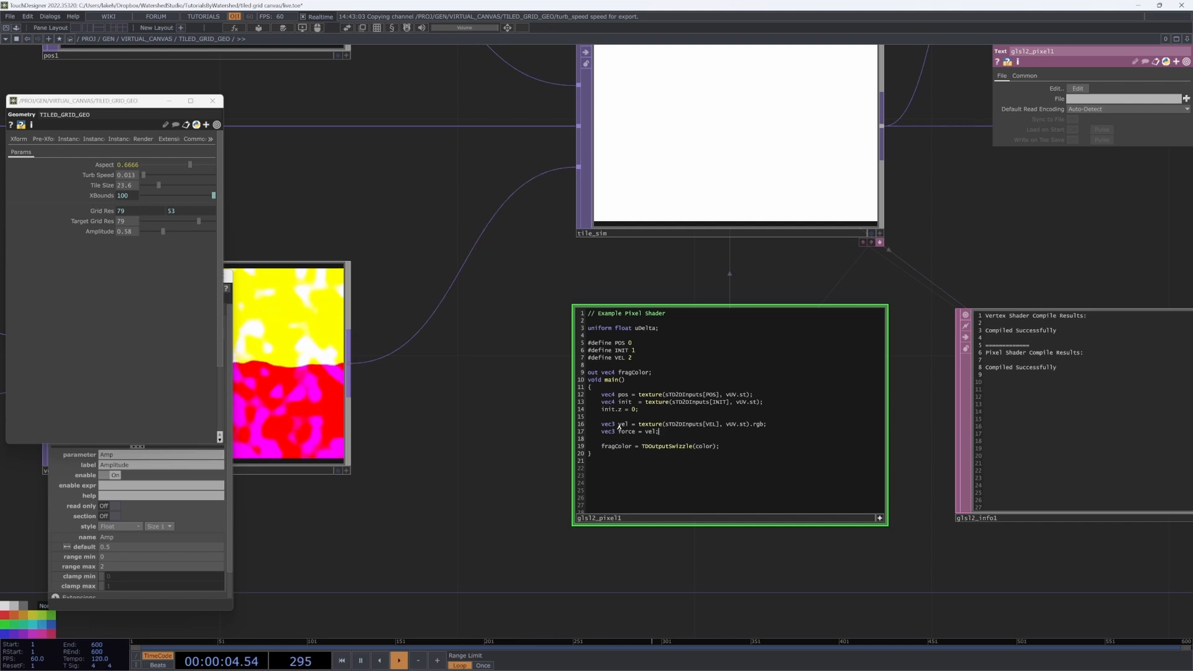
key("Left")
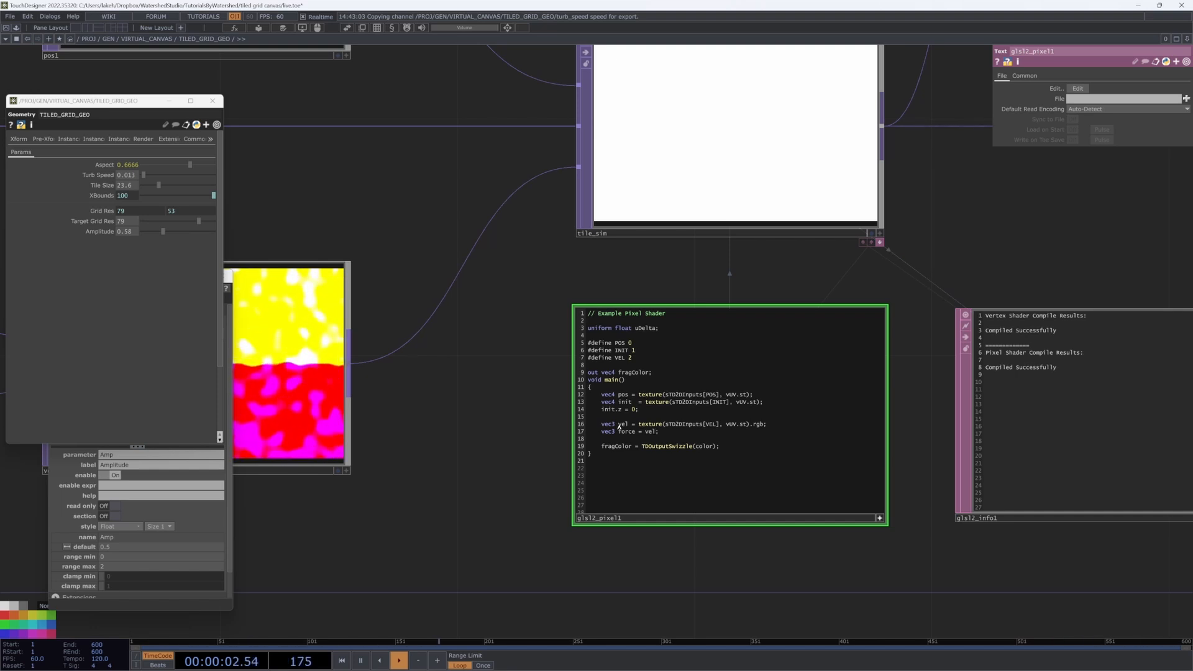
key("Up")
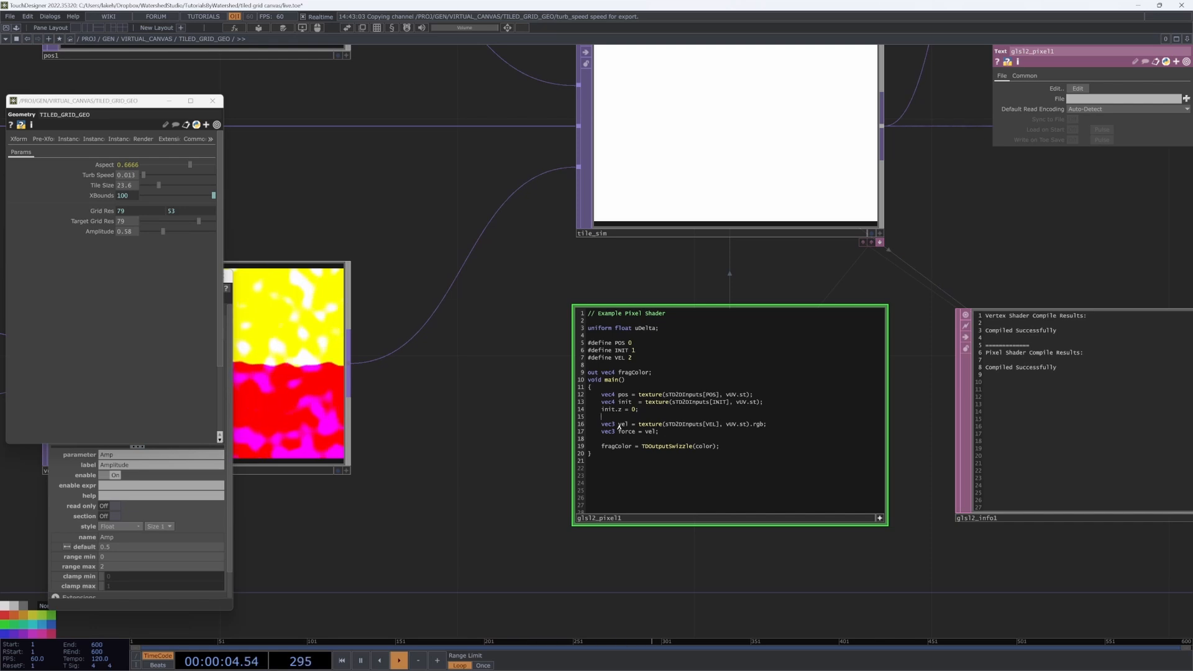
Step: Initialise force to vec3(0) with an //init force comment
type("vec3(0);")
key("BackSpace")
type("//init force")
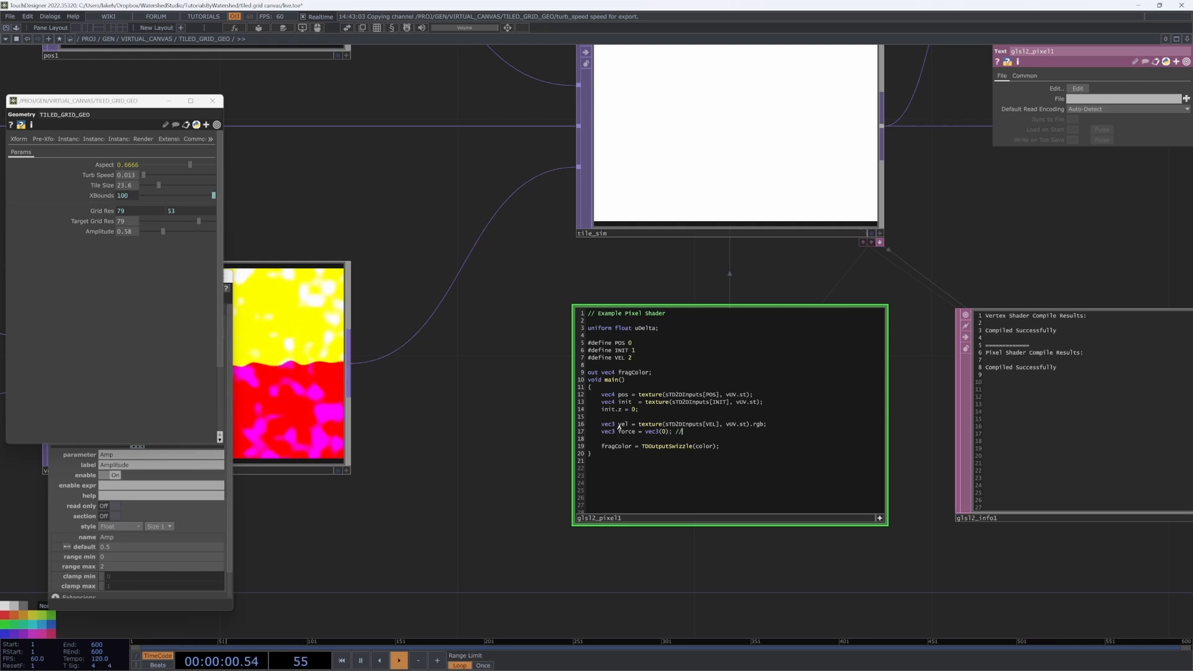
key("Return")
Step: Add force += vel * uDelta; followed by a //return to inital position comment
type("ve")
key("BackSpace")
key("BackSpace")
type("force")
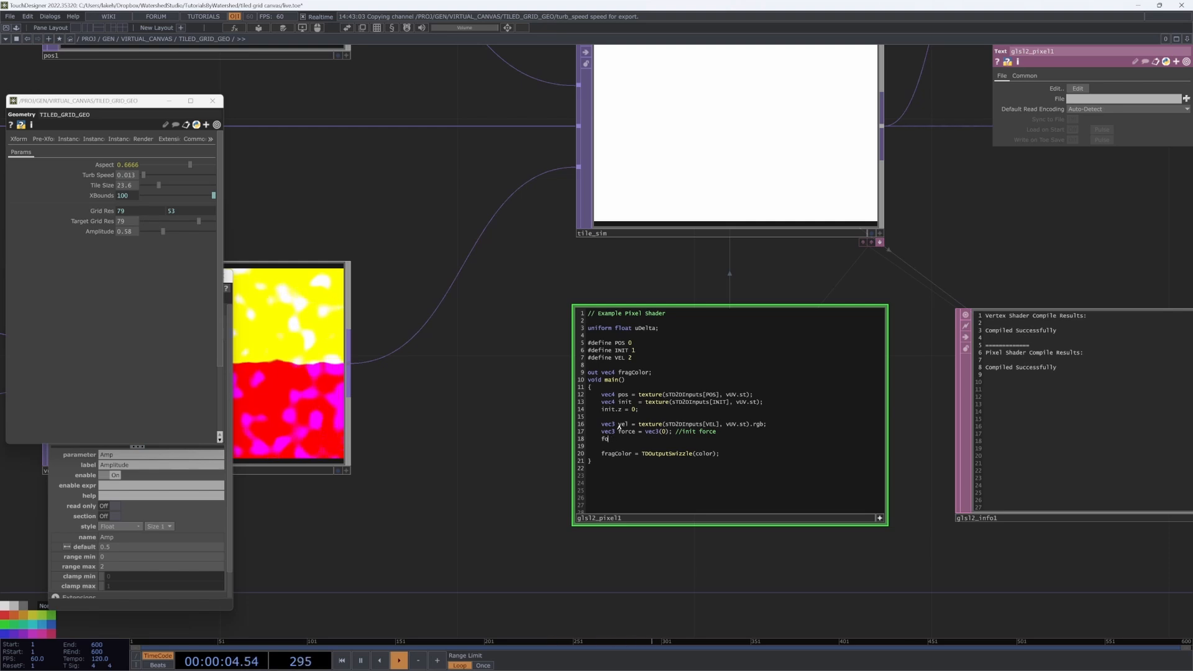
type(" += ve")
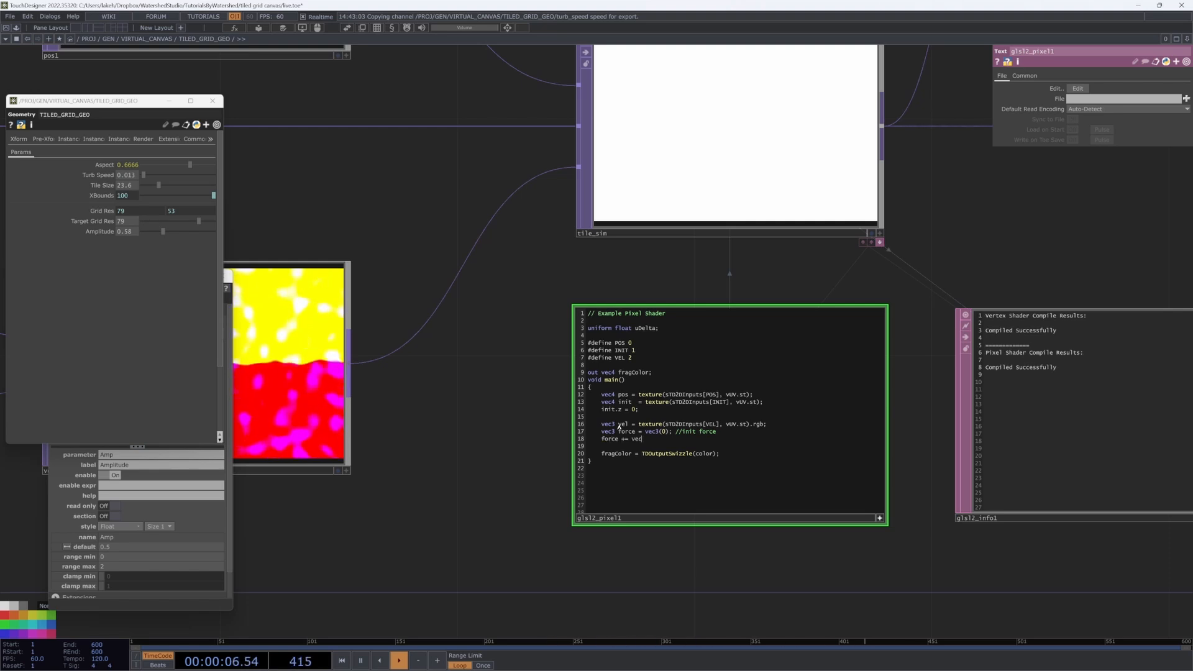
type("l * u")
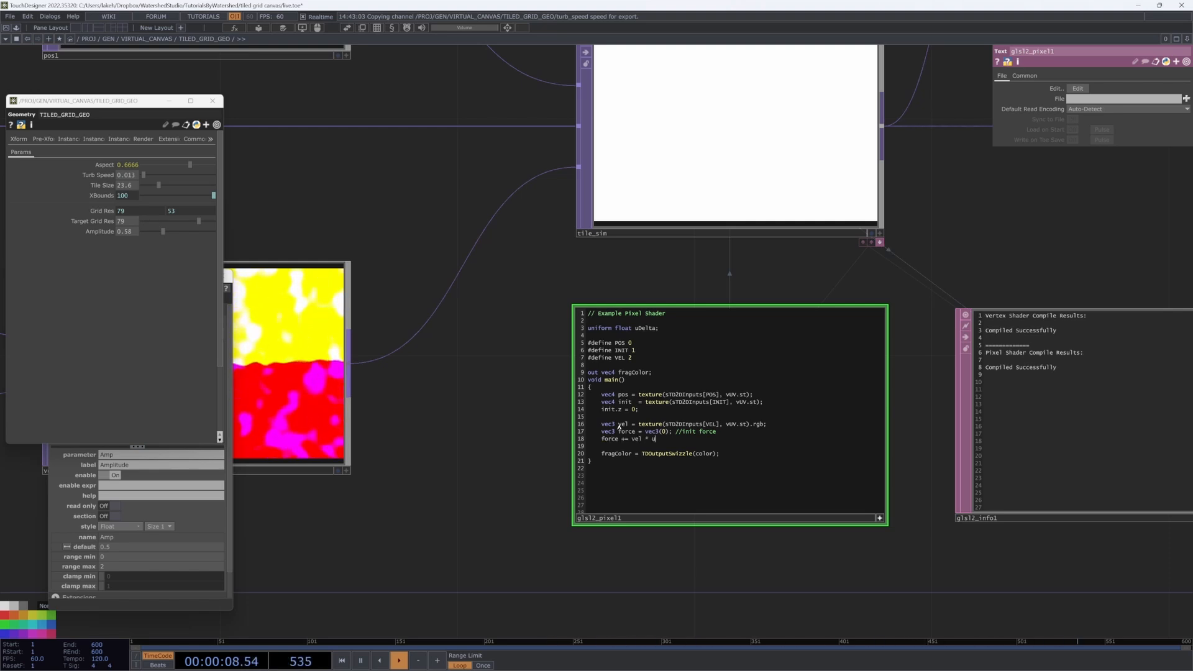
type("Del")
type("ta;")
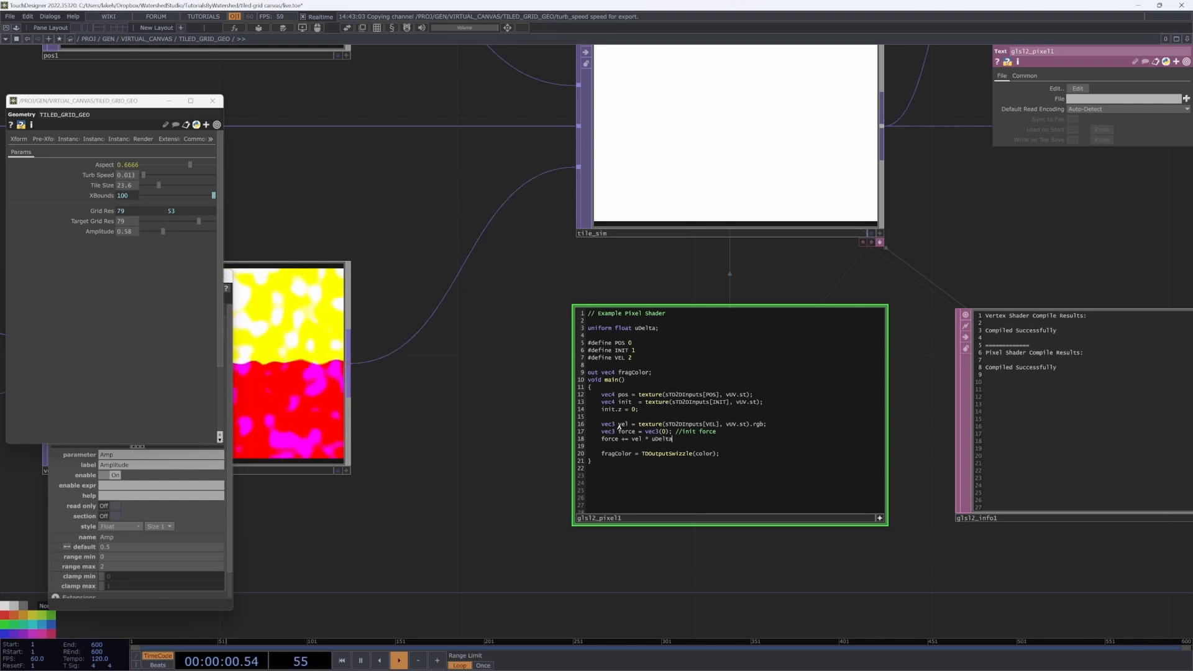
key("Return")
key("Return")
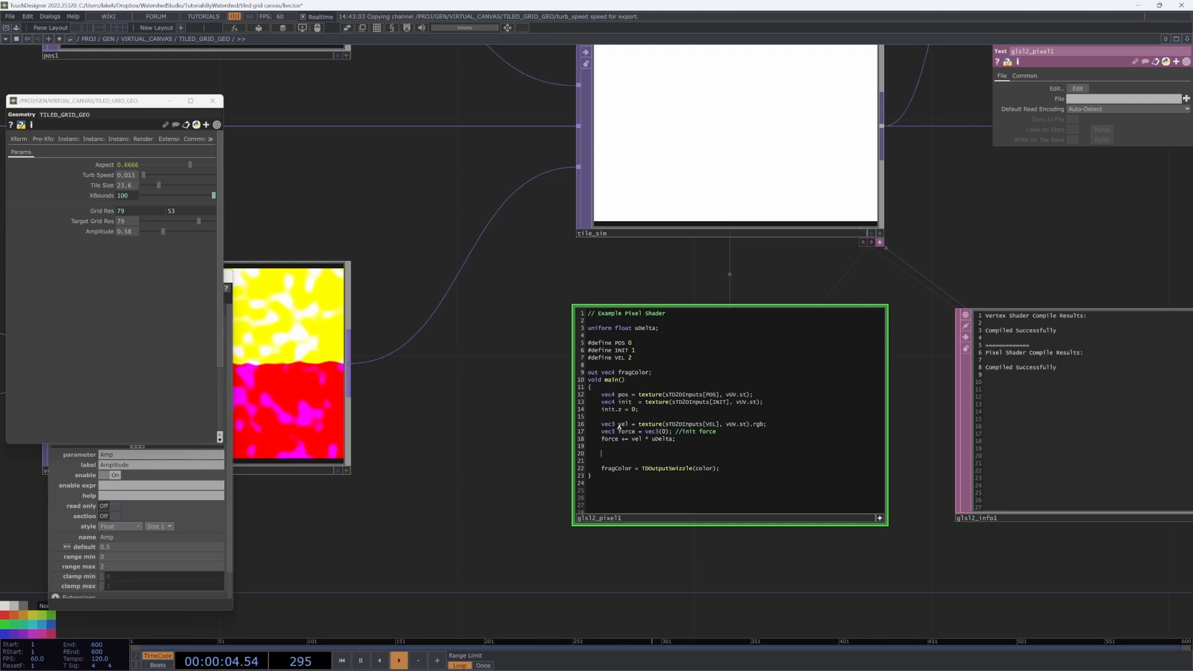
type("//return to")
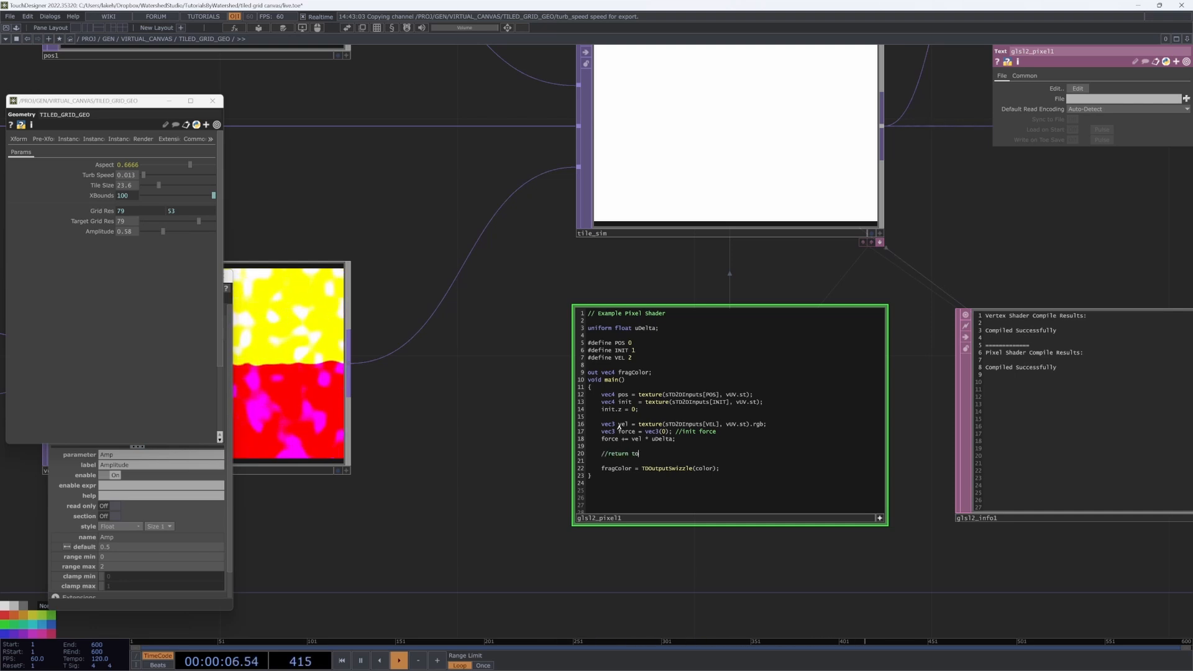
type(" inital position")
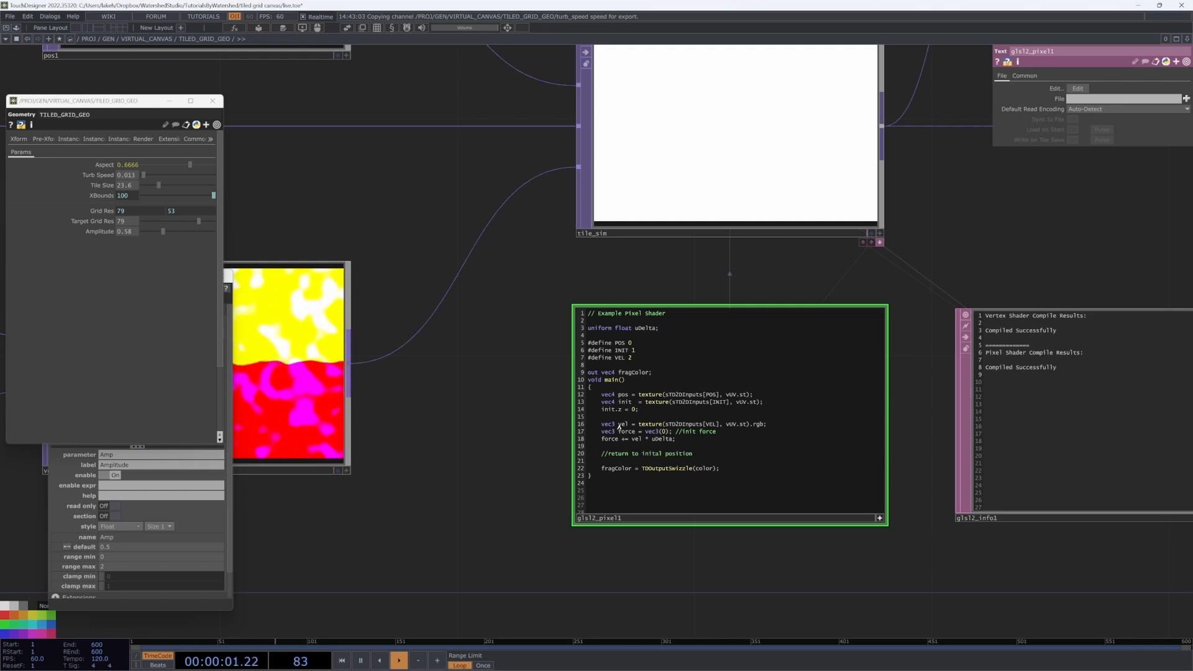
key("Return")
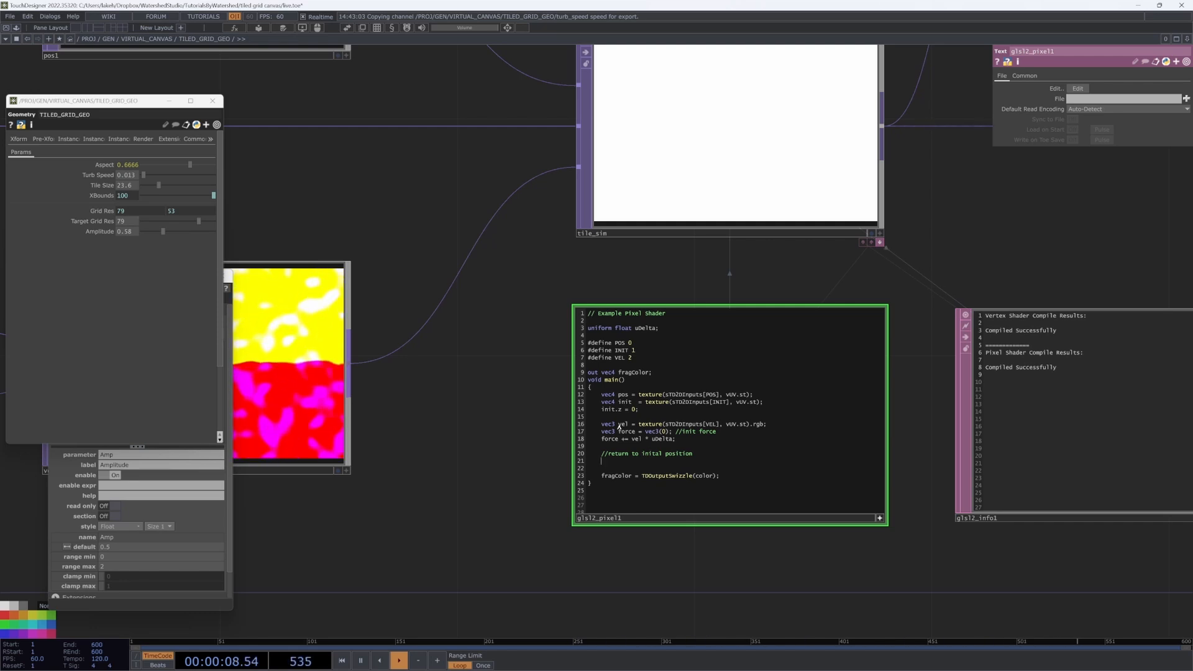
Step: Compute direction_home = init - pos, add direction_home * uDelta to force, and add length(direction_home)
type("vec2")
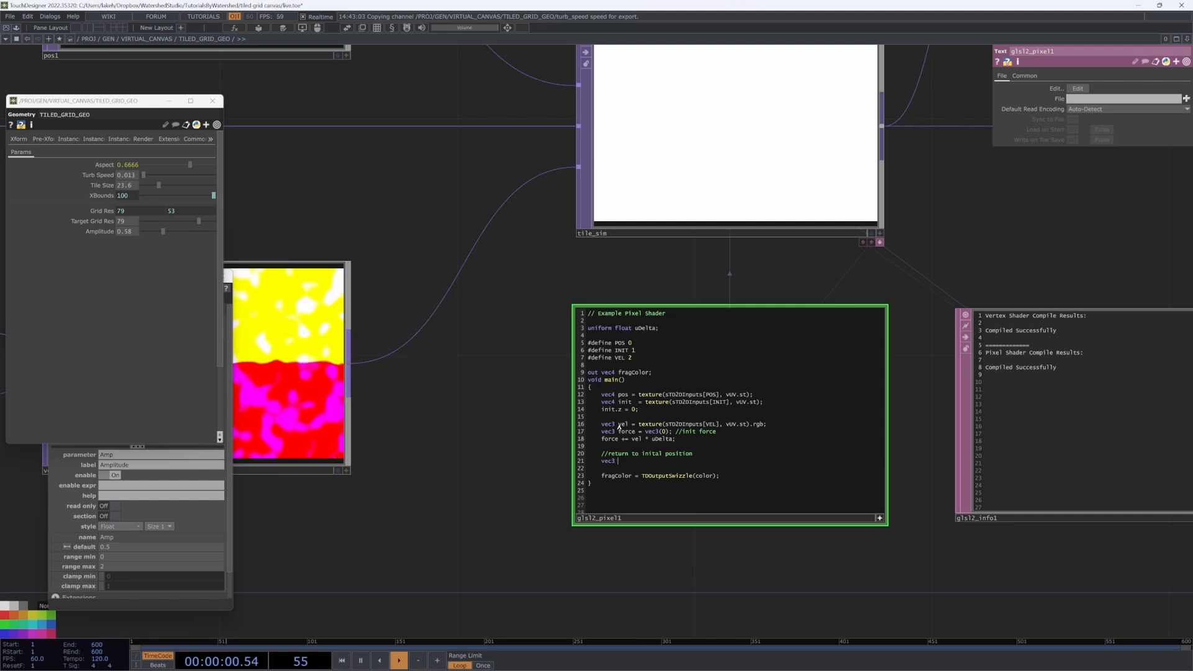
type(" direction_om")
type("m")
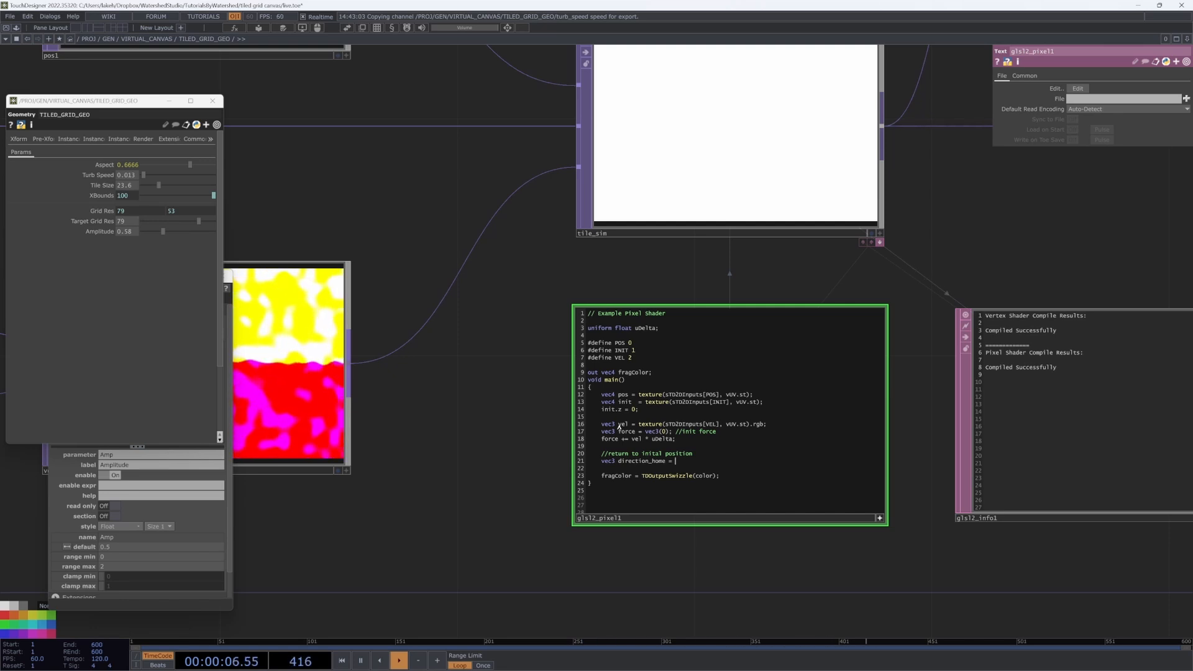
type("init - pos;")
key("Return")
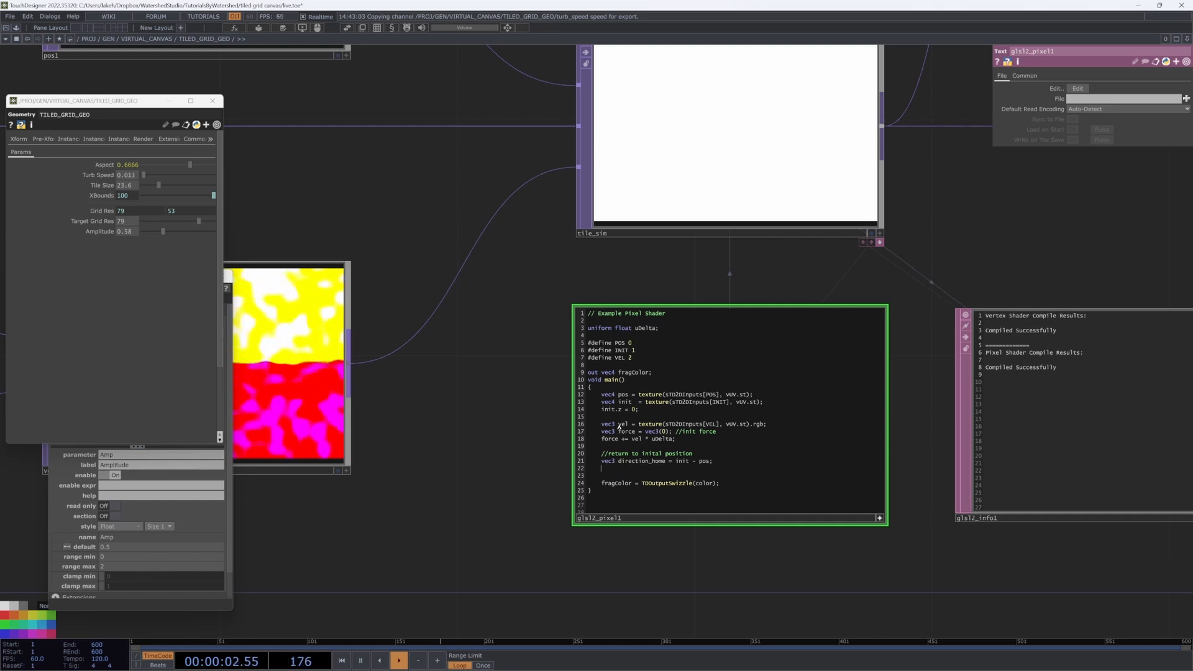
type("forc")
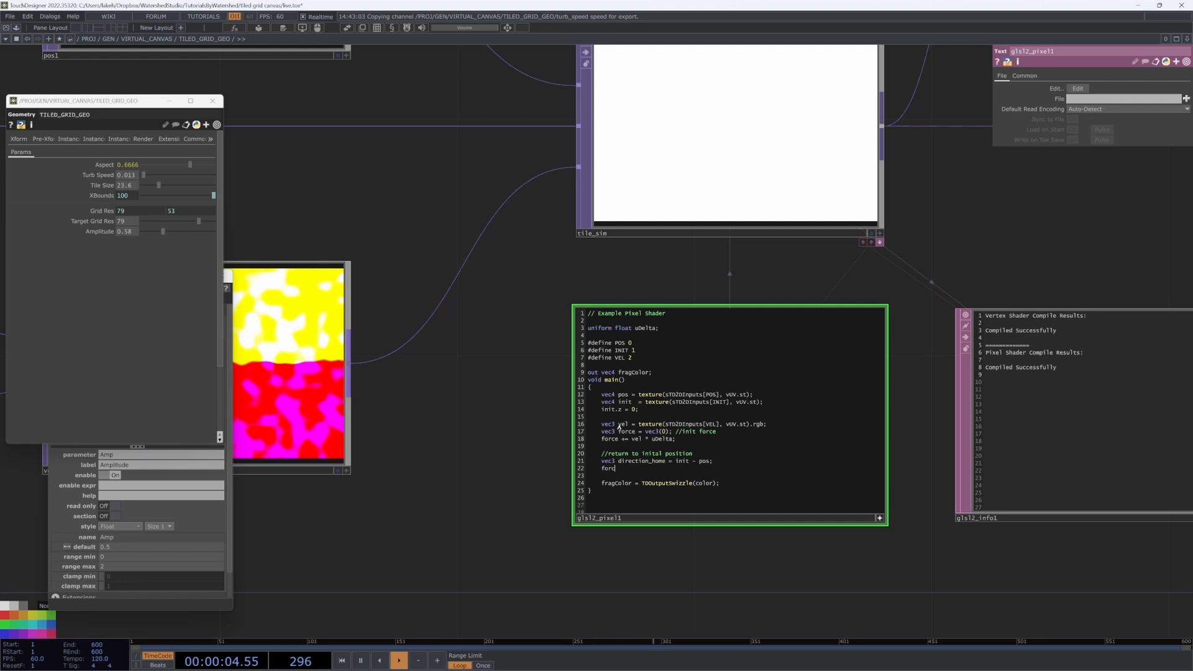
type("e += dire")
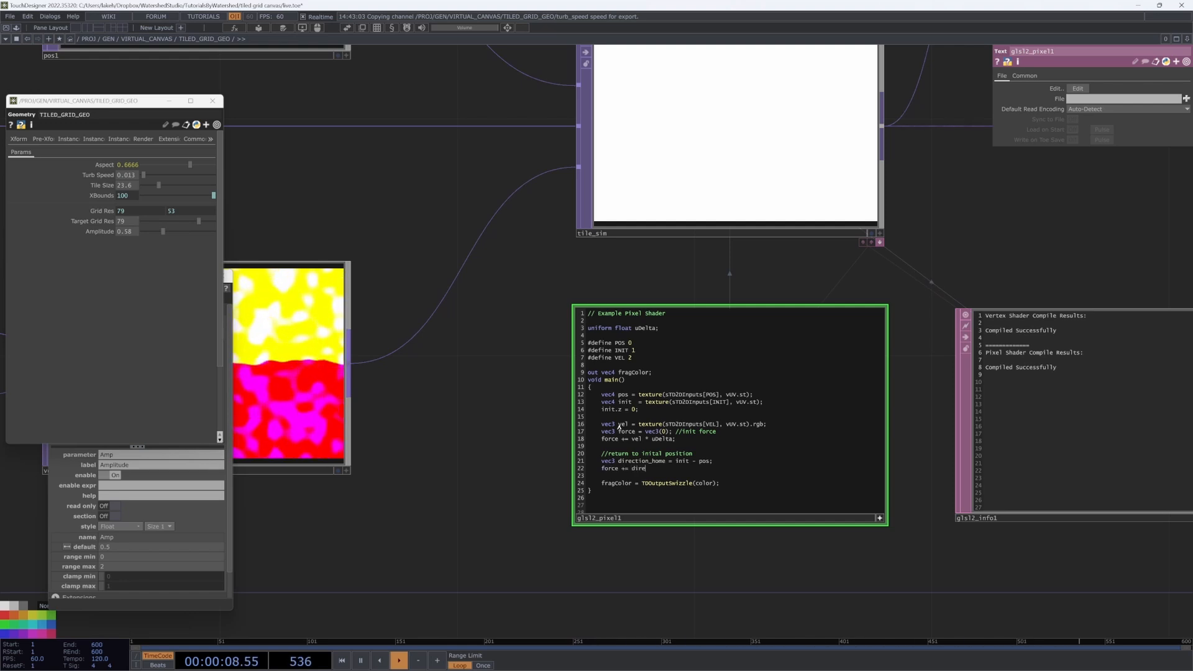
type("ction_home * uDelta;")
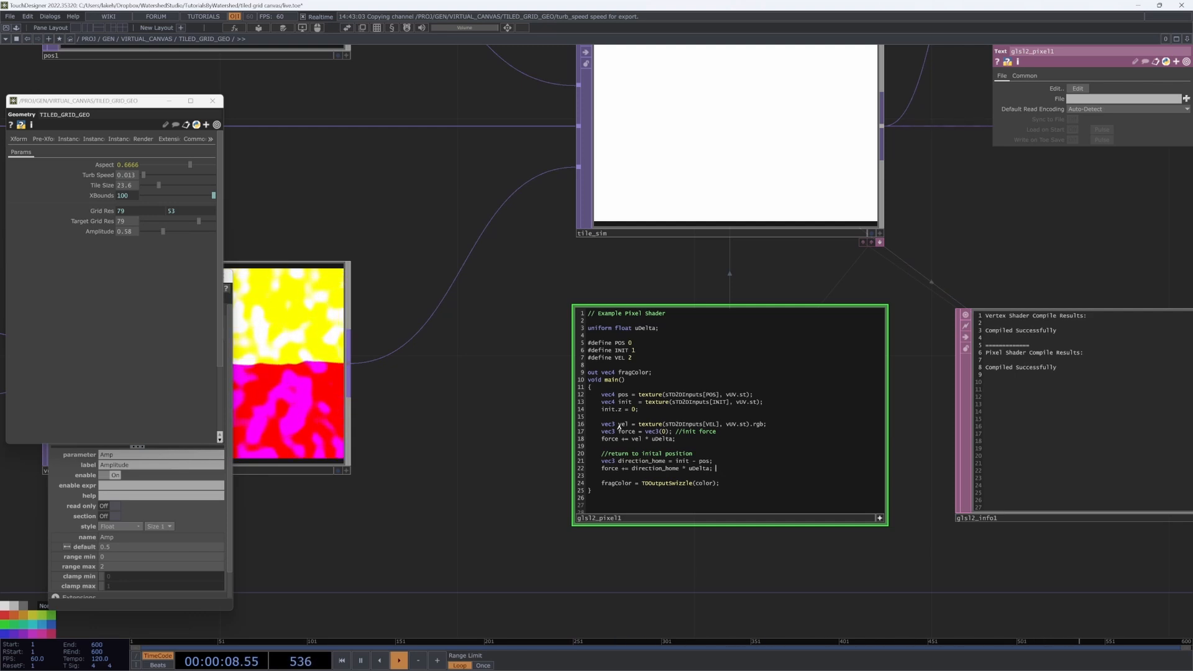
key("Return")
type("force.x")
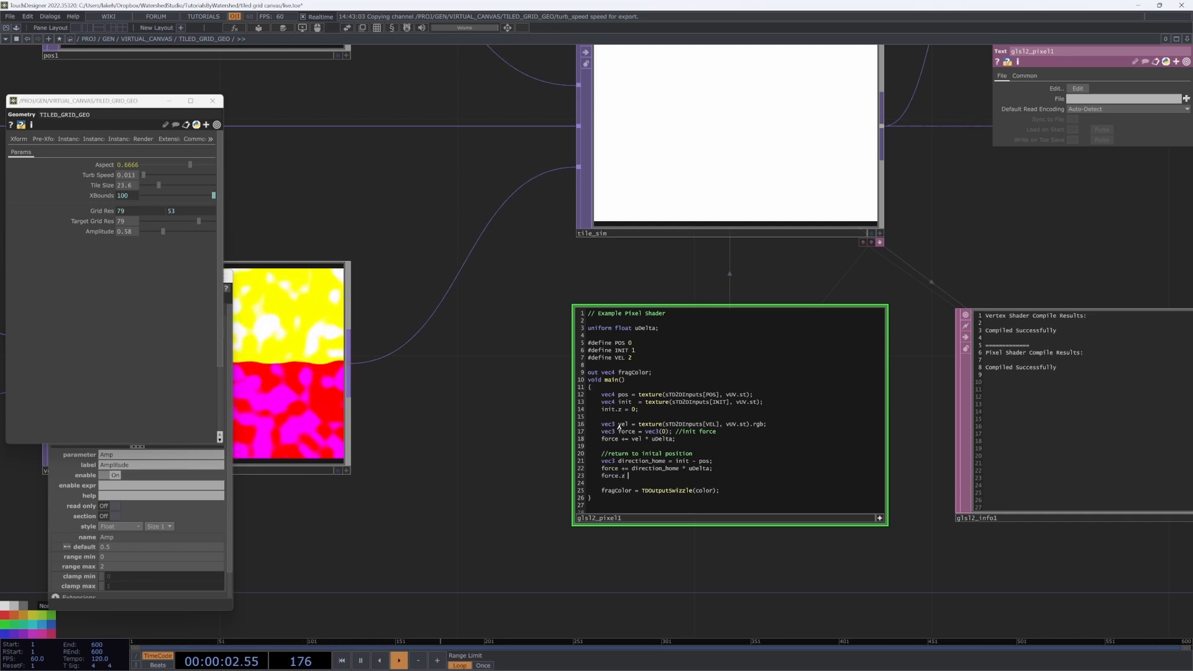
type("=")
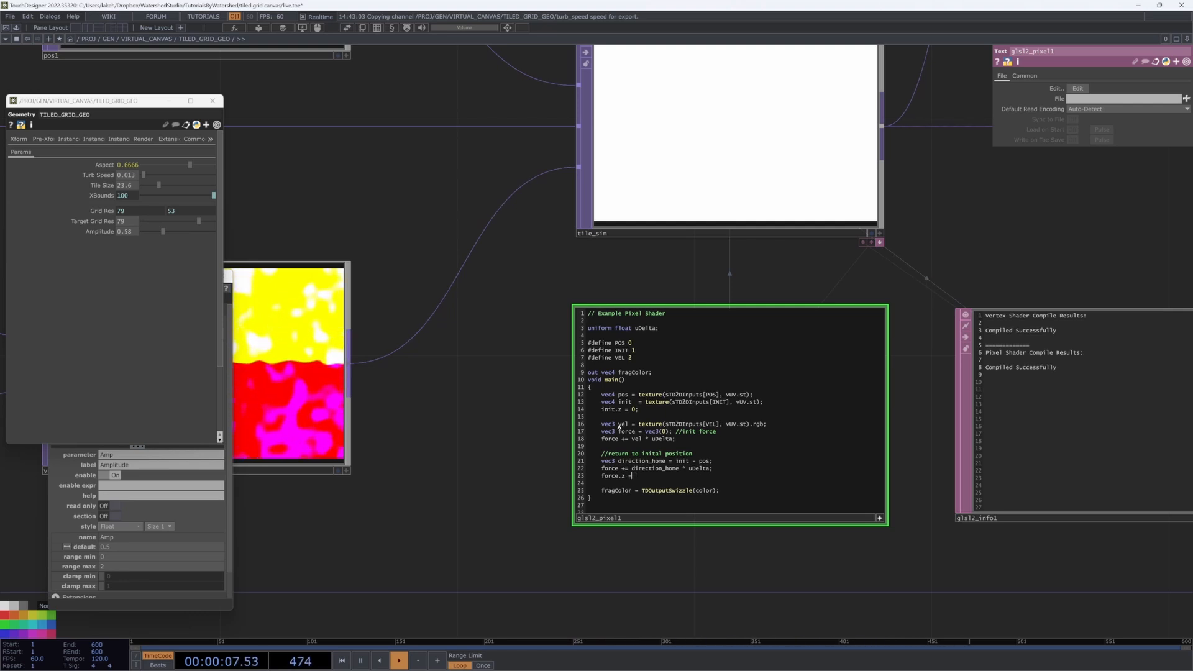
key("BackSpace")
type("+=")
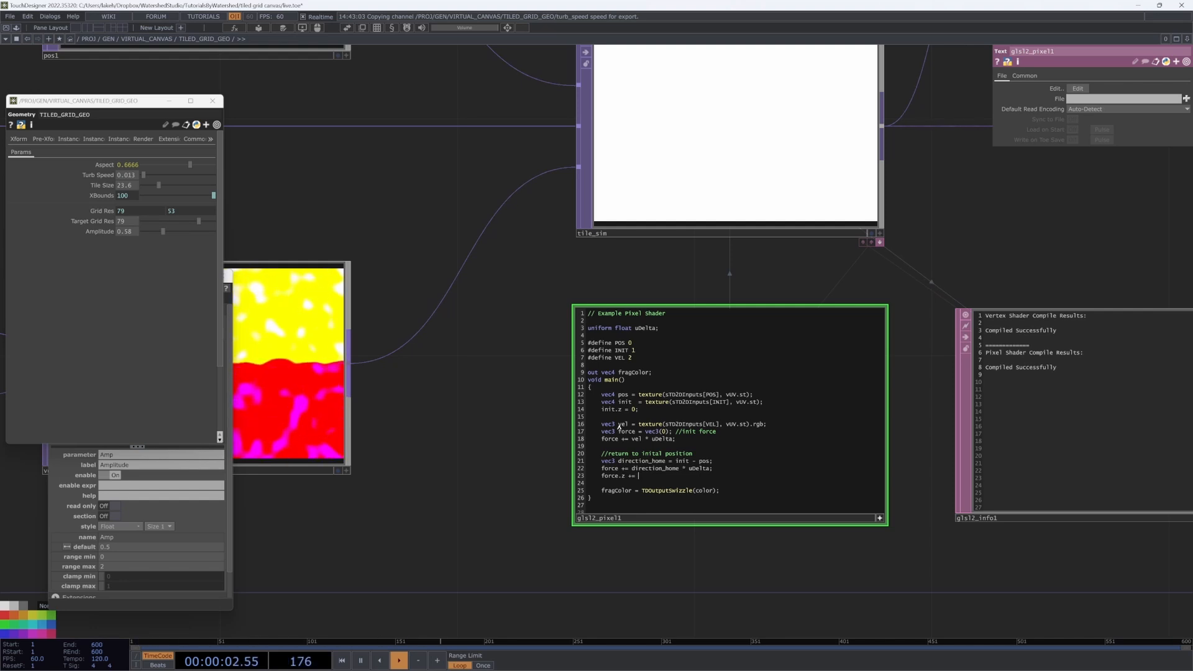
type("length(direction_home);")
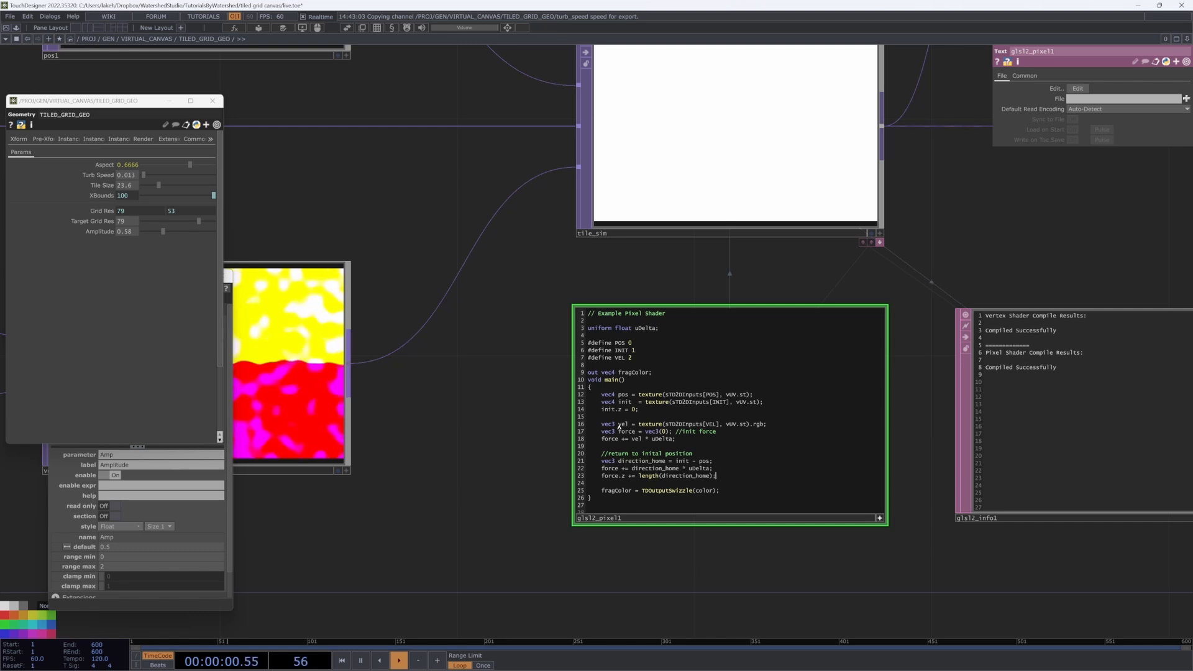
Step: Add an //apply force to position comment and pos += force;
key("Return")
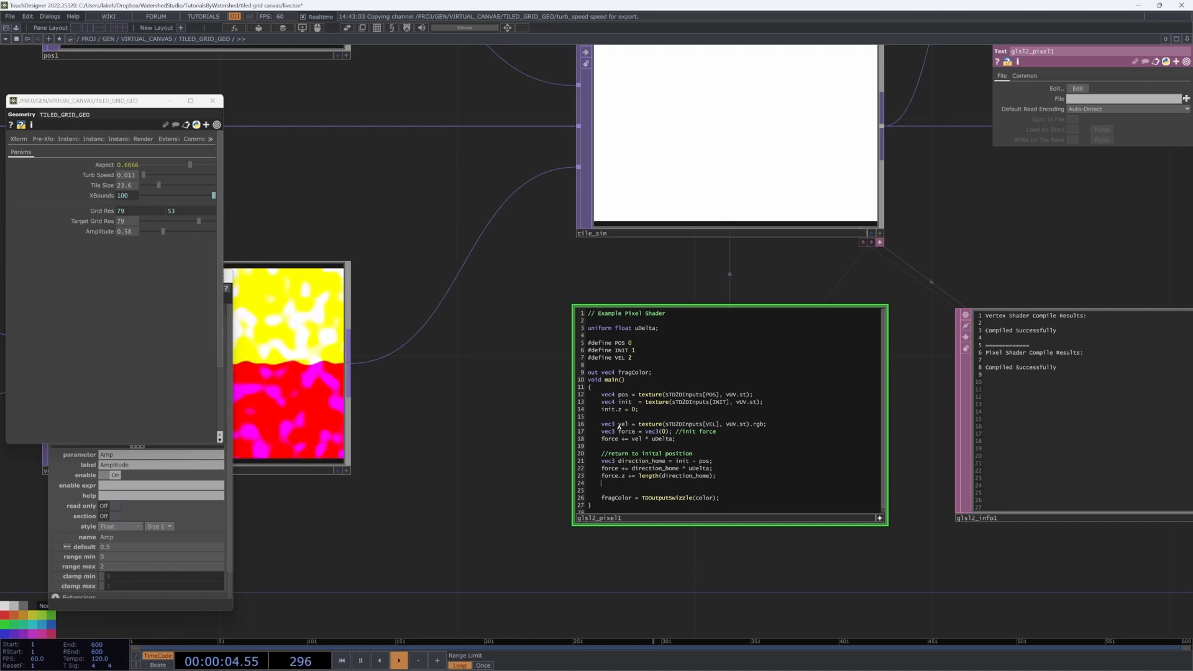
key("Return")
type("//apply force to")
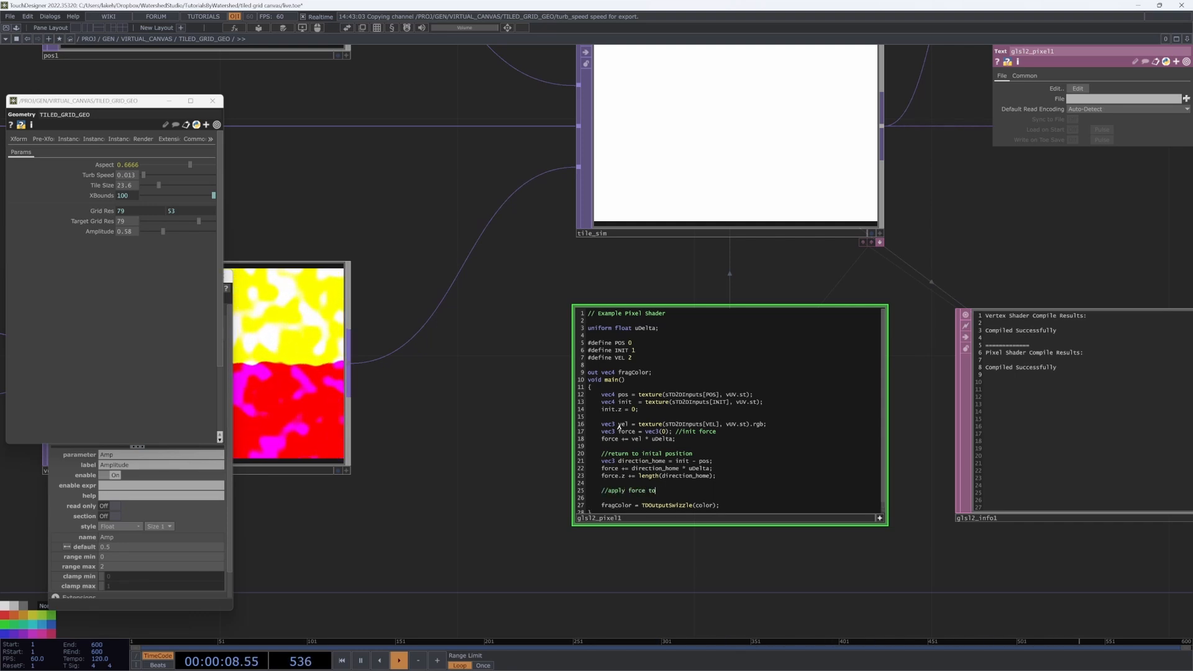
type(" position")
key("Return")
type("pos")
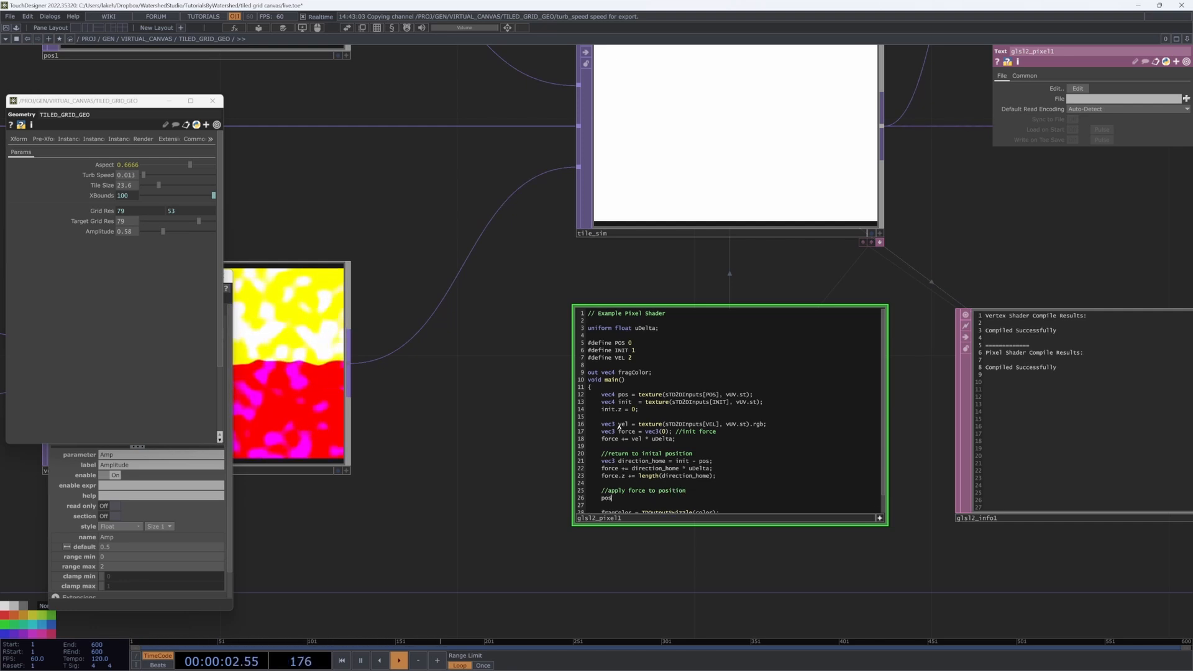
type(" += force;")
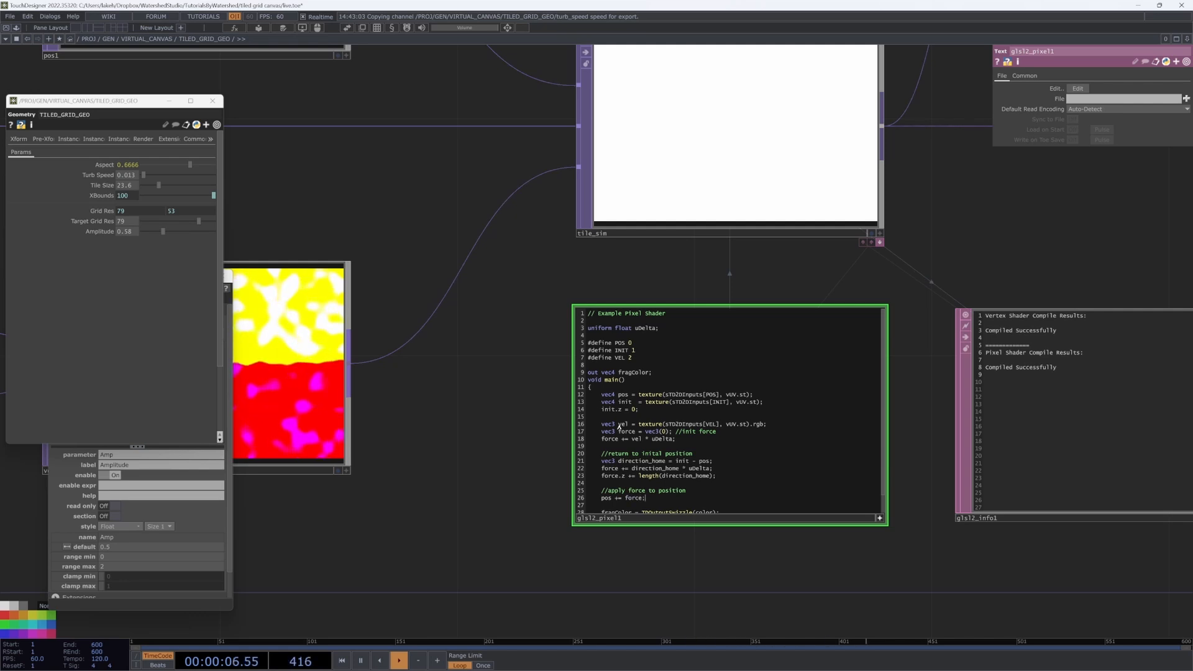
Step: Output pos instead of color in the TDOutputSwizzle line
scroll(727, 447, "down", 1)
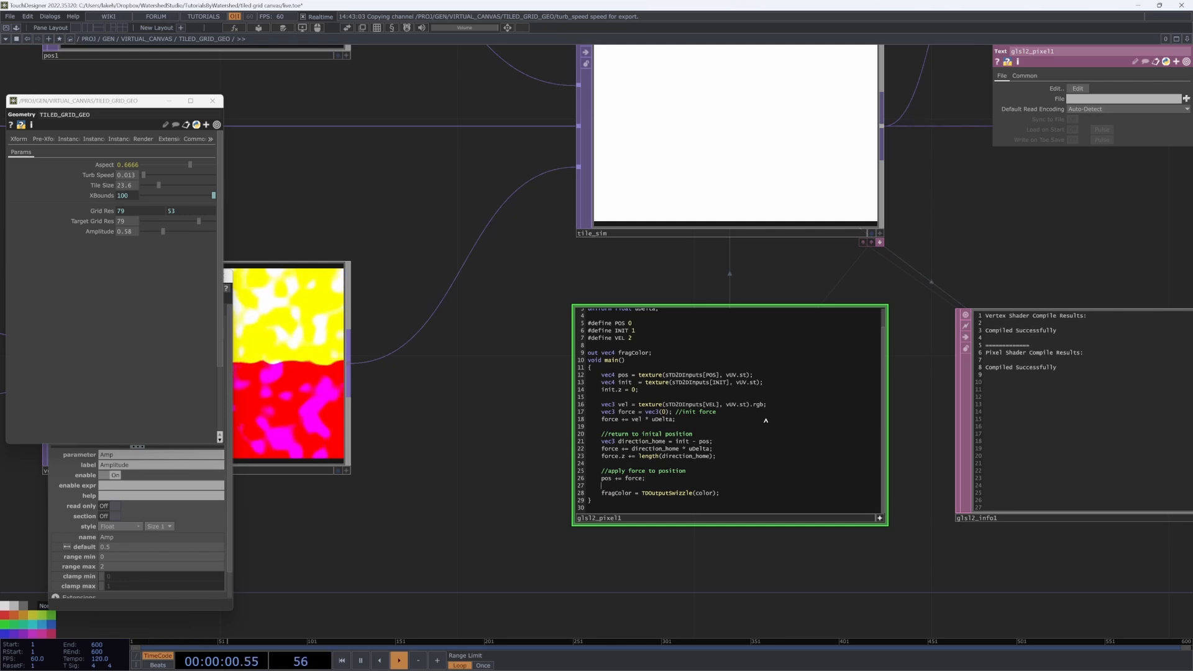
double_click(712, 493)
type("pos")
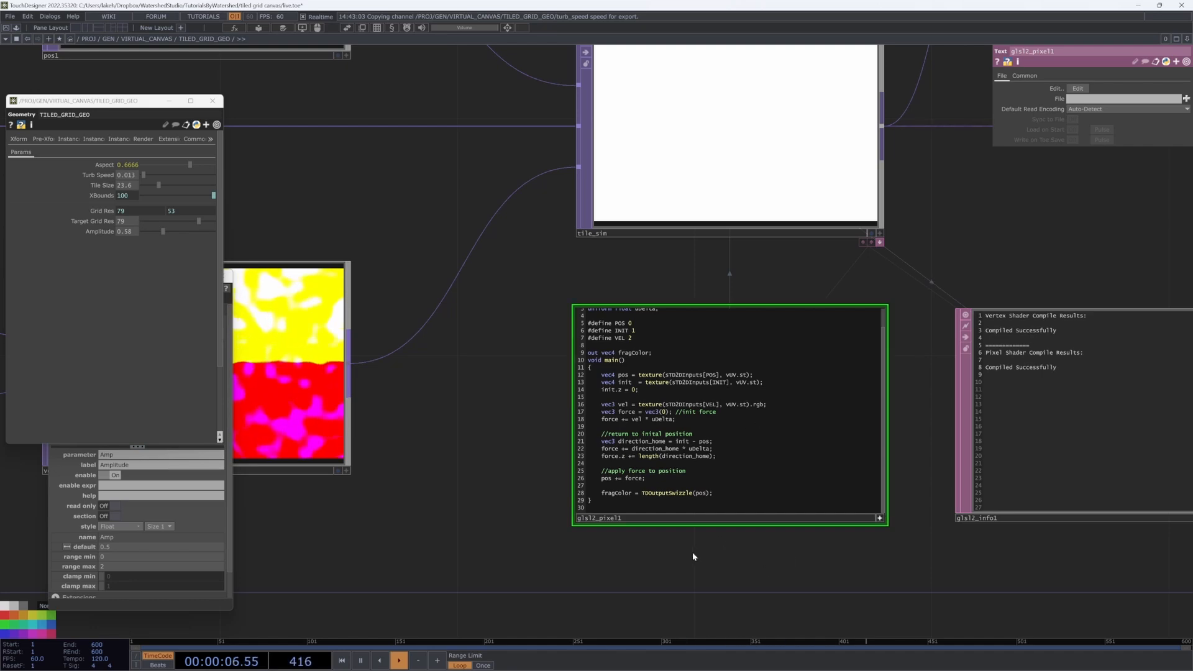
scroll(692, 550, "down", 6)
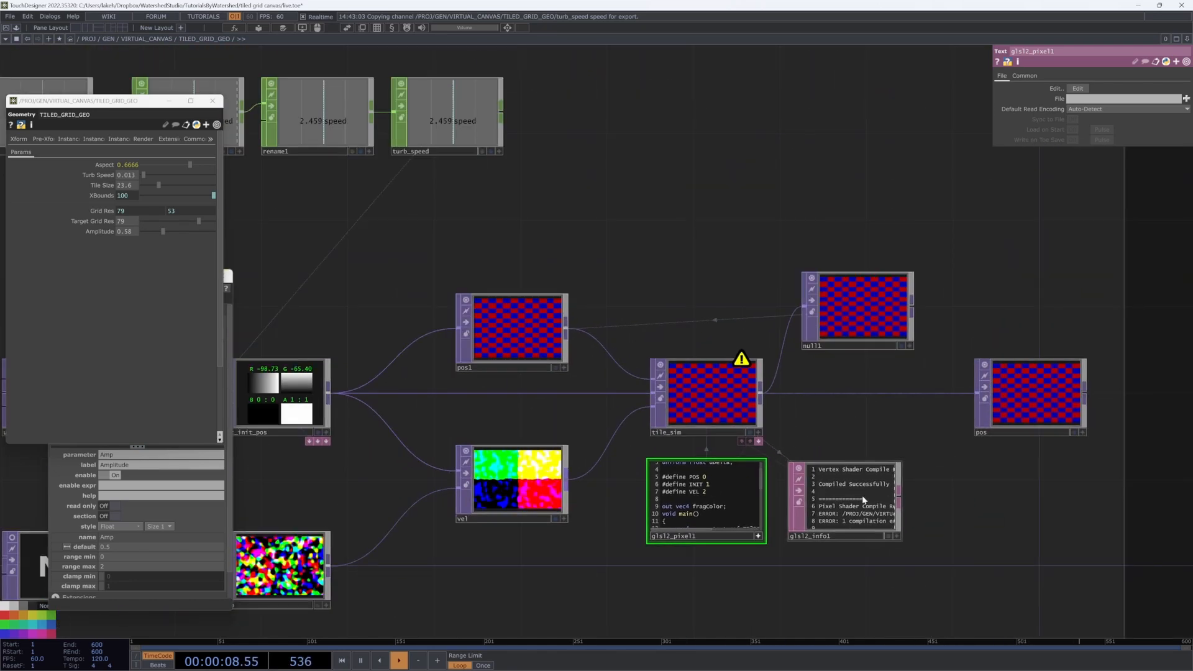
scroll(861, 497, "up", 6)
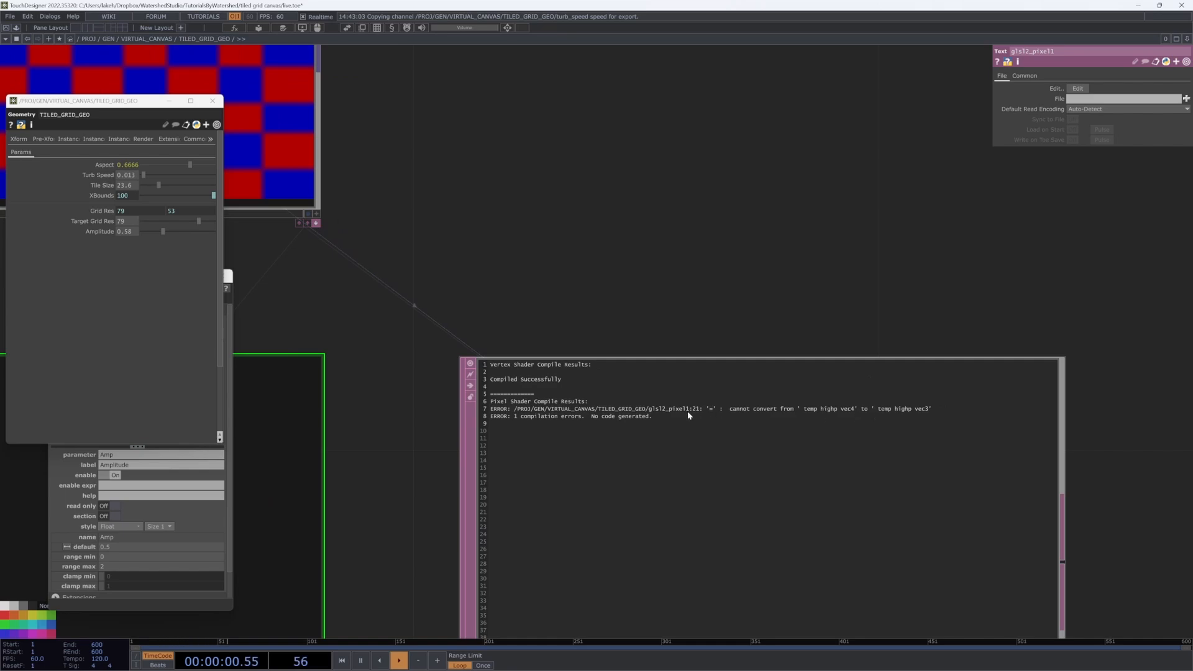
scroll(688, 410, "down", 6)
scroll(627, 398, "up", 8)
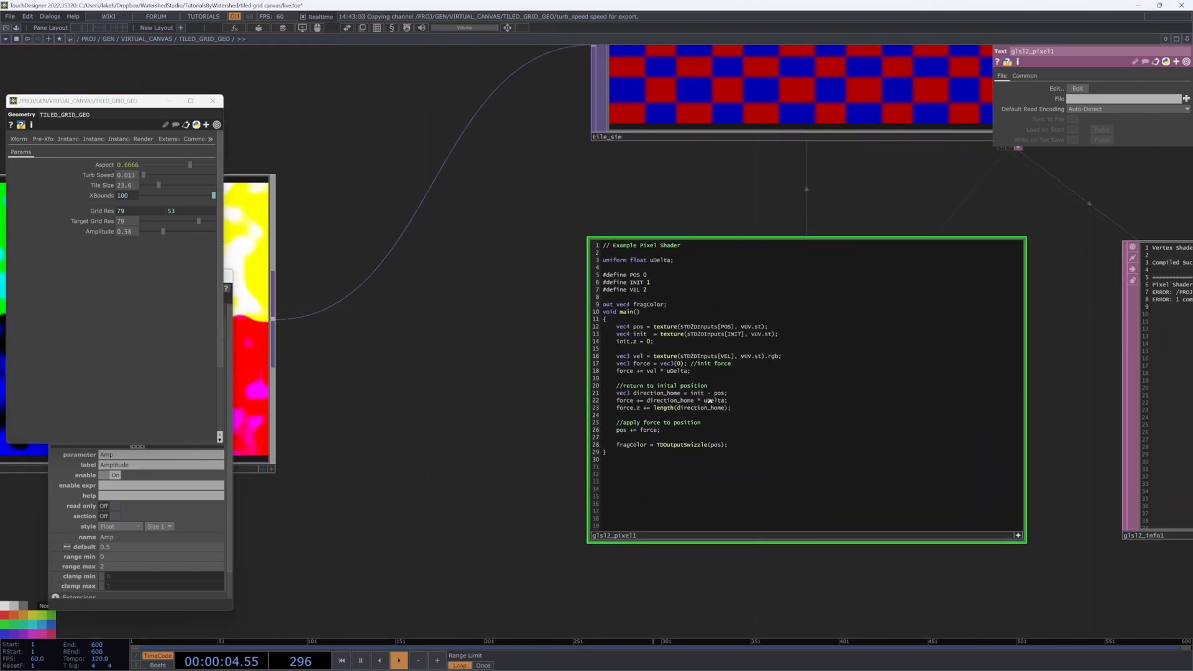
Step: Fix the type errors by using init.rgb and pos.rg on line 21
left_click(708, 396)
type(".rgb")
key("Right")
key("Right")
key("Right")
key("Right")
key("Right")
key("Right")
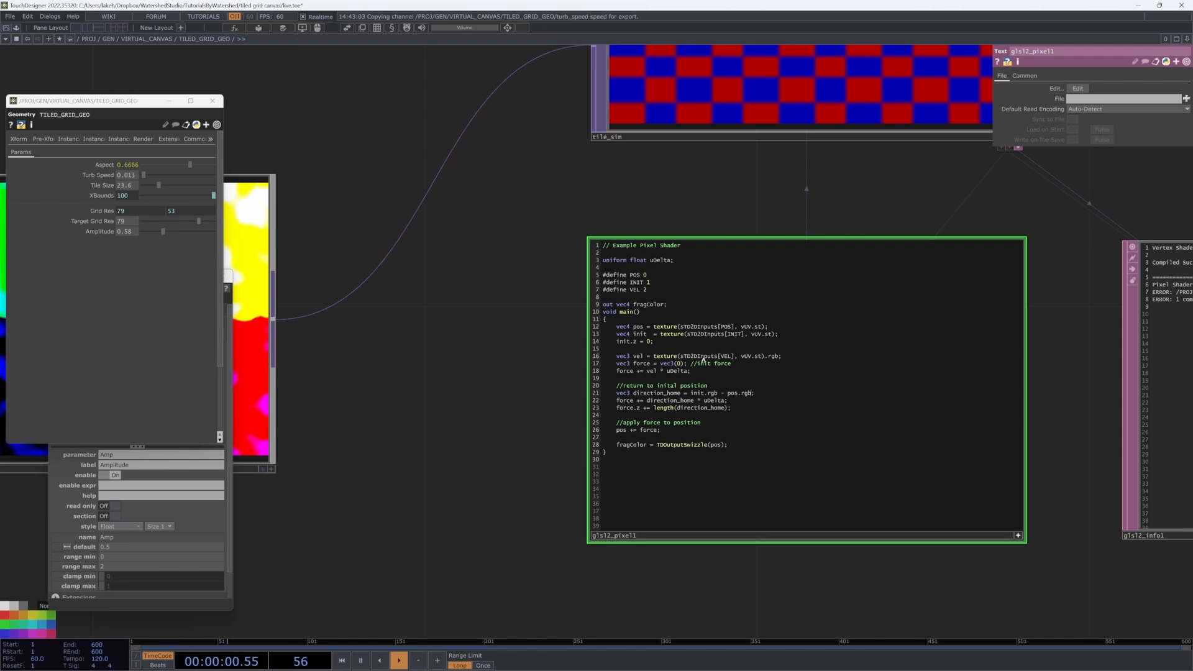
scroll(506, 368, "down", 5)
scroll(817, 347, "up", 6)
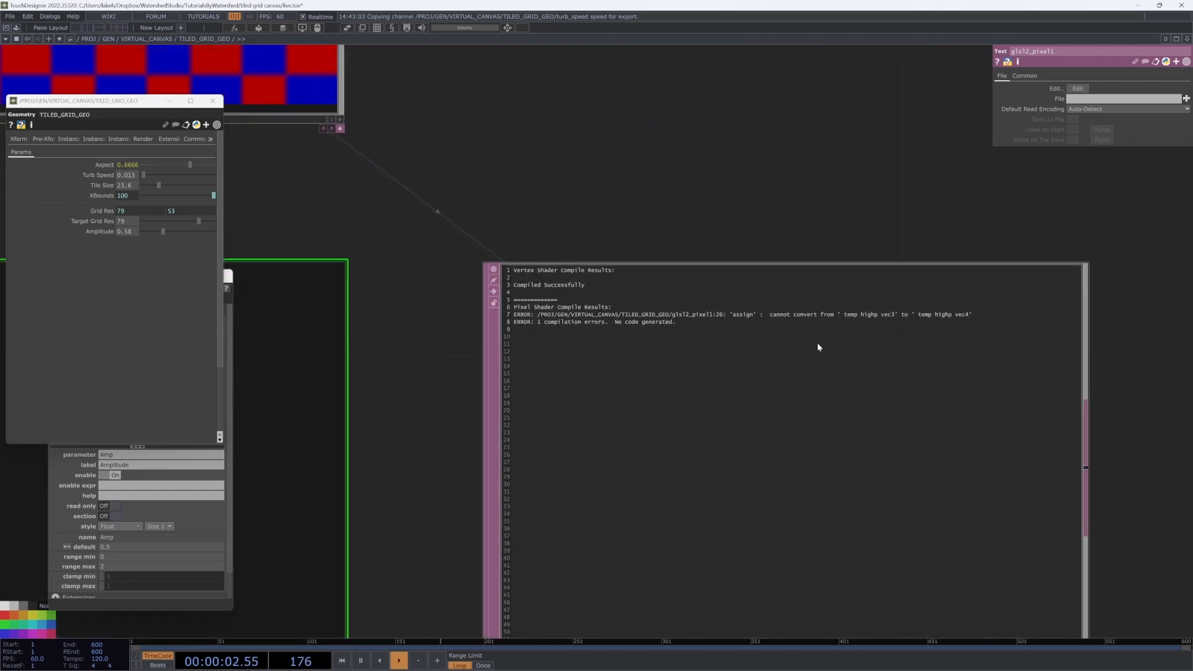
scroll(818, 346, "down", 5)
scroll(519, 375, "up", 6)
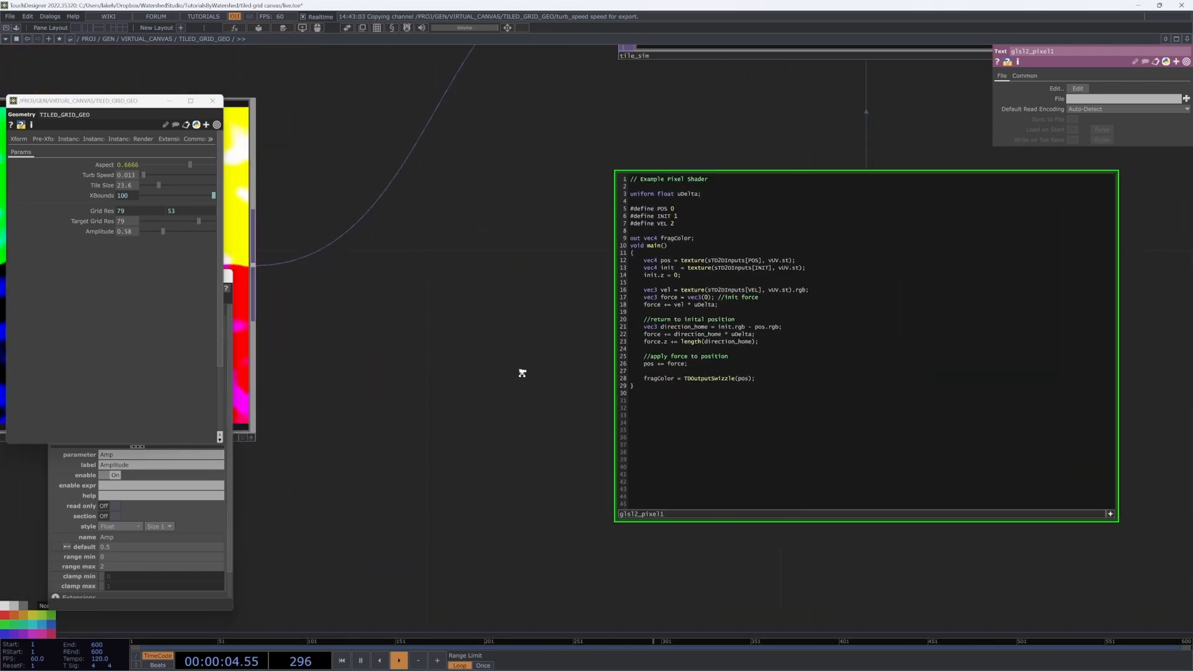
left_click_drag(518, 373, 459, 460)
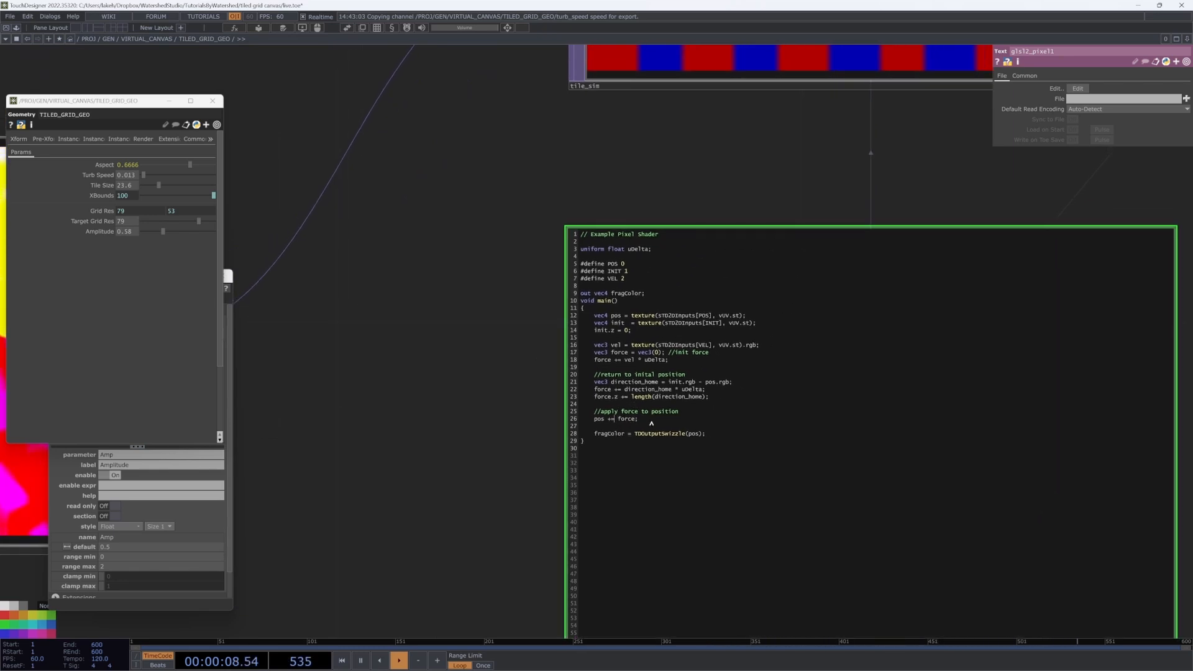
type(".rgb")
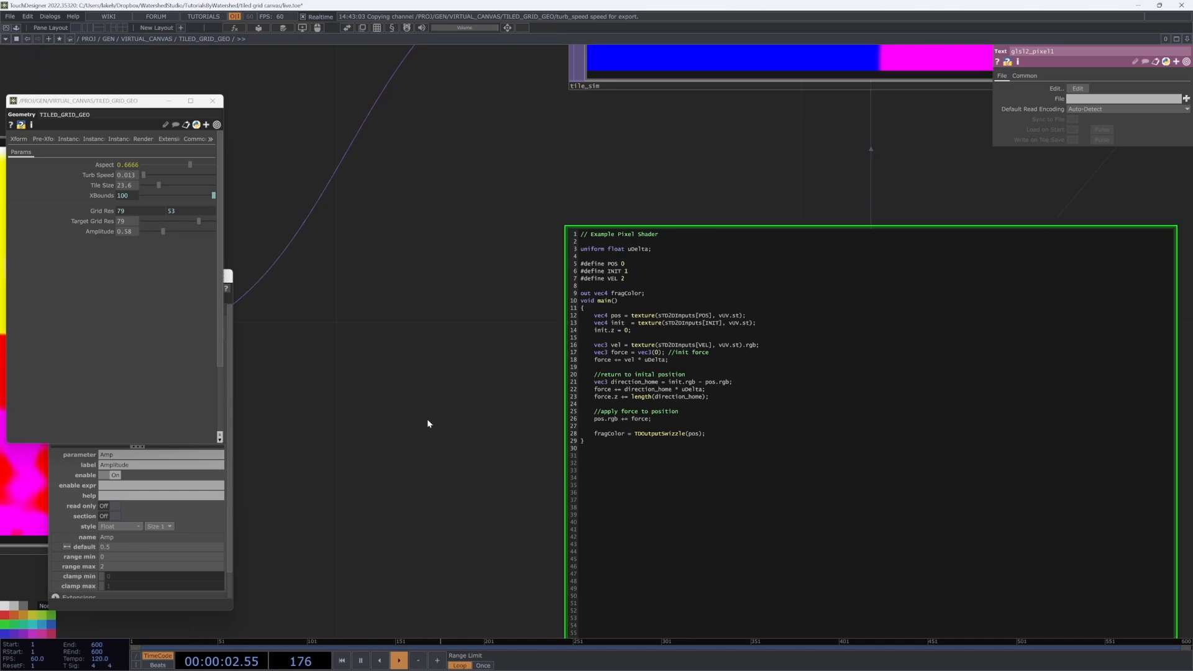
scroll(427, 419, "down", 5)
scroll(807, 311, "down", 4)
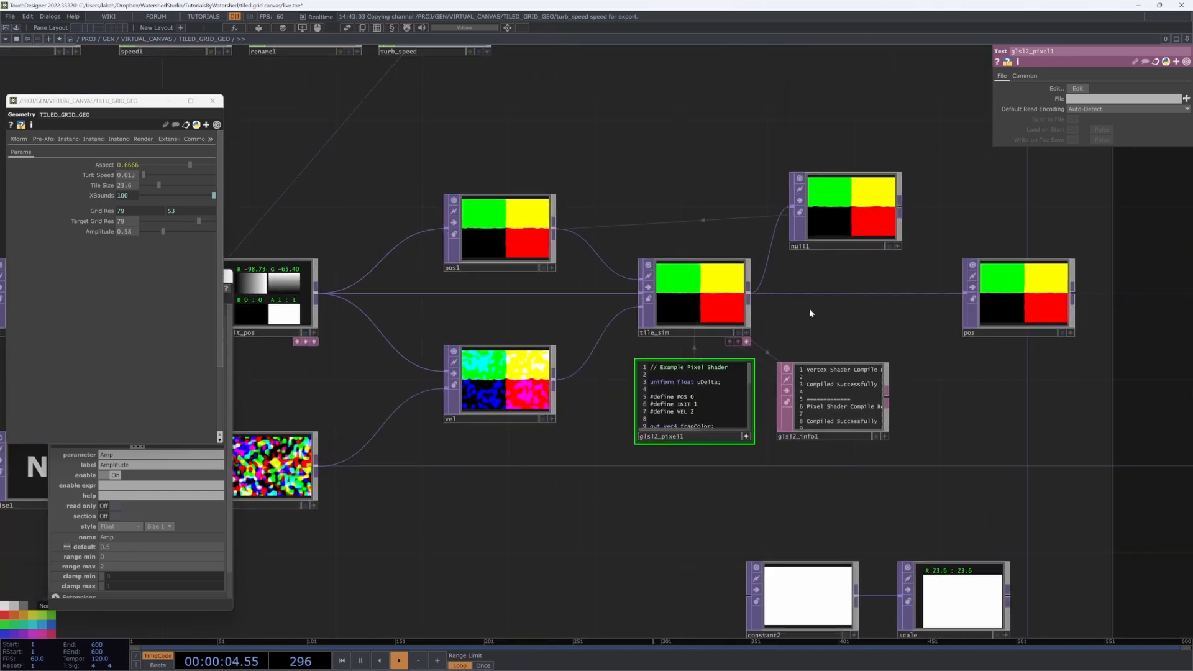
Step: Restart the simulation from the first frame and check the noise1 node's settings
scroll(792, 335, "down", 6)
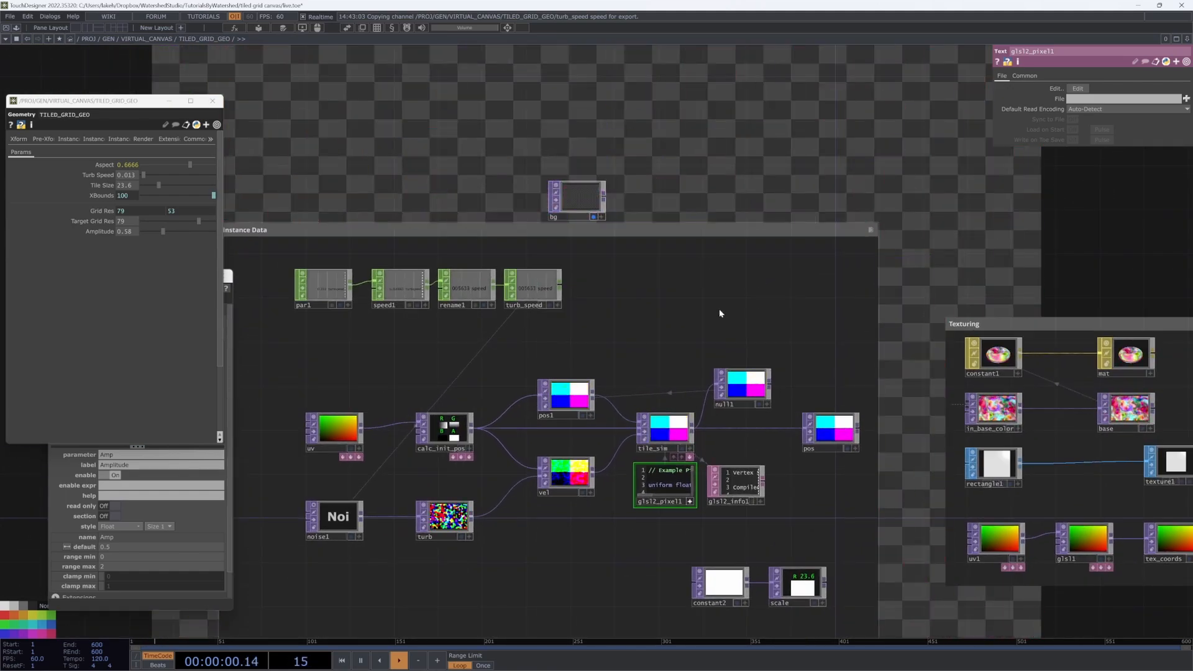
scroll(720, 314, "down", 5)
scroll(713, 413, "up", 5)
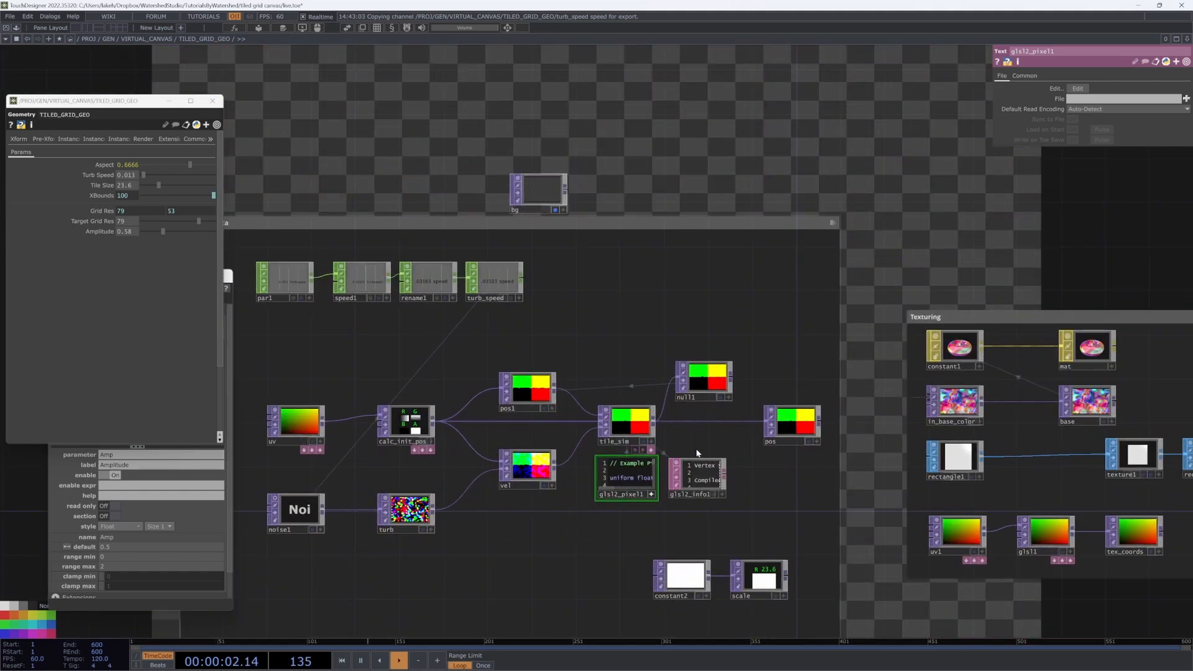
scroll(581, 441, "down", 5)
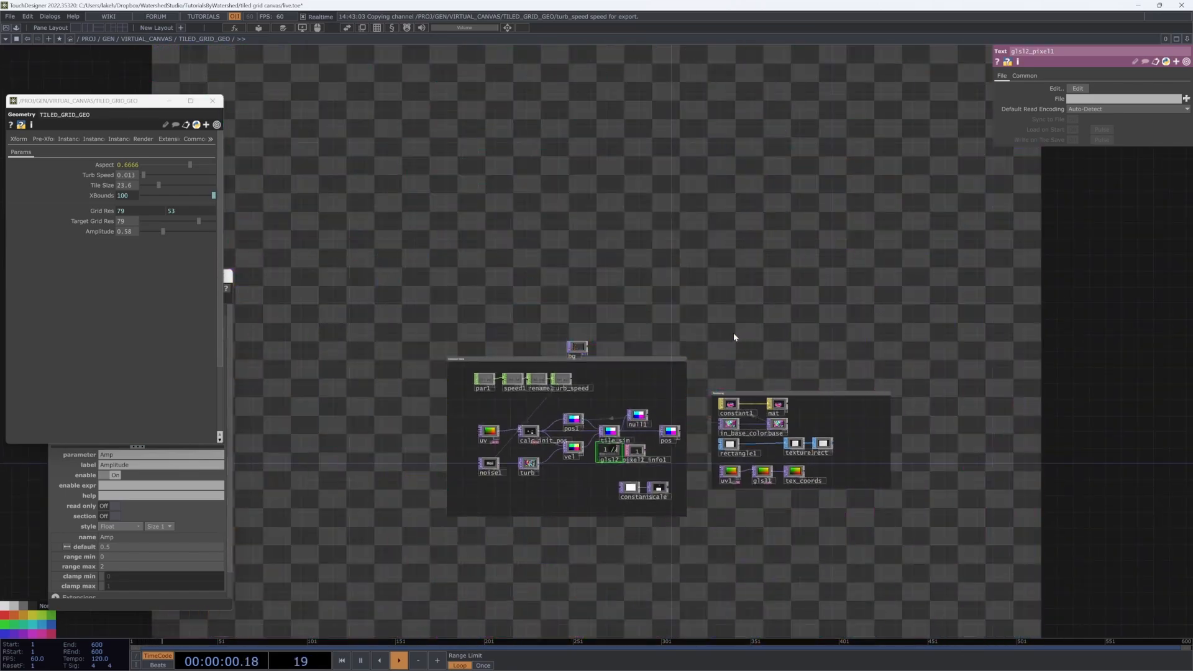
scroll(688, 386, "up", 6)
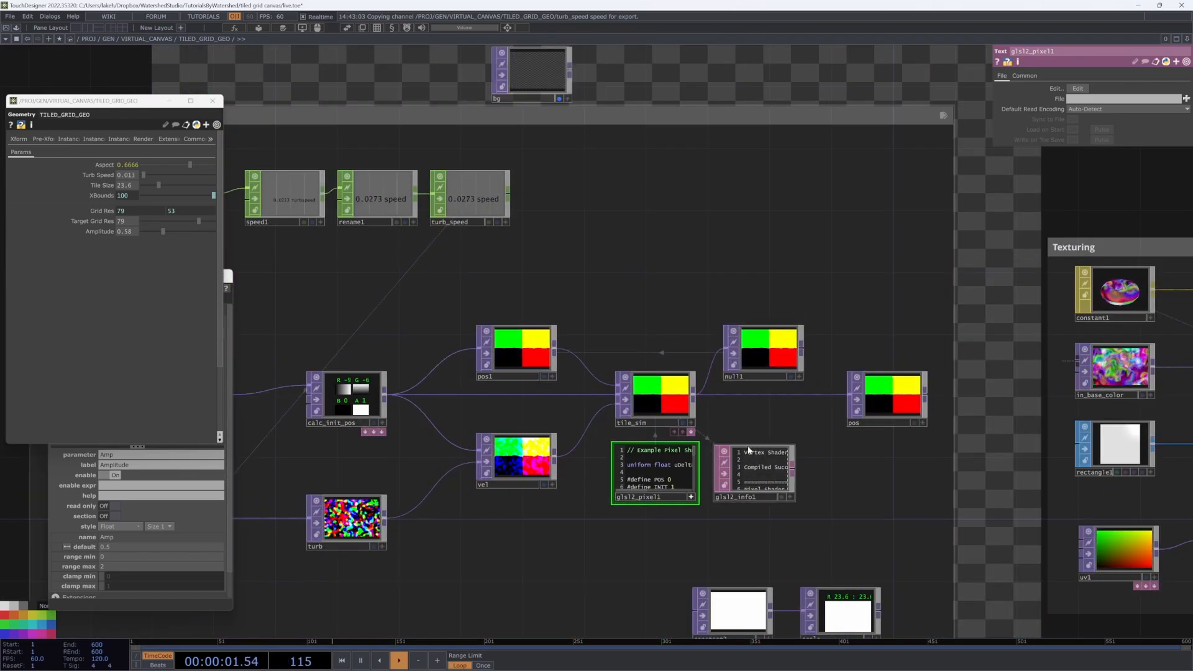
scroll(749, 449, "up", 6)
scroll(747, 454, "down", 8)
key("Down")
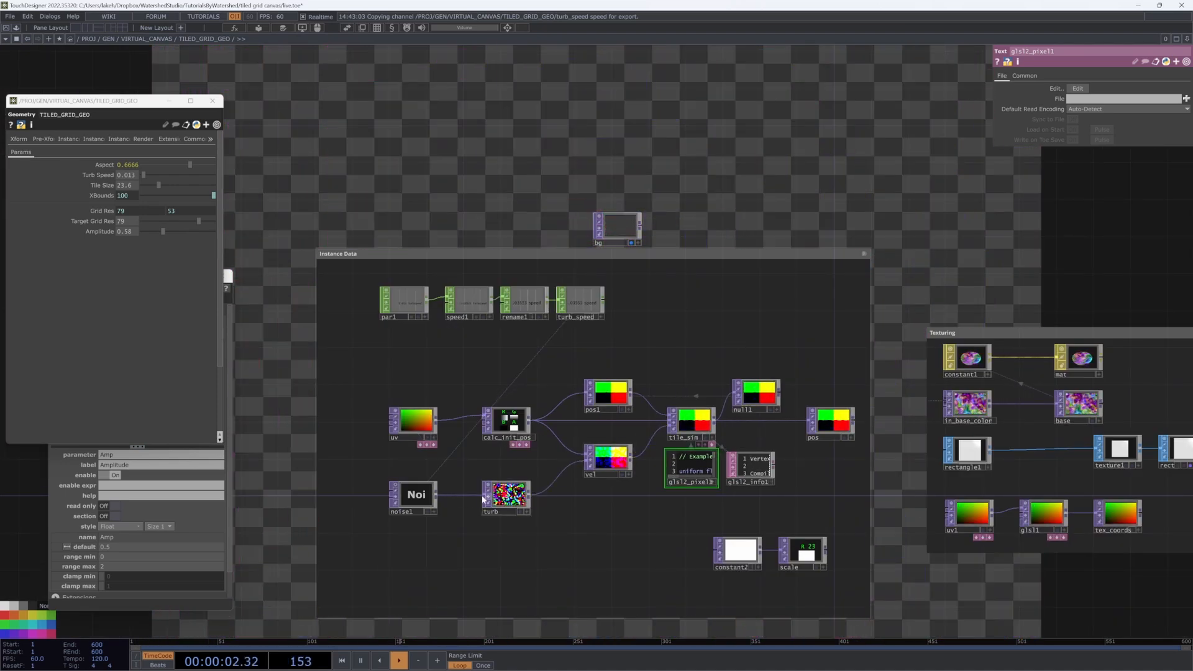
left_click(409, 499)
key("Down")
left_click_drag(555, 142, 508, 233)
key("Down")
key("Down")
left_click_drag(587, 523, 656, 411)
scroll(656, 411, "up", 5)
scroll(683, 466, "up", 5)
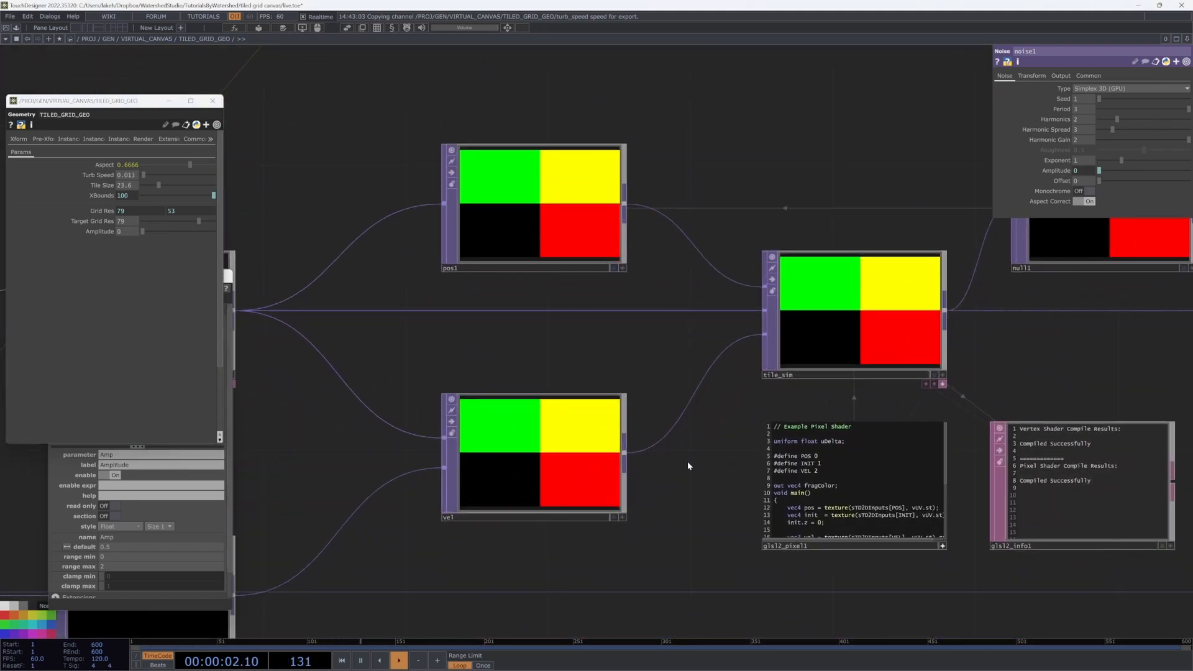
scroll(739, 453, "up", 5)
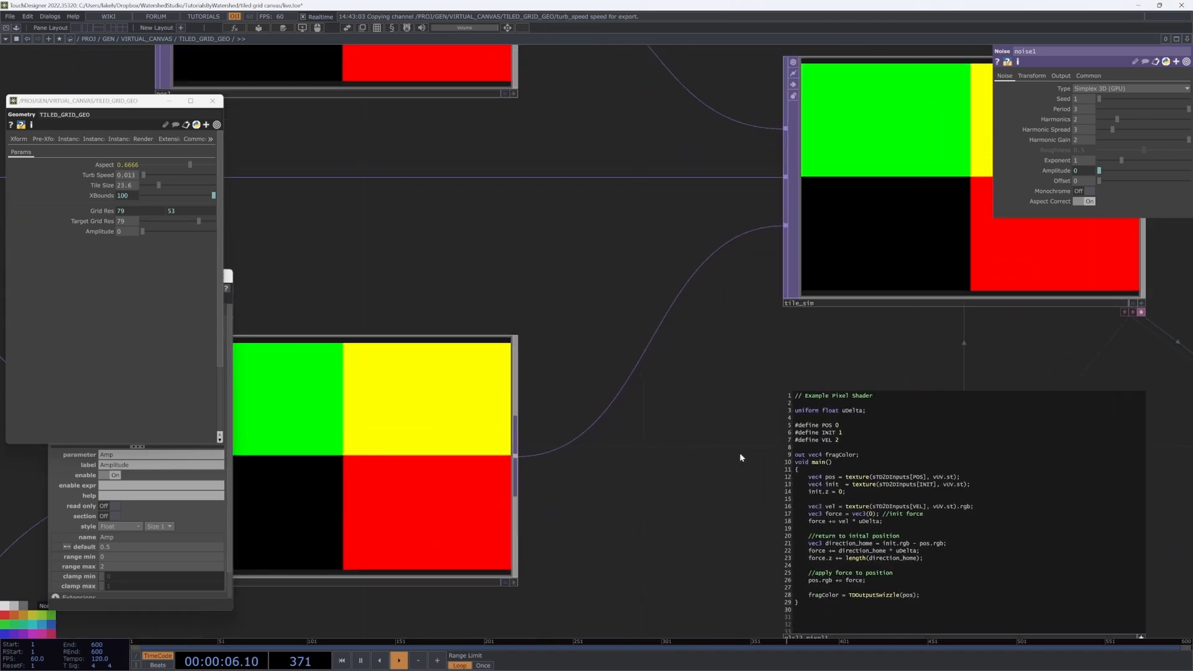
scroll(739, 452, "down", 5)
Step: Check the vel and turb parameters, shift calc_init_pos up and move vel up-left
left_click_drag(532, 374, 713, 370)
left_click_drag(572, 413, 685, 421)
scroll(715, 407, "down", 2)
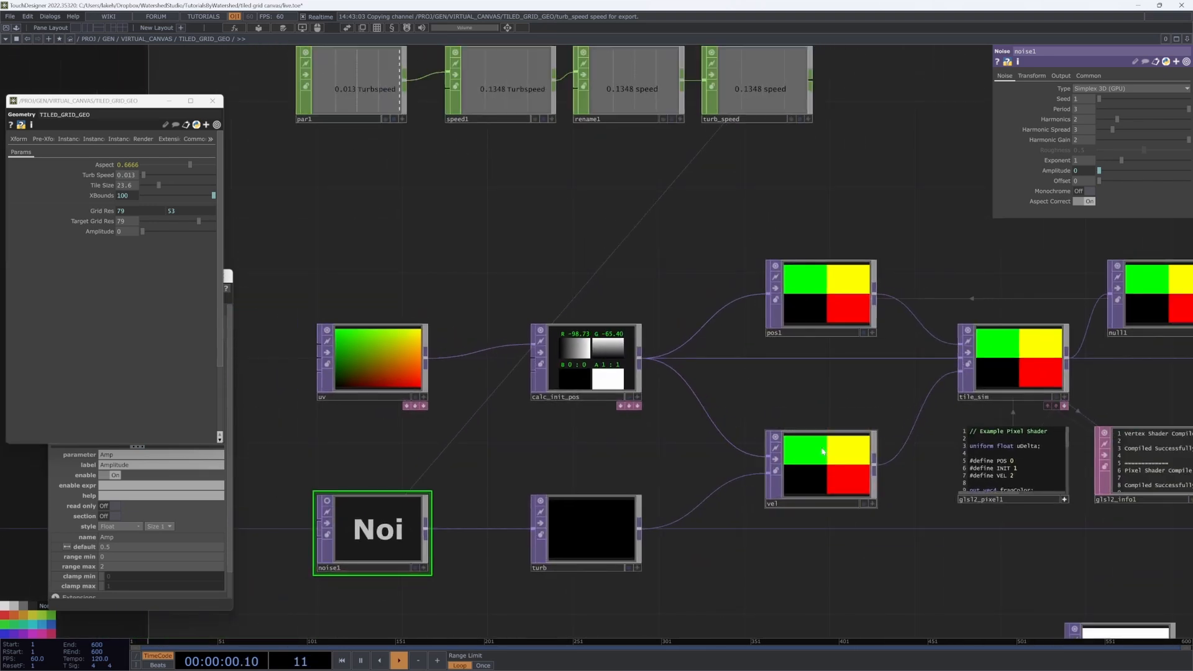
left_click_drag(813, 388, 784, 415)
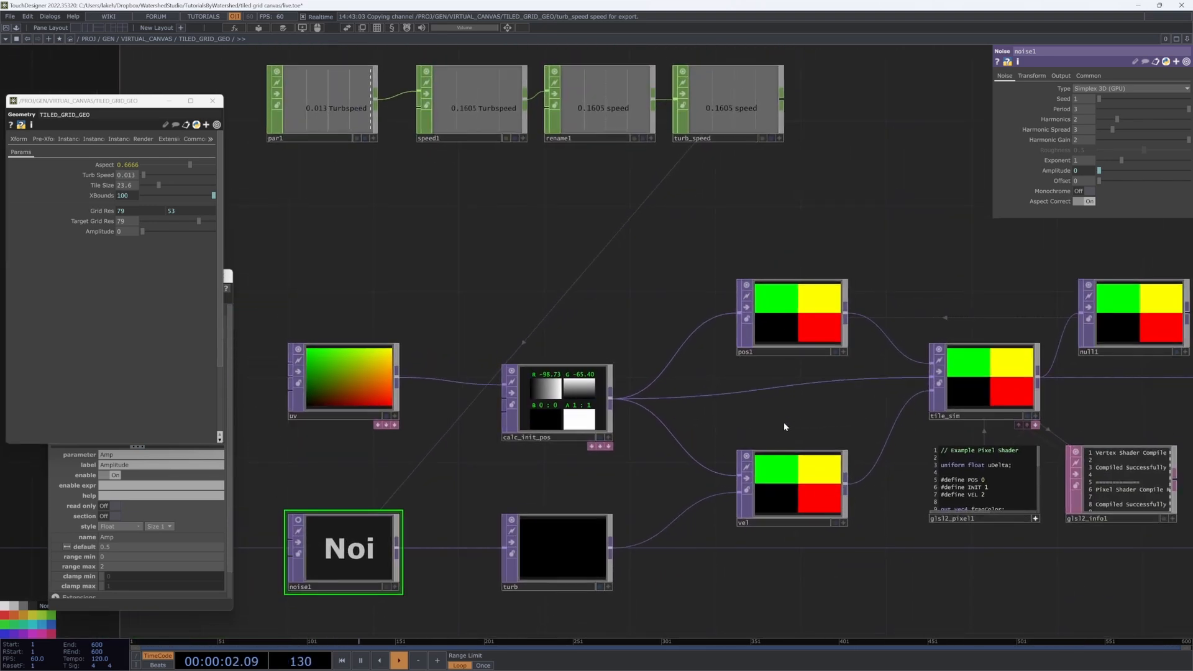
left_click(781, 473)
left_click_drag(612, 422, 592, 386)
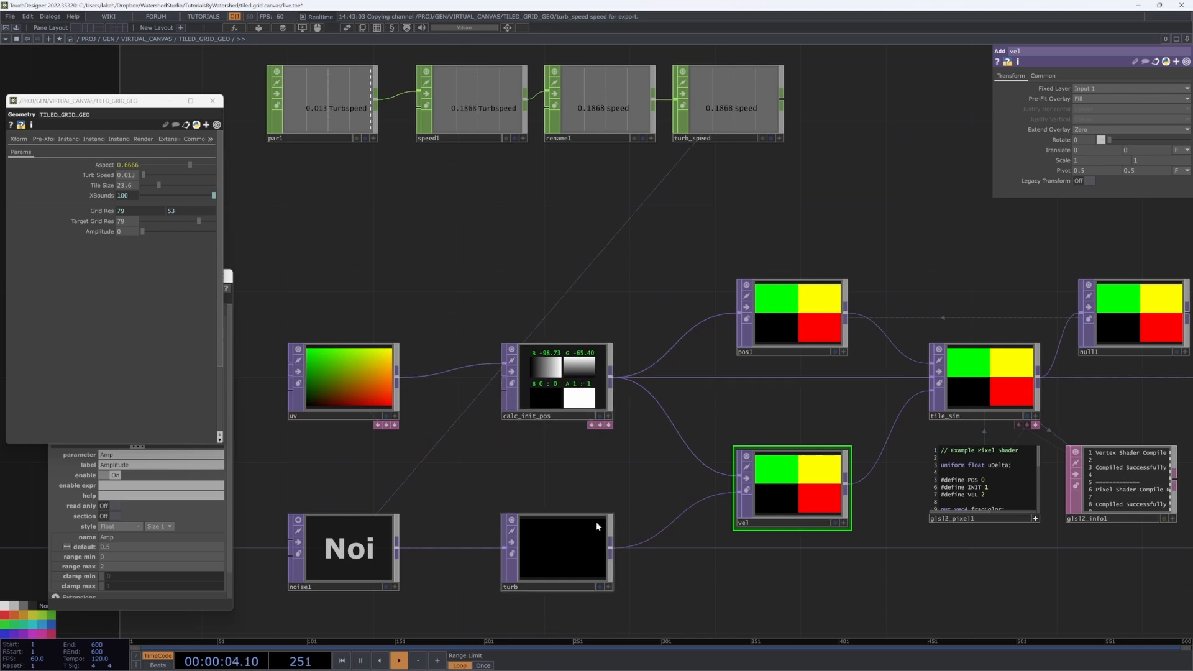
left_click(571, 529)
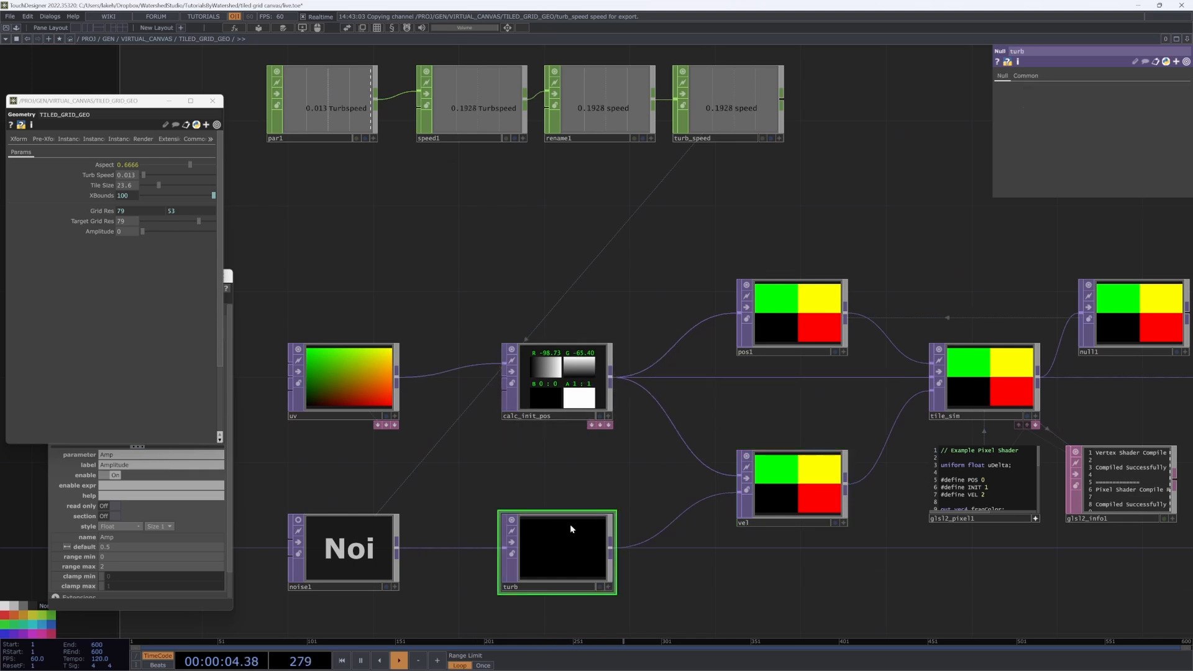
left_click(793, 485)
left_click_drag(772, 390, 725, 363)
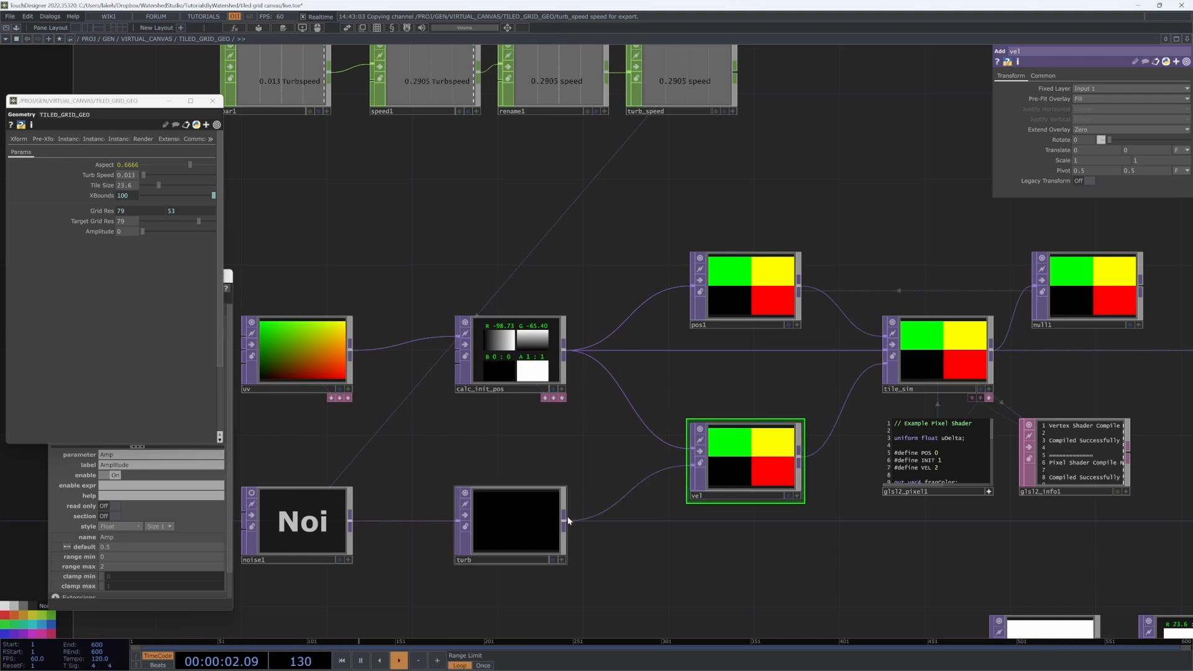
left_click_drag(783, 453, 681, 436)
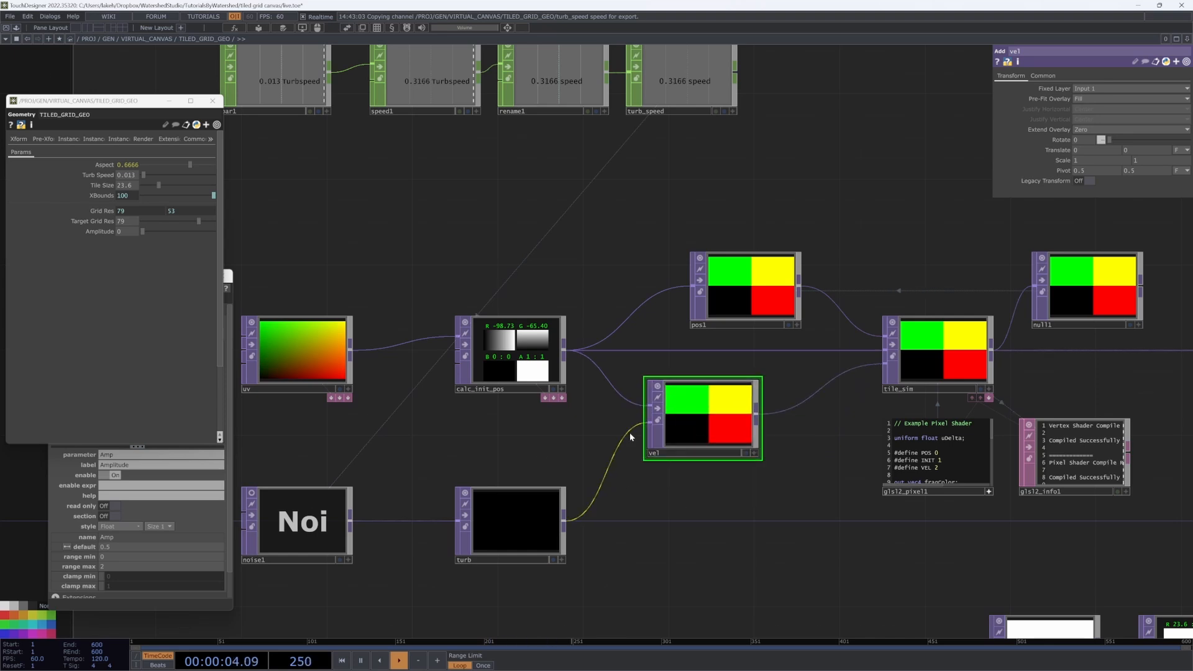
Step: Change the vel node to a Null TOP and reposition it lower right
right_click(702, 428)
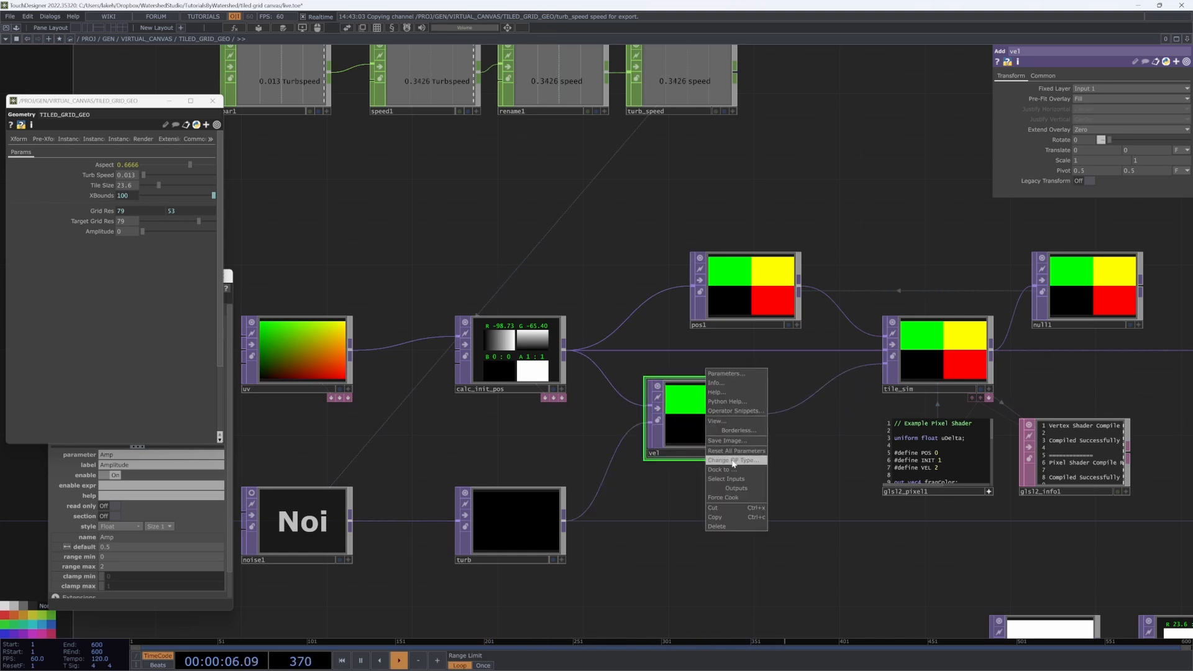
left_click(730, 458)
left_click(683, 412)
left_click_drag(721, 436, 742, 522)
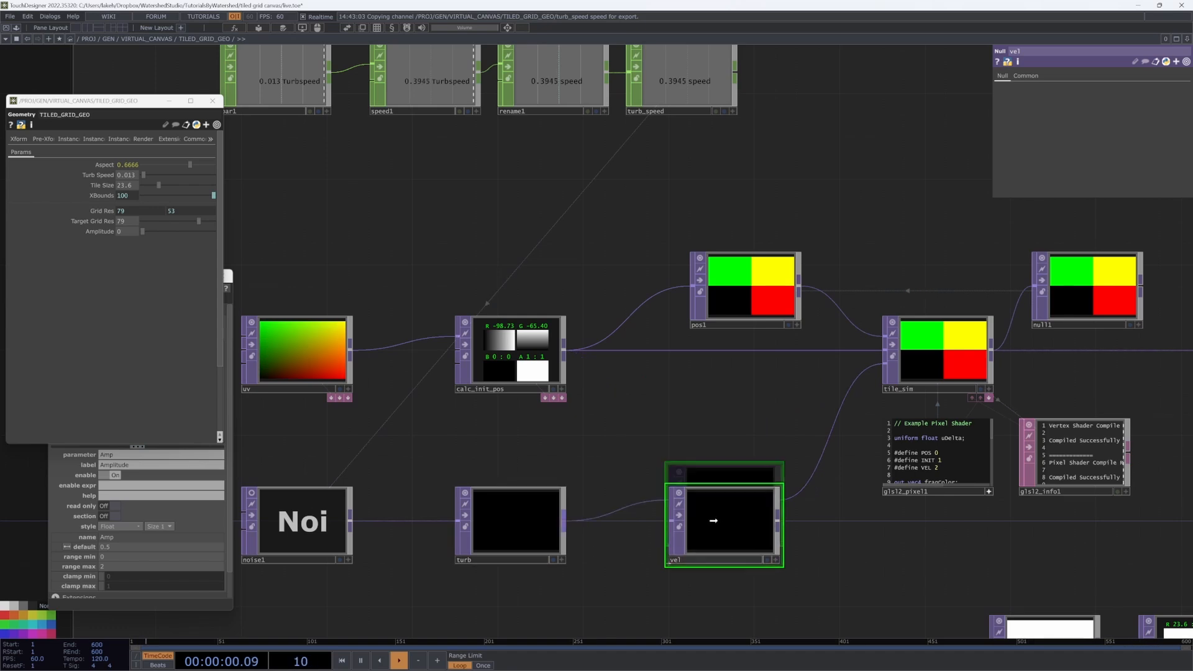
Step: Raise the turbulence Amplitude to 0.04 and restart the simulation
left_click(934, 355)
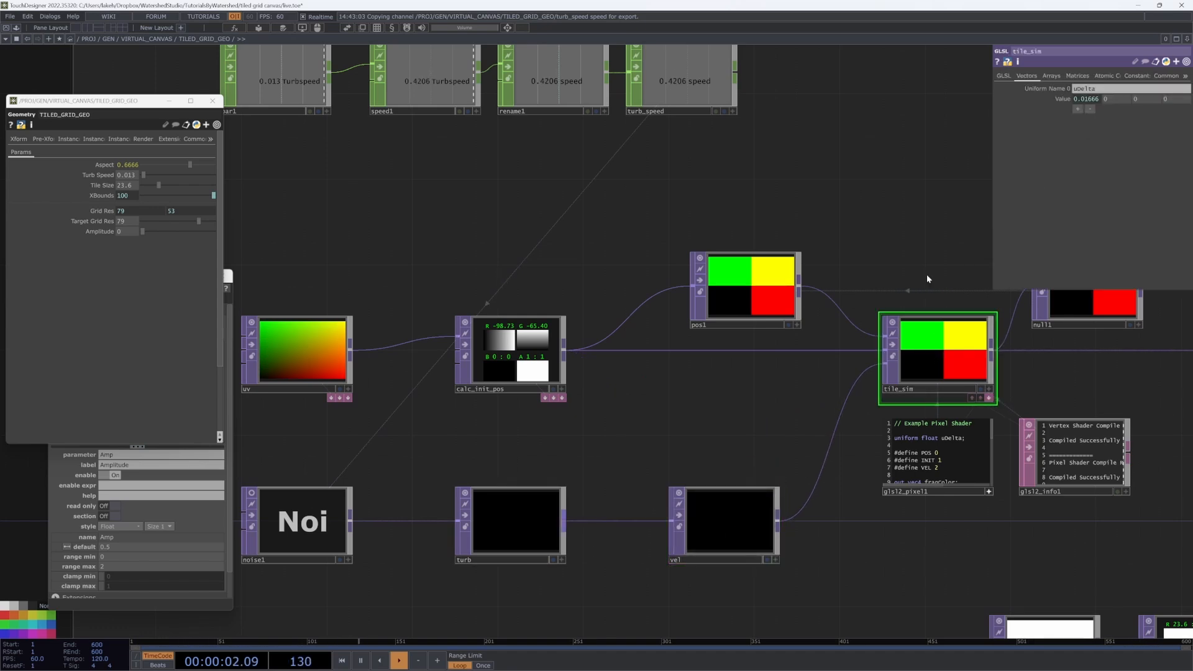
scroll(926, 278, "down", 10)
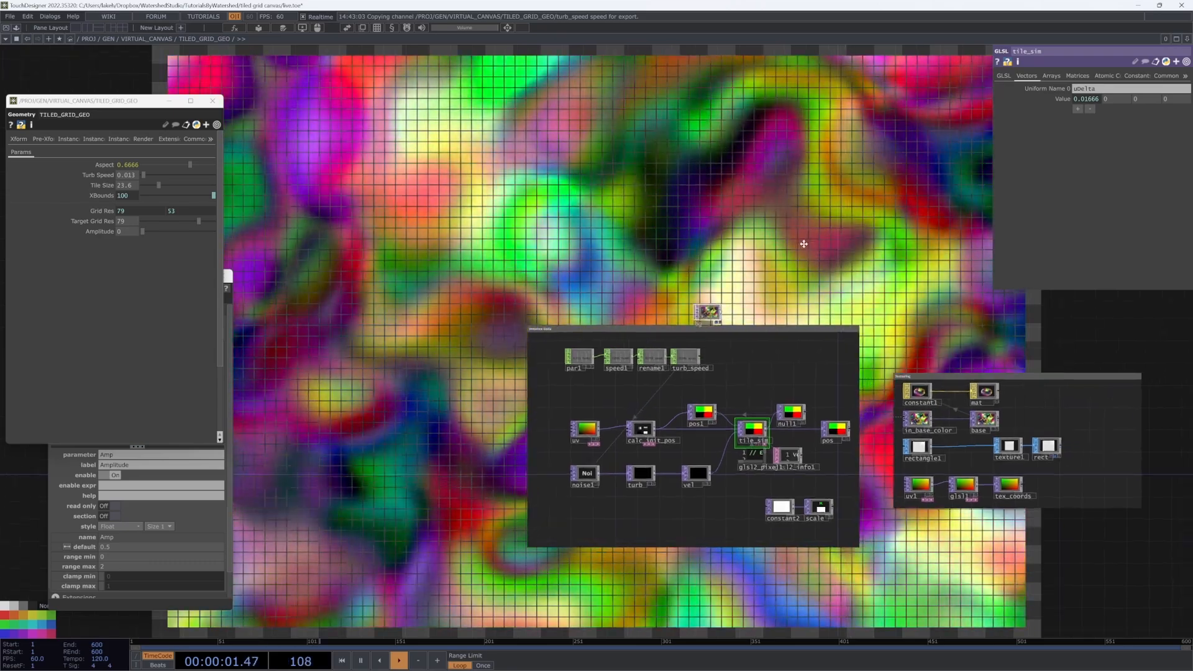
left_click_drag(808, 246, 763, 230)
scroll(612, 474, "up", 8)
scroll(762, 451, "down", 8)
left_click_drag(804, 357, 566, 433)
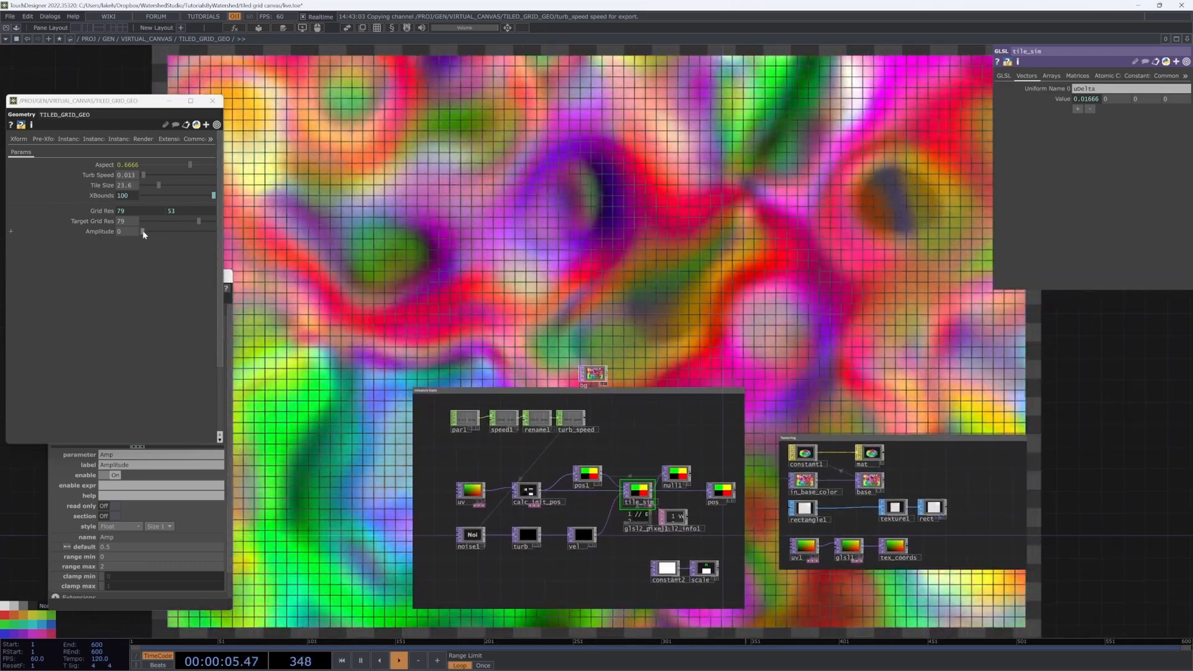
left_click_drag(144, 233, 143, 231)
left_click(338, 222)
key("ctrl+Up")
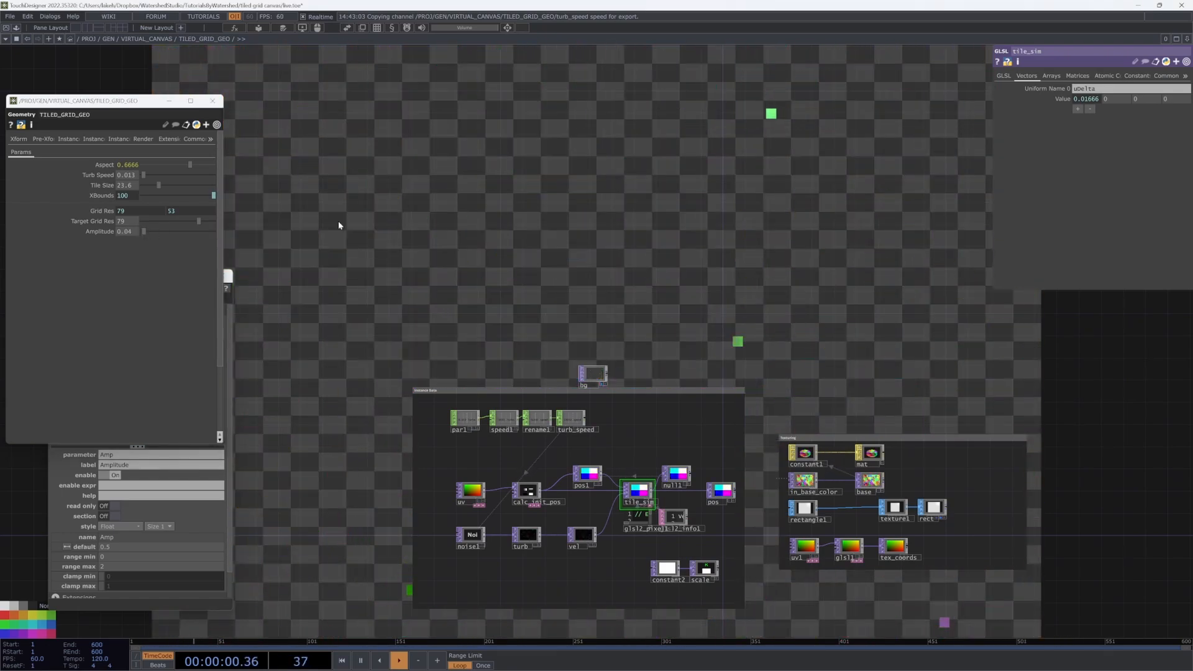
key("ctrl+Up")
Step: Review the pixel shader code and vel node, then restart to watch the tiles scatter
left_click_drag(450, 249, 504, 216)
scroll(634, 518, "up", 10)
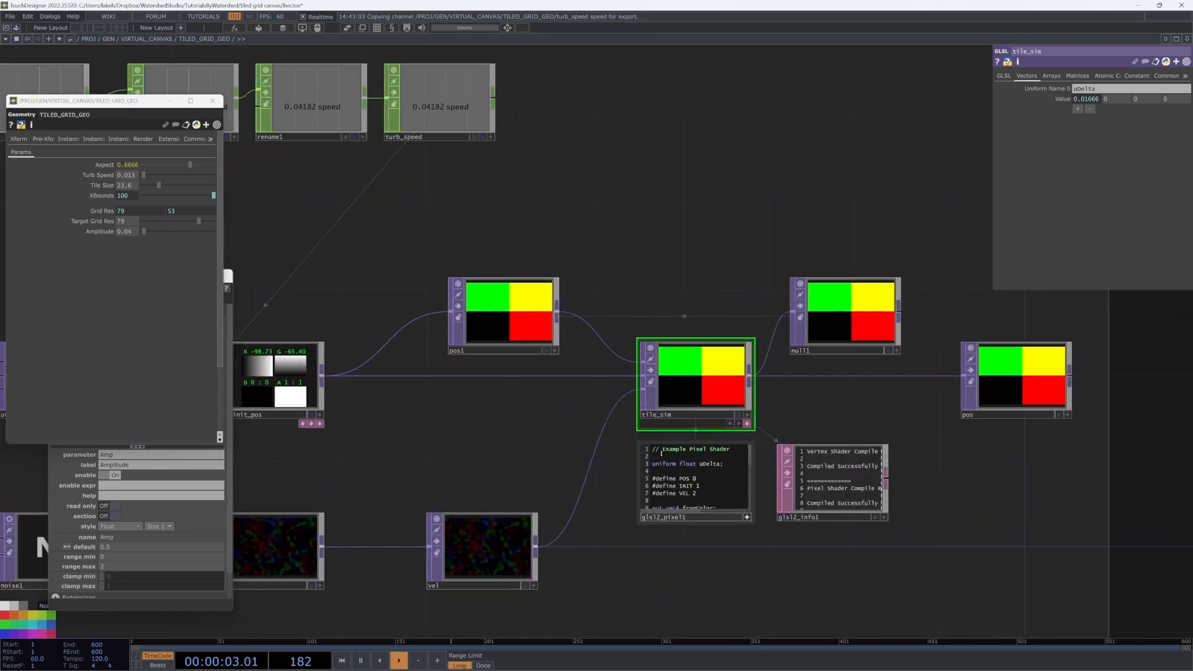
scroll(584, 480, "up", 4)
left_click_drag(607, 381, 460, 455)
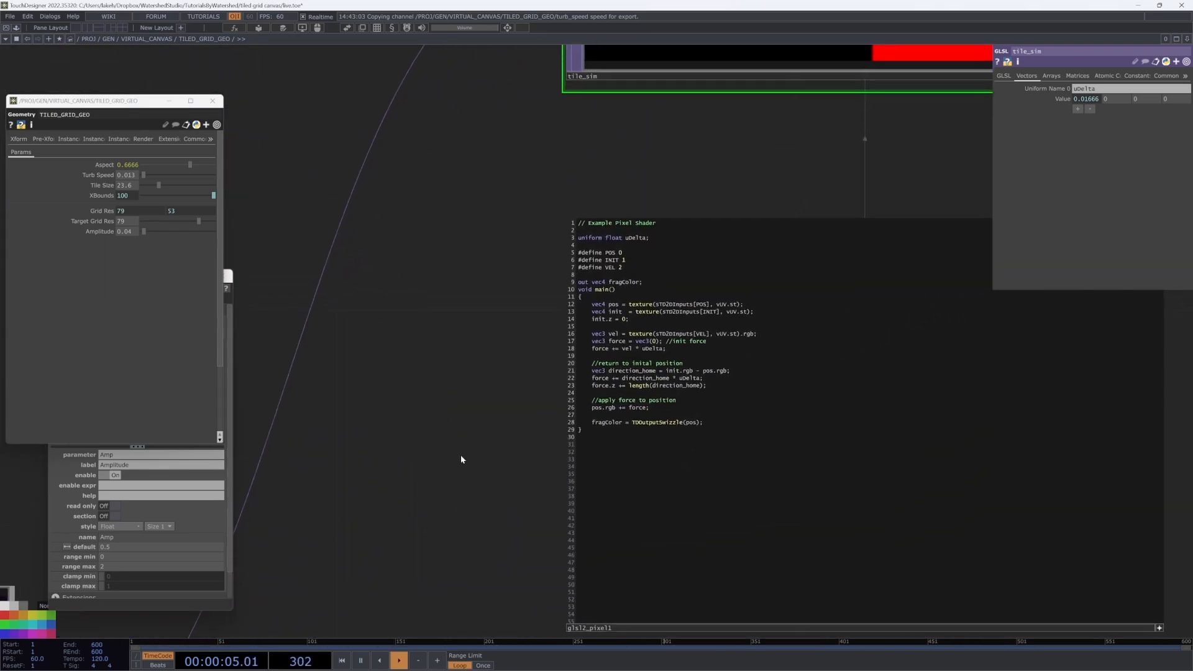
scroll(460, 453, "down", 2)
left_click_drag(461, 386, 464, 416)
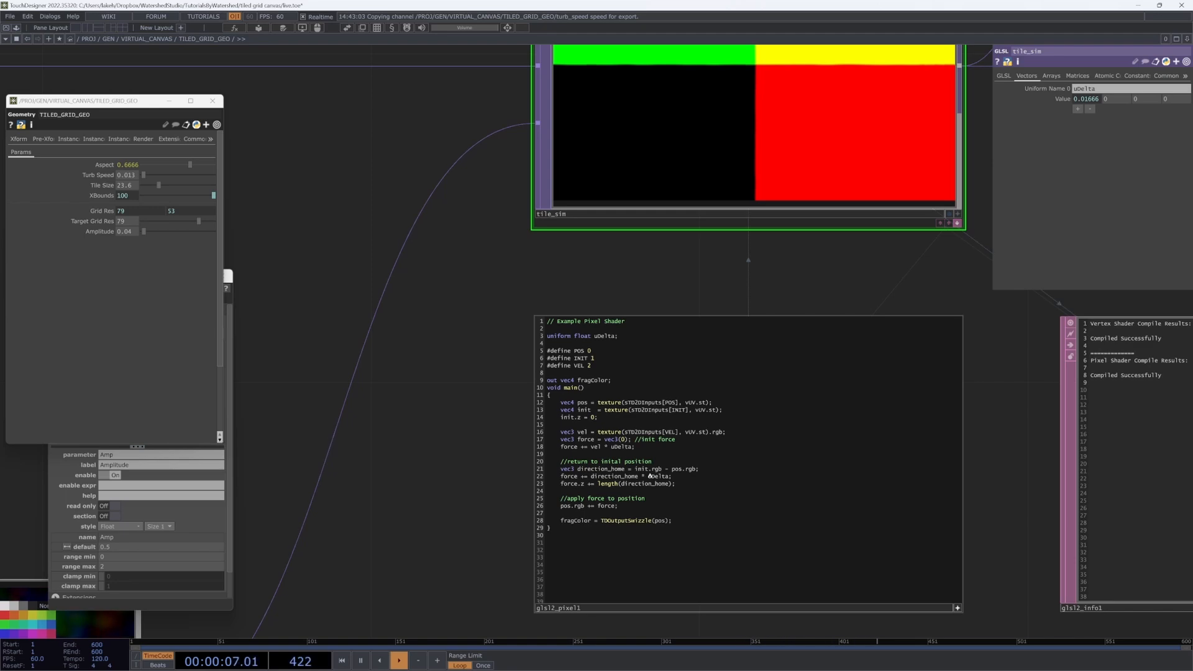
scroll(578, 404, "down", 6)
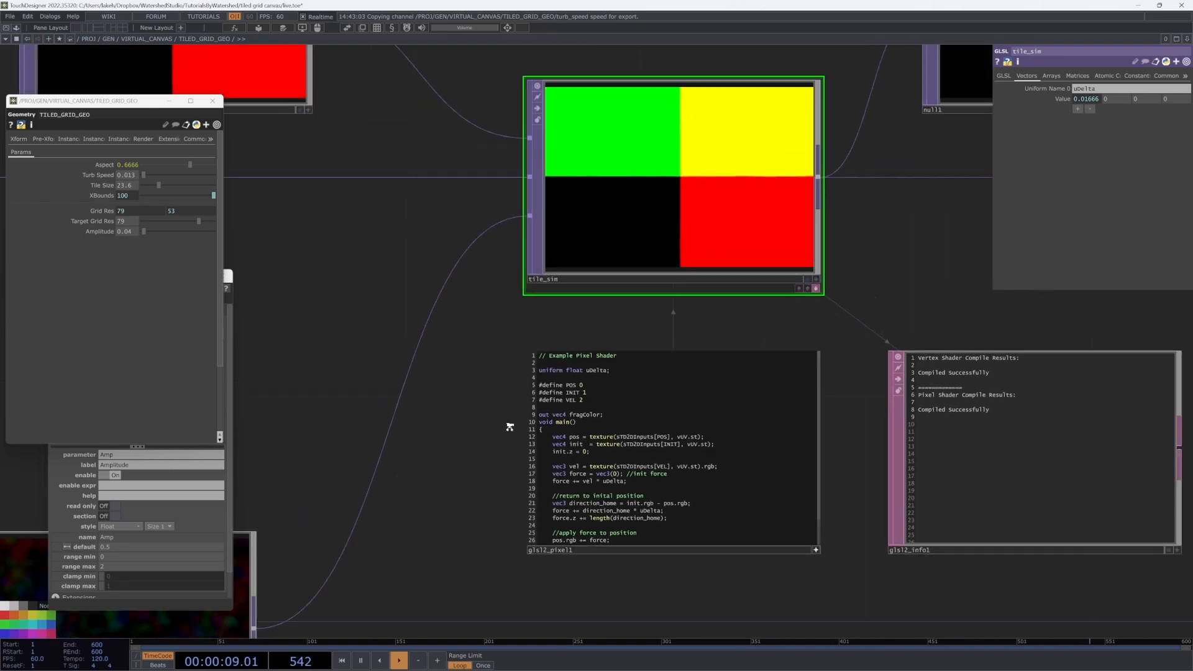
scroll(432, 327, "up", 3)
scroll(596, 541, "up", 1)
left_click_drag(595, 545, 725, 325)
scroll(545, 354, "down", 2)
scroll(547, 355, "down", 6)
key("ctrl+Up")
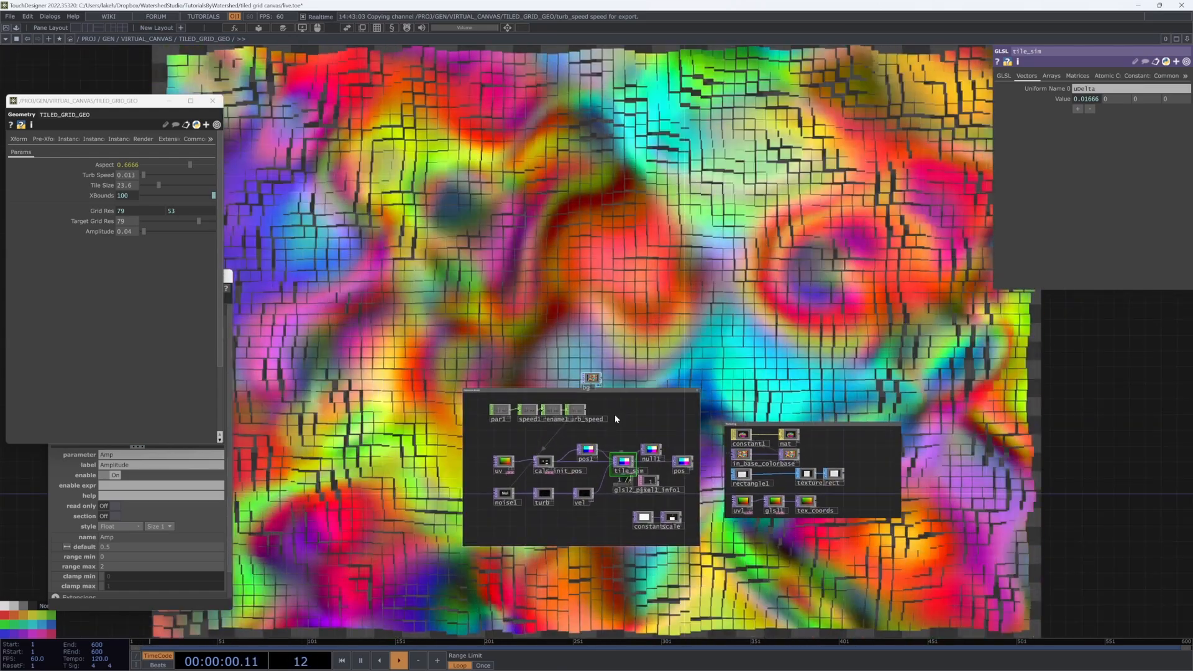
scroll(577, 527, "up", 5)
scroll(602, 434, "up", 3)
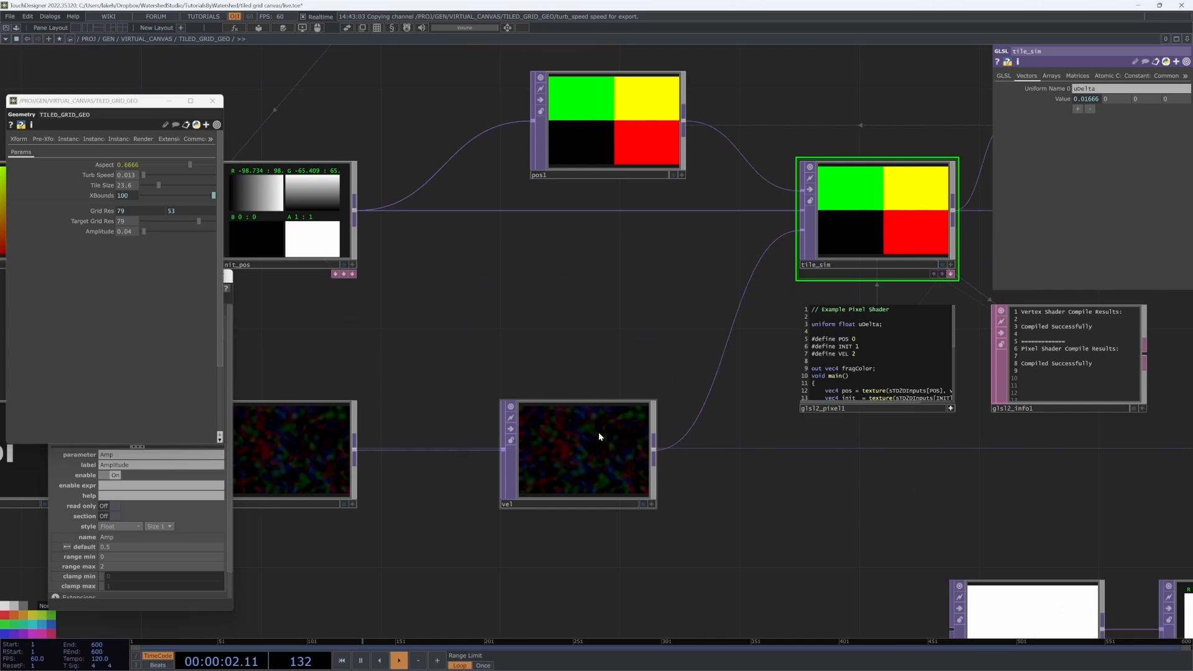
Step: Set tile_sim's Pixel Format to 32-bit float (RGBA) and restart the simulation
middle_click(571, 439)
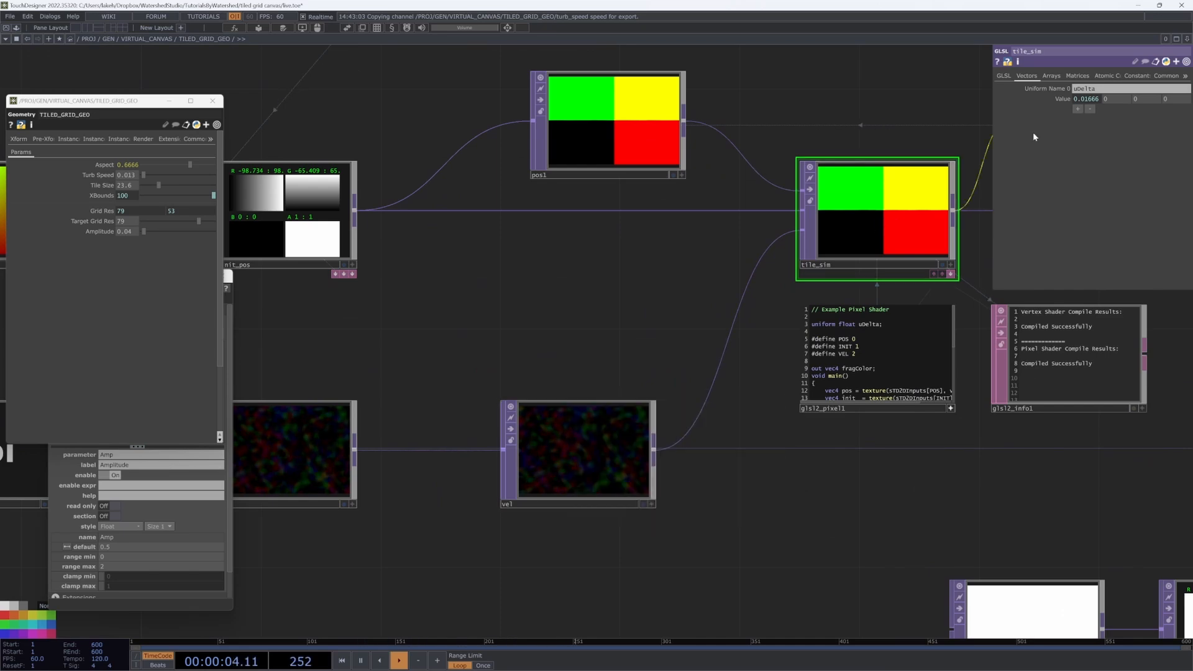
left_click(1123, 196)
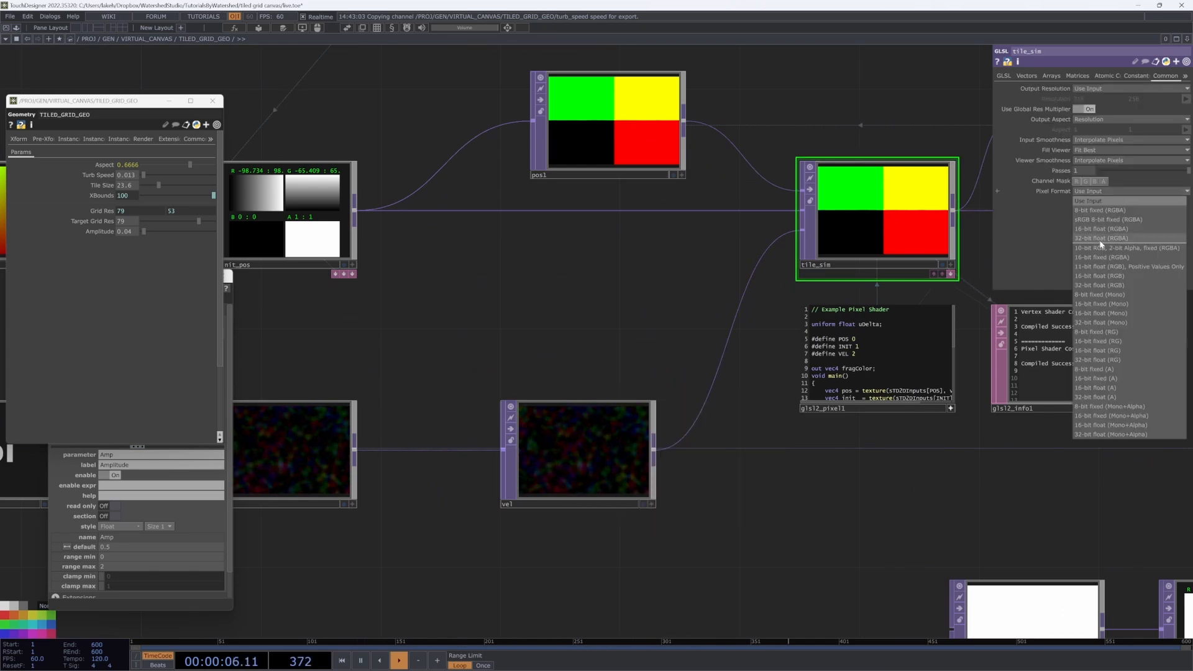
left_click(1118, 243)
scroll(626, 294, "down", 6)
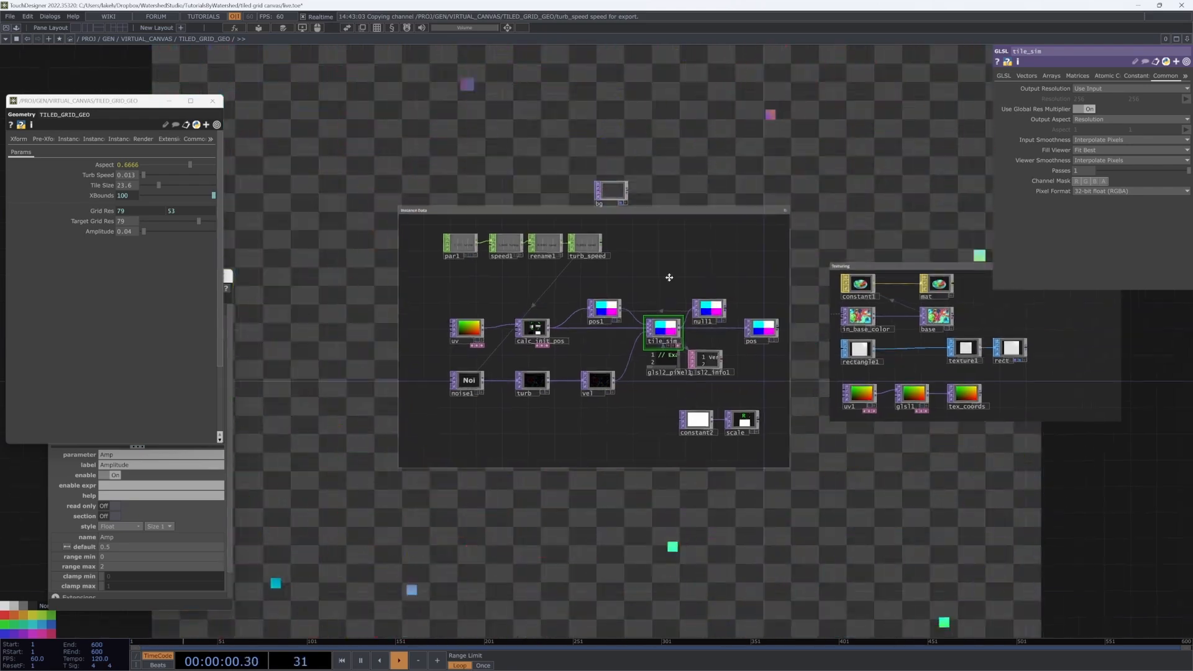
left_click_drag(669, 278, 632, 407)
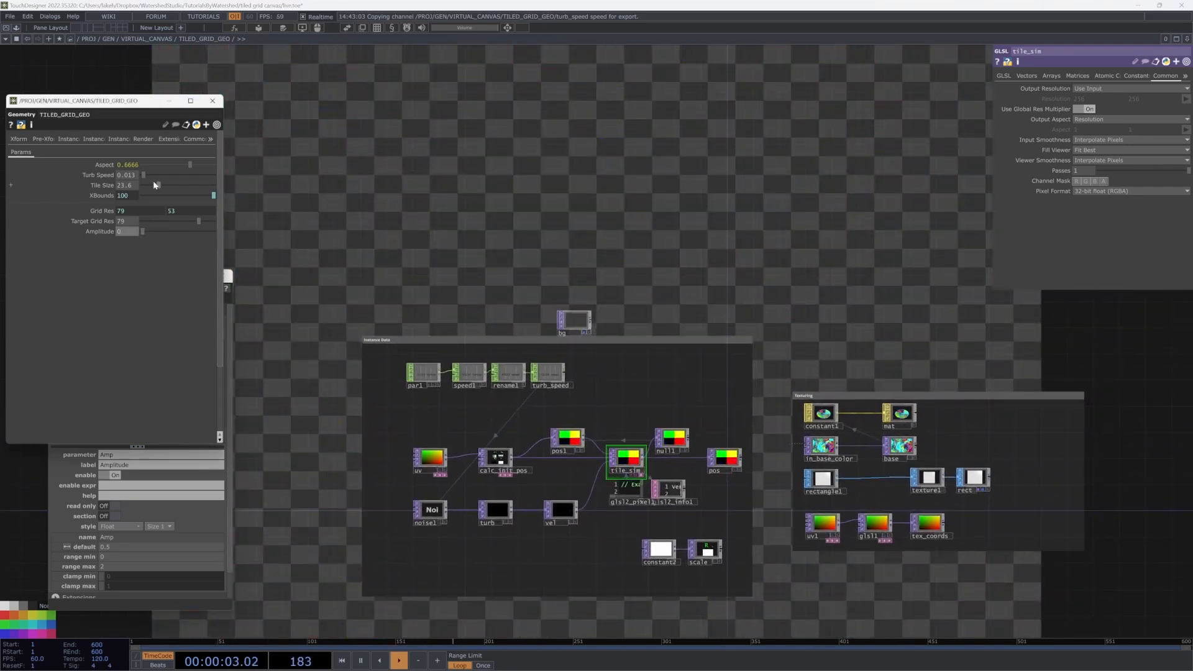
key("ctrl+Up")
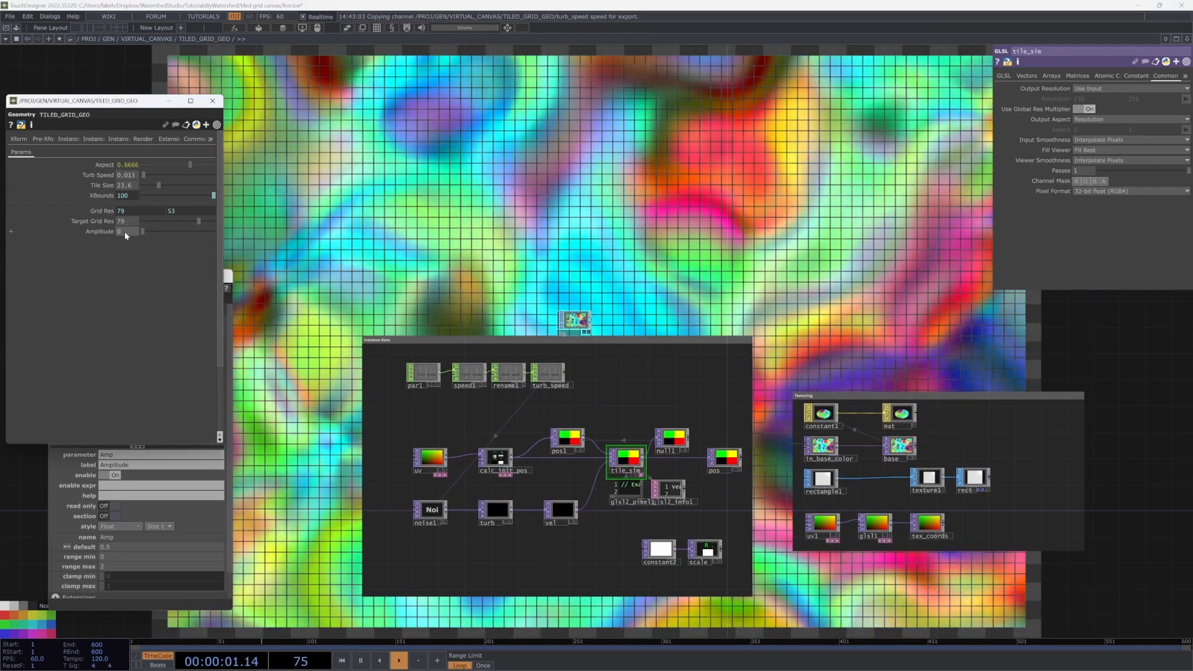
Step: Lower the turbulence Amplitude to 0.001 and check the noise1 settings
middle_click_drag(125, 234, 136, 252)
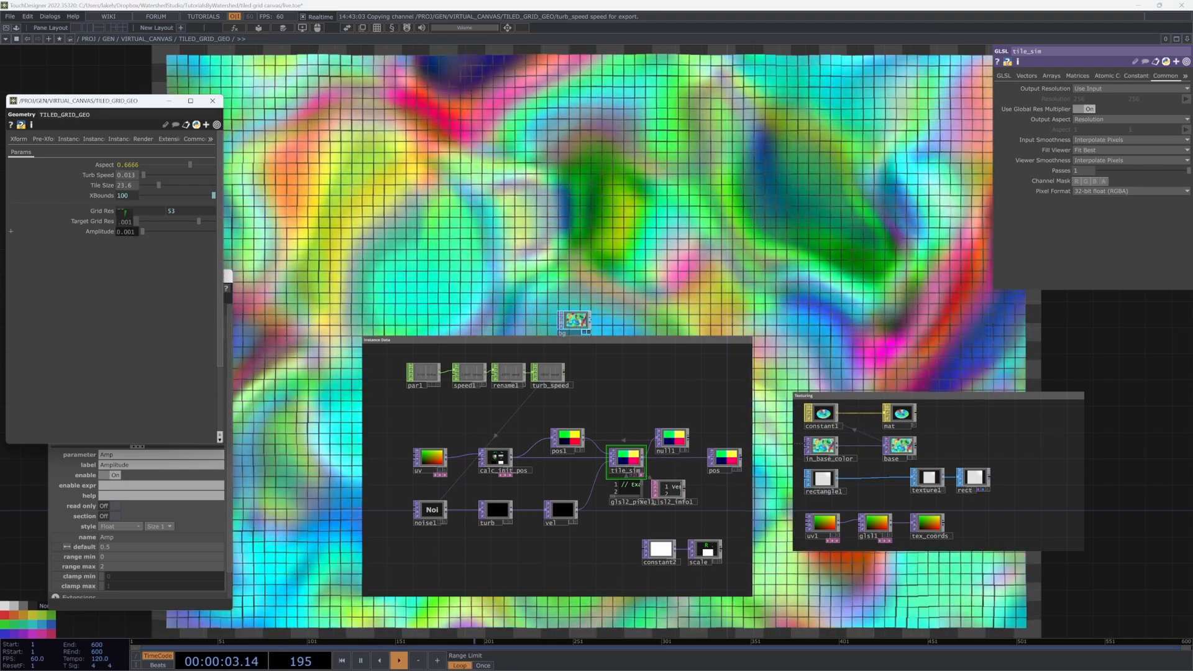
scroll(517, 530, "up", 4)
scroll(517, 531, "up", 3)
left_click(309, 435)
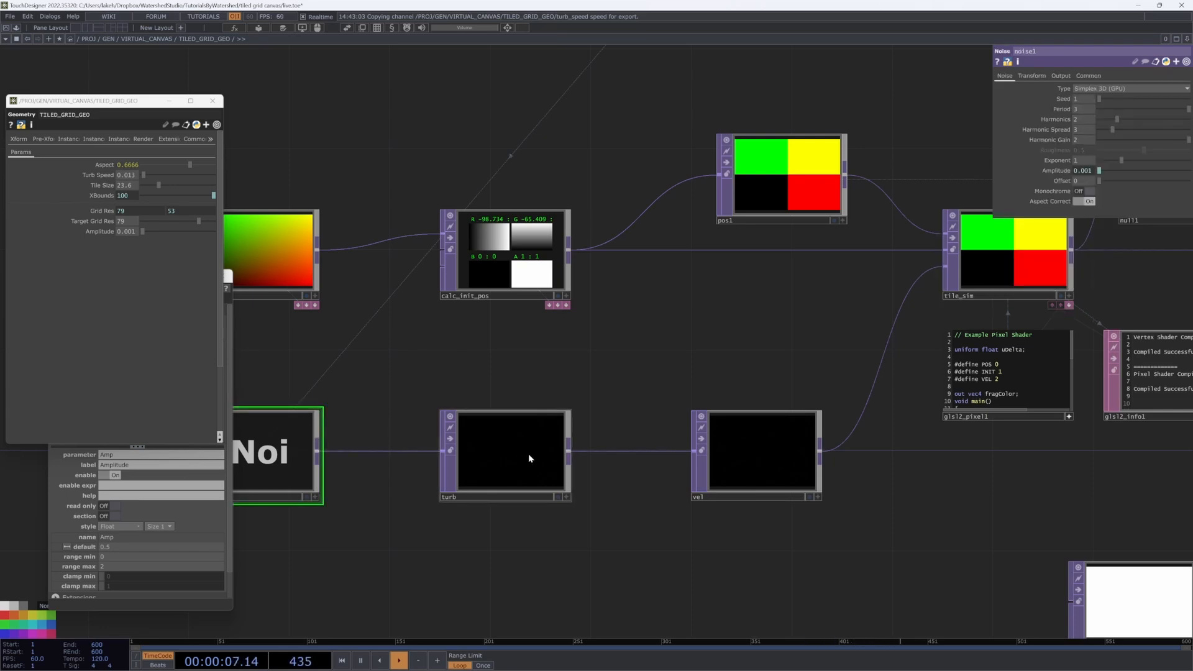
scroll(532, 453, "down", 5)
scroll(748, 448, "up", 5)
scroll(748, 449, "up", 3)
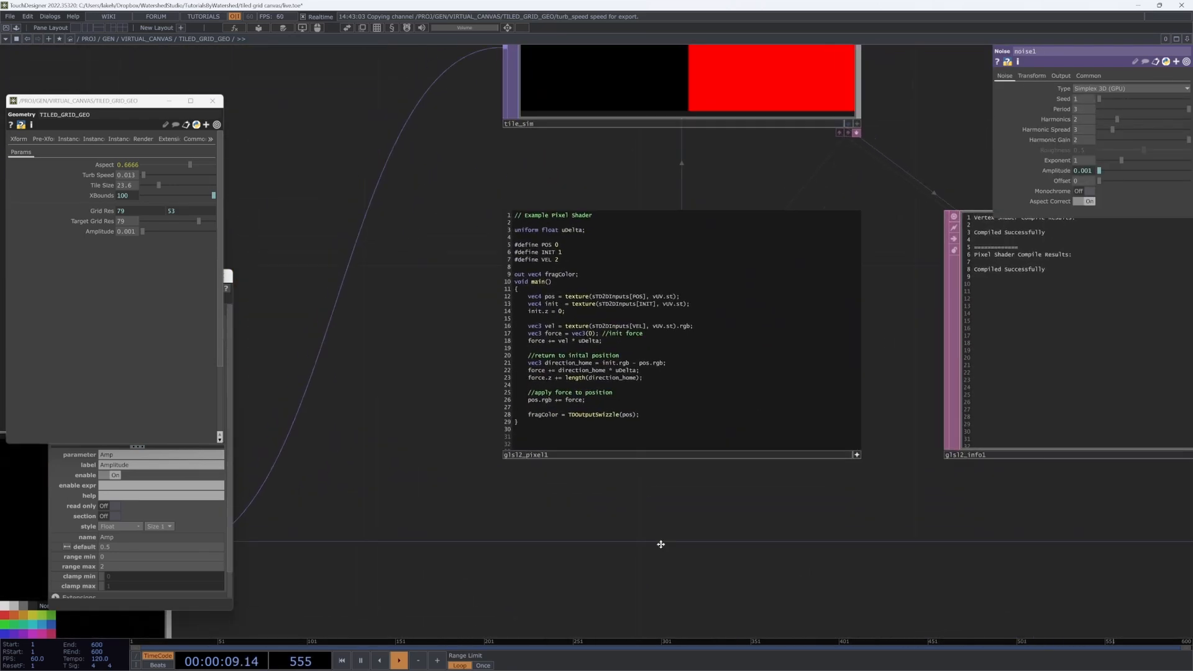
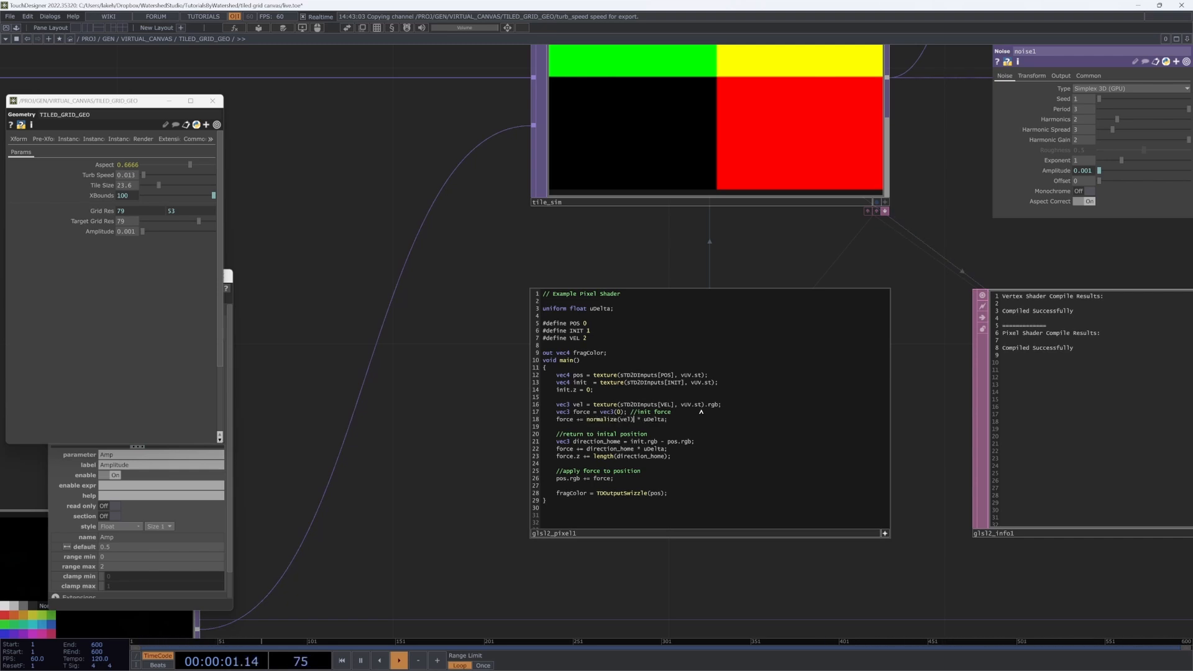
Step: Restart the tile simulation from its initial state and pause playback to freeze it
scroll(600, 452, "down", 2)
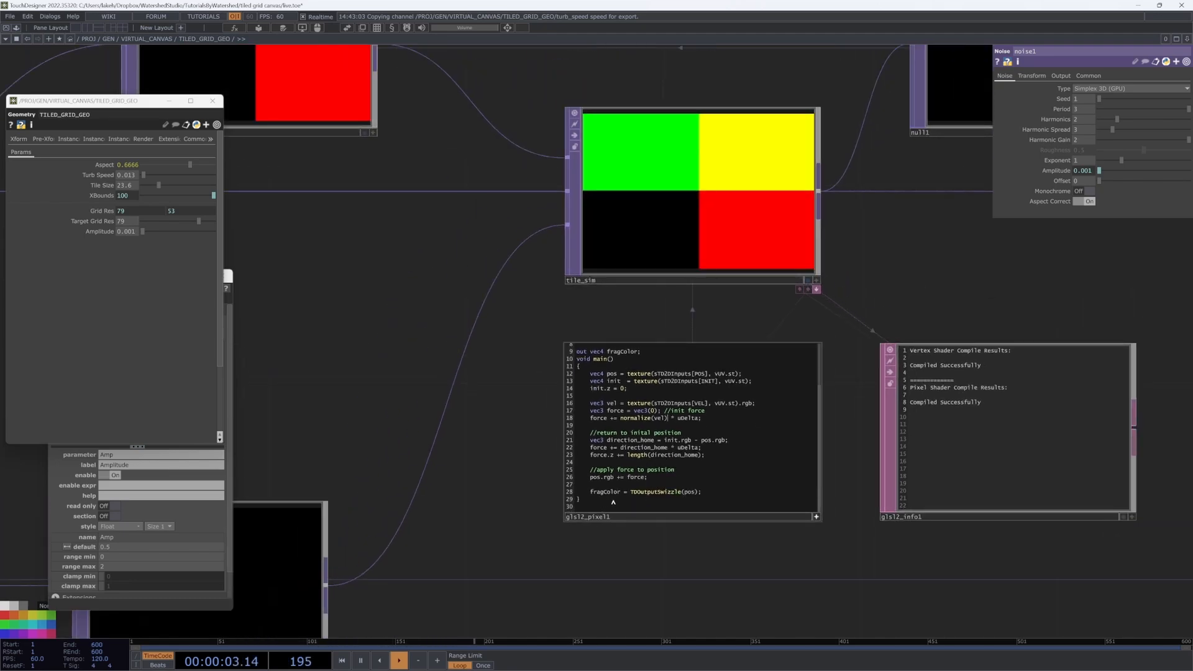
scroll(825, 316, "down", 5)
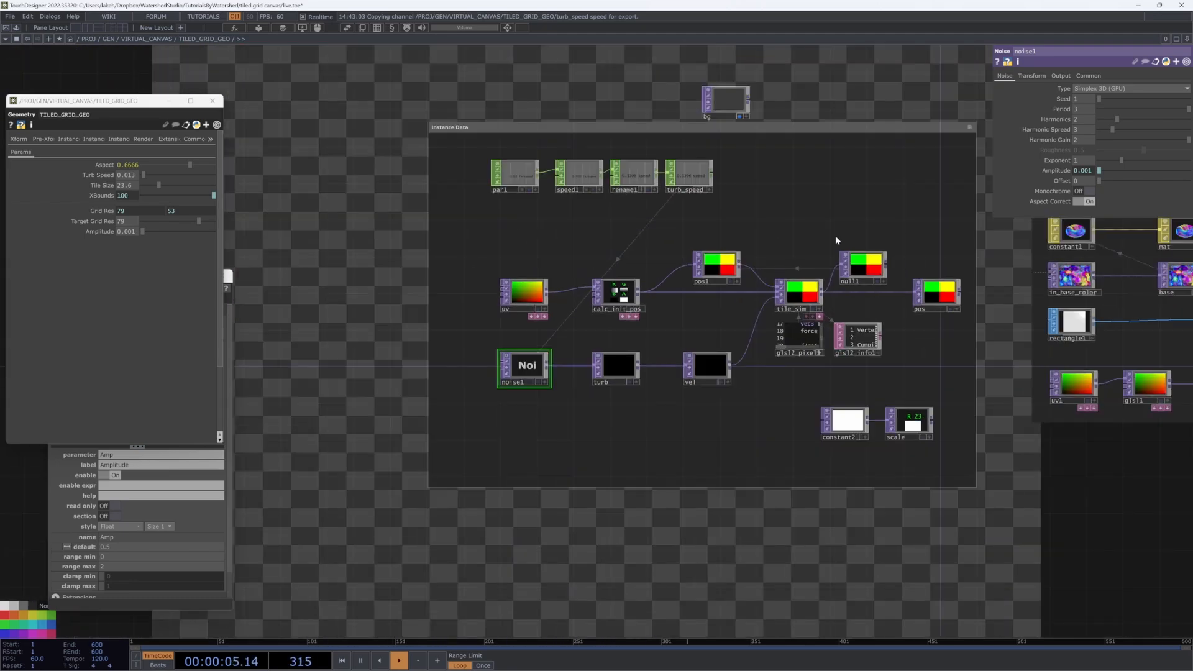
left_click_drag(854, 50, 719, 213)
key("Down")
key("Down")
key("Down")
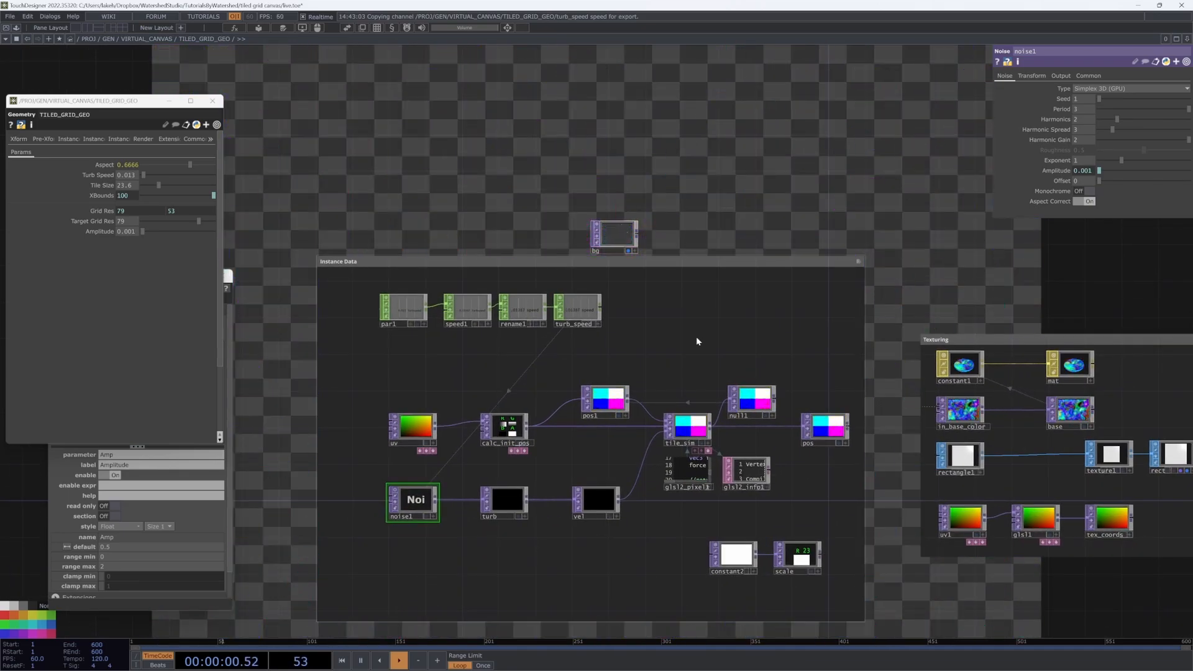
key("Down")
key("Down")
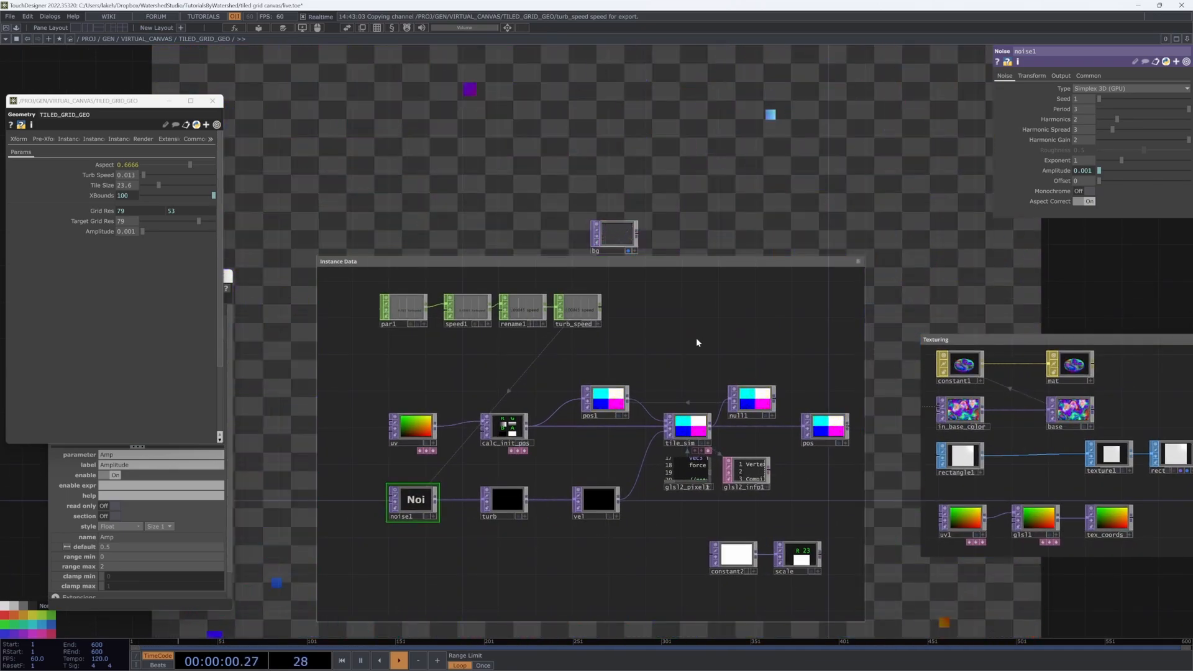
left_click_drag(696, 338, 668, 424)
key("space")
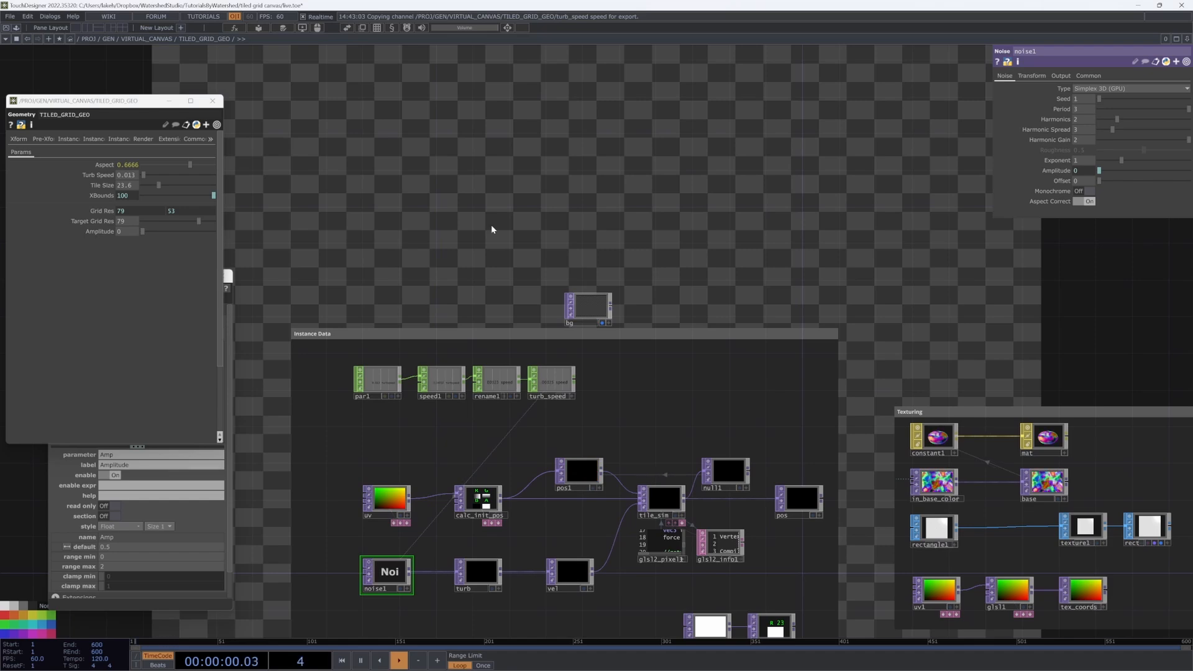
Step: Delete the Instance Data annotation box, leaving the simulation and shader nodes in place
scroll(621, 572, "up", 10)
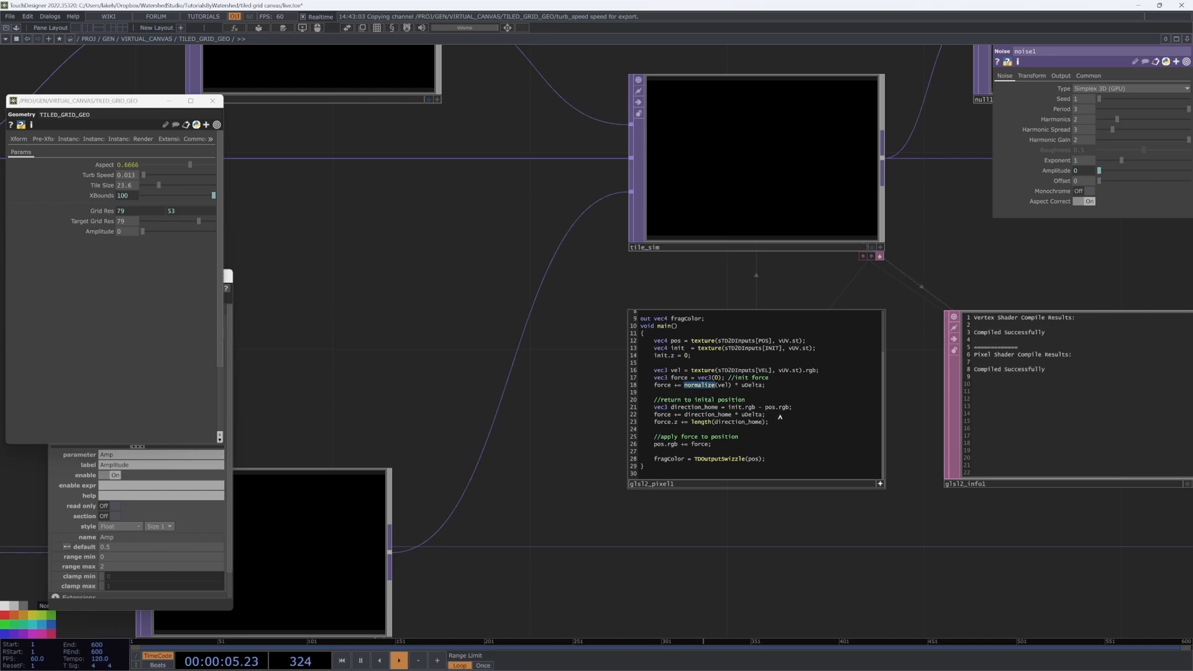
scroll(609, 512, "down", 10)
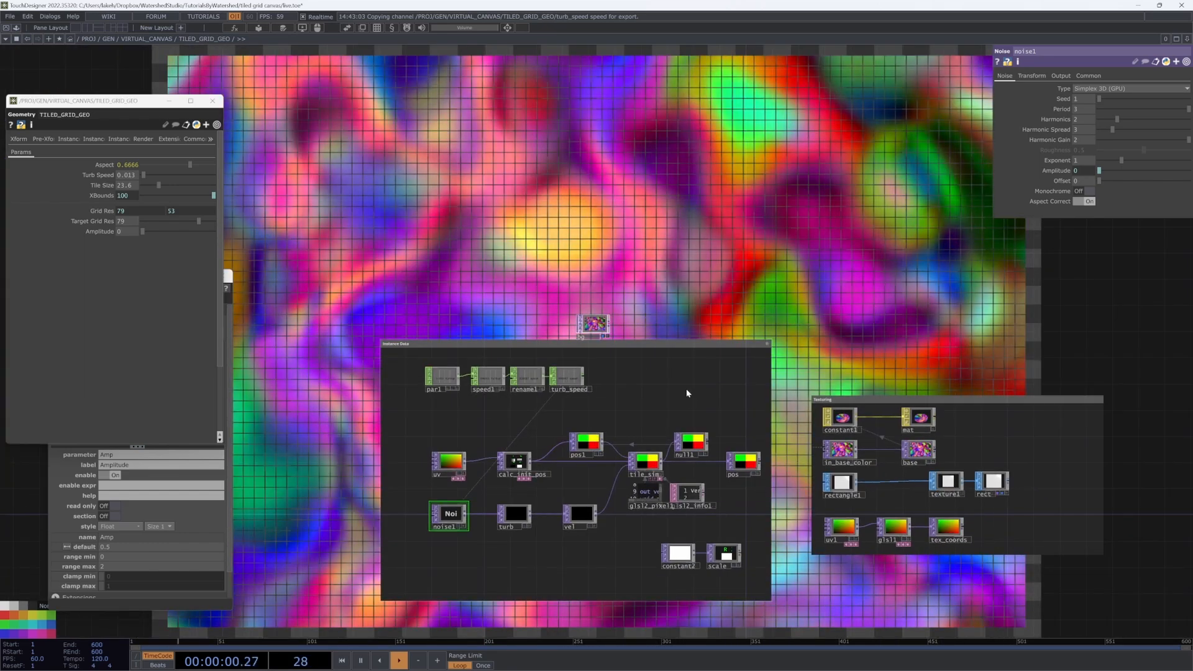
scroll(686, 389, "down", 3)
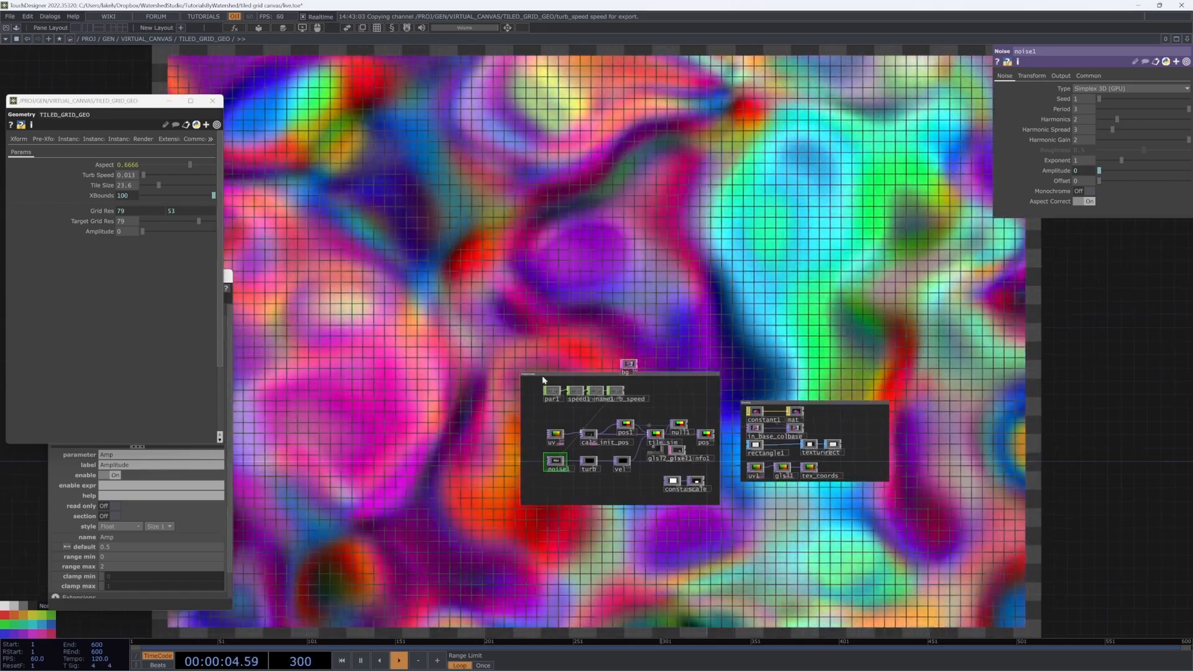
scroll(658, 460, "up", 10)
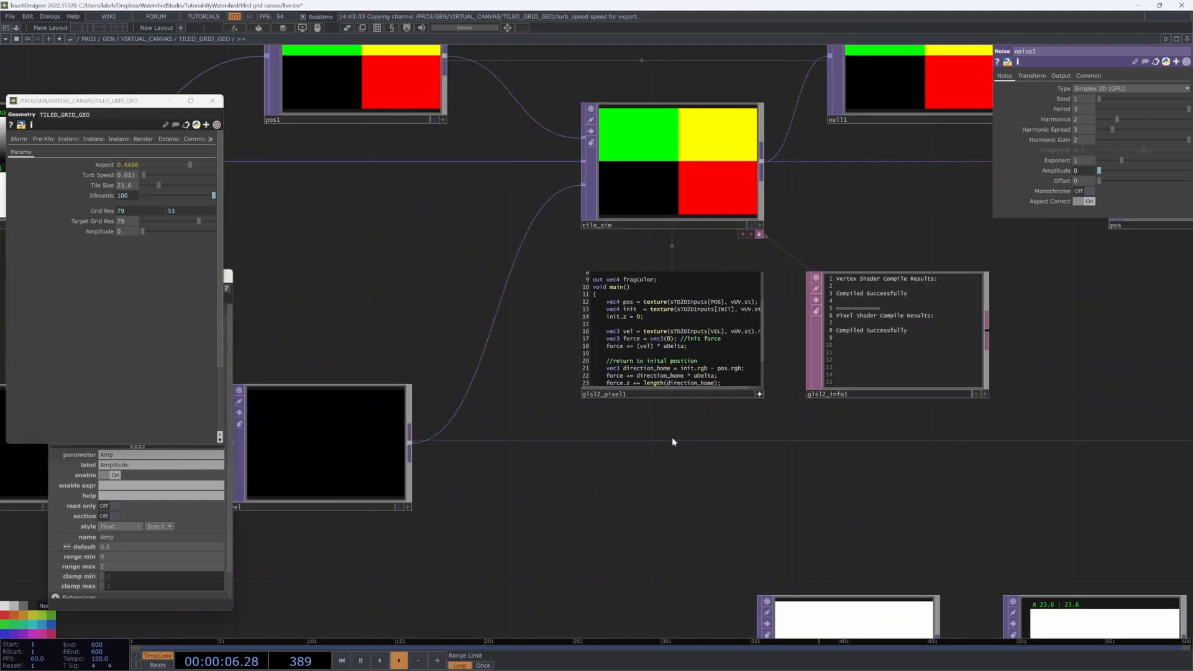
left_click_drag(672, 441, 699, 509)
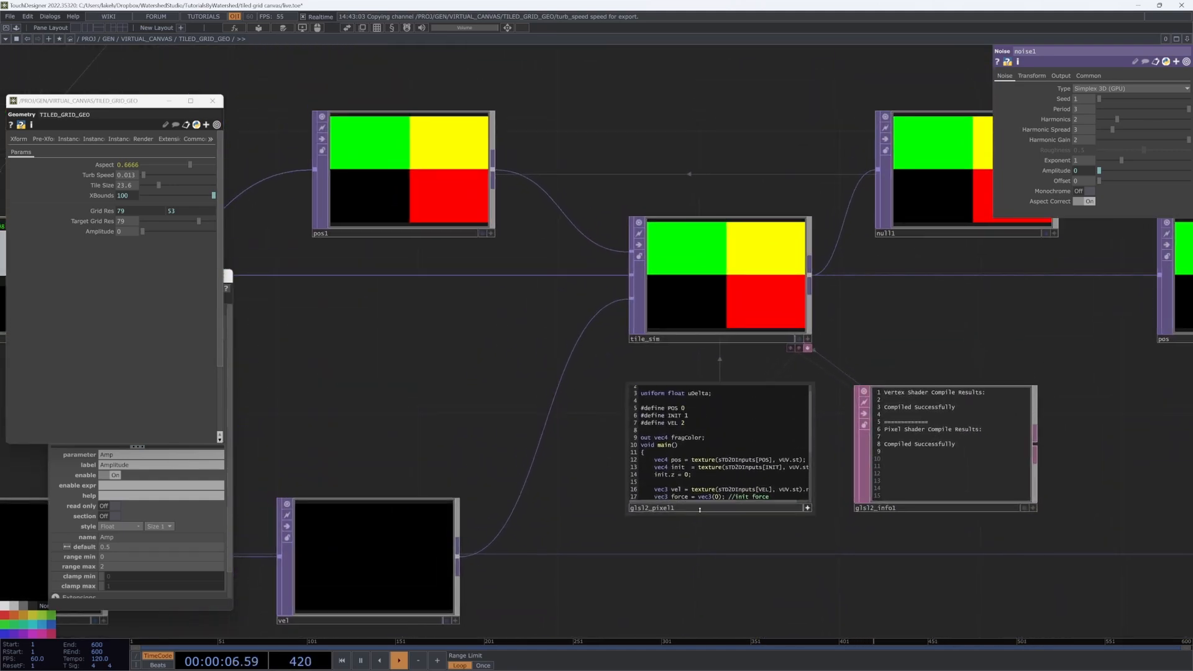
scroll(630, 478, "up", 5)
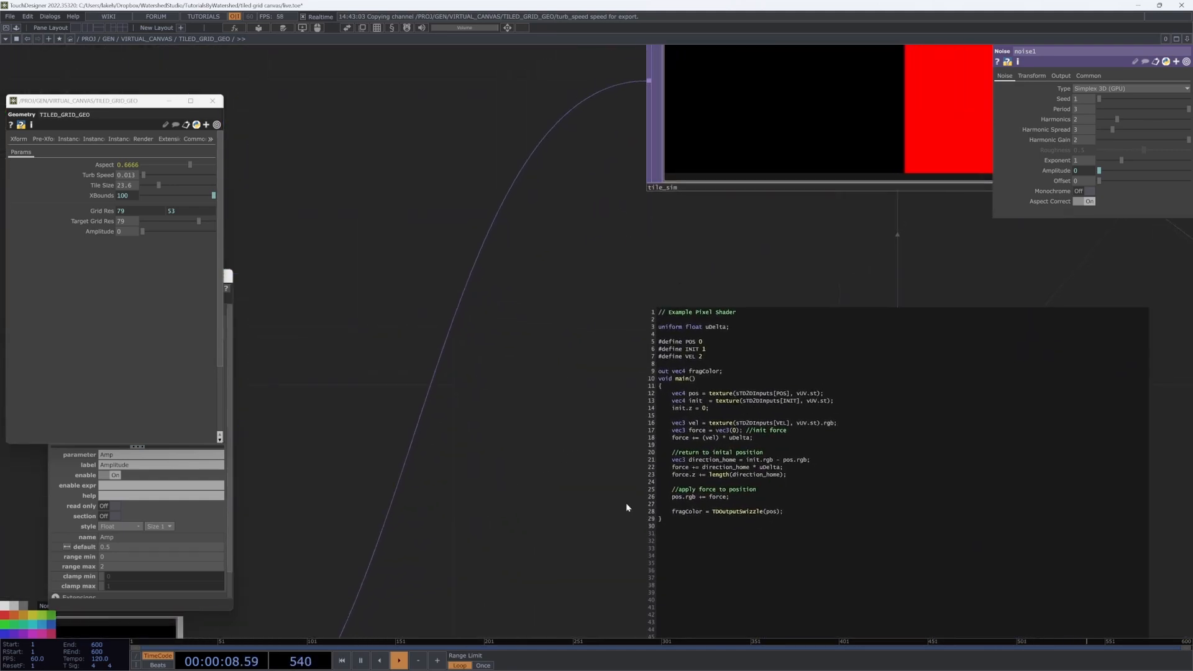
scroll(626, 507, "down", 15)
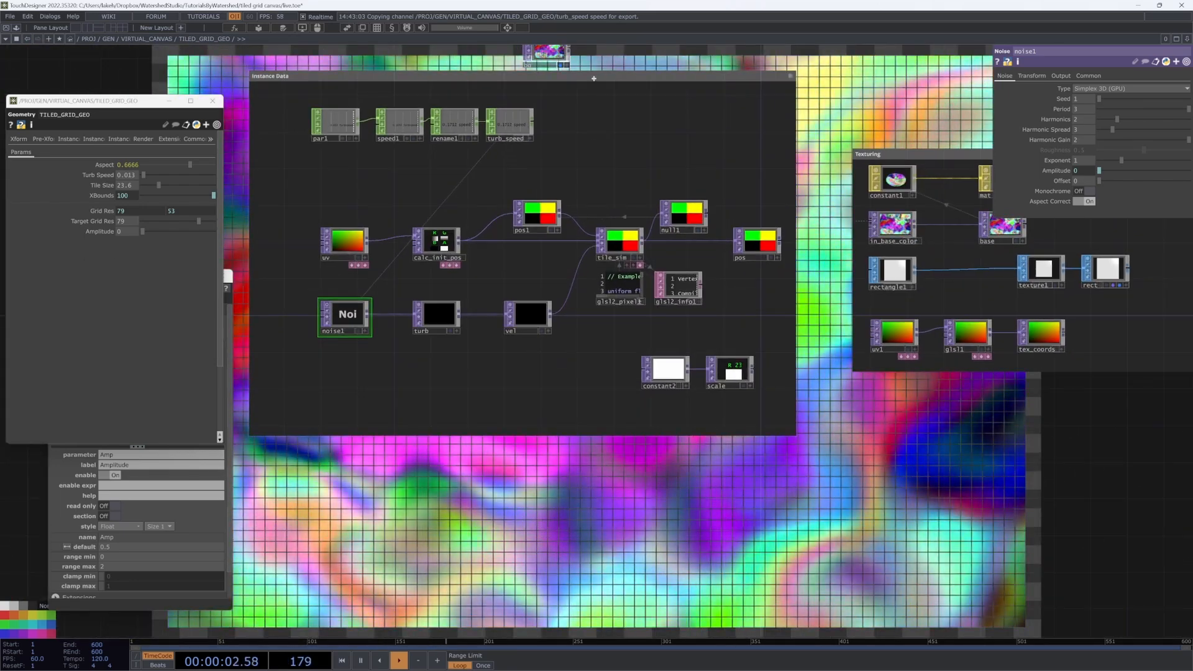
left_click(520, 77)
key("Delete")
Step: Inspect the glsl2_pixel1 shader code
scroll(639, 311, "up", 12)
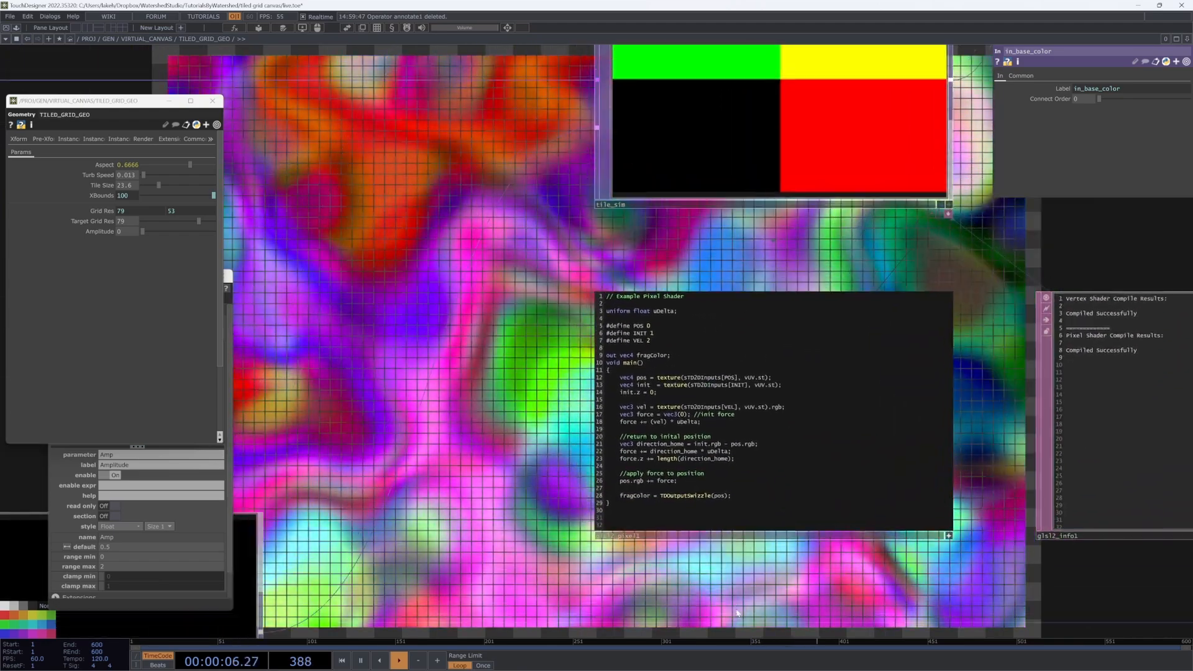
left_click_drag(737, 613, 761, 633)
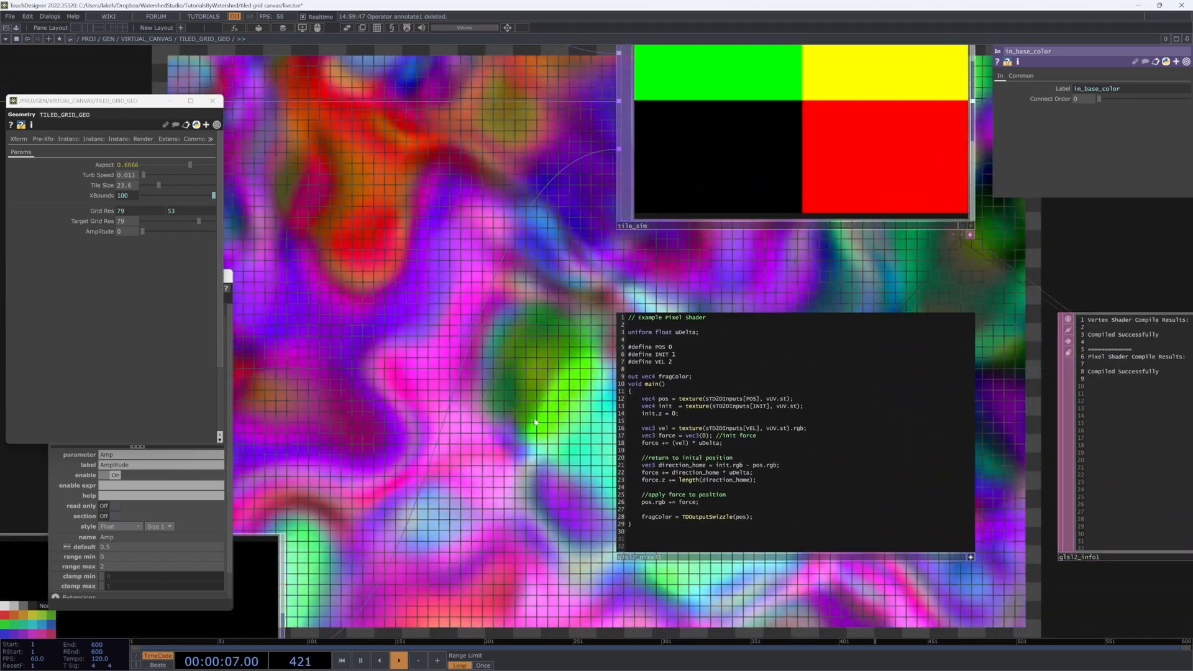
left_click_drag(517, 400, 596, 429)
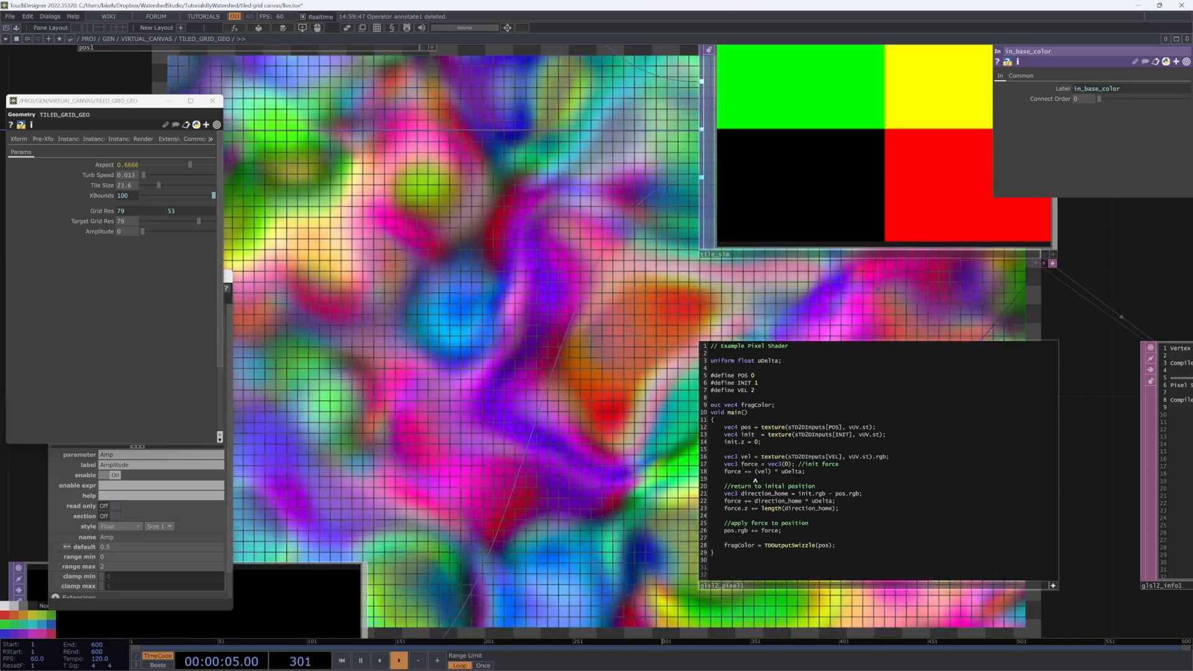
scroll(579, 490, "down", 5)
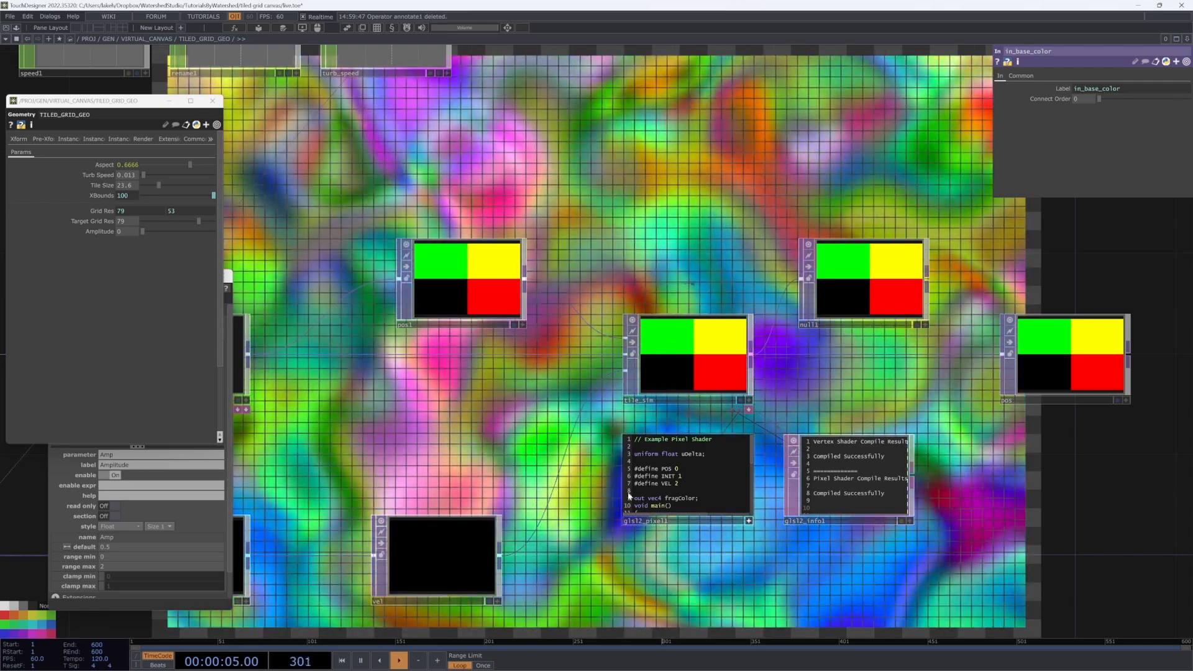
scroll(677, 489, "down", 5)
scroll(684, 489, "up", 5)
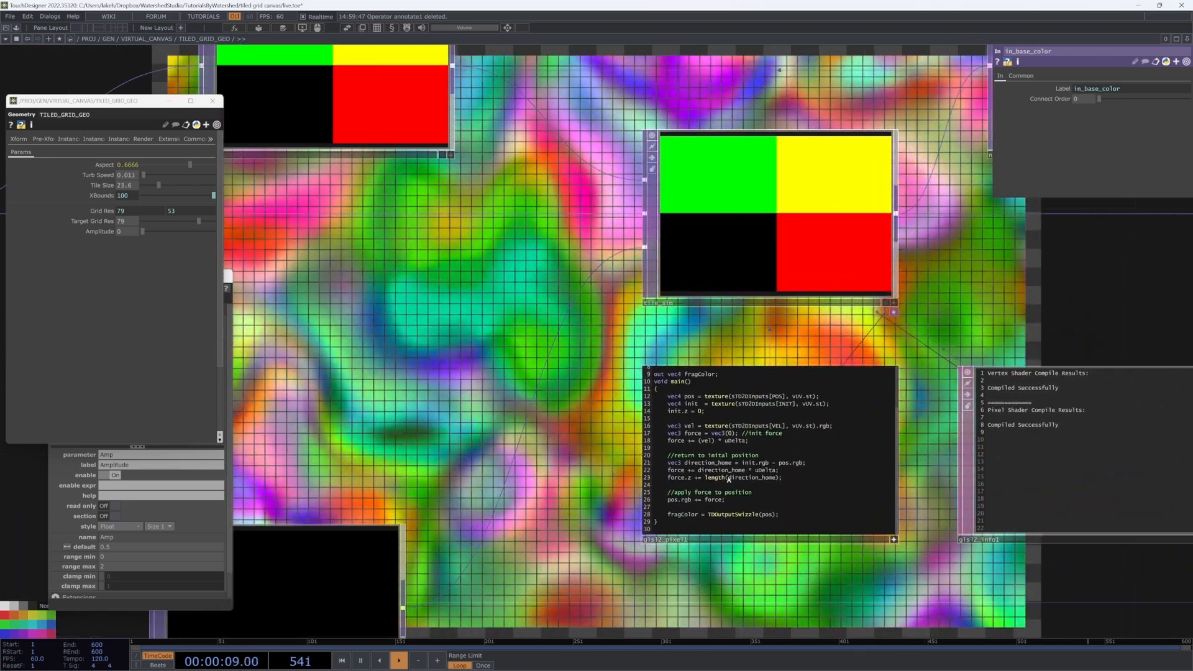
Step: On shader line 23, replace direction_home with force.xy inside the length() call
left_click_drag(728, 478, 776, 478)
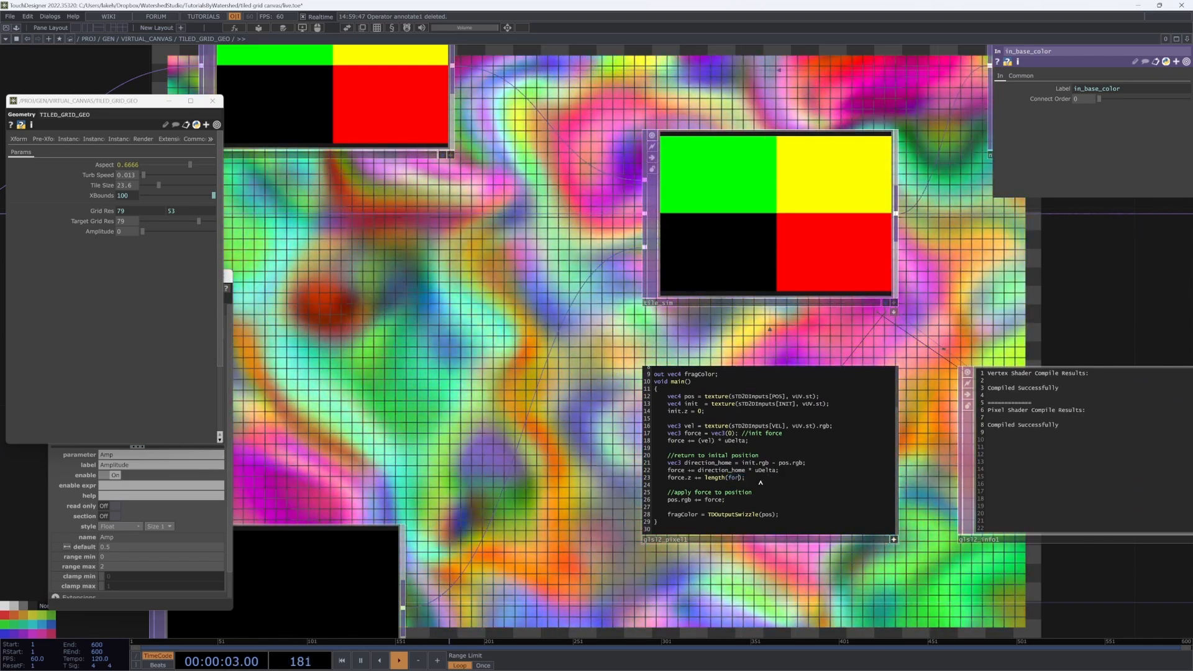
type("force.xy")
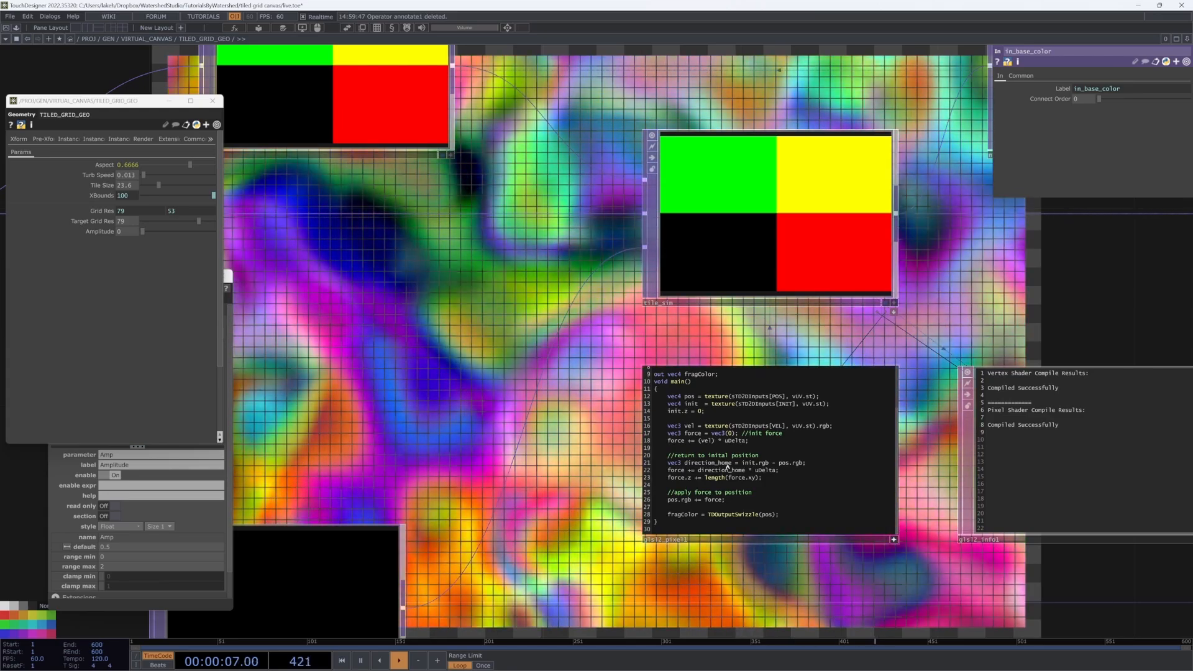
scroll(559, 488, "down", 3)
scroll(702, 491, "down", 1)
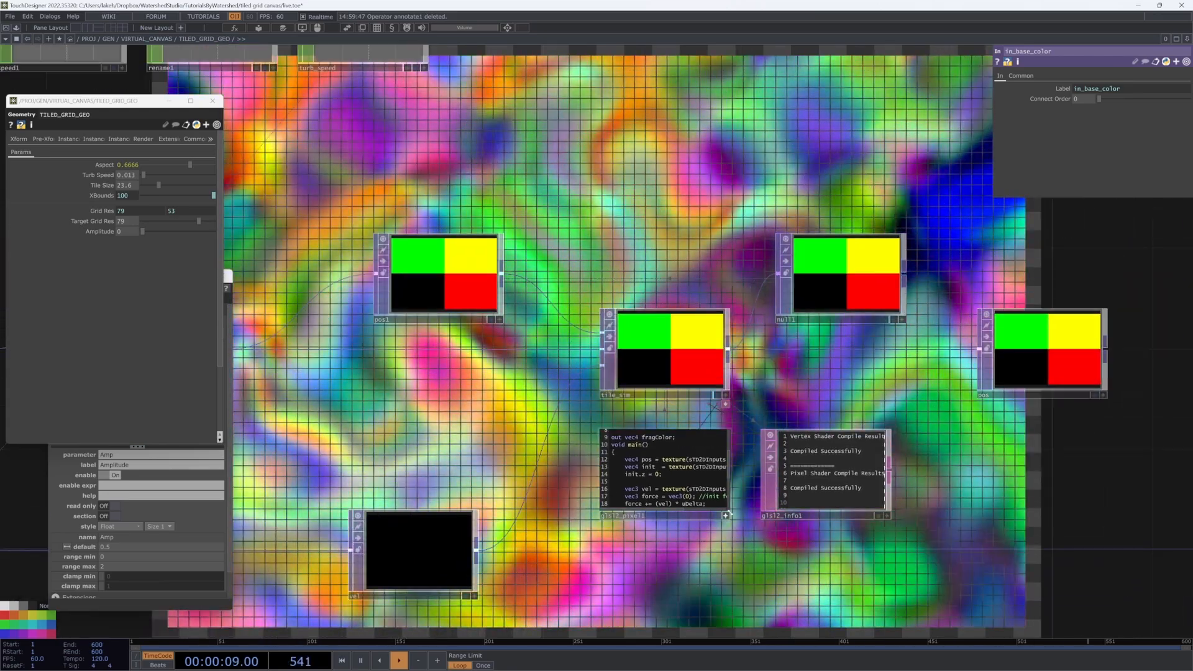
scroll(546, 462, "up", 3)
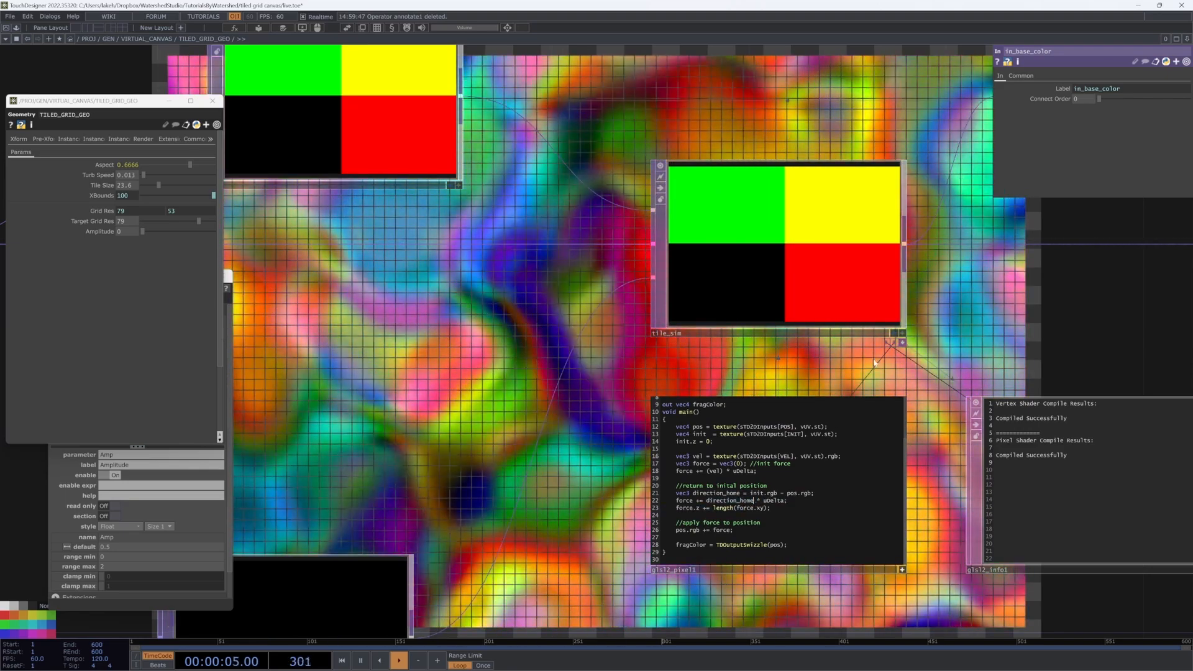
left_click(903, 571)
scroll(900, 549, "down", 6)
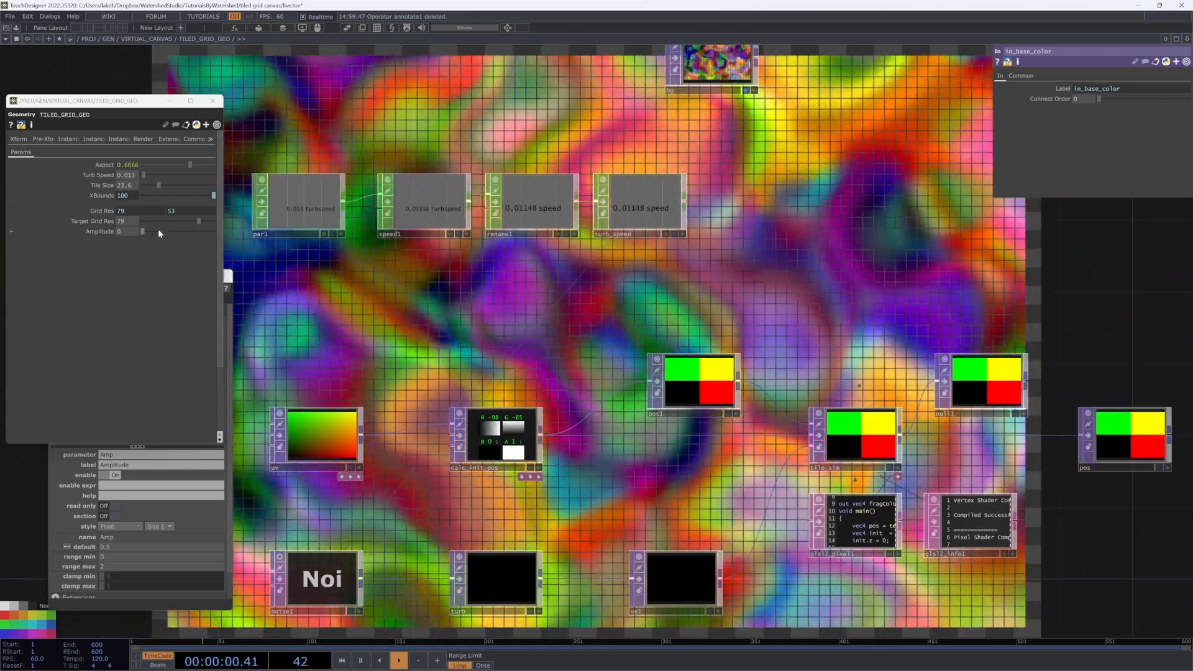
left_click_drag(148, 233, 211, 233)
left_click_drag(929, 296, 820, 333)
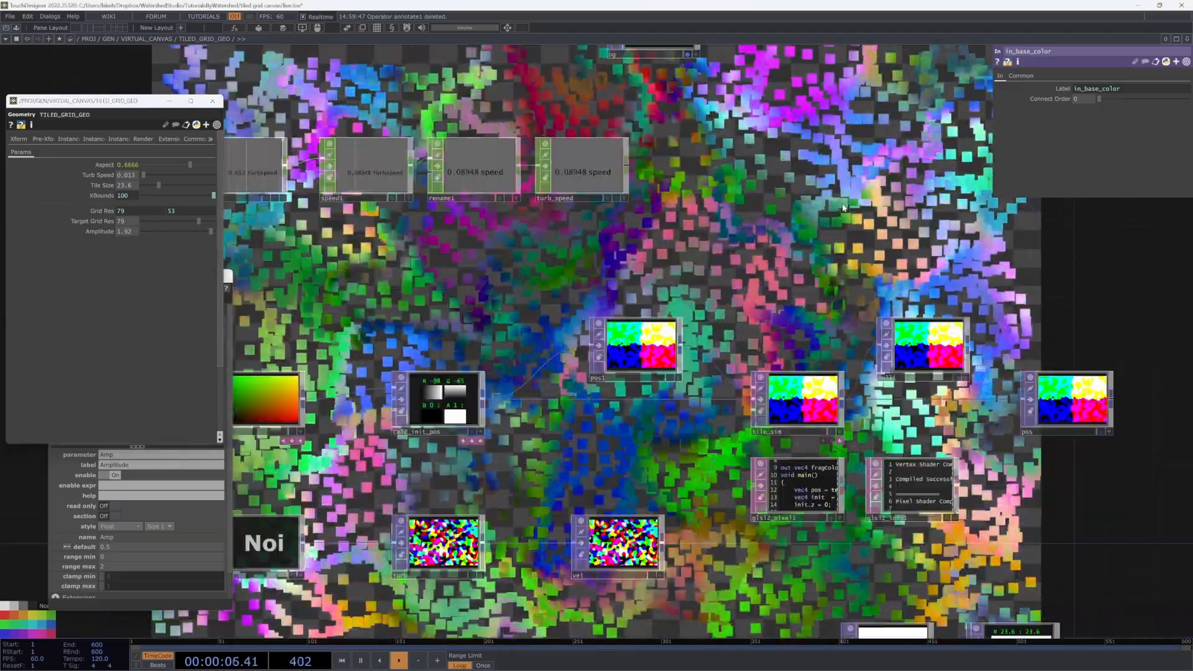
scroll(715, 512, "up", 5)
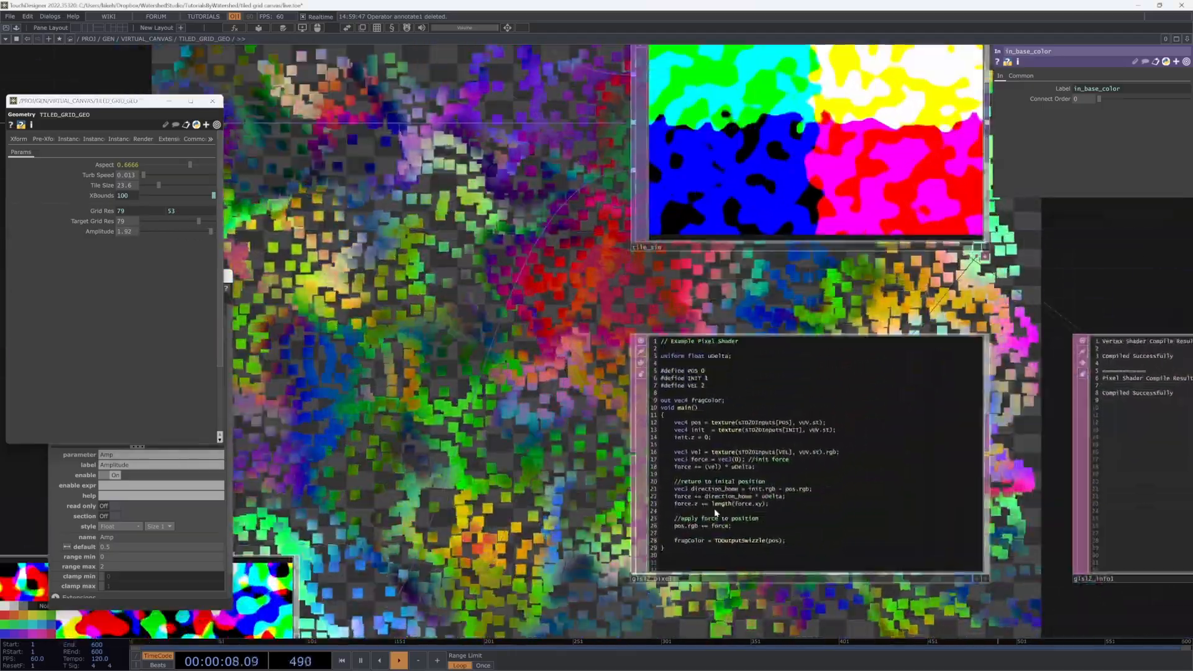
scroll(715, 512, "down", 5)
left_click_drag(652, 460, 596, 601)
left_click_drag(201, 230, 114, 233)
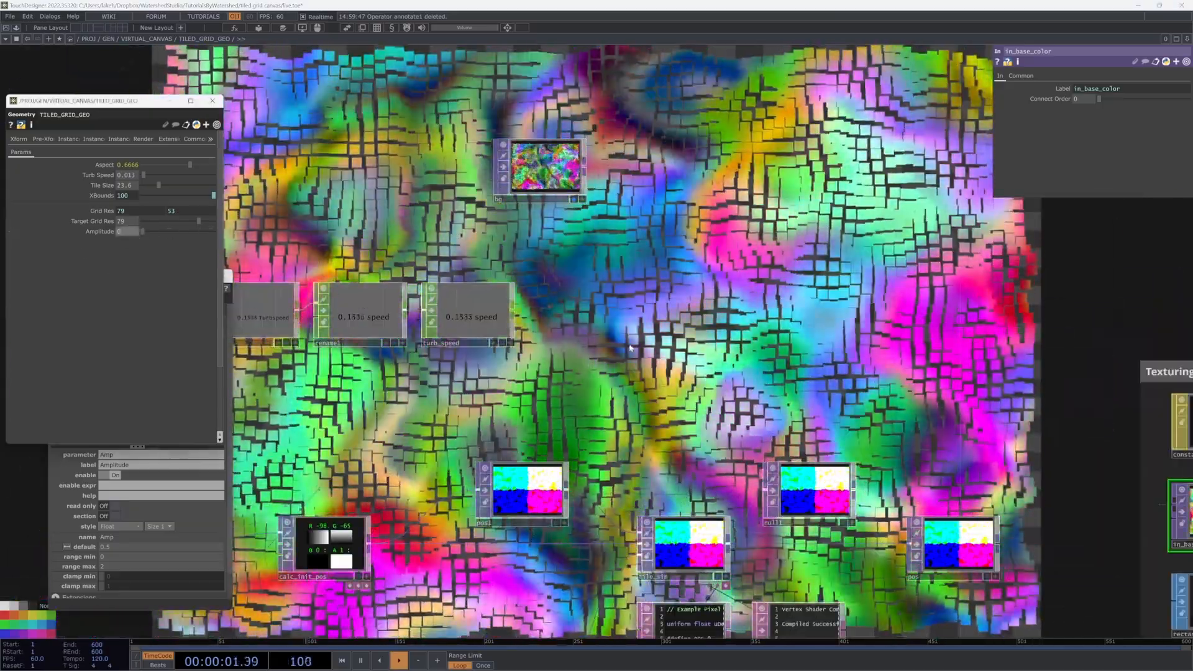
left_click_drag(635, 325, 550, 247)
left_click_drag(143, 232, 193, 236)
left_click_drag(604, 280, 601, 319)
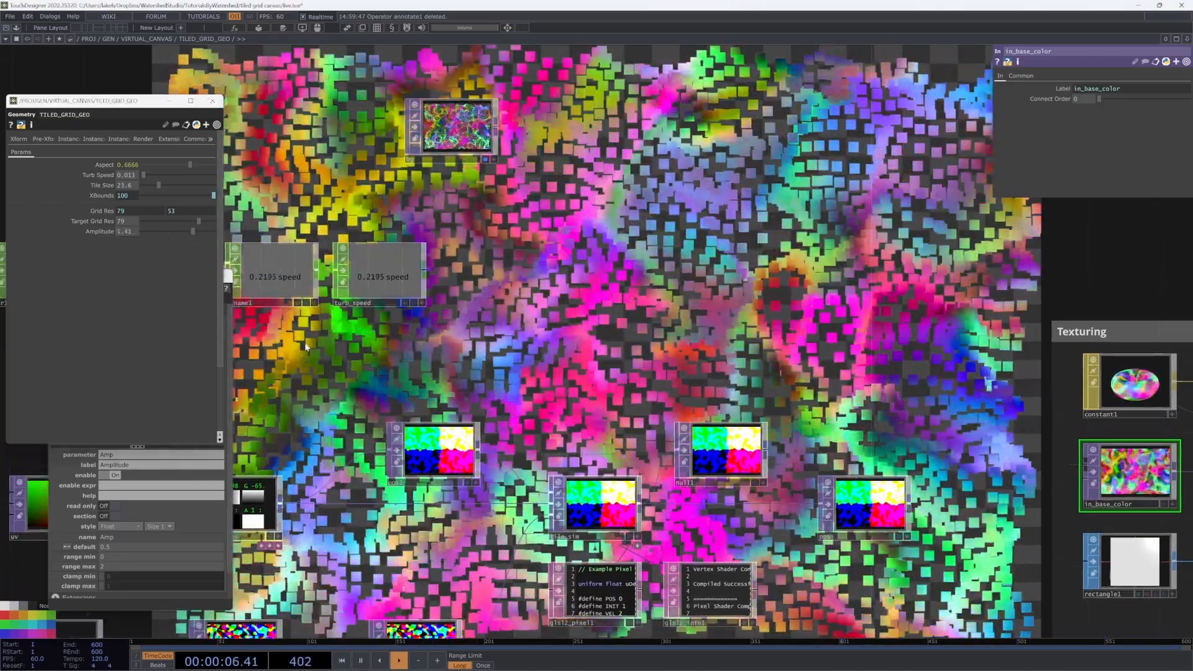
left_click_drag(192, 232, 140, 230)
left_click_drag(654, 318, 790, 308)
left_click_drag(713, 363, 784, 263)
left_click_drag(645, 414, 720, 322)
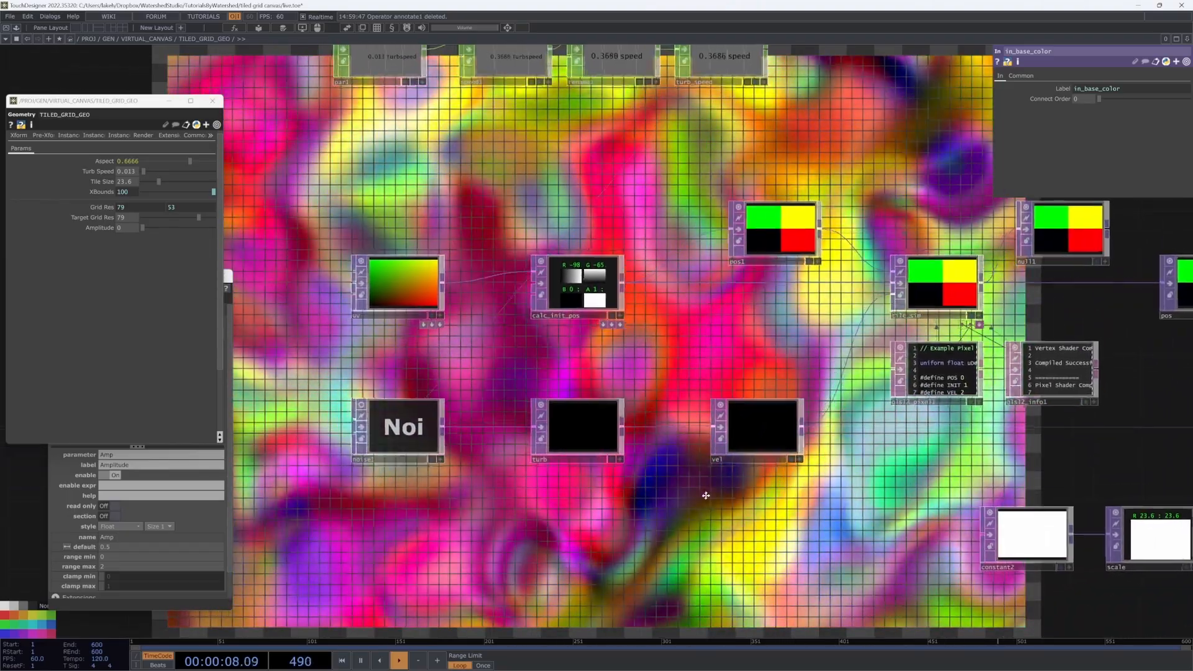
left_click_drag(696, 480, 700, 494)
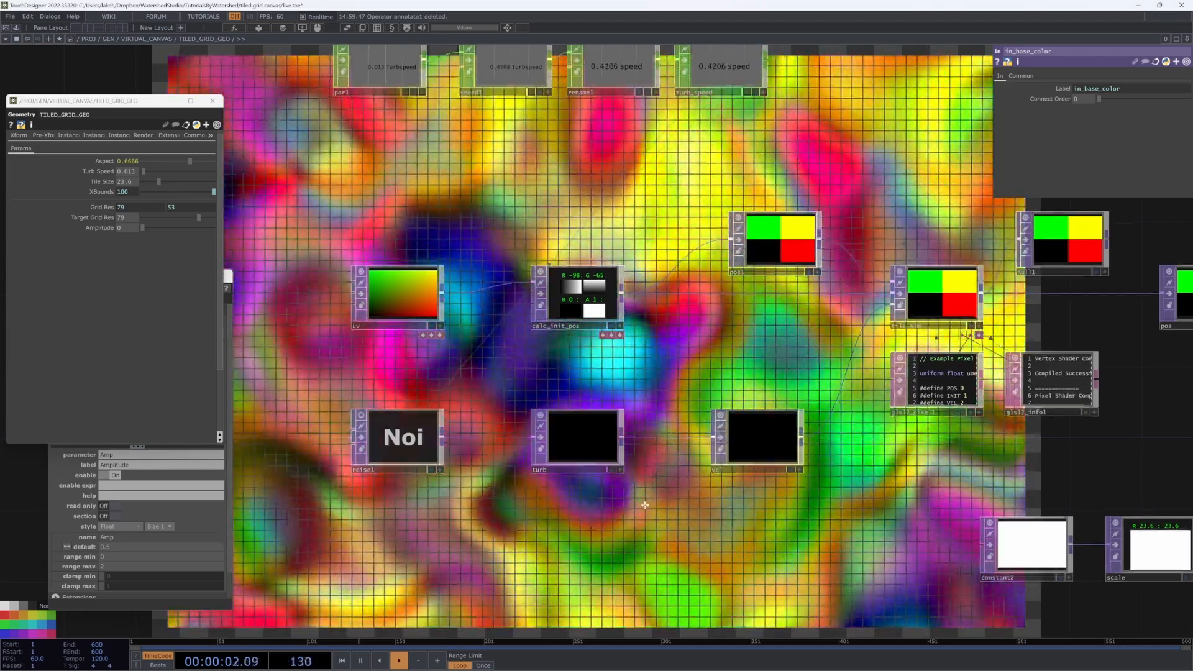
left_click_drag(643, 528, 602, 569)
left_click_drag(727, 351, 752, 300)
mouse_move(628, 554)
left_mouse_down()
mouse_move(653, 528)
mouse_move(619, 567)
left_mouse_up()
scroll(653, 528, "down", 5)
scroll(654, 528, "down", 2)
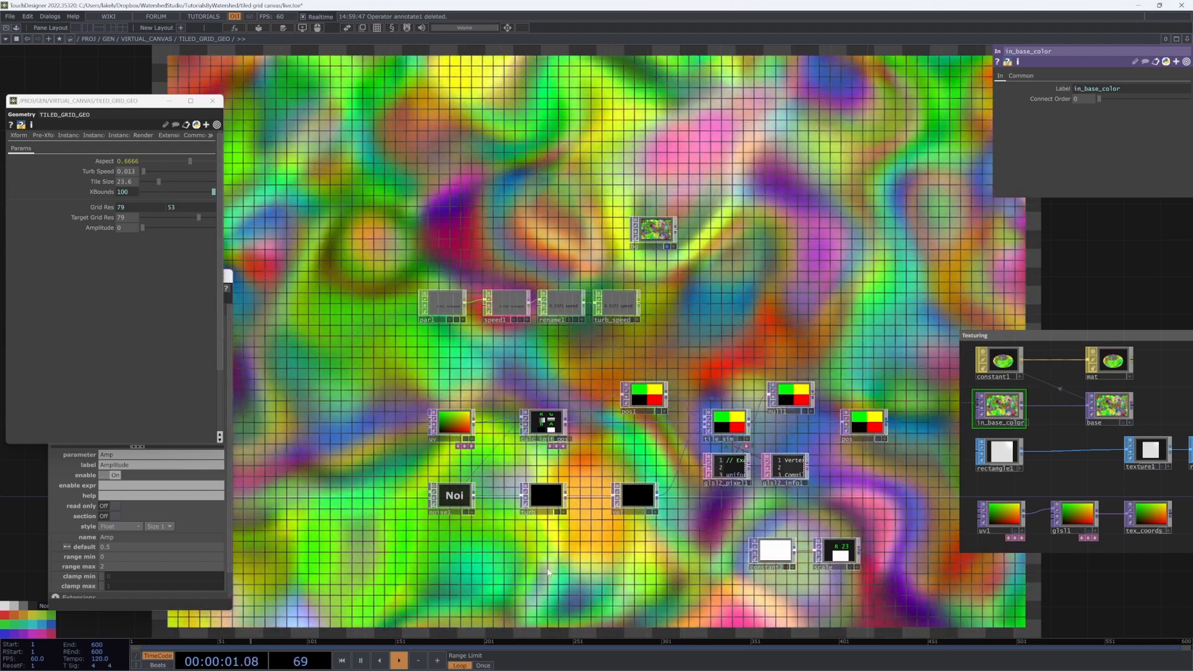
Step: Add a Mouse In CHOP, mousein1, near par1
key("Tab")
left_click(440, 410)
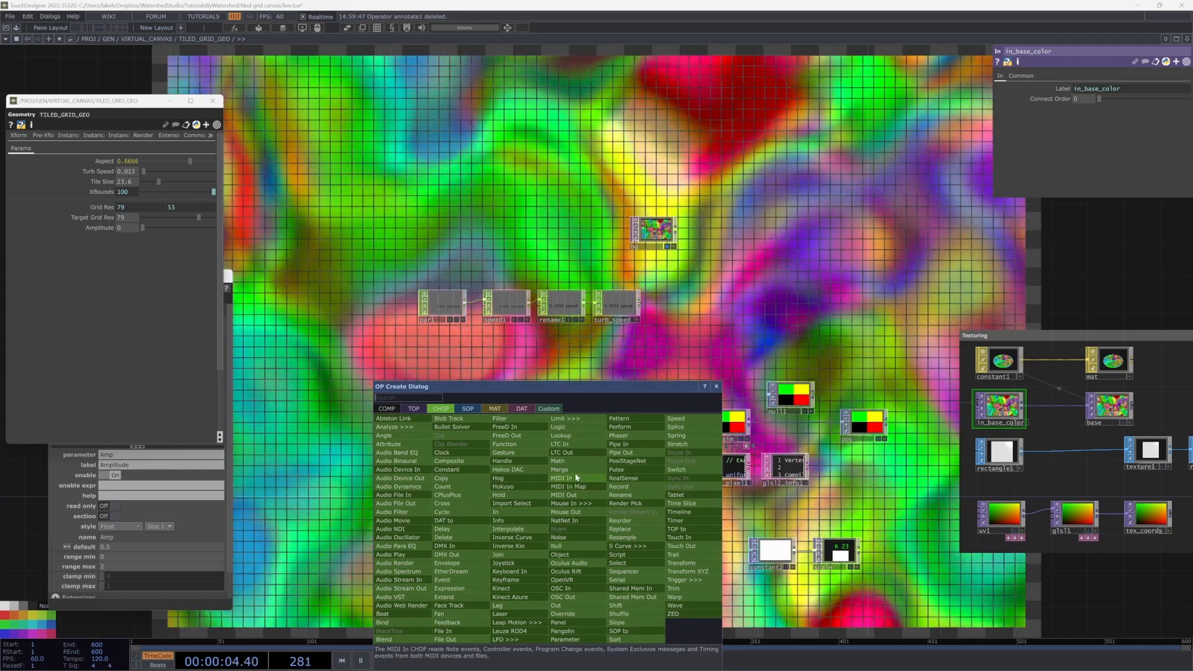
type("mou")
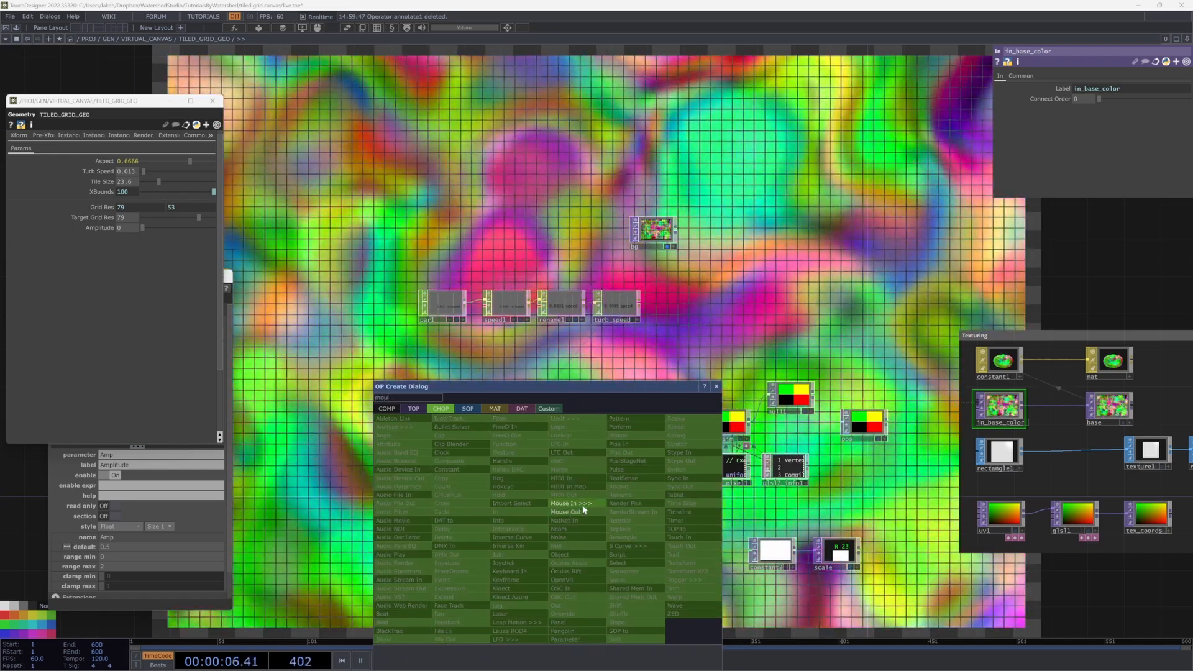
left_click(571, 503)
left_click(451, 358)
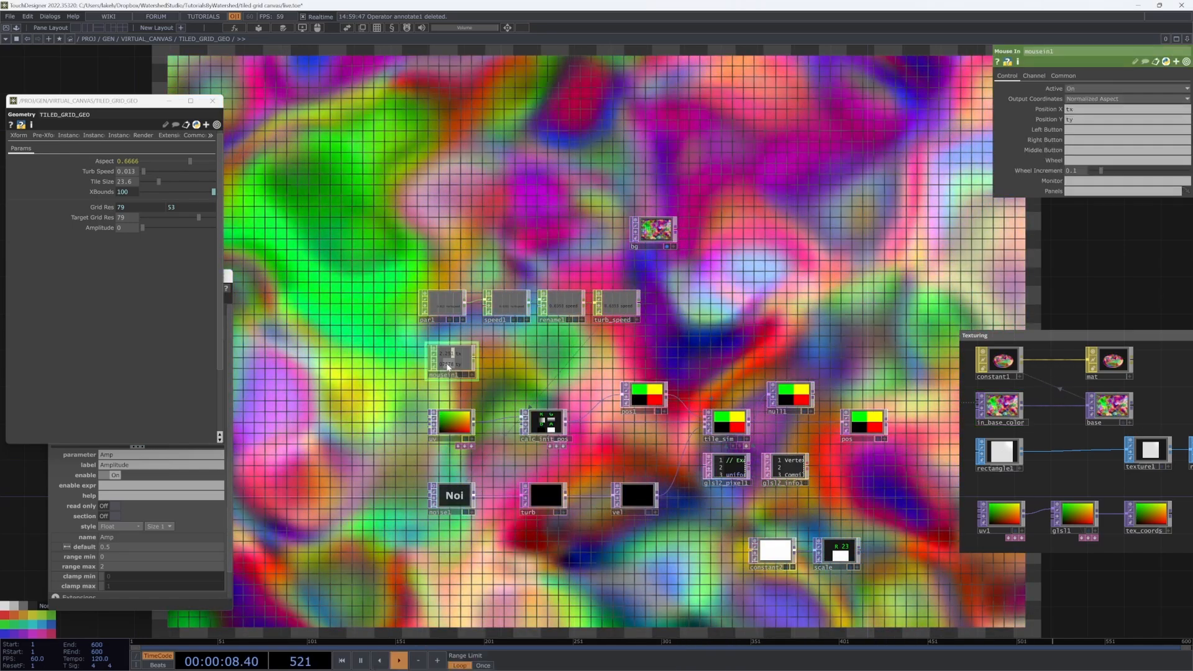
scroll(447, 361, "up", 5)
left_click_drag(597, 356, 614, 381)
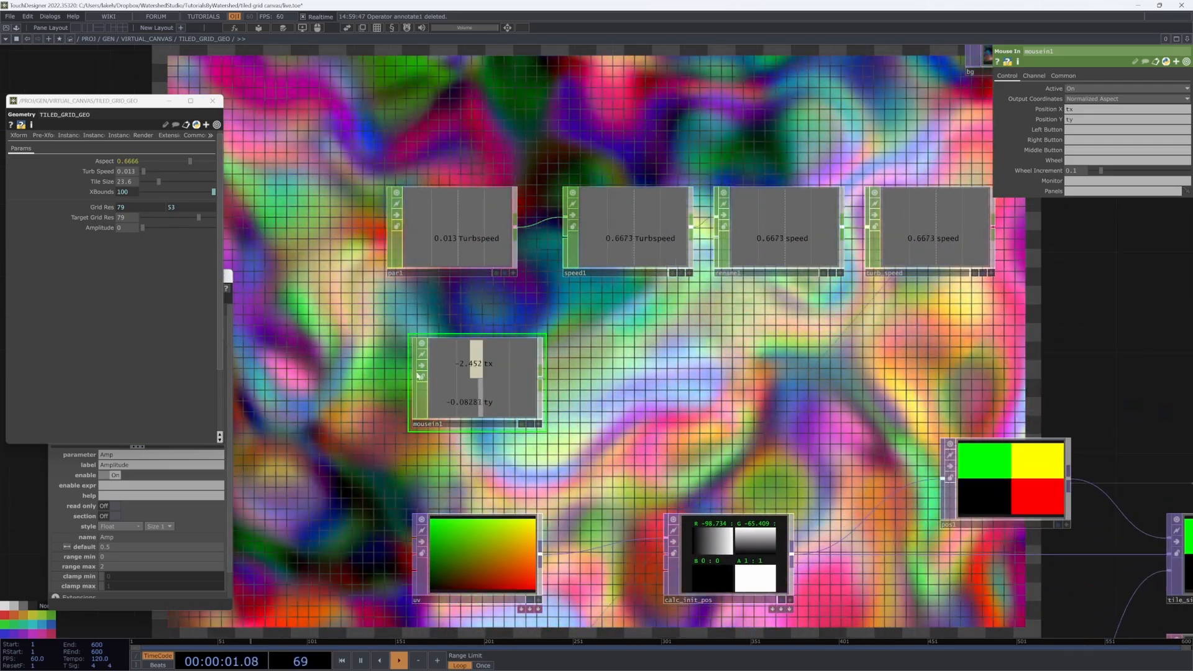
Step: Append math1 after mousein1 with From Range set to -3 and -1
right_click(540, 378)
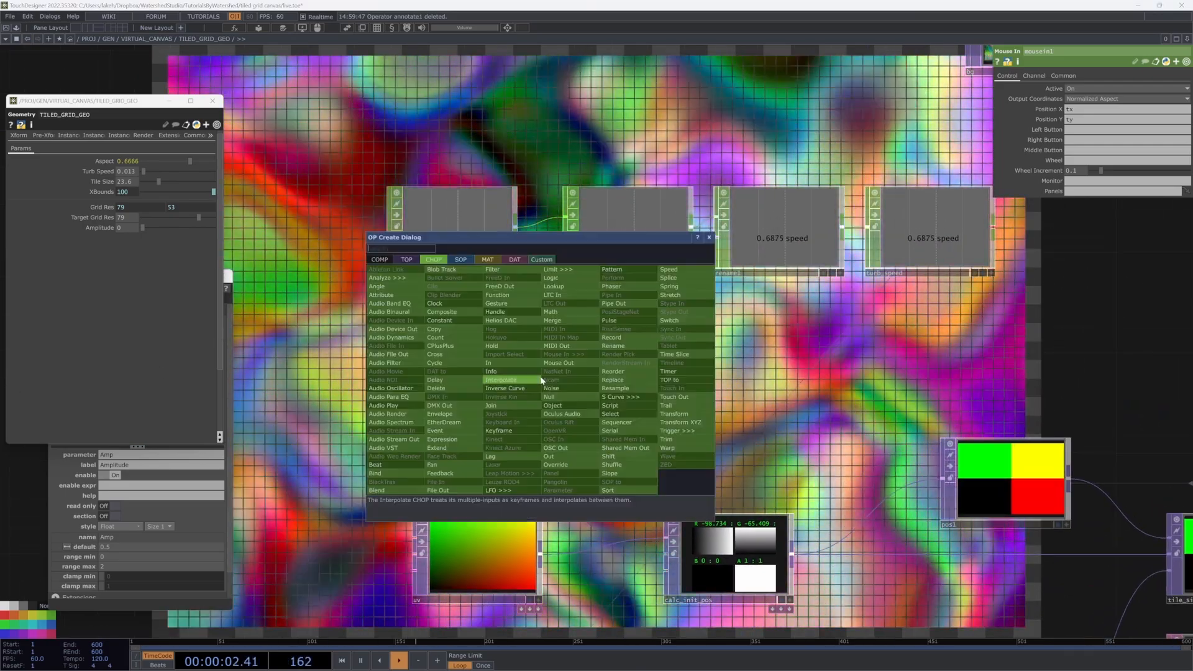
left_click(565, 315)
left_click(615, 380)
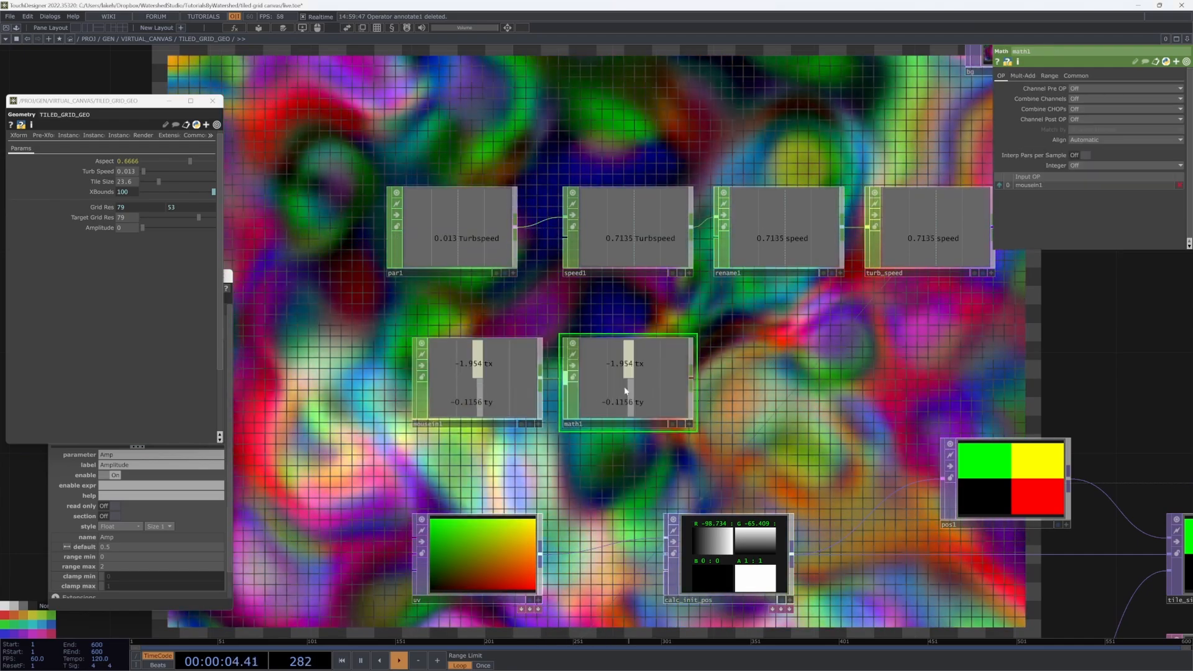
left_click(1048, 75)
left_click(1081, 76)
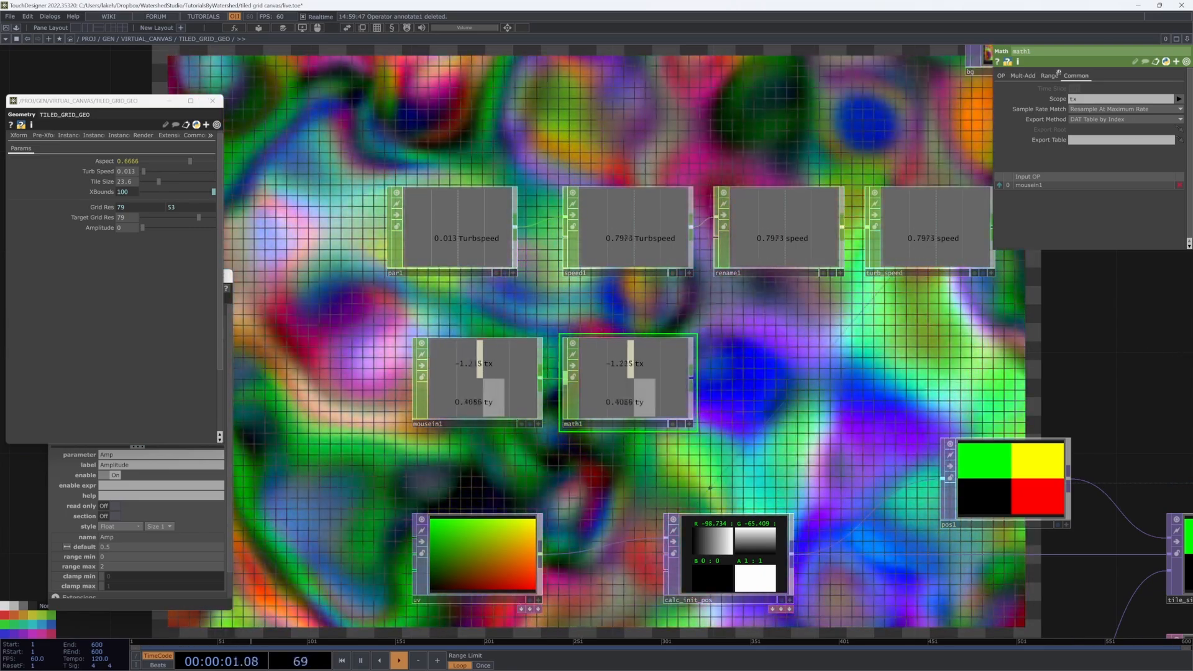
left_click(1023, 75)
left_click(1056, 75)
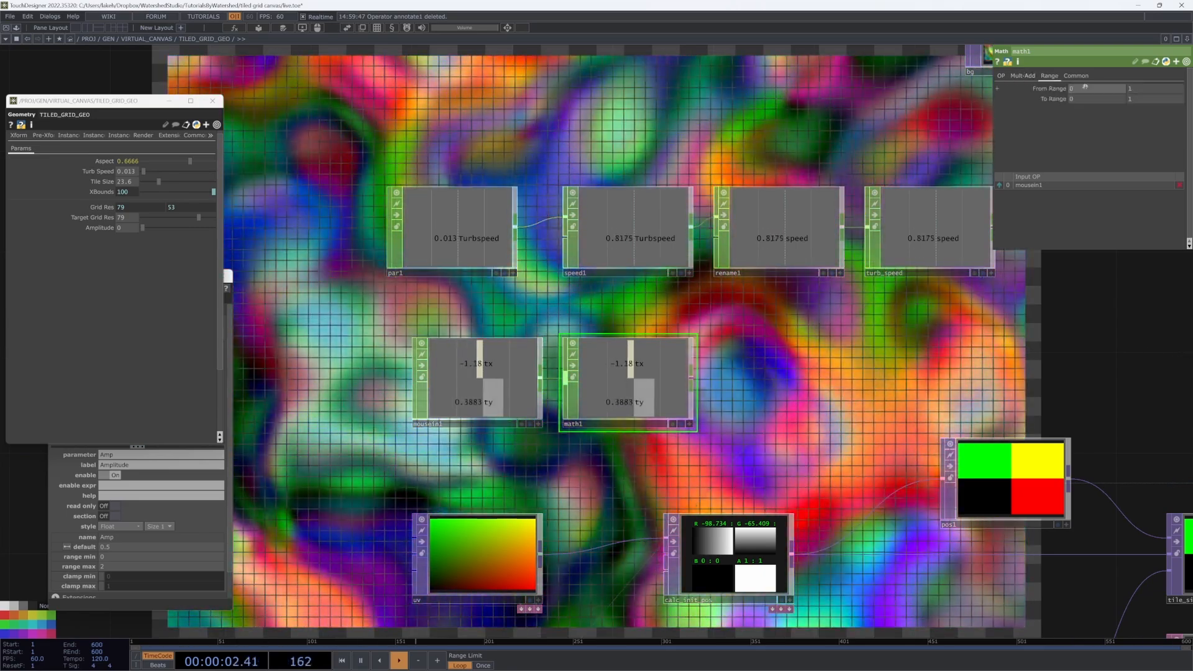
type(".1")
key("Return")
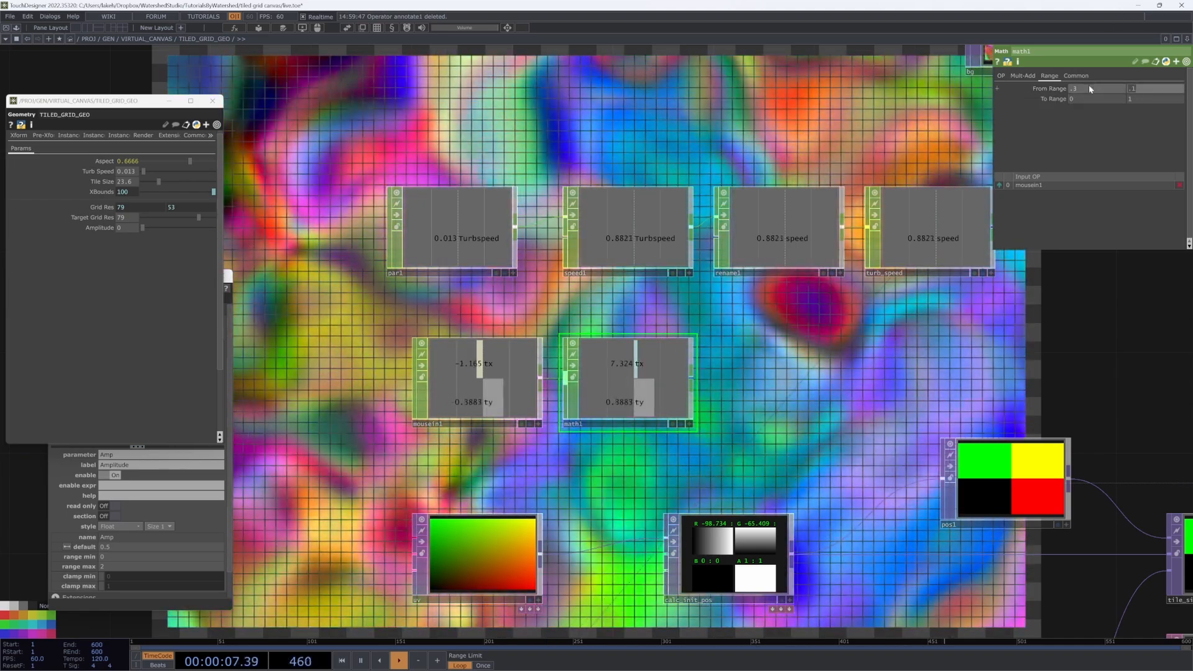
type("-1")
left_click(1088, 85)
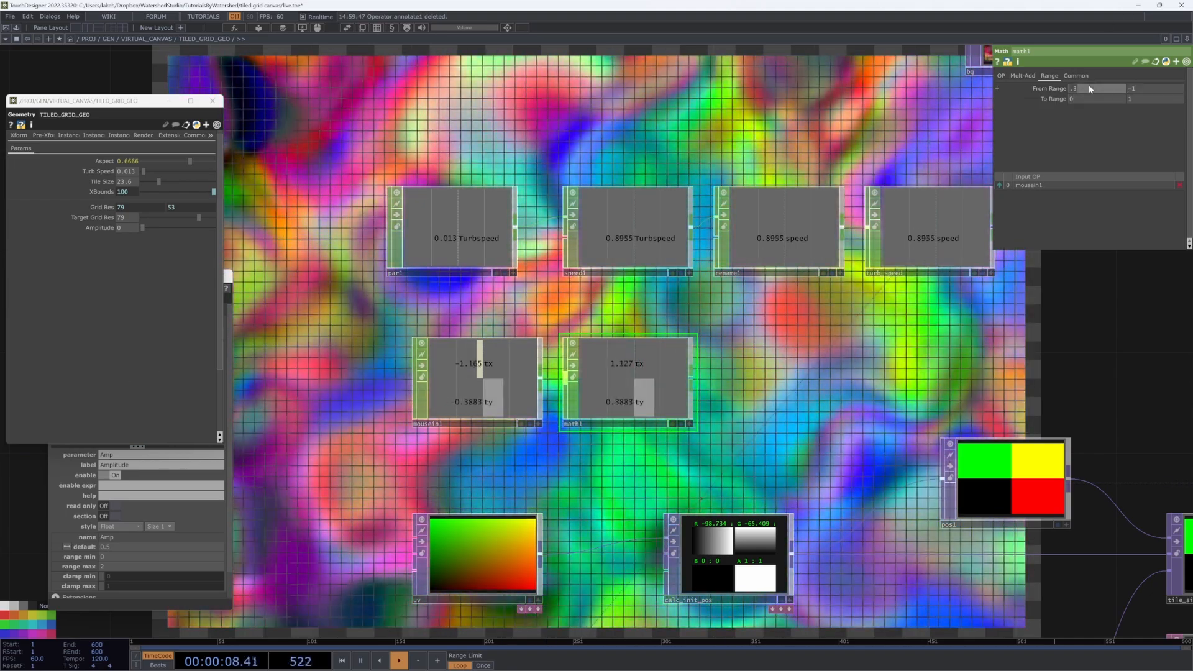
type("-3")
key("Return")
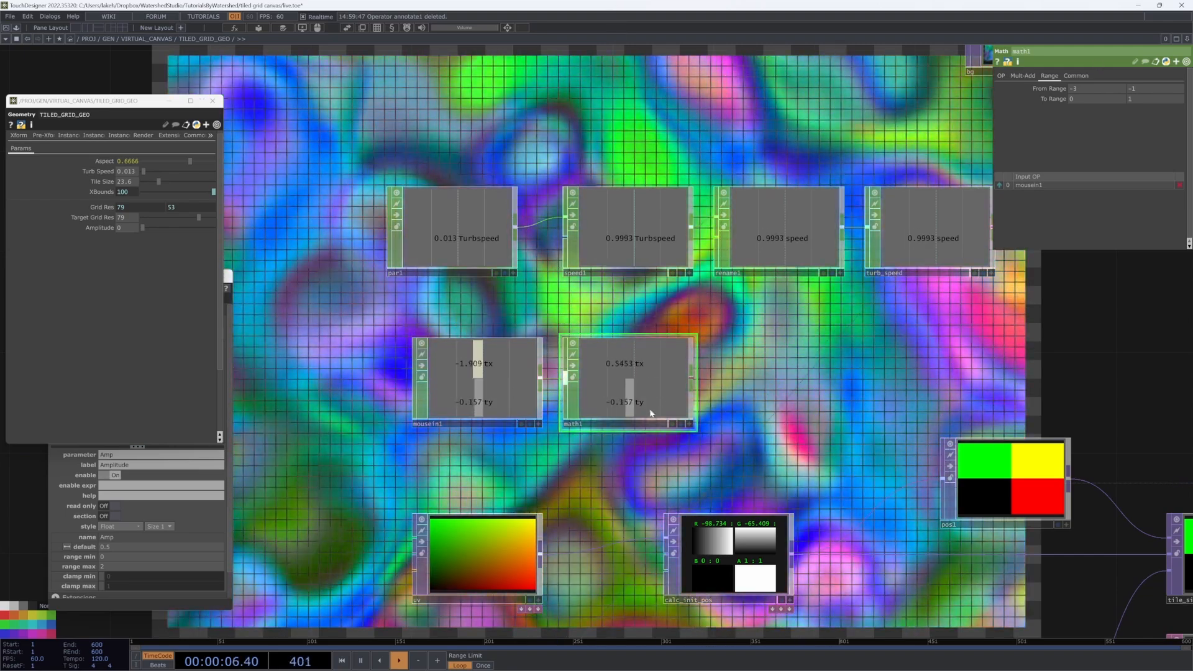
Step: Add math2 after math1 with From Range -.58 and .51
key("Tab")
left_click(704, 314)
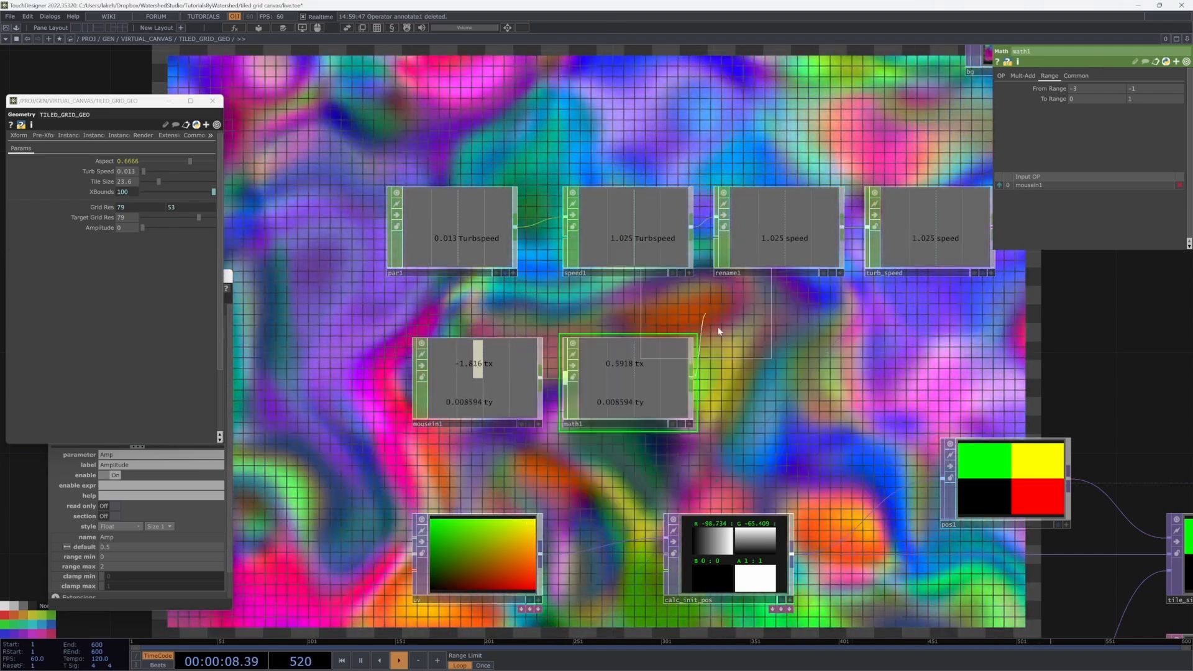
left_click(725, 322)
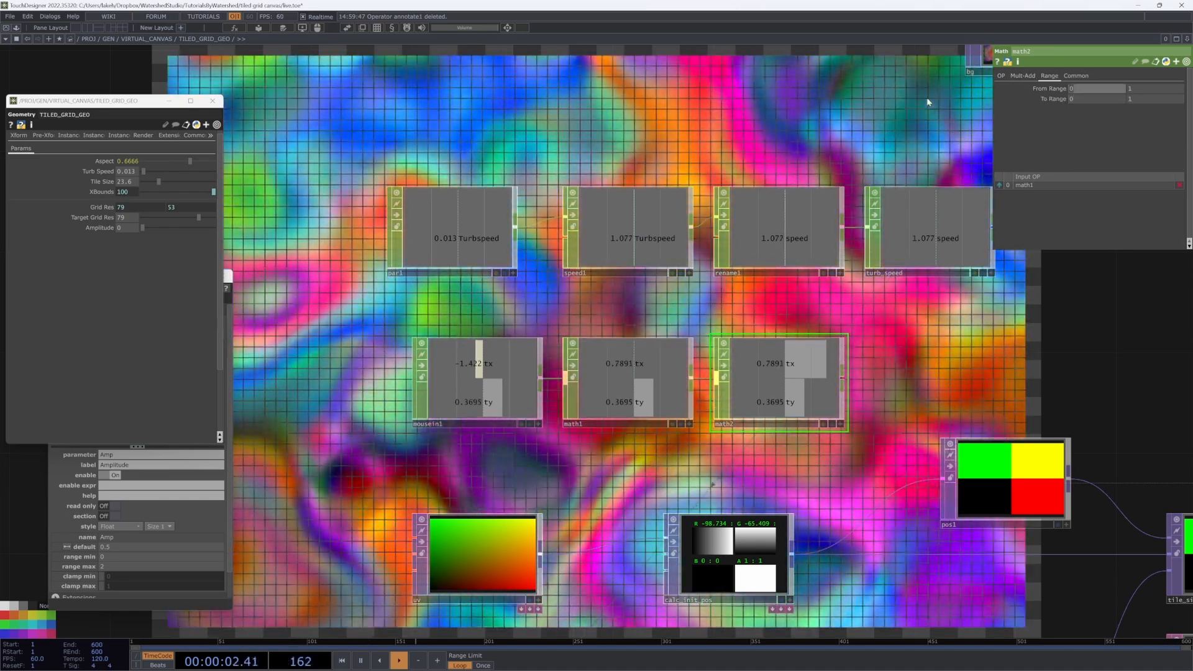
type("-.58")
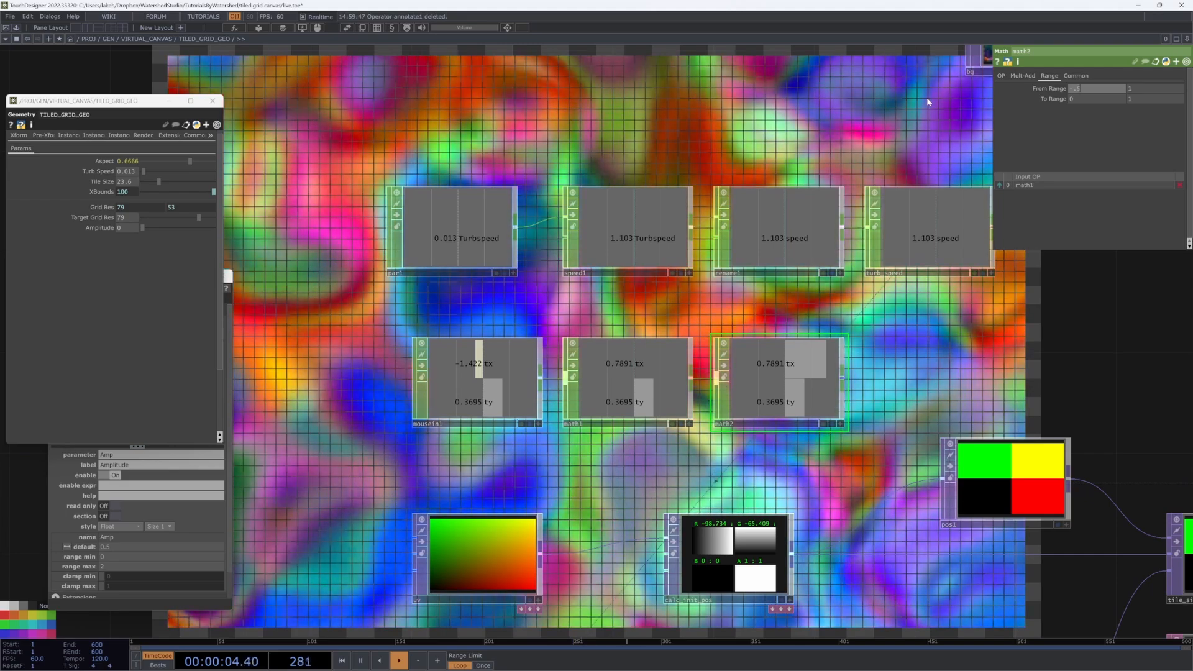
key("Tab")
type(".51")
key("Return")
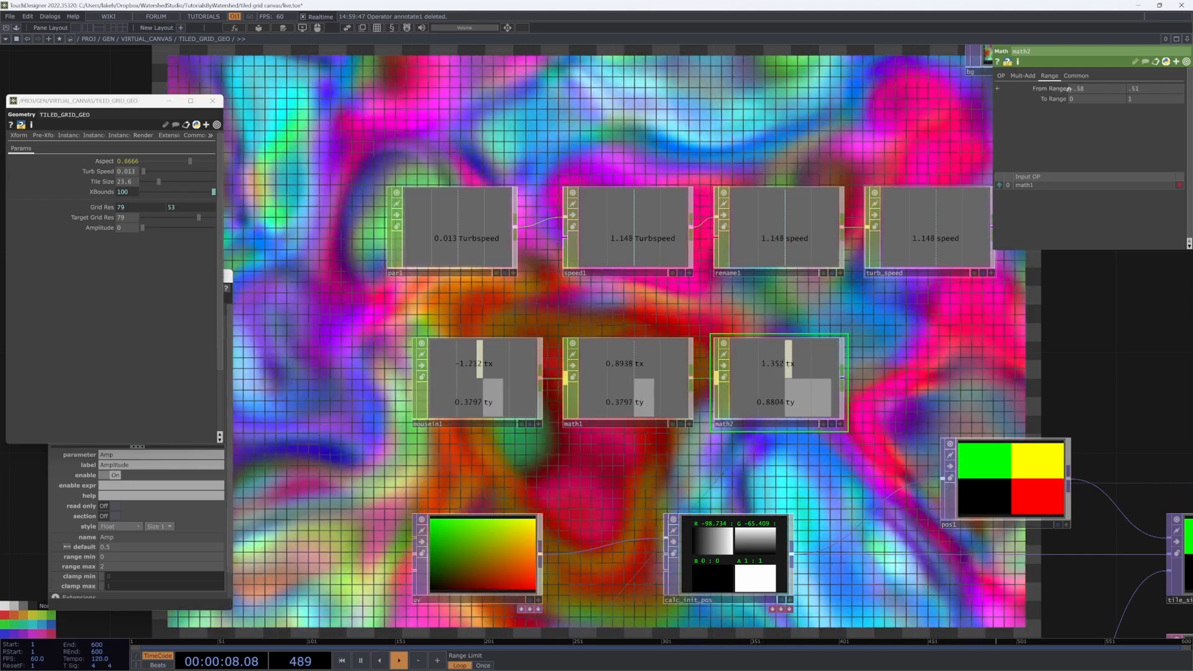
left_click(1075, 75)
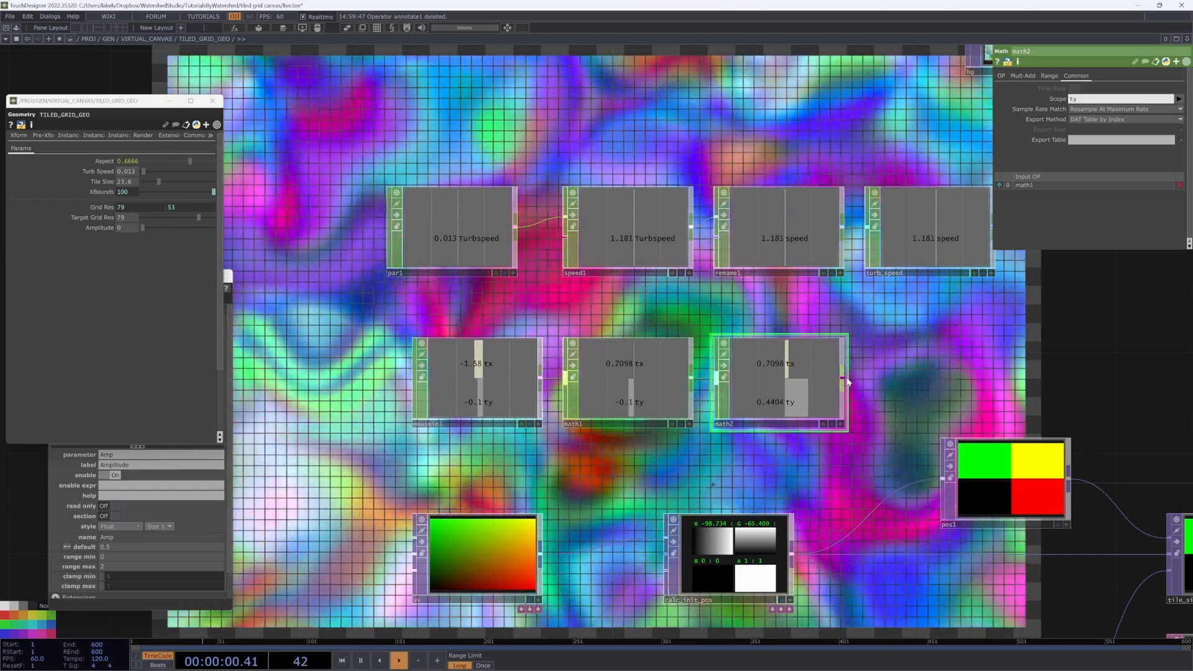
Step: Add a Null after math2 and move the mouse chain to the upper left
right_click(842, 378)
left_click(859, 393)
left_click(953, 378)
scroll(1085, 338, "down", 3)
right_click_drag(1094, 346, 652, 373)
left_click_drag(1030, 388, 491, 135)
left_click_drag(273, 211, 370, 363)
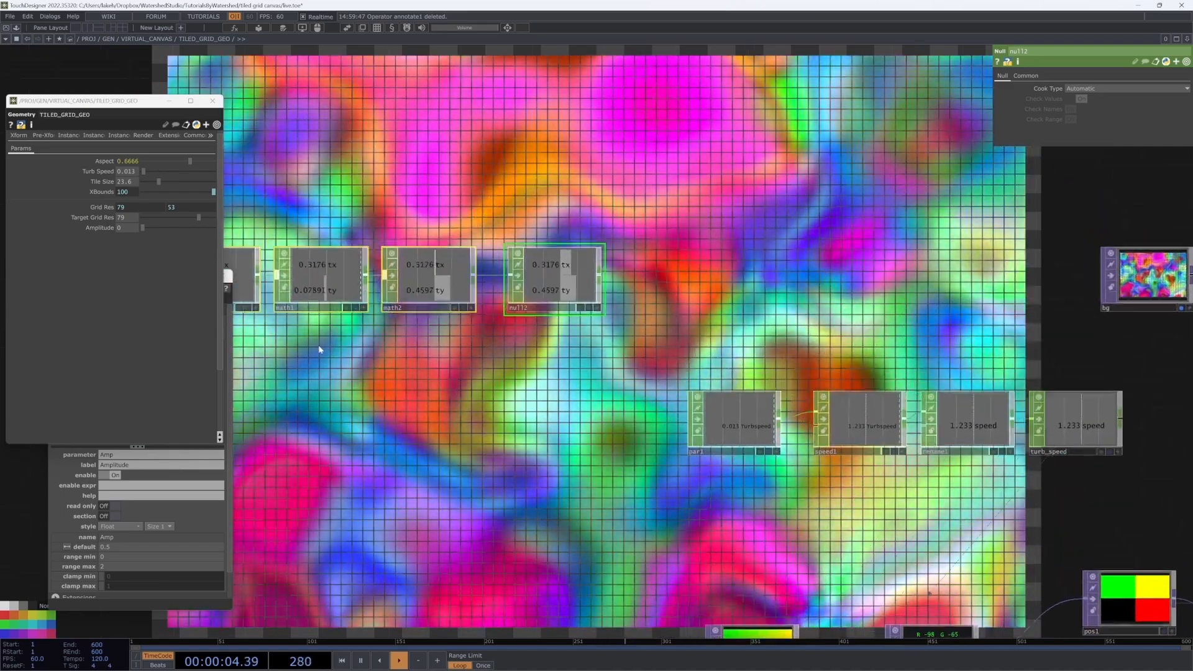
scroll(503, 346, "up", 4)
left_click_drag(477, 375, 554, 568)
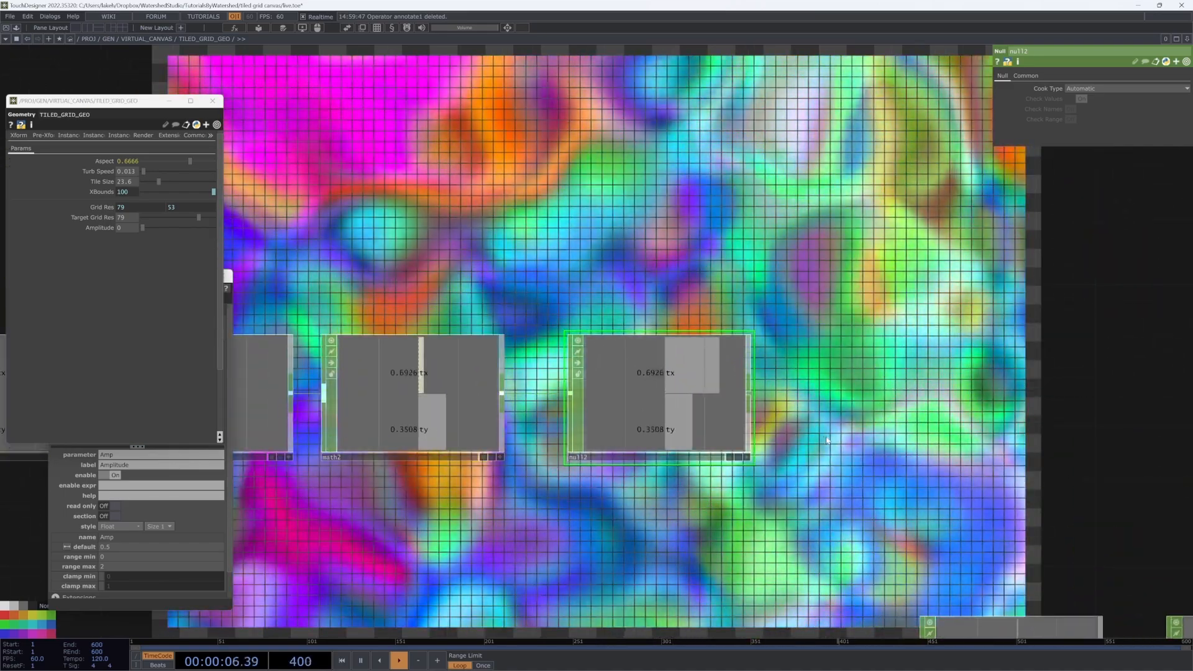
left_click_drag(621, 397, 832, 397)
right_click(584, 397)
key("Escape")
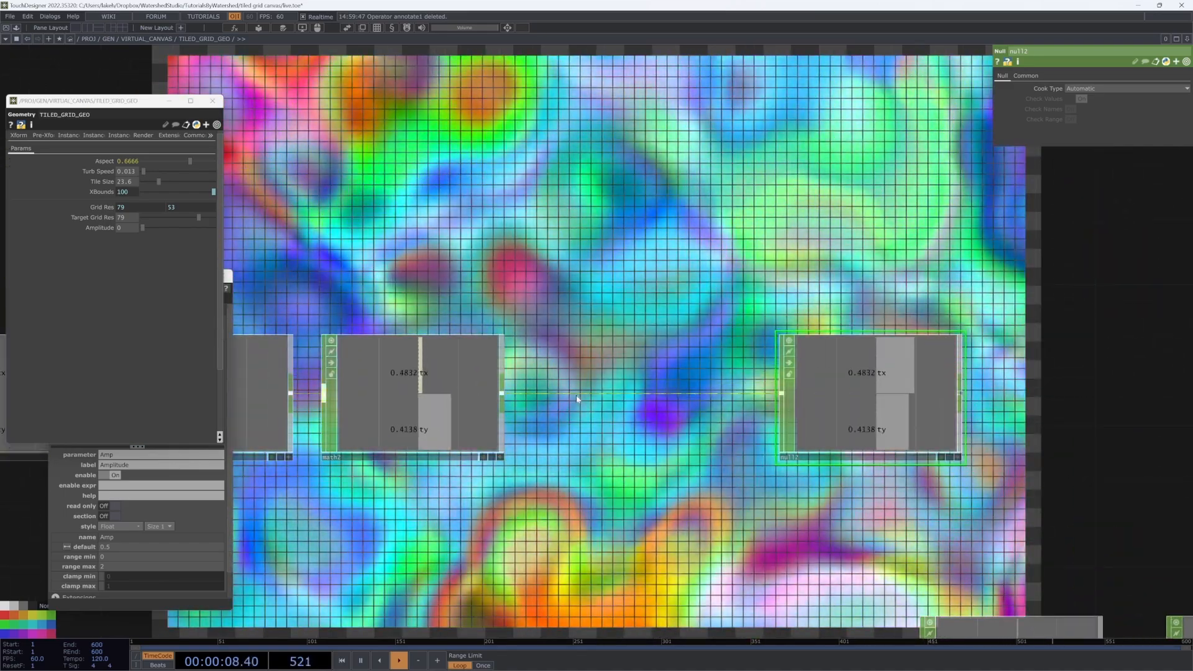
Step: Insert math3 between math2 and the null with To Range -.5 and .5
key("Tab")
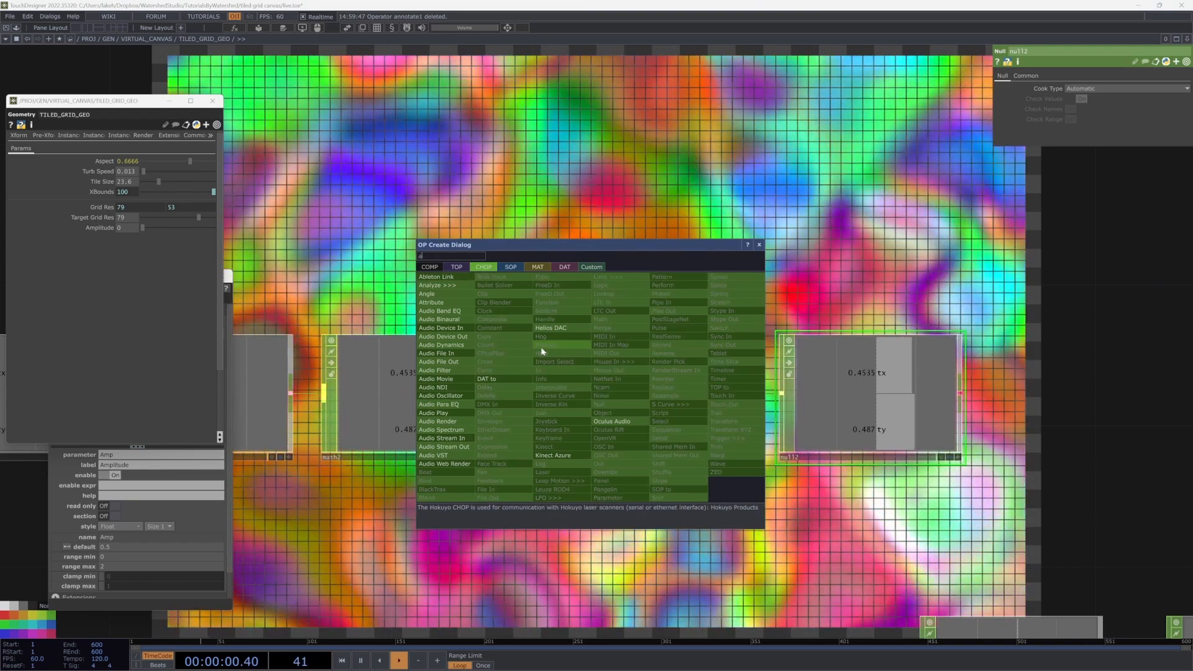
left_click(623, 321)
left_click(621, 398)
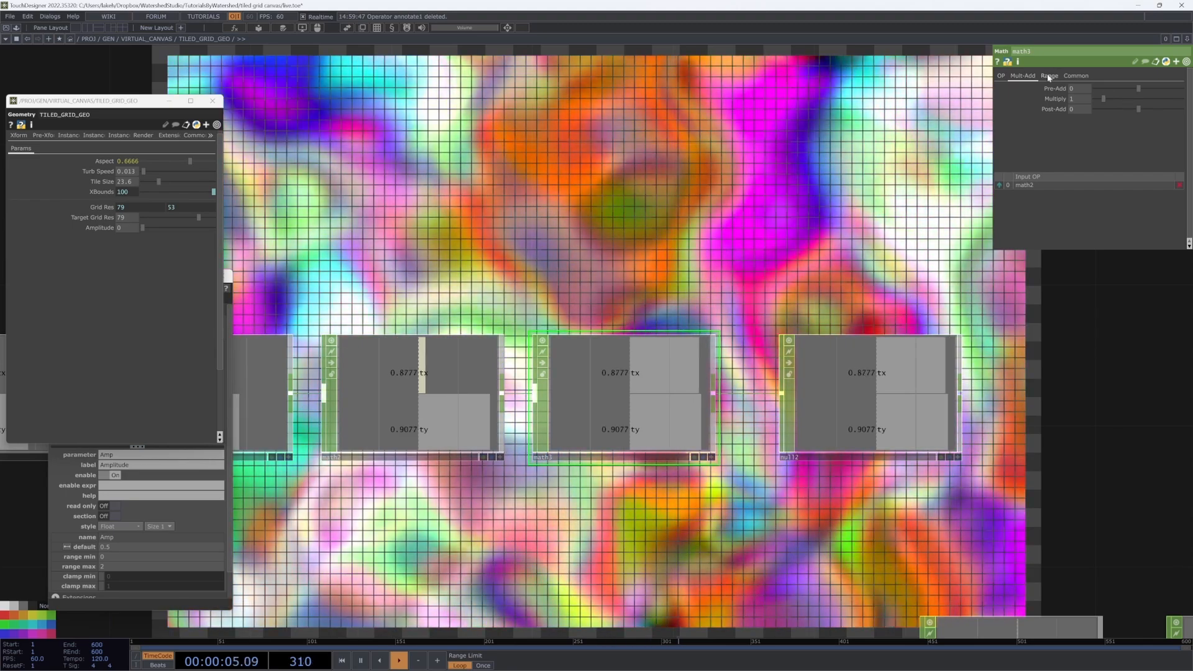
left_click(1049, 75)
type("-.")
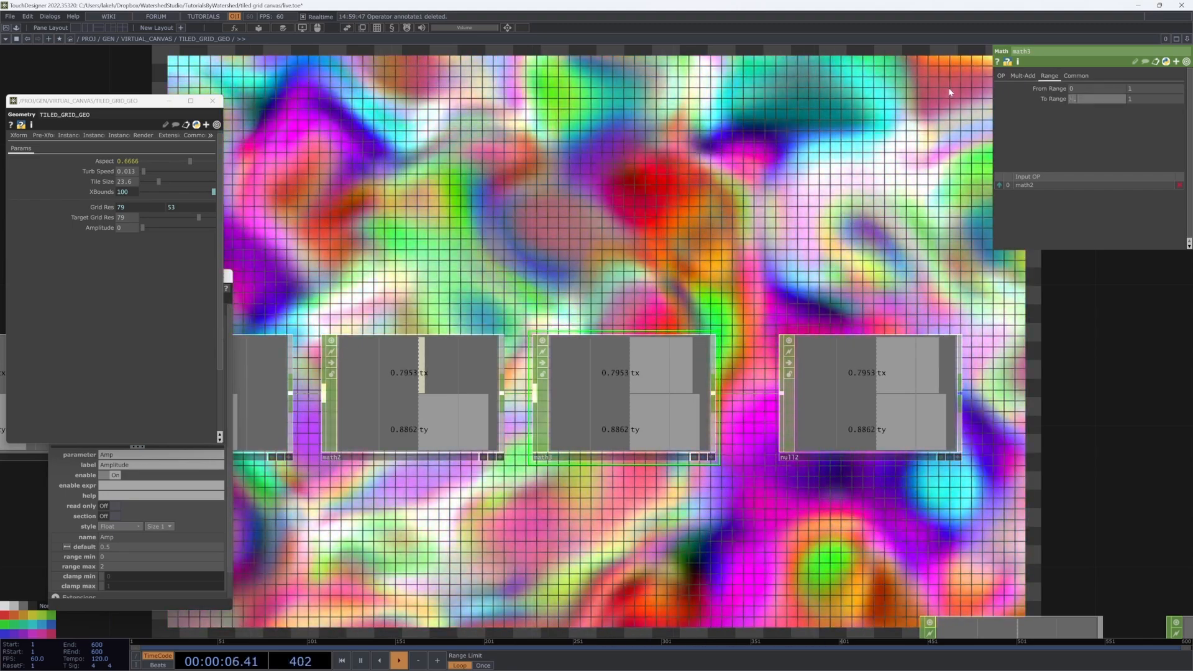
type("5")
key("Return")
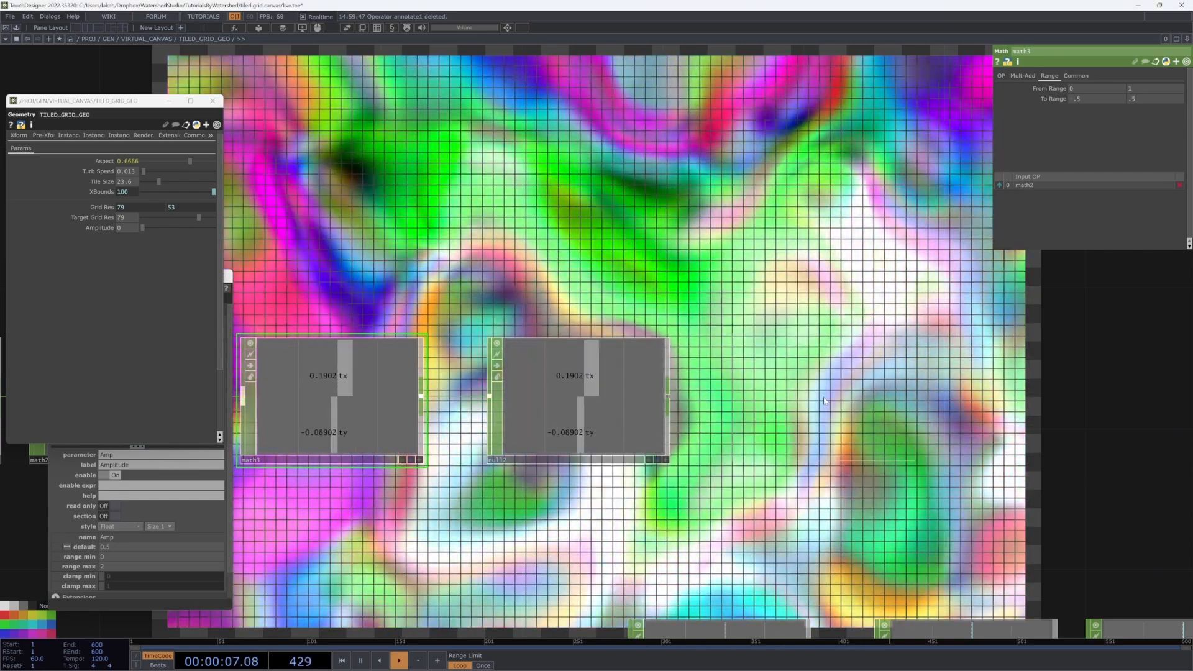
Step: Add circle1 after the null and set its Pixel Format to 8-bit fixed (RGBA)
left_click(725, 432)
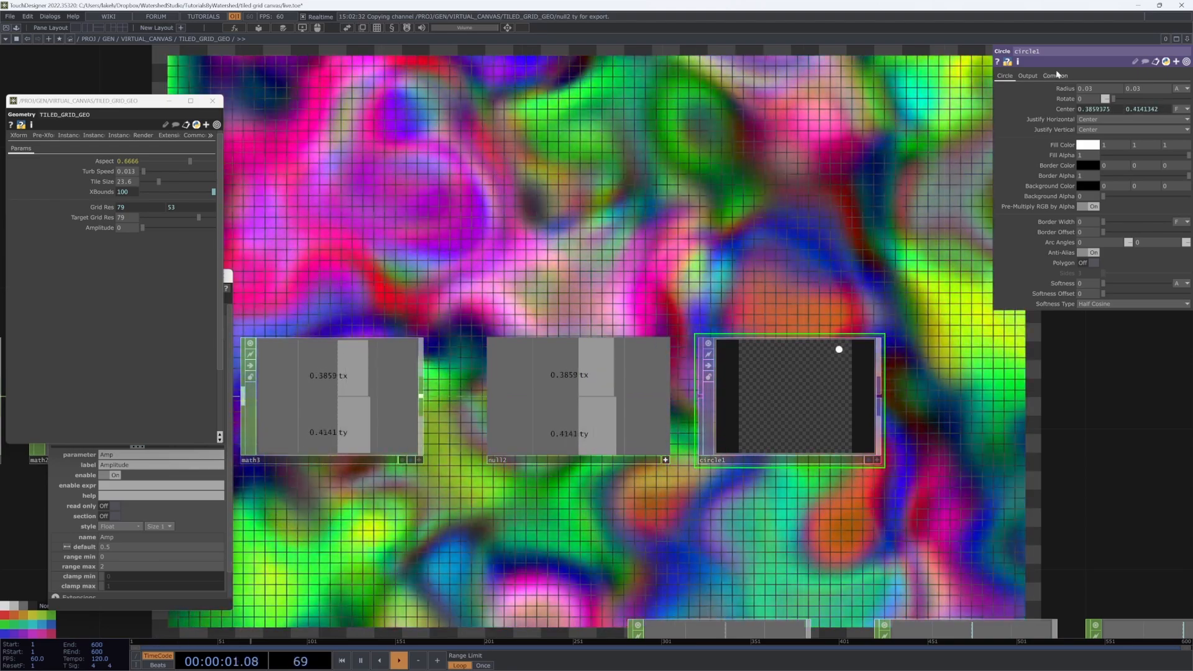
left_click(1055, 75)
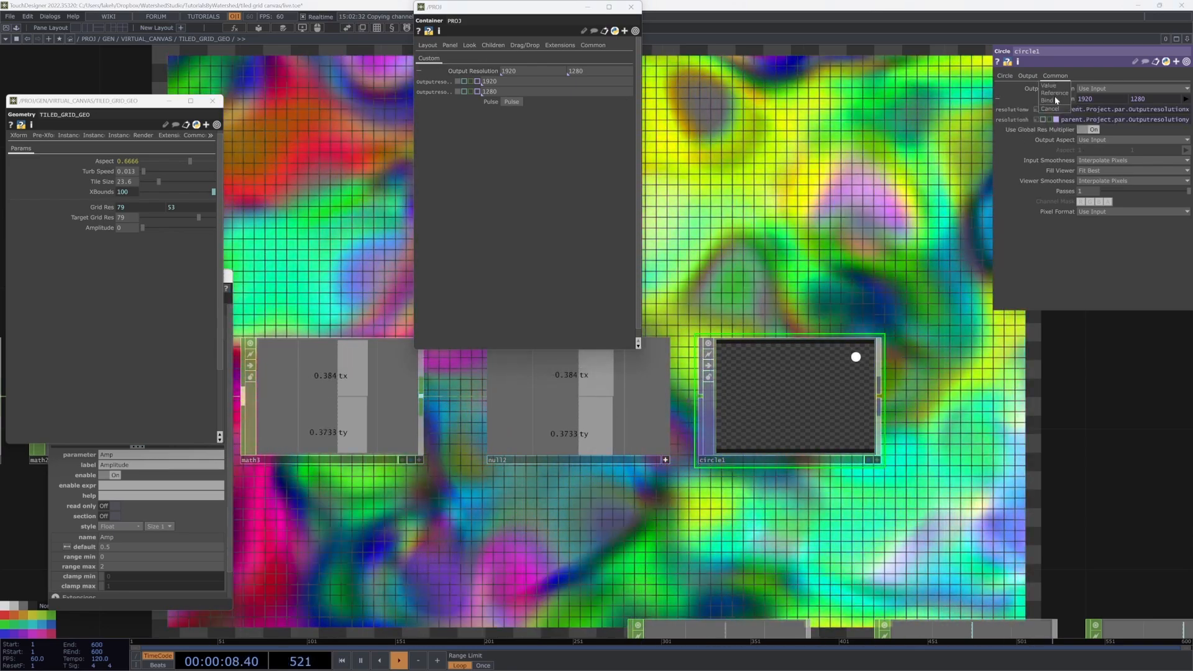
left_click(1095, 212)
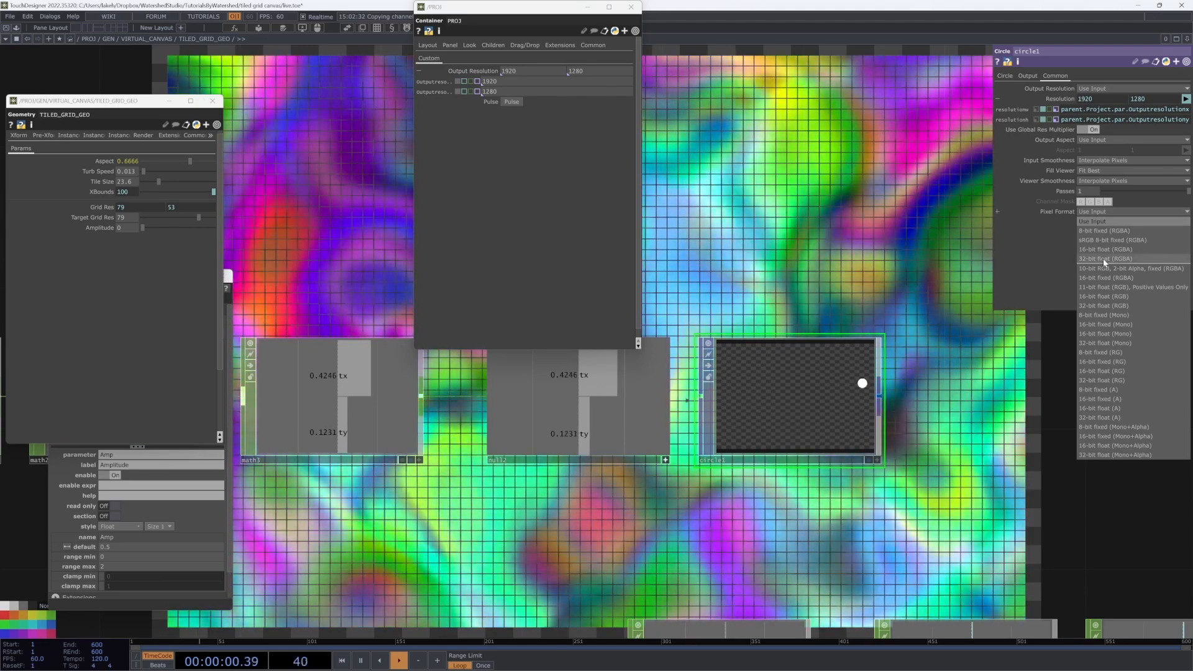
left_click(1104, 258)
left_click(1091, 214)
left_click(1090, 231)
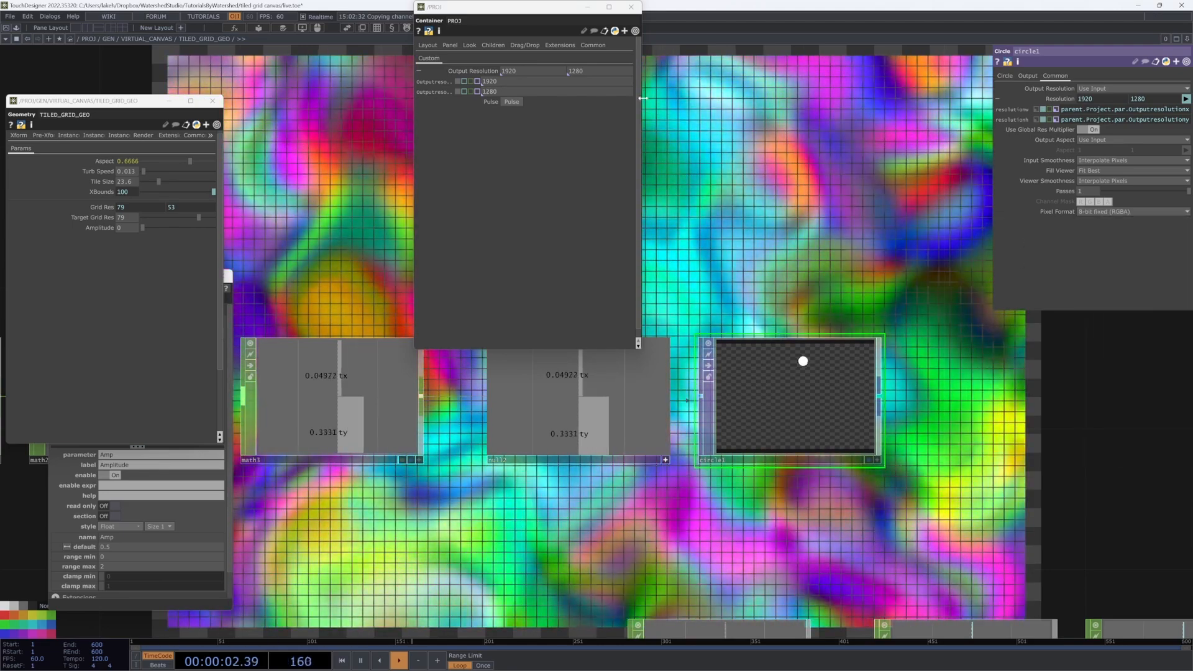
left_click(630, 7)
scroll(812, 257, "down", 5)
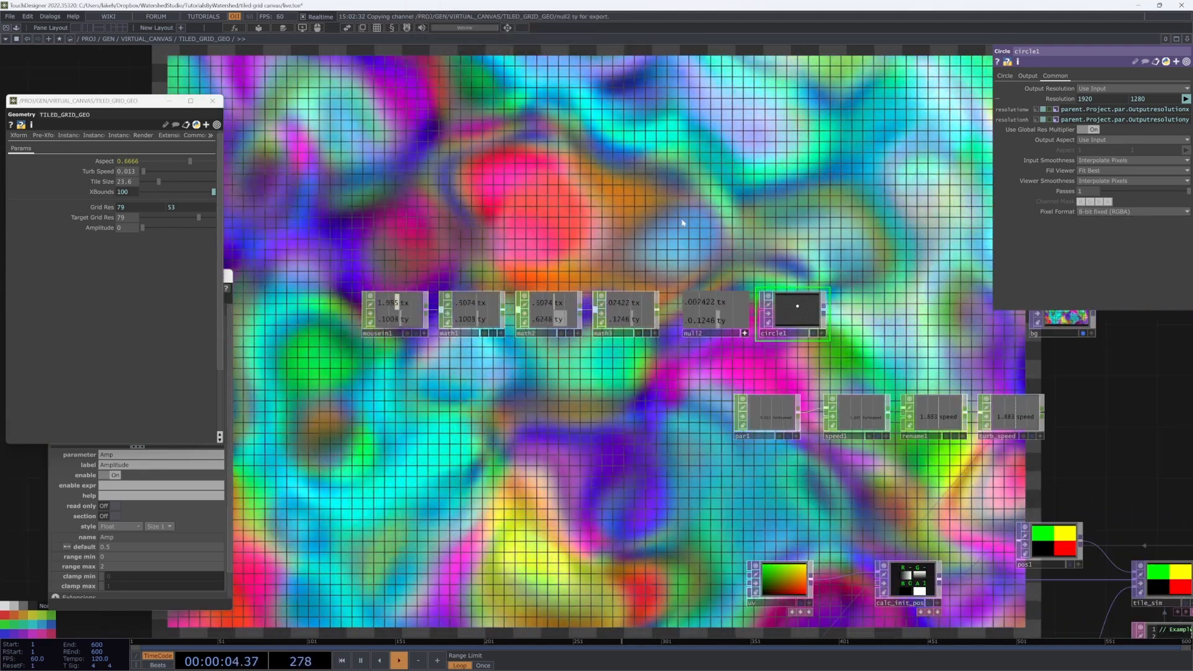
left_click_drag(700, 284, 562, 367)
scroll(670, 404, "up", 10)
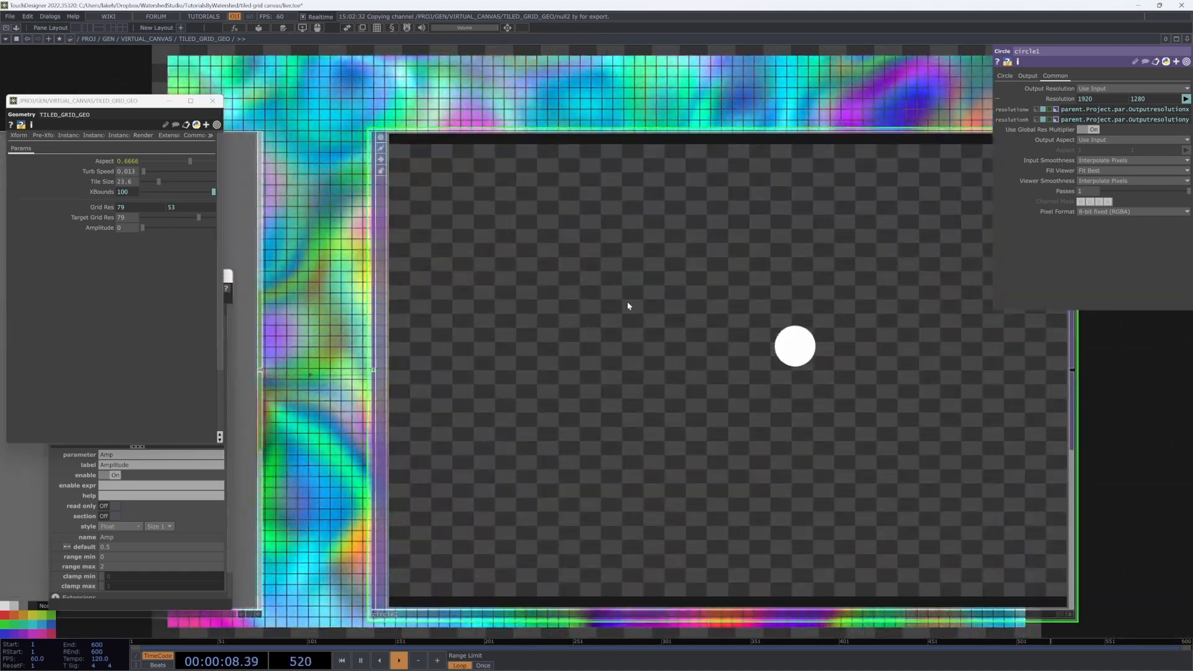
scroll(691, 289, "down", 8)
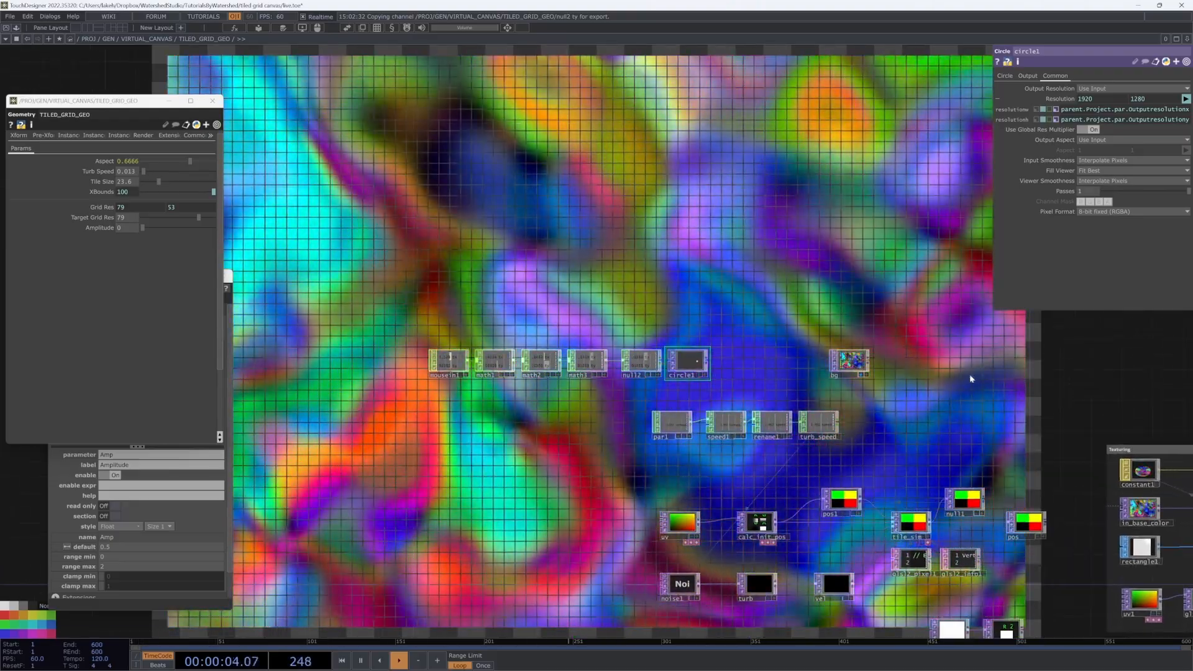
Step: Move the six mouse-chain nodes below turb and shift noise1 and turb left
left_click_drag(980, 388, 886, 318)
left_click_drag(750, 546, 786, 529)
right_click_drag(342, 176, 640, 305)
left_click_drag(617, 259, 708, 421)
scroll(694, 557, "up", 4)
scroll(685, 454, "up", 6)
left_click_drag(651, 342, 692, 478)
left_click_drag(760, 454, 805, 452)
right_click_drag(804, 450, 506, 311)
left_click_drag(720, 312, 603, 311)
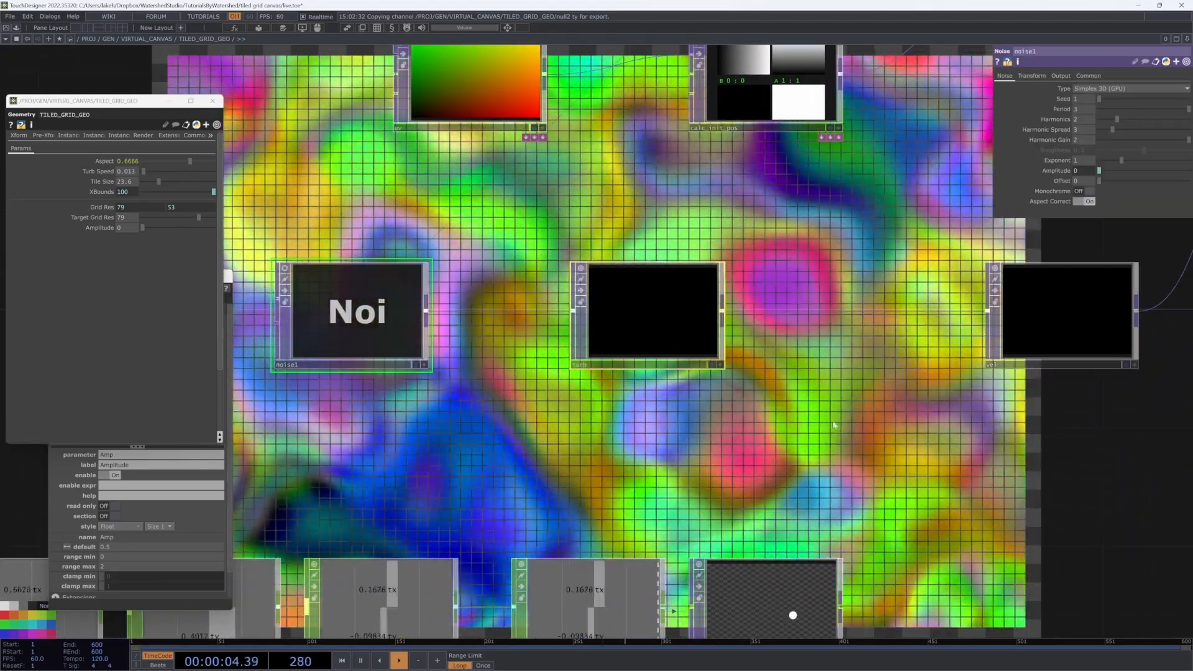
Step: Insert add1 on the turb–vel wire, feed circle1 into it, and set Fixed Layer to Input 1
right_click(791, 310)
left_click(810, 299)
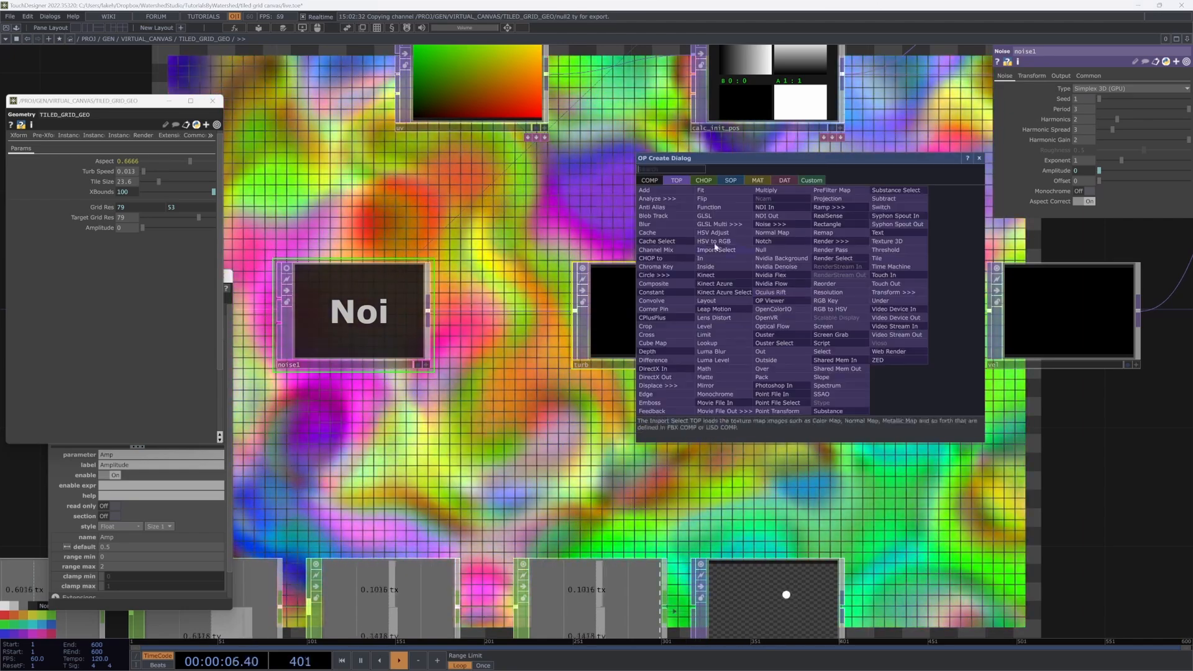
left_click(644, 190)
left_click(855, 341)
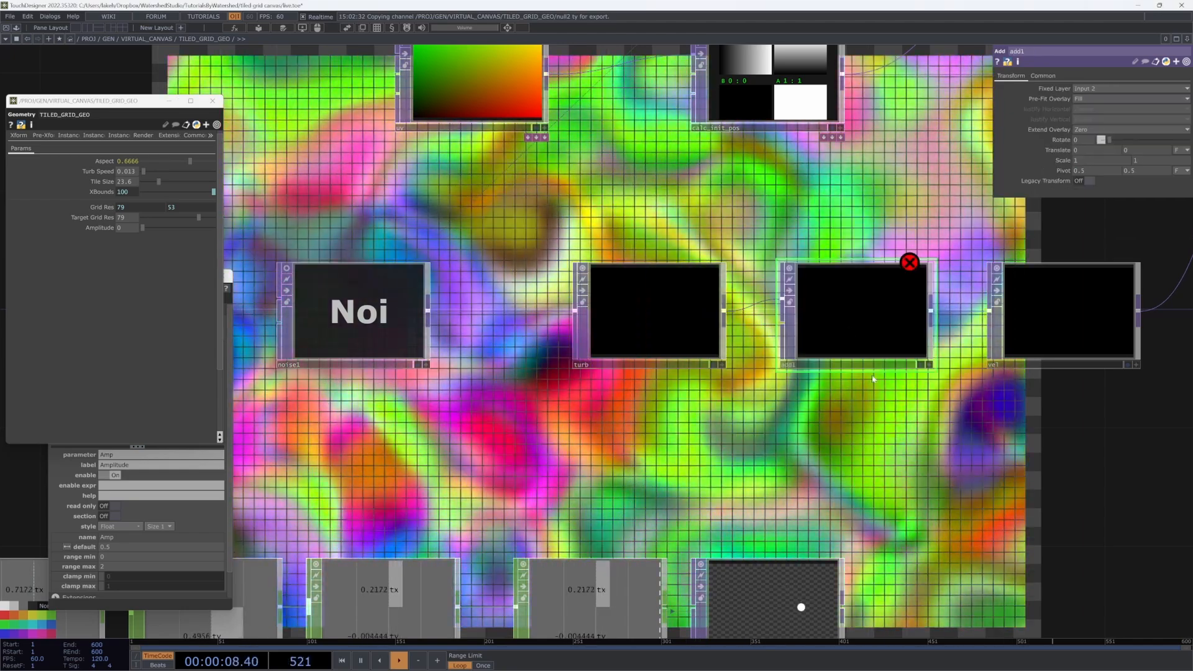
scroll(936, 433, "down", 2)
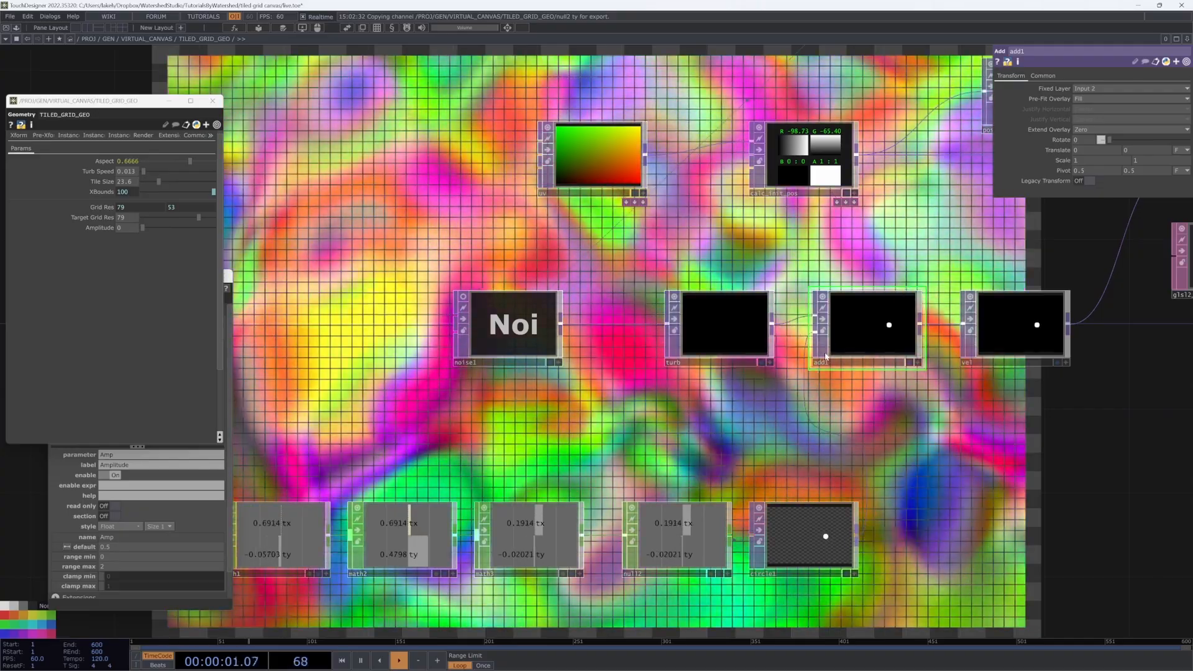
left_click_drag(810, 424, 591, 501)
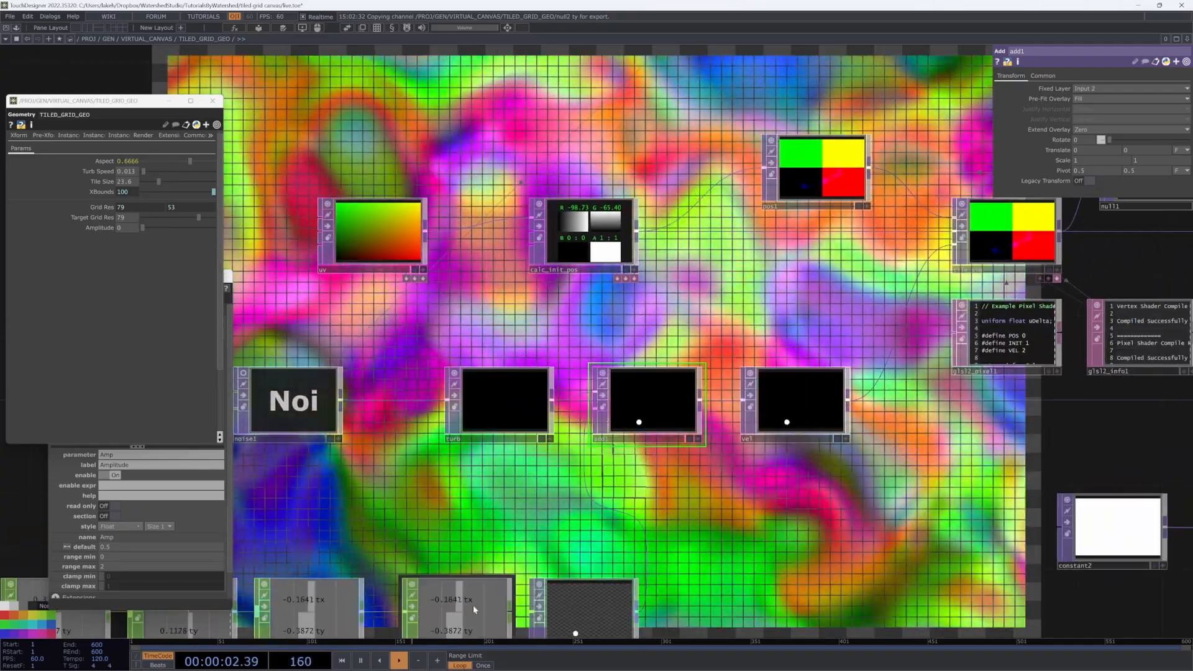
mouse_move(857, 562)
left_mouse_down()
mouse_move(1028, 512)
mouse_move(841, 565)
left_mouse_up()
scroll(777, 551, "down", 3)
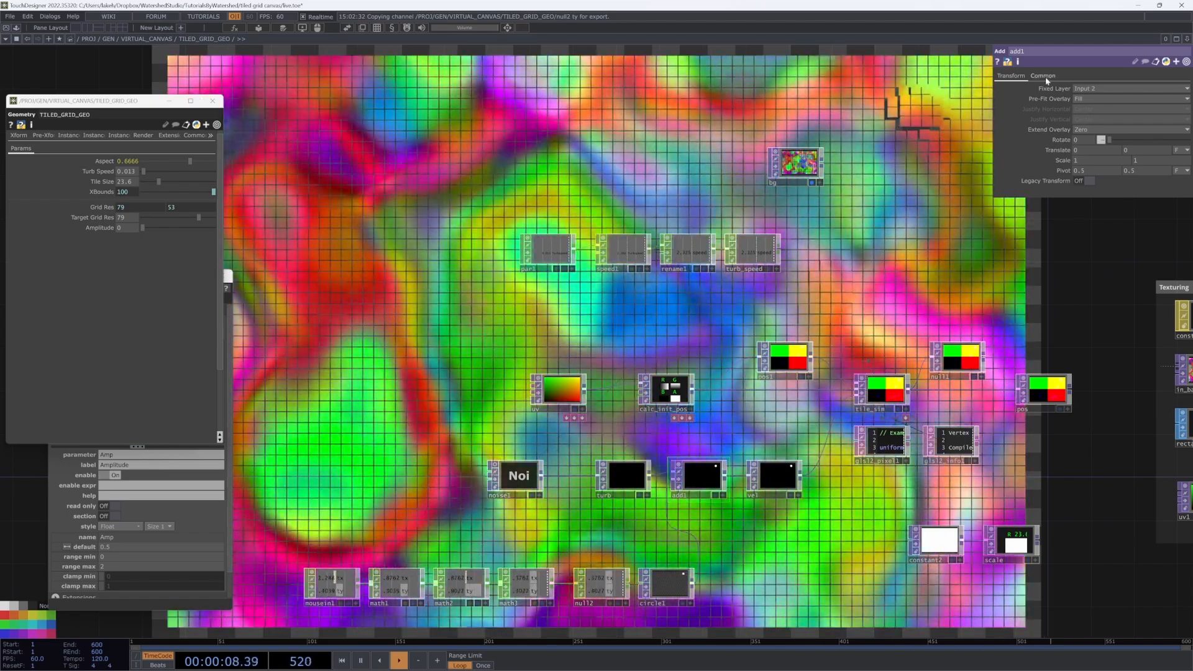
left_click(1103, 88)
left_click(1096, 98)
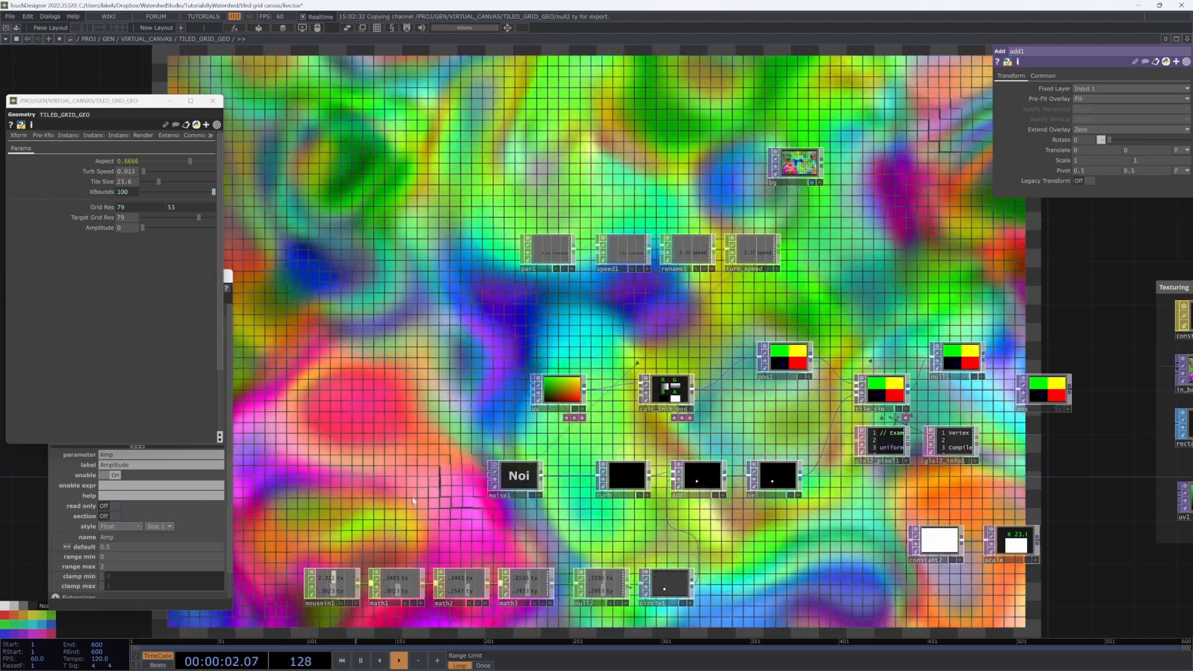
left_click_drag(415, 492, 439, 457)
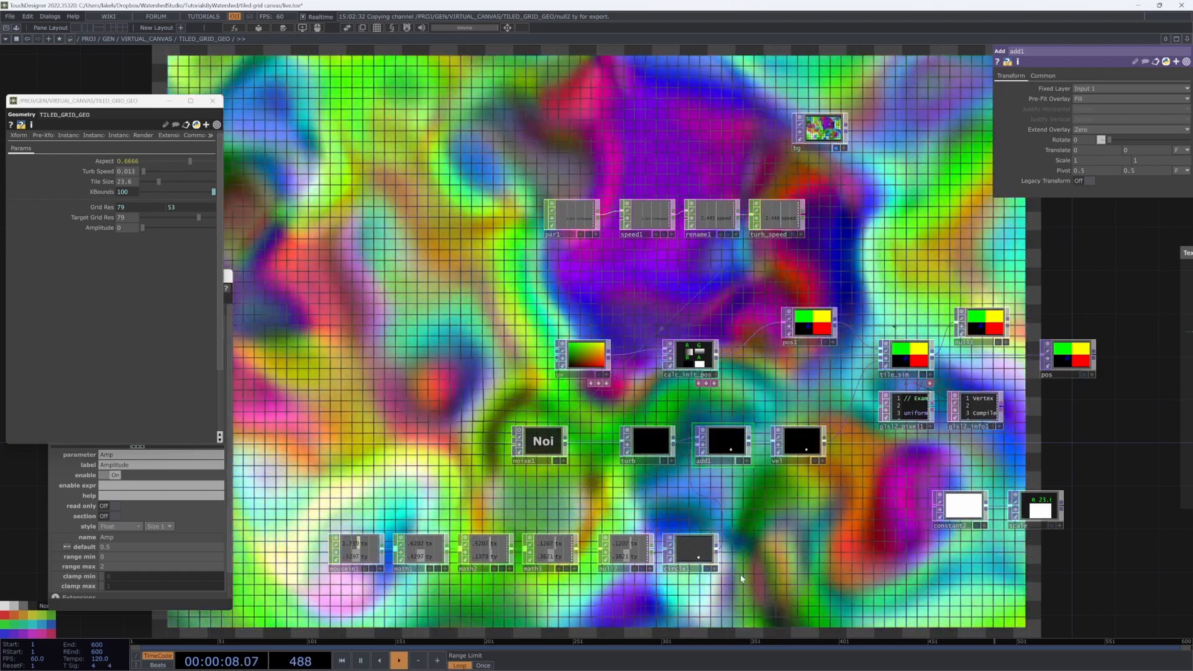
left_click(708, 550)
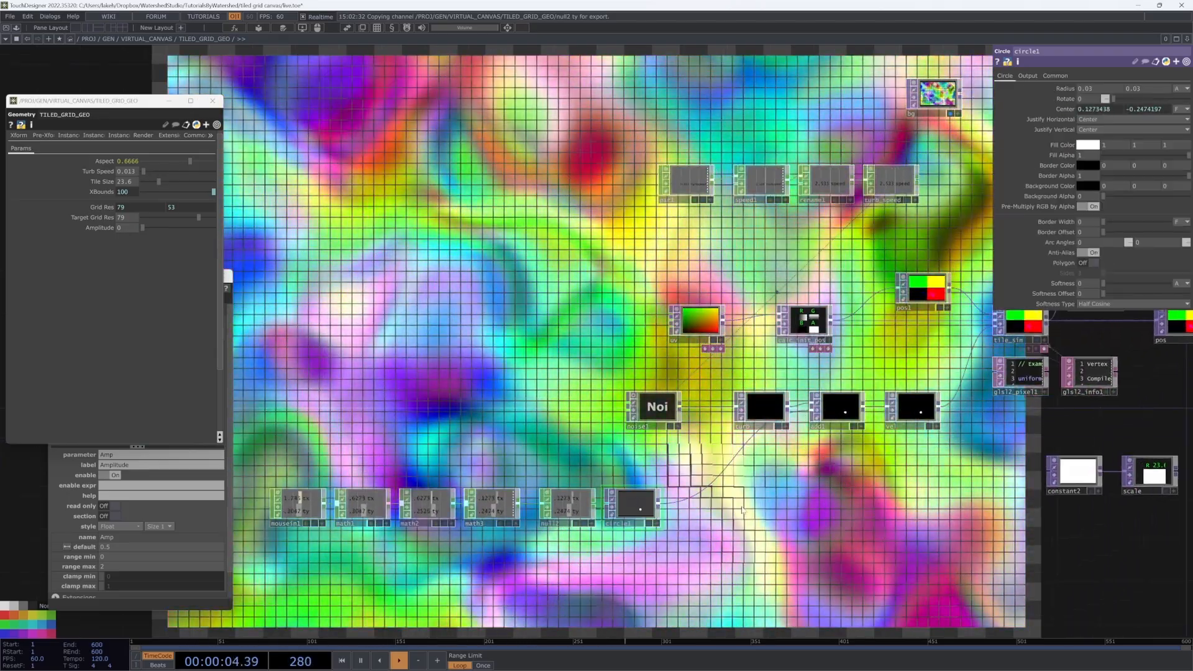
Step: Add noise2 beside circle1 with Amplitude 4
key("Tab")
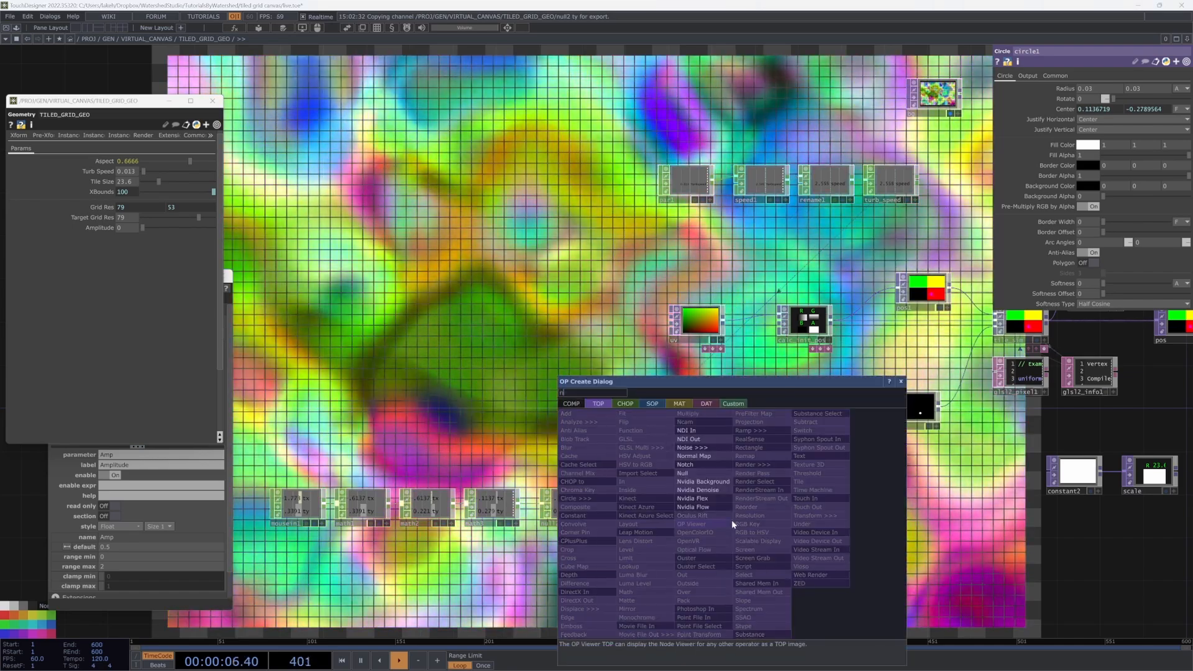
left_click(705, 451)
left_click(722, 523)
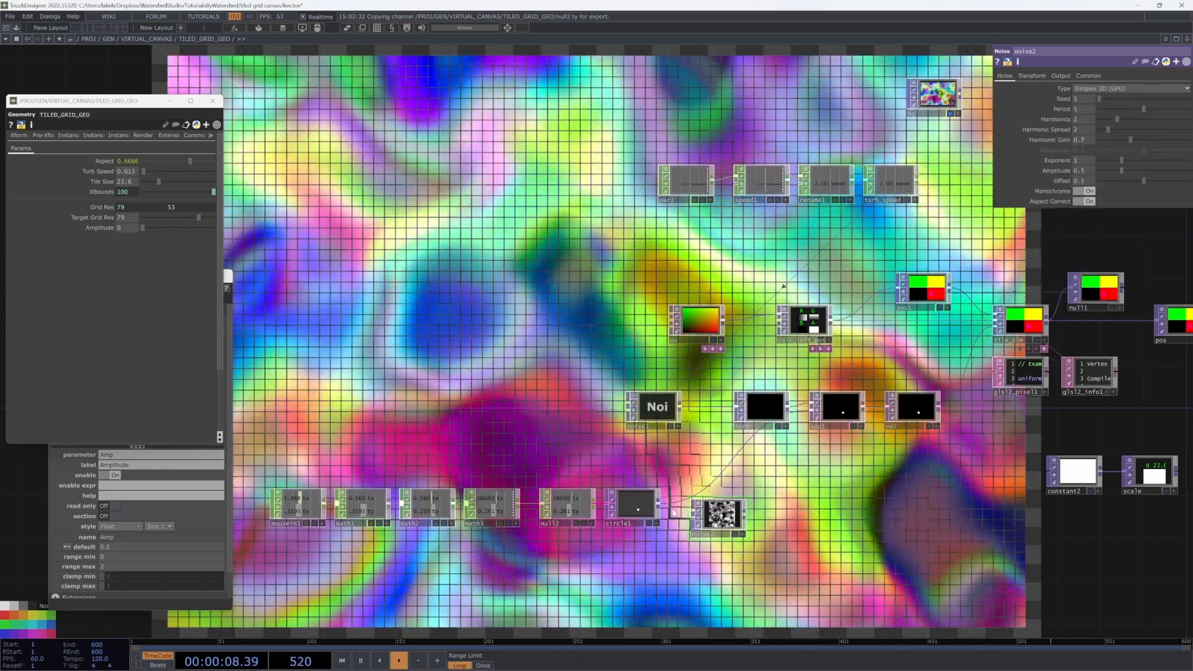
scroll(700, 528, "up", 5)
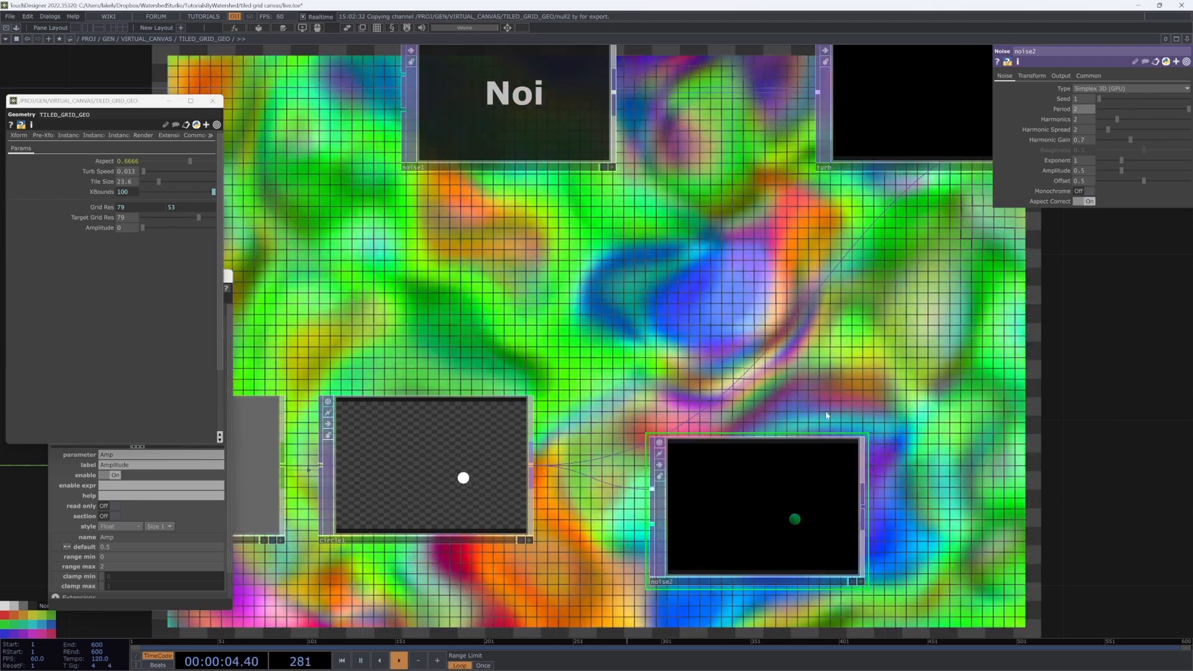
left_click_drag(860, 302, 861, 318)
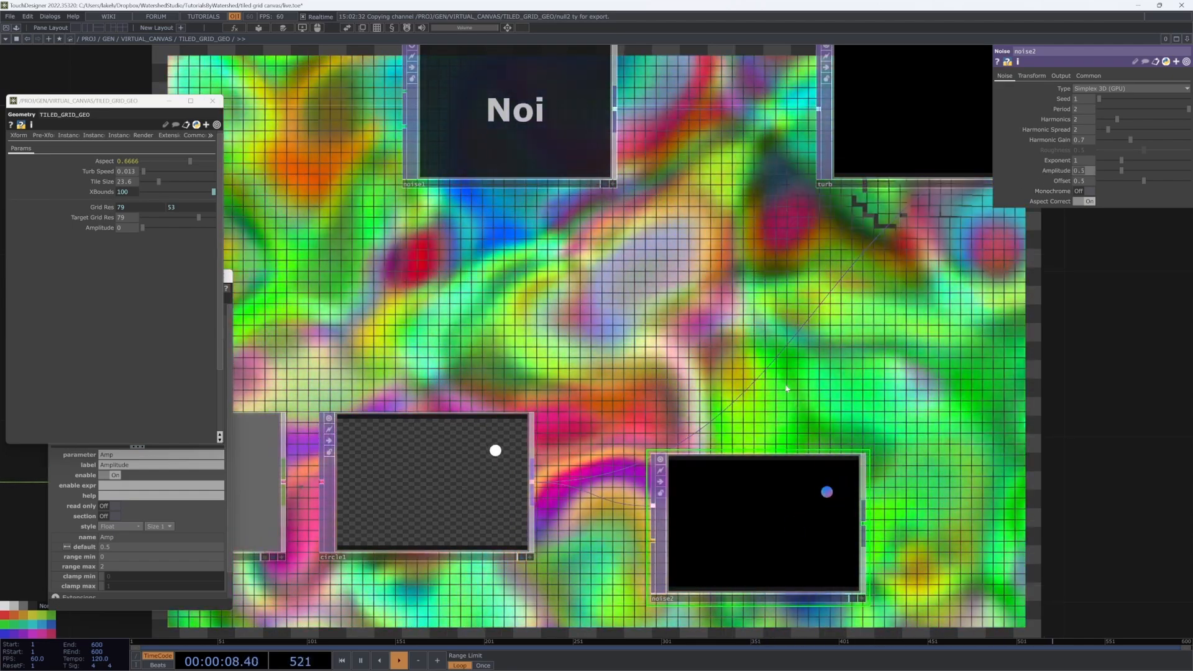
type("4")
key("Return")
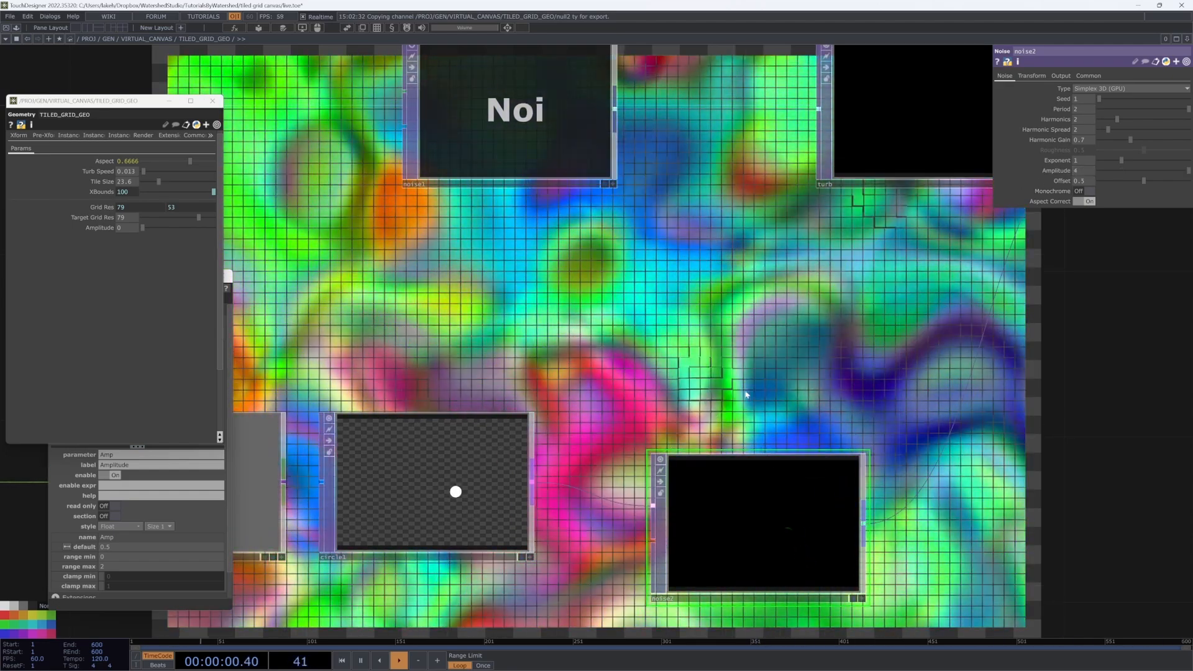
Step: Set noise2's Pixel Format to 32-bit float (RGBA)
scroll(743, 393, "down", 4)
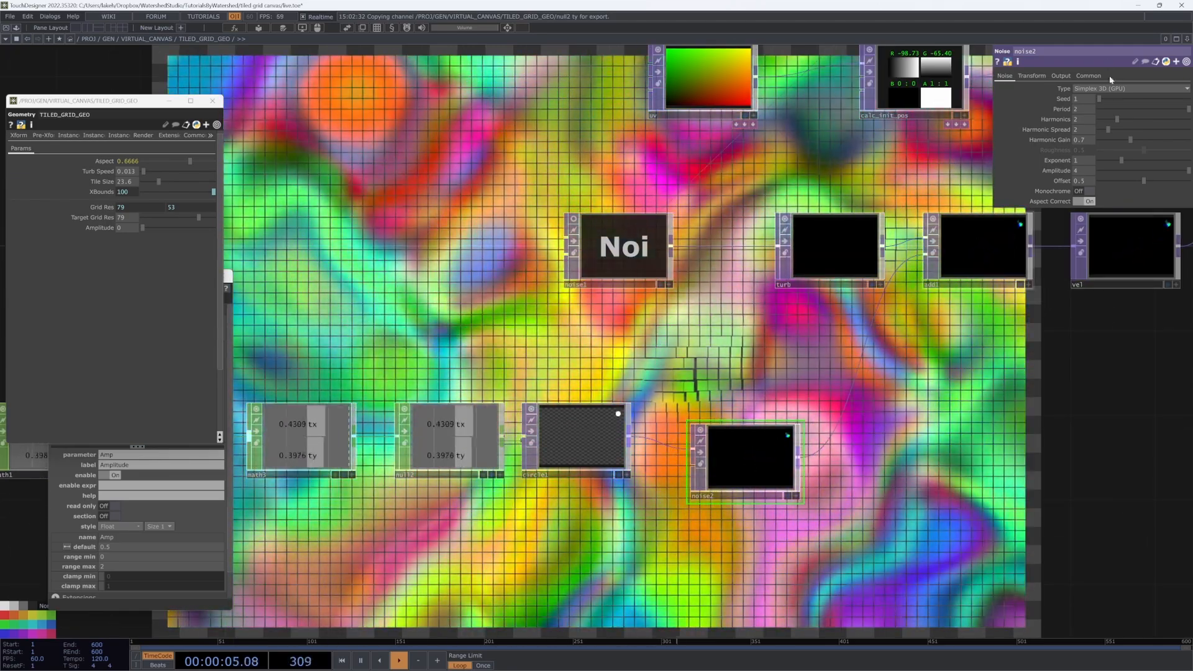
left_click(1089, 75)
left_click(1130, 191)
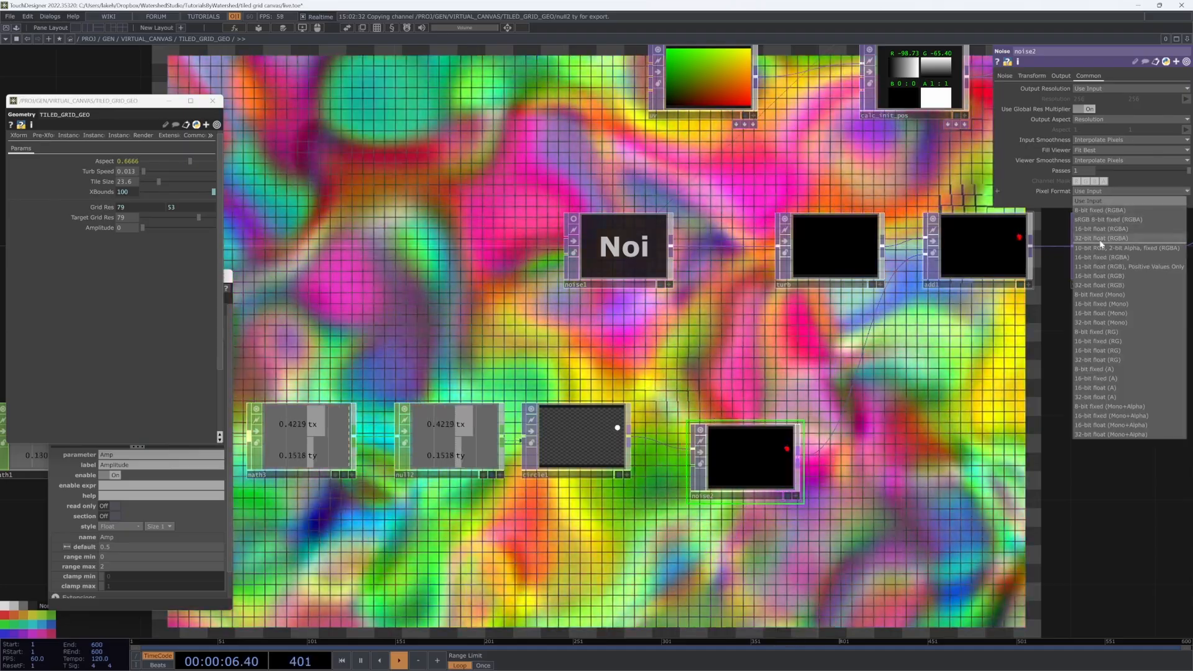
left_click(1118, 233)
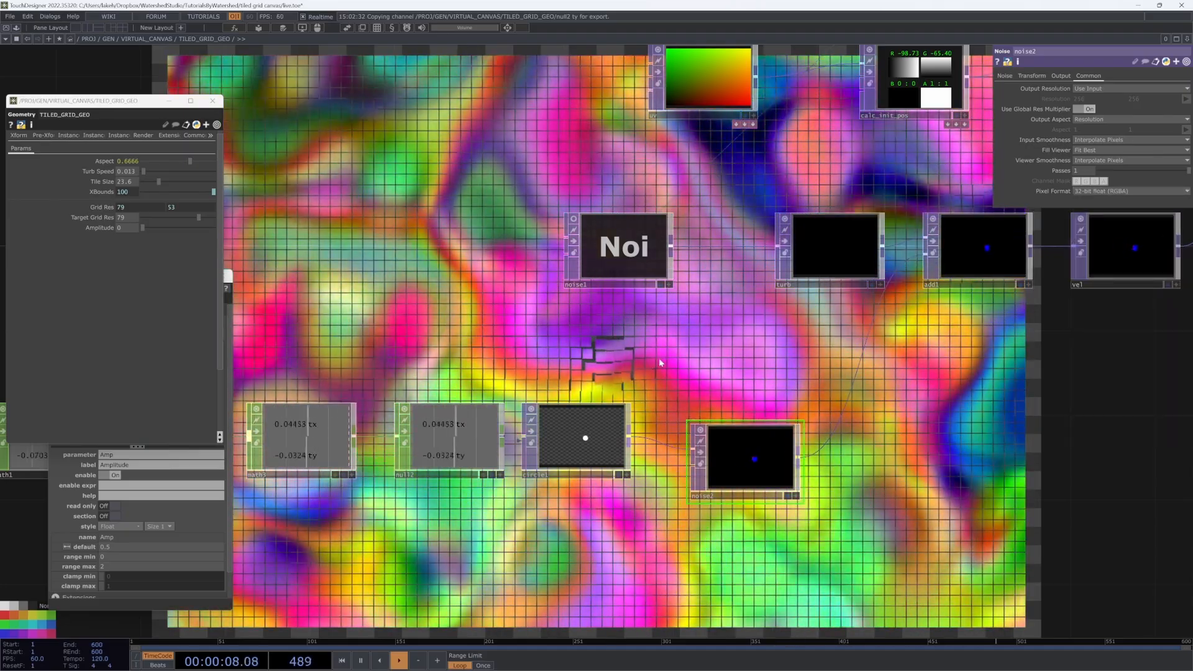
left_click(1005, 76)
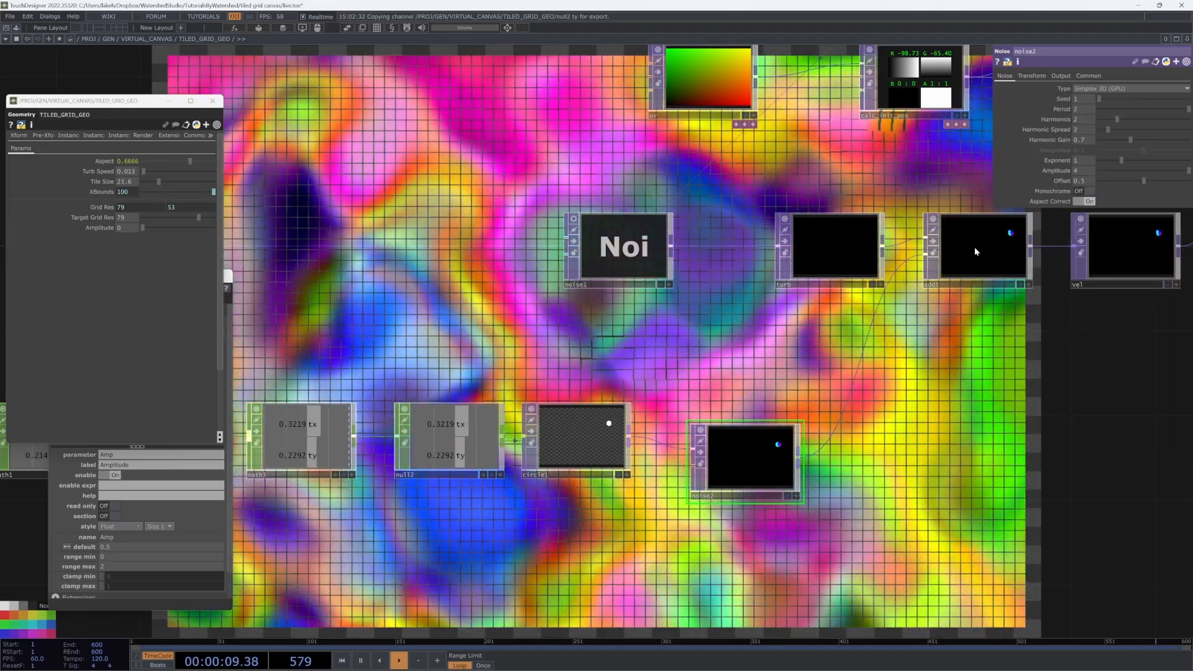
left_click_drag(1005, 330, 982, 340)
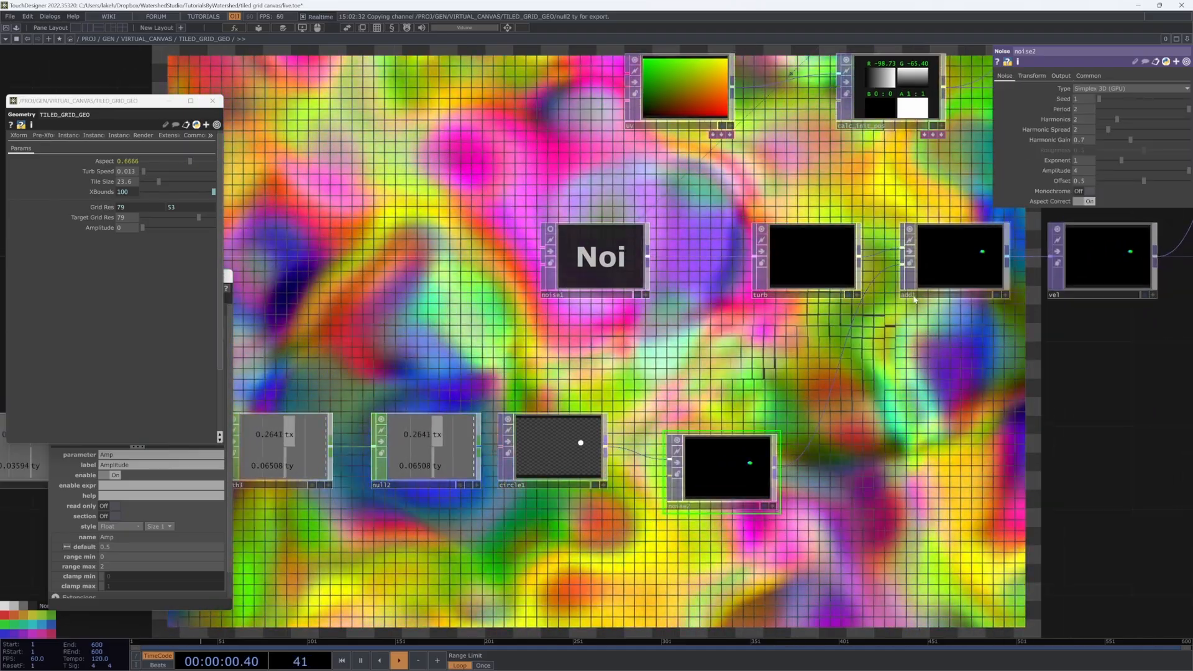
Step: Change noise2's Amplitude to 40 and pan across the network to review the nodes
middle_click(934, 278)
left_click_drag(933, 278, 623, 399)
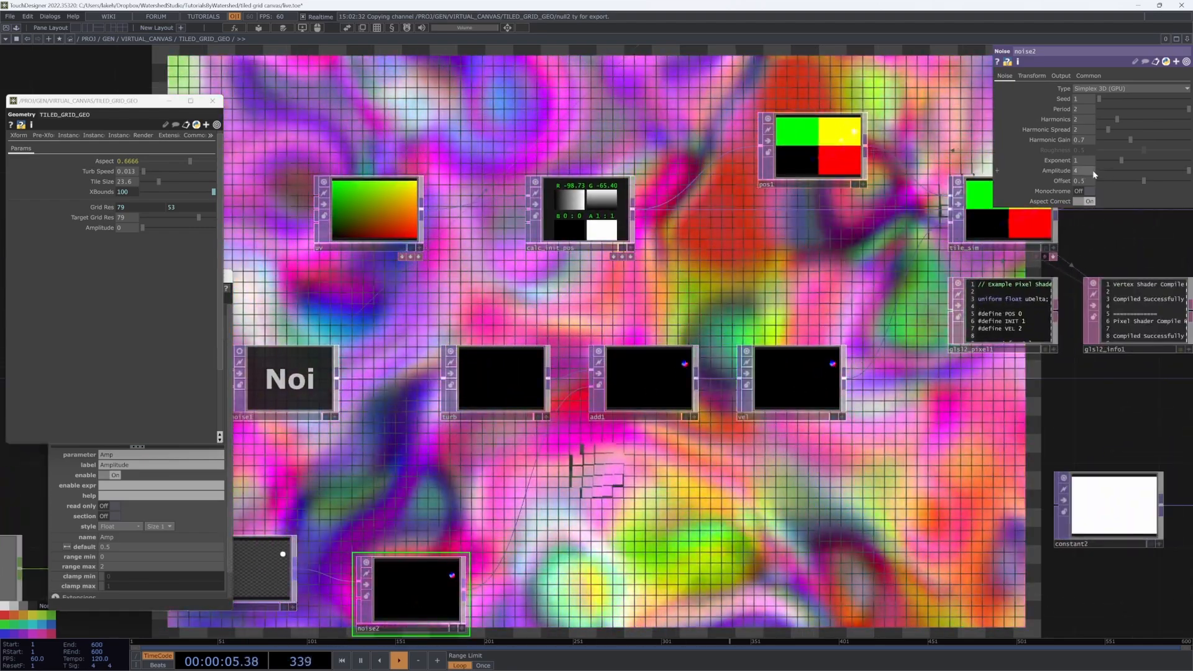
left_click(1084, 172)
type("0")
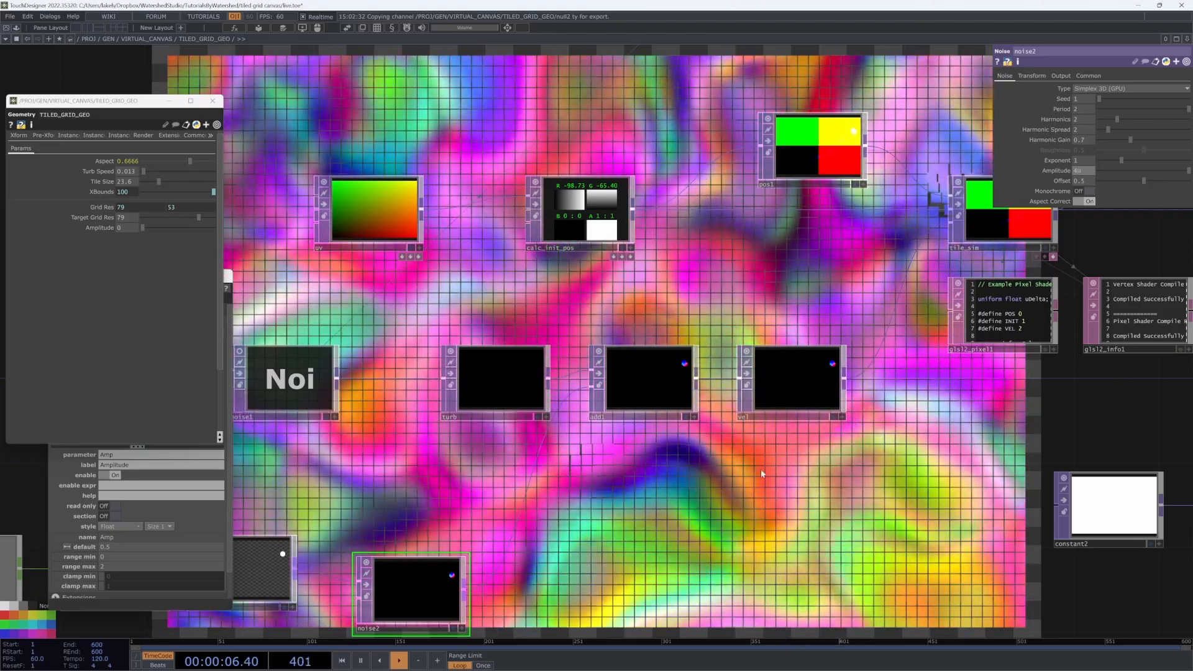
left_click_drag(625, 519, 625, 516)
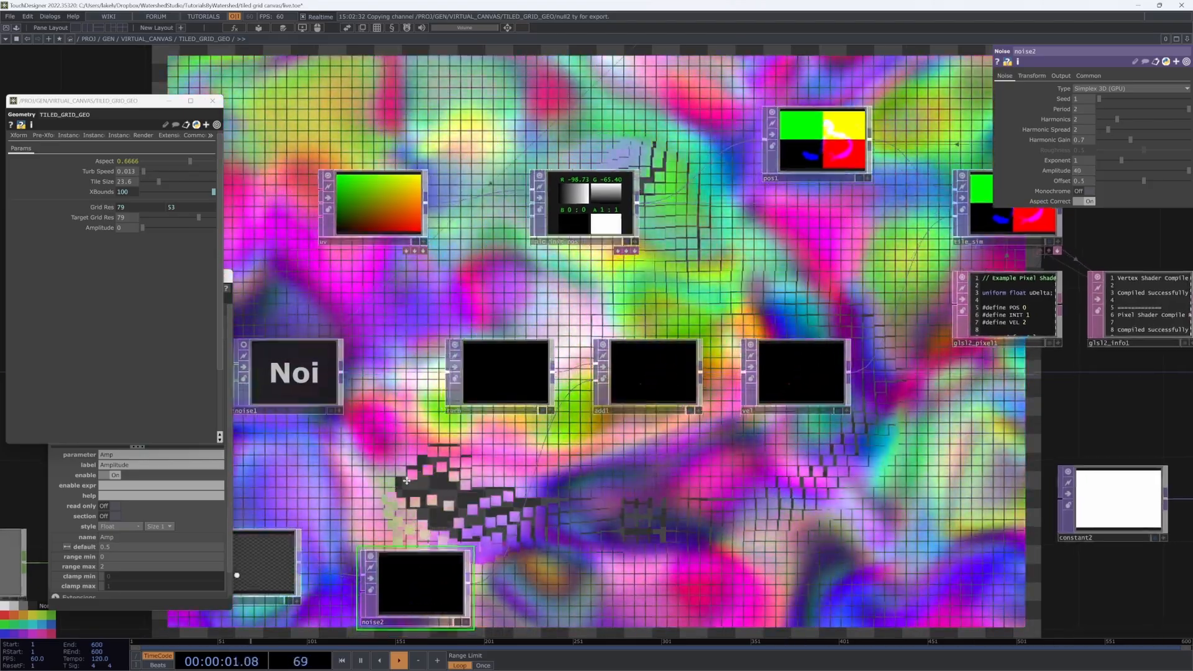
left_click_drag(273, 509, 450, 463)
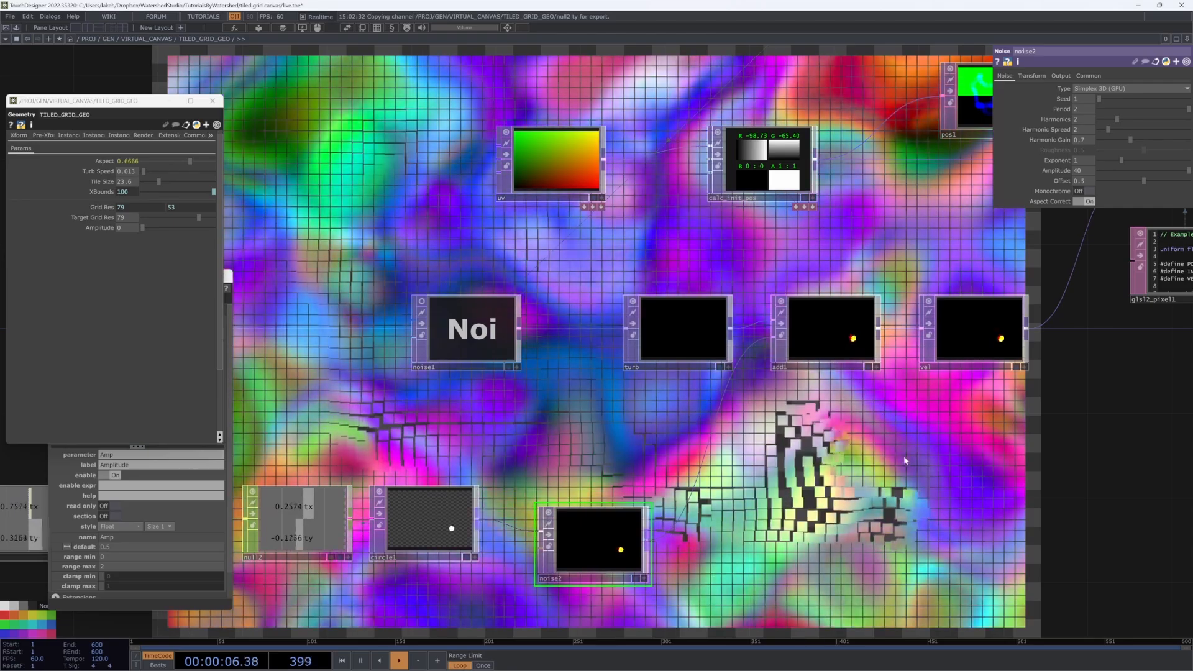
left_click_drag(882, 452, 1145, 435)
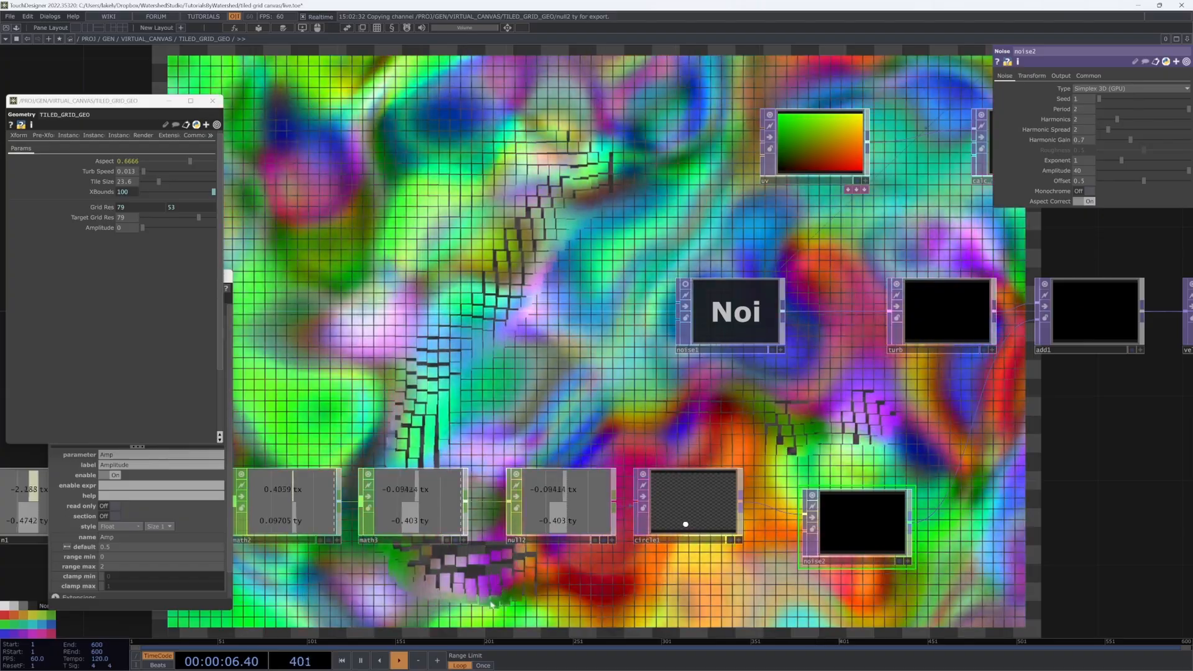
Step: Move add1 below the turb row and deselect noise2 while tidying the network view
scroll(751, 413, "down", 4)
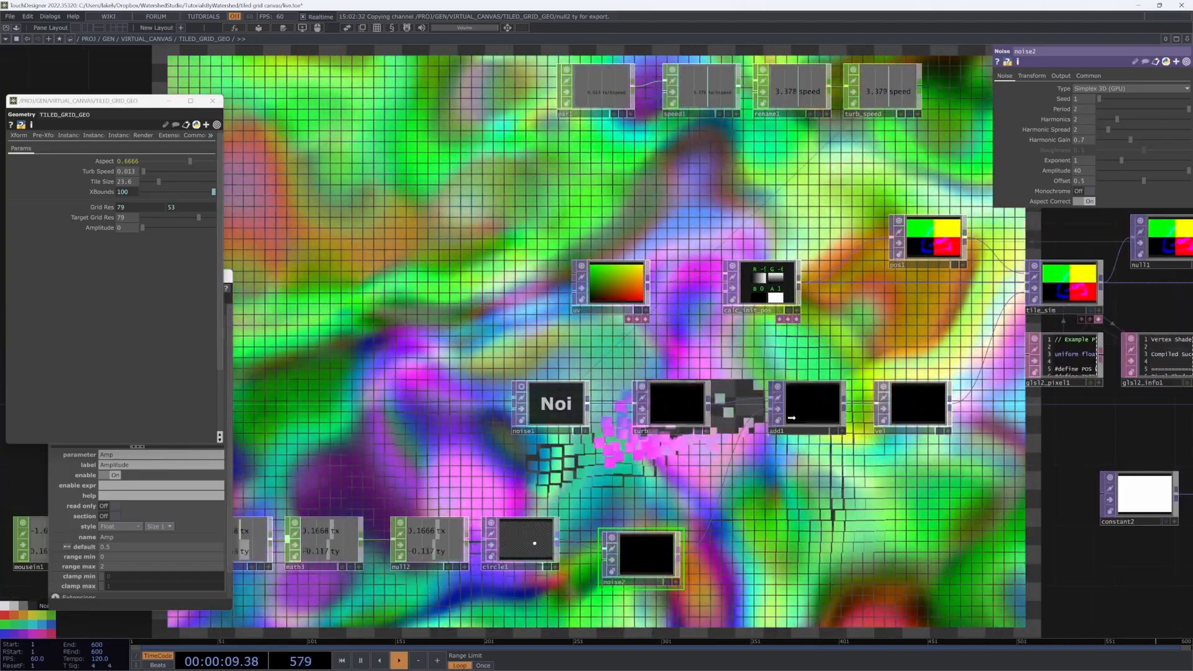
left_click_drag(792, 417, 798, 485)
scroll(798, 484, "down", 3)
left_click_drag(668, 415, 719, 412)
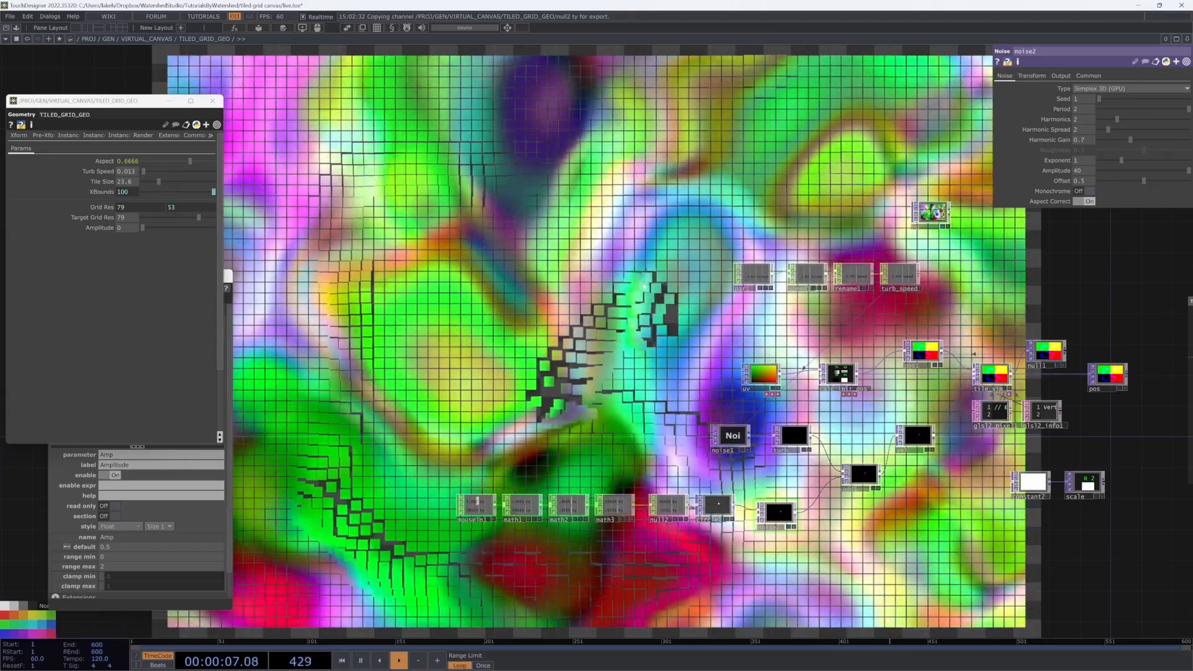
left_click(735, 155)
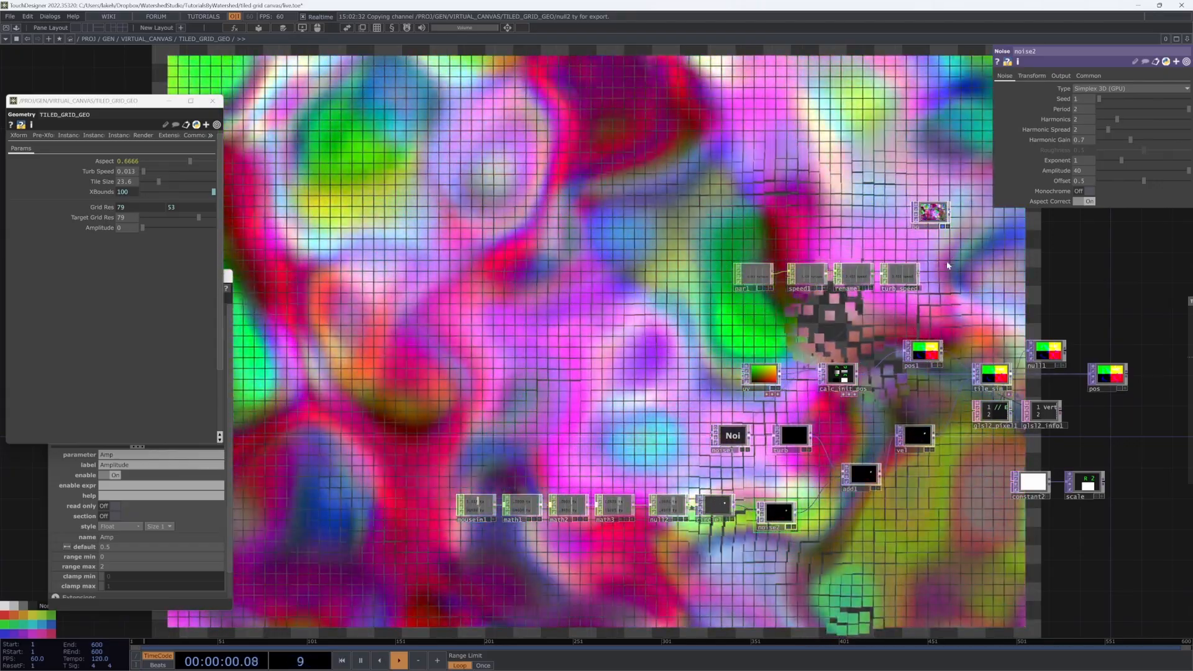
left_click_drag(947, 266, 865, 270)
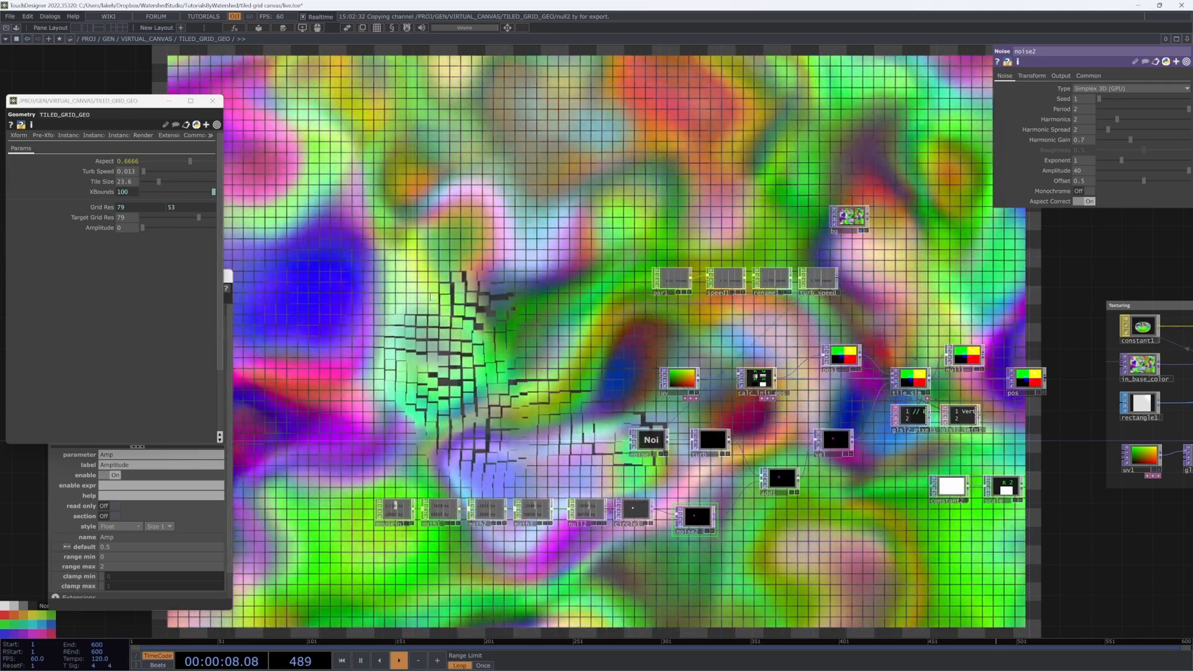
Step: Name mousein1's Left Button channel 'l' and delete the stray opview1 node
left_click(395, 510)
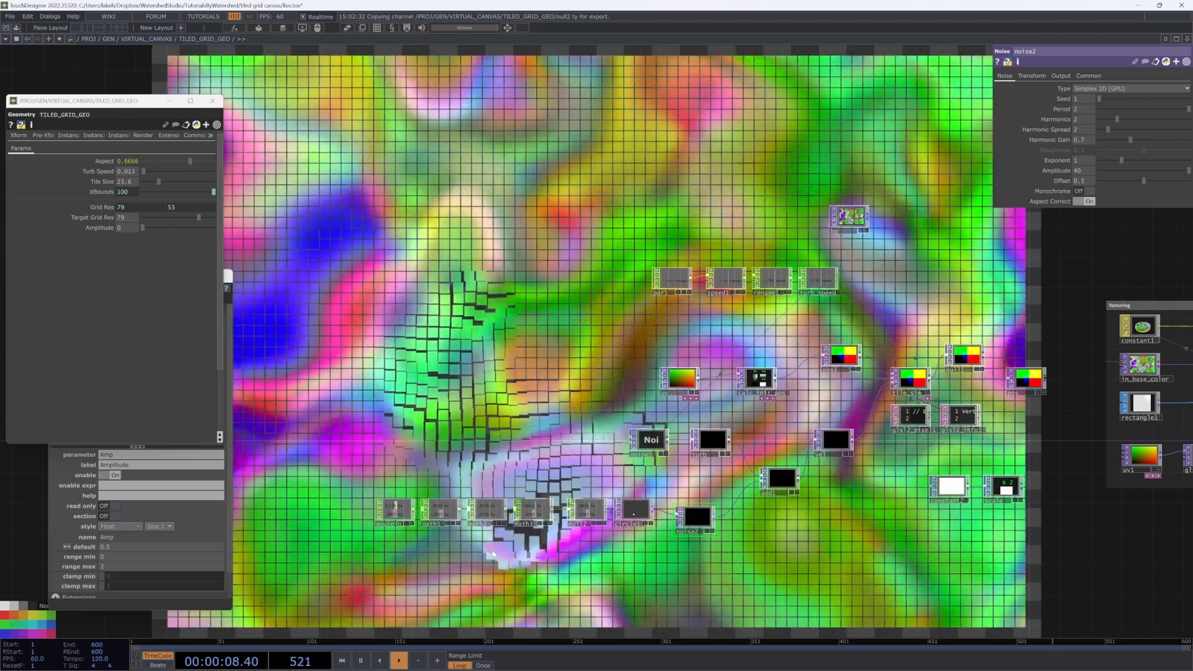
scroll(398, 528, "up", 5)
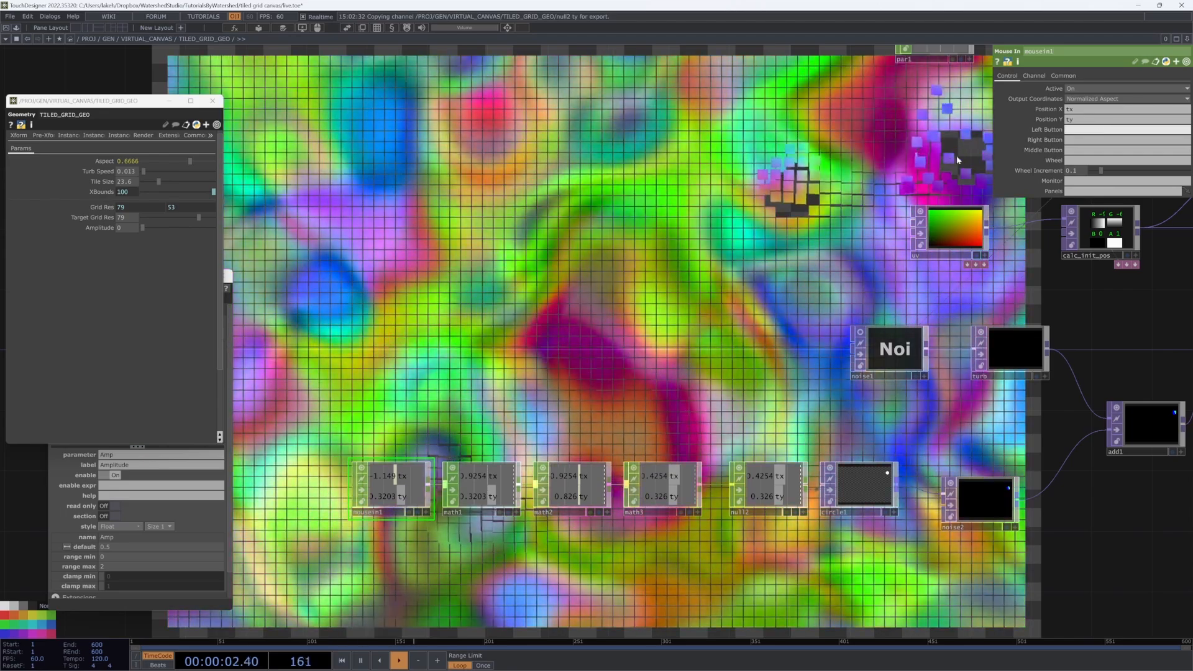
type("l")
key("Return")
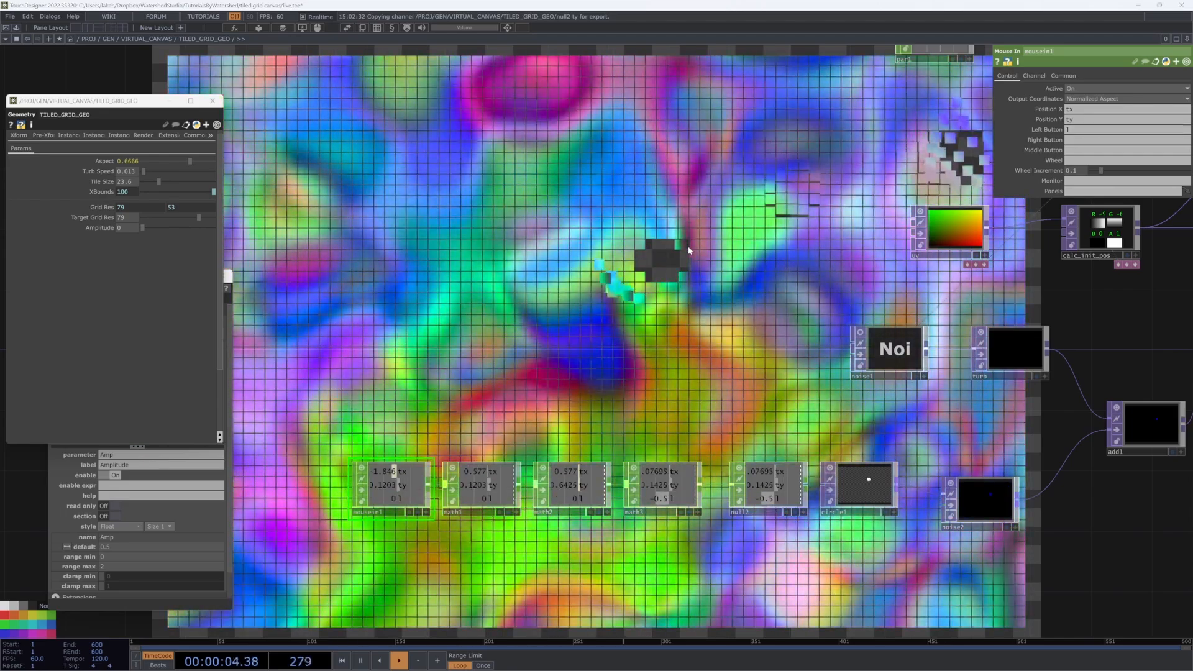
key("ctrl+v")
key("Delete")
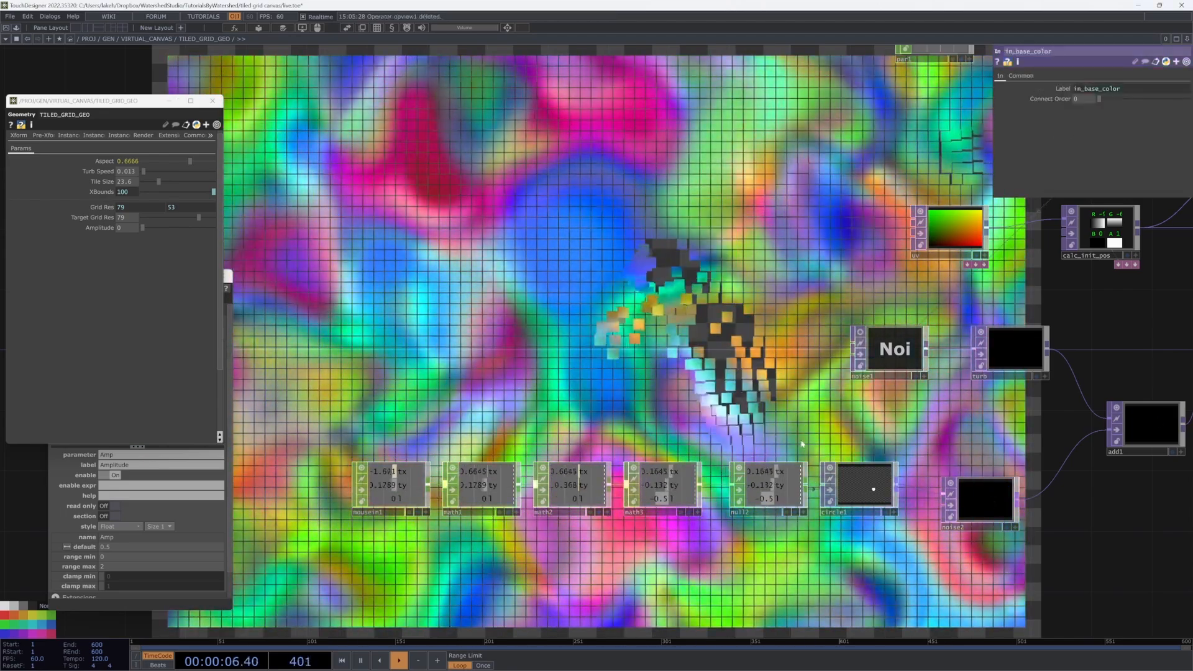
Step: Export mousein1's l channel onto circle1's Fill Alpha parameter
left_click(866, 480)
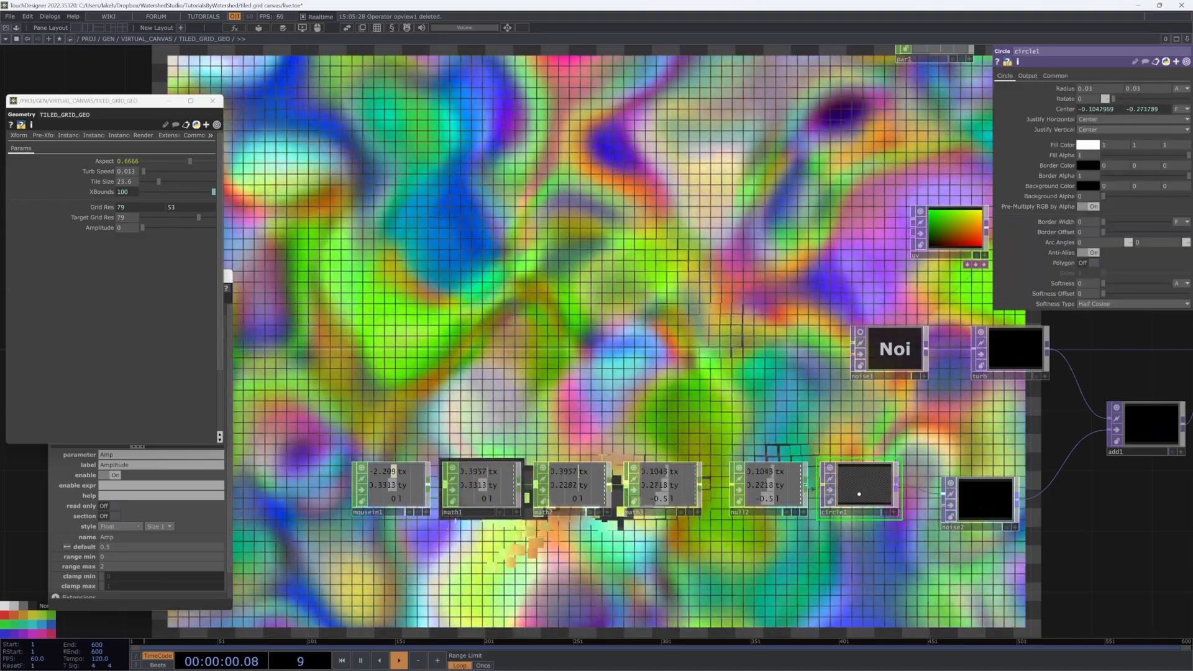
left_click(426, 512)
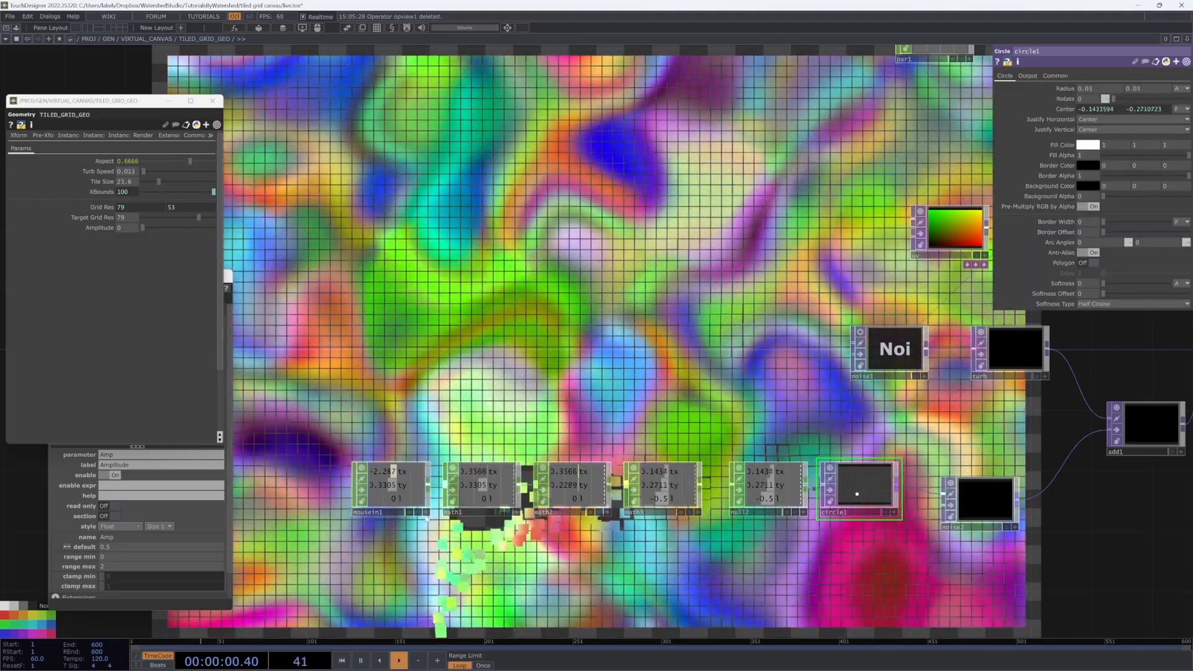
left_click_drag(395, 499, 1062, 143)
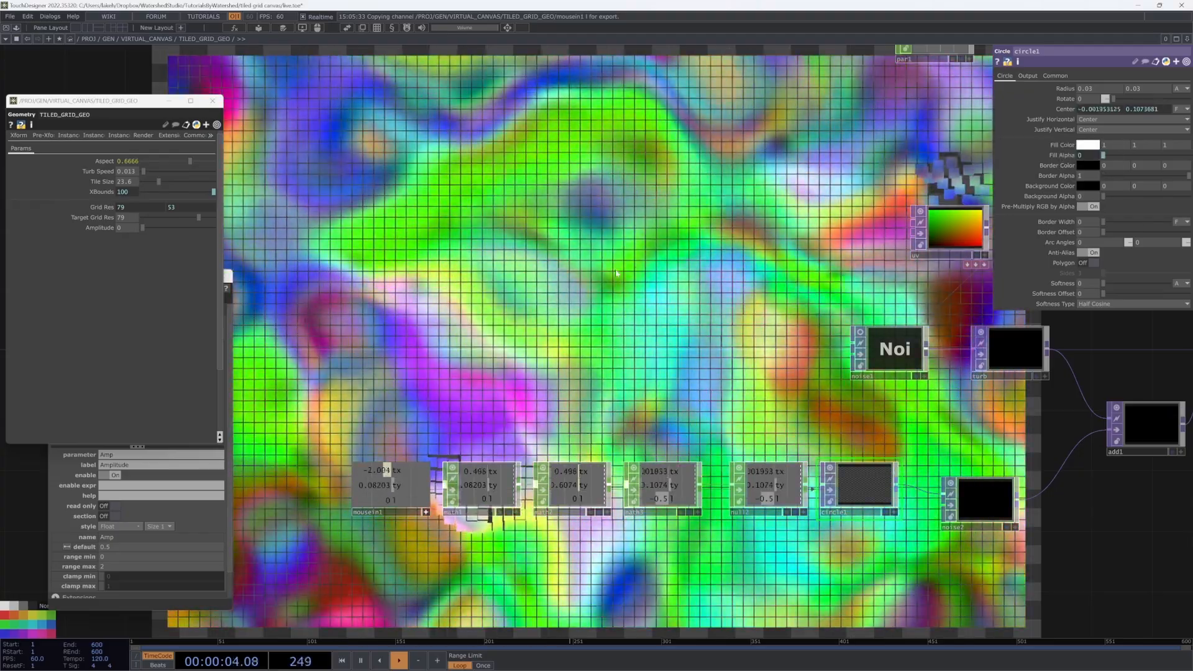
left_click_drag(690, 239, 650, 255)
scroll(650, 255, "down", 3)
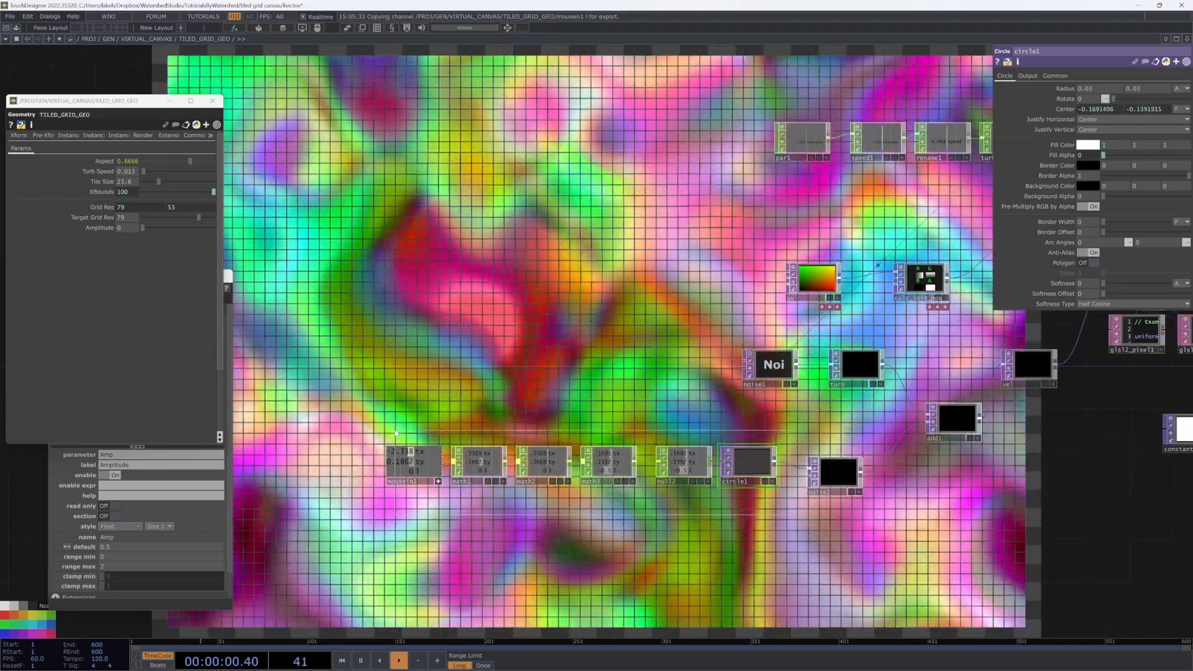
Step: Collapse the mouse-processing CHOP row into one component beside noise2, renamed MOUSE_DRAW
right_click_drag(787, 513, 345, 433)
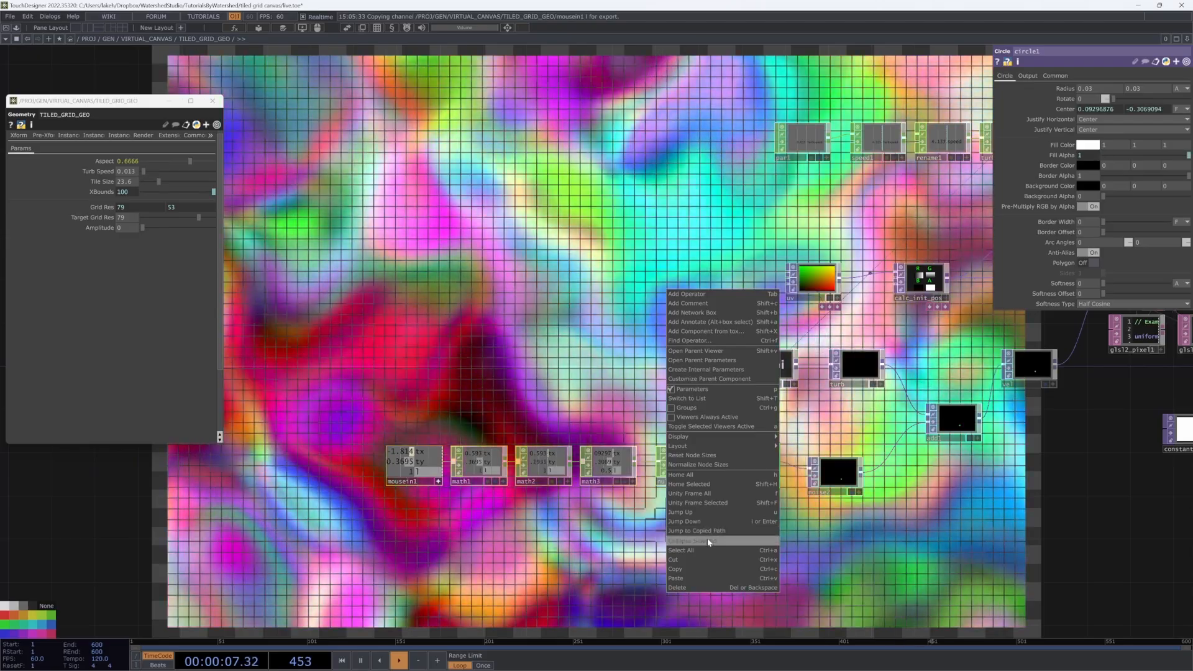
left_click(709, 541)
left_click_drag(584, 490, 738, 505)
left_click(738, 505)
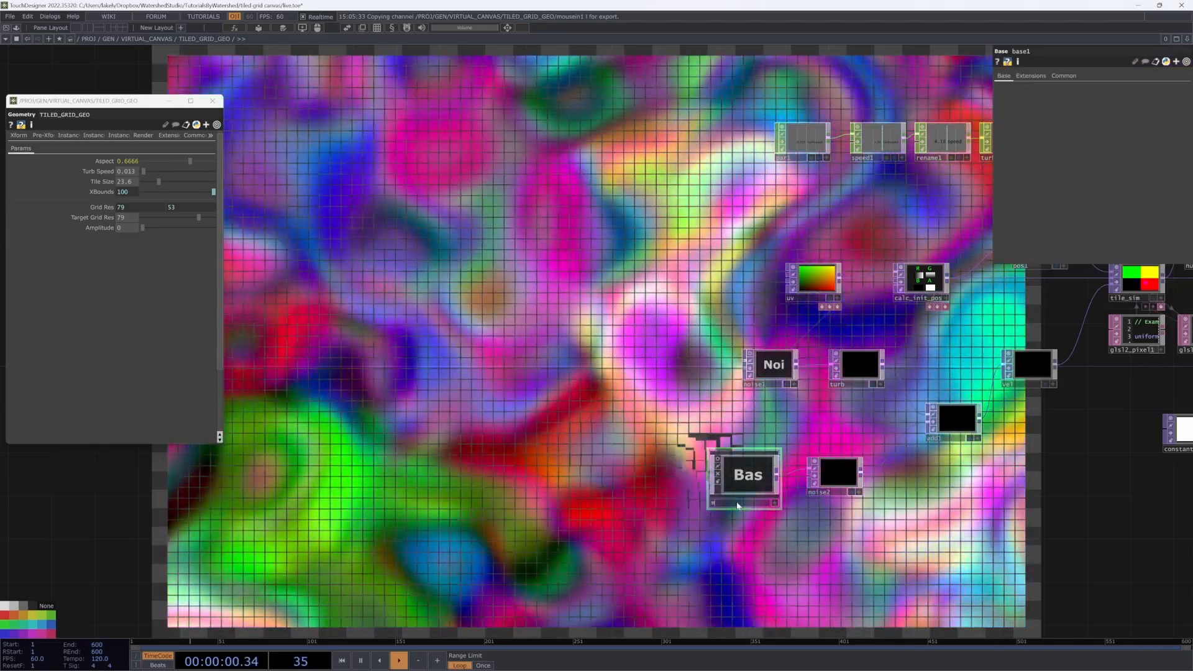
type("MOUSE_DOW")
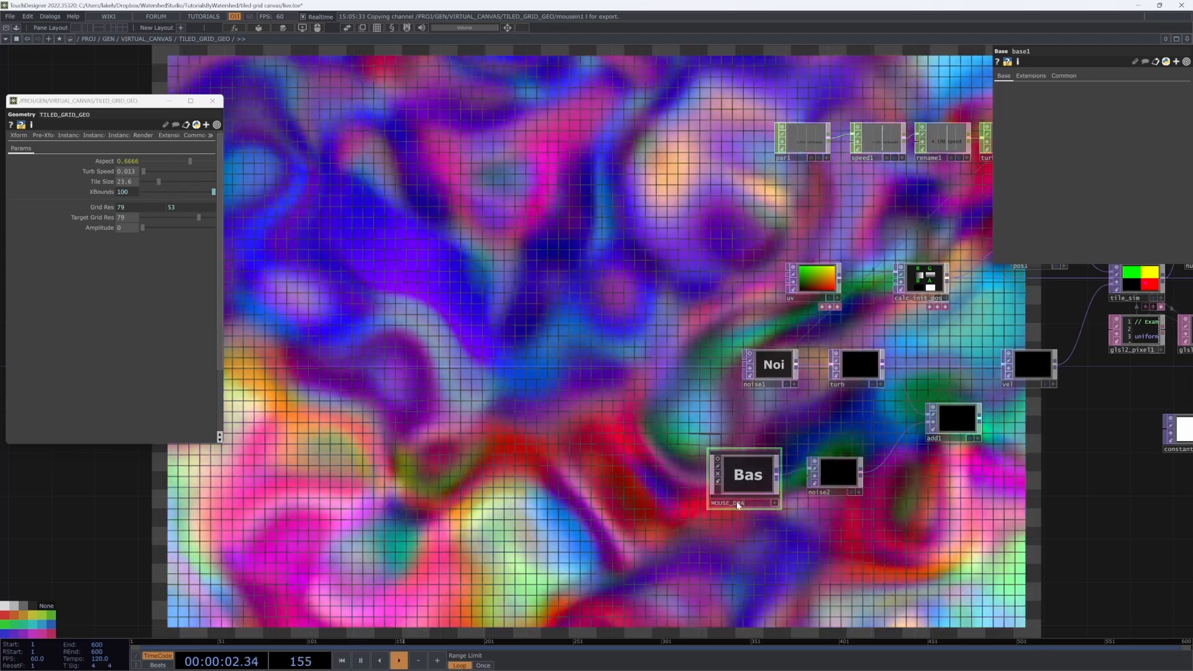
type("W")
key("Return")
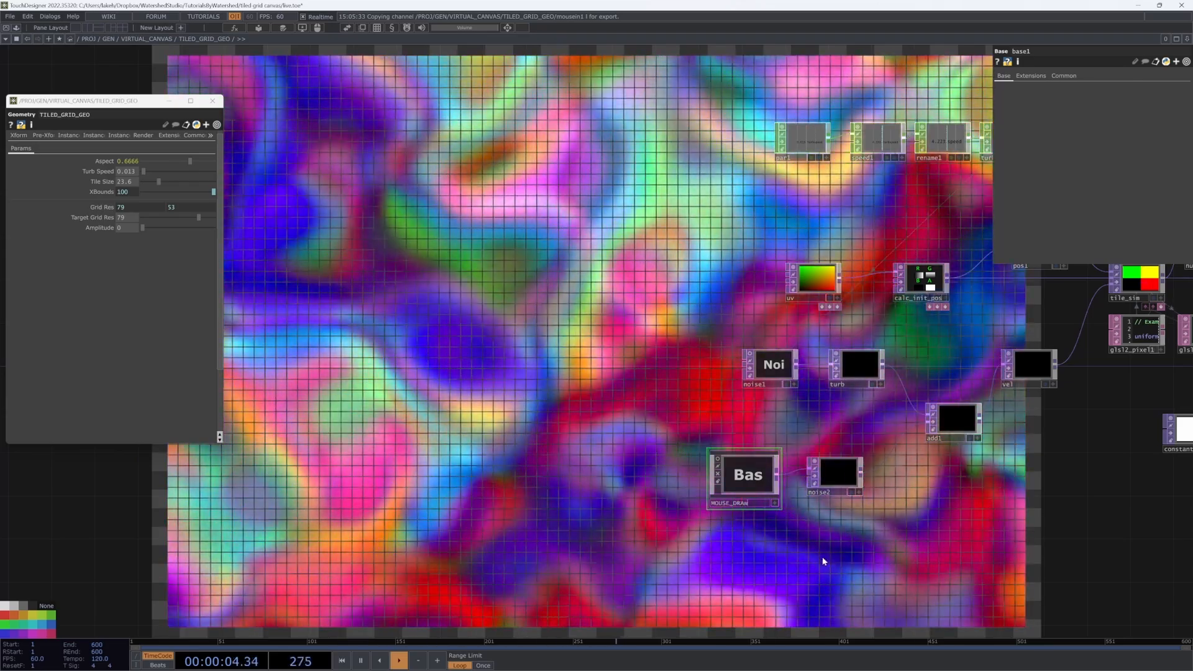
scroll(826, 551, "up", 3)
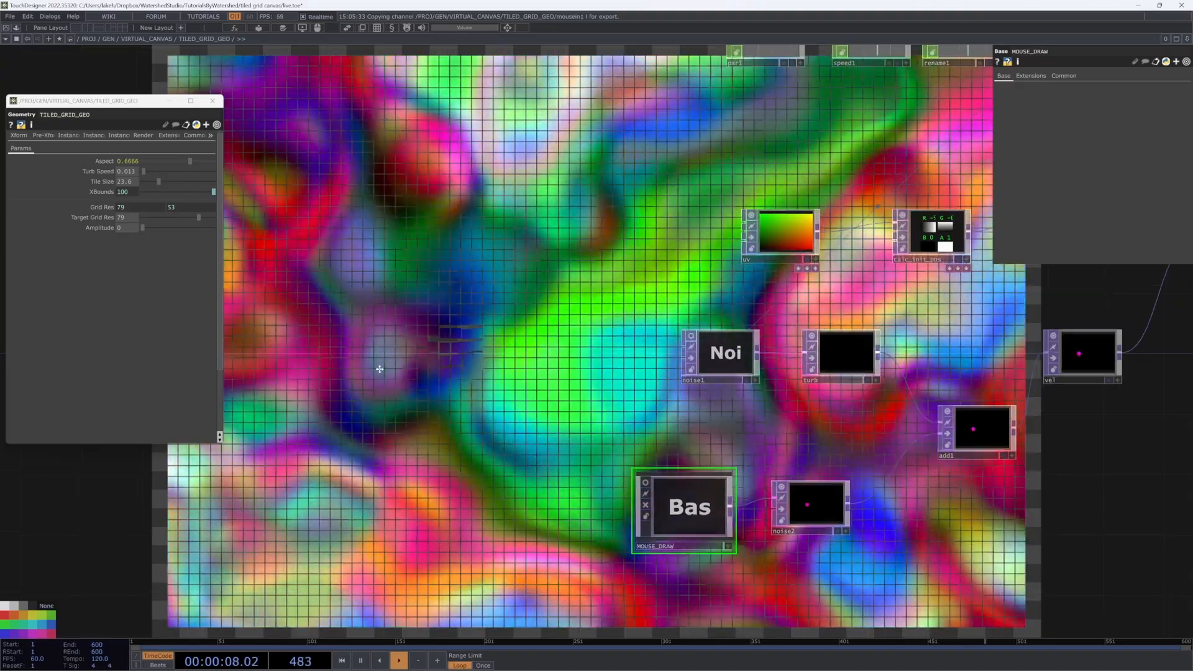
left_click_drag(379, 369, 756, 218)
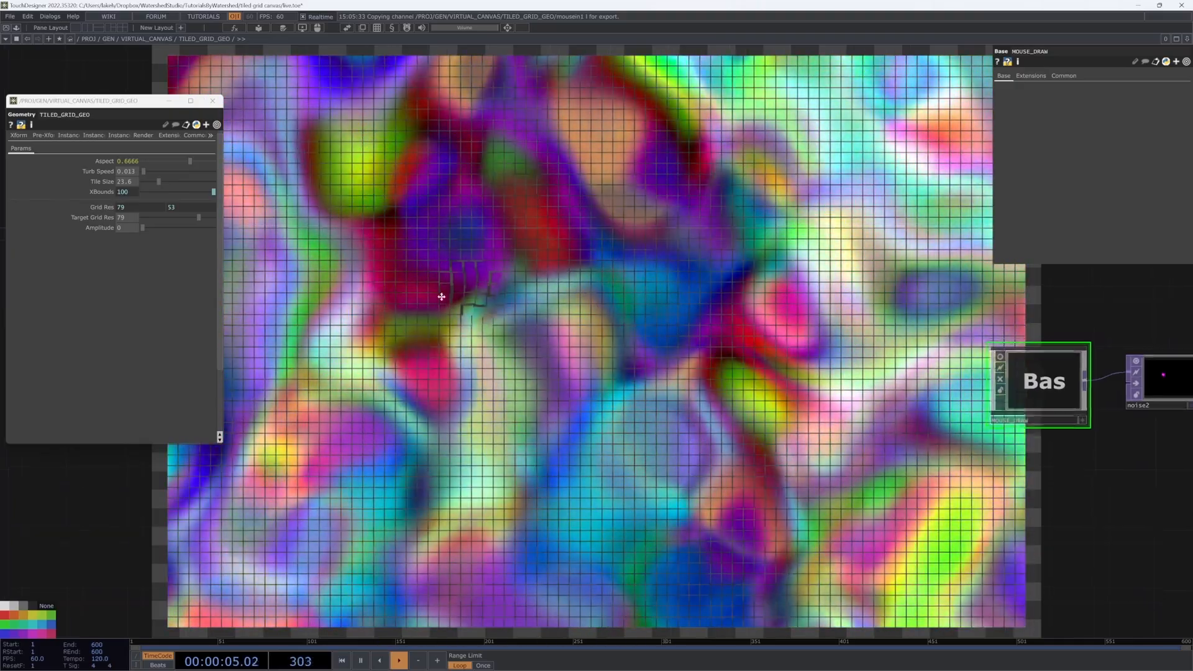
Step: Raise the grid Amplitude to 1.24 and inspect MOUSE_DRAW's contents
left_click_drag(442, 293, 470, 319)
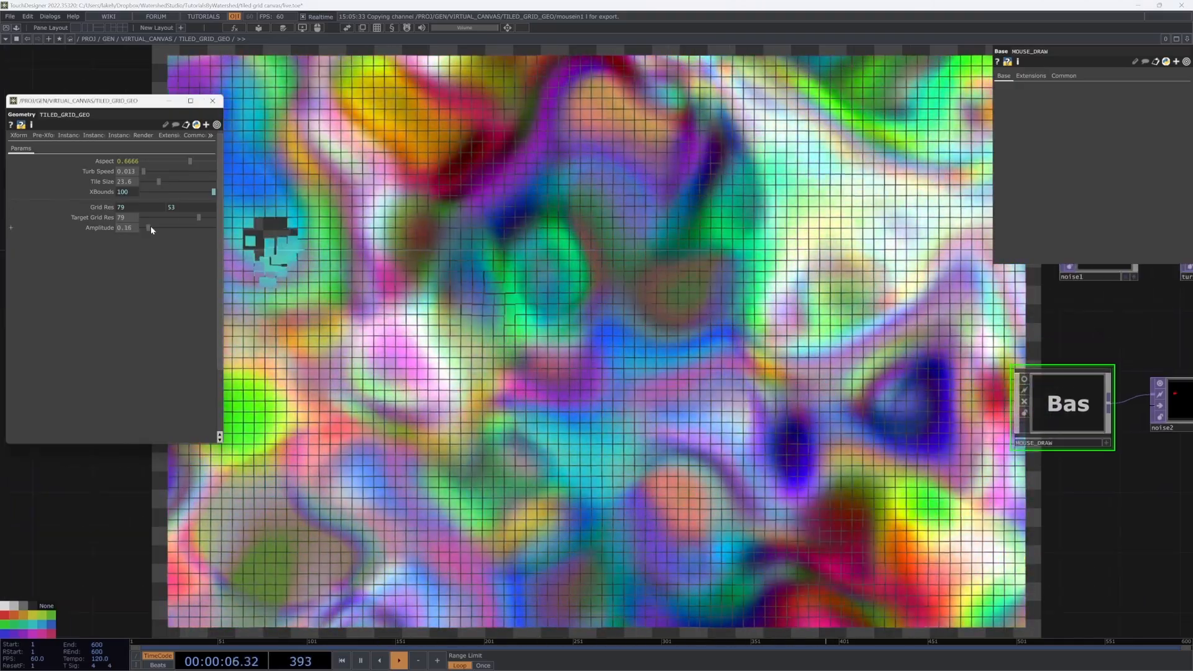
left_click_drag(154, 226, 193, 229)
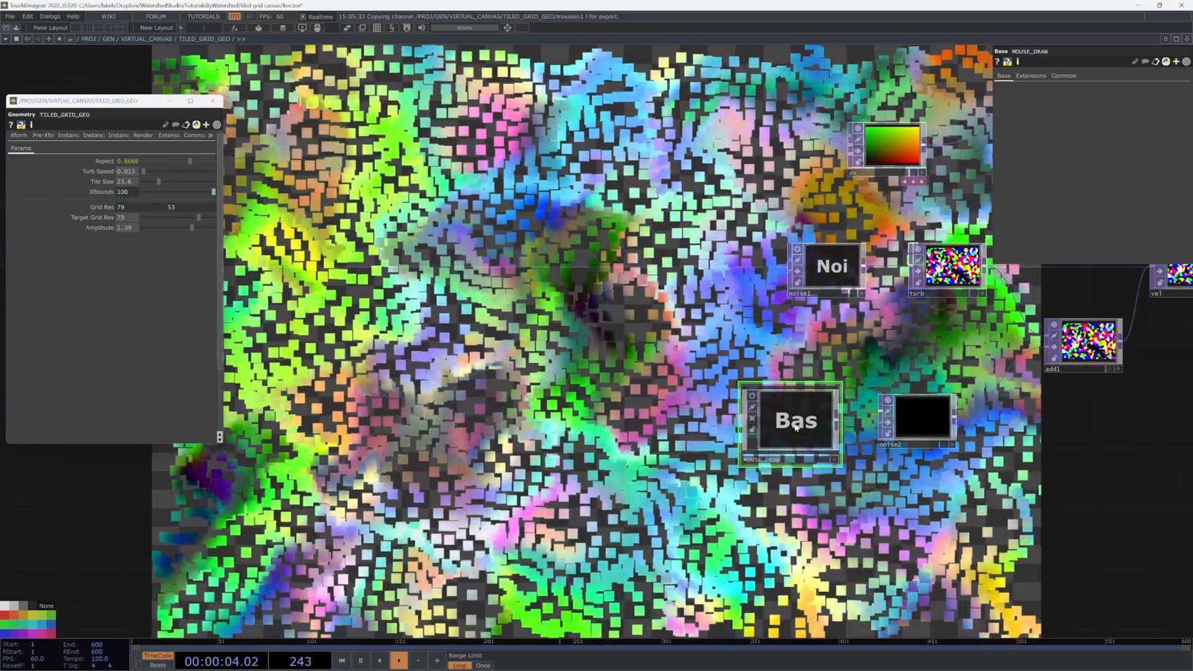
double_click(796, 426)
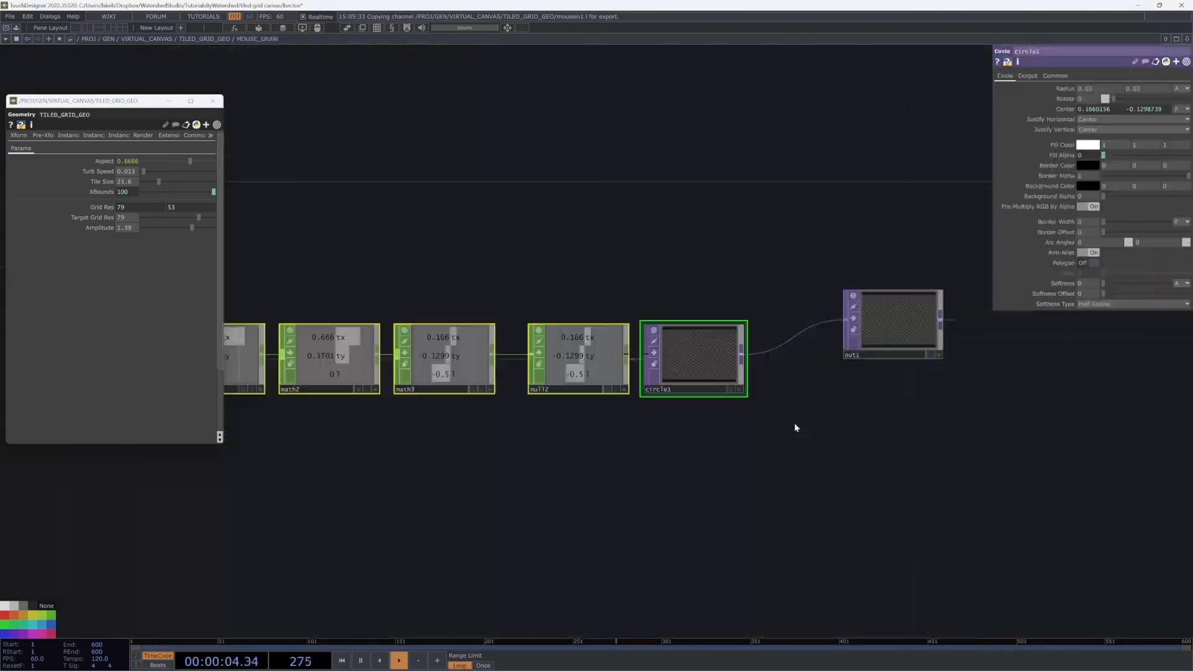
key("u")
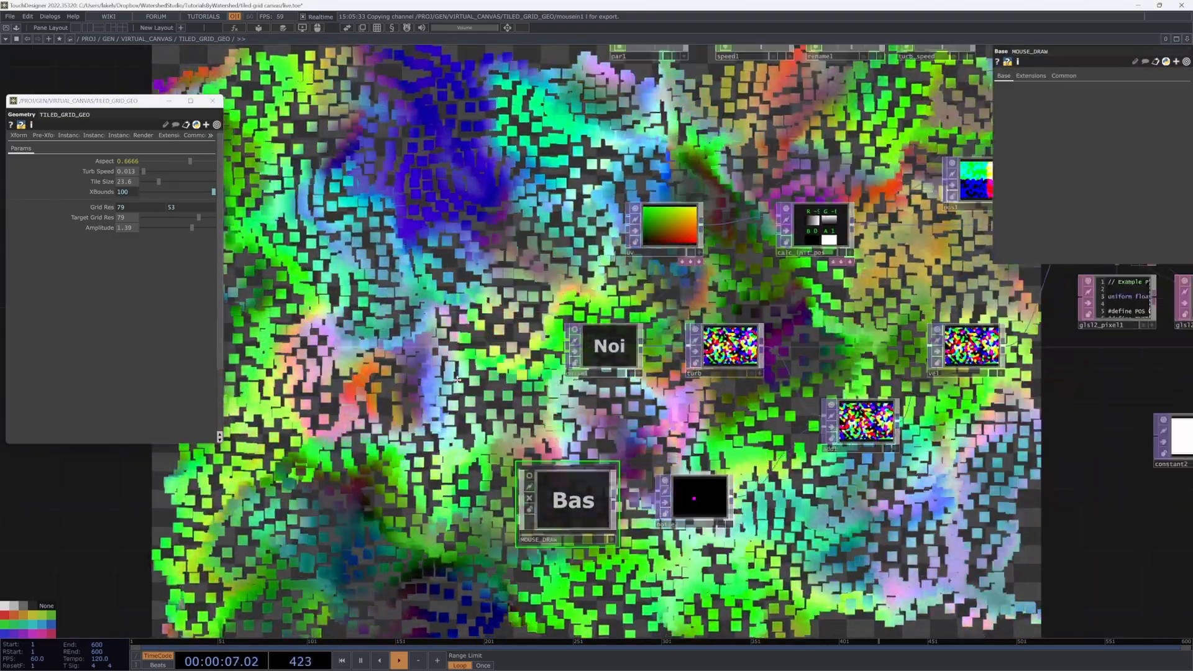
Step: Set TILED_GRID_GEO's Amplitude to about 0.8 and peek inside MOUSE_DRAW again
left_click_drag(457, 380, 702, 287)
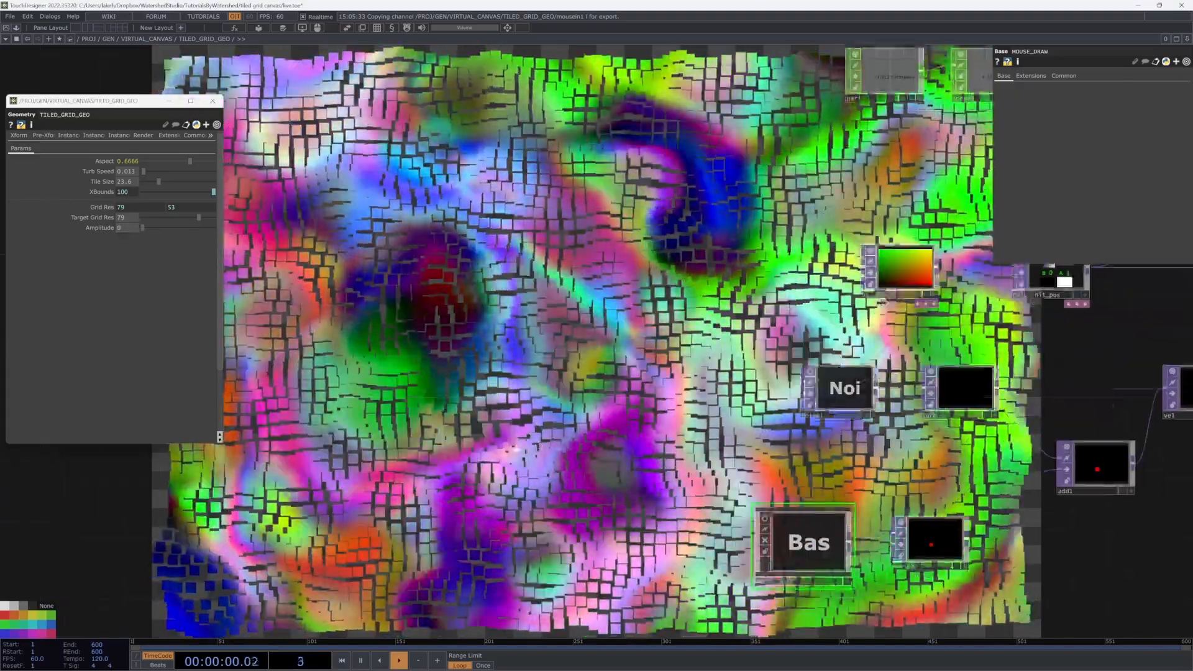
left_click_drag(466, 351, 744, 240)
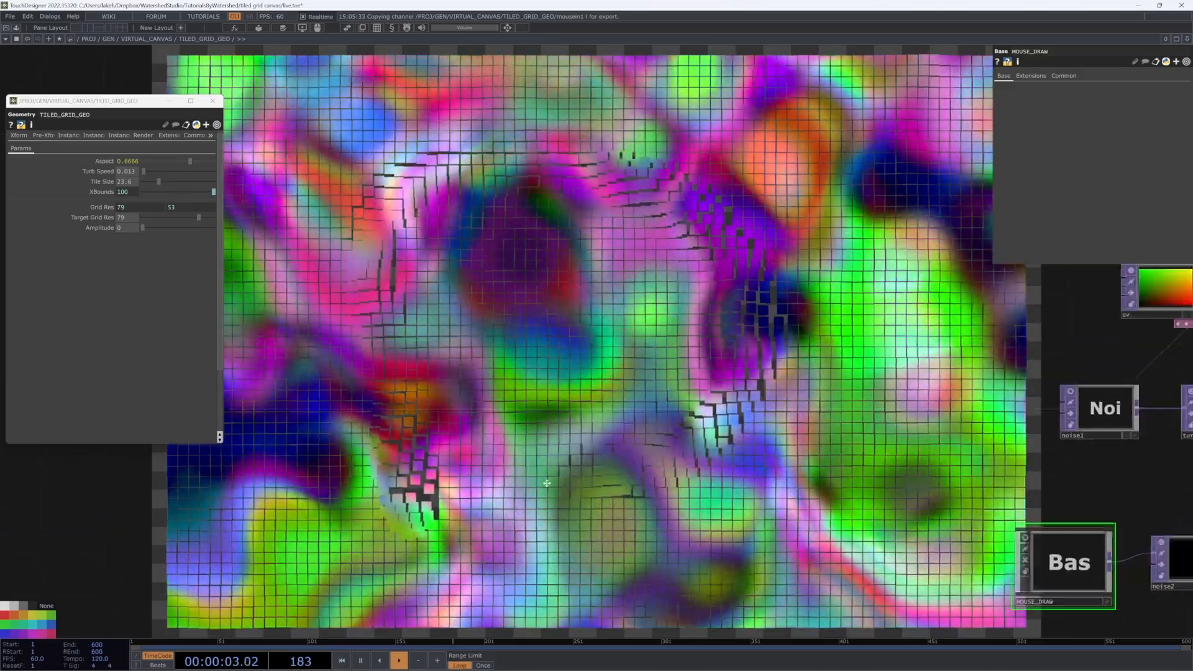
left_click_drag(546, 483, 82, 400)
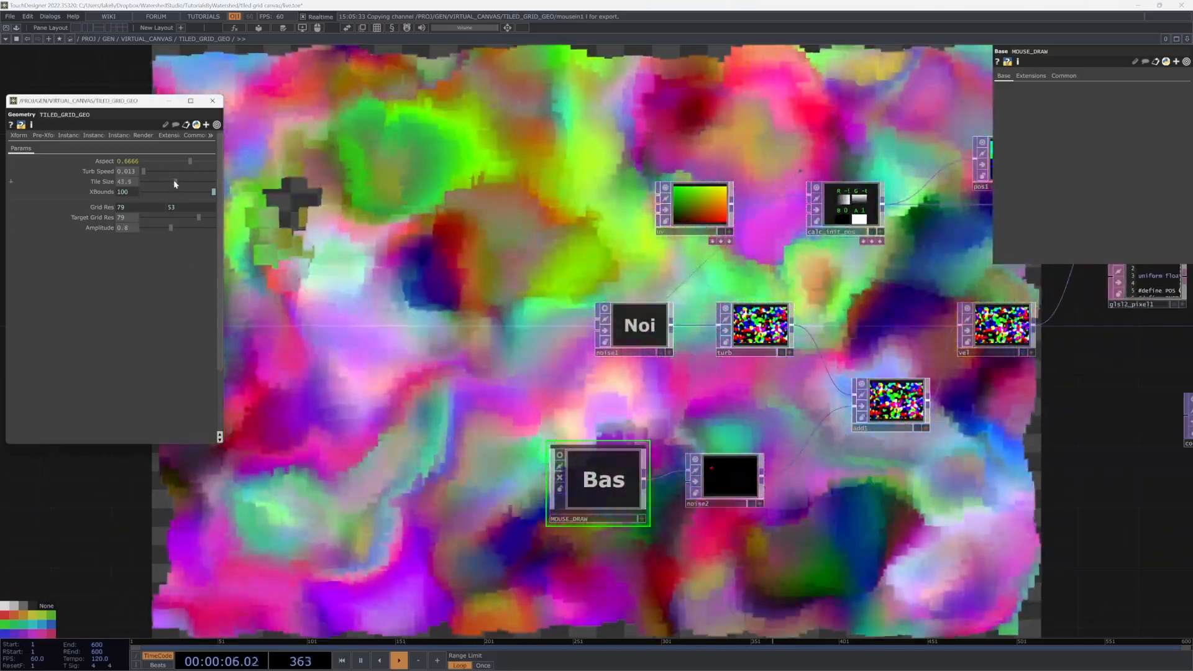
left_click_drag(174, 183, 158, 182)
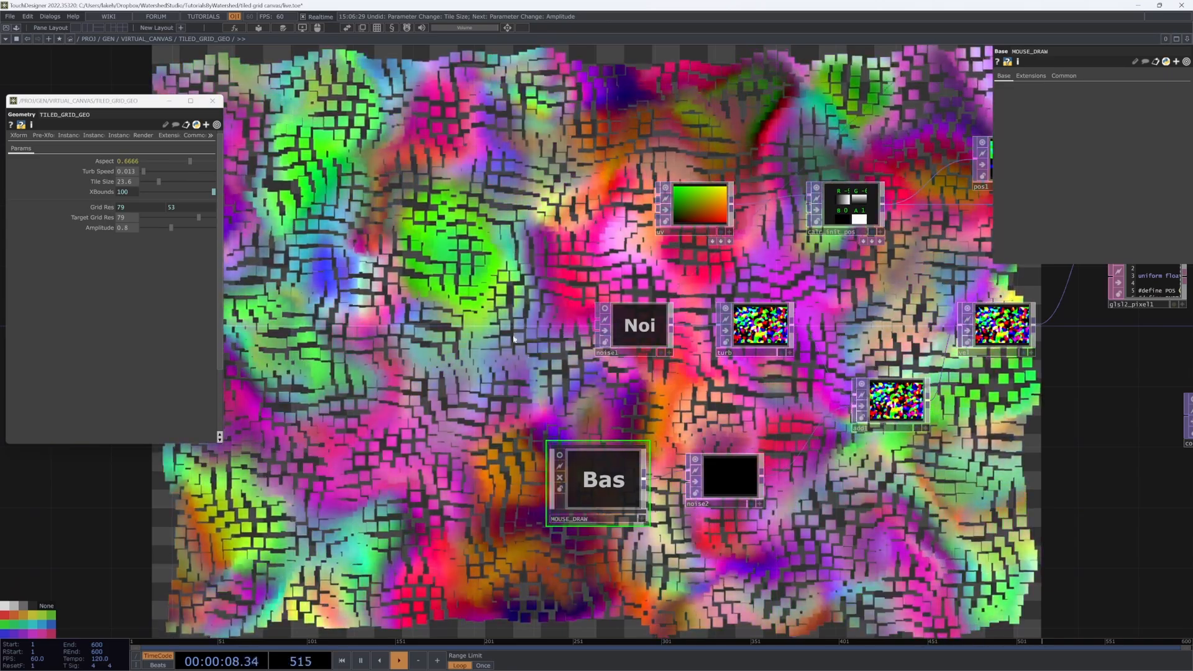
key("i")
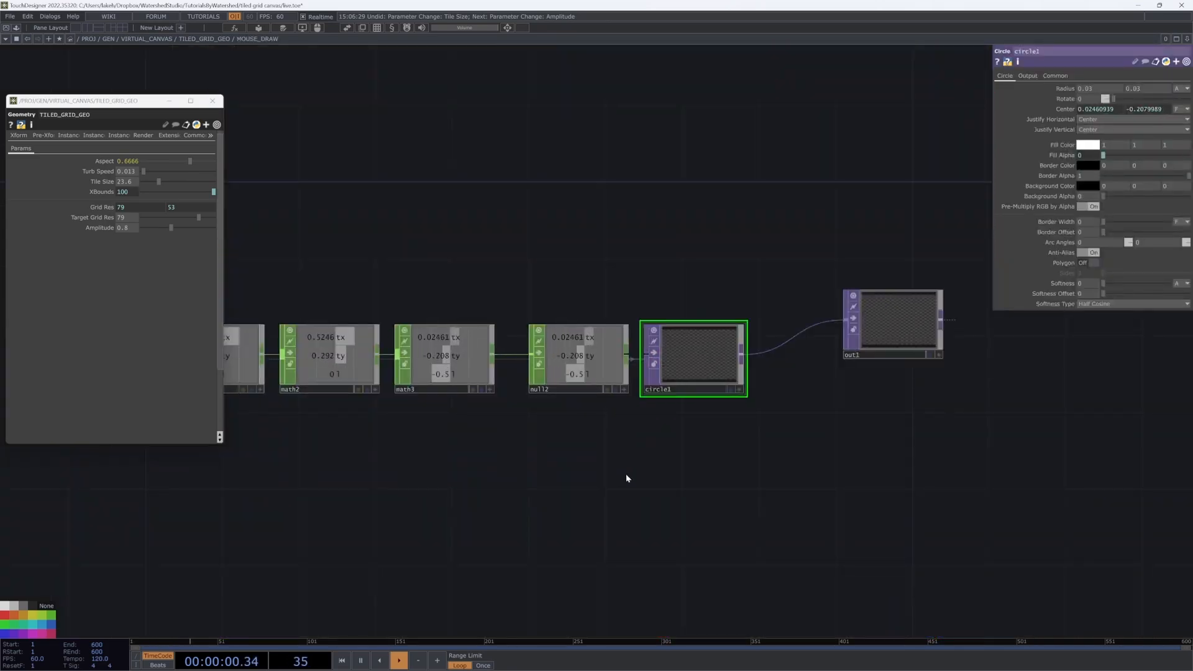
key("u")
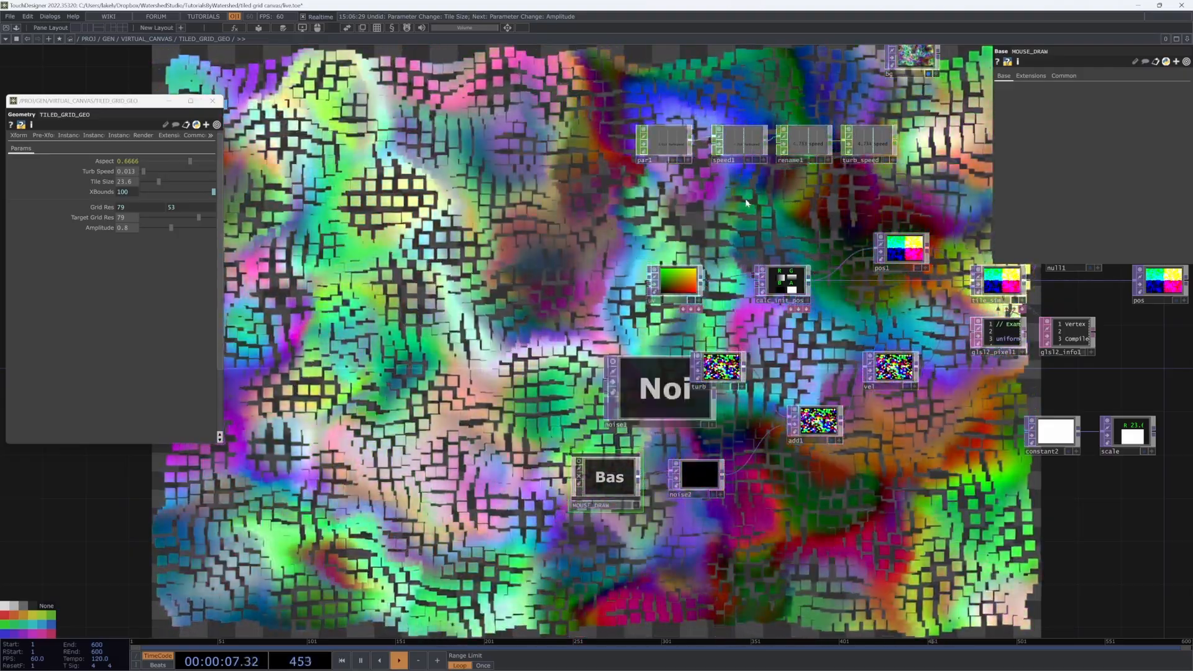
Step: Pan the network over to the Texturing network box
left_click_drag(747, 203, 394, 313)
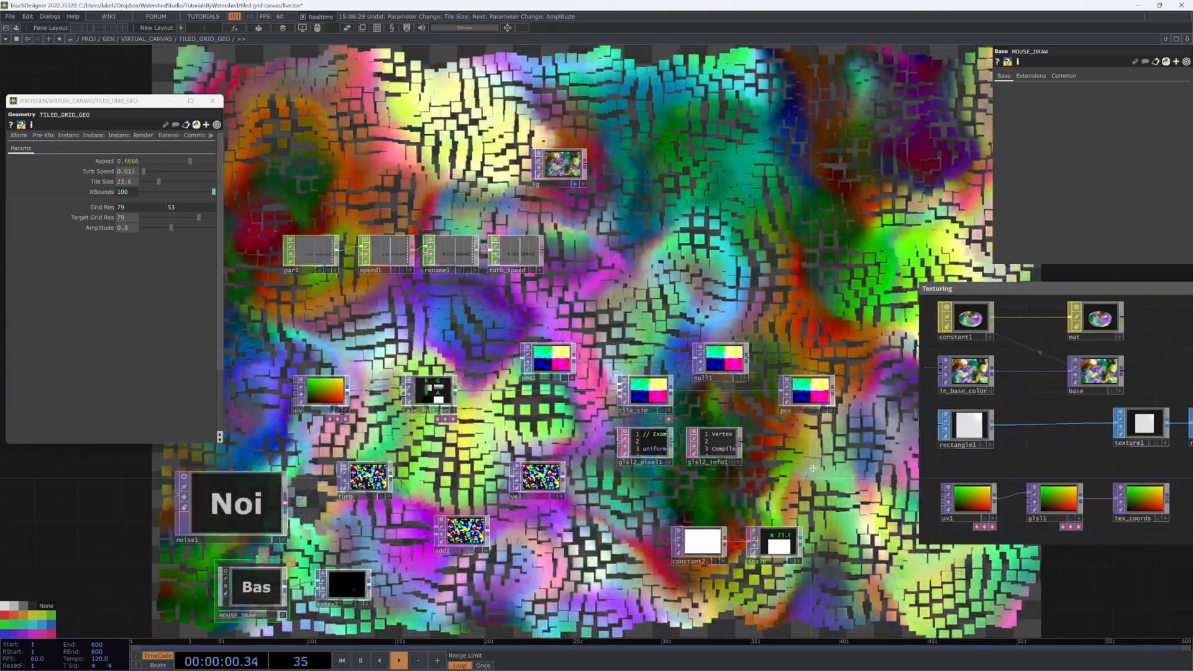
left_click_drag(822, 470, 766, 516)
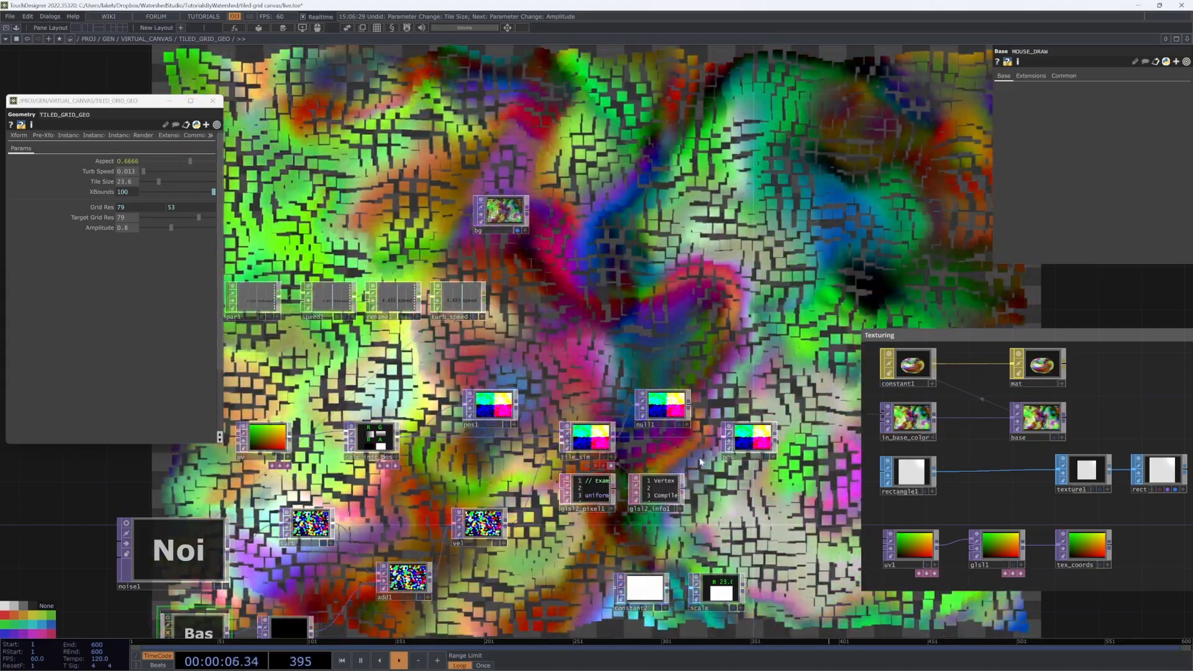
left_click_drag(668, 326, 744, 315)
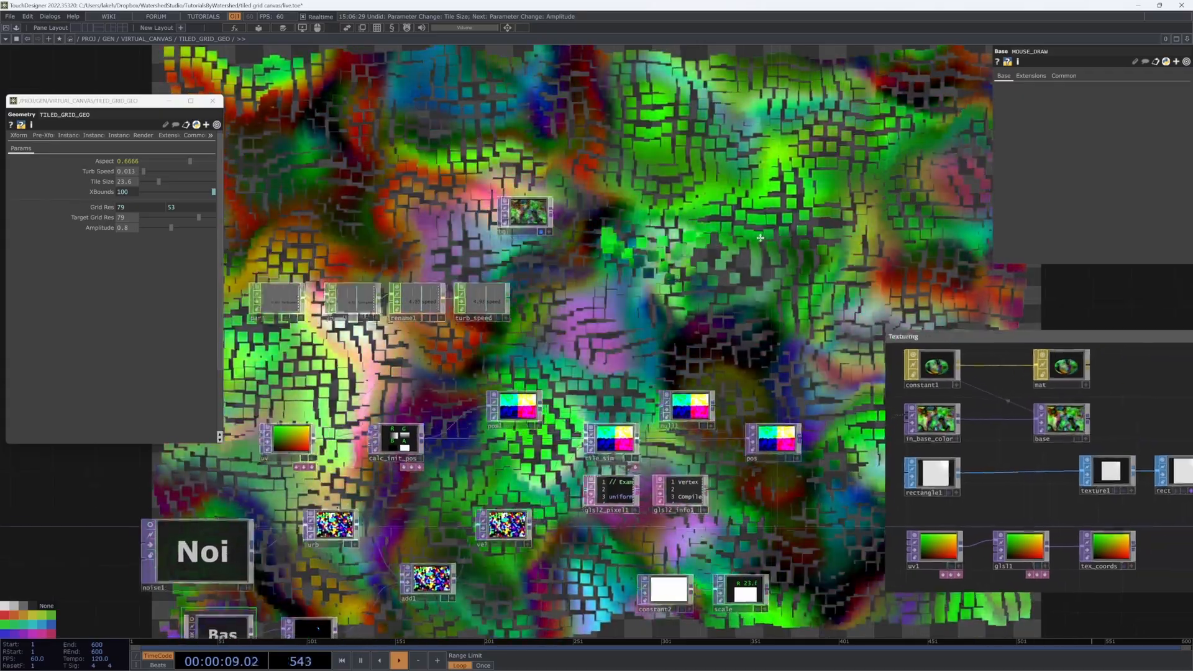
left_click_drag(761, 238, 786, 194)
left_click_drag(613, 295, 664, 283)
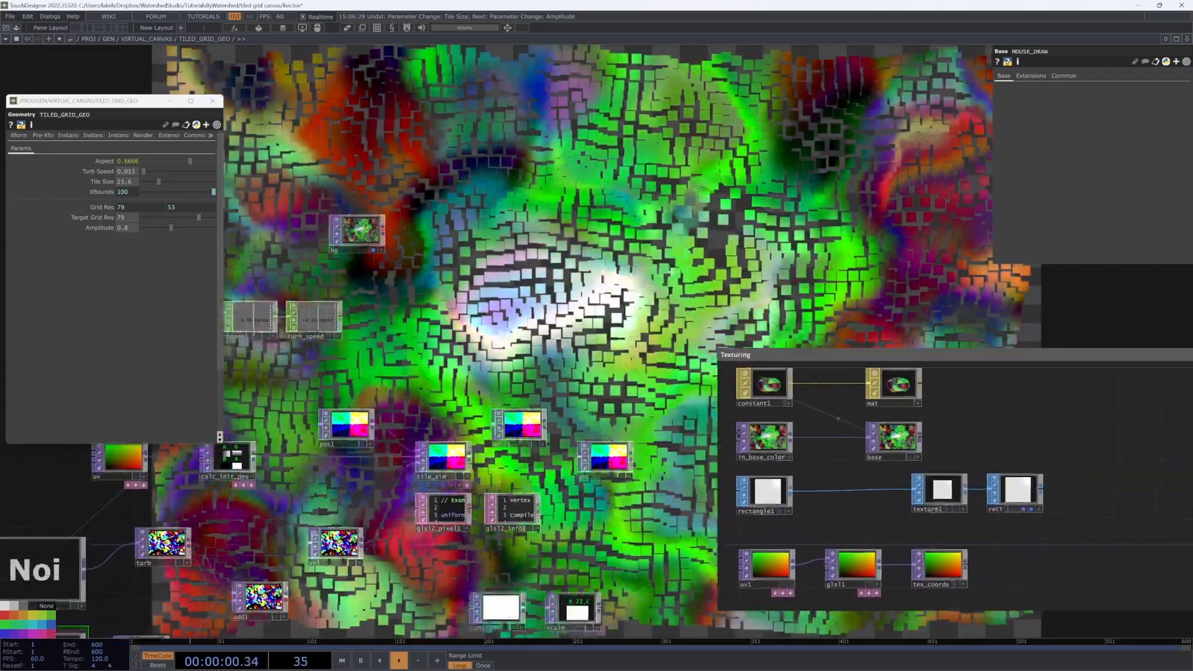
left_click_drag(663, 474, 741, 388)
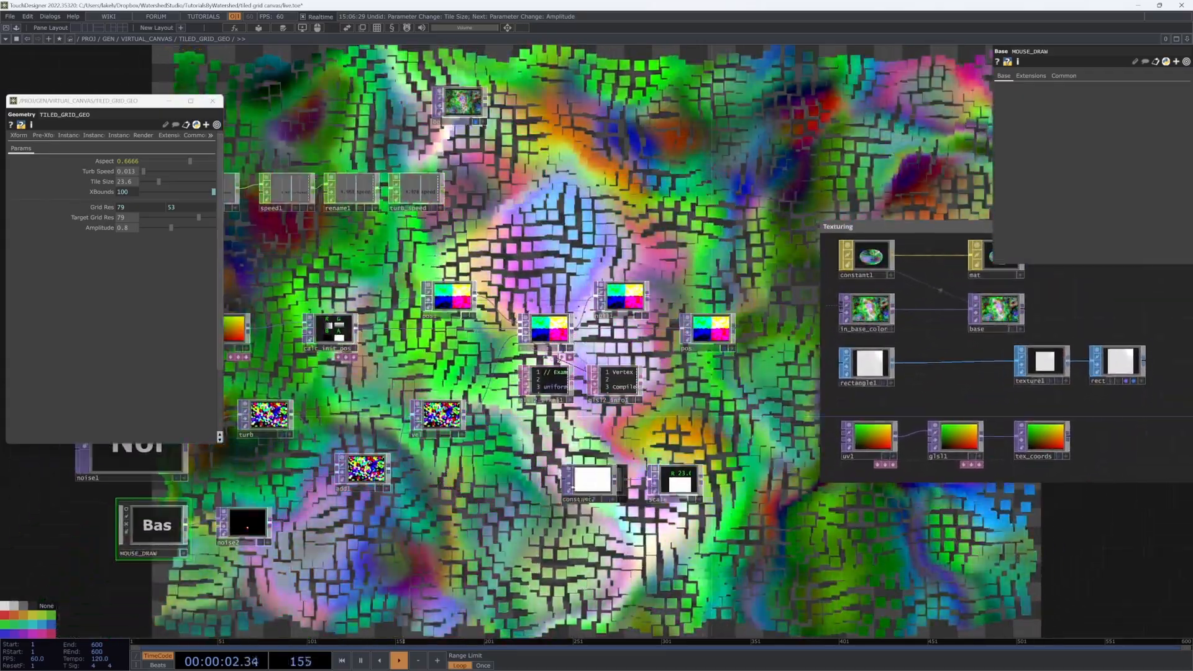
left_click_drag(652, 451, 746, 457)
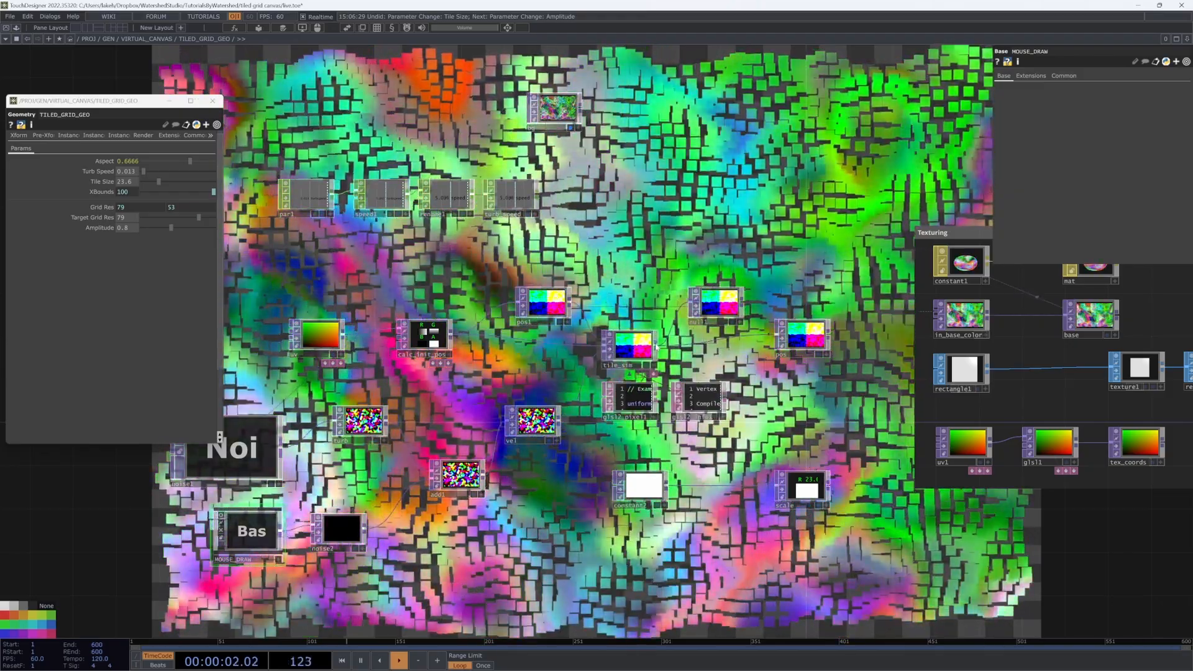
Step: Append a Math TOP, math1, after tile_sim with Combine Channels set to Length
left_click(656, 346)
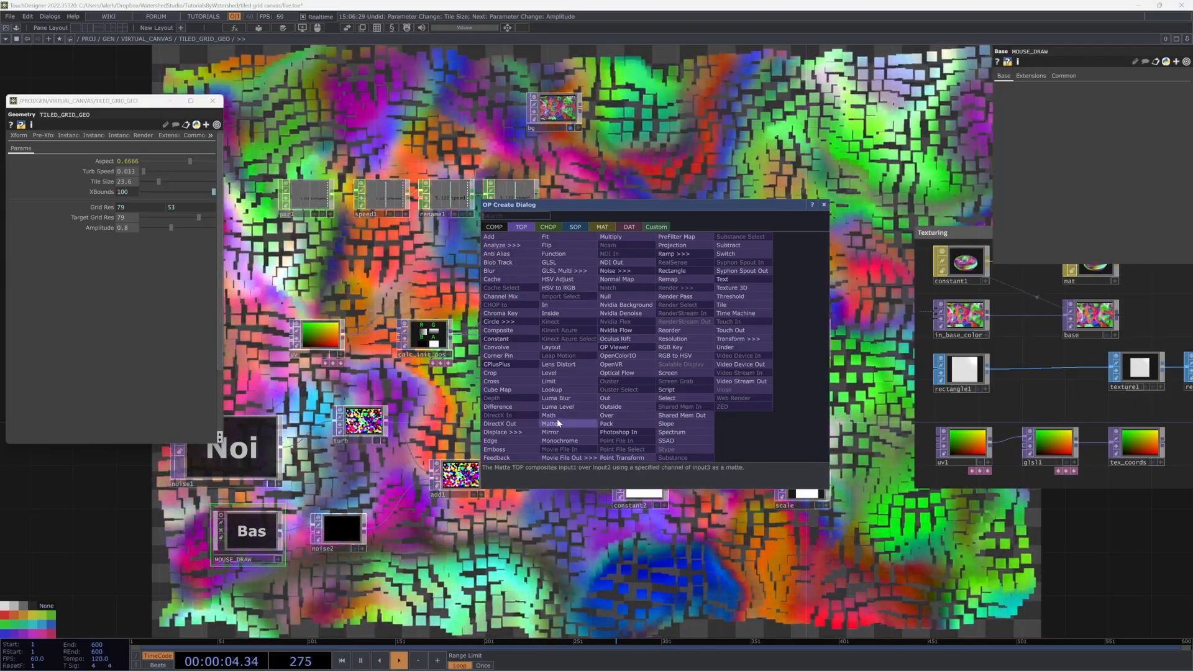
left_click(548, 415)
left_click(783, 399)
scroll(779, 401, "up", 3)
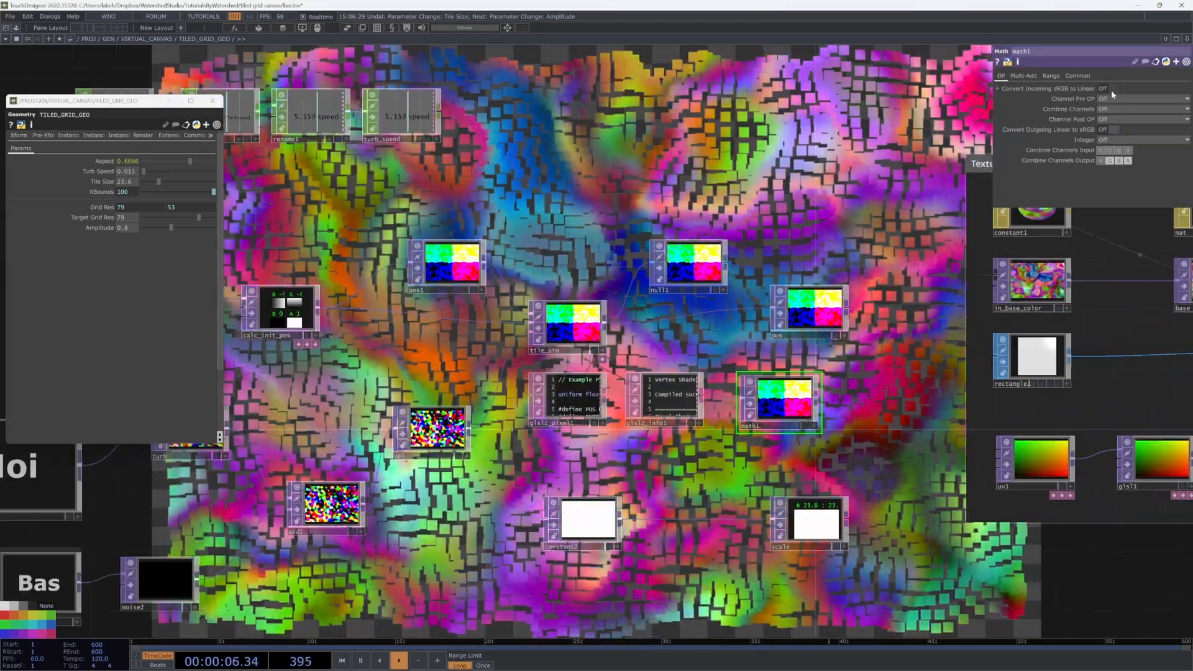
left_click(1036, 77)
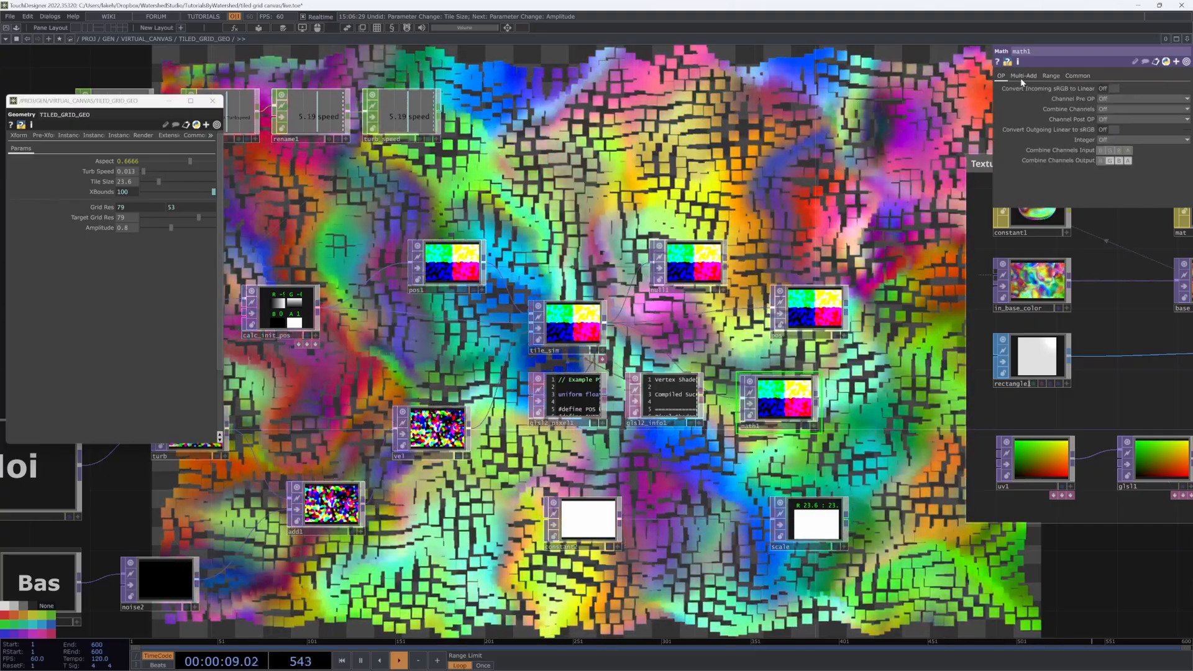
left_click(1000, 75)
left_click(1112, 118)
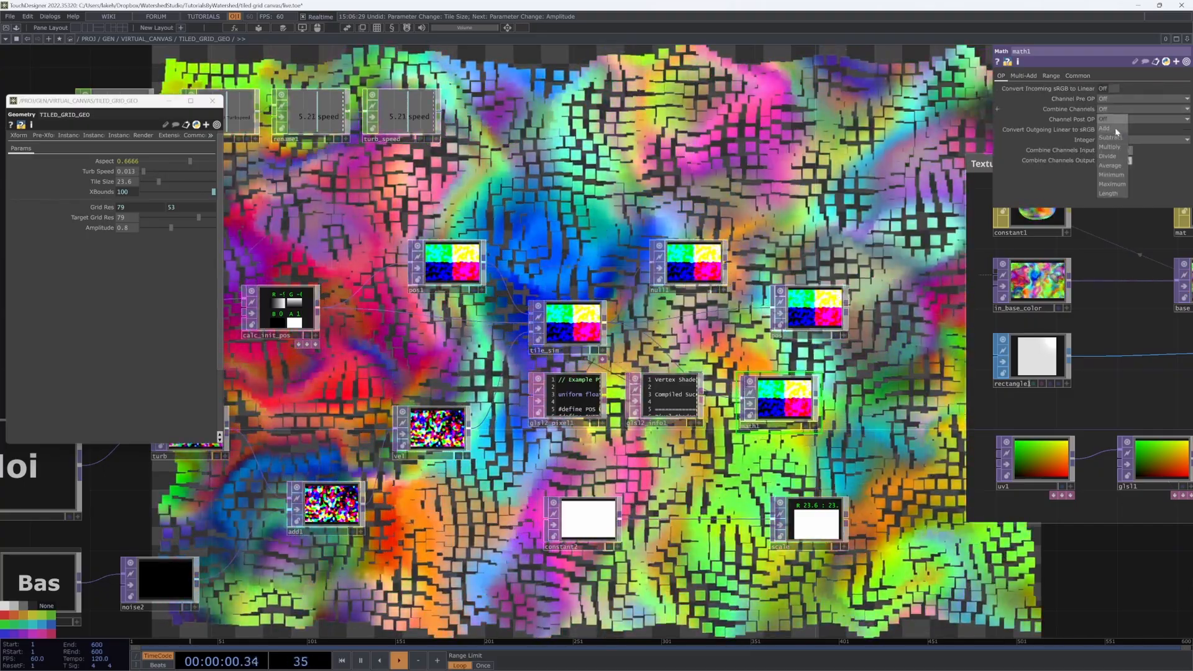
left_click(1107, 193)
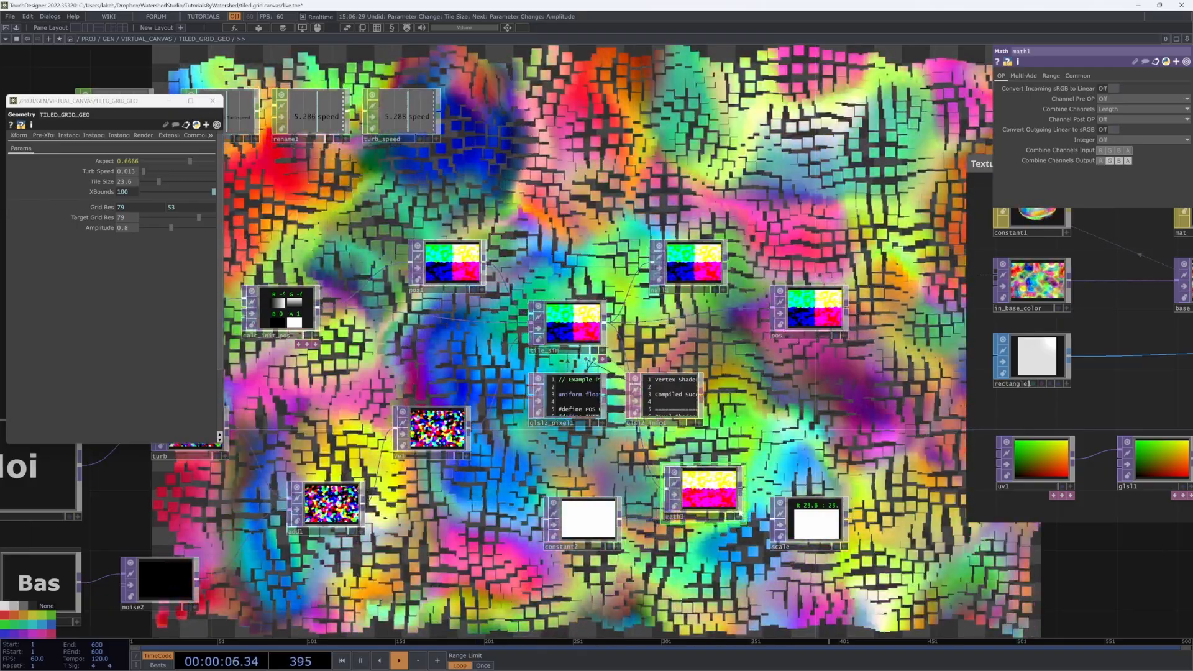
scroll(701, 497, "up", 5)
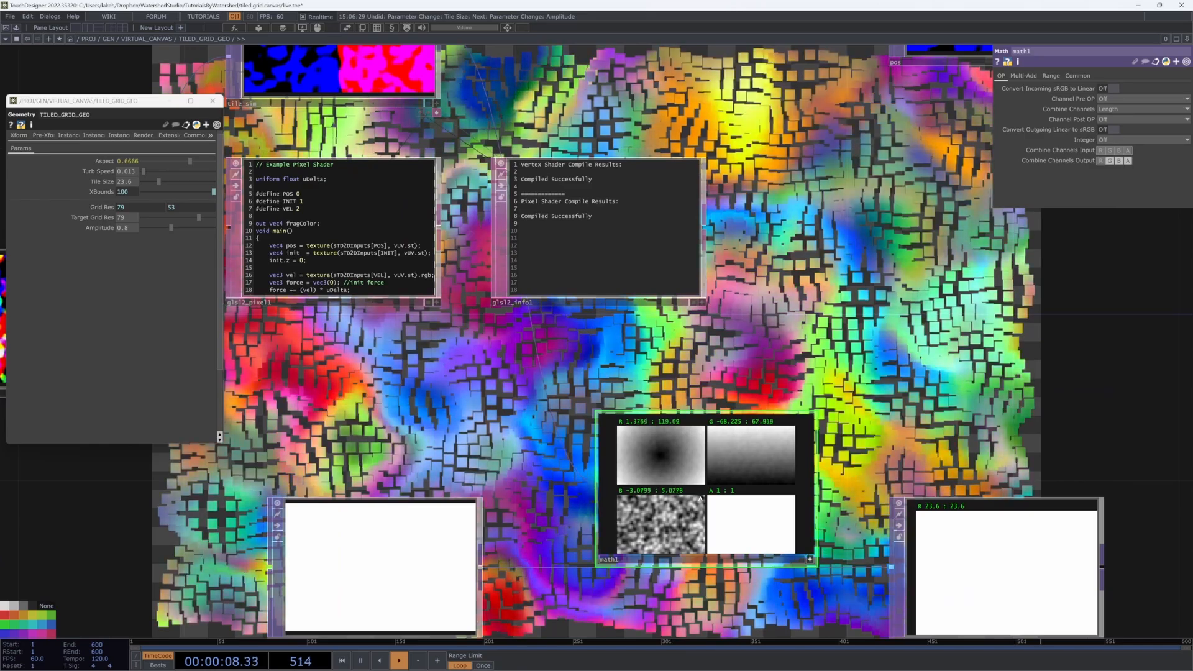
Step: Raise the grid displacement Amplitude to 2
scroll(700, 497, "up", 3)
scroll(493, 502, "up", 4)
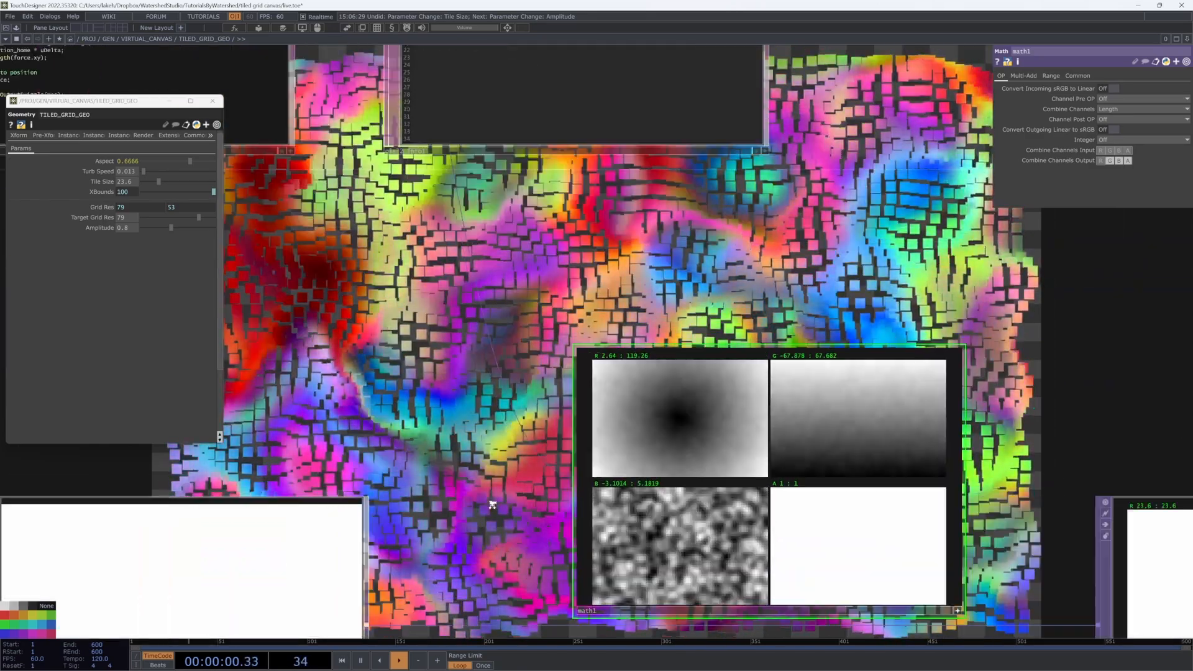
left_click_drag(496, 548, 455, 464)
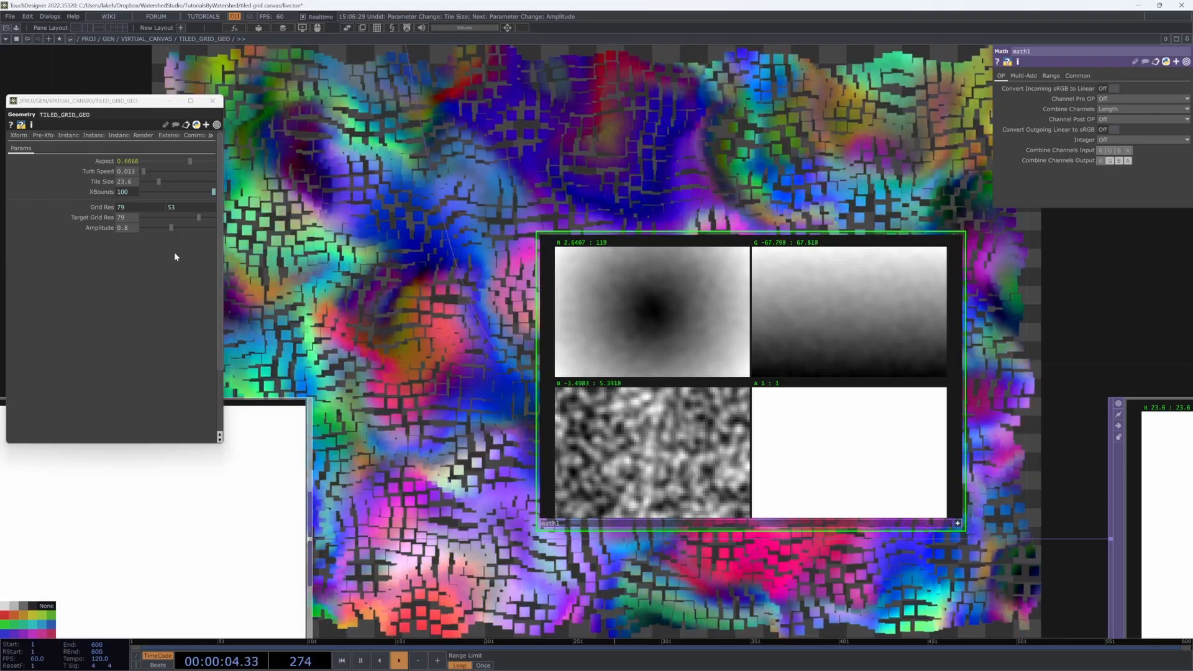
left_click_drag(165, 227, 227, 251)
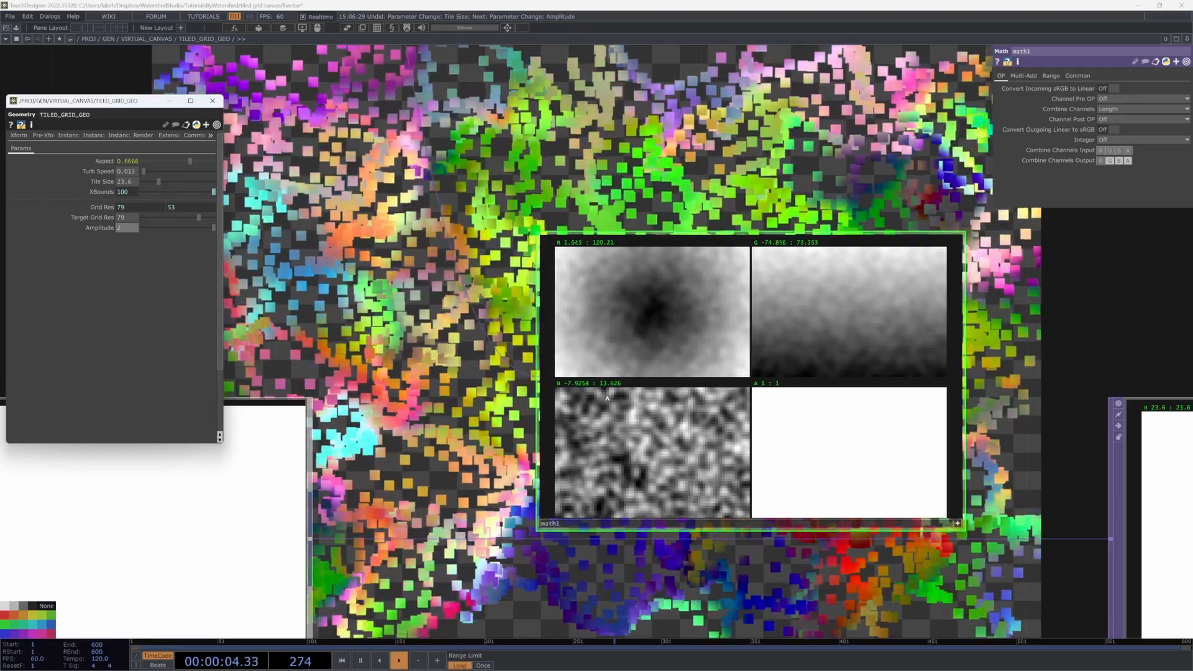
Step: Move math1 up-left, activate its viewer, and bring up the operator list from its output
scroll(606, 395, "down", 2)
scroll(607, 402, "down", 4)
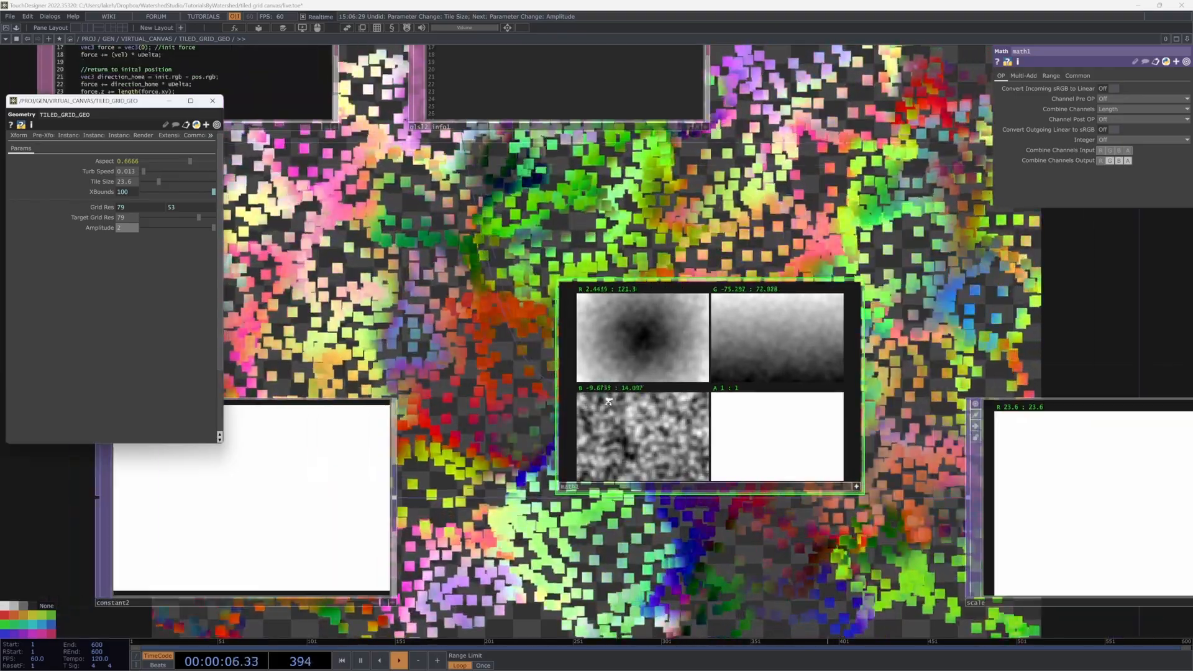
left_click_drag(457, 438, 506, 484)
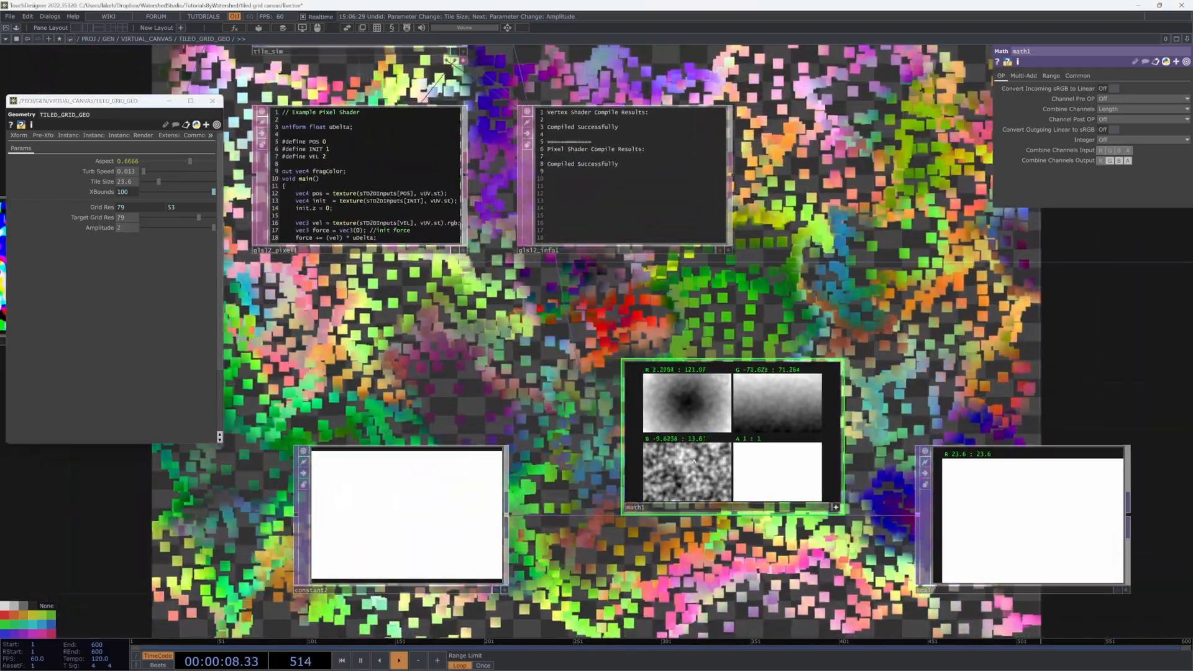
left_click(835, 508)
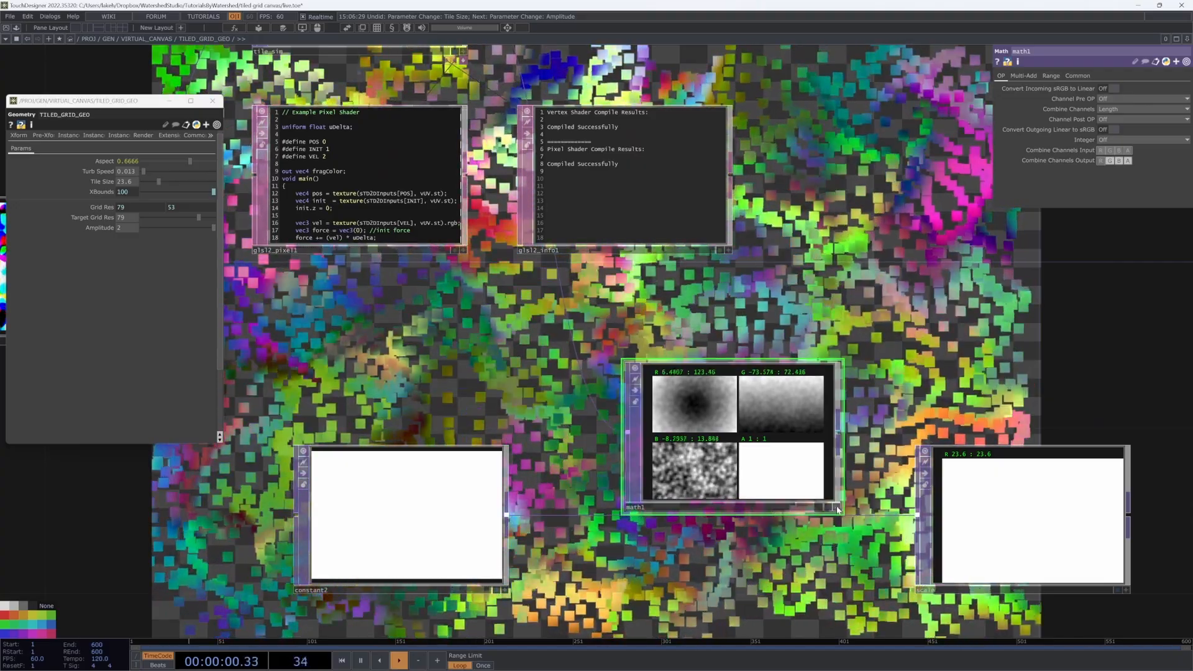
left_click_drag(775, 469, 732, 385)
scroll(646, 380, "up", 3)
scroll(642, 376, "down", 3)
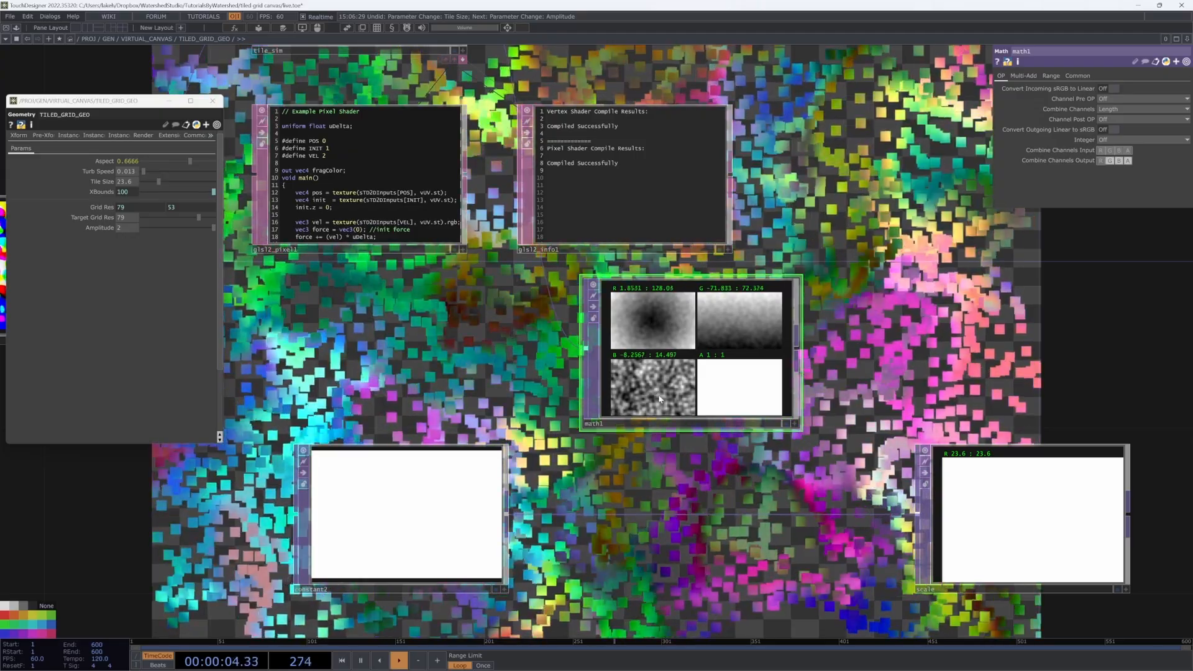
left_click_drag(690, 459, 668, 449)
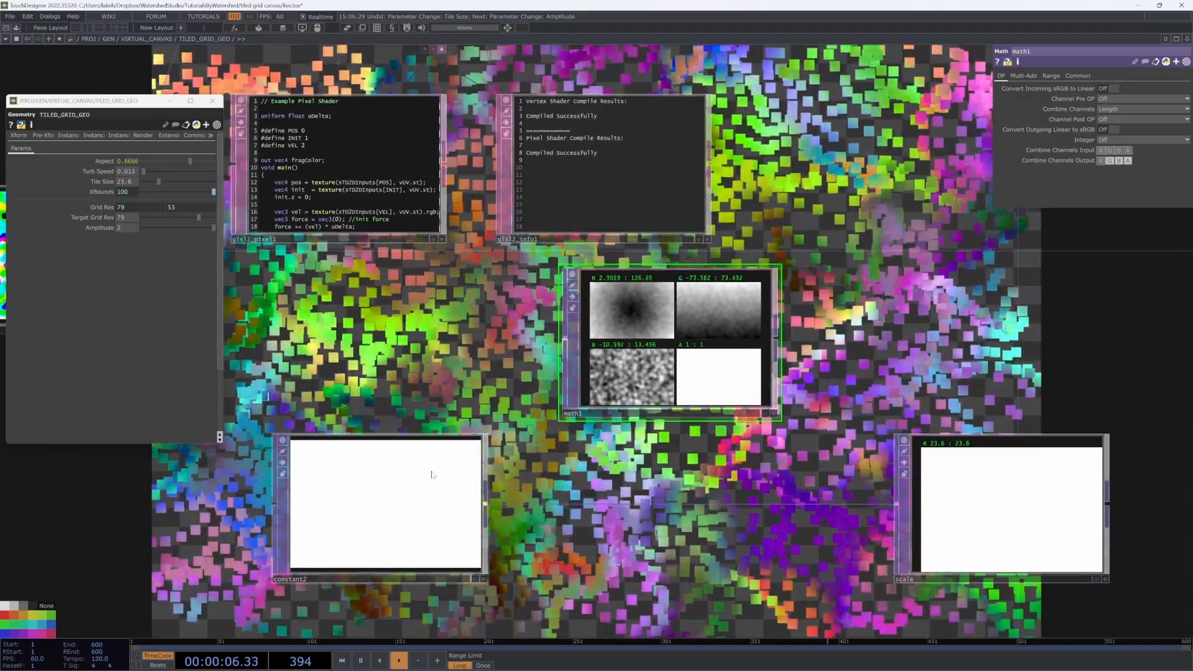
scroll(662, 479, "down", 3)
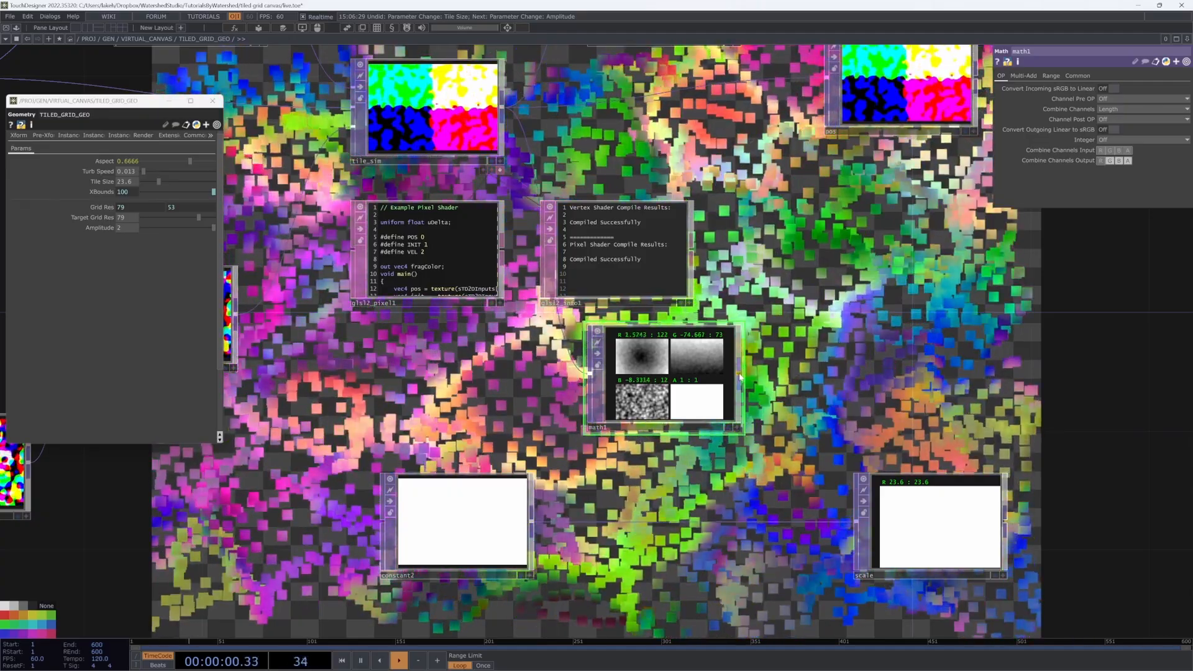
right_click(739, 374)
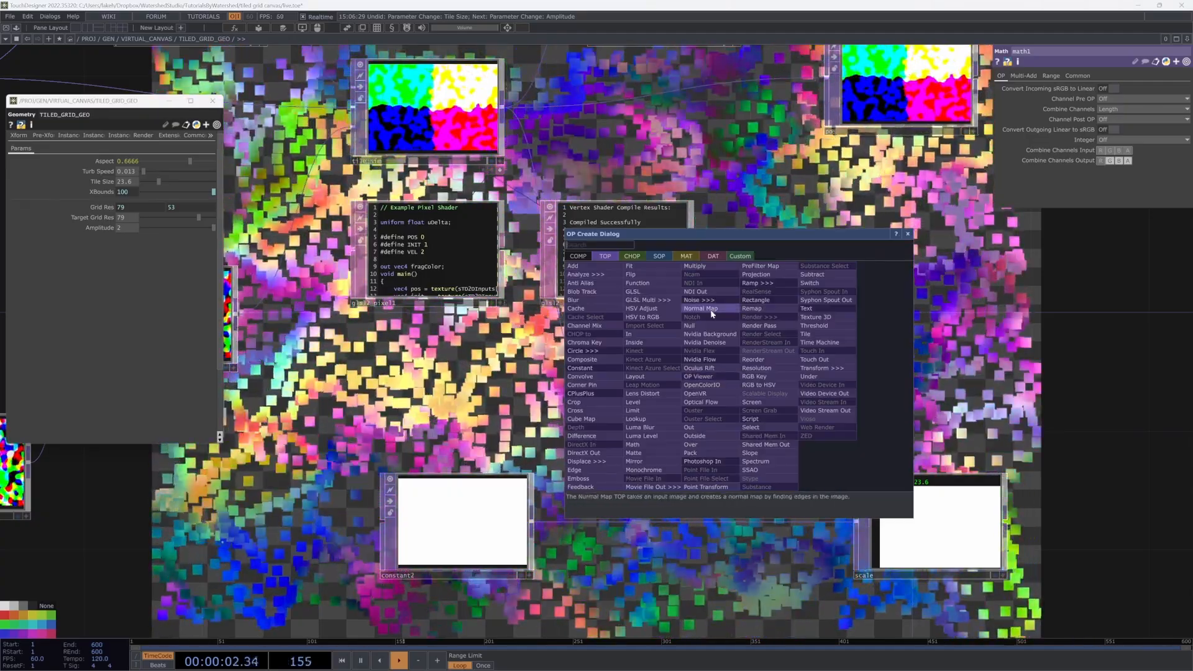
Step: Add reorder1 after math1 with Output Green and Output Alpha both taken from Input 1 Blue
left_click(768, 358)
left_click(805, 332)
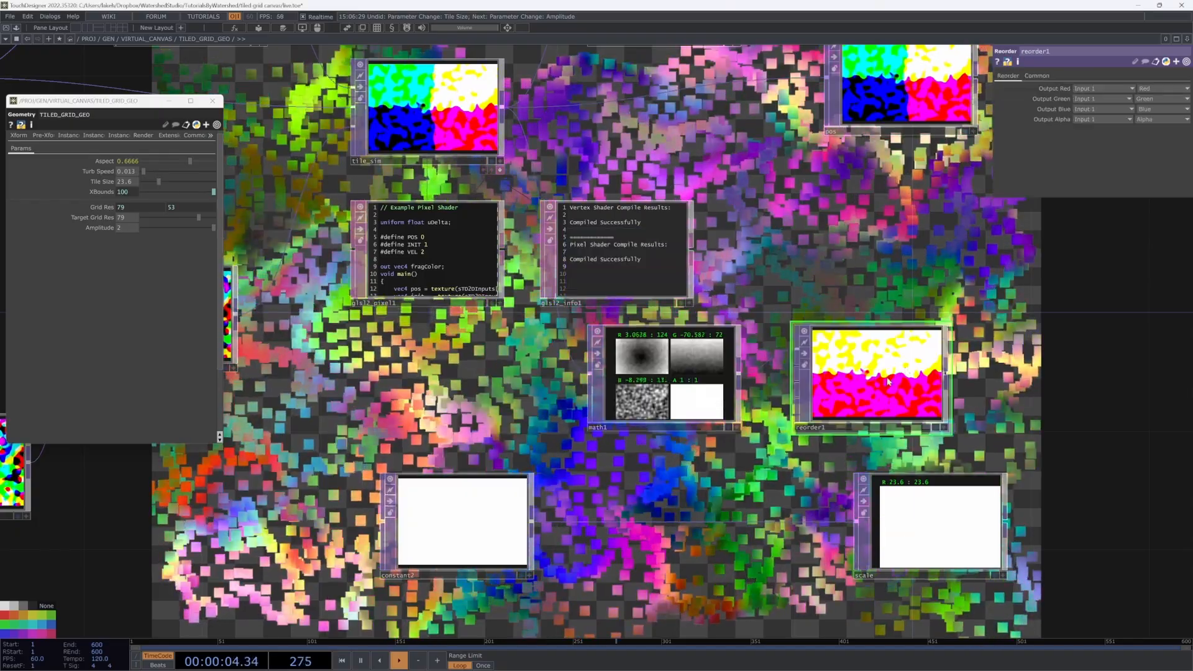
left_click(1146, 99)
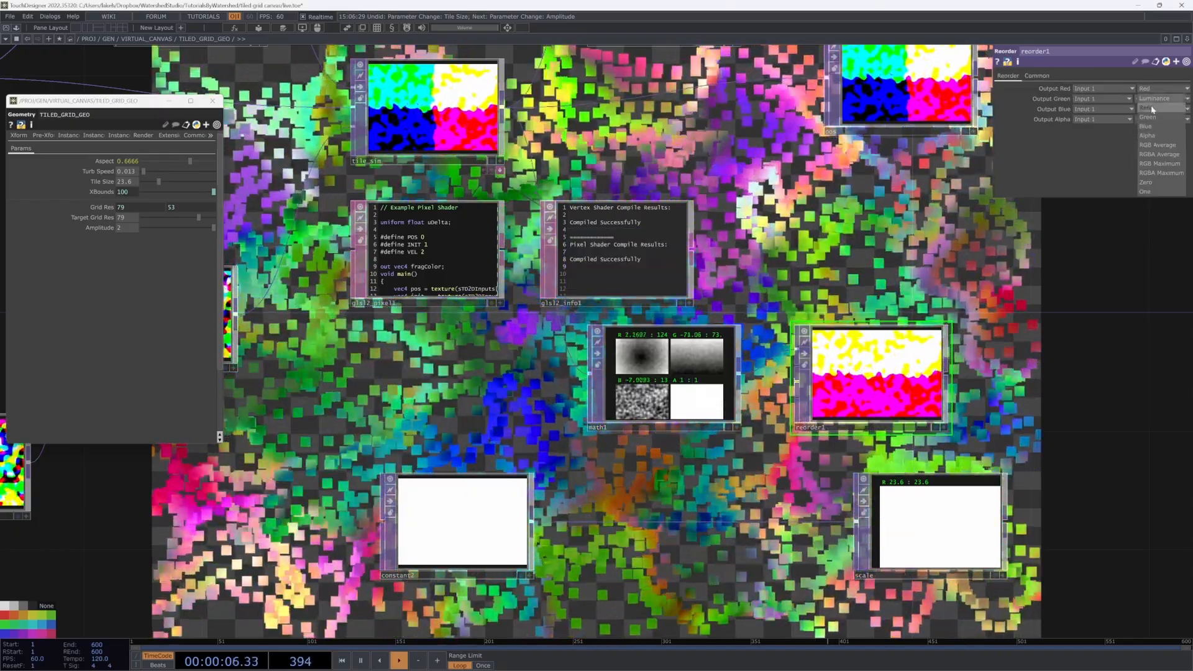
left_click(1150, 117)
left_click(1148, 101)
left_click(1148, 100)
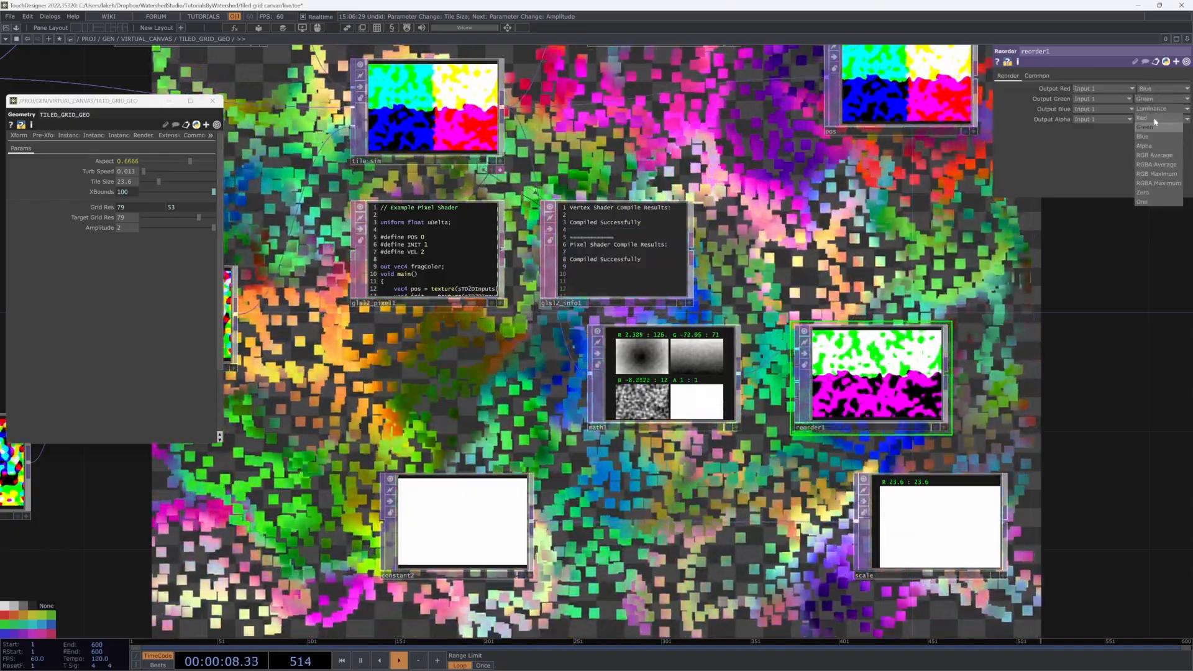
left_click(1152, 135)
left_click(1153, 122)
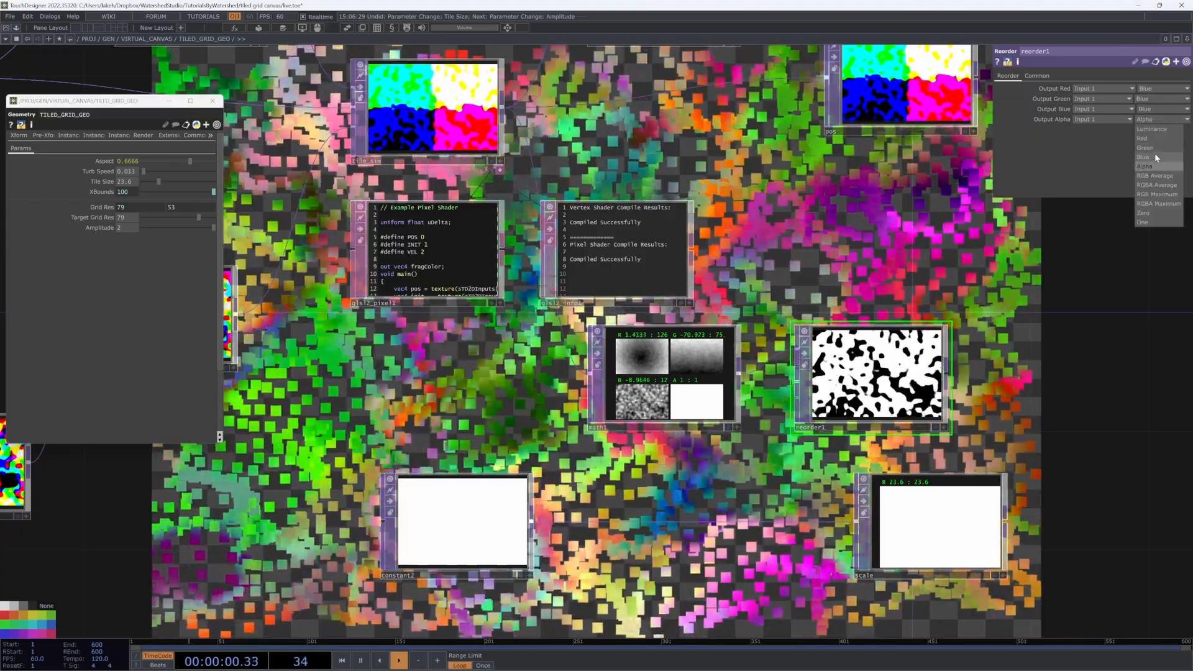
left_click(1154, 154)
left_click_drag(1026, 319, 905, 358)
left_click(1036, 75)
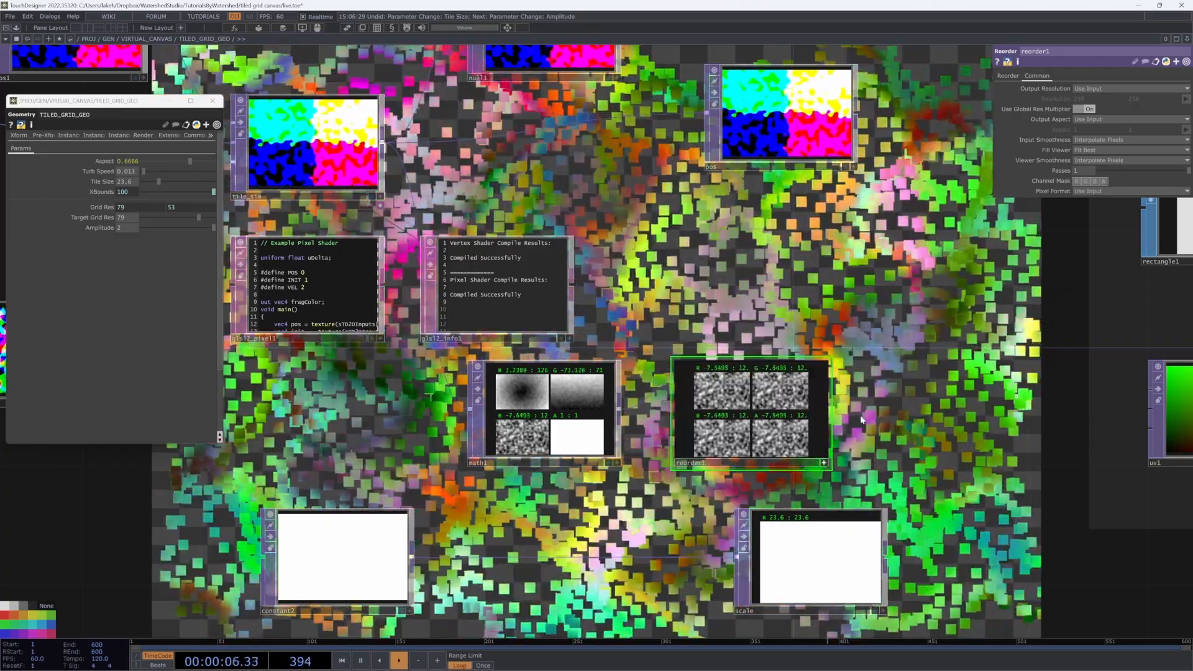
scroll(790, 392, "up", 4)
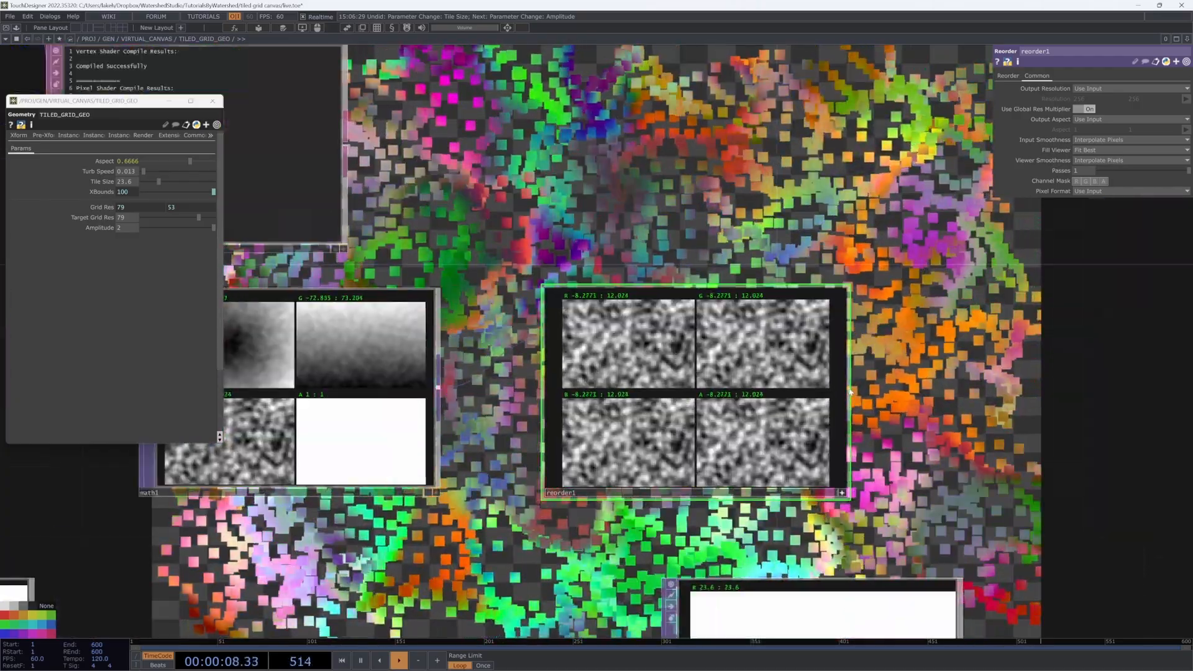
Step: Add a Limit TOP, limit1, after reorder1
right_click(850, 392)
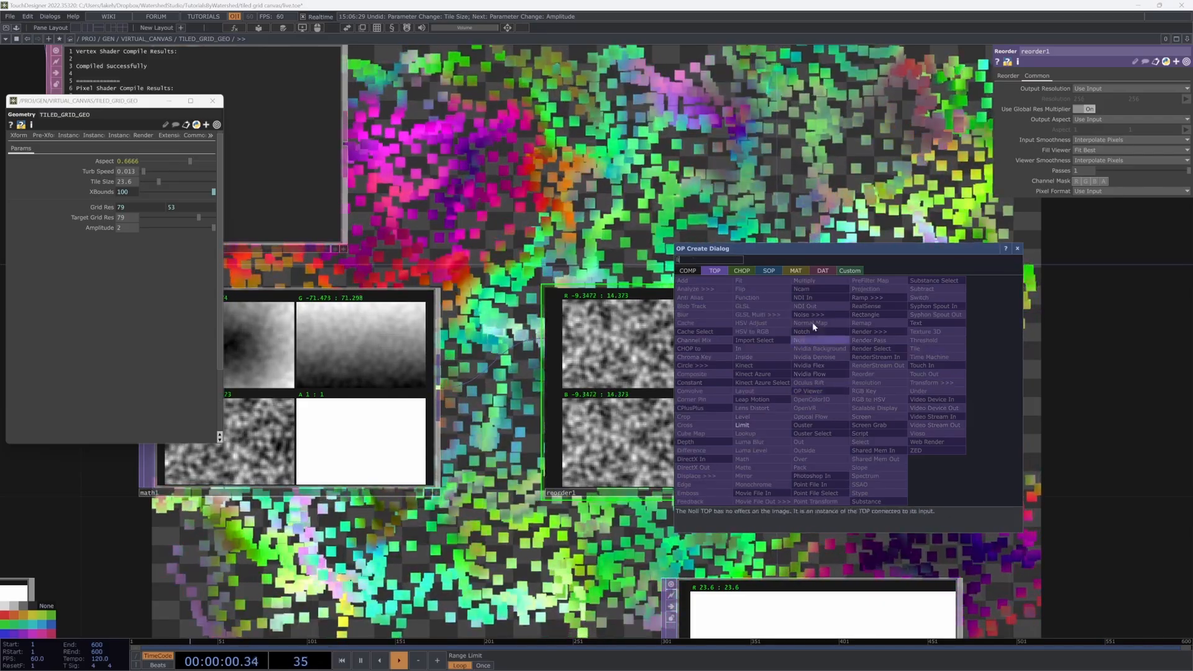
left_click(756, 417)
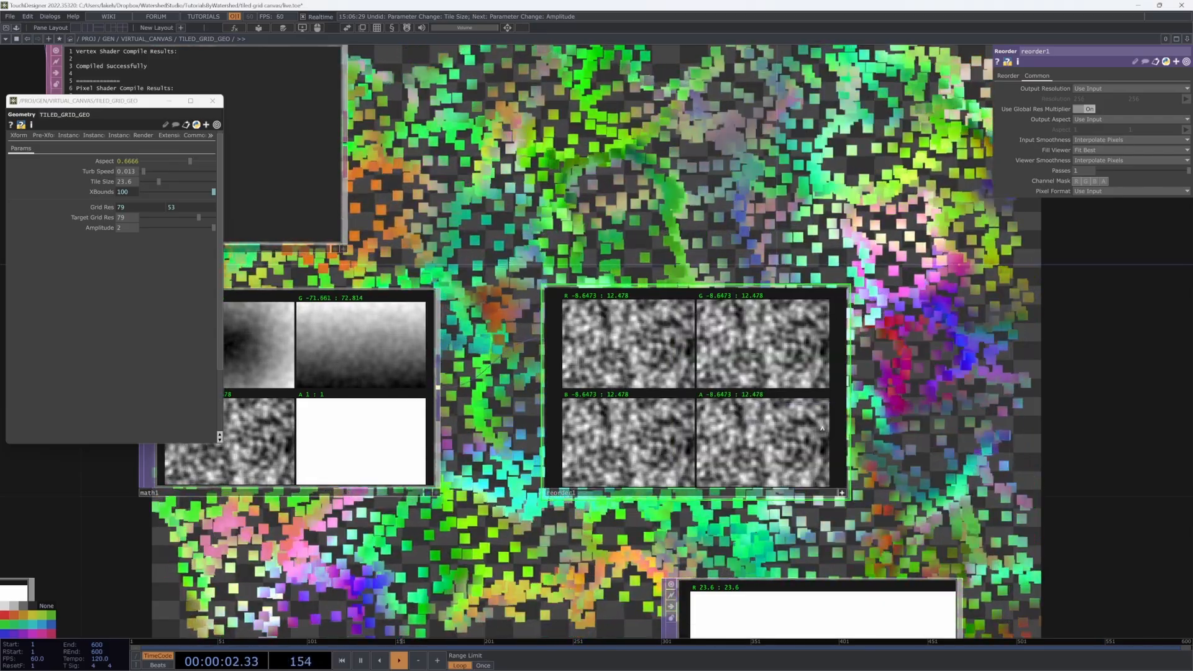
right_click(848, 390)
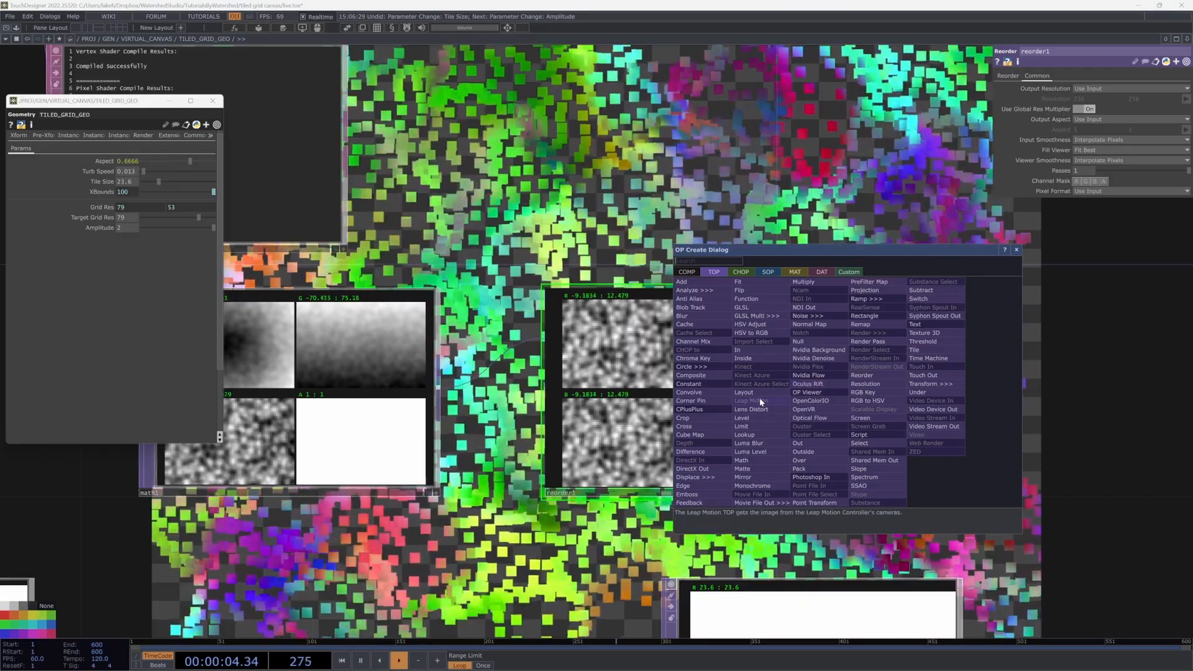
left_click(760, 424)
left_click(1042, 390)
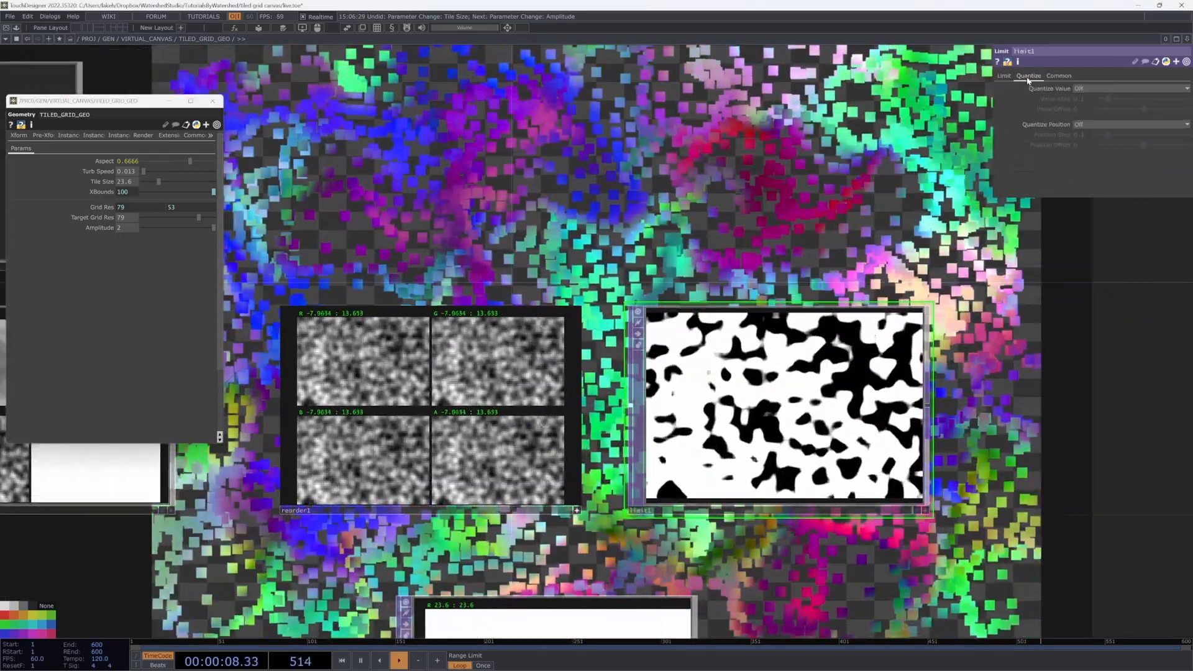
Step: Set limit1 to clamp between -10 and 10 with 32-bit float pixel format
left_click(1082, 89)
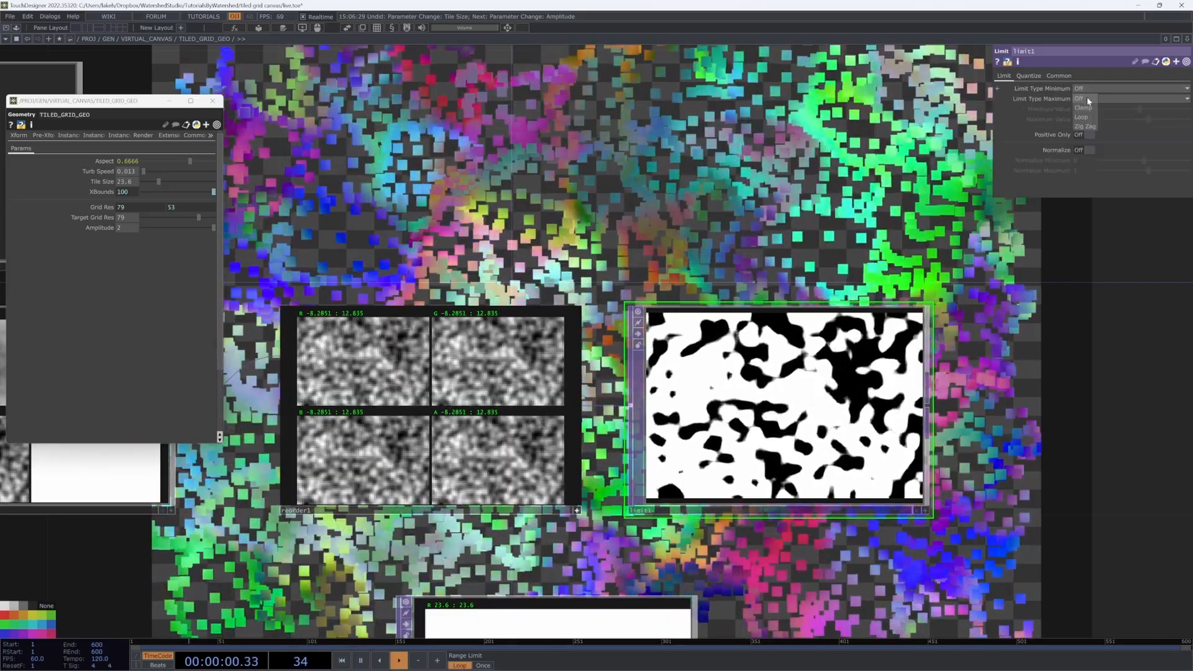
left_click(1083, 109)
left_click(1085, 100)
left_click(1083, 118)
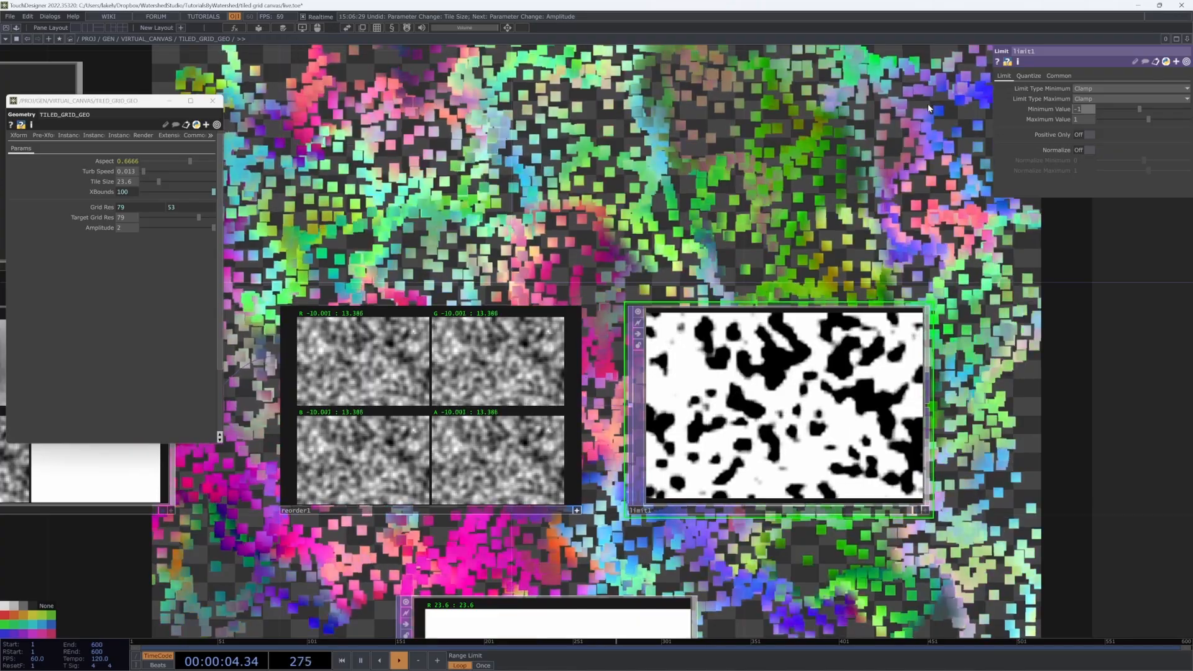
key("BackSpace")
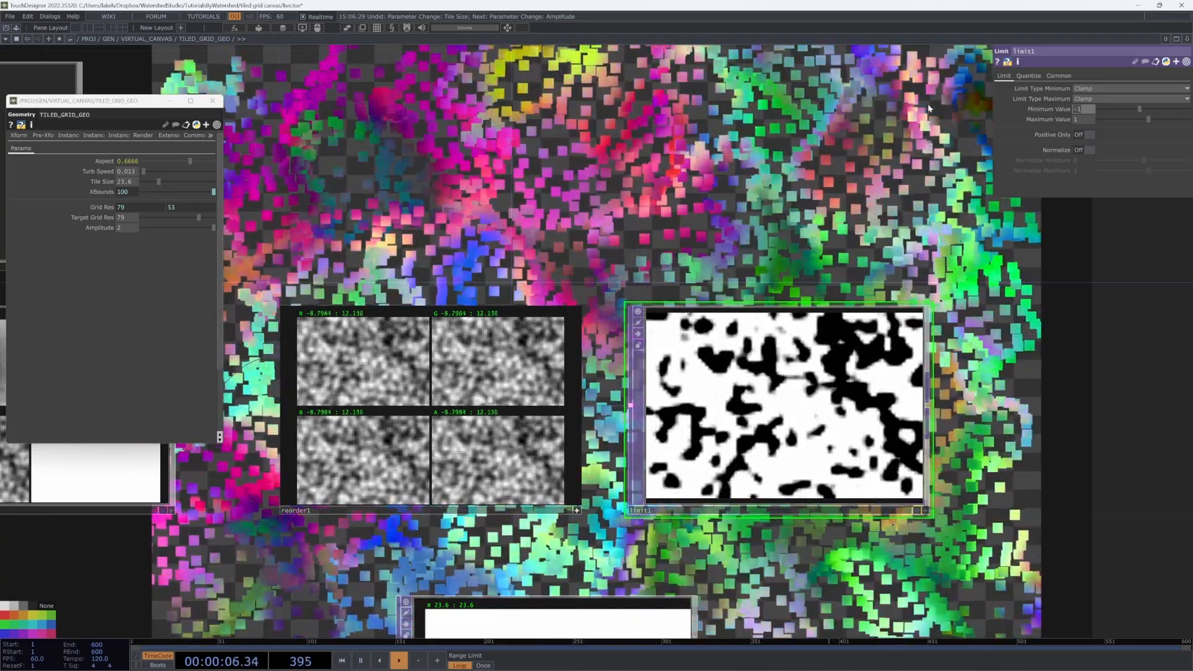
type("10")
key("Return")
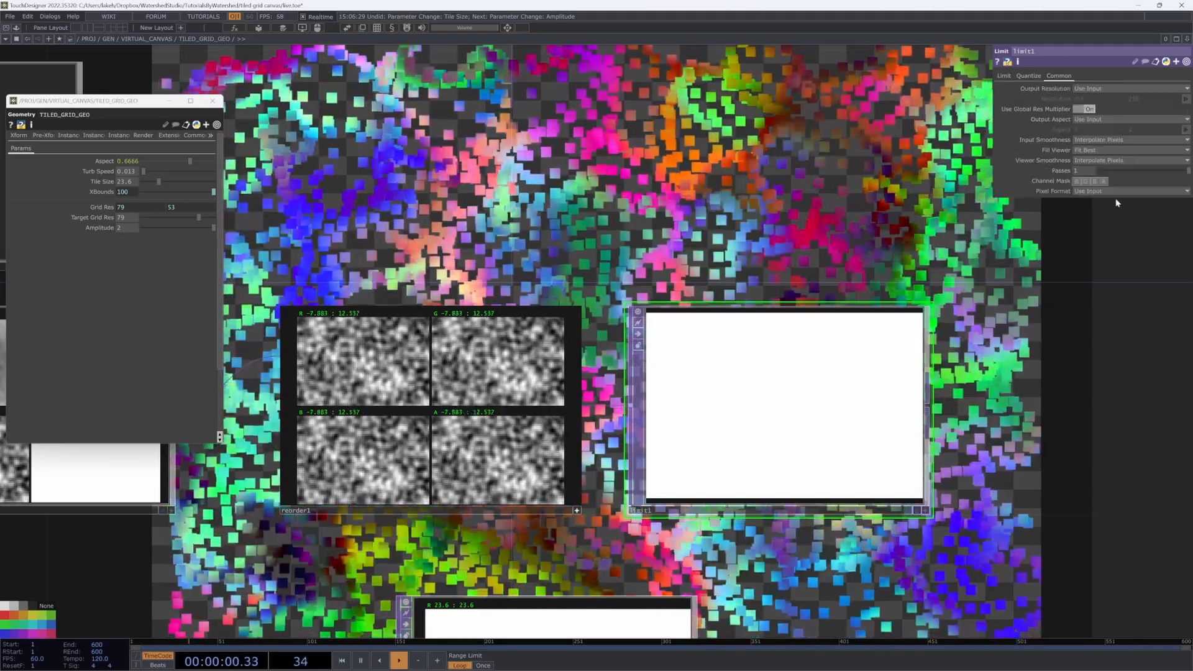
left_click(1058, 76)
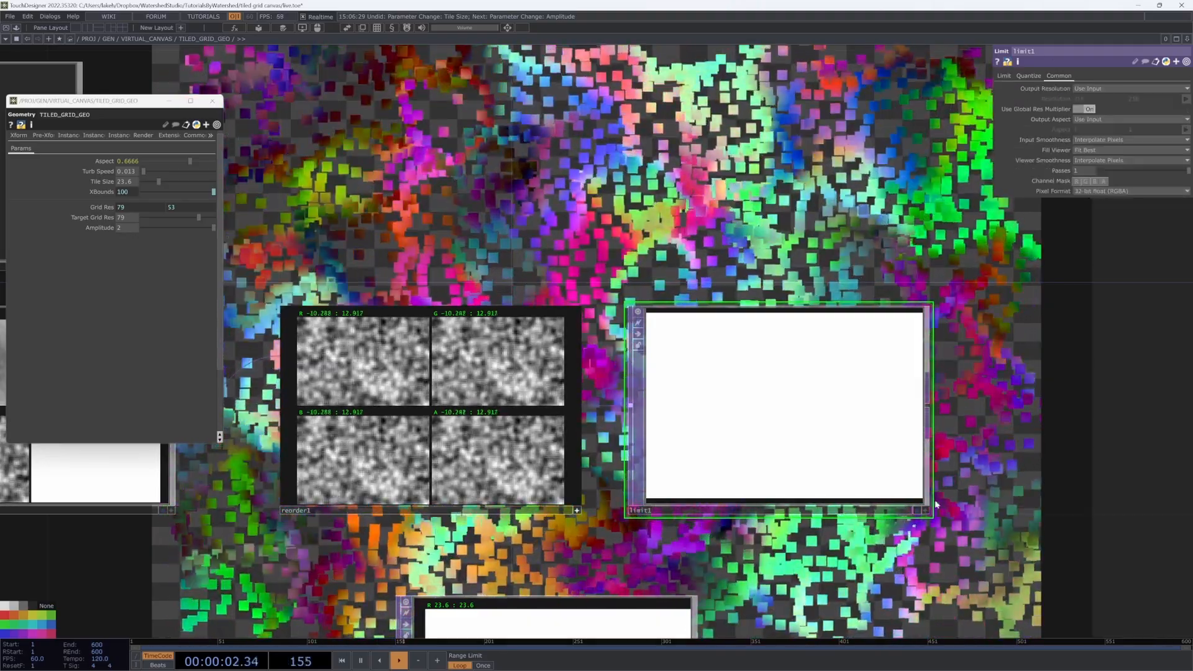
left_click(924, 512)
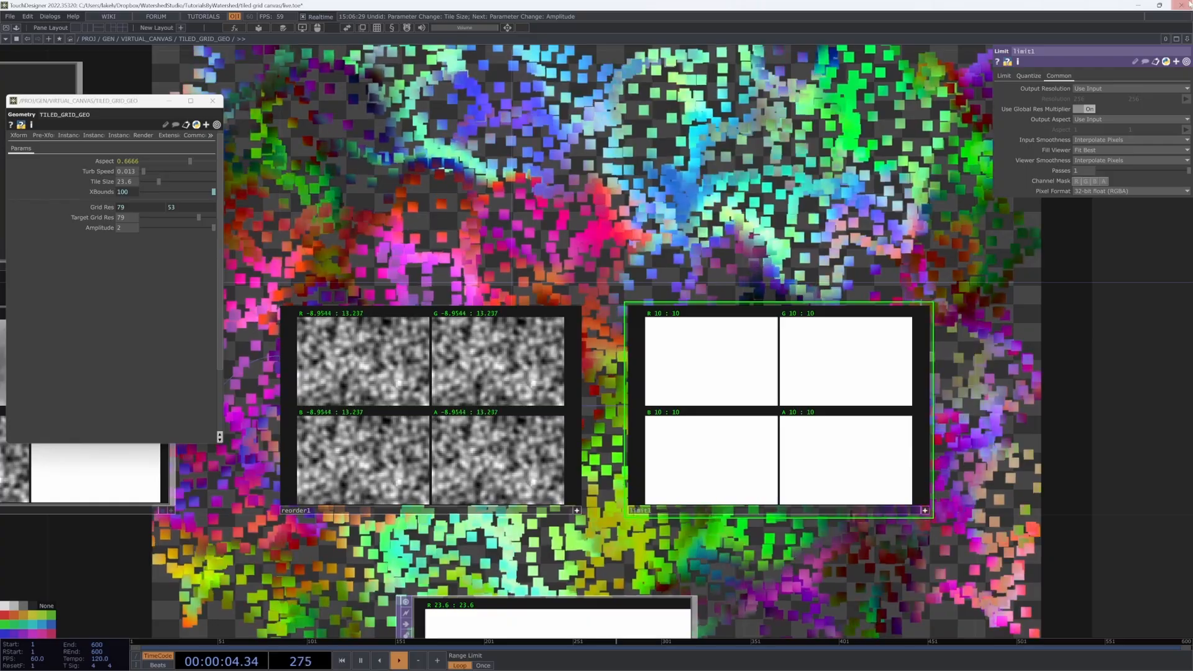
left_click(1009, 76)
left_click(1074, 111)
type("-")
key("Return")
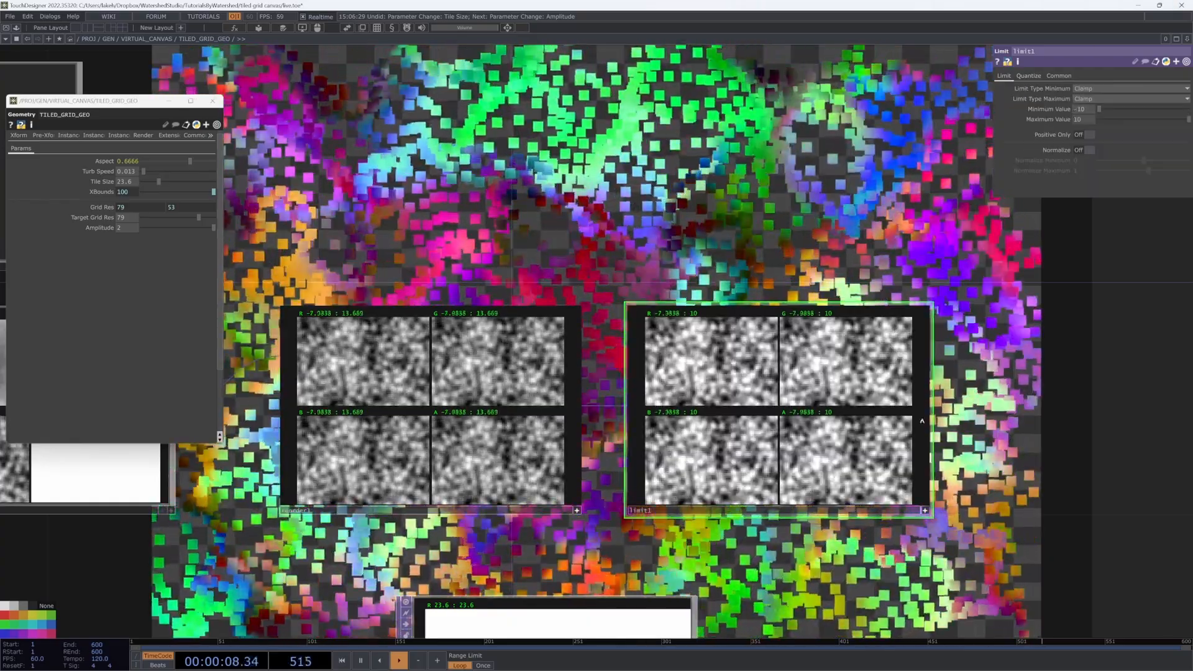
left_click(924, 510)
Step: Select math1, reorder1 and limit1 together and shift them left
left_click_drag(950, 354, 676, 334)
scroll(699, 404, "down", 5)
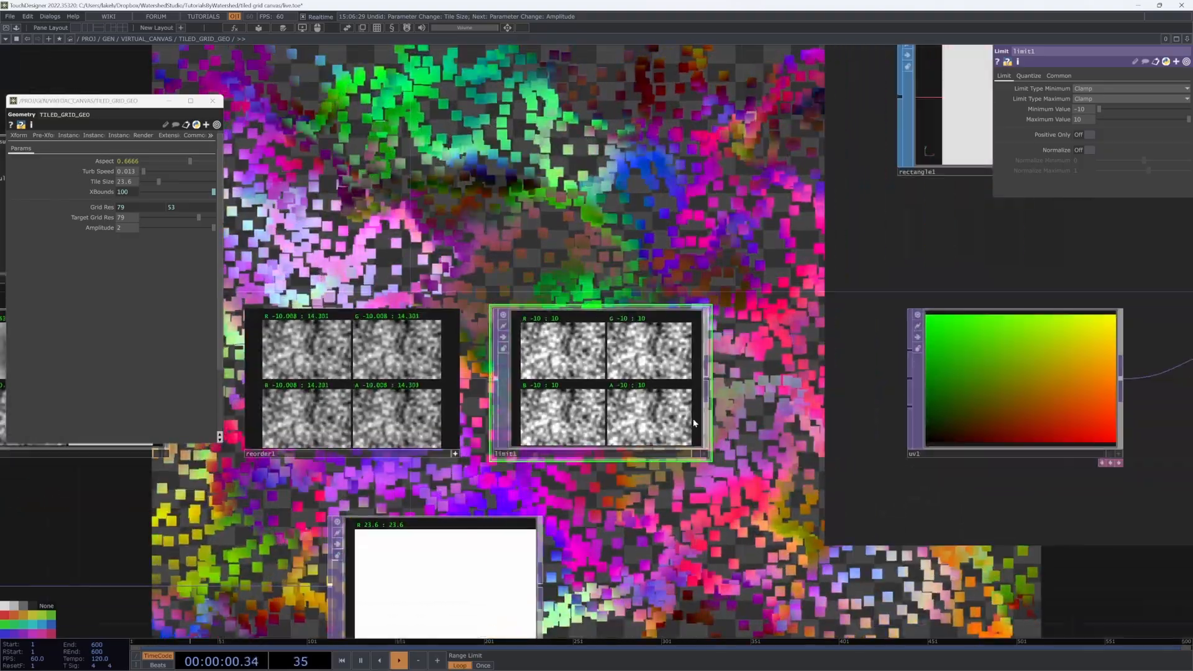
left_click_drag(553, 463, 836, 392)
scroll(836, 392, "down", 3)
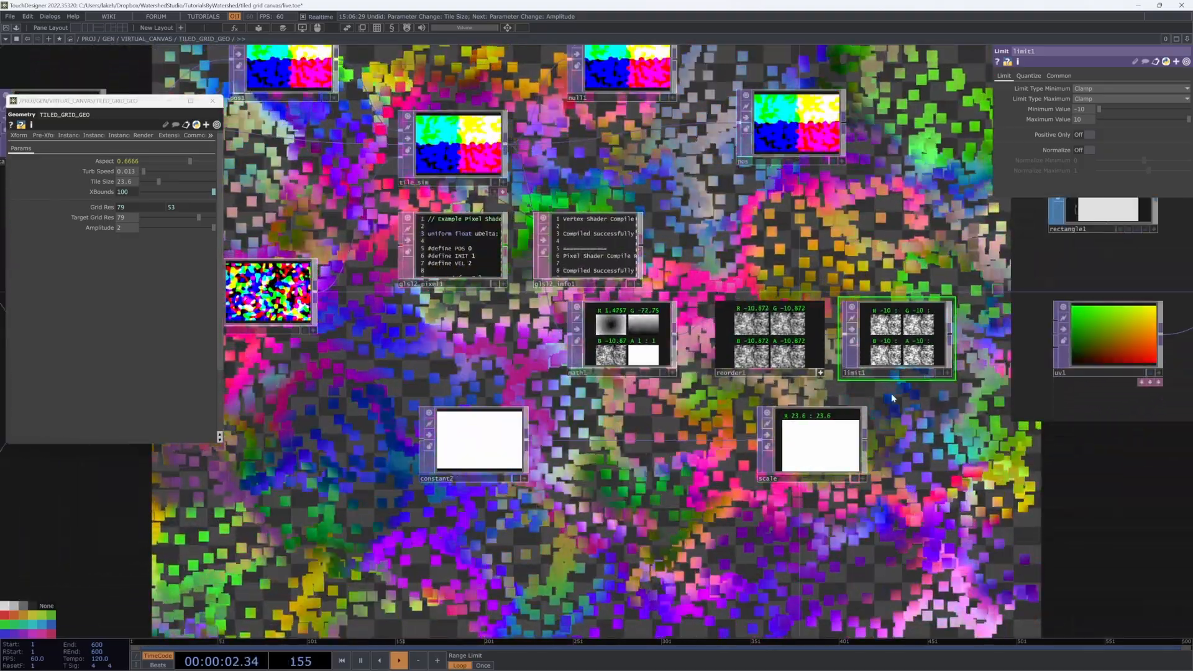
right_click_drag(957, 393, 627, 332)
left_click_drag(952, 337, 804, 338)
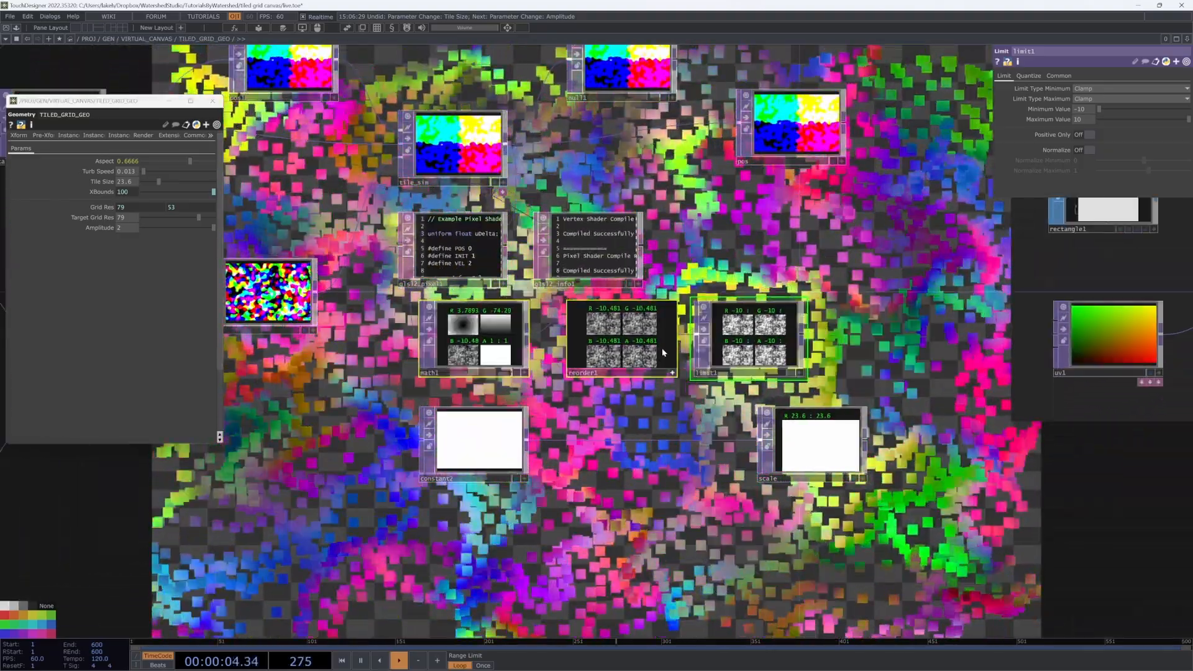
key("Tab")
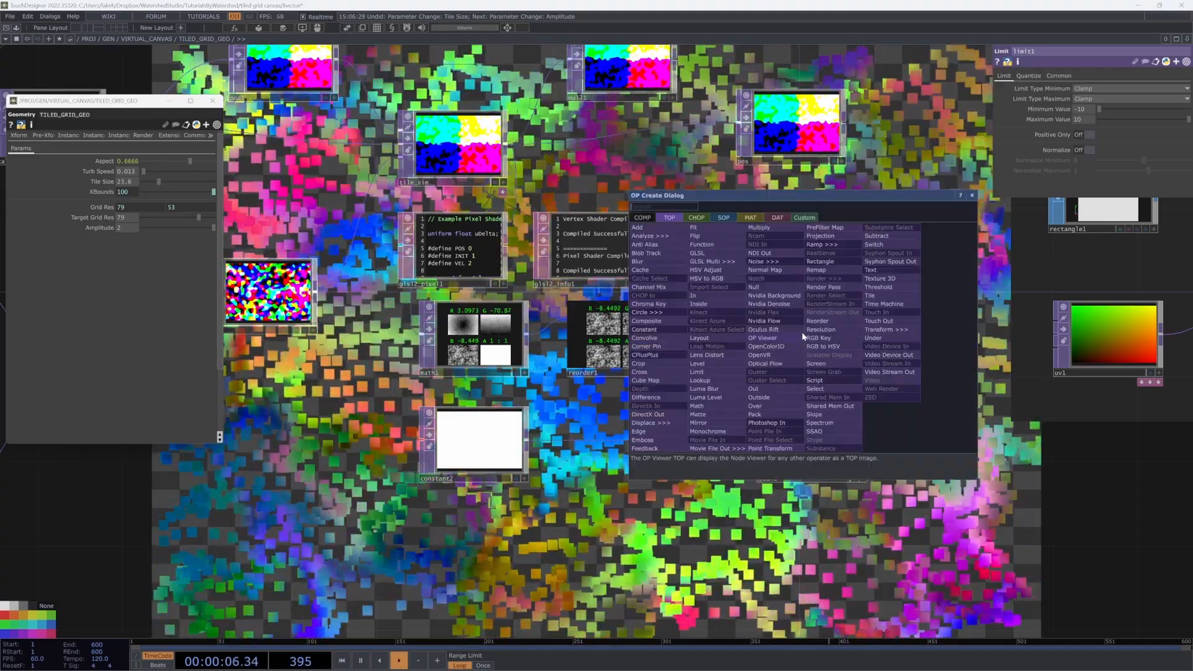
Step: Add math2 after limit1, referencing limit1's min and max as its From Range
left_click(702, 411)
left_click(874, 338)
left_click(1023, 76)
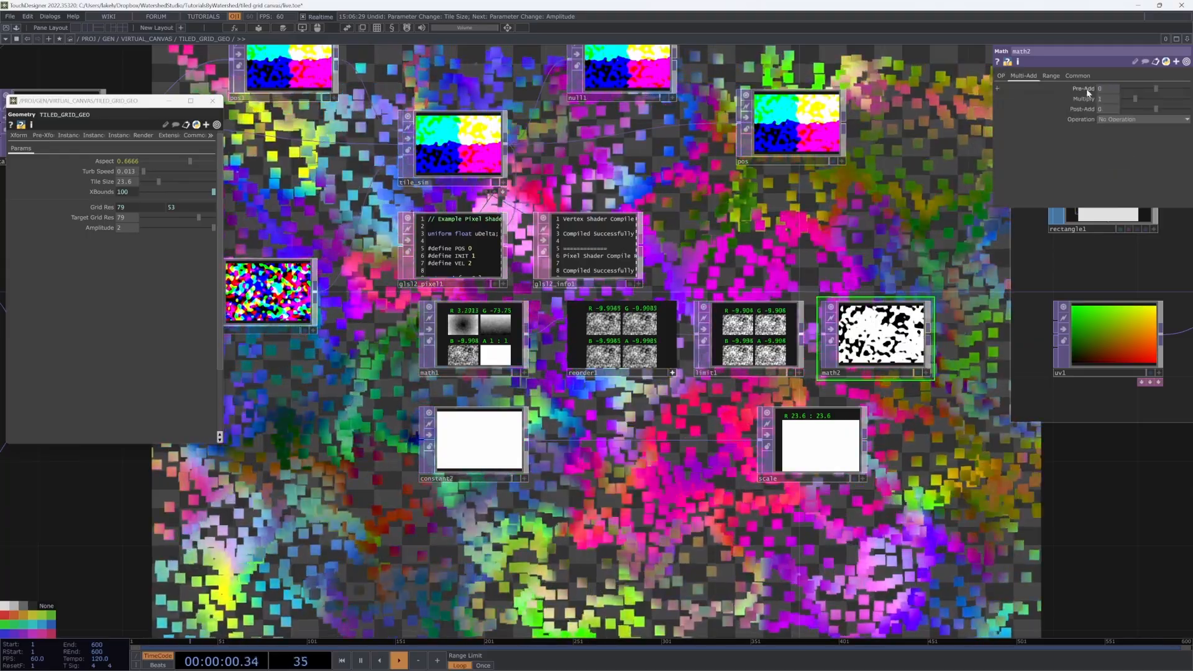
left_click(773, 324)
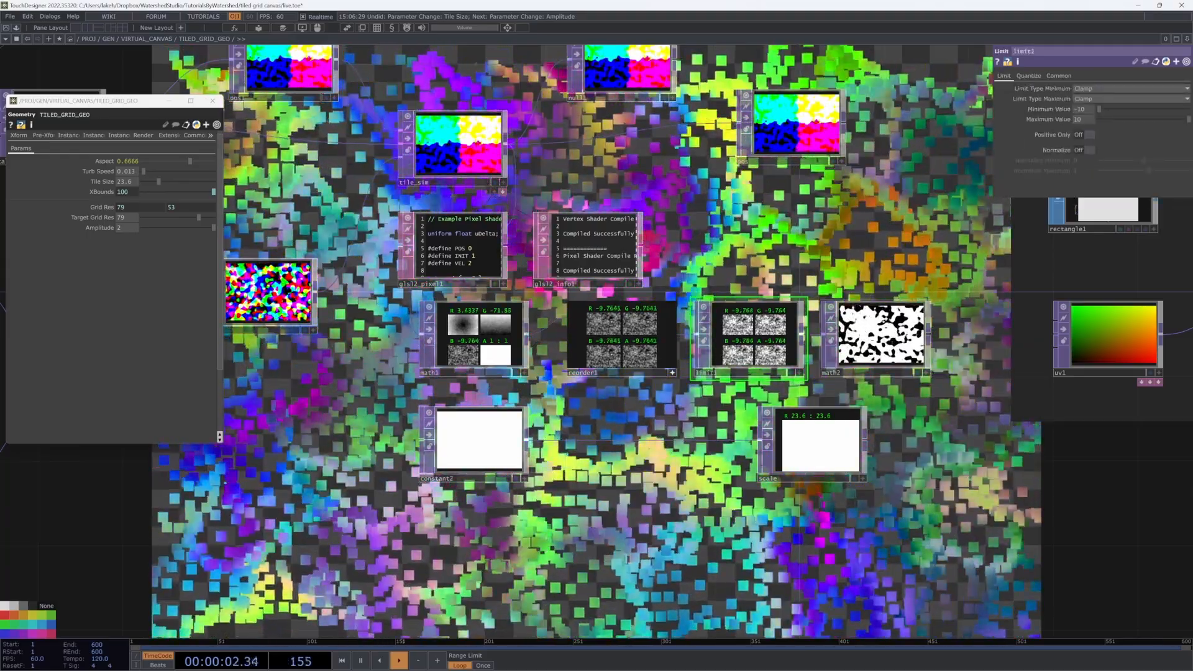
left_click(880, 335)
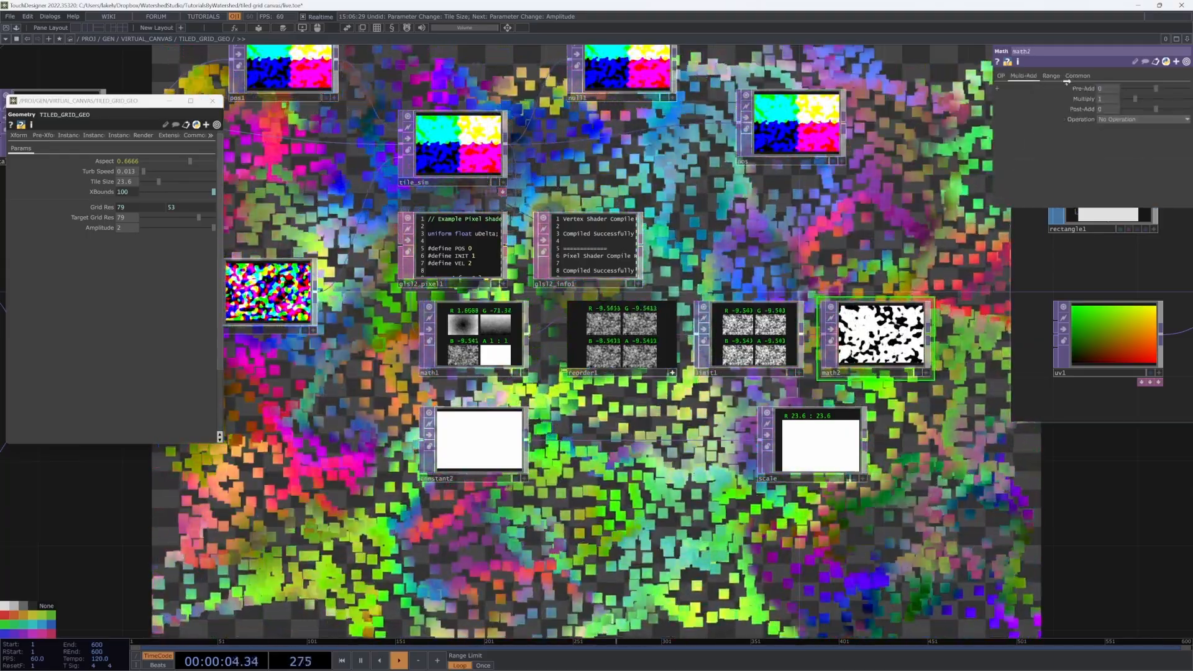
left_click(1052, 76)
left_click(1111, 85)
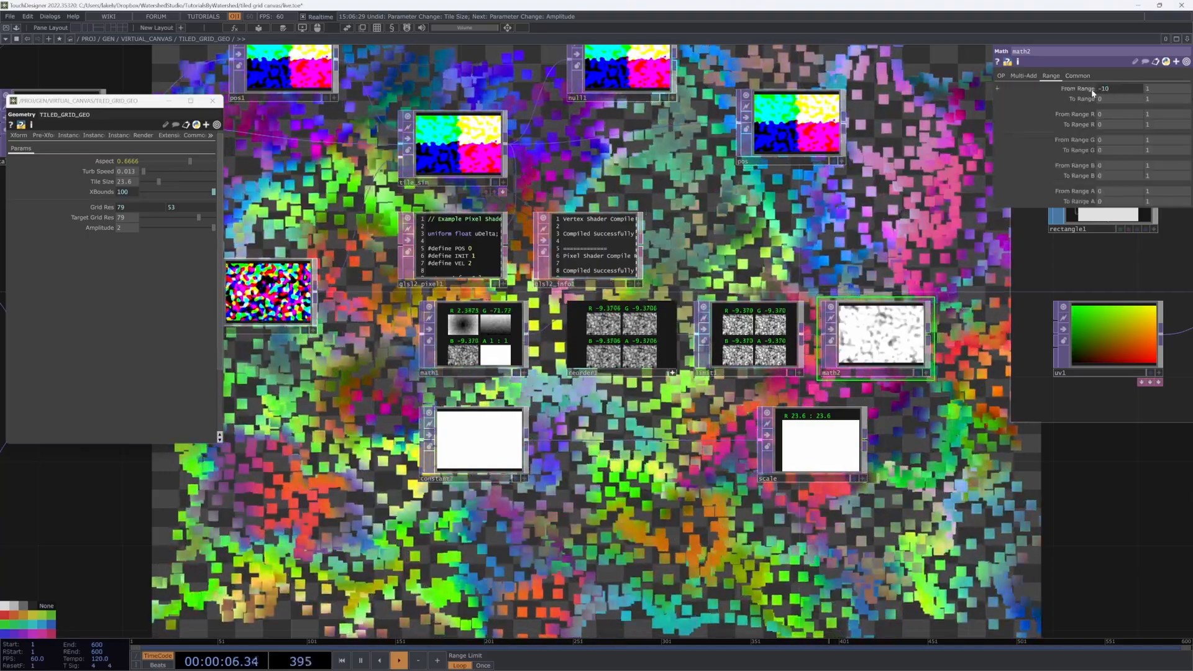
left_click(772, 334)
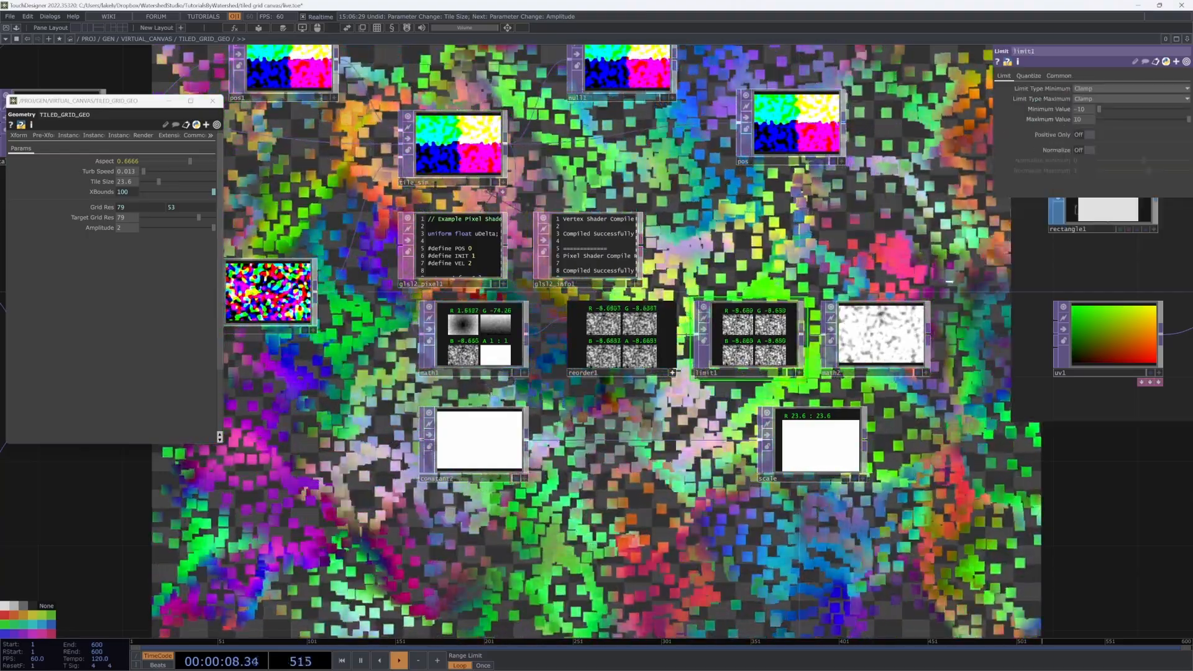
left_click(910, 306)
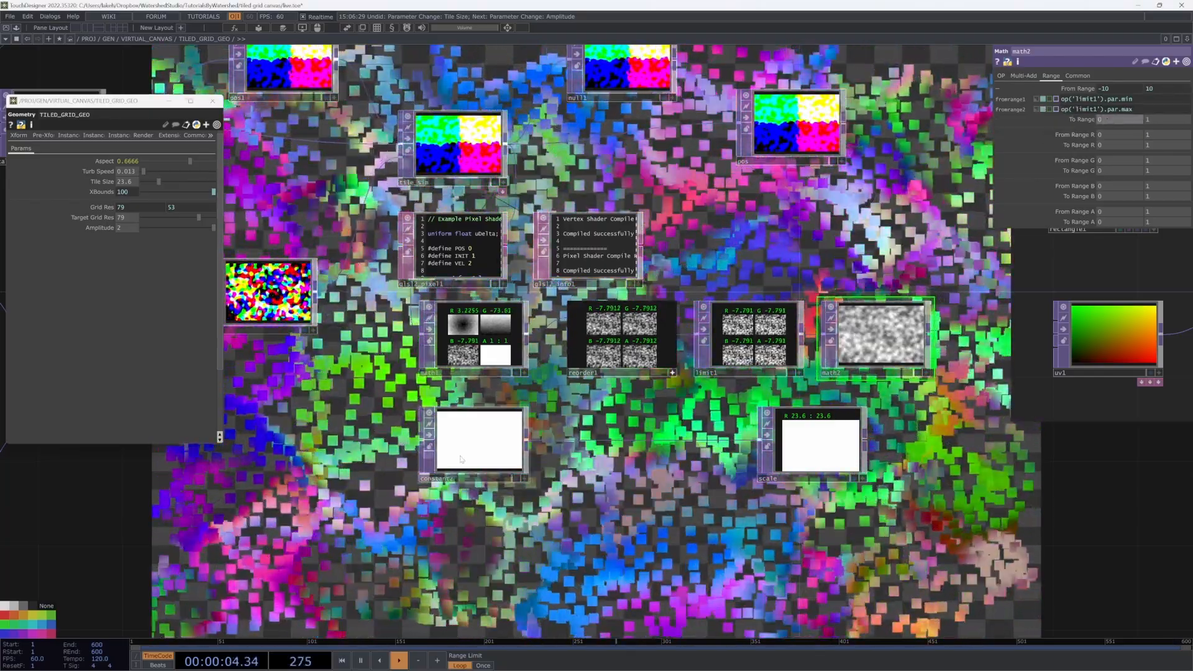
Step: Set math2's To Range maximum to Tile Size*2 and wire math2 into scale
left_click(521, 435)
left_click(900, 342)
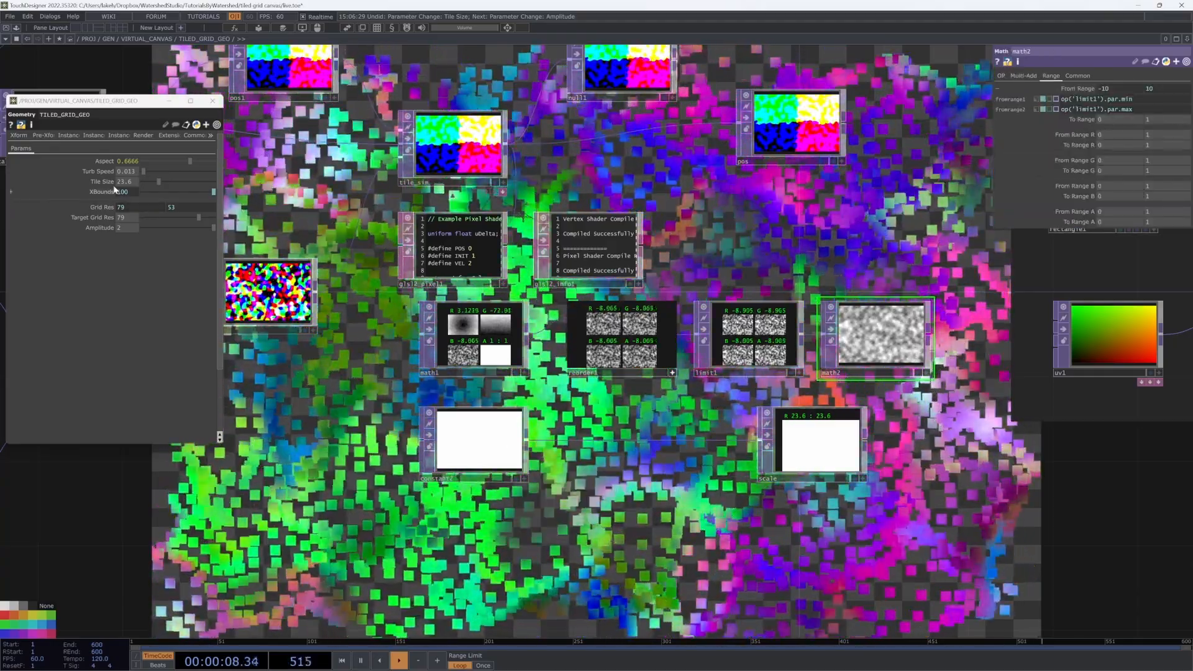
left_click_drag(105, 182, 1154, 120)
left_click(1163, 128)
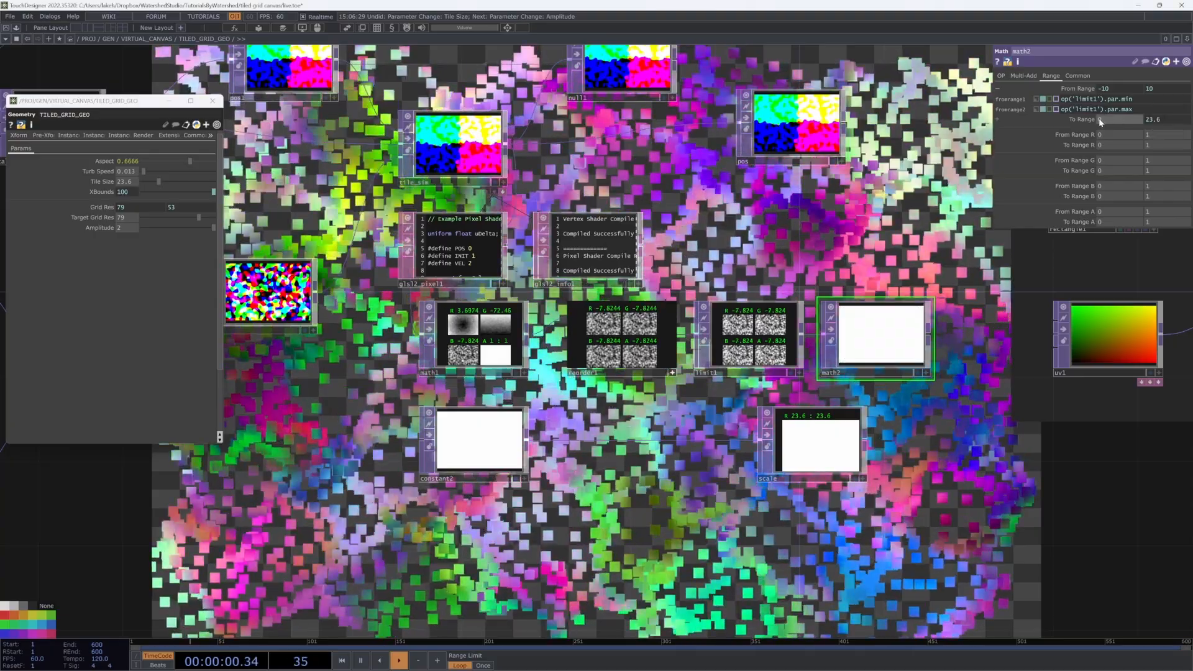
left_click(1087, 120)
left_click(1153, 139)
type("*2")
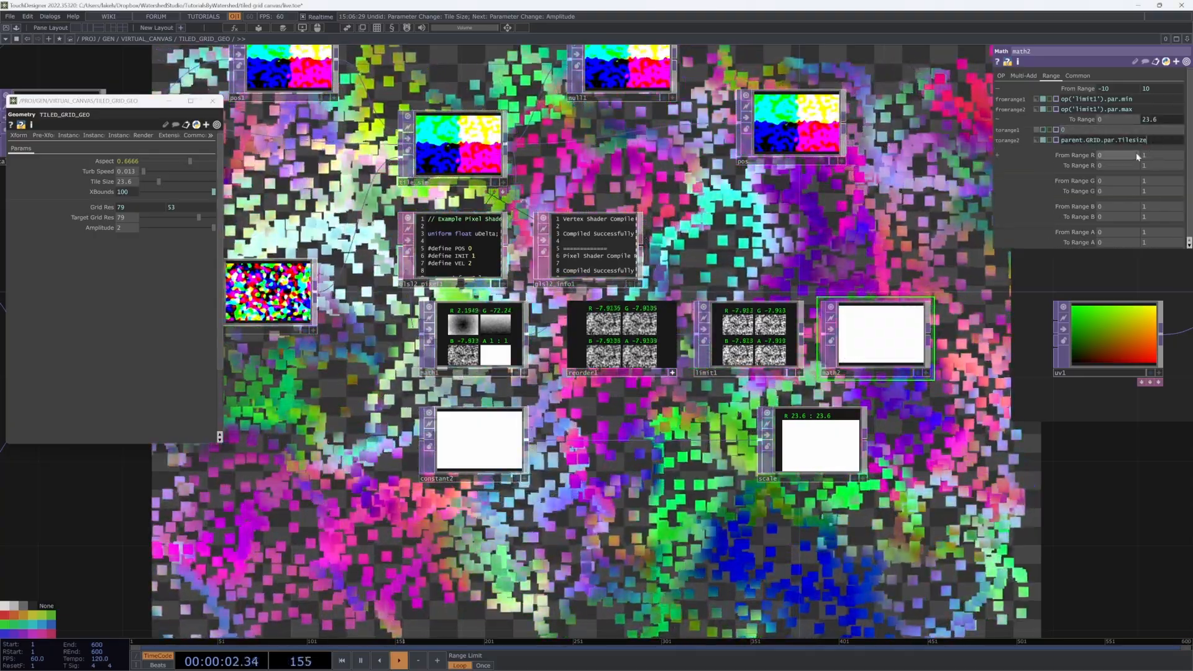
left_click_drag(928, 334, 856, 482)
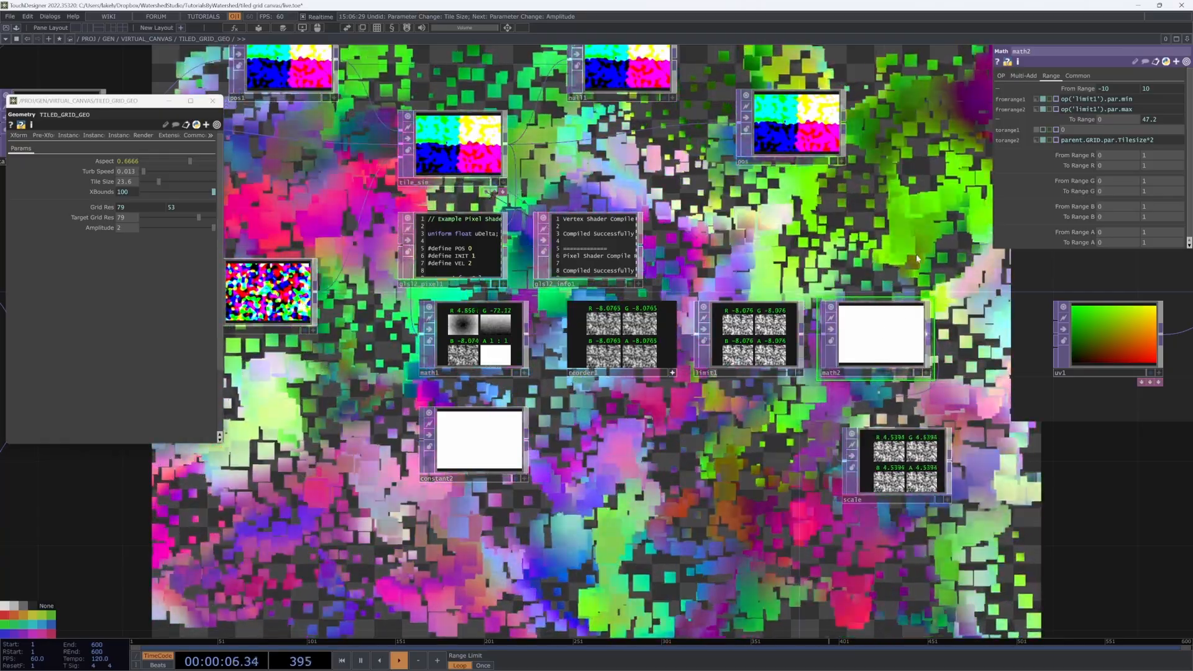
left_click_drag(937, 360, 862, 417)
Step: Raise the grid's tile displacement Amplitude to 0.54
scroll(808, 506, "down", 5)
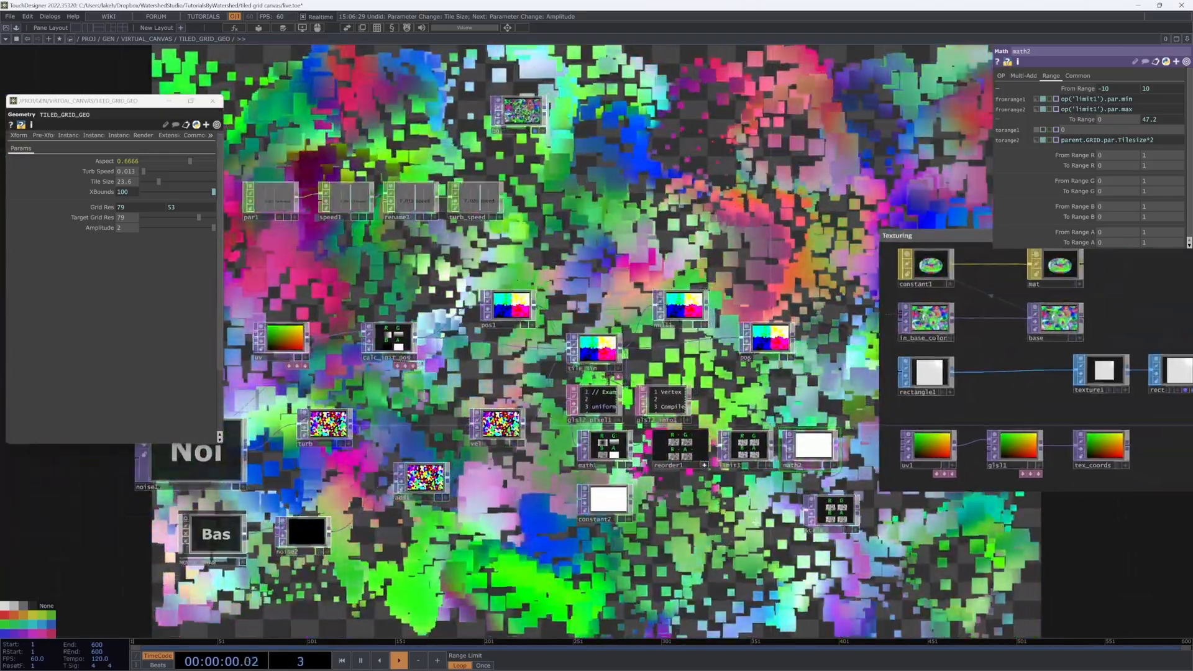
left_click_drag(791, 202, 716, 261)
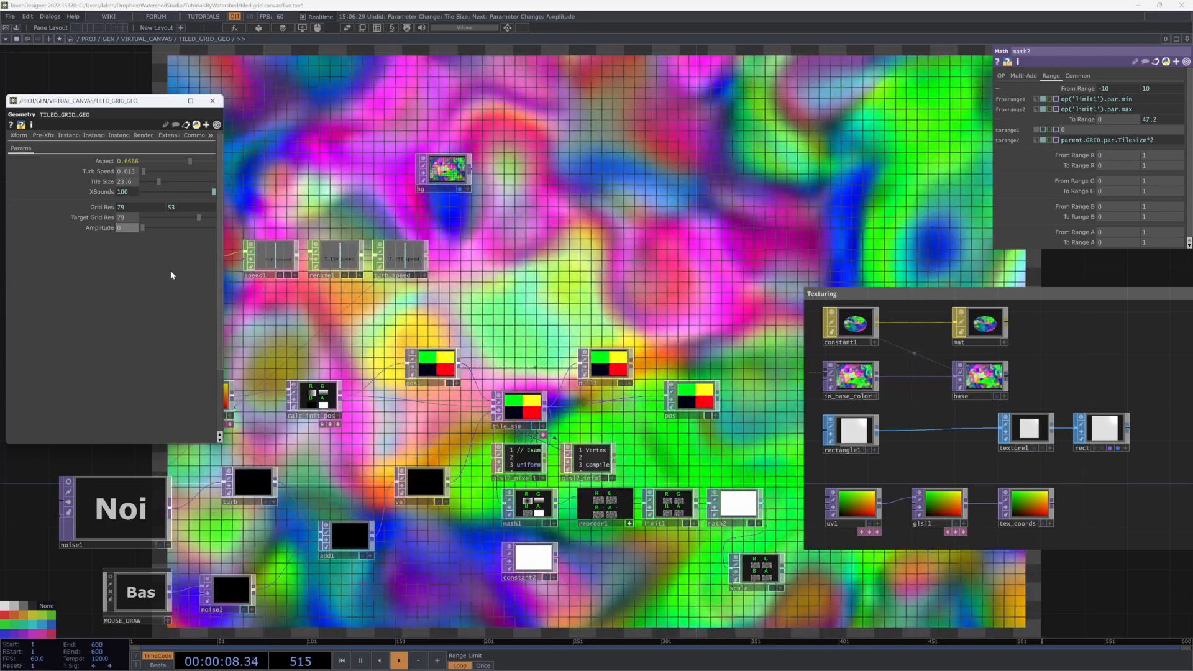
scroll(764, 553, "up", 8)
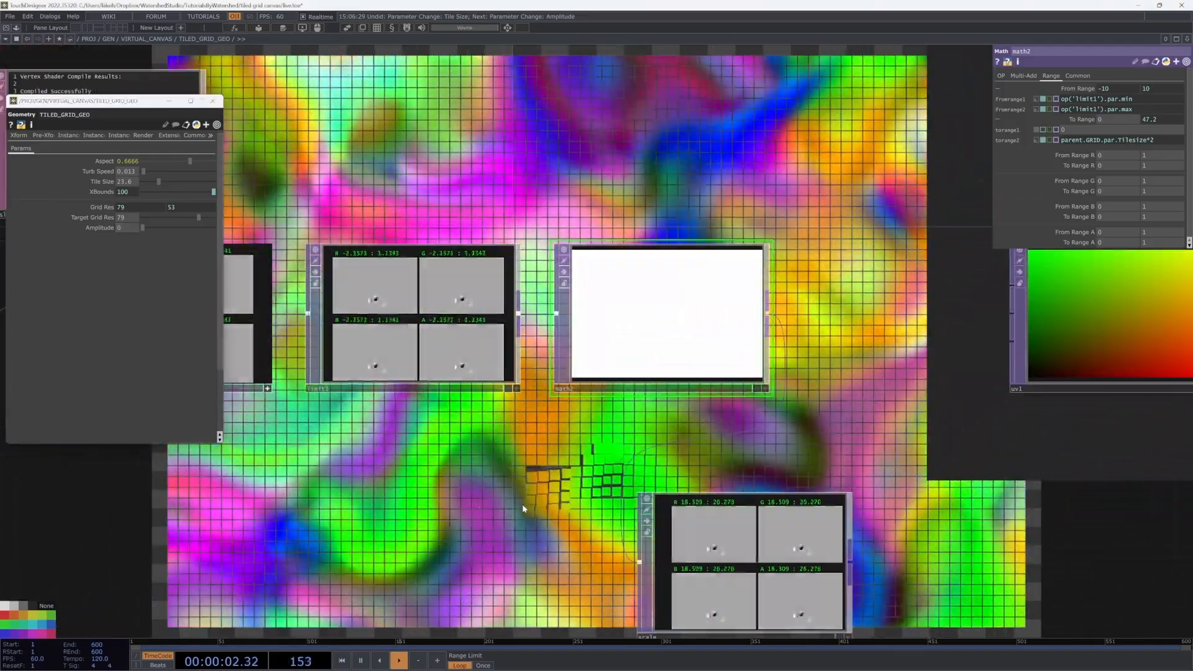
left_click_drag(522, 508, 560, 217)
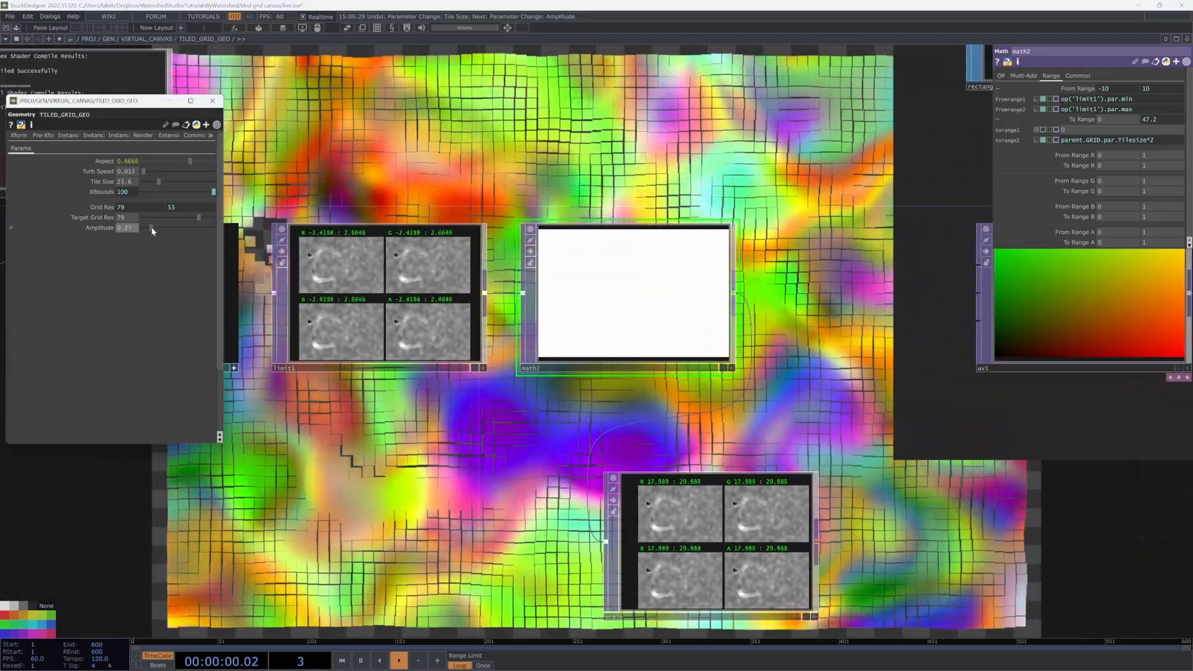
left_click_drag(151, 227, 188, 233)
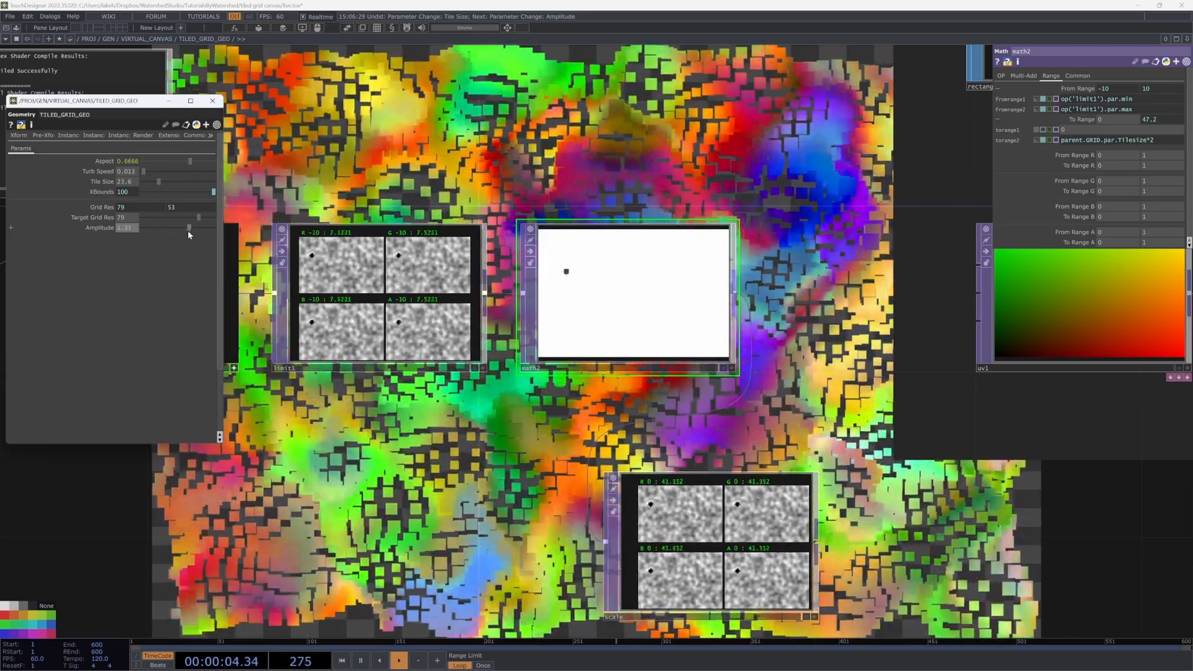
Step: Shrink the tiles to Tile Size 6.8 and enter an Amplitude of 5
scroll(424, 458, "down", 3)
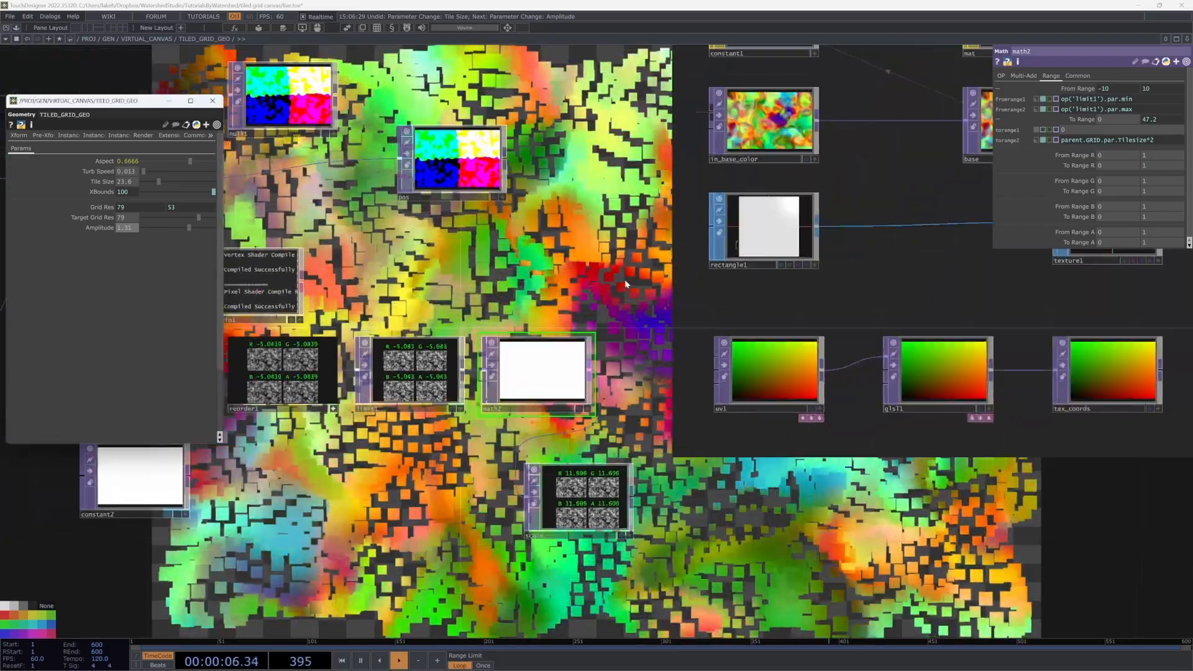
left_click_drag(627, 306, 477, 317)
scroll(556, 366, "down", 5)
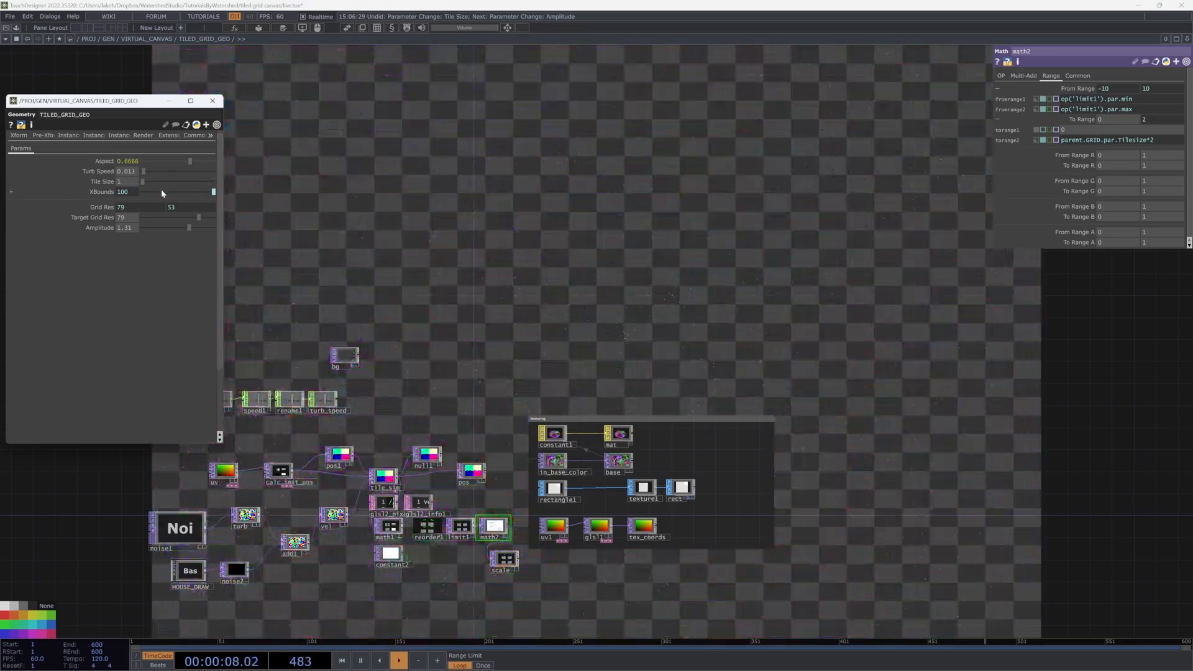
mouse_move(161, 190)
left_mouse_down()
mouse_move(179, 189)
mouse_move(165, 189)
left_mouse_up()
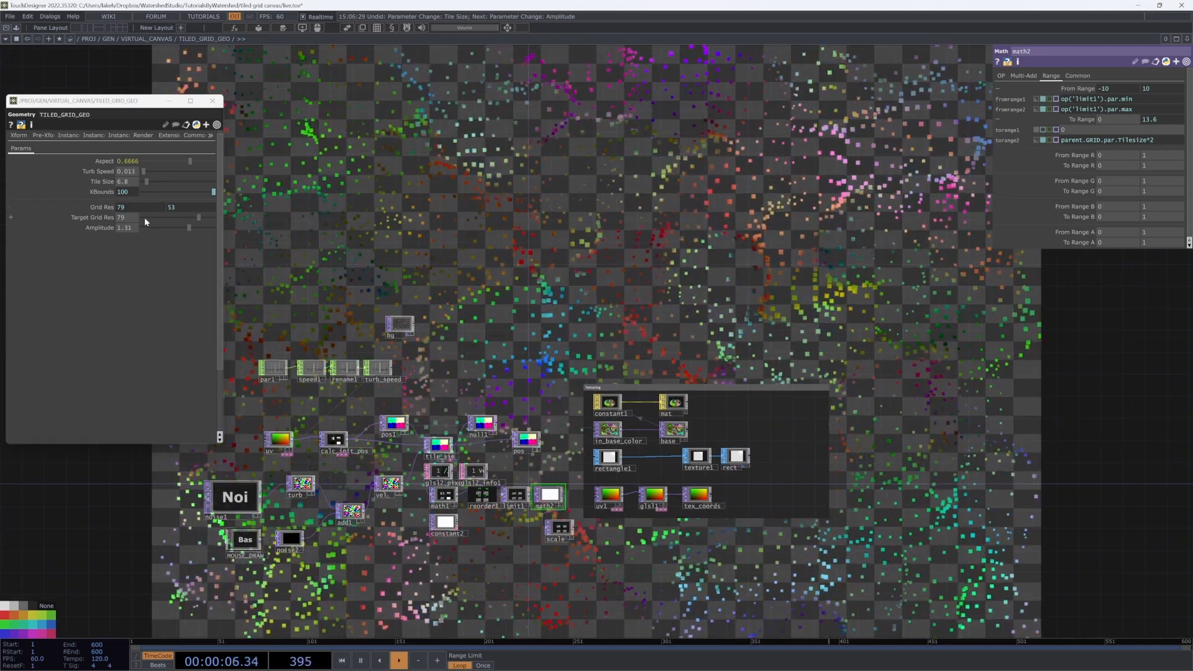
left_click_drag(154, 184, 146, 181)
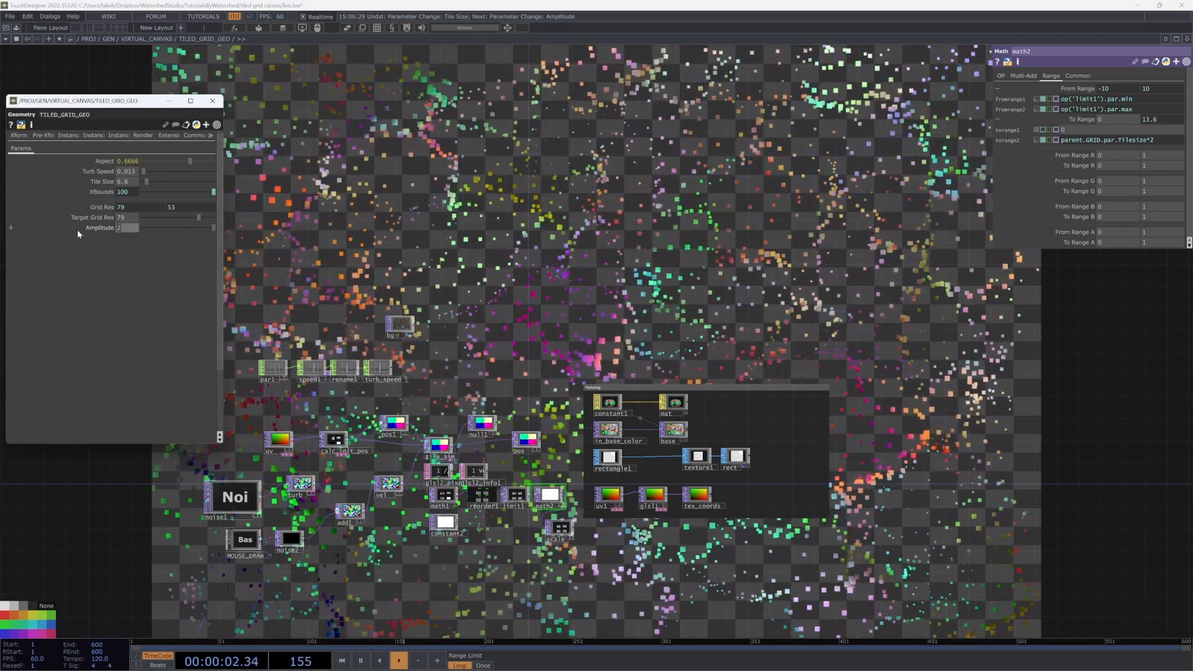
type("5")
key("Return")
Step: Drop Amplitude almost to zero and enlarge the tiles to Tile Size 30.1
left_click_drag(478, 239, 389, 327)
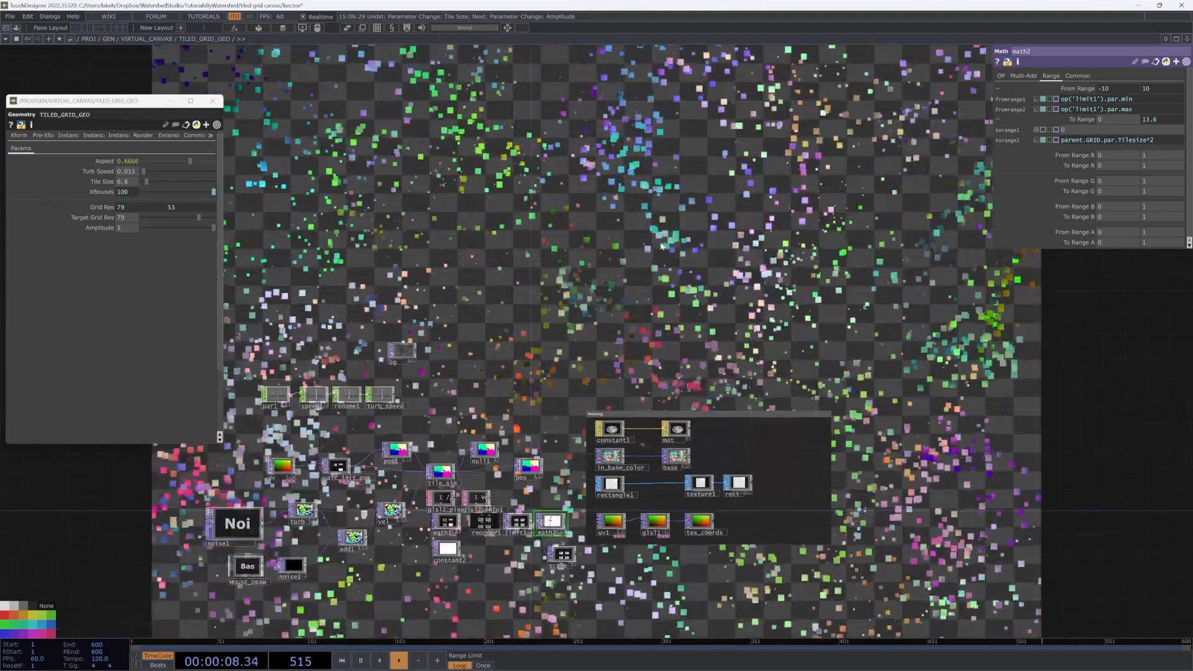
scroll(613, 260, "down", 4)
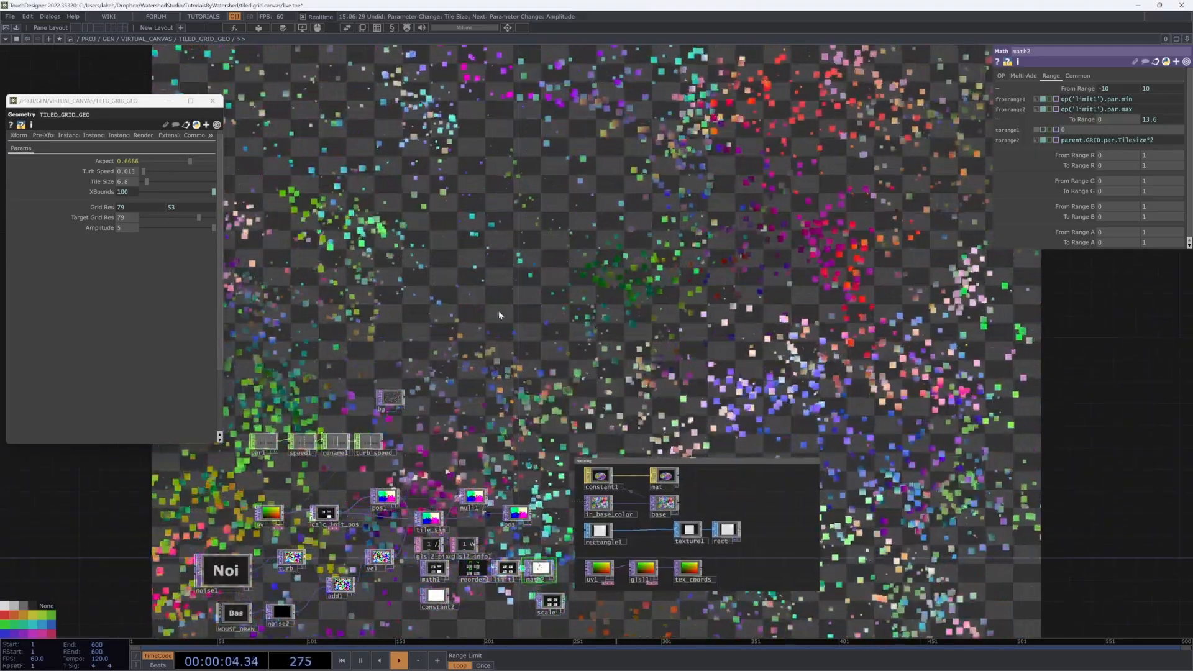
left_click_drag(612, 314, 584, 282)
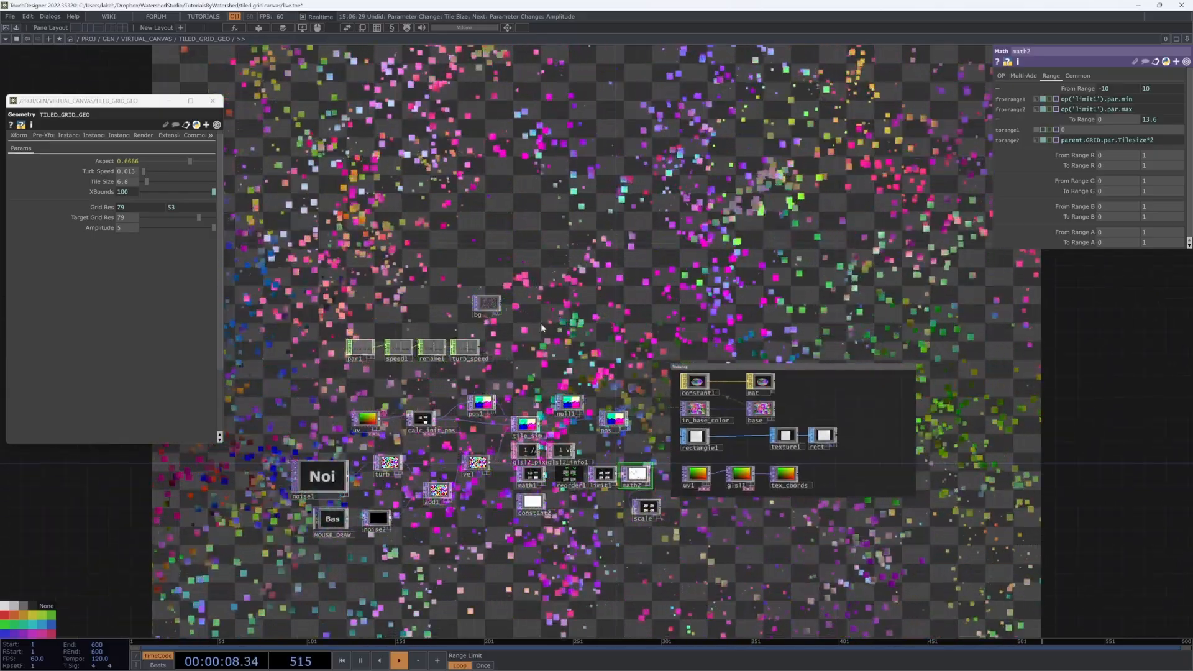
left_click_drag(165, 229, 142, 229)
left_click_drag(151, 185, 159, 183)
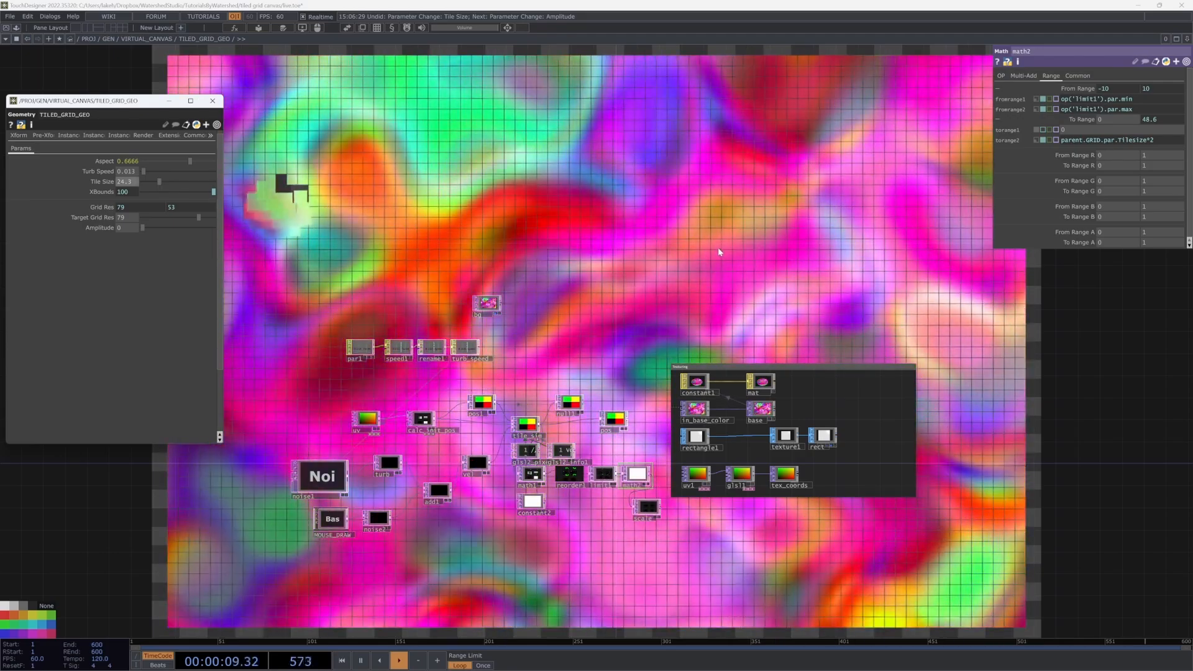
Step: Move noise1 above MOUSE_DRAW and bring Amplitude back to about 0.5 so tiles break up
left_click_drag(692, 226, 683, 222)
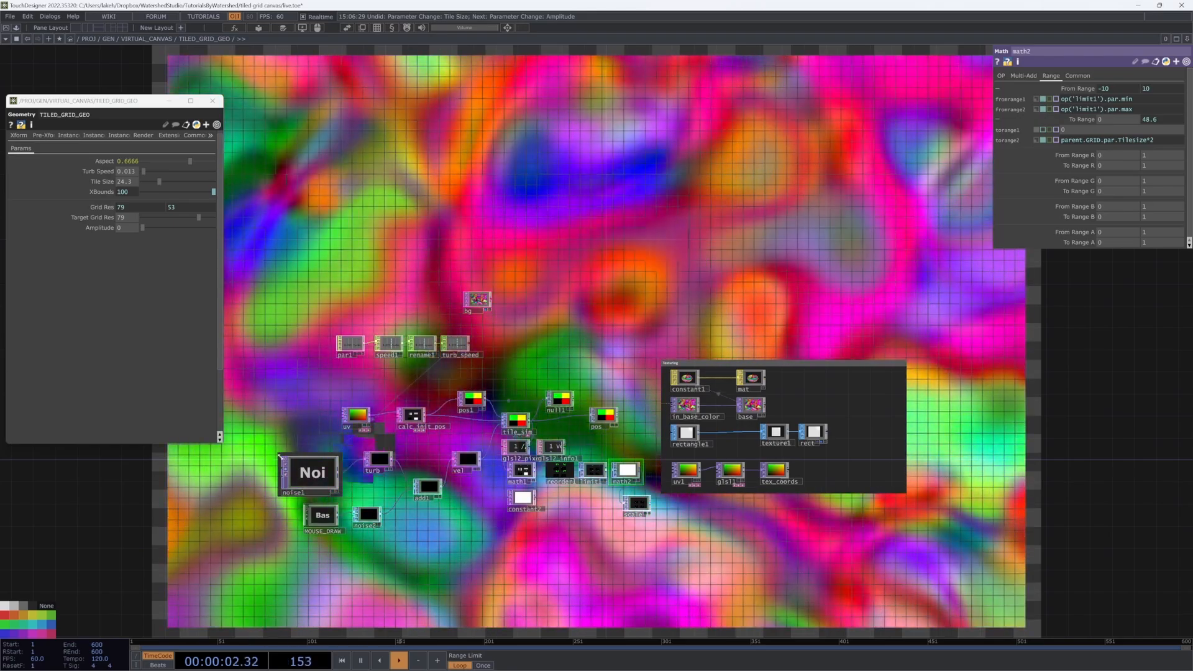
mouse_move(286, 463)
left_mouse_down()
mouse_move(302, 472)
mouse_move(309, 455)
left_mouse_up()
left_click_drag(143, 227, 167, 227)
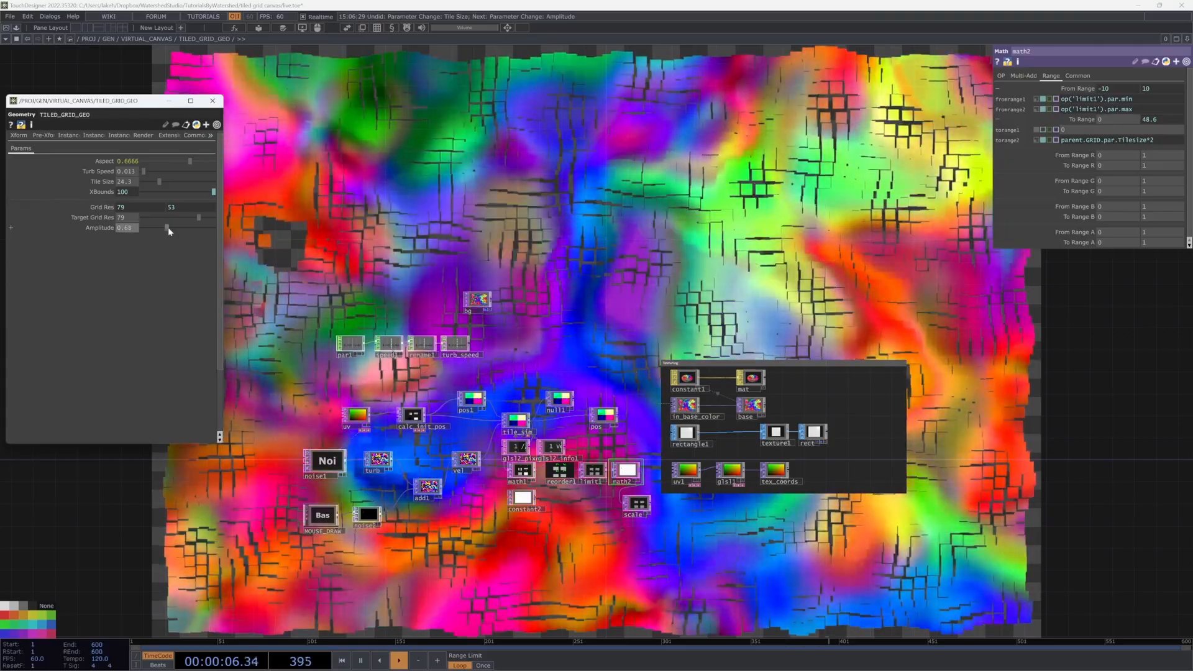
Step: Push the grid Amplitude up to about 1.83, then settle it at 0.58
scroll(614, 492, "up", 5)
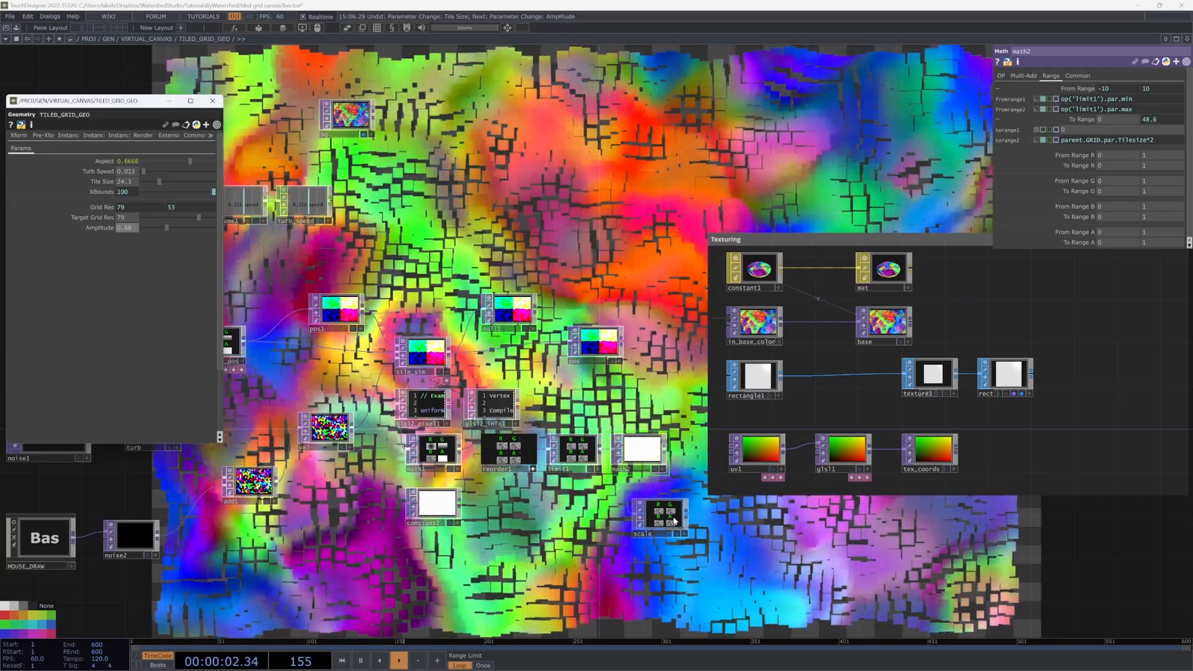
scroll(592, 454, "up", 5)
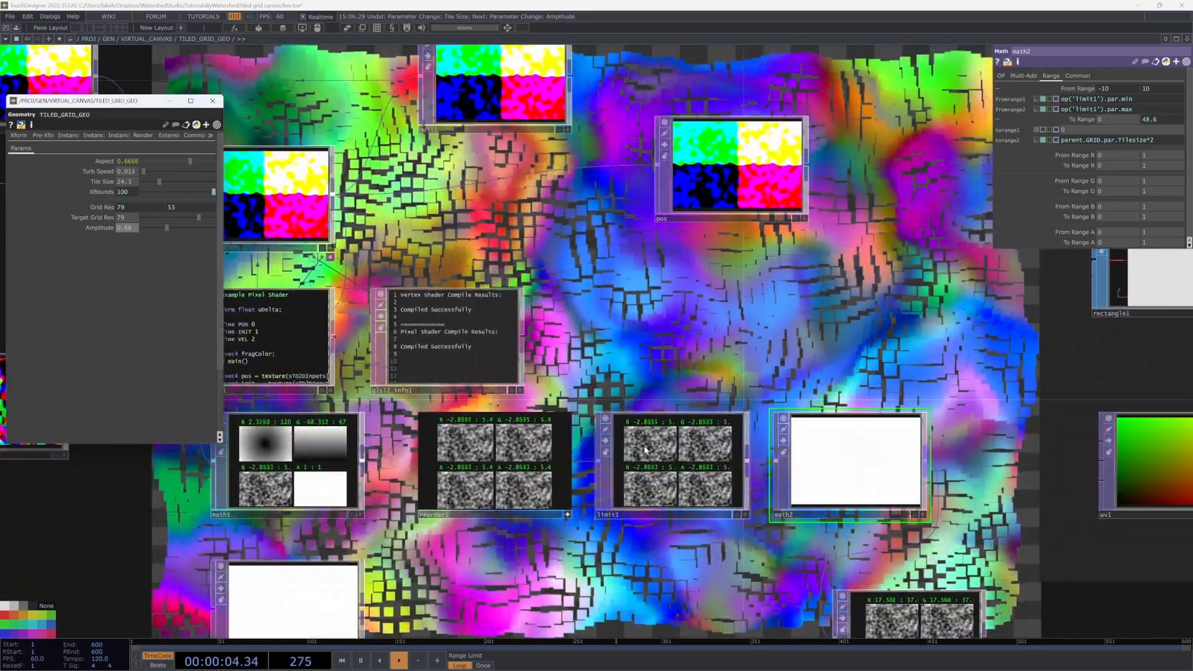
scroll(645, 451, "up", 3)
scroll(645, 446, "down", 3)
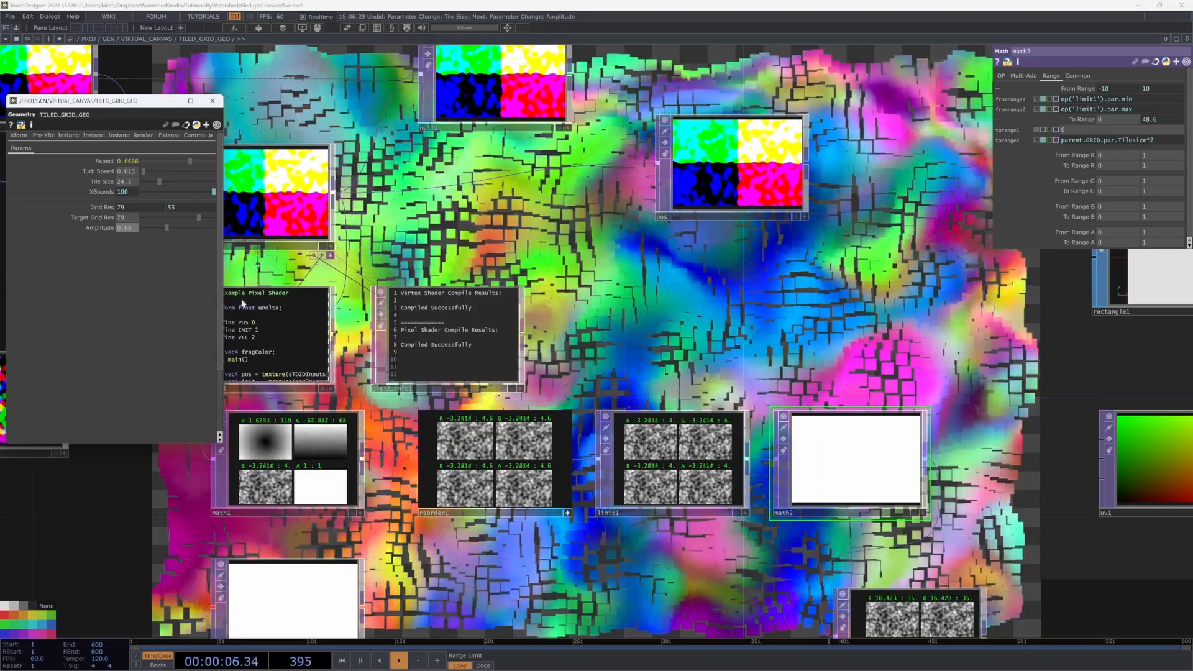
left_click_drag(169, 227, 214, 226)
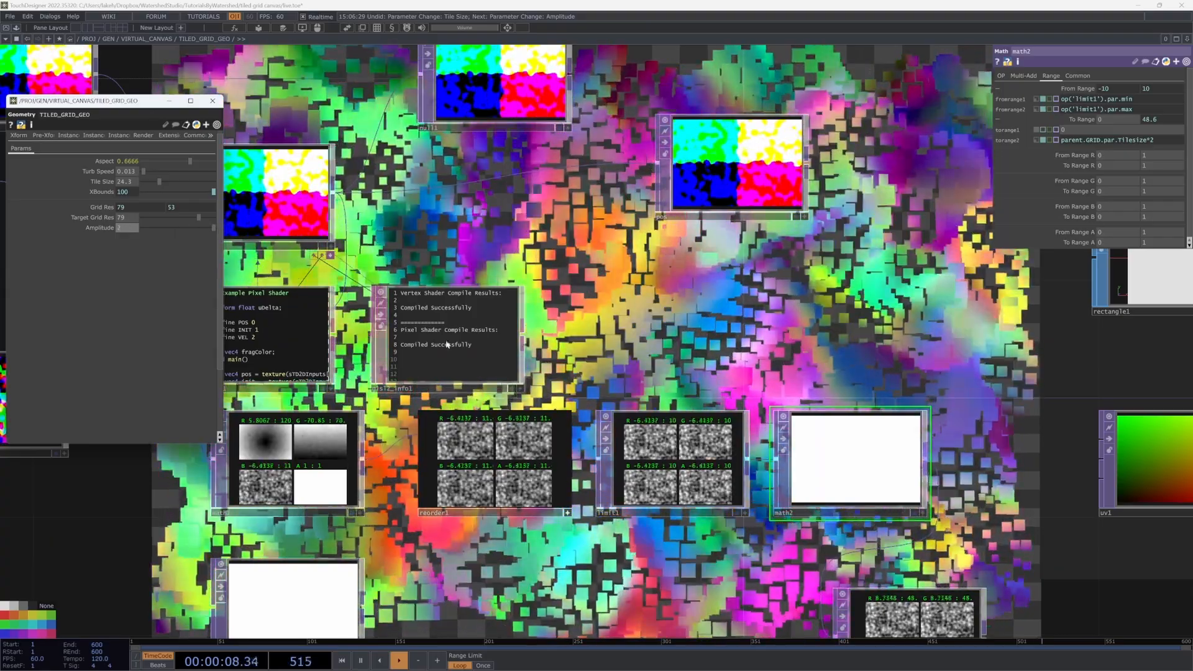
scroll(686, 438, "up", 2)
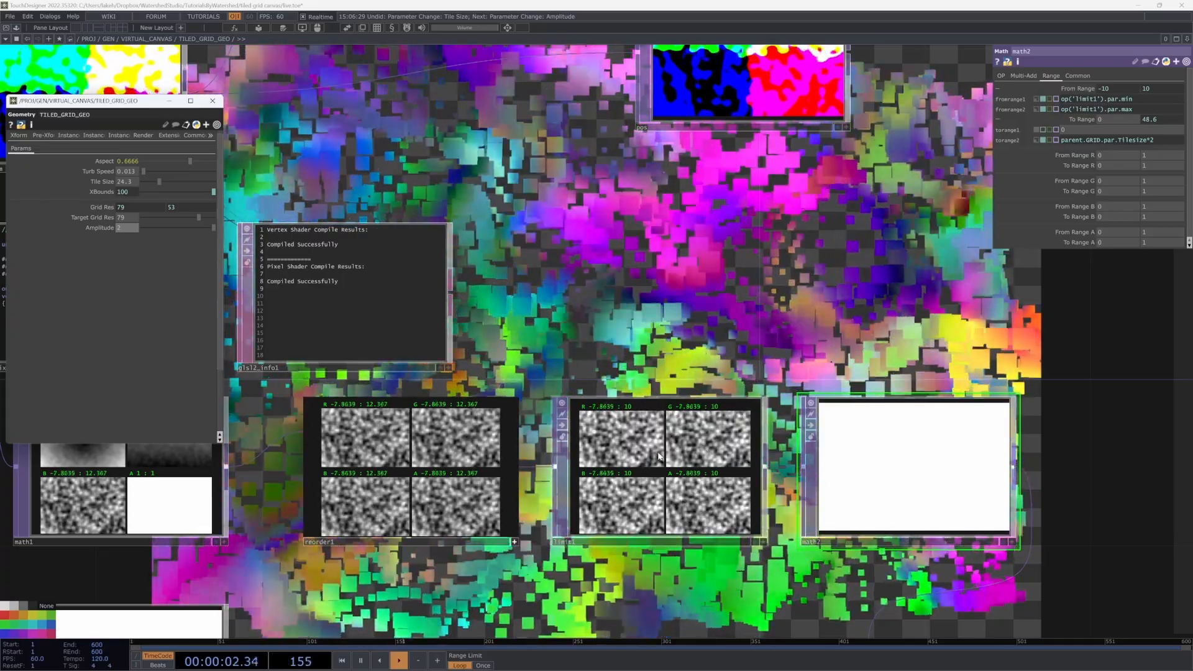
scroll(659, 456, "down", 3)
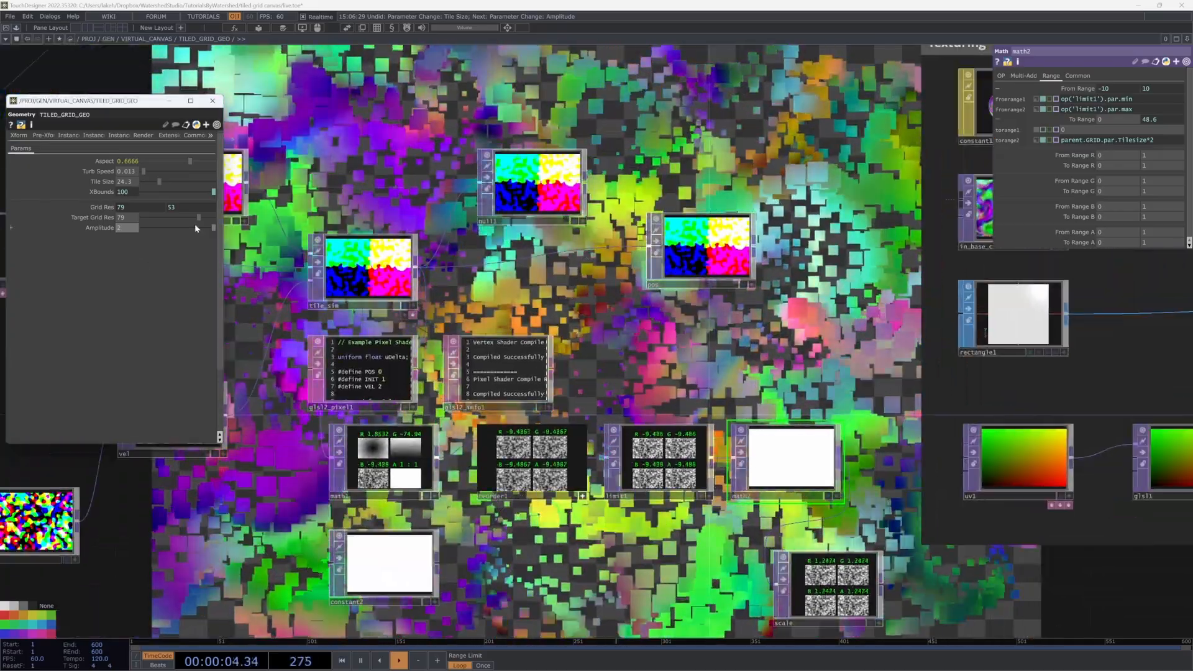
scroll(643, 456, "down", 5)
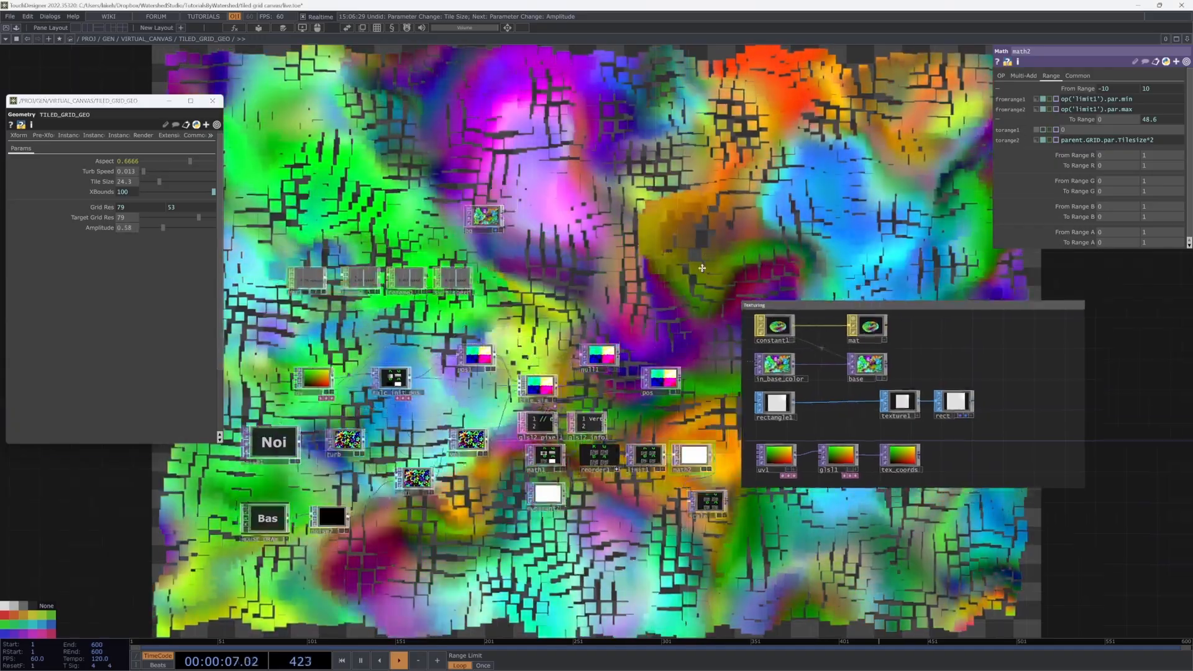
left_click_drag(702, 268, 683, 299)
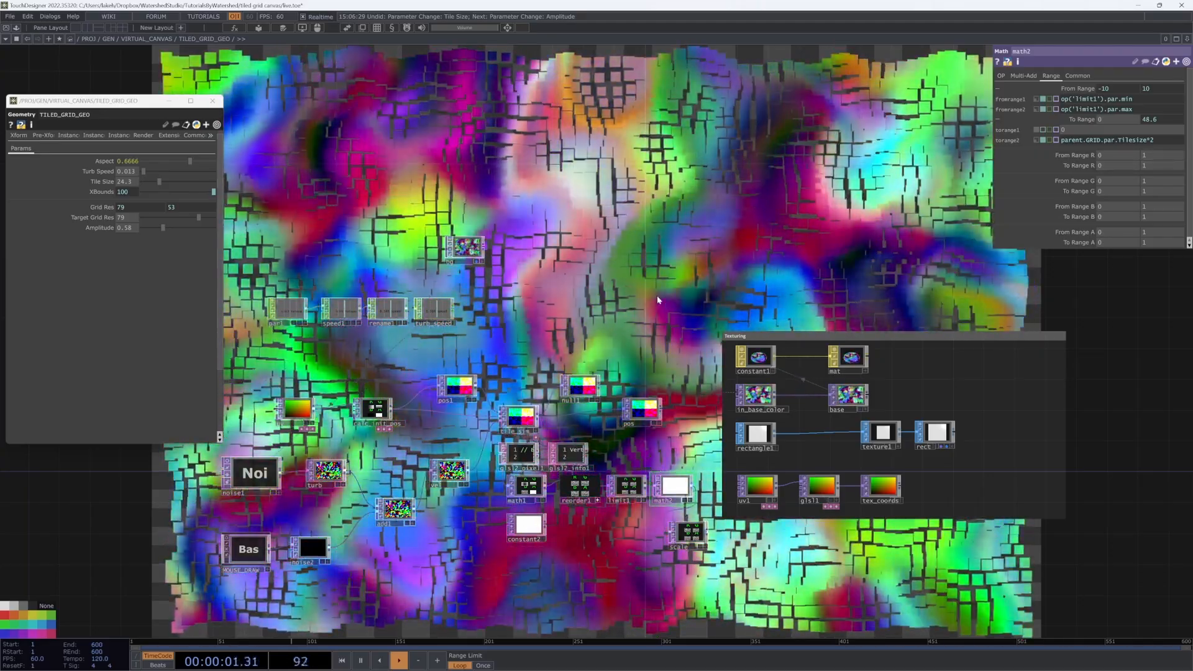
Step: Fold the glsl2_pixel1 code viewer and glsl2_info1 viewer back into tile_sim
left_click_drag(657, 293, 638, 351)
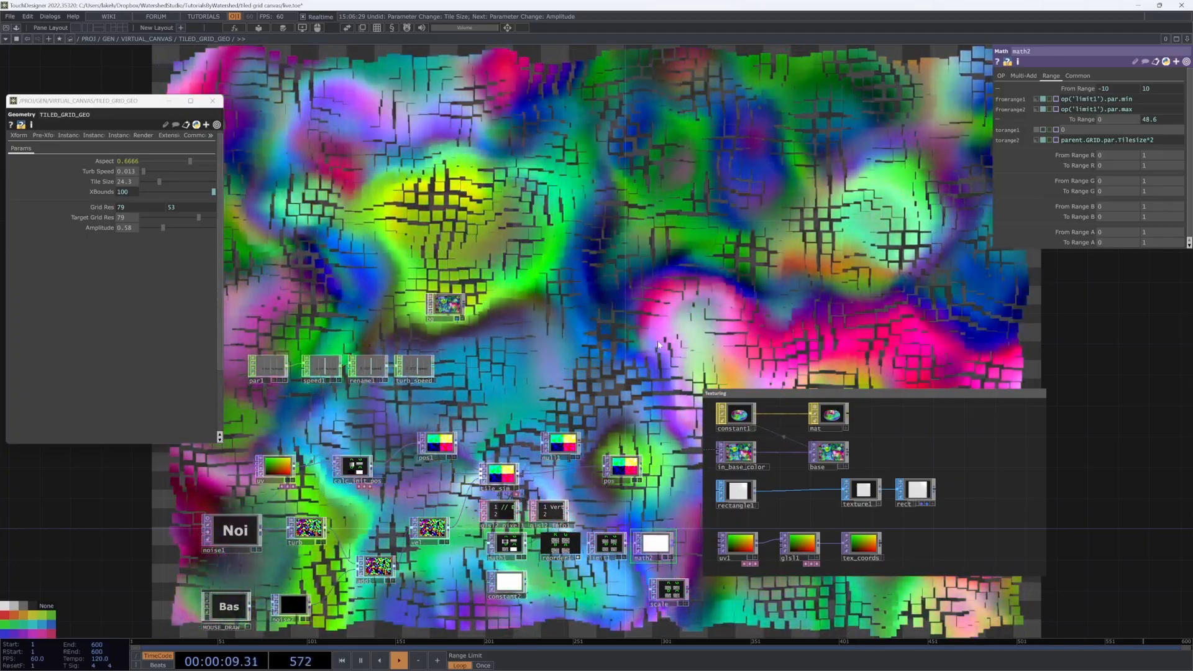
left_click_drag(644, 298, 735, 270)
scroll(734, 270, "down", 3)
scroll(615, 438, "up", 3)
scroll(615, 439, "up", 3)
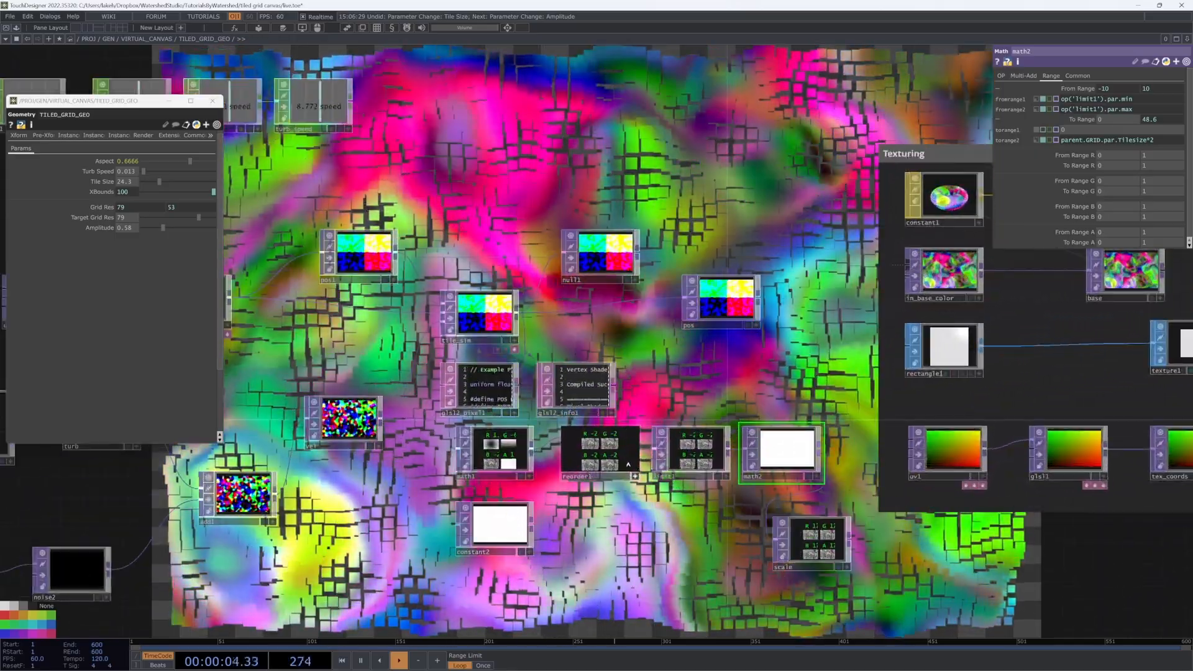
scroll(647, 393, "down", 5)
left_click_drag(646, 392, 623, 467)
scroll(611, 441, "up", 5)
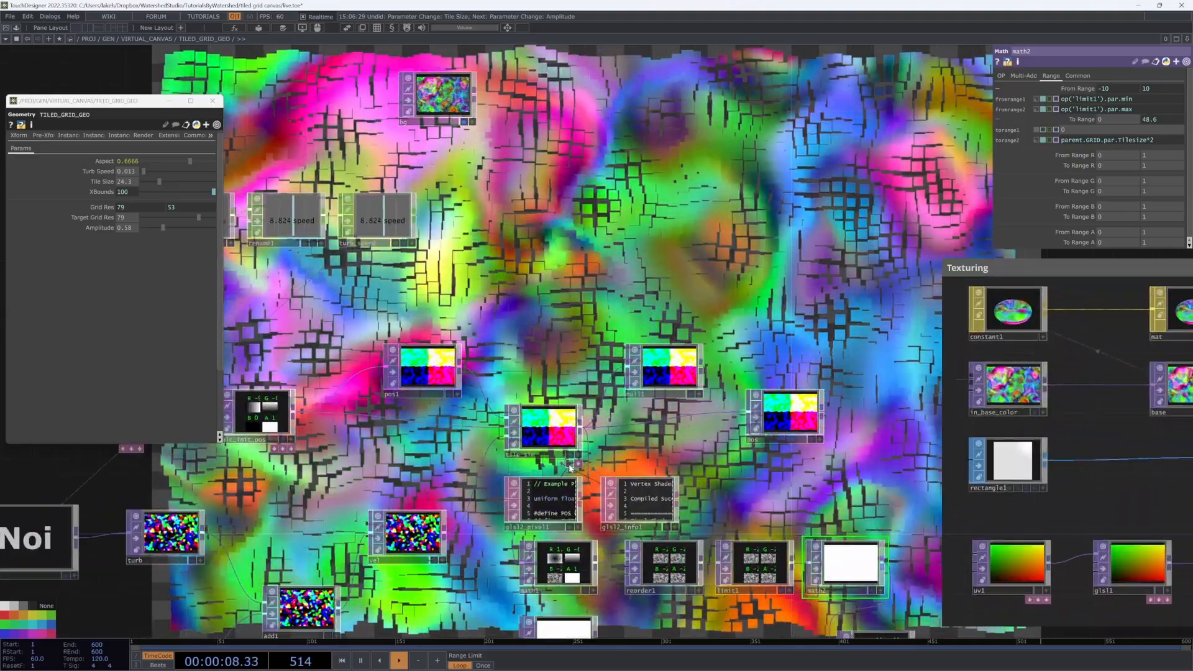
left_click(570, 463)
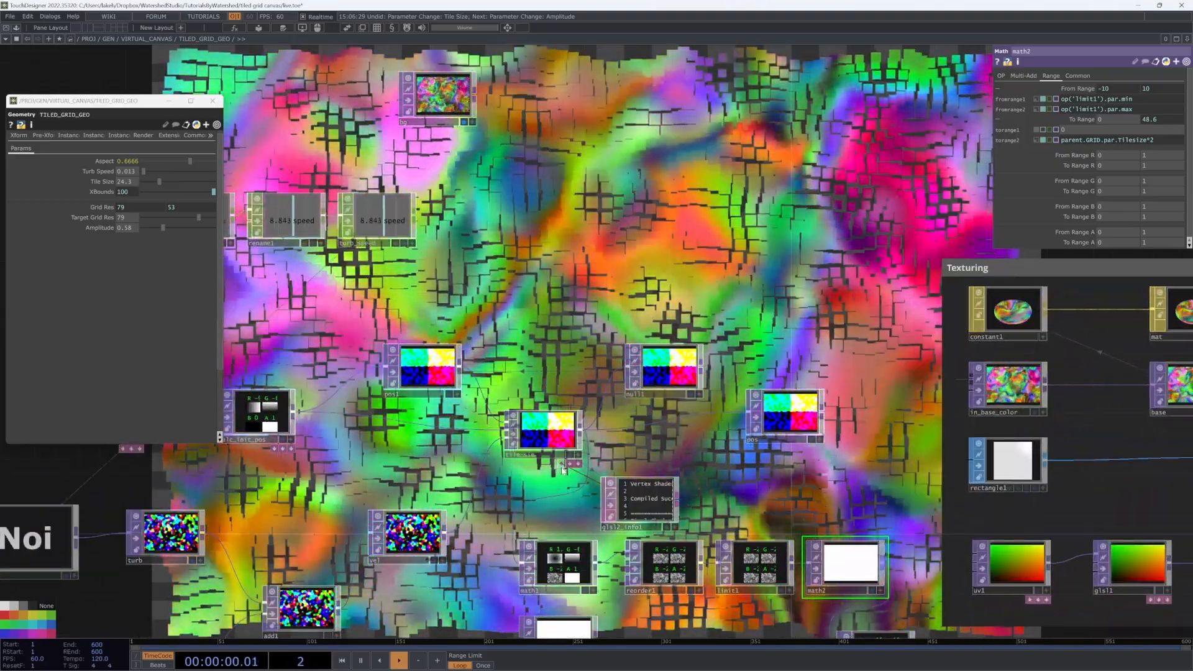
left_click(561, 463)
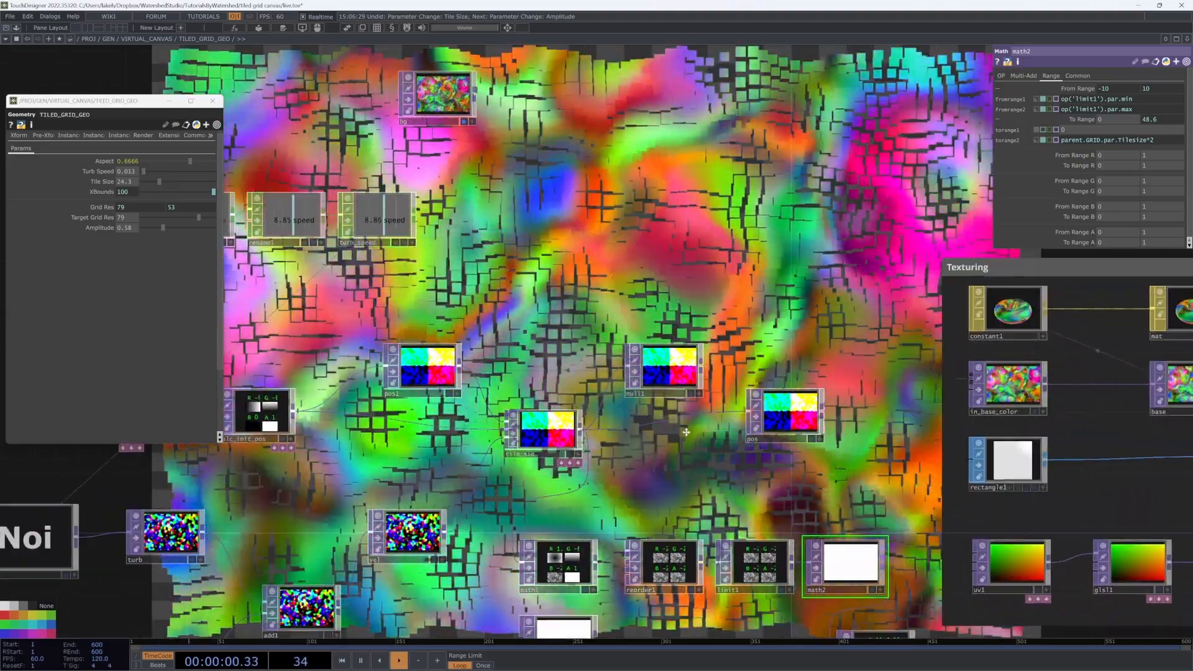
Step: Frame the whole network and move the pos node beneath mult1
key("h")
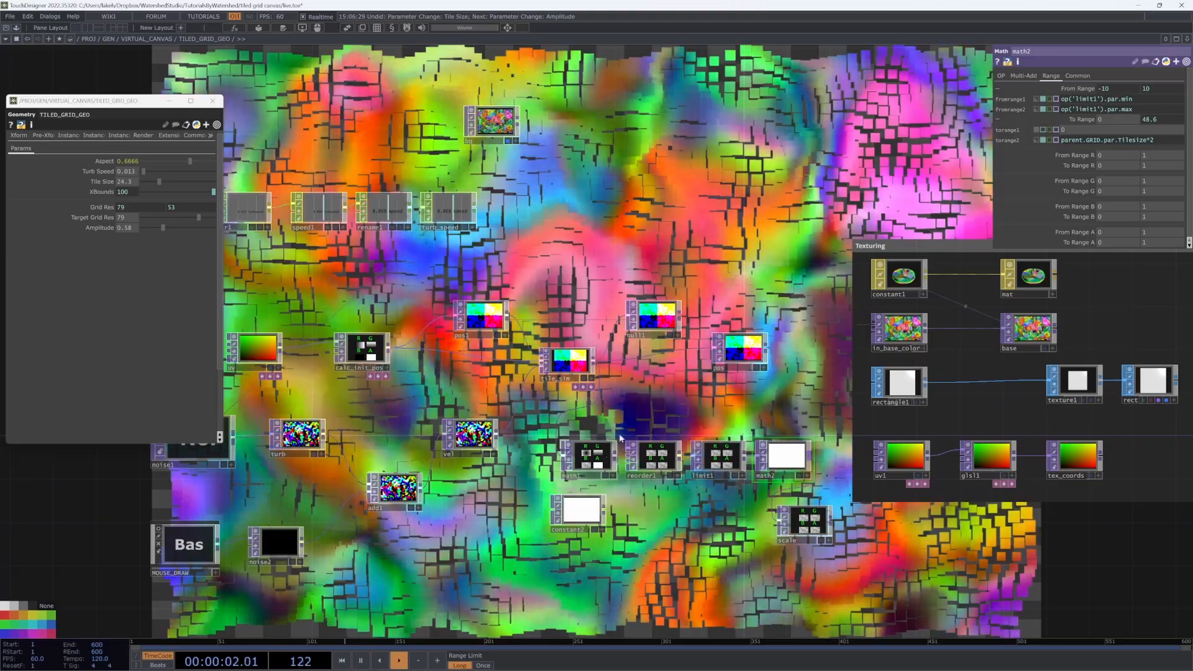
left_click_drag(620, 438, 739, 454)
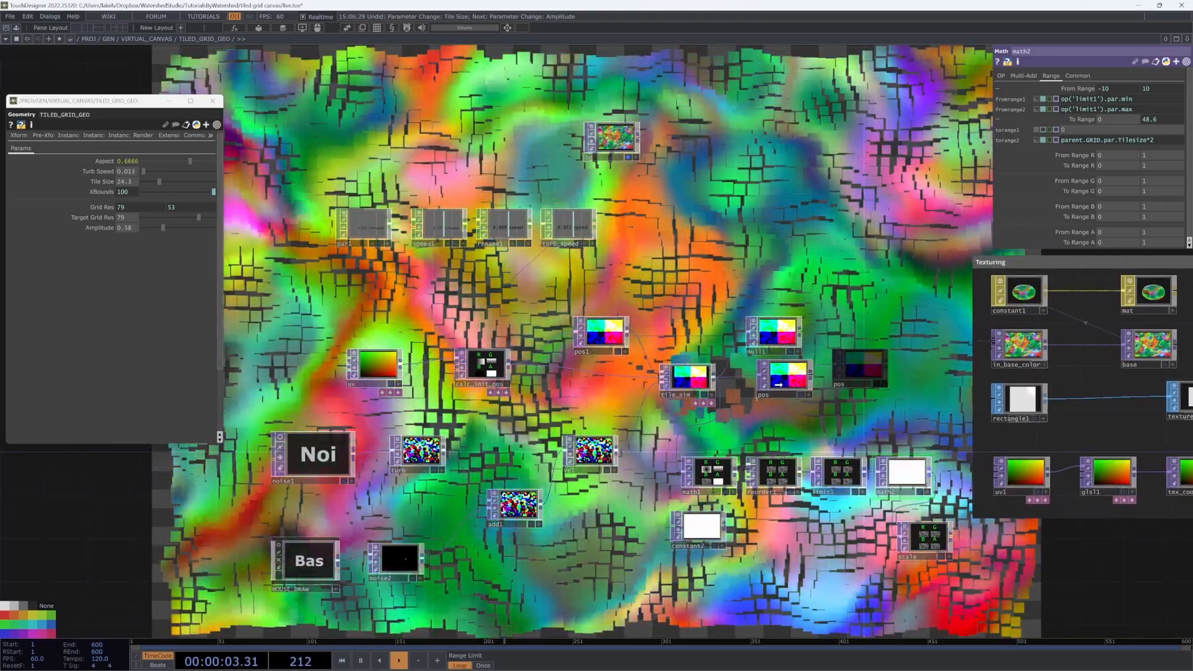
left_click_drag(862, 361, 775, 382)
left_click_drag(704, 300, 796, 394)
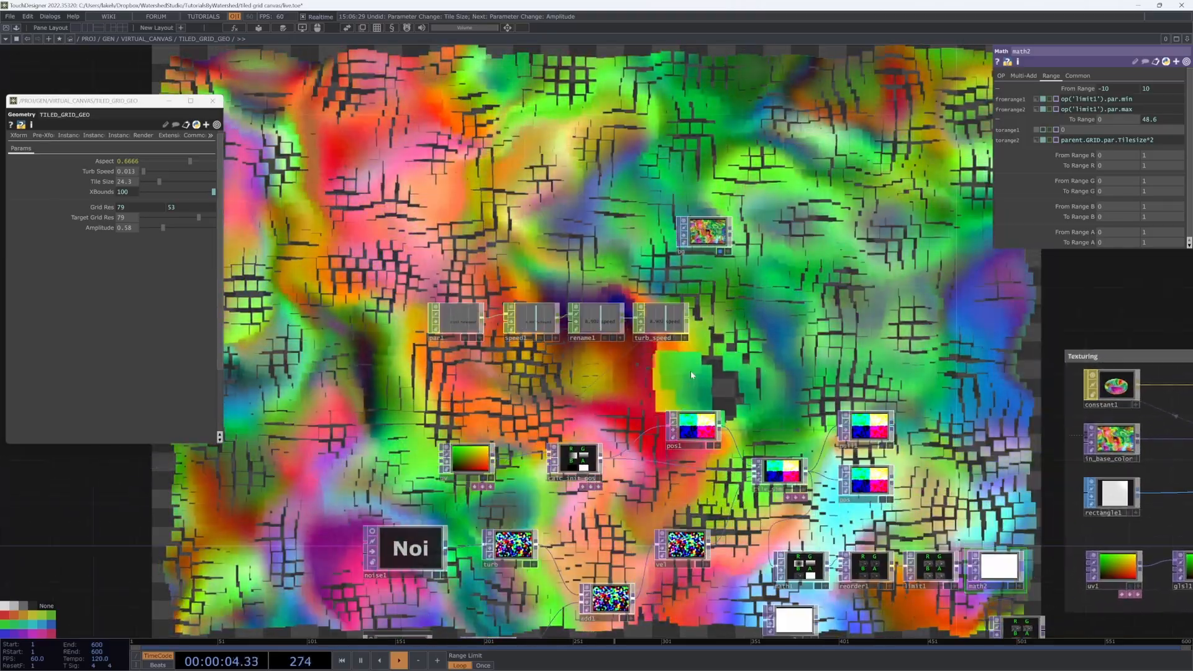
Step: Show turb_speed's parameters and narrow the Texturing box from its right edge
left_click(660, 319)
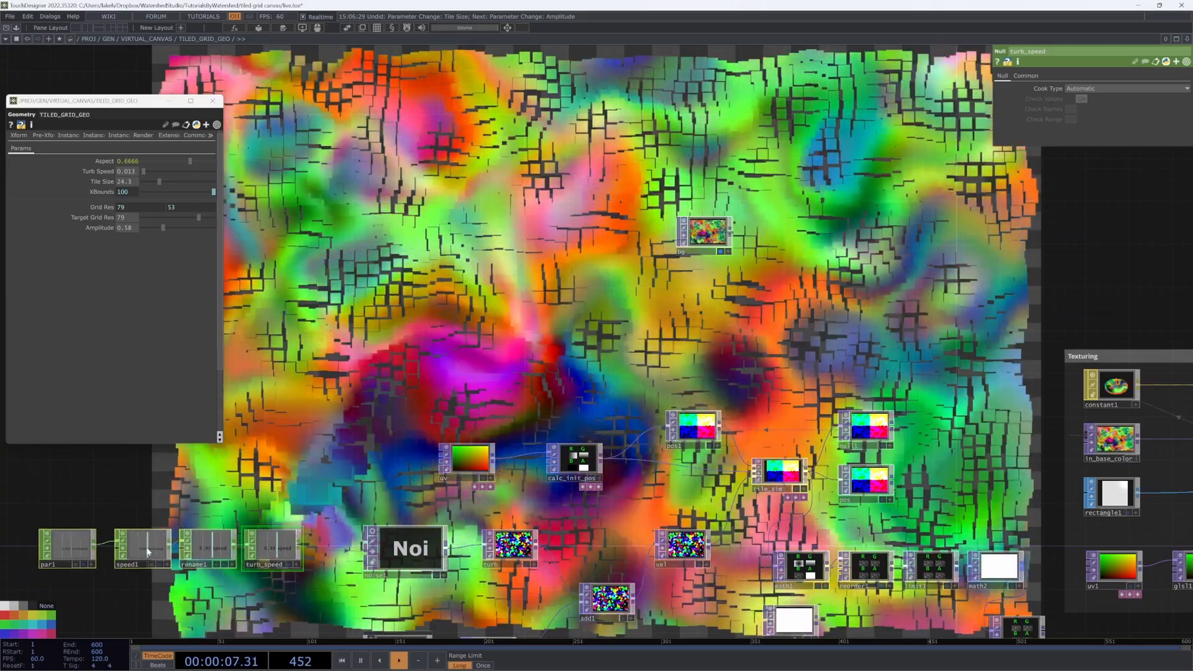
left_click_drag(361, 386, 499, 259)
scroll(499, 259, "down", 4)
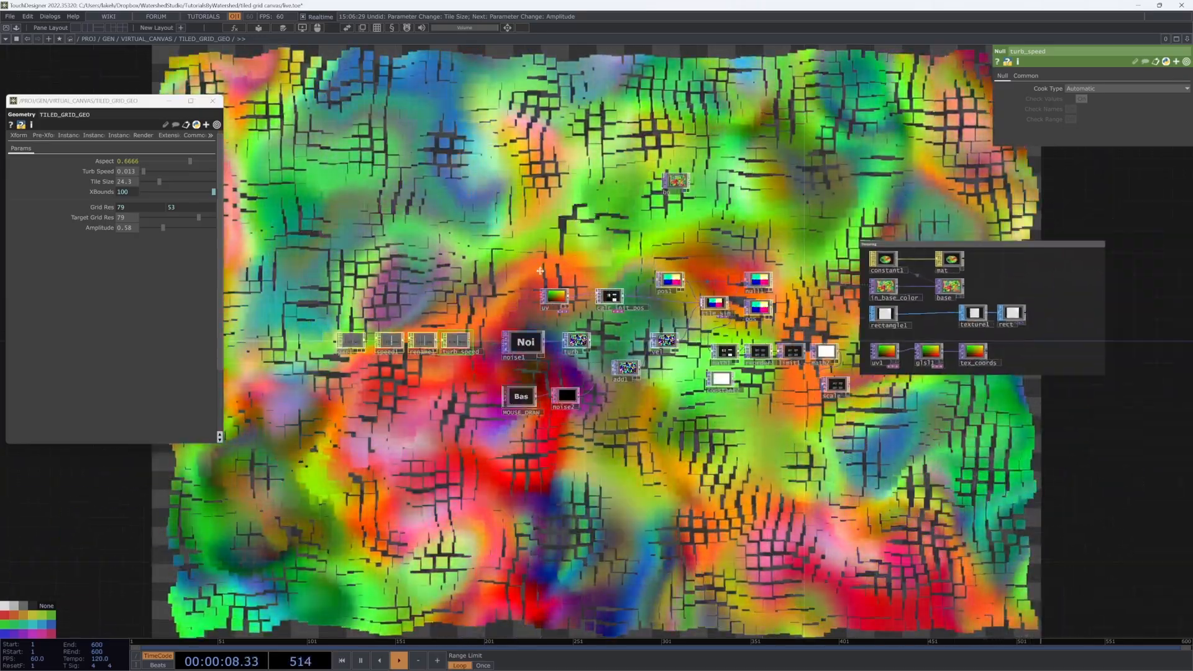
left_click_drag(757, 207, 664, 364)
scroll(831, 482, "up", 3)
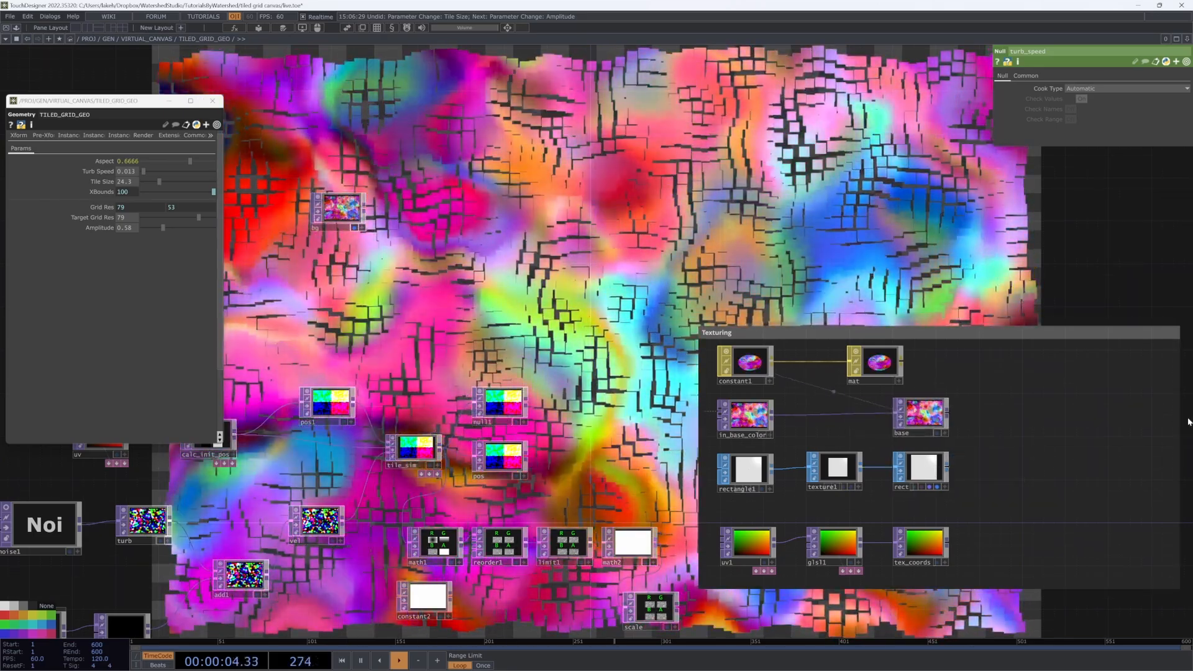
left_click_drag(1180, 418, 997, 428)
Step: Place scale beside math2 and move the math1–scale row with constant2 lower
left_click_drag(559, 491, 785, 380)
left_click_drag(873, 498, 917, 433)
right_click_drag(908, 497, 659, 432)
left_click_drag(665, 439, 654, 568)
left_click_drag(709, 470, 711, 414)
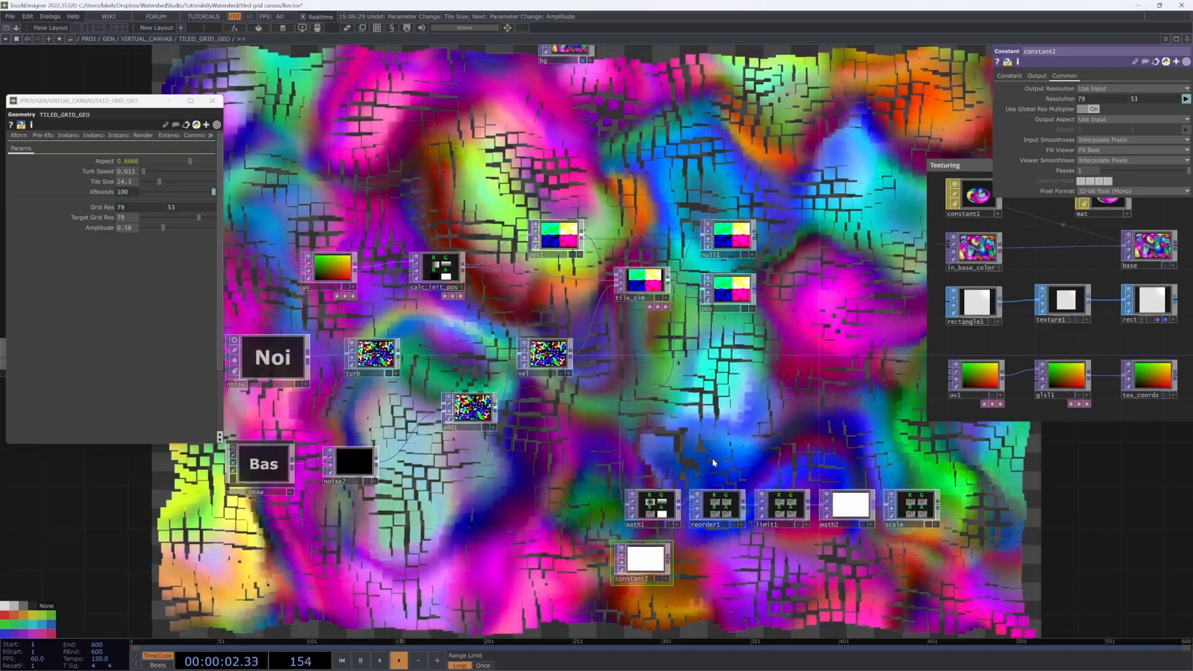
Step: Delete constant2 and add a select1 node beside math1 pointing at the pos texture
key("Delete")
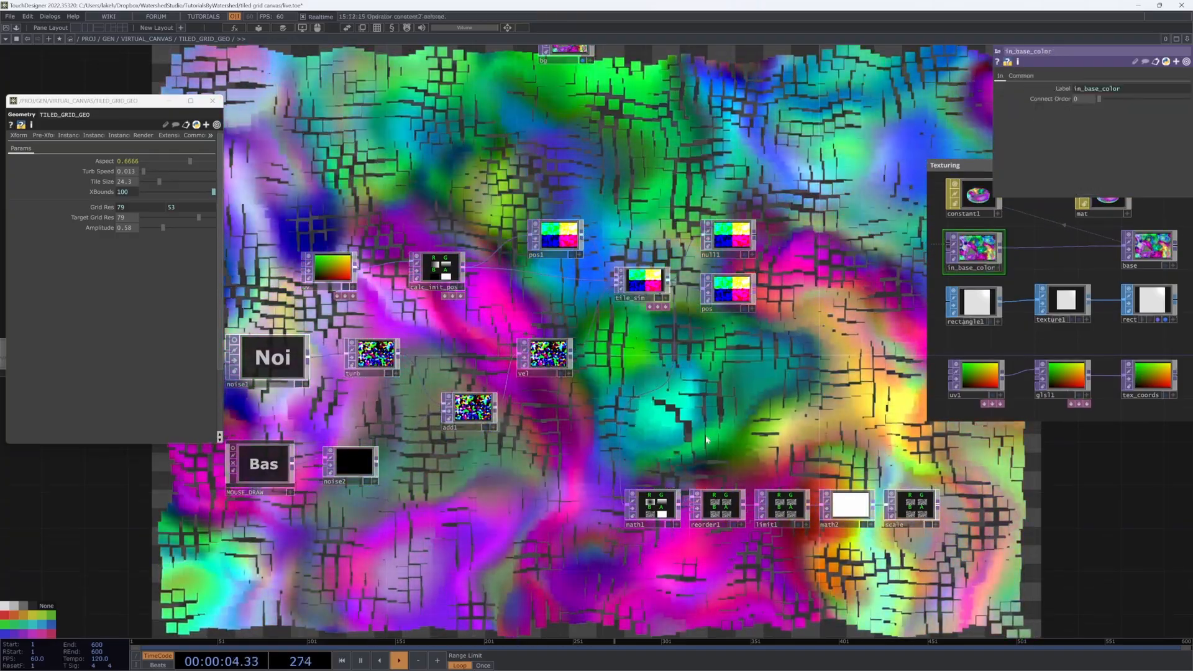
key("Tab")
type("d")
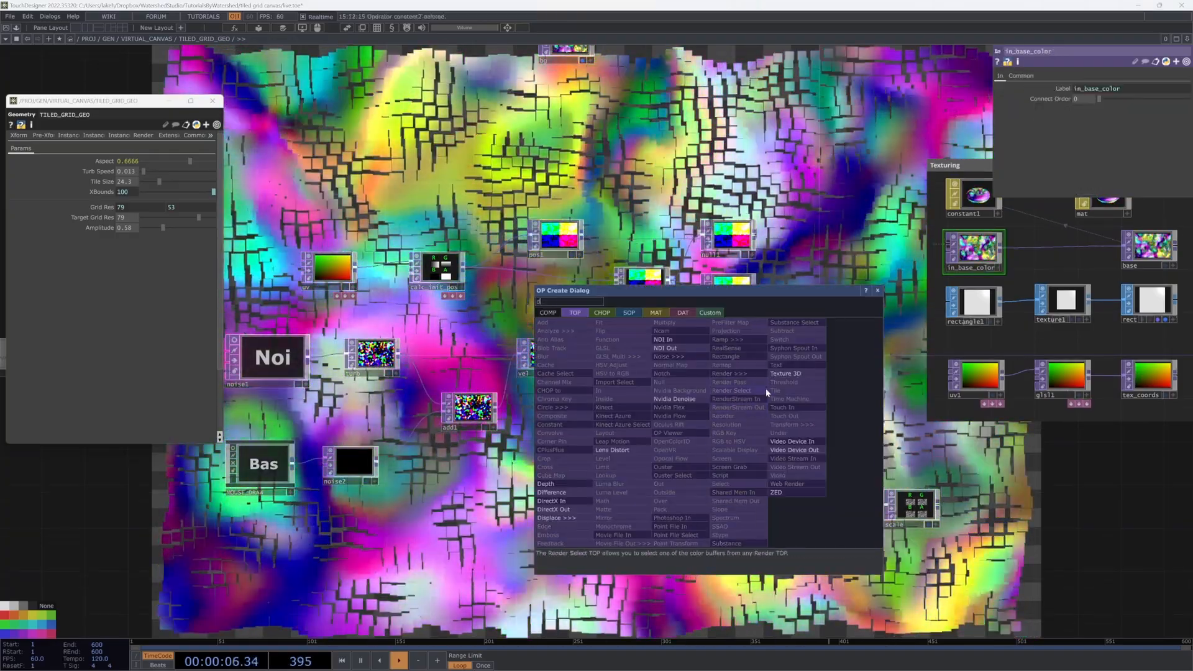
key("Escape")
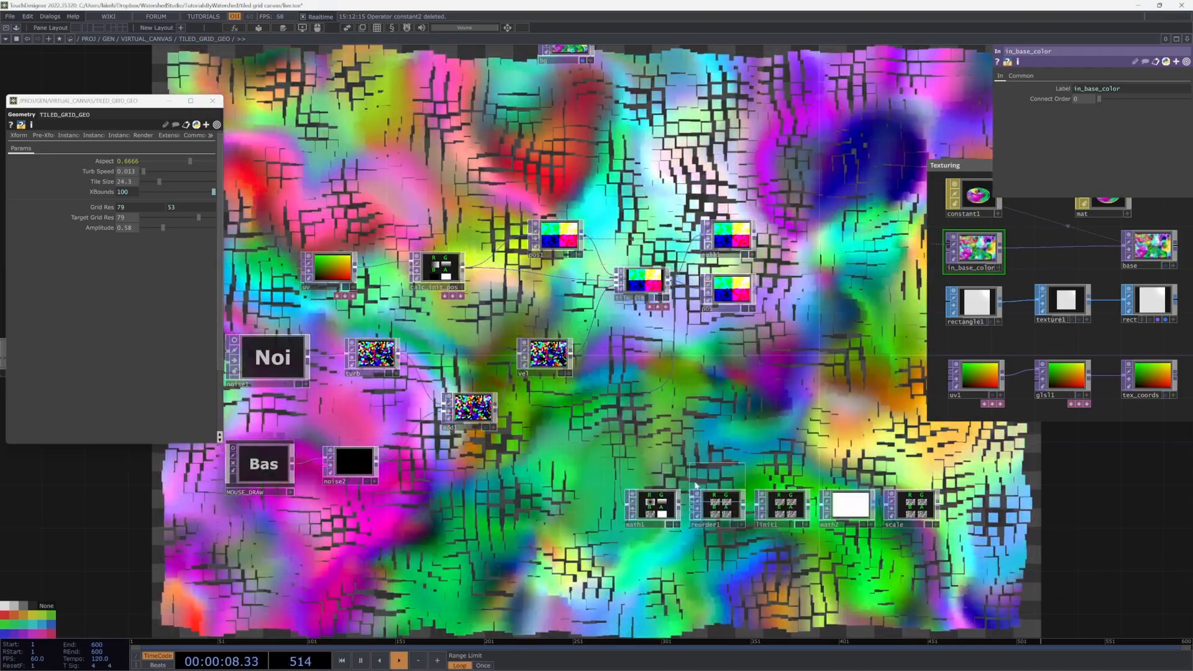
left_click(554, 511)
left_click_drag(726, 297, 582, 515)
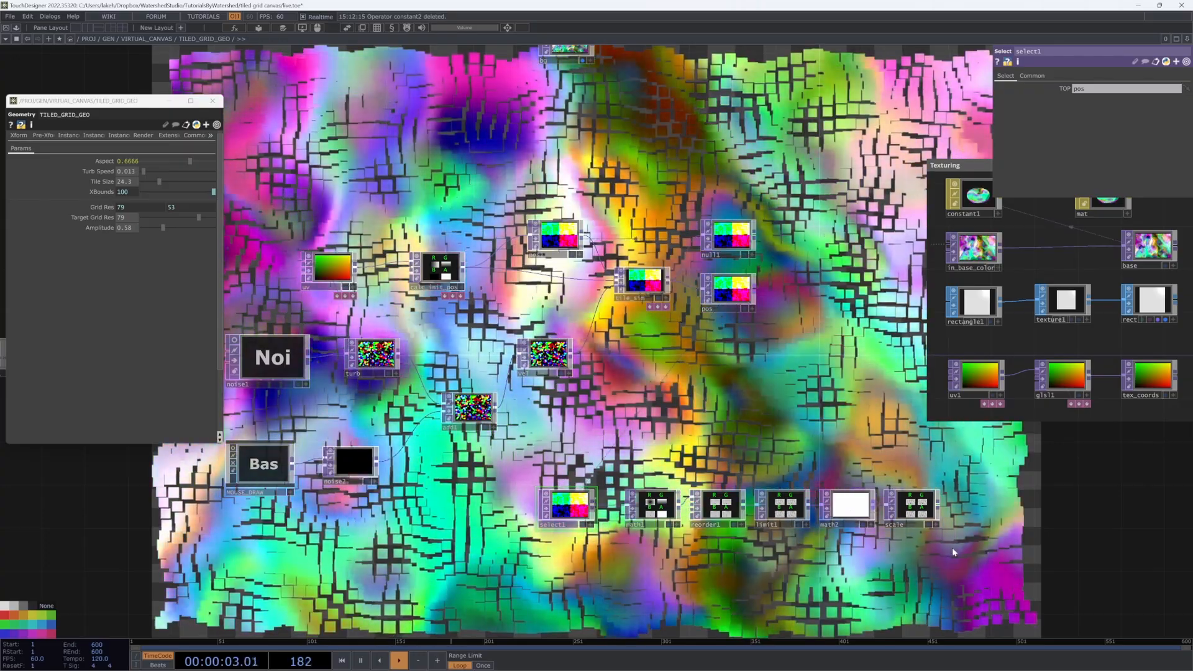
Step: Enclose select1 through scale in an annotation titled Scale
key("shift+a")
mouse_move(958, 549)
left_mouse_down("shift")
mouse_move(931, 528)
mouse_move(519, 463)
left_mouse_up("shift")
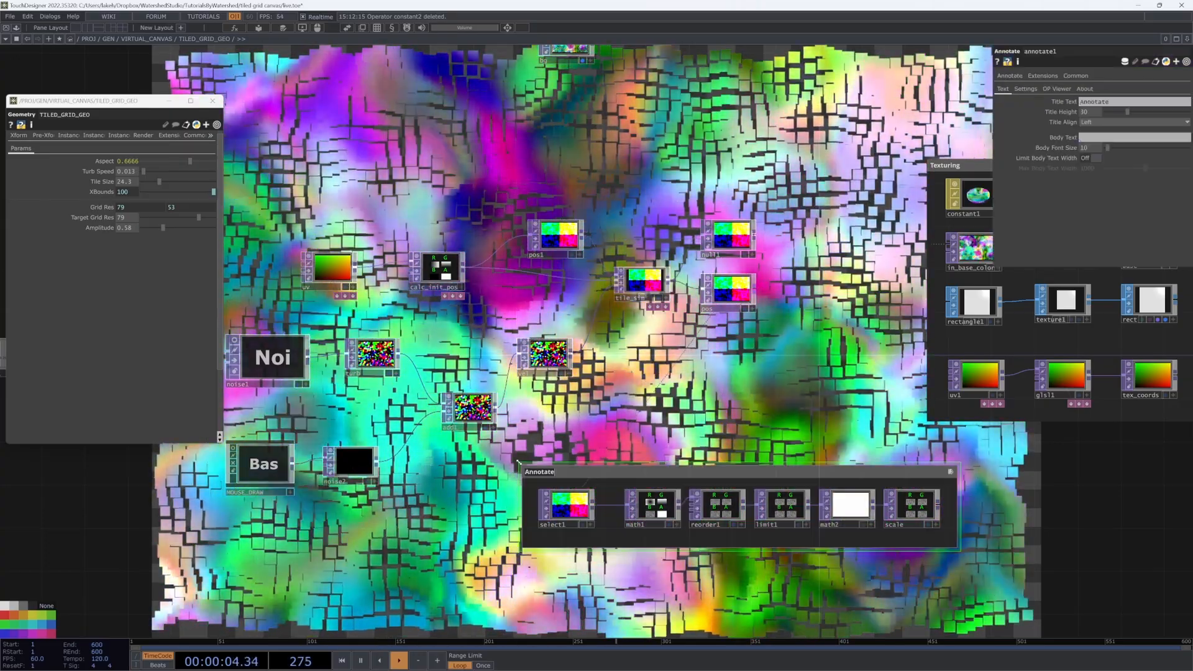
type("S")
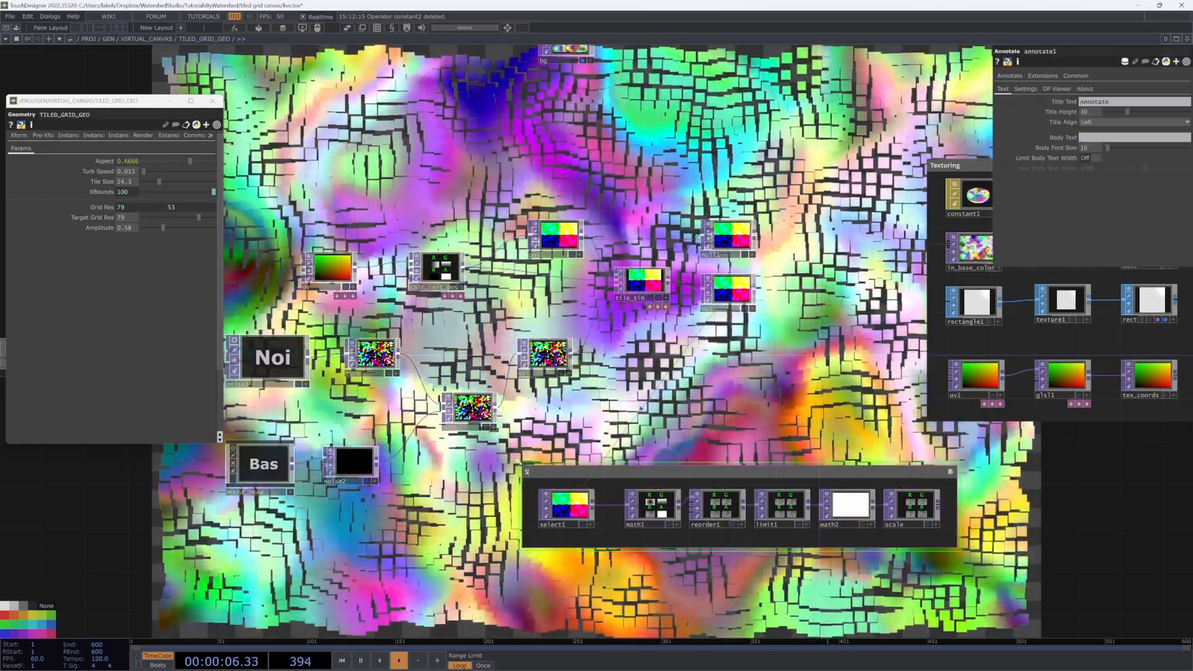
type("cale")
key("Tab")
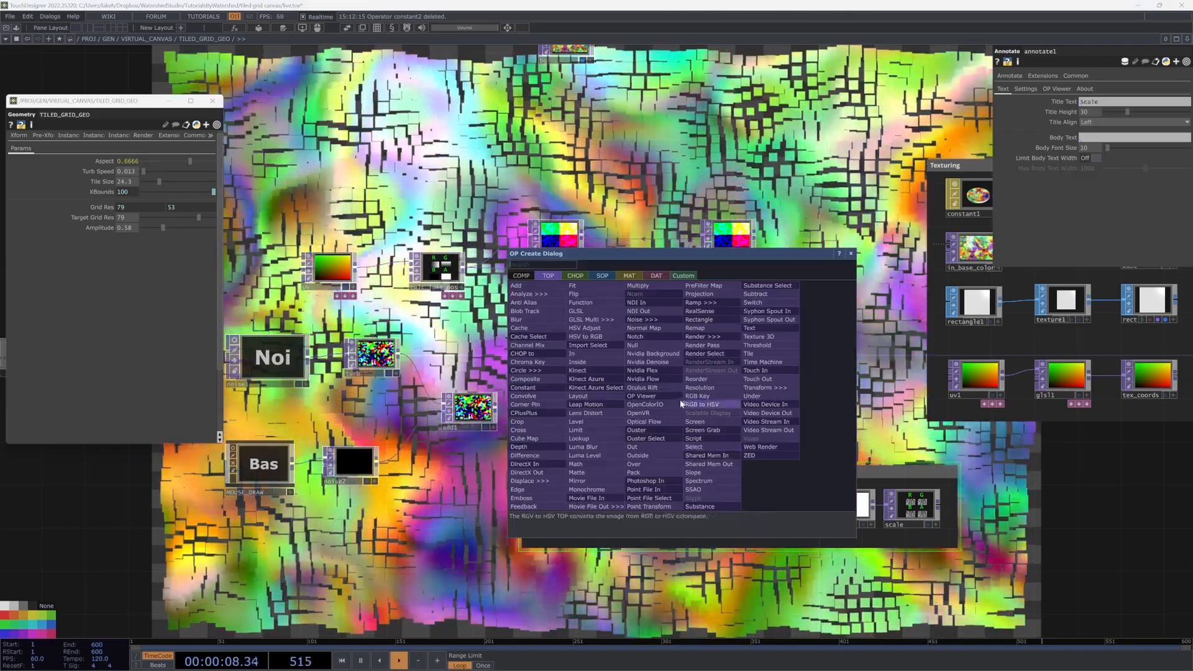
left_click(851, 253)
left_click_drag(234, 405, 752, 437)
scroll(751, 437, "down", 3)
left_click(681, 404)
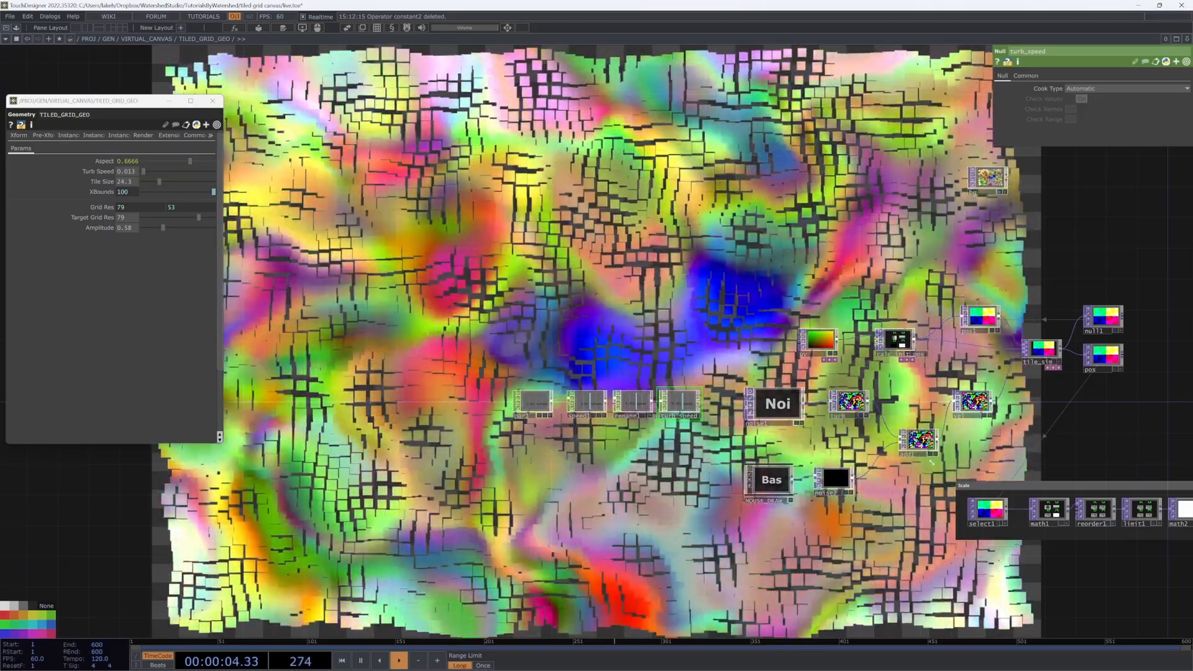
Step: Enclose the turbulence nodes in an annotation titled Turb
right_click(910, 507)
left_click(903, 509)
left_click_drag(901, 509, 830, 525)
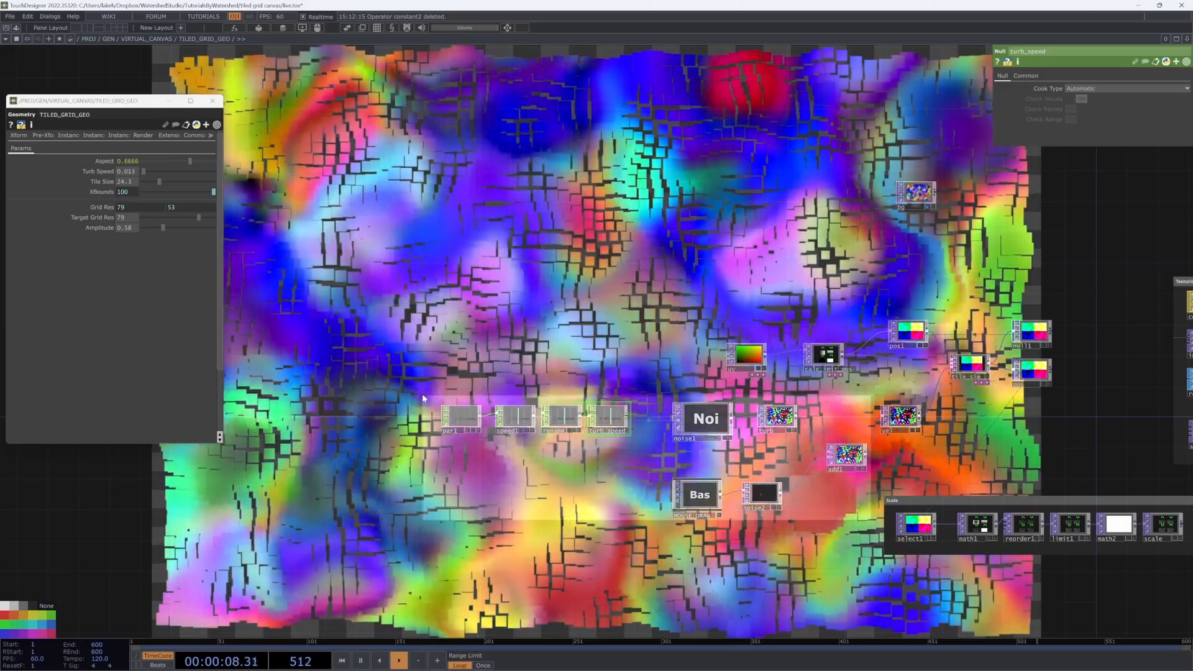
left_click_drag(423, 398, 433, 390)
type("Tur")
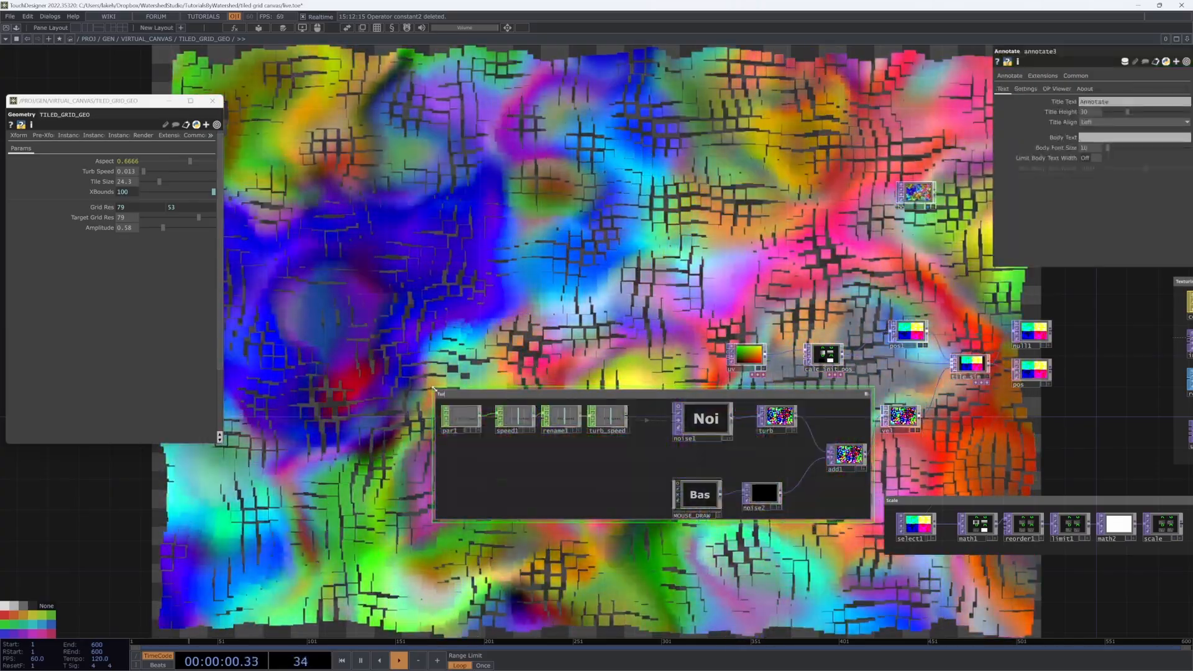
type("b")
left_click(407, 333)
Step: Raise pos1 and tile_sim, and add select2 below vel pointing at add1
left_click_drag(803, 312, 586, 495)
scroll(626, 459, "up", 3)
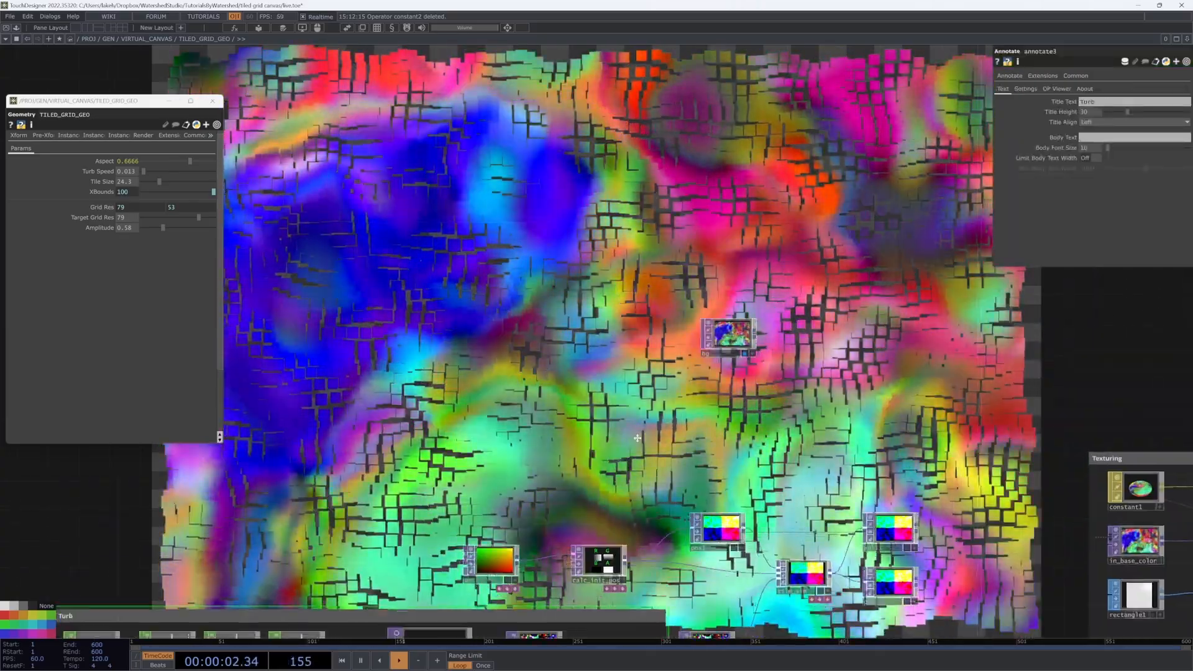
left_click_drag(626, 459, 660, 390)
left_click_drag(751, 465, 750, 432)
left_click_drag(836, 510, 837, 488)
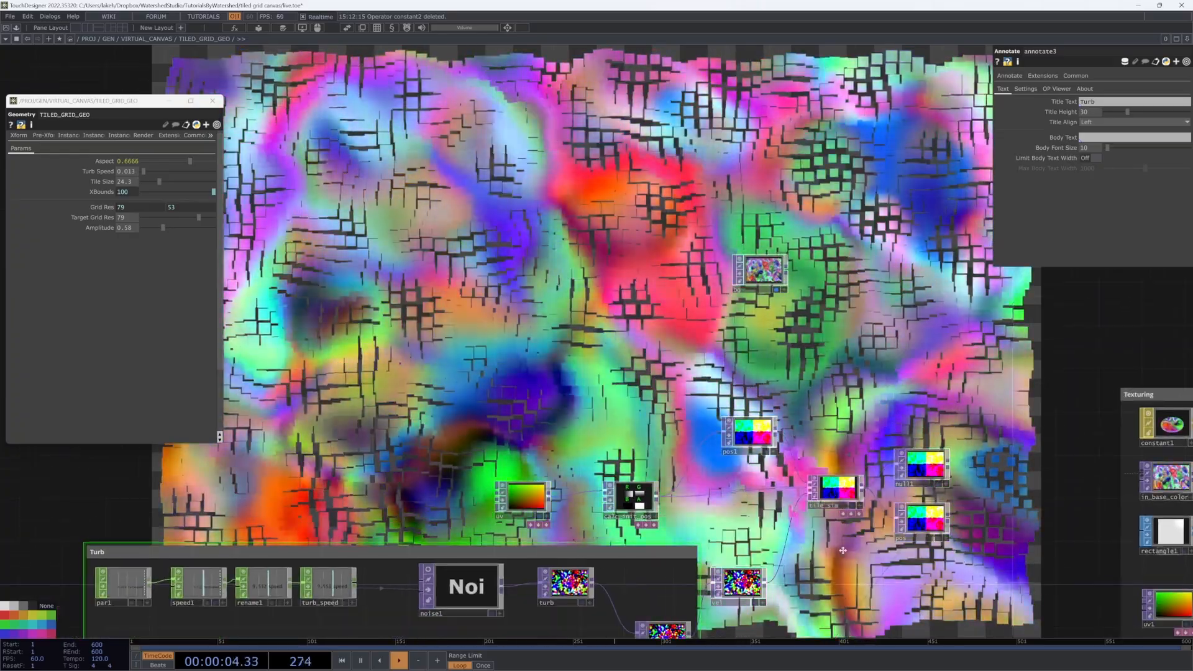
left_click_drag(836, 571, 861, 485)
key("Tab")
left_click(877, 568)
left_click(830, 552)
left_click_drag(693, 549, 687, 506)
Step: Align select2, vel, calc_init_pos, tile_sim, null1, pos and uv, then box them as Simulation
left_click_drag(769, 500, 791, 446)
left_click_drag(682, 505, 718, 427)
left_click_drag(520, 313, 510, 385)
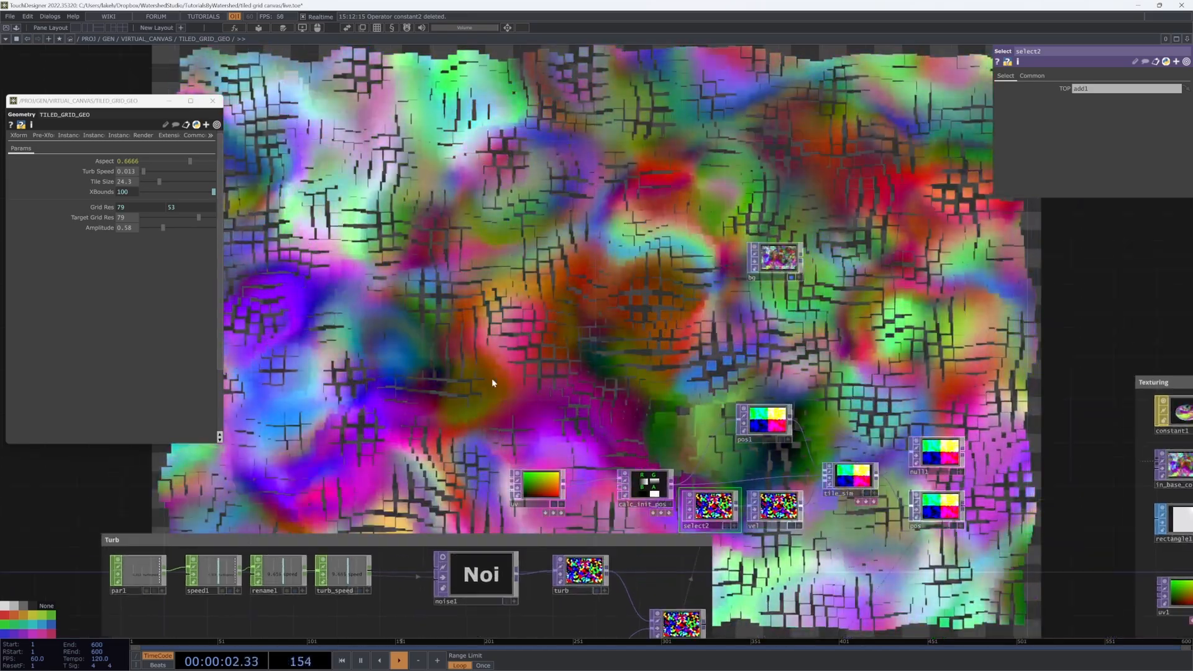
left_click_drag(646, 496, 646, 401)
left_click_drag(765, 361, 765, 328)
left_click_drag(849, 415, 850, 393)
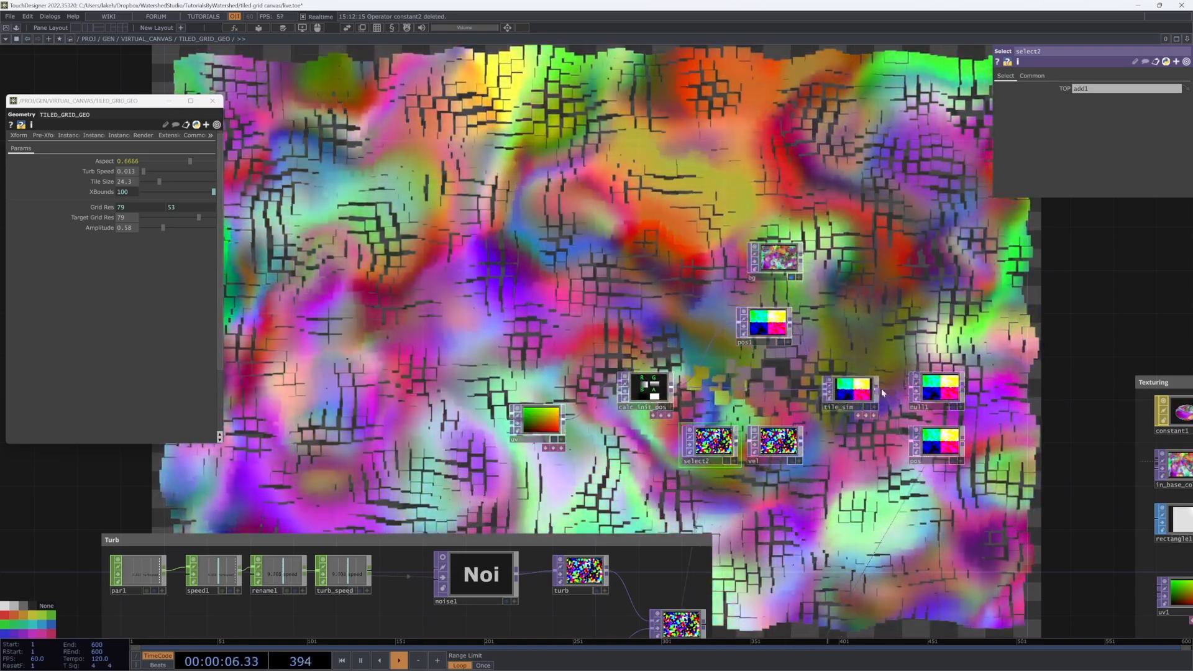
left_click_drag(937, 391, 947, 359)
left_click_drag(936, 444, 947, 422)
left_click(945, 361)
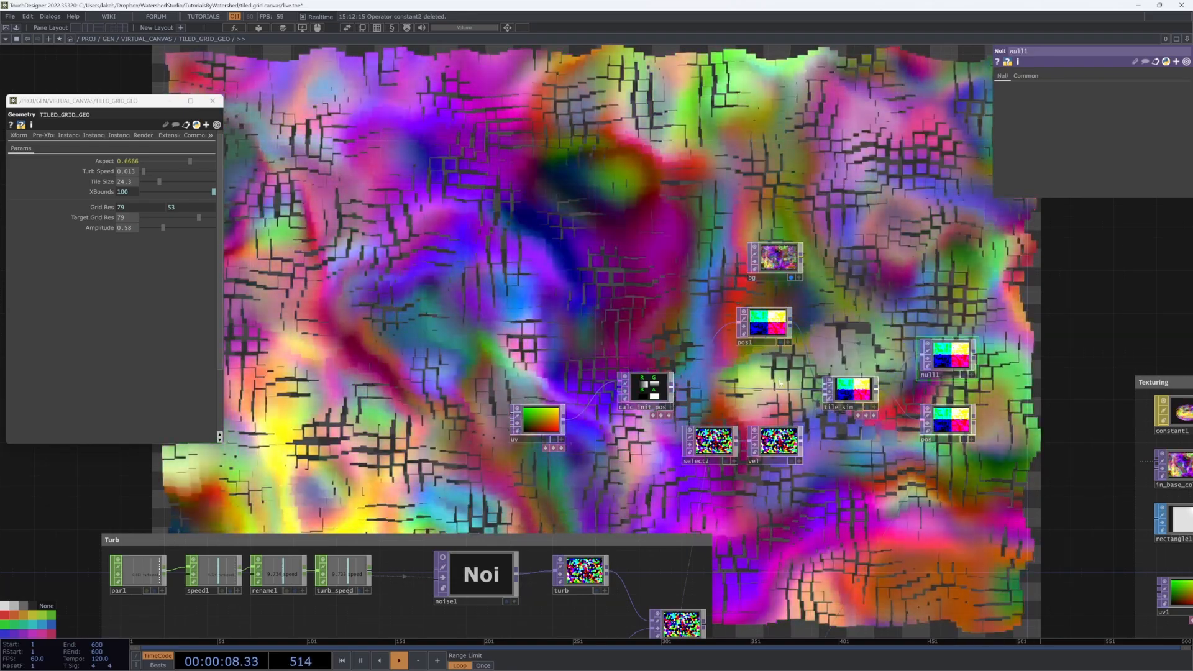
left_click_drag(539, 422, 562, 390)
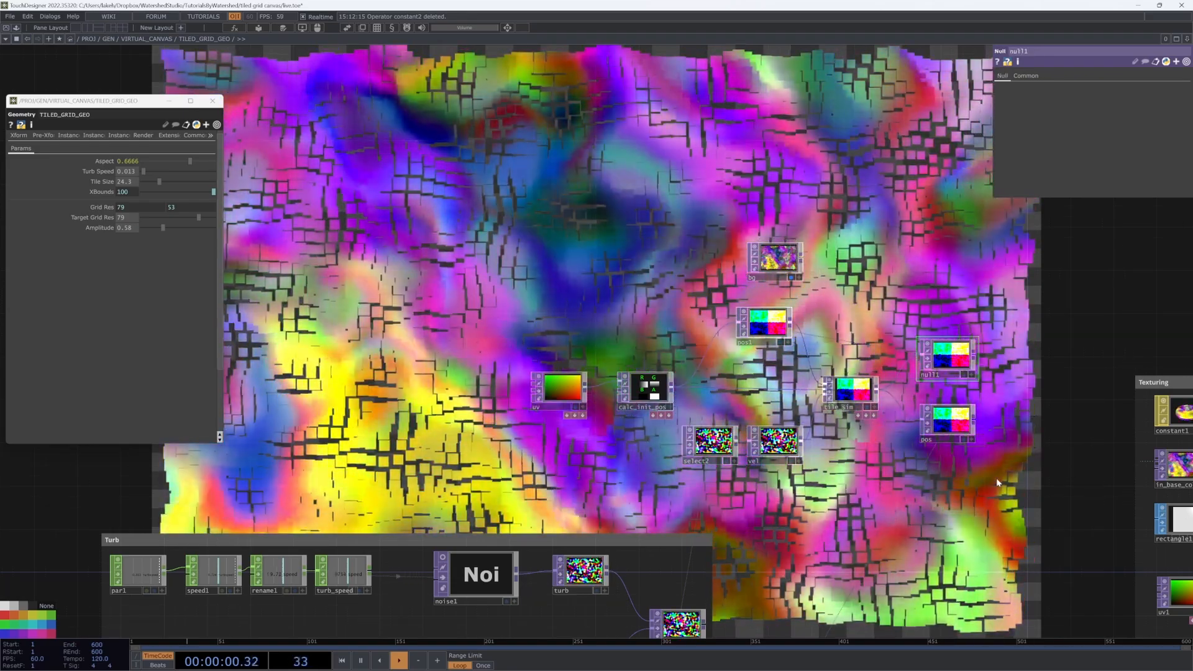
left_click_drag(997, 478, 510, 292)
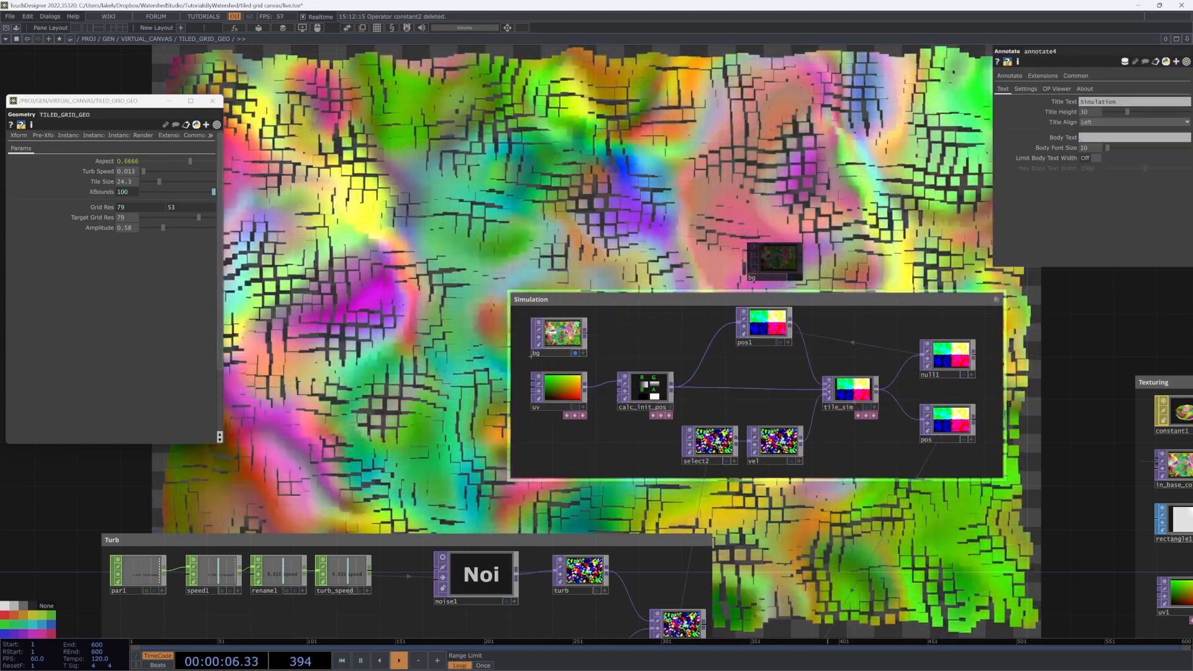
Step: Move the Simulation and Scale groups beside the Turb group, then go up to VIRTUAL_CANVAS
scroll(622, 342, "down", 5)
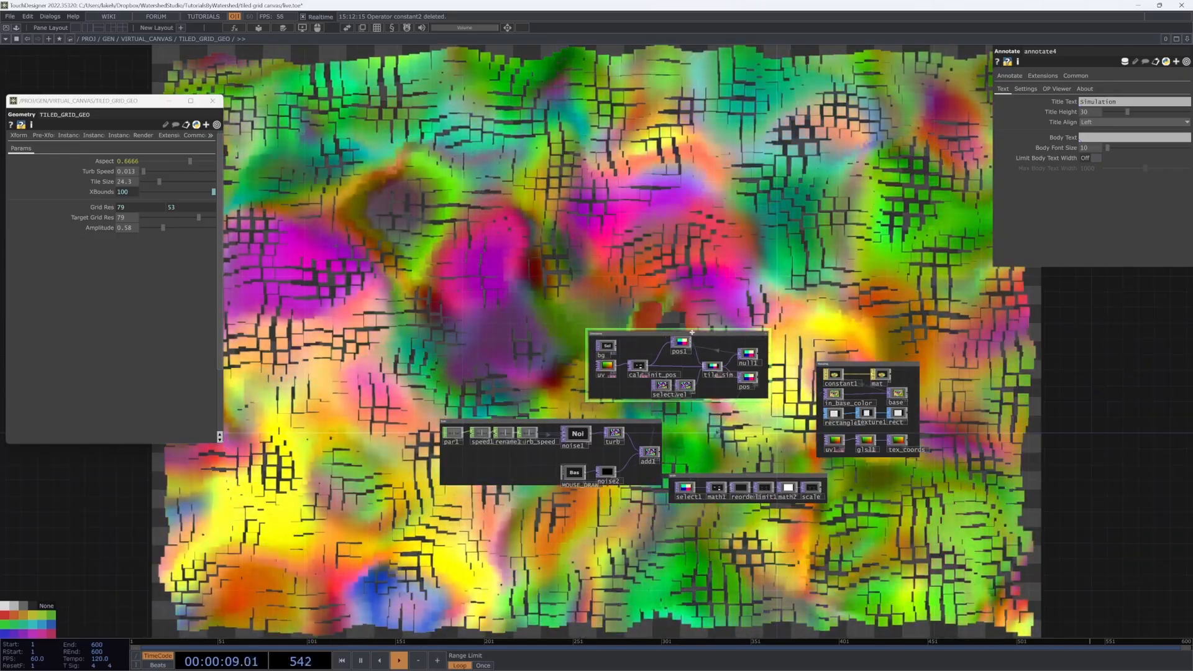
left_click_drag(692, 333, 568, 357)
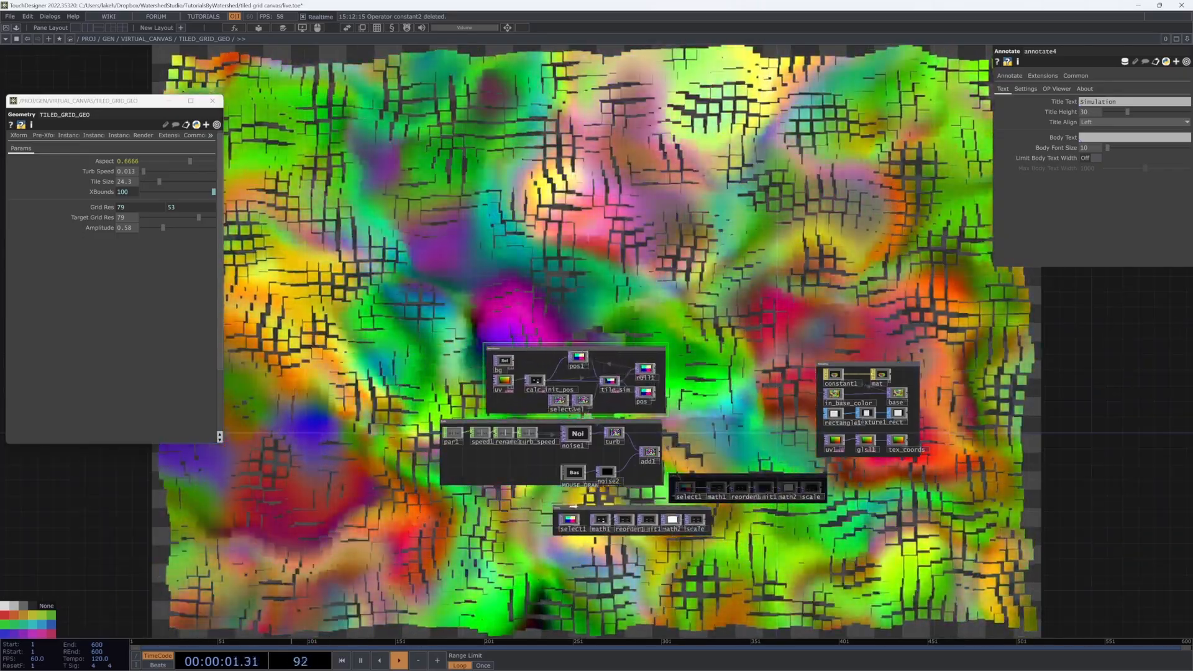
left_click_drag(572, 505, 526, 496)
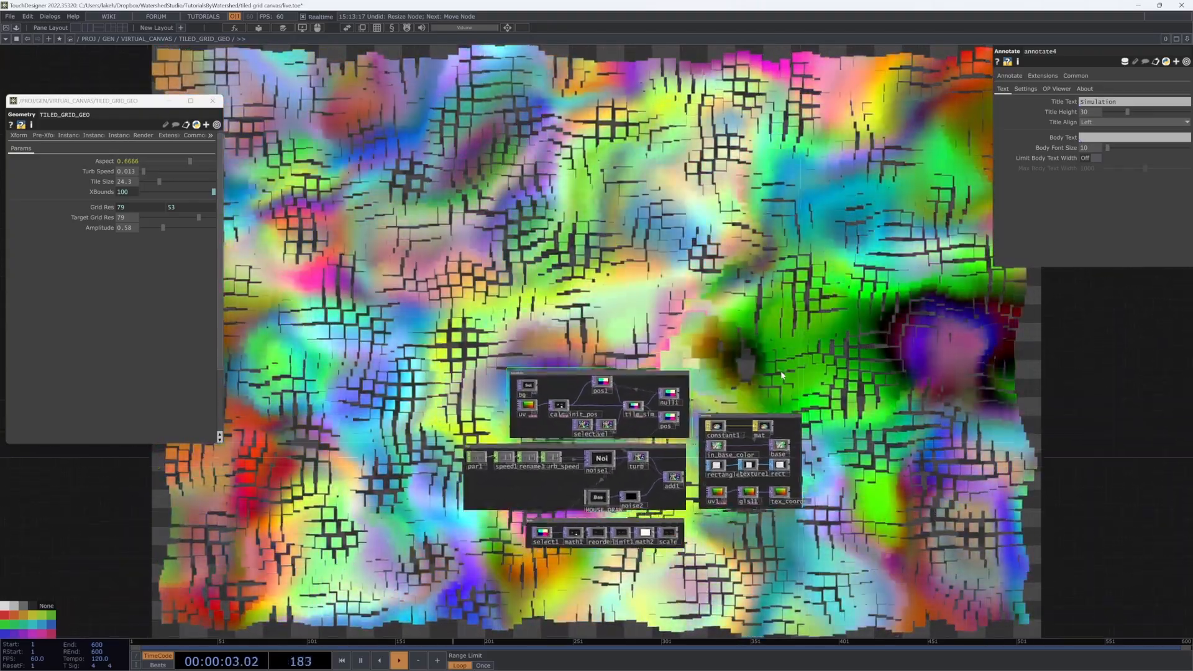
left_click_drag(780, 372, 738, 390)
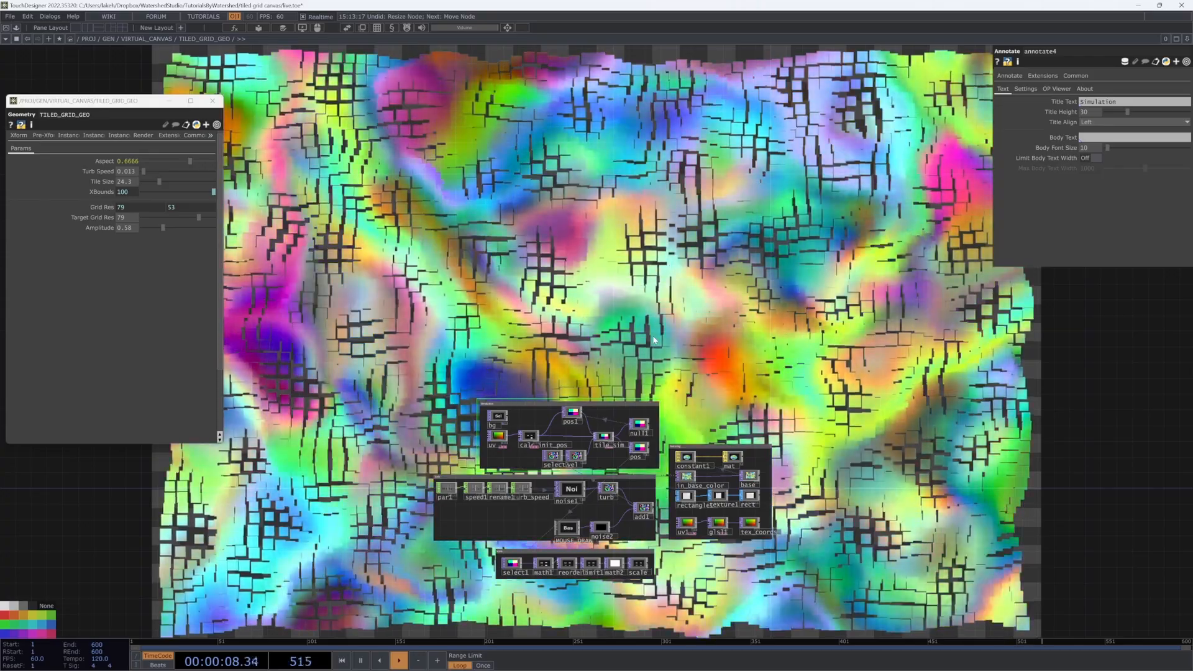
key("u")
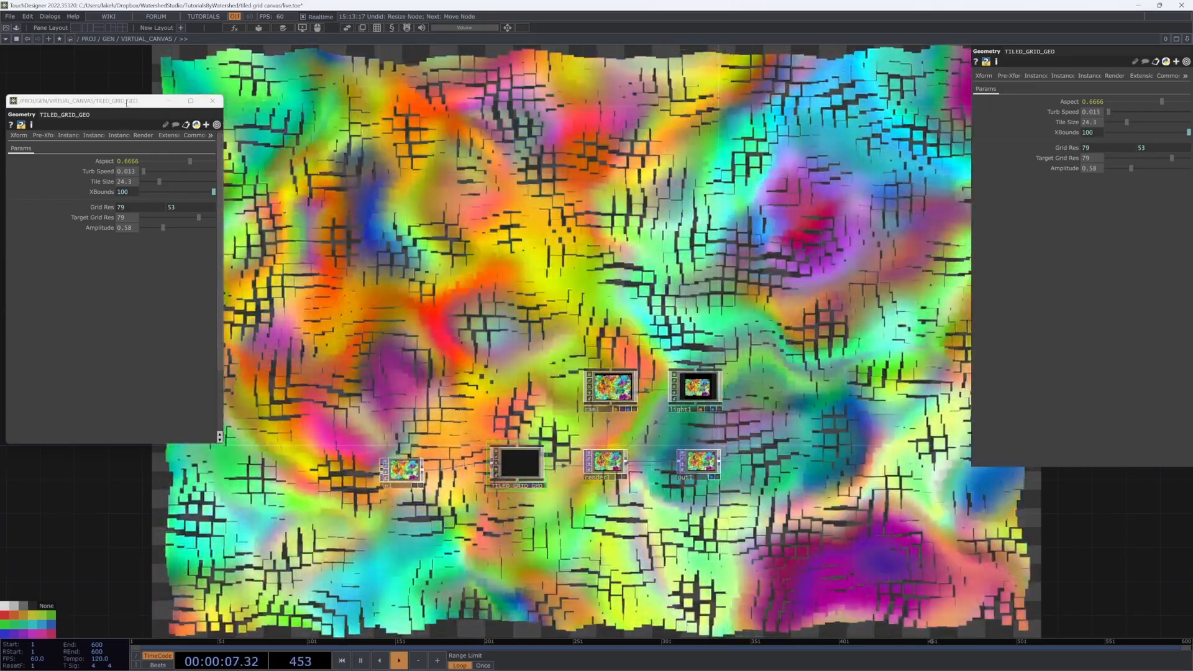
left_click_drag(126, 102, 131, 104)
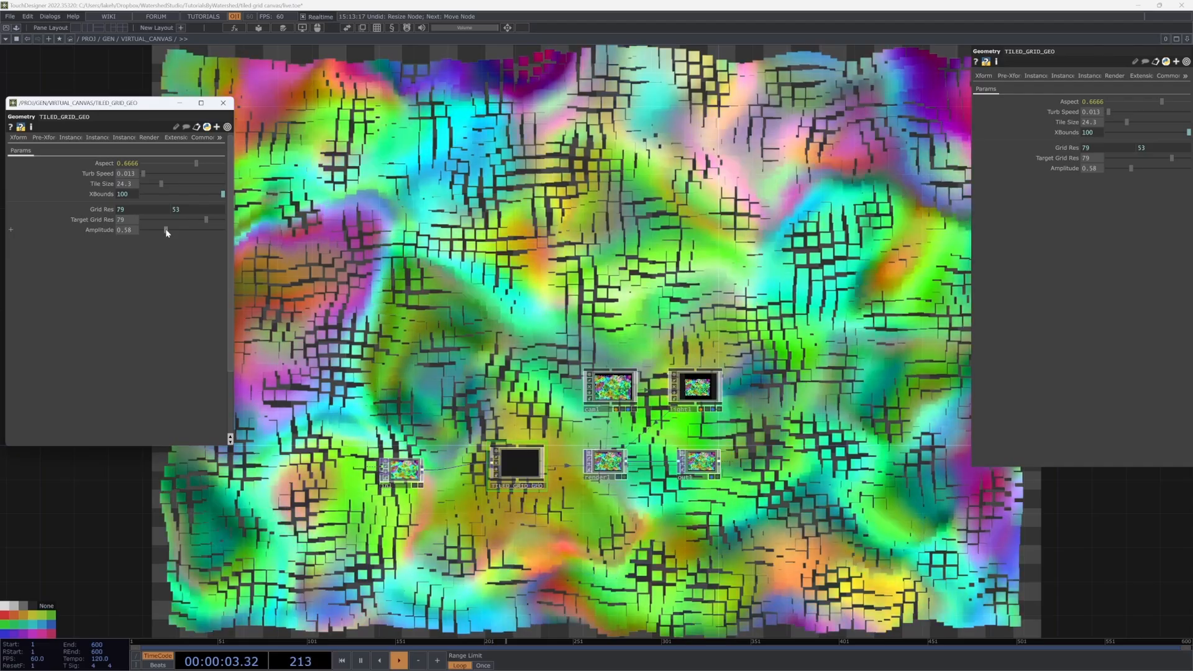
Step: Drag TILED_GRID_GEO's Amplitude down to 0.07 and recentre the network view
left_click_drag(165, 229, 144, 230)
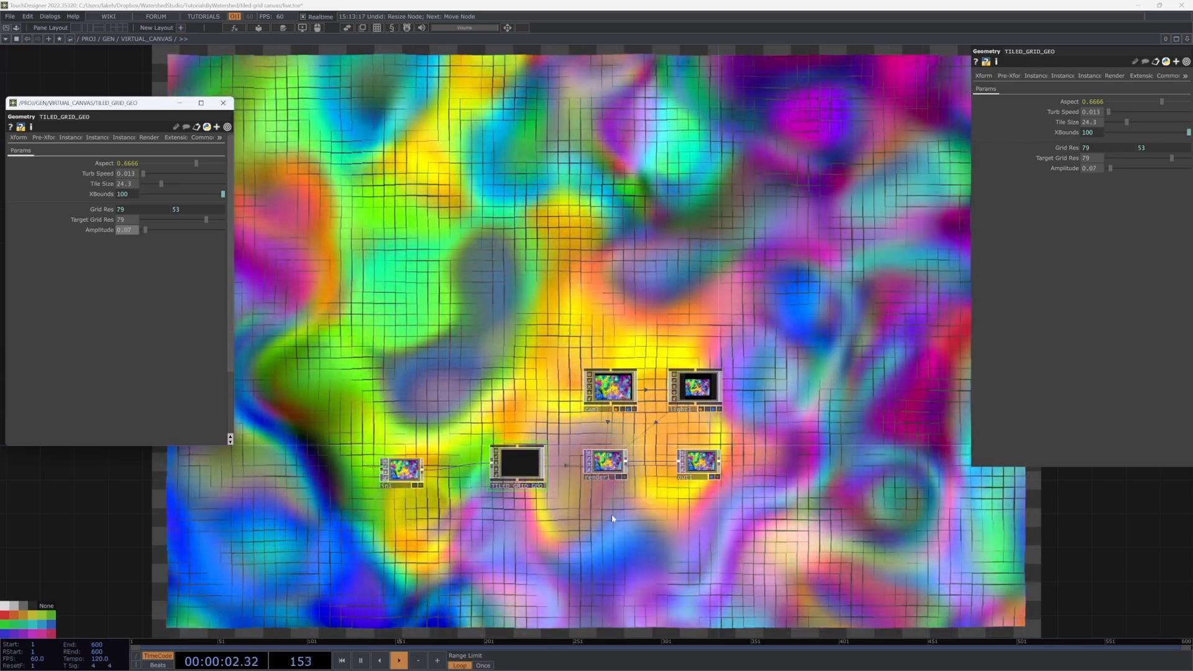
left_click_drag(612, 519, 728, 355)
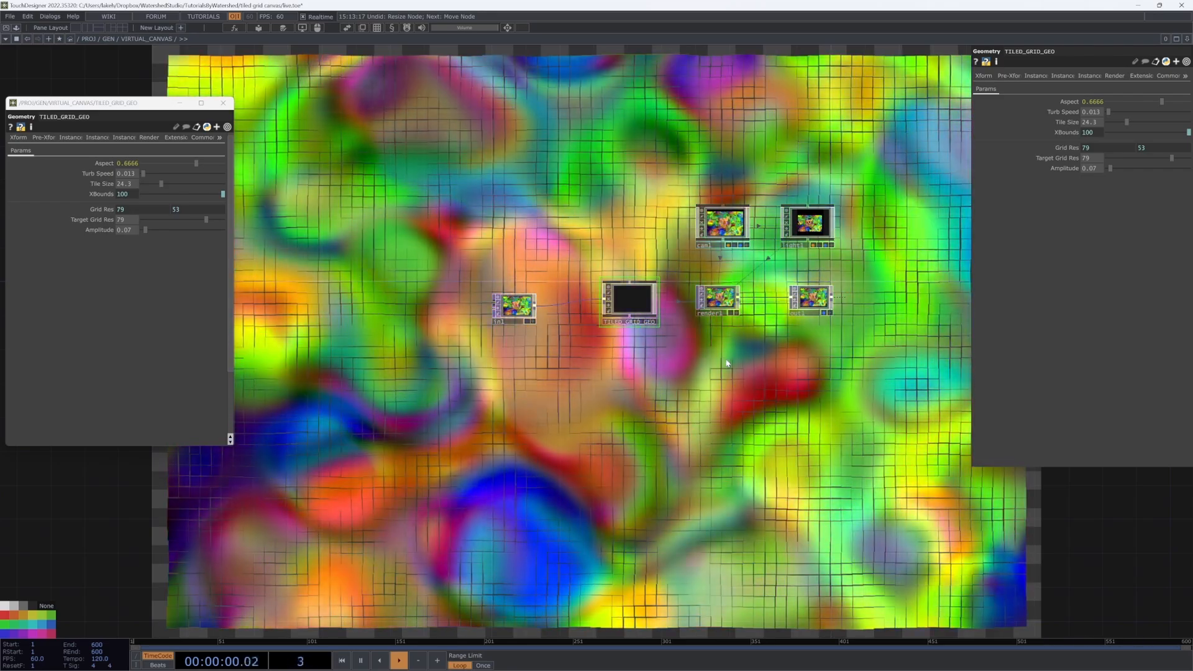
left_click_drag(727, 363, 692, 427)
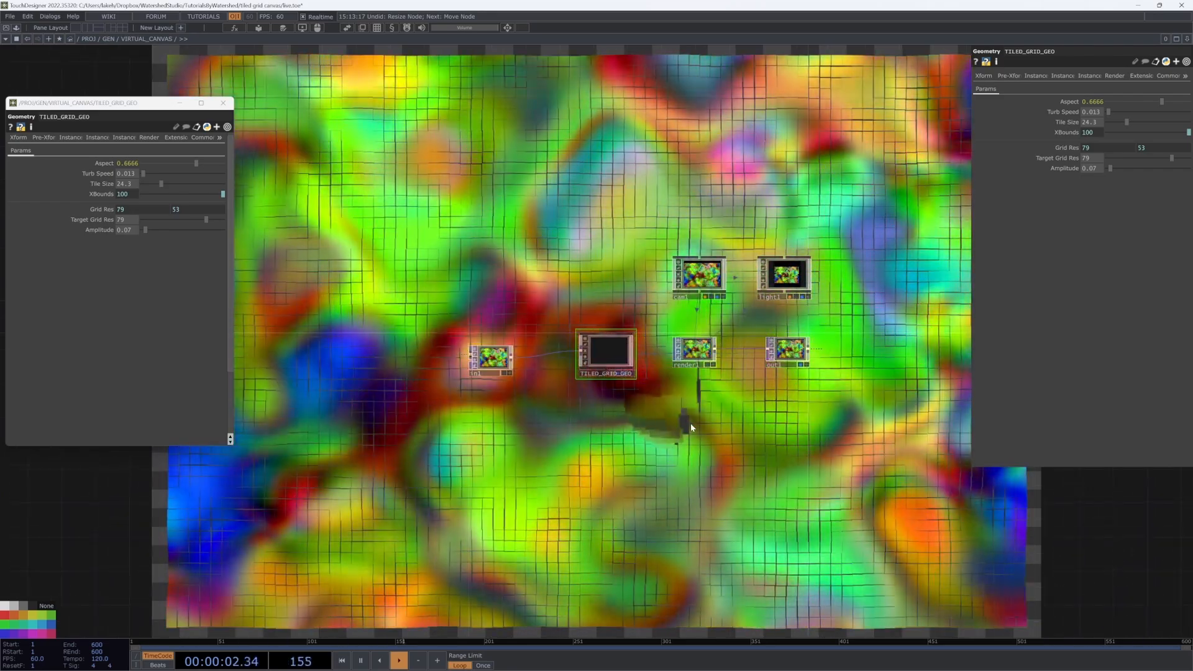
Step: Add a coloured noise1 TOP with a null1 wired after it
key("Tab")
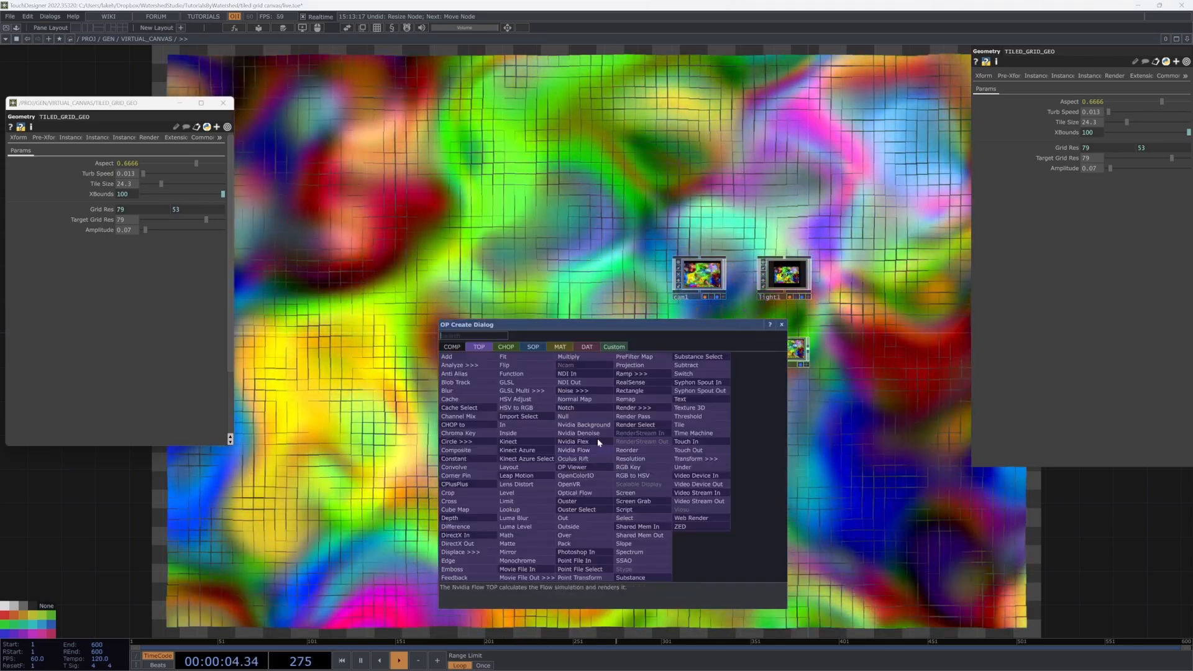
left_click(569, 397)
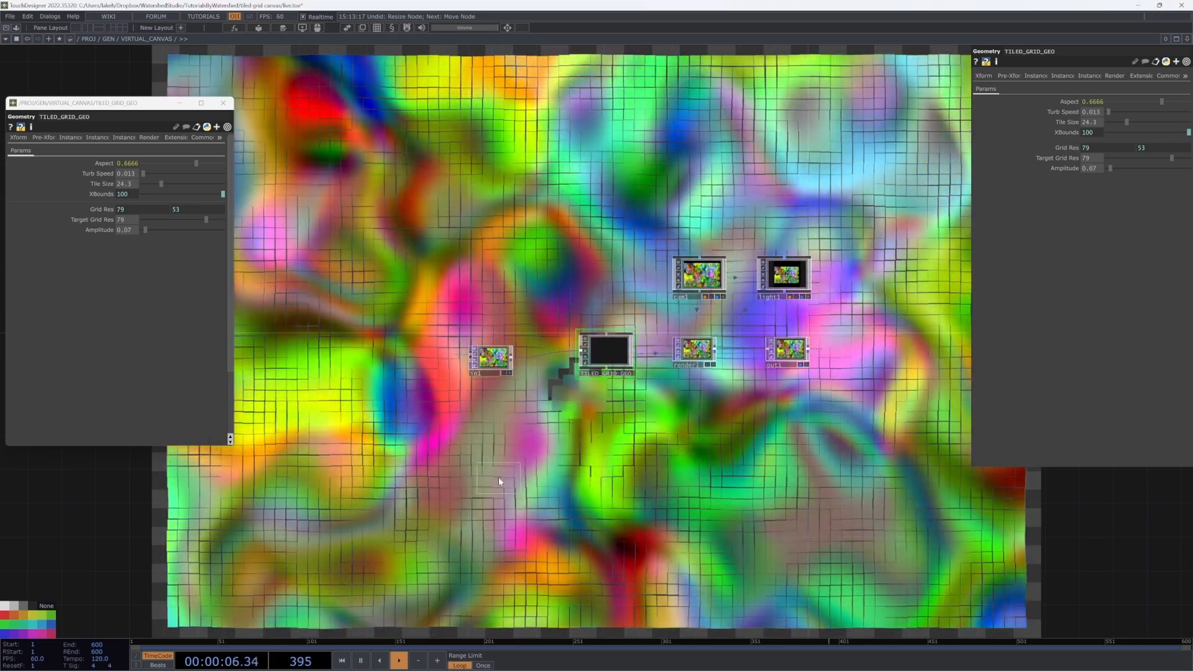
left_click(492, 477)
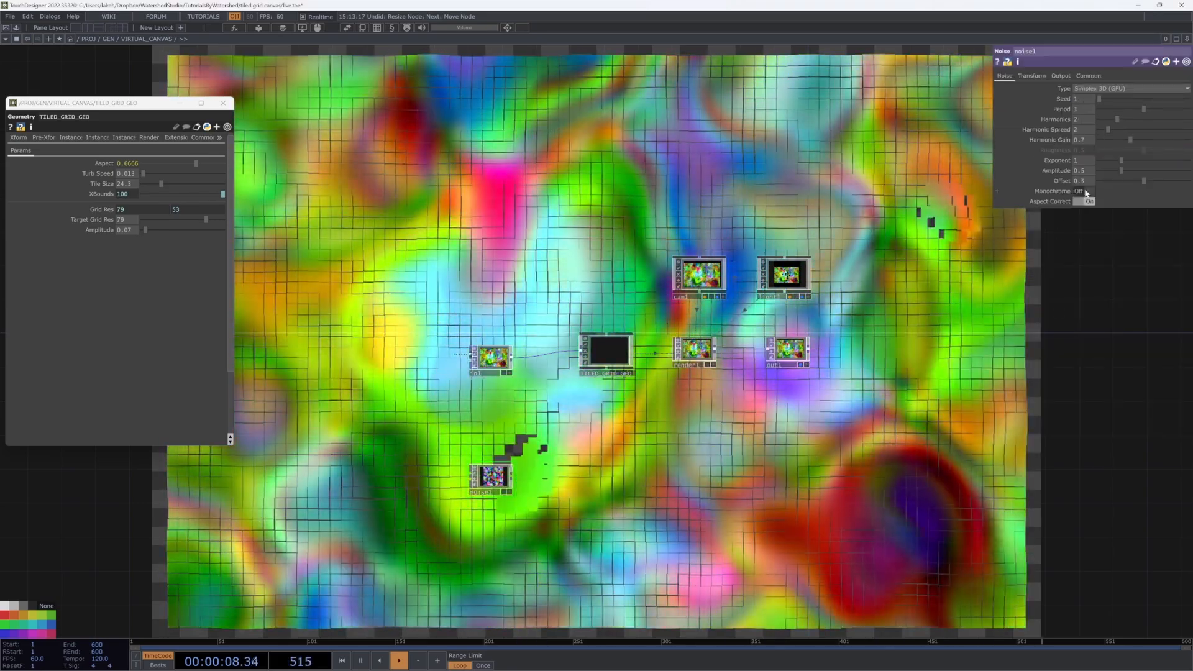
left_click(1084, 191)
scroll(530, 477, "up", 5)
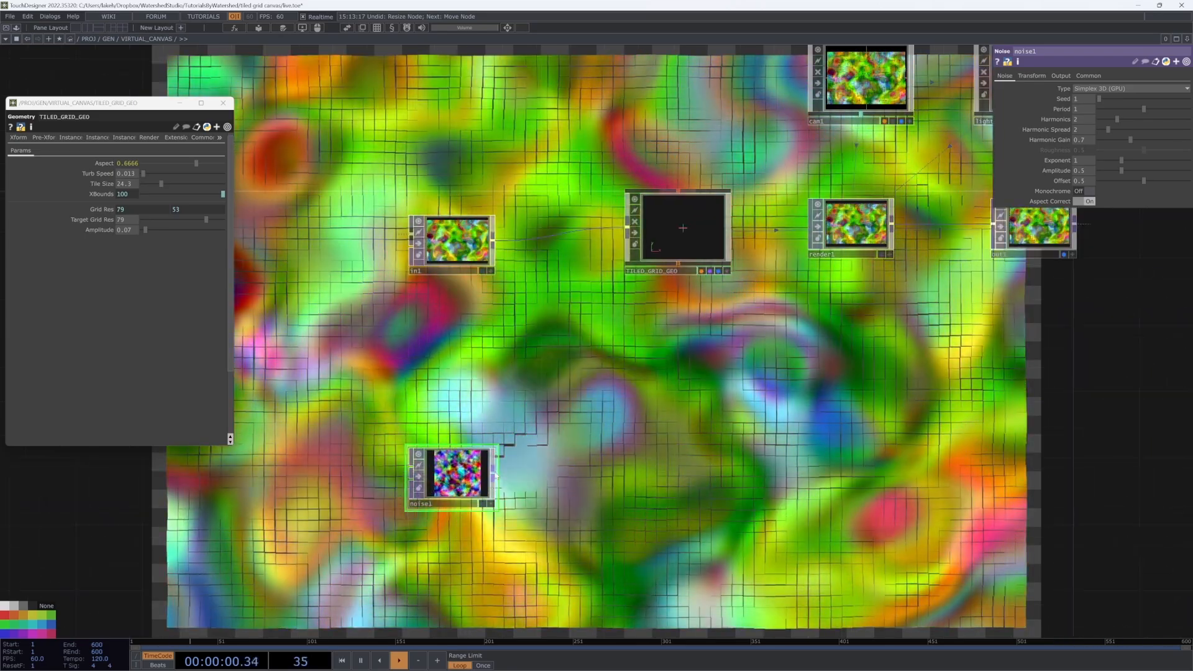
right_click(494, 477)
left_click(461, 426)
left_click(633, 477)
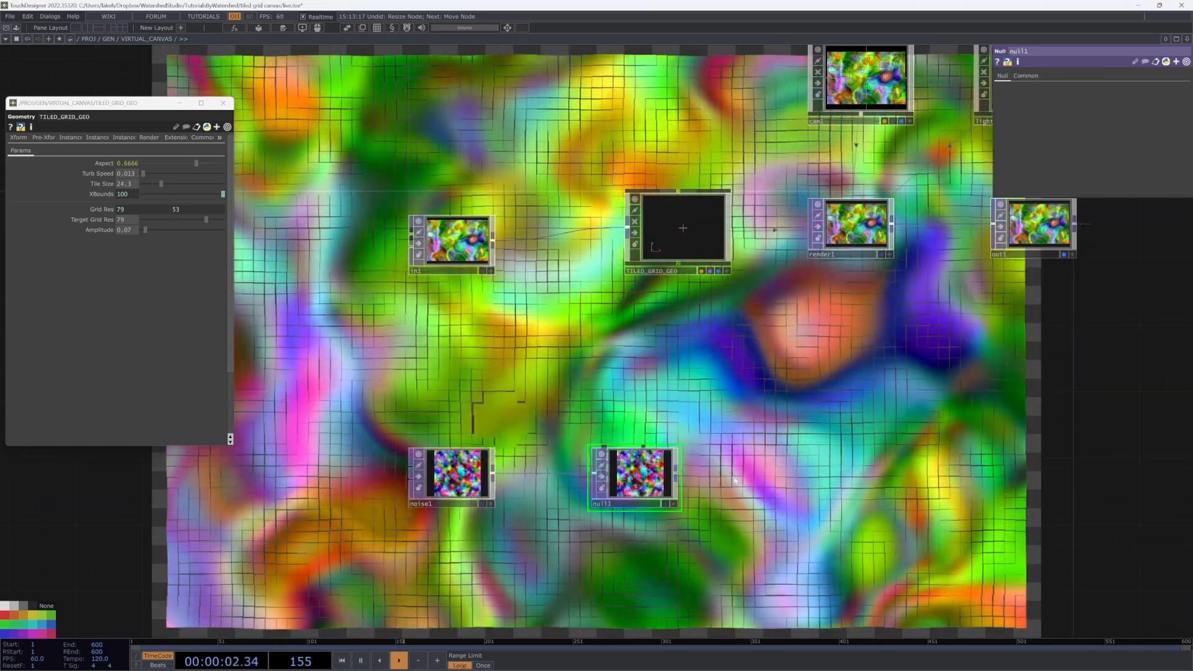
Step: Add an add1 SOP and a geo1 Geometry component, with geo1's Instancing On
key("Tab")
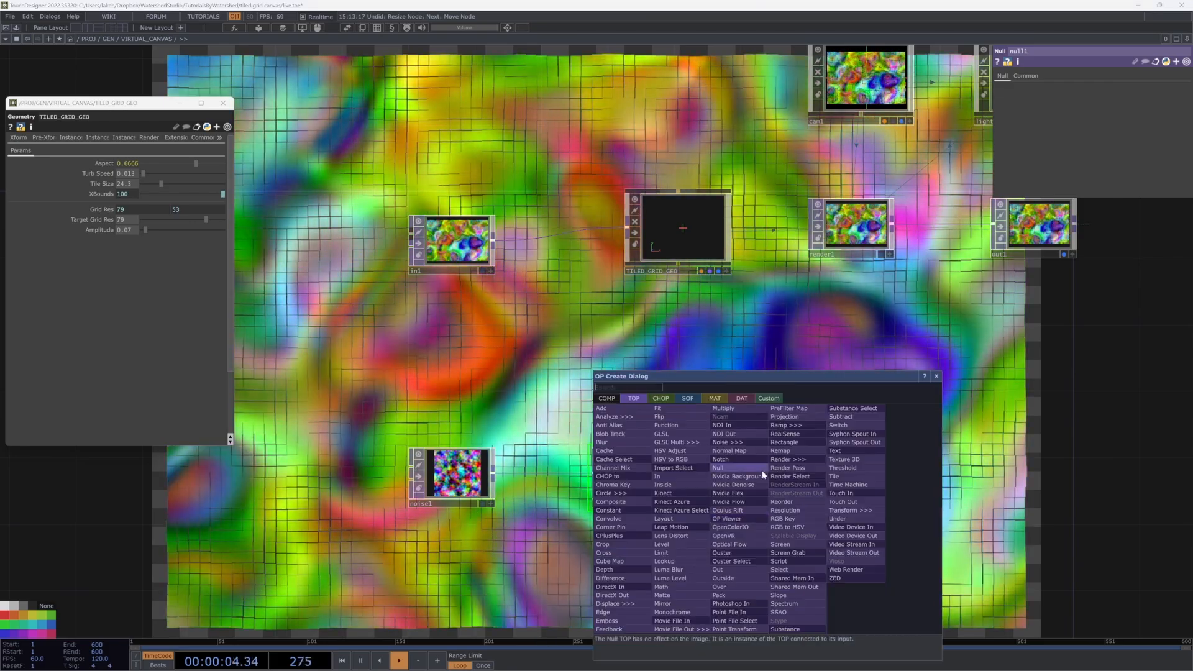
left_click(685, 398)
left_click(661, 412)
left_click(772, 472)
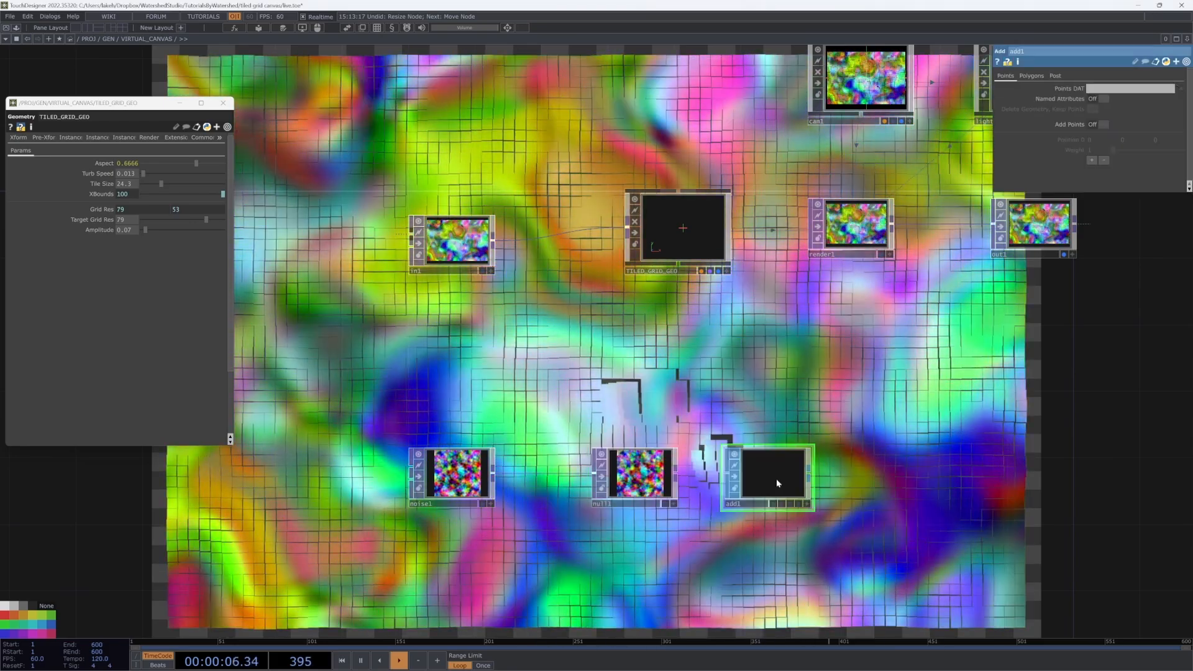
key("Tab")
left_click(649, 358)
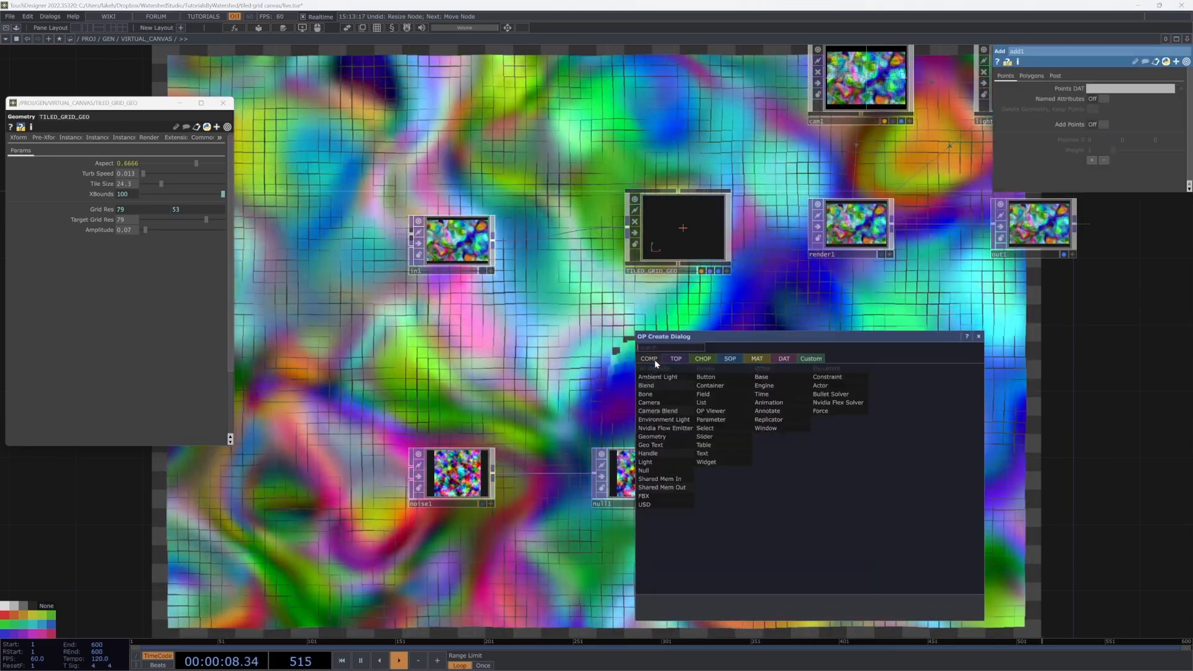
left_click(670, 439)
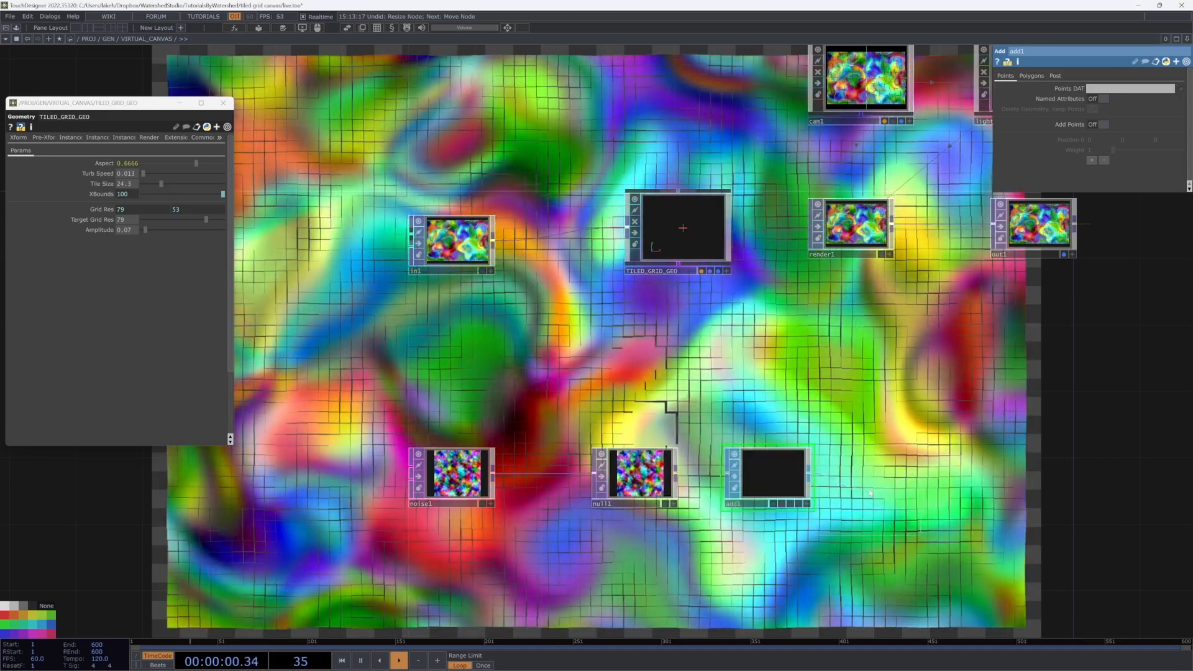
left_click(878, 479)
left_click_drag(793, 387, 649, 398)
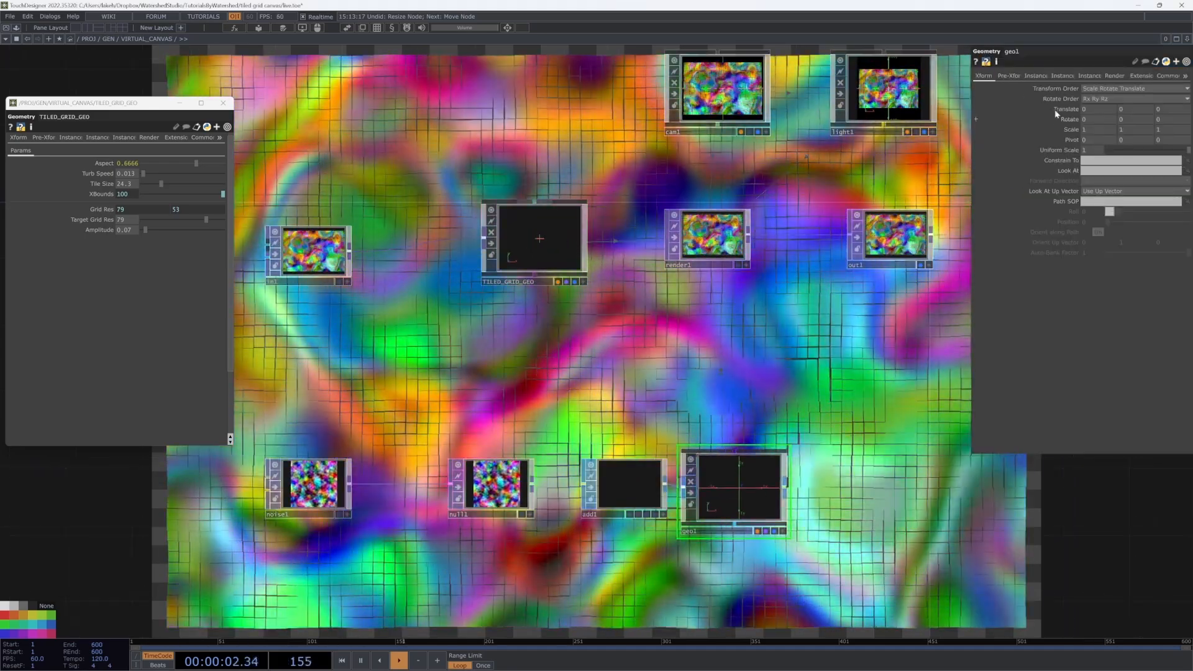
left_click(1035, 77)
left_click(1092, 89)
Step: Insert convert1 between add1 and geo1, converting to Particles Per Point
left_click_drag(725, 494, 841, 495)
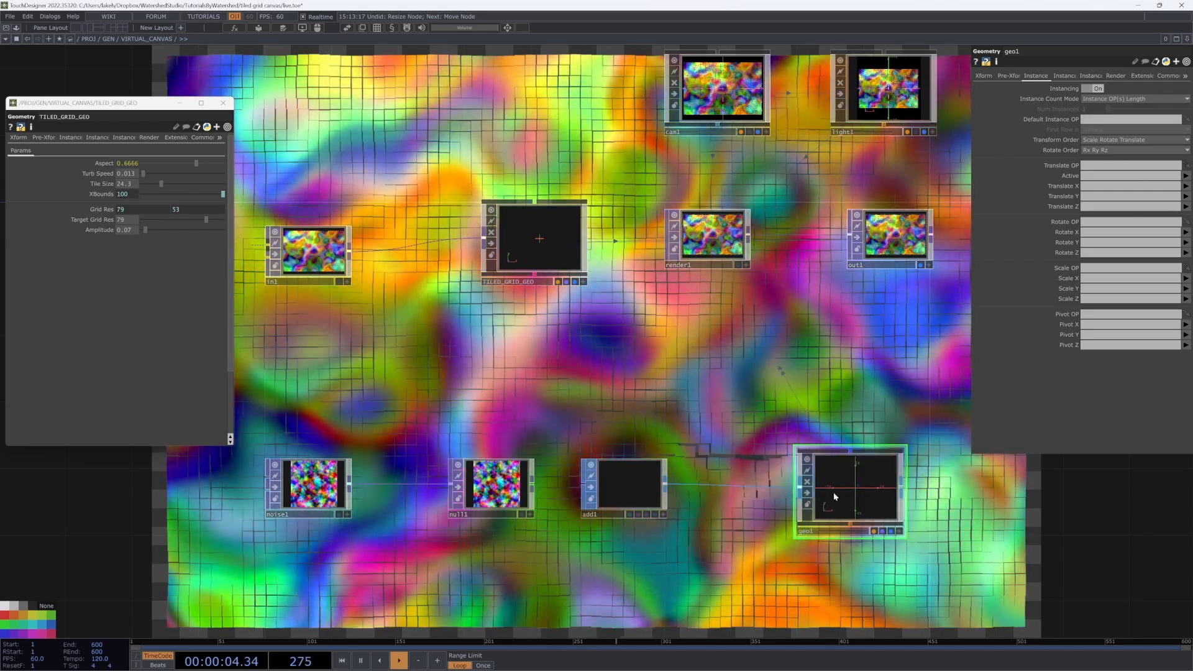
right_click(736, 485)
left_click(745, 477)
type("c")
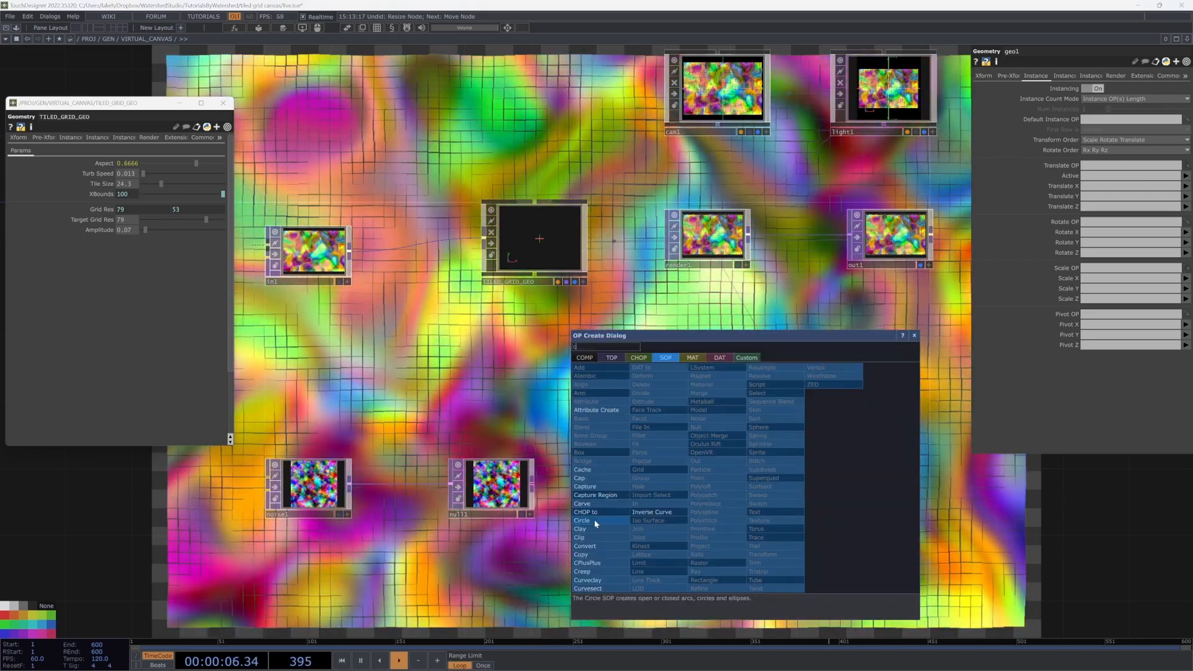
left_click(600, 547)
left_click(741, 517)
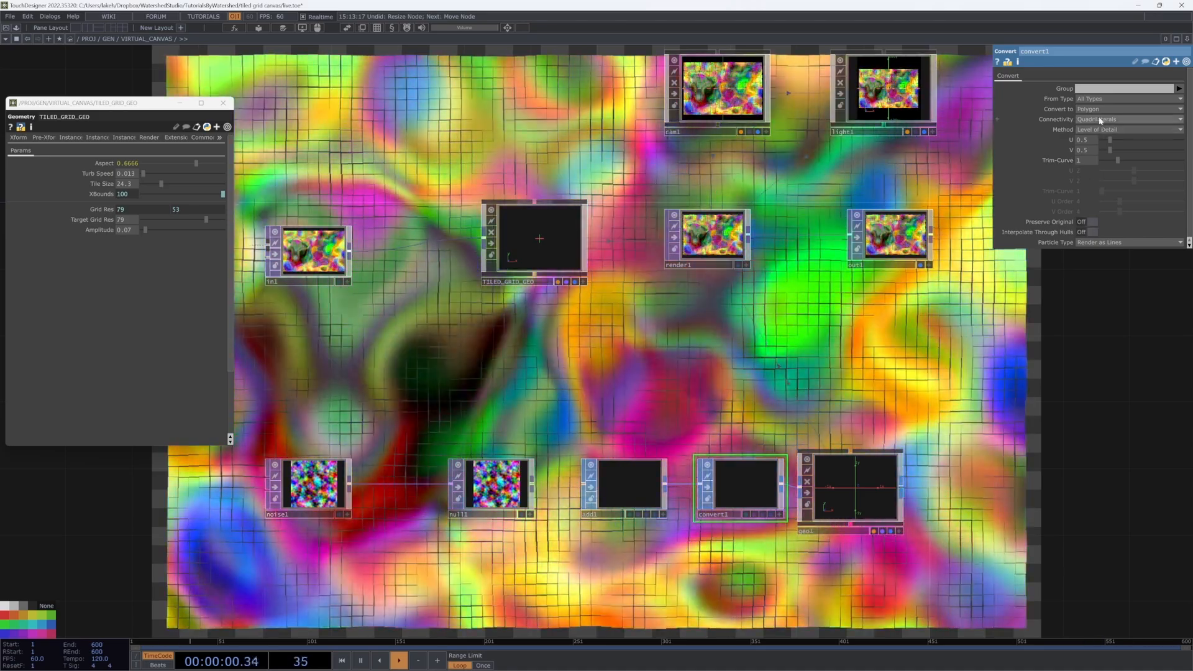
left_click(1111, 108)
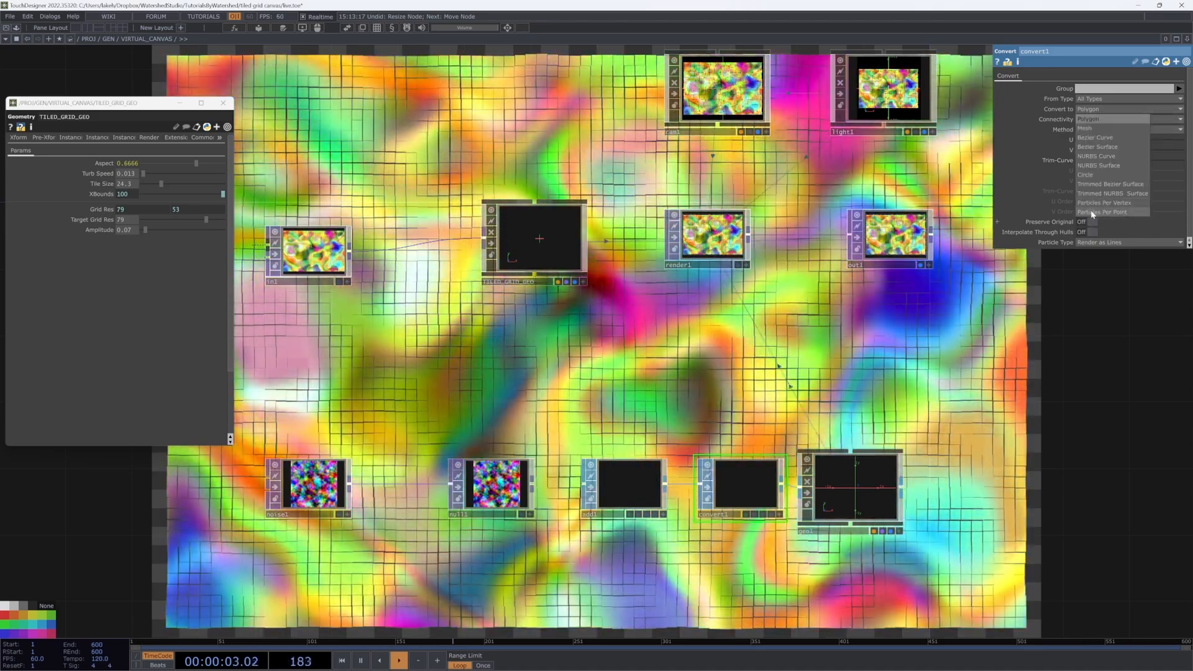
left_click(1091, 213)
left_click(622, 487)
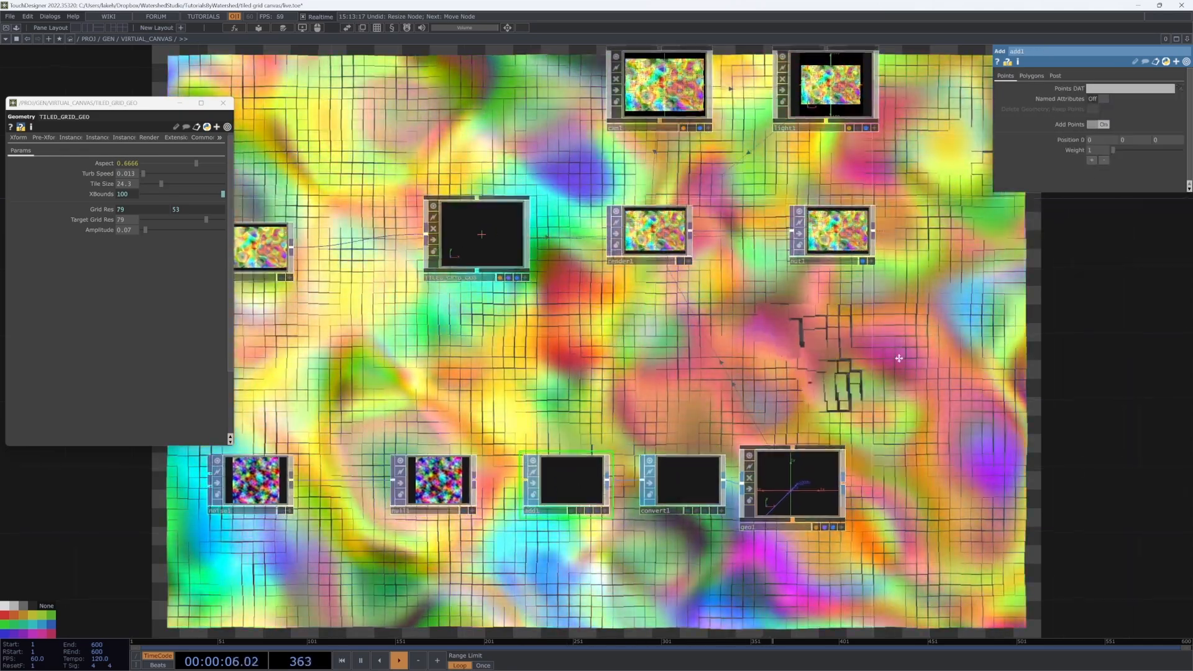
Step: Create a pointsprite1 Point Sprite material below geo1 and assign it as geo1's material
left_click_drag(899, 358, 860, 318)
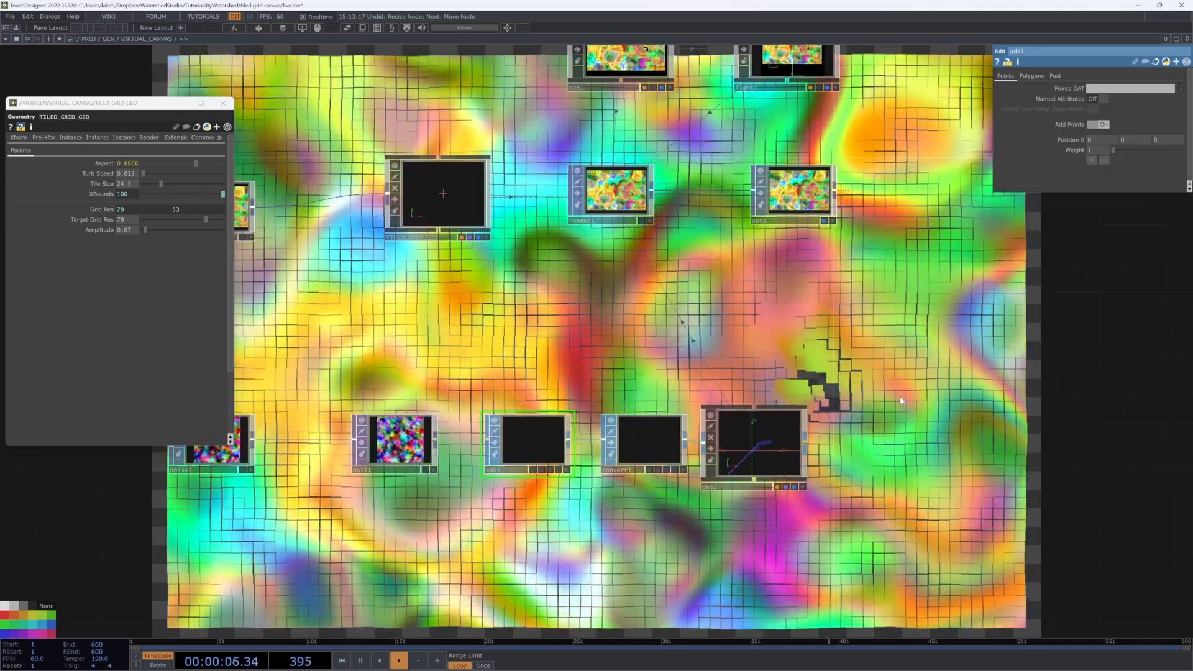
key("Tab")
left_click(845, 279)
left_click(754, 366)
left_click(762, 540)
left_click_drag(762, 541, 757, 442)
left_click(757, 440)
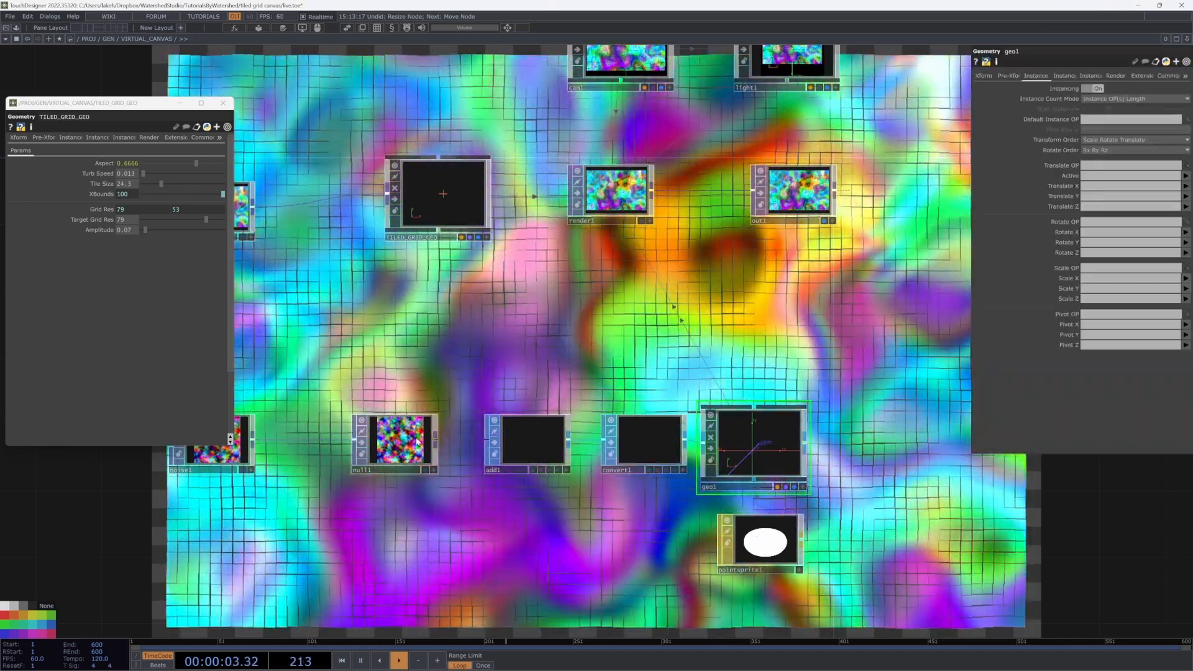
Step: Make null1 geo1's instance source with Translate X/Y/Z set to r, g, b
left_click_drag(400, 441, 1098, 165)
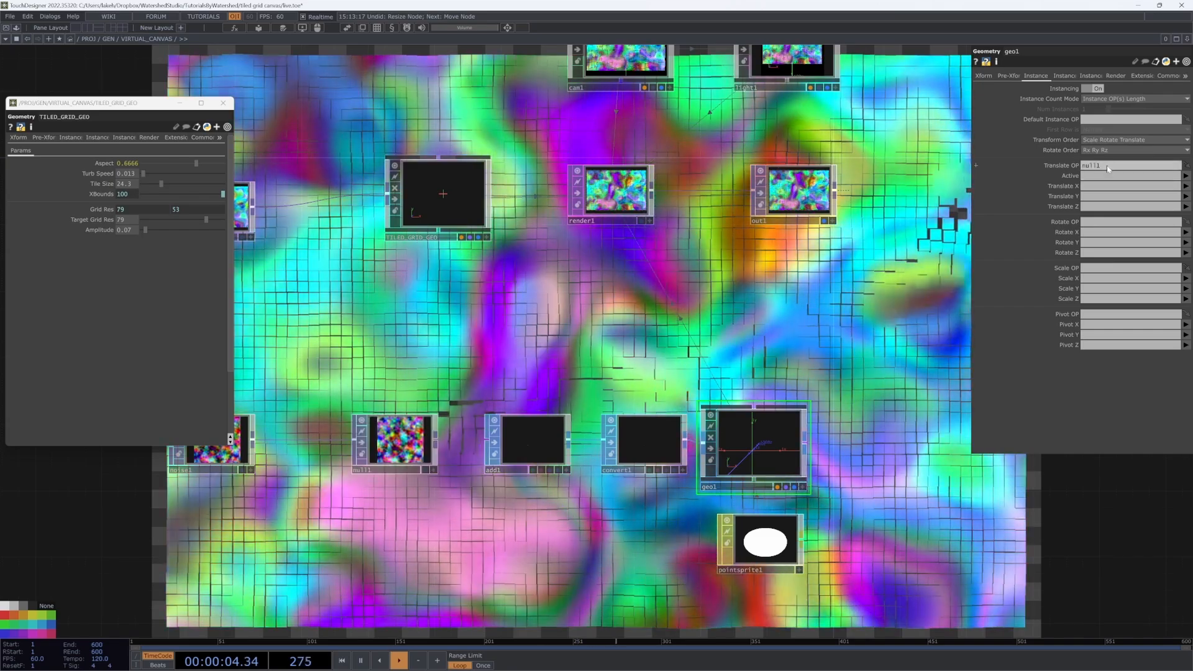
type("r")
key("Tab")
type("g")
key("Tab")
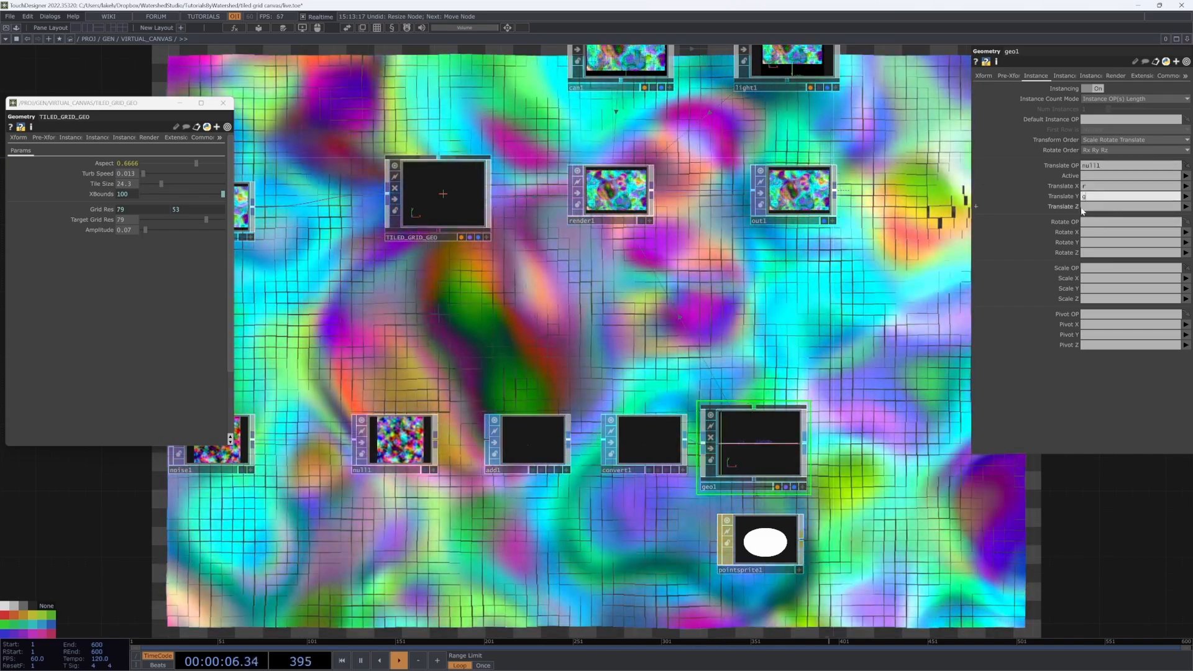
type("b")
left_click(1048, 208)
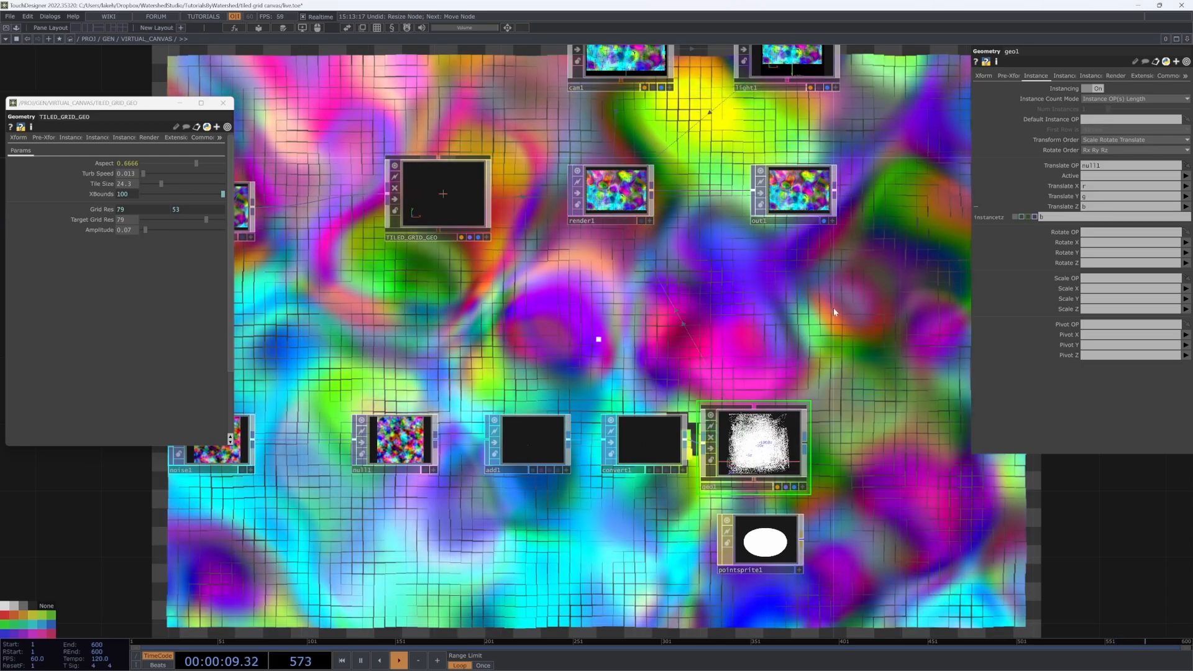
Step: Set noise1's Amplitude to reference TILED_GRID_GEO's XBounds multiplied by 2
left_click_drag(834, 314, 682, 359)
left_click_drag(558, 348, 873, 329)
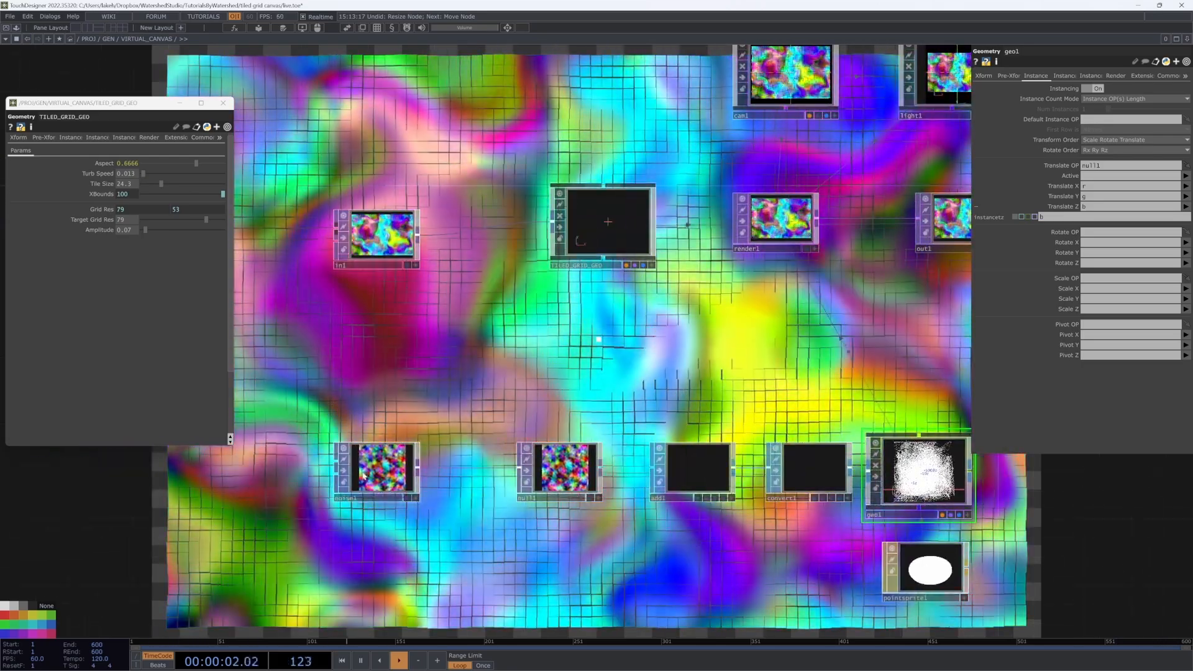
left_click(376, 468)
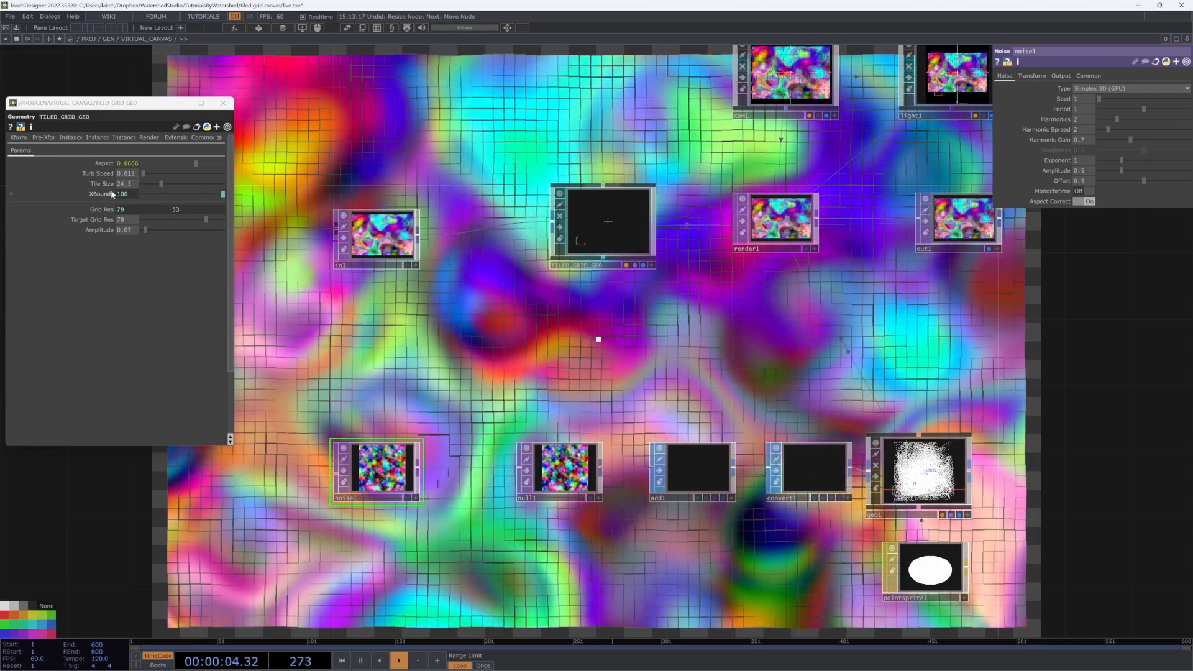
left_click_drag(100, 230, 1085, 171)
left_click(1085, 170)
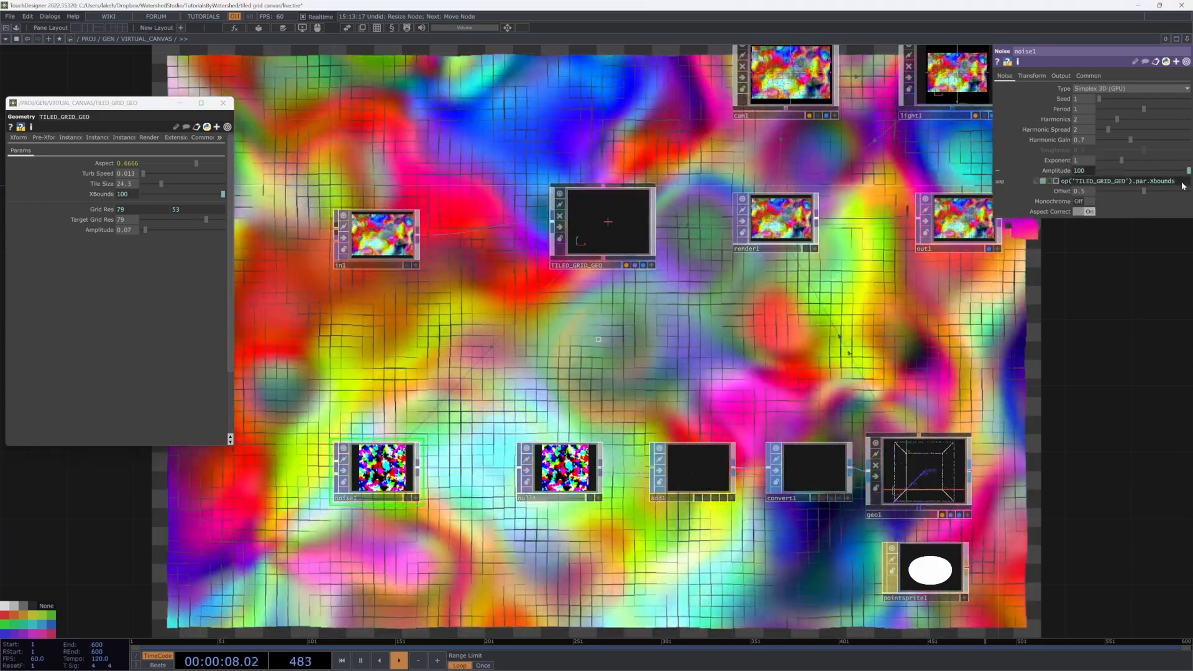
left_click(1182, 186)
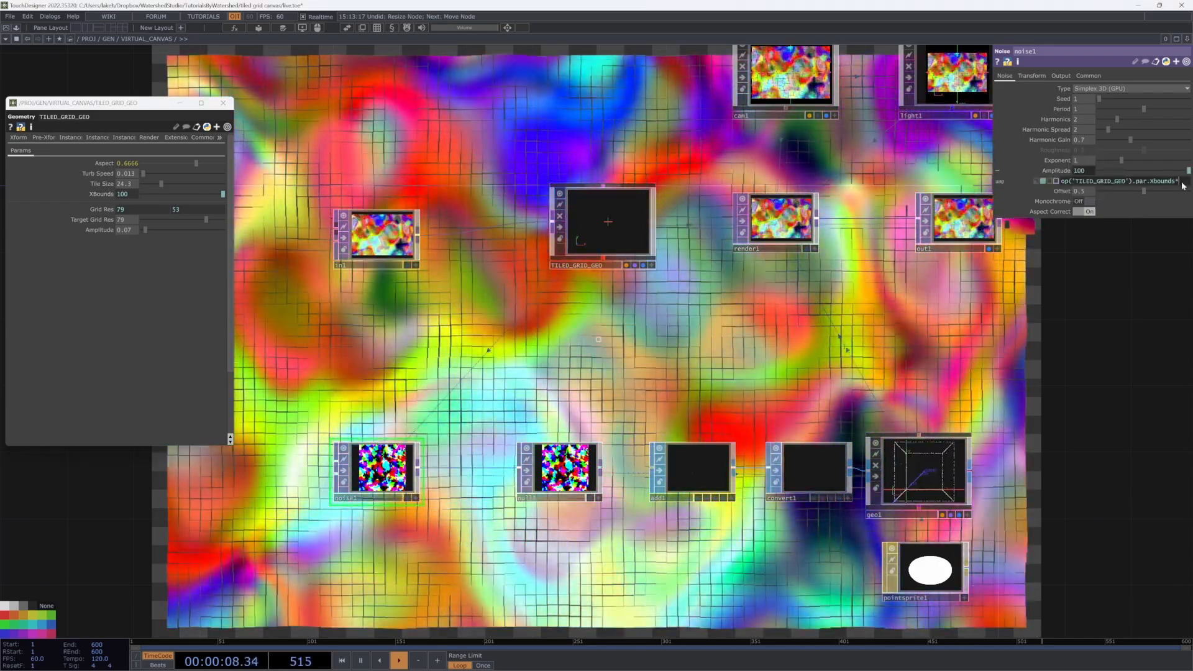
type("*2")
key("Return")
Step: Turn off TILED_GRID_GEO's render flag
left_click_drag(1008, 339, 809, 457)
scroll(905, 367, "down", 2)
scroll(809, 458, "up", 2)
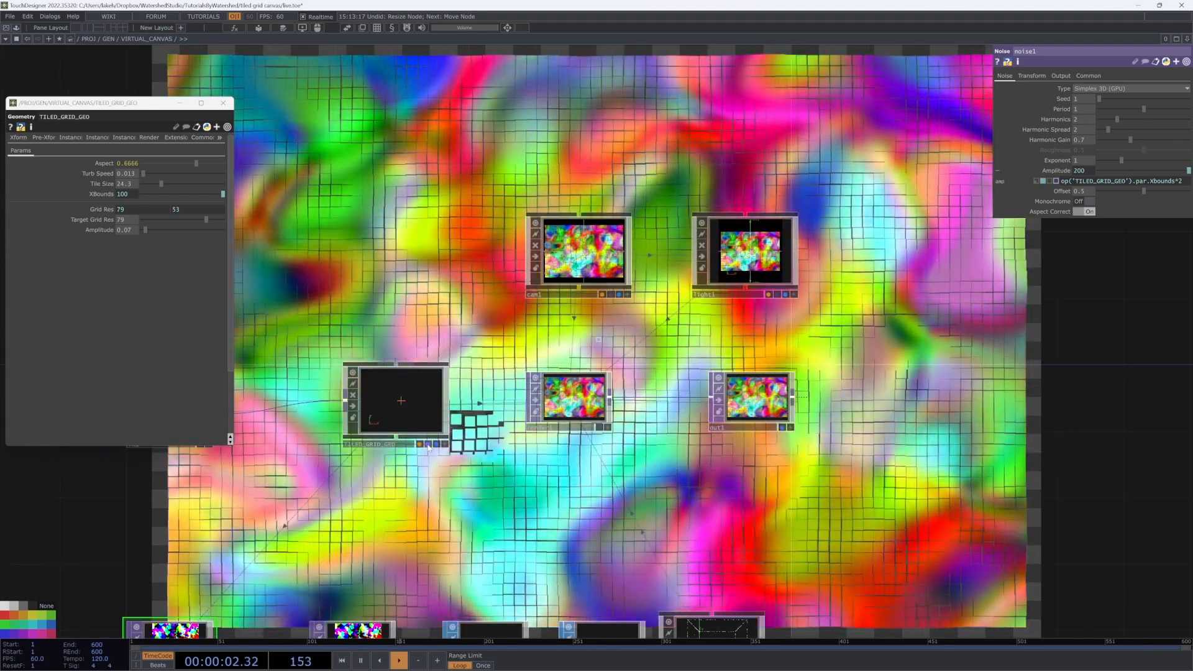
left_click(428, 444)
Step: Move the noise1-to-pointsprite1 particle chain below TILED_GRID_GEO
left_click_drag(499, 509, 806, 388)
right_click_drag(987, 529, 1031, 618)
left_click_drag(1022, 617, 706, 550)
left_click(1088, 75)
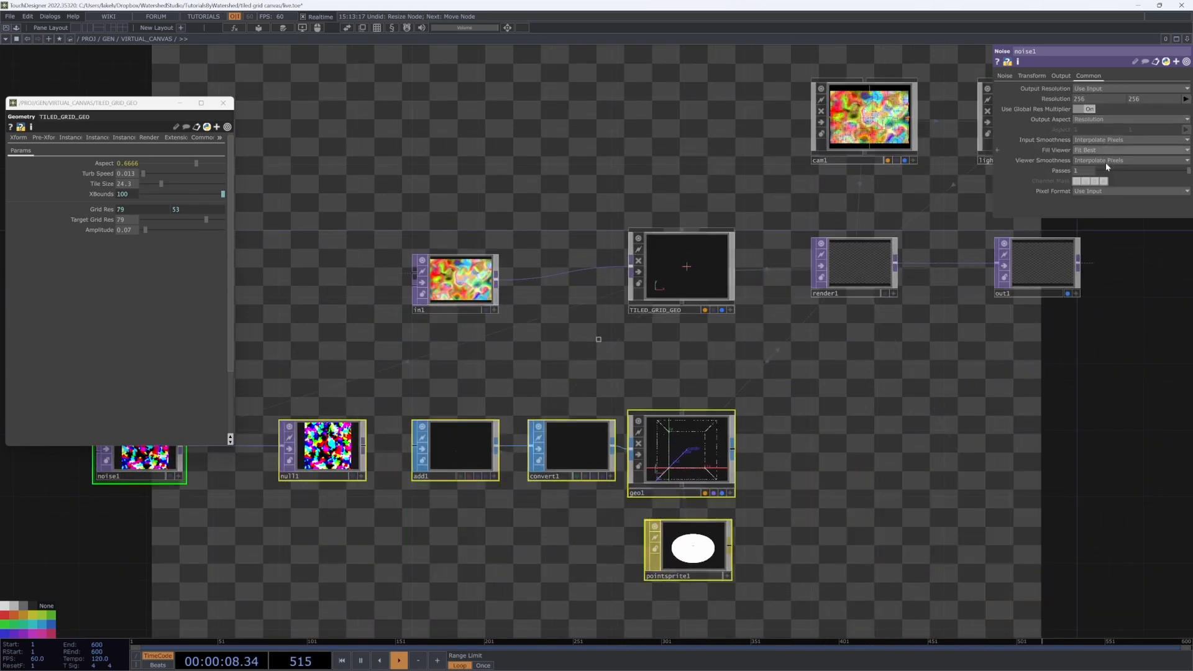
Step: Set noise1's pixel format to 32-bit float (RGBA)
left_click(1104, 191)
left_click(1112, 240)
scroll(976, 427, "down", 3)
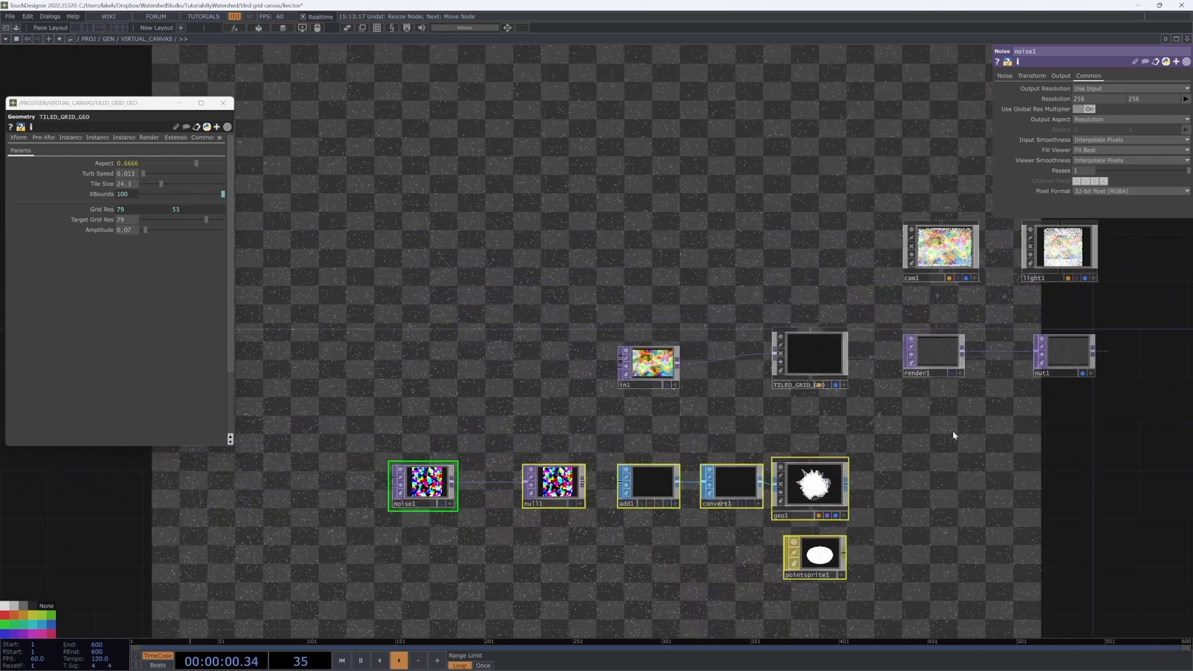
left_click_drag(735, 425, 822, 413)
left_click(644, 515)
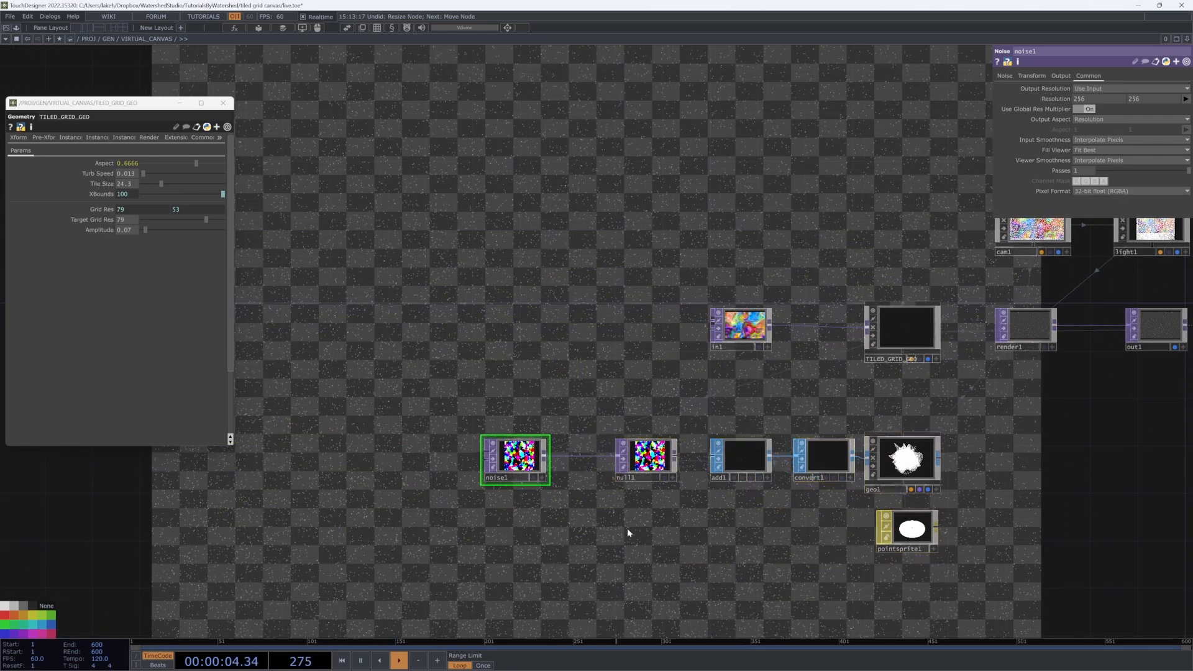
Step: Drive noise1's Translate Z with absTime.seconds*0.01, then bring up the palette with Alt+L
left_click(1031, 75)
left_click(1157, 110)
type("absTime")
type(".seconds")
type("*0.0")
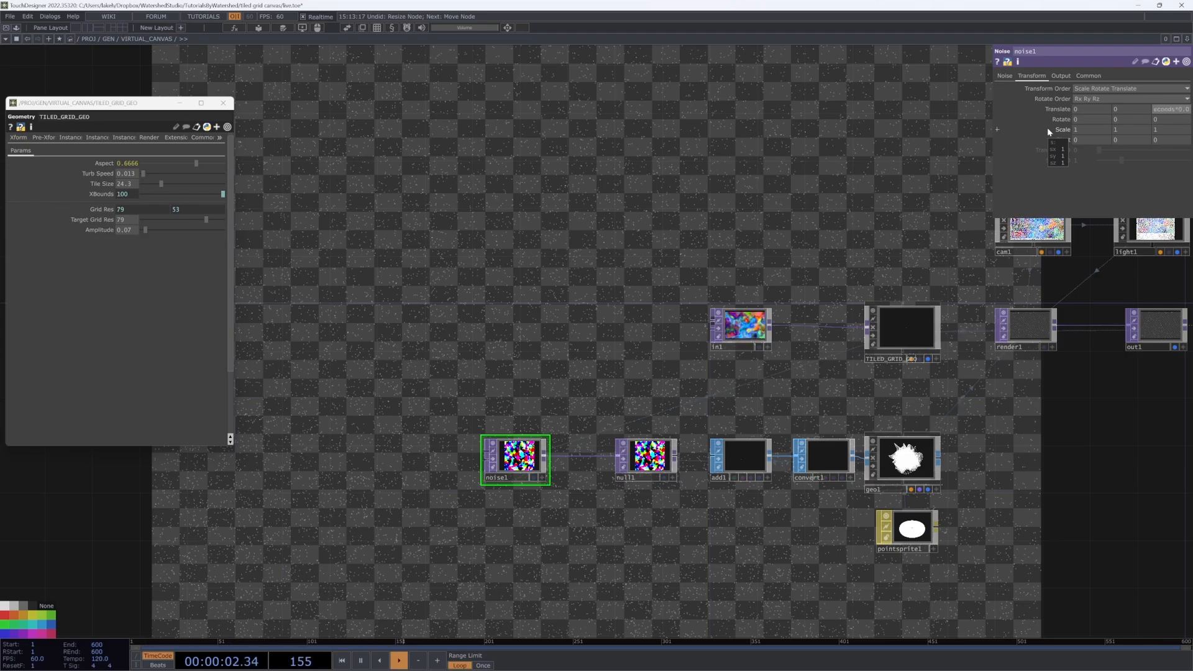
type("1")
key("Return")
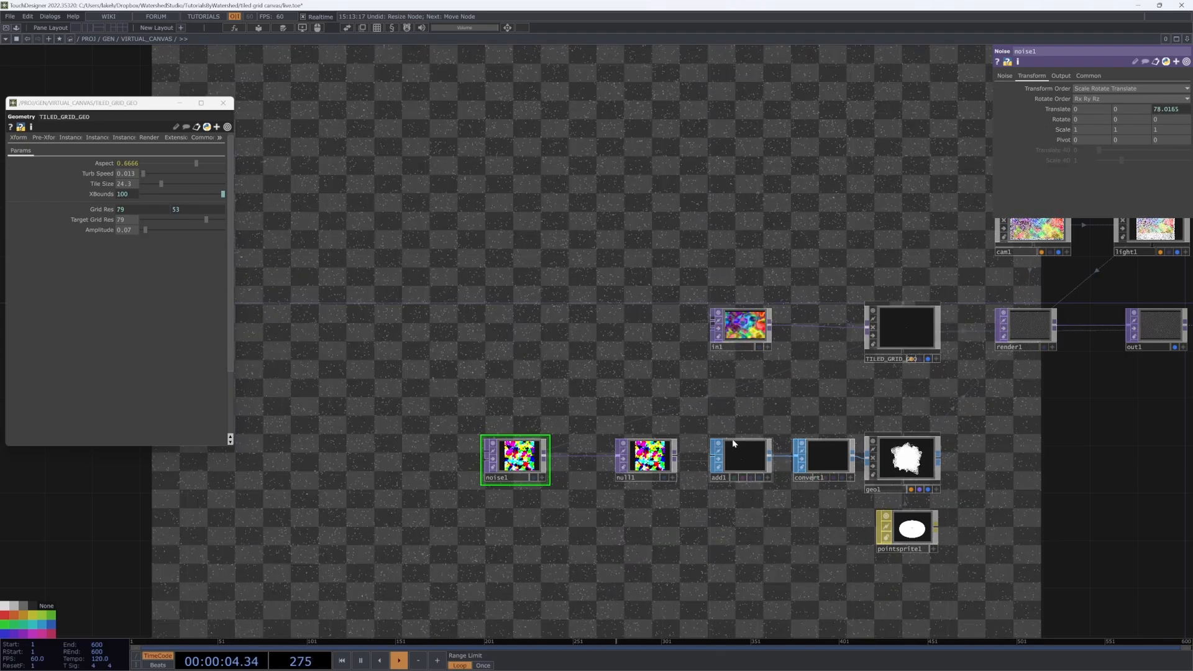
left_click_drag(703, 570, 623, 538)
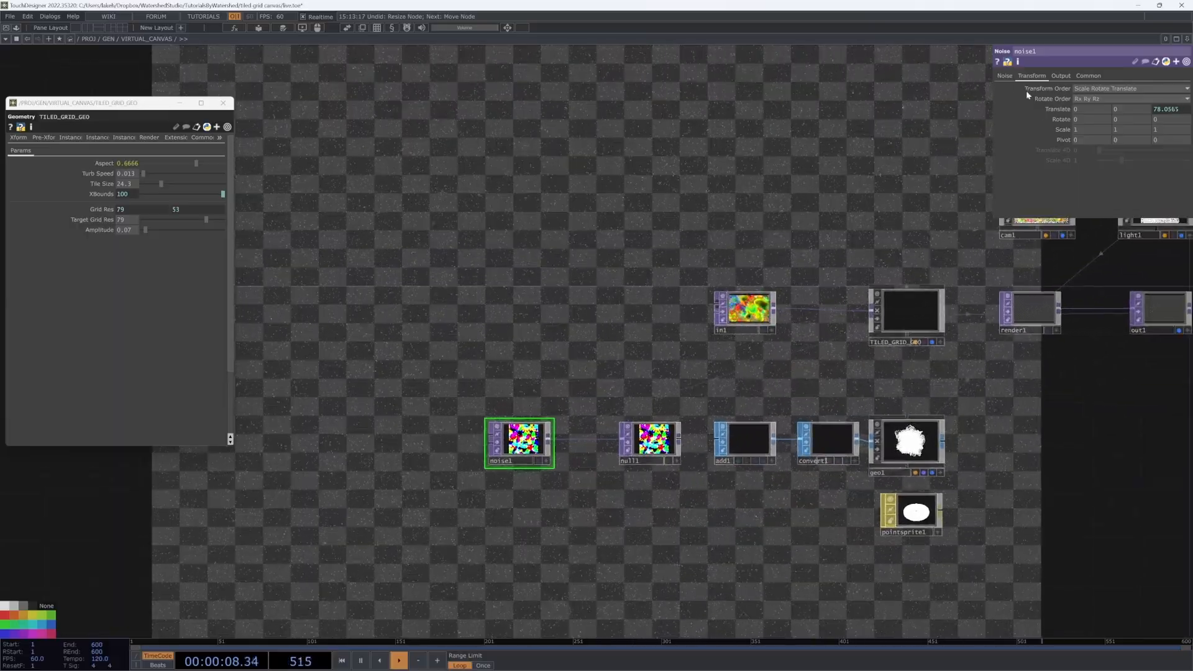
left_click(1007, 76)
key("alt+l")
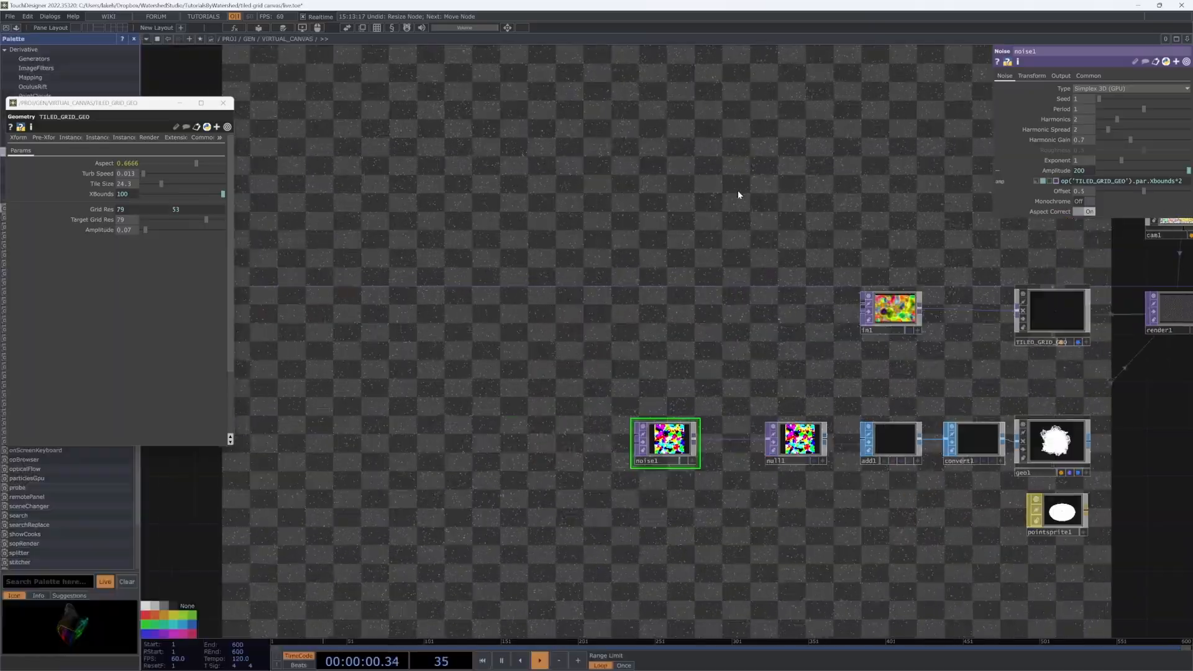
Step: Close the floating TILED_GRID_GEO parameter window and browse Palette categories to Generators
left_click(222, 103)
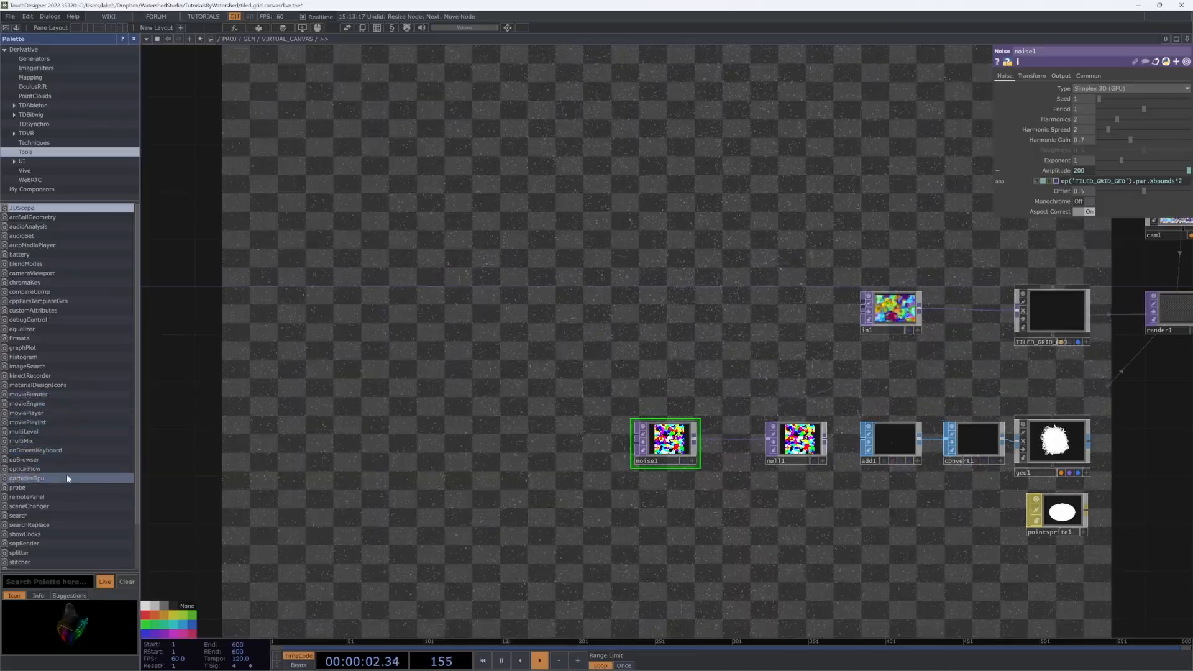
scroll(69, 485, "down", 3)
scroll(62, 342, "up", 3)
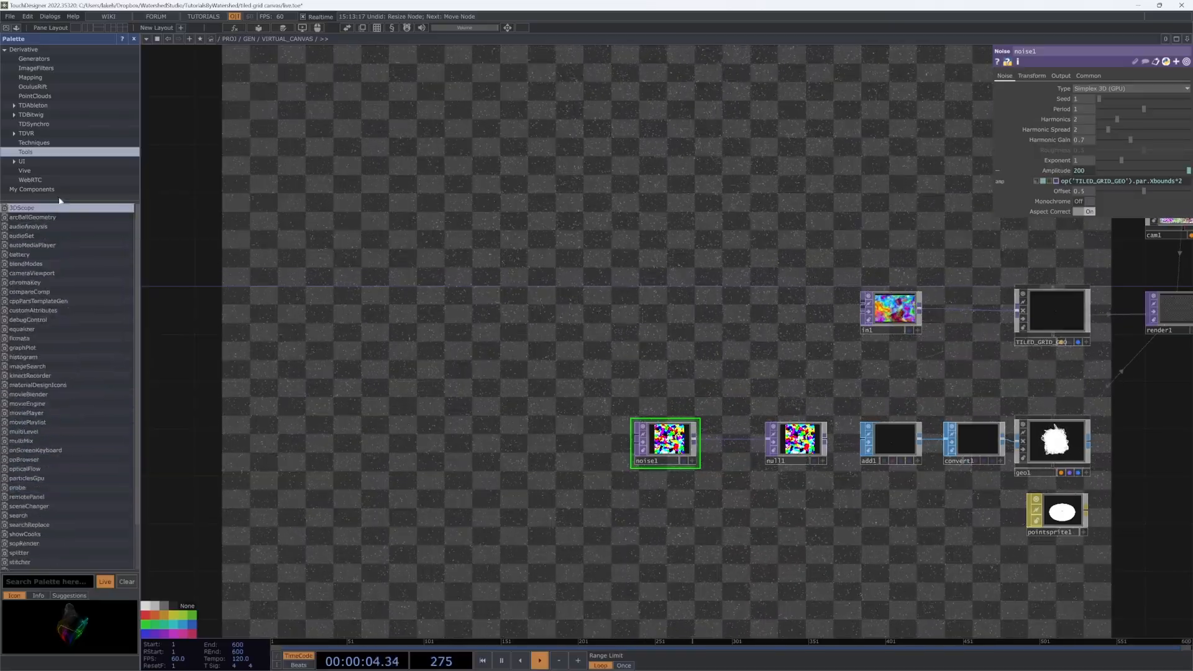
left_click(45, 95)
left_click(52, 77)
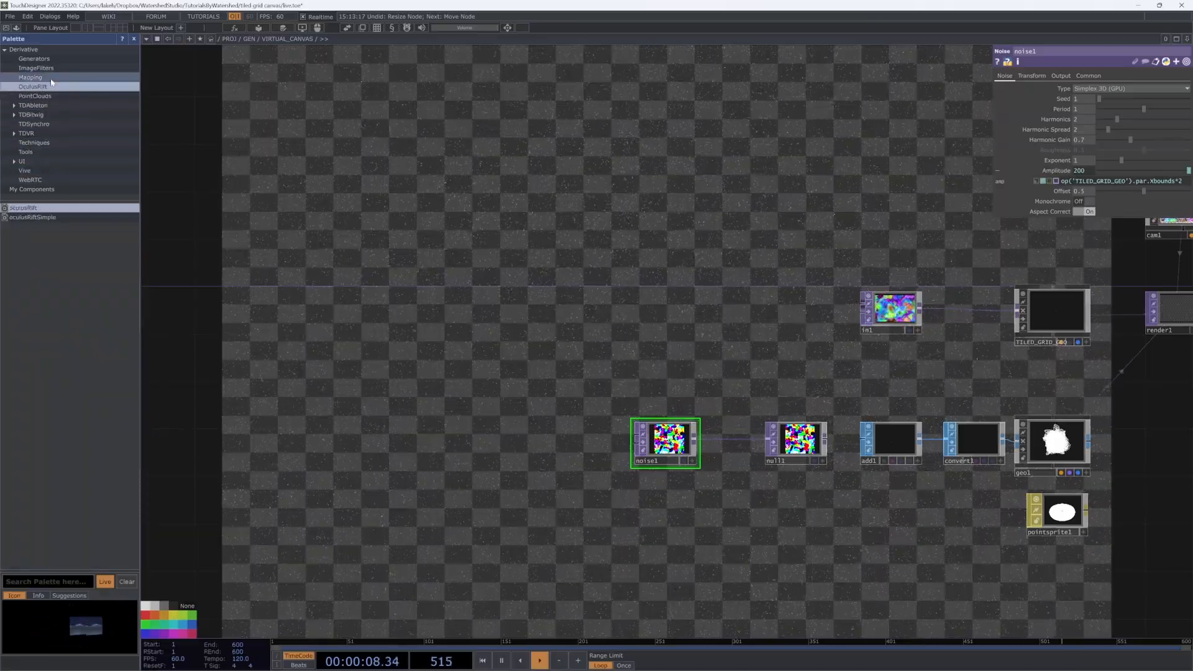
left_click(58, 68)
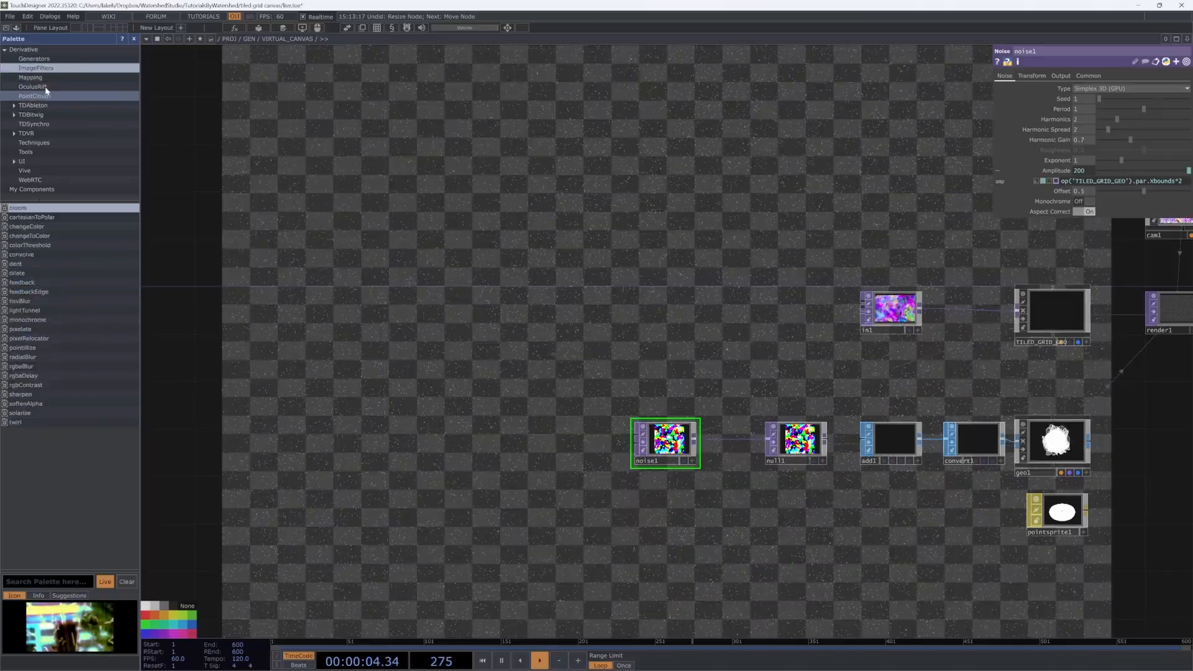
left_click(34, 58)
Step: Add a noise component above noise1, inspect its Type options, then delete it
left_click_drag(28, 246, 620, 358)
left_click_drag(687, 329, 679, 377)
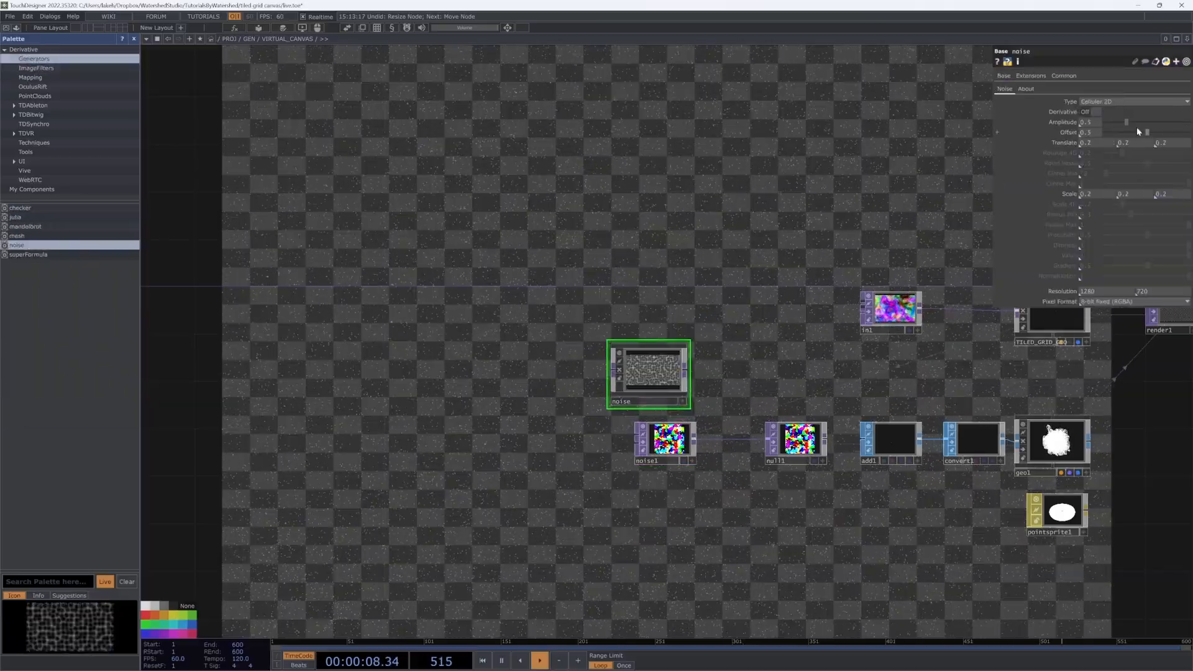
left_click(1116, 101)
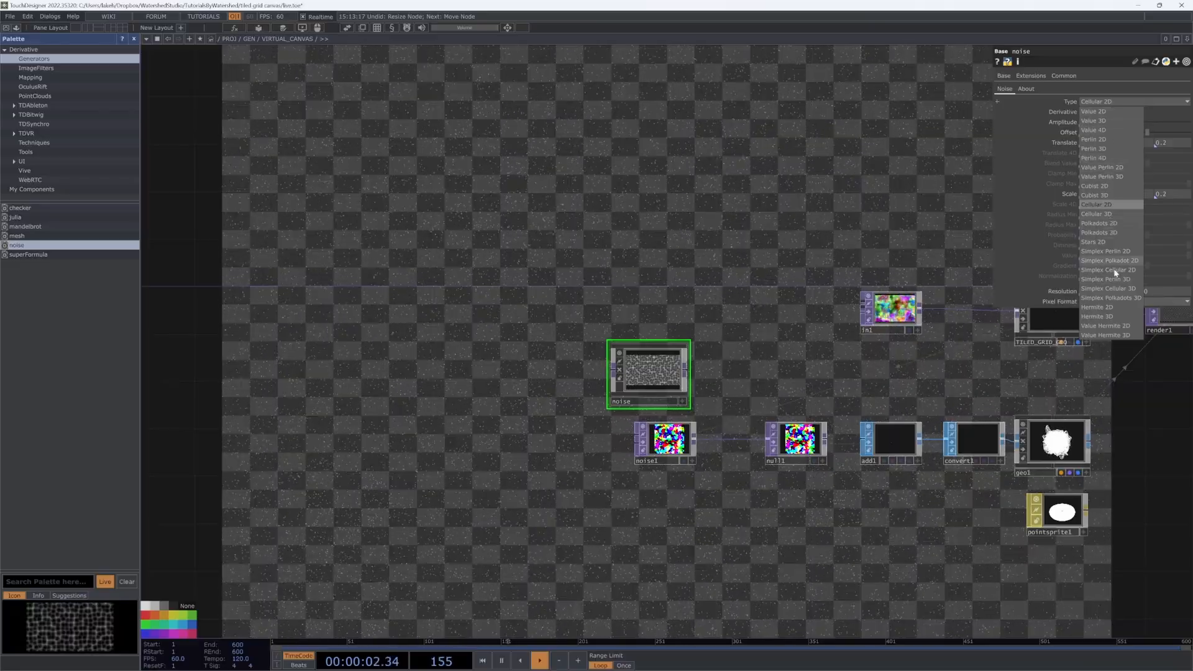
left_click(1003, 92)
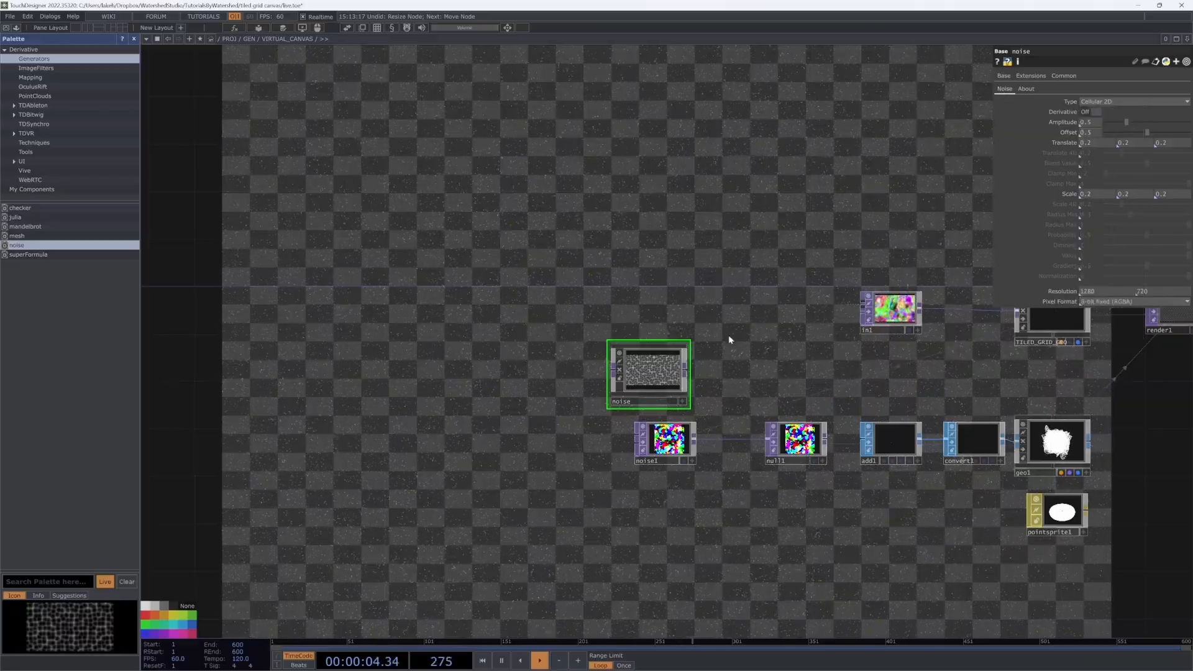
key("Delete")
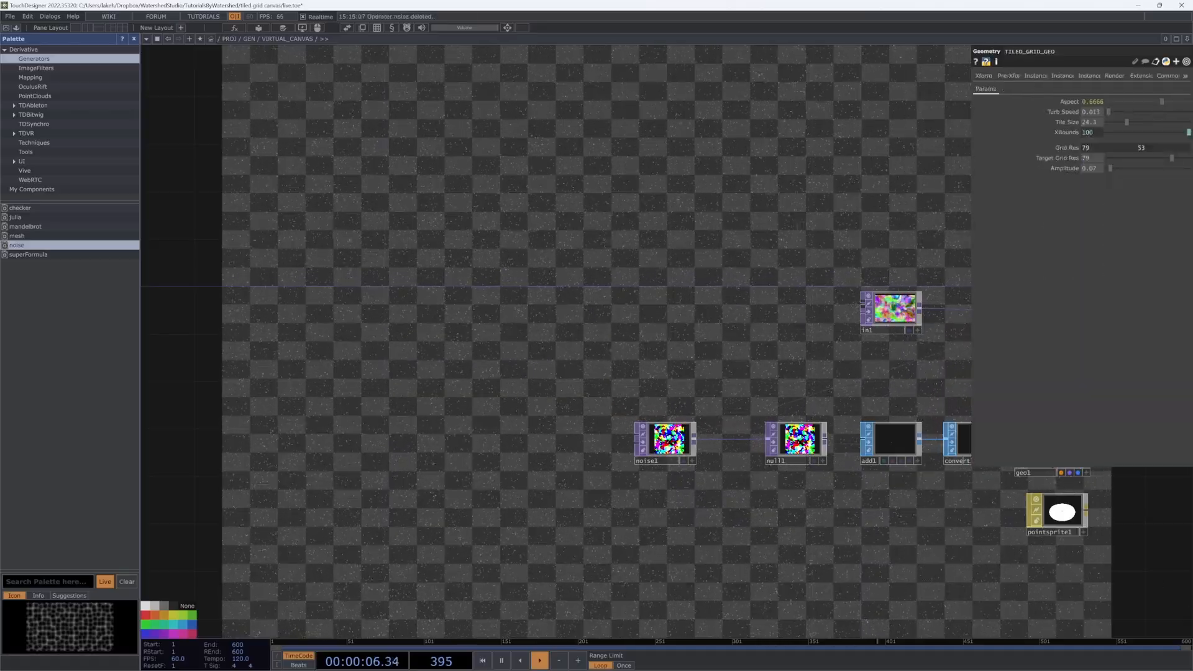
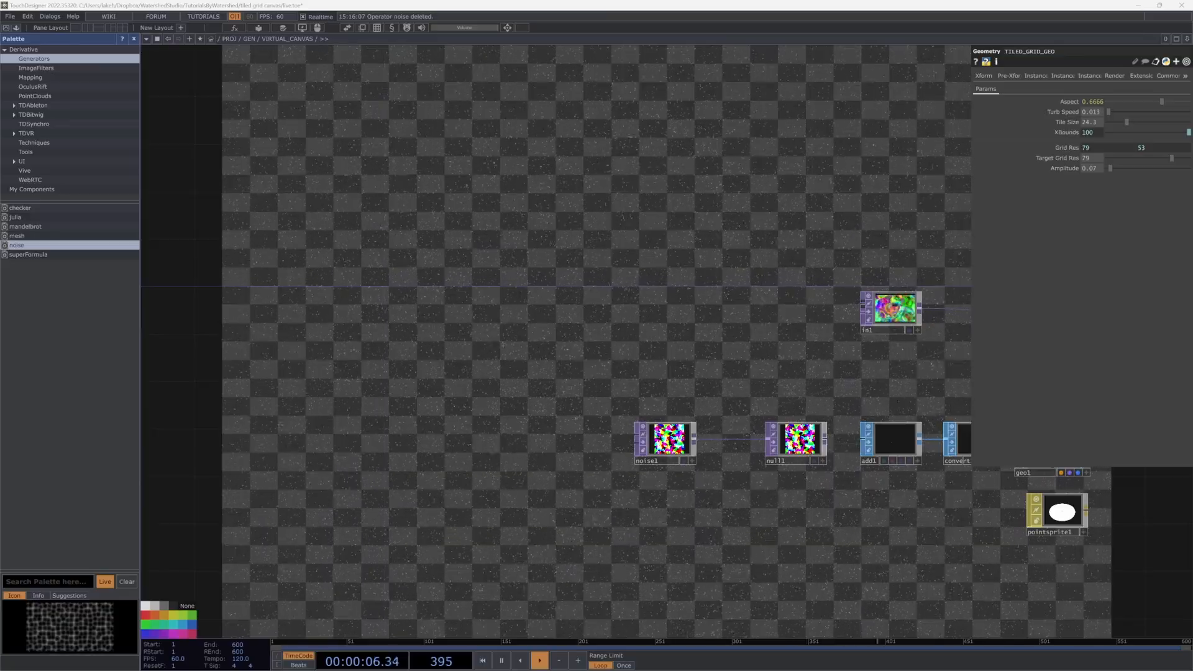
Step: Reframe the network around TILED_GRID_GEO, cam1 and render1, and inspect noise1's Transform parameters
left_click_drag(806, 497, 531, 530)
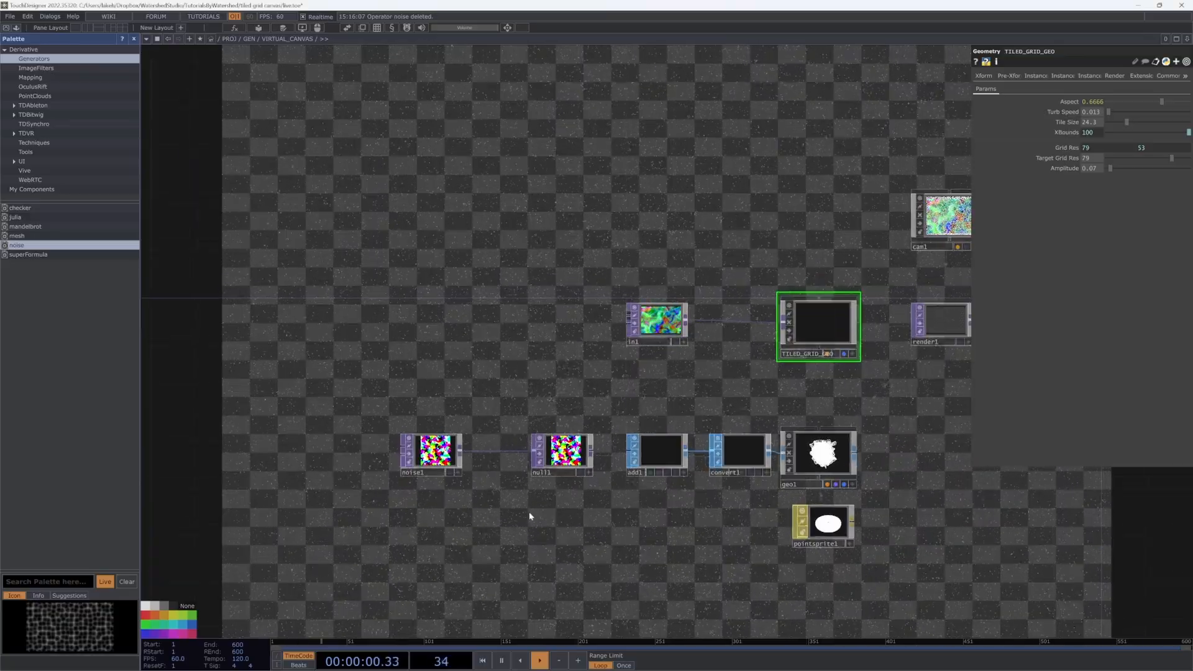
left_click_drag(614, 497, 701, 482)
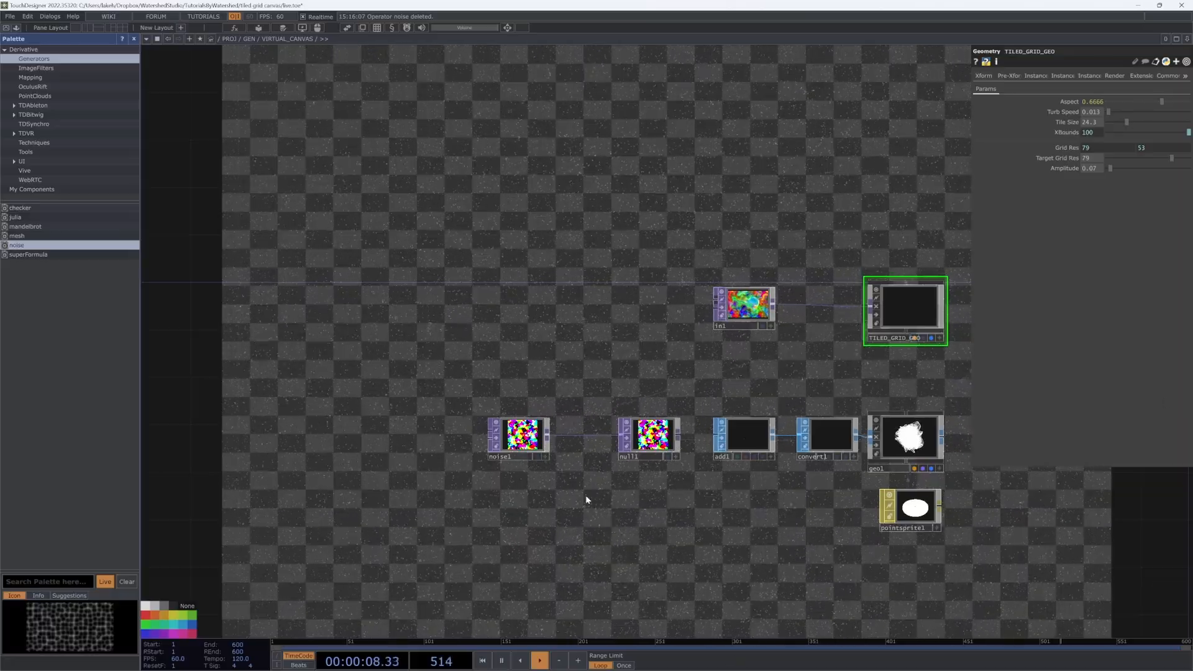
left_click_drag(696, 509, 594, 519)
left_click(417, 446)
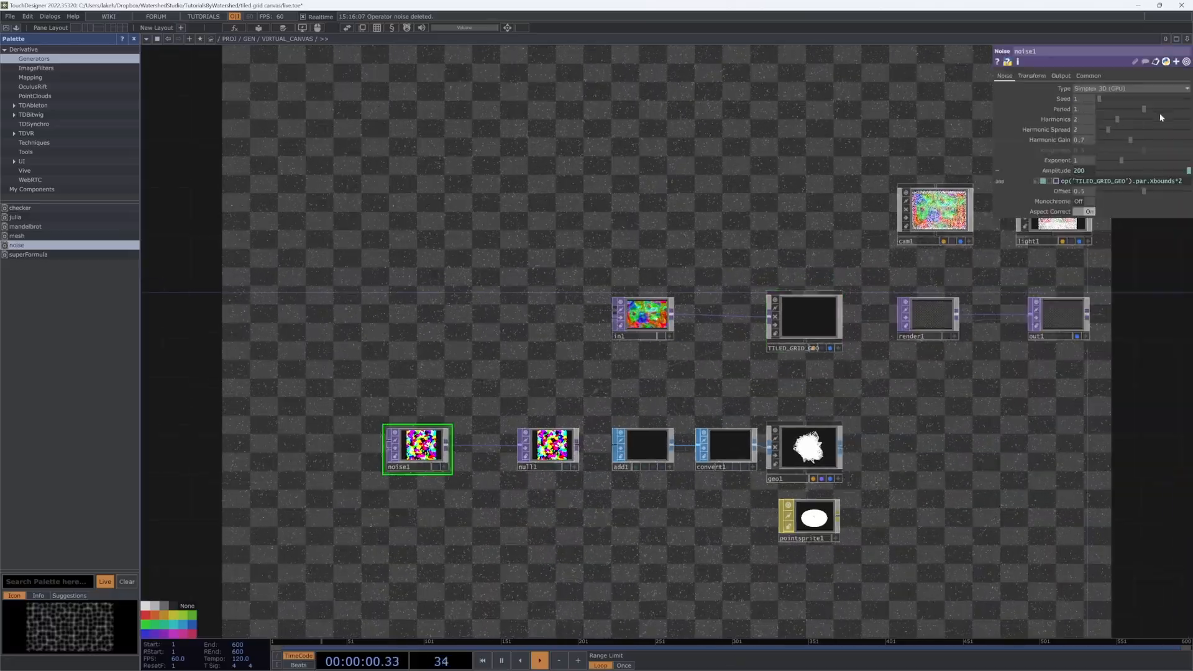
left_click(1088, 76)
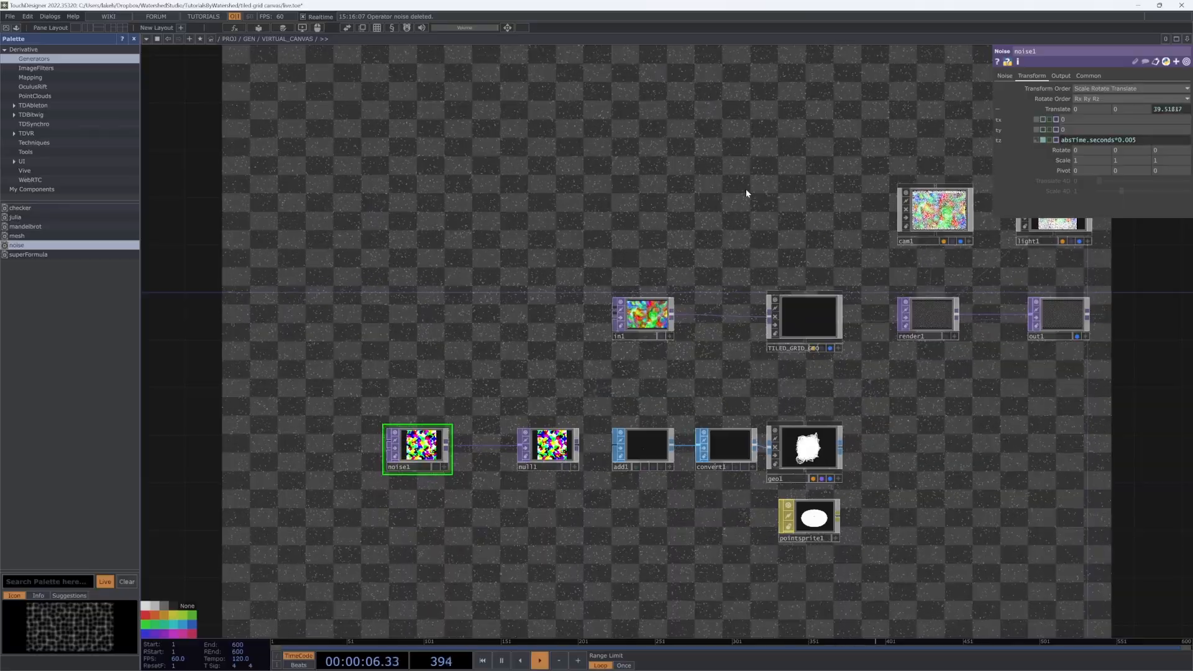
Step: Turn on Attenuate Point Scale for pointsprite1
left_click_drag(770, 209, 739, 222)
mouse_move(846, 482)
left_mouse_down()
mouse_move(871, 453)
mouse_move(866, 481)
mouse_move(814, 486)
left_mouse_up()
left_click_drag(848, 474, 791, 490)
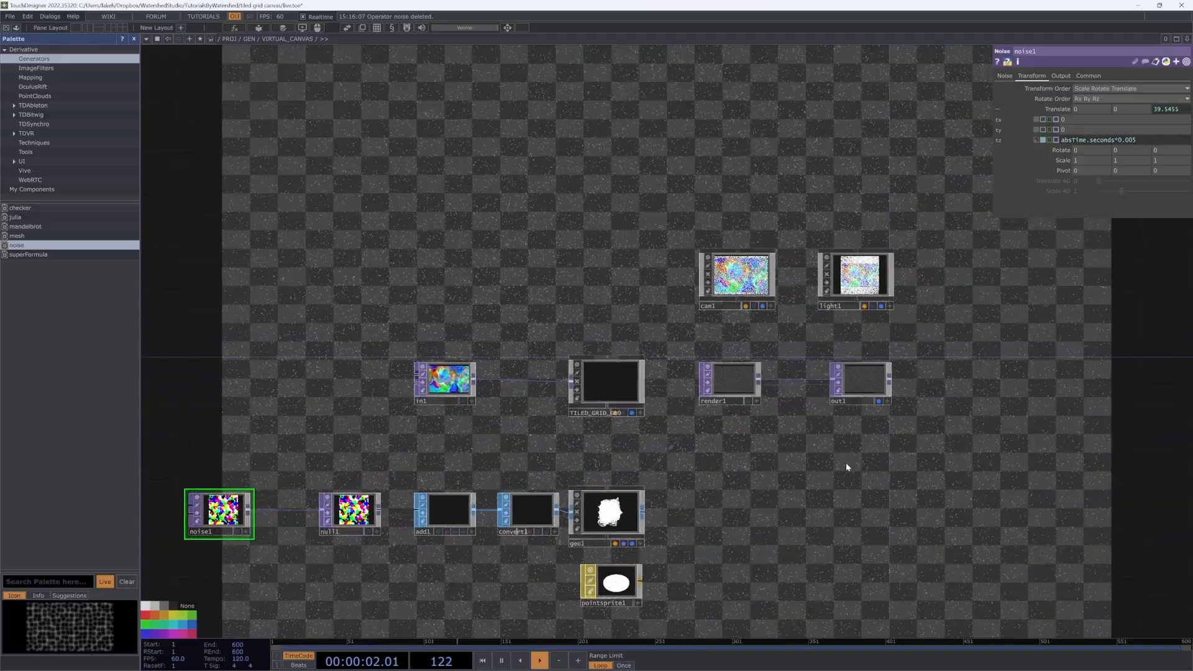
left_click(623, 596)
left_click(1136, 170)
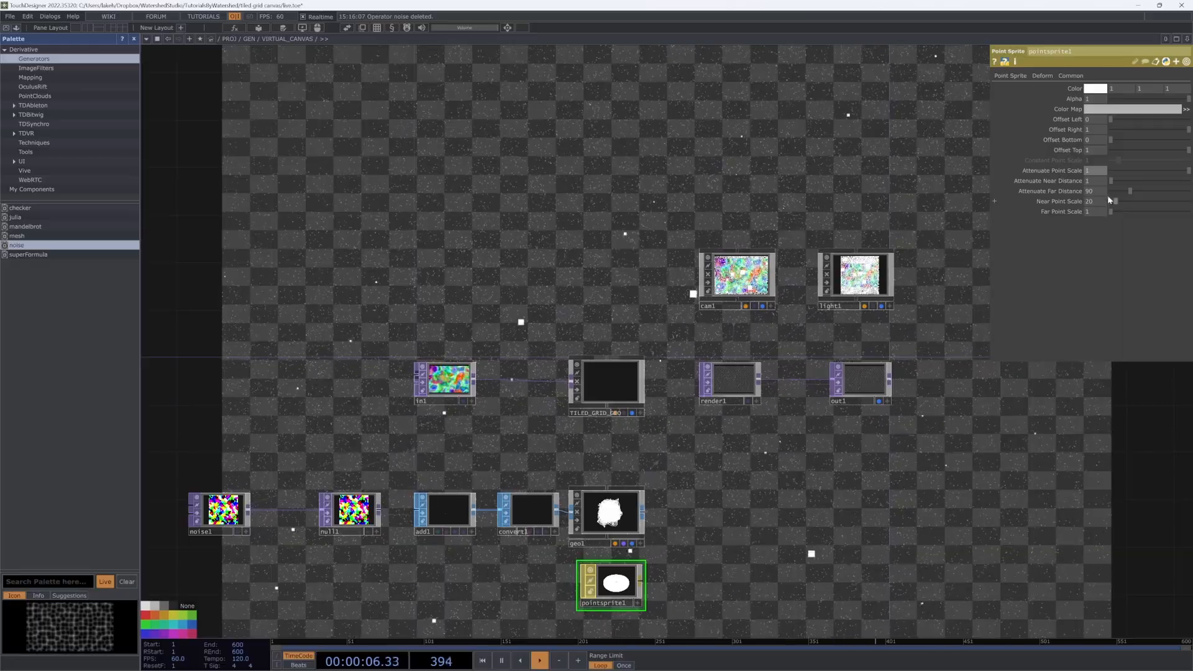
Step: Add a Circle TOP, circle1, below pointsprite1
left_click_drag(757, 601, 823, 500)
key("Tab")
left_click(610, 408)
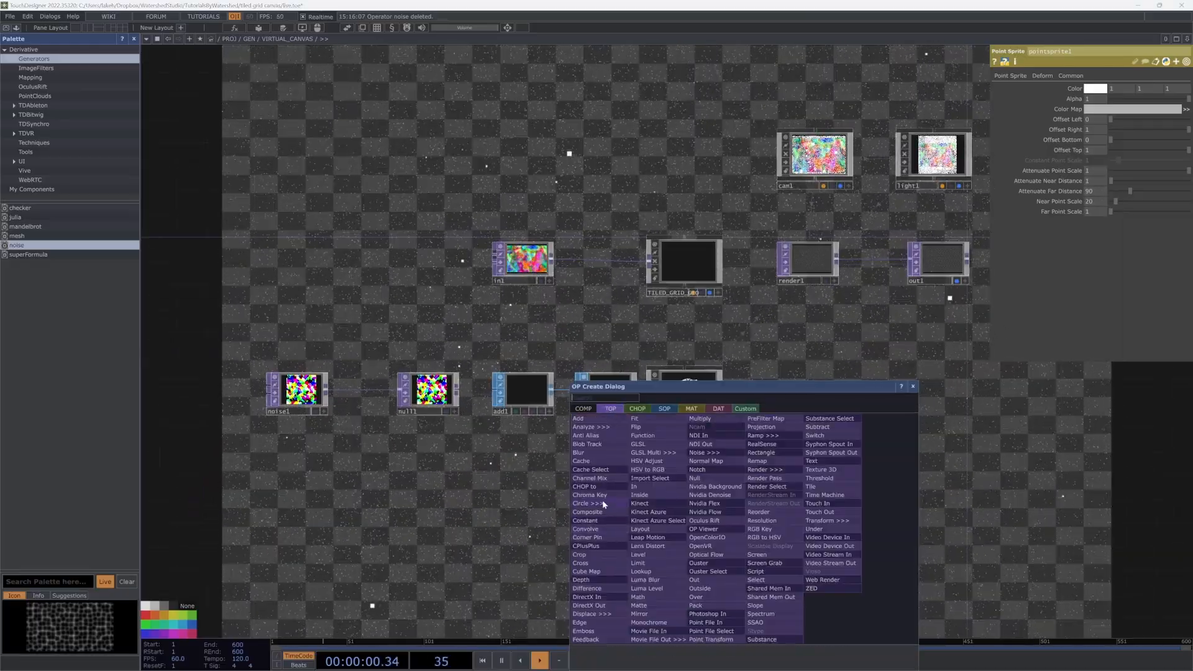
left_click(602, 504)
left_click(683, 534)
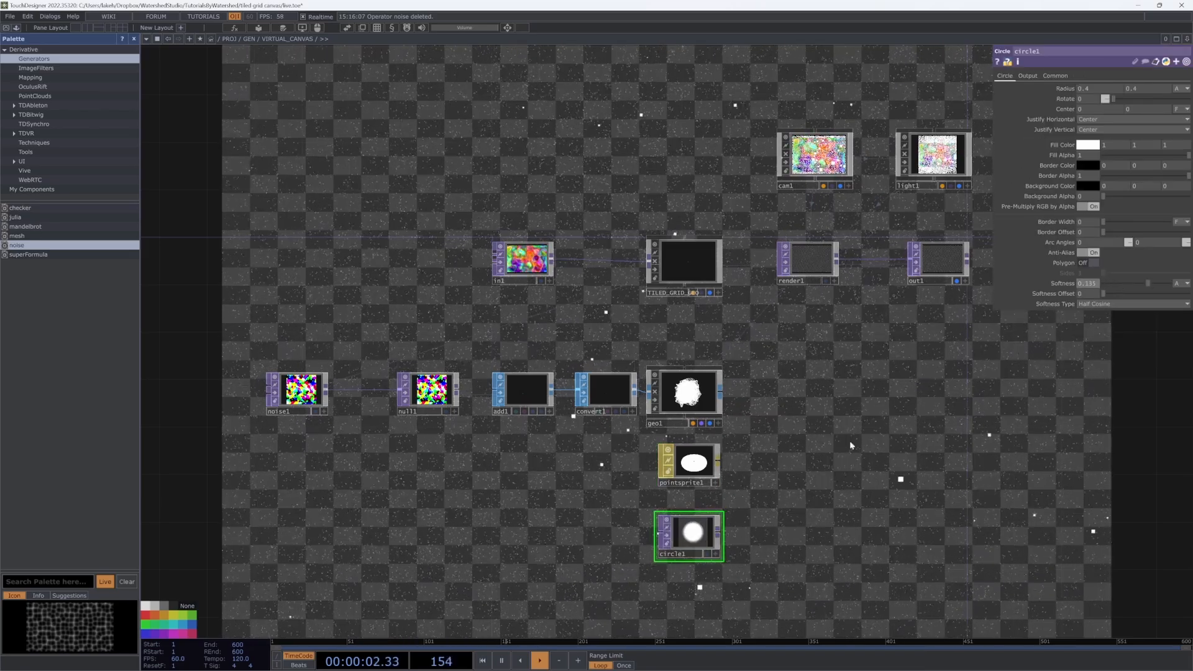
left_click_drag(804, 459, 752, 500)
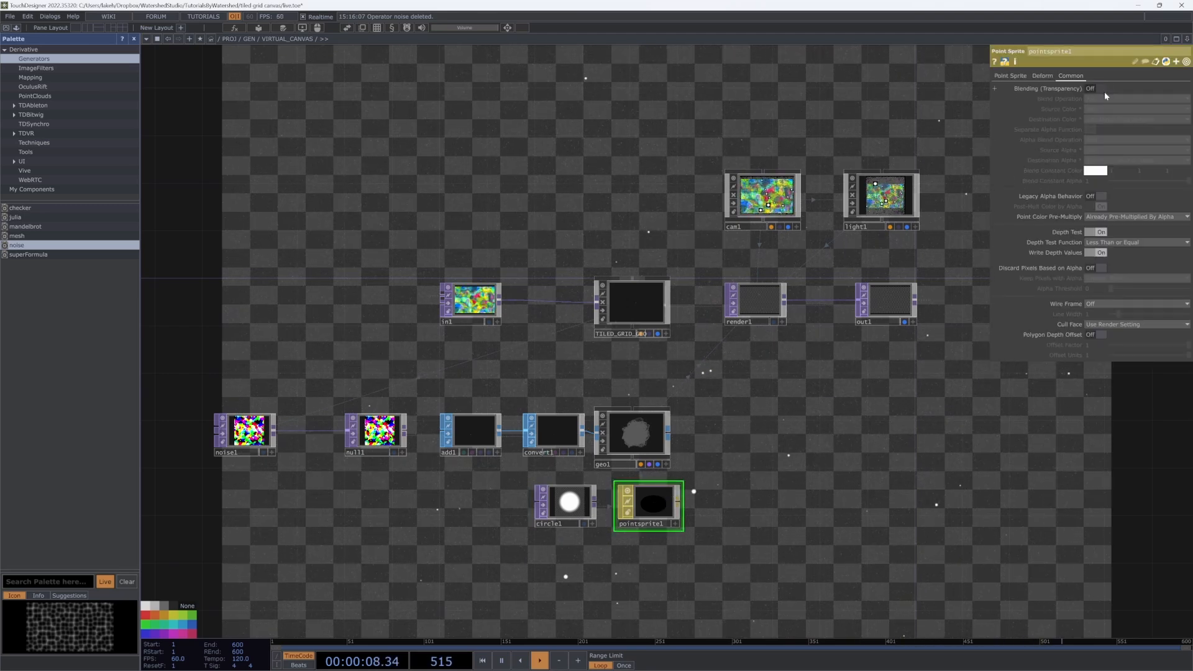
Step: Enable transparency blending on pointsprite1, nudge geo1 right, and select TILED_GRID_GEO
left_click(1098, 88)
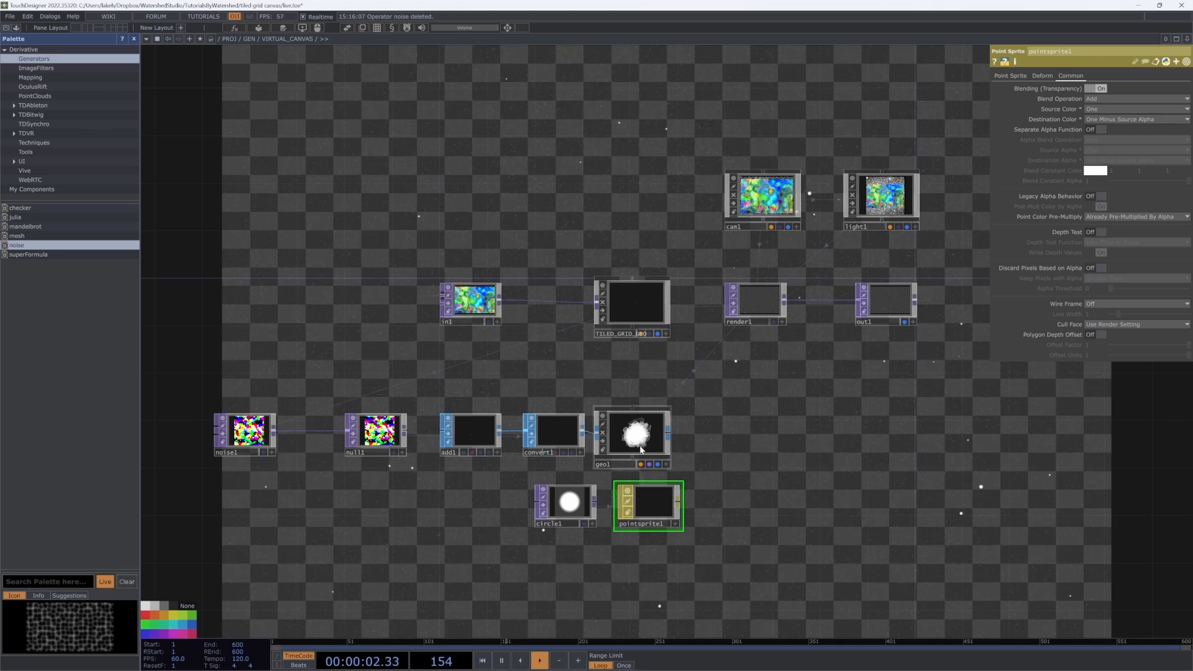
left_click_drag(641, 447, 653, 447)
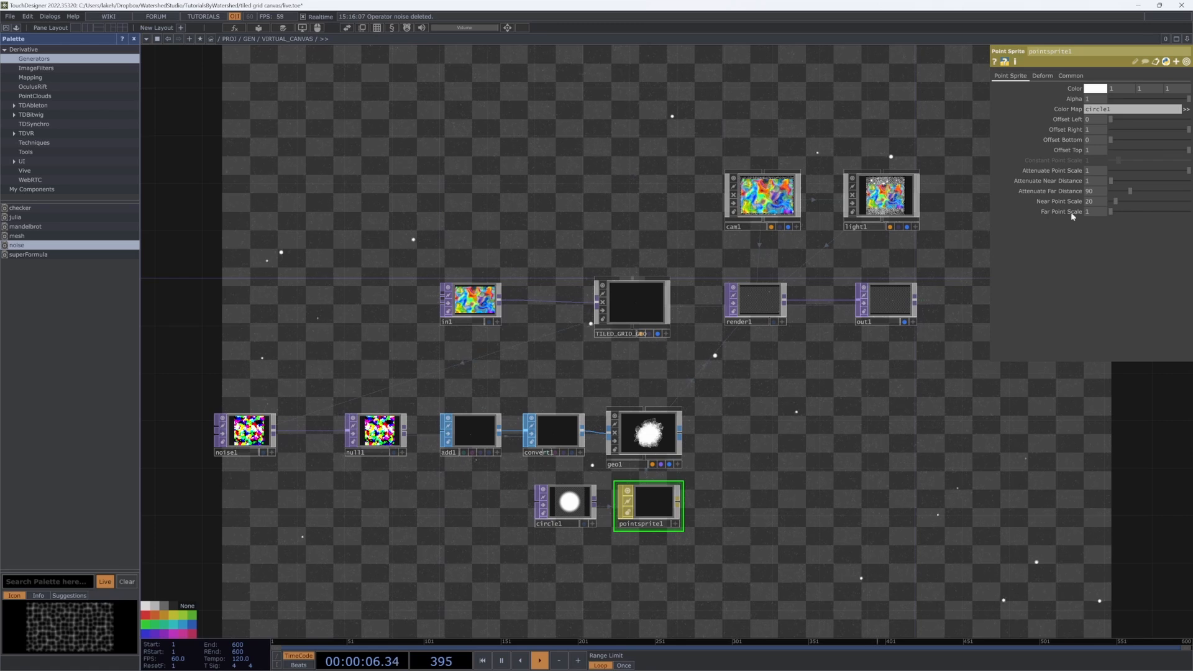
left_click(627, 297)
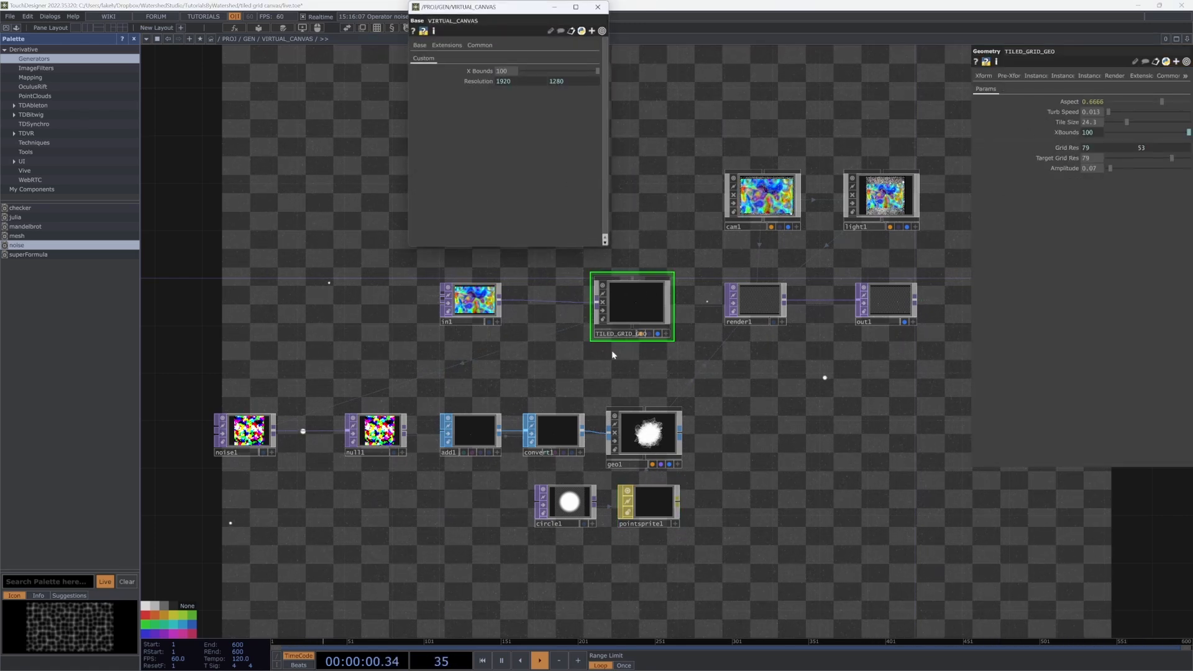
Step: Set pointsprite1's Attenuate Far Distance to parent.CANVAS.par.xbounds*2 and Near Point Scale to 1
left_click(642, 502)
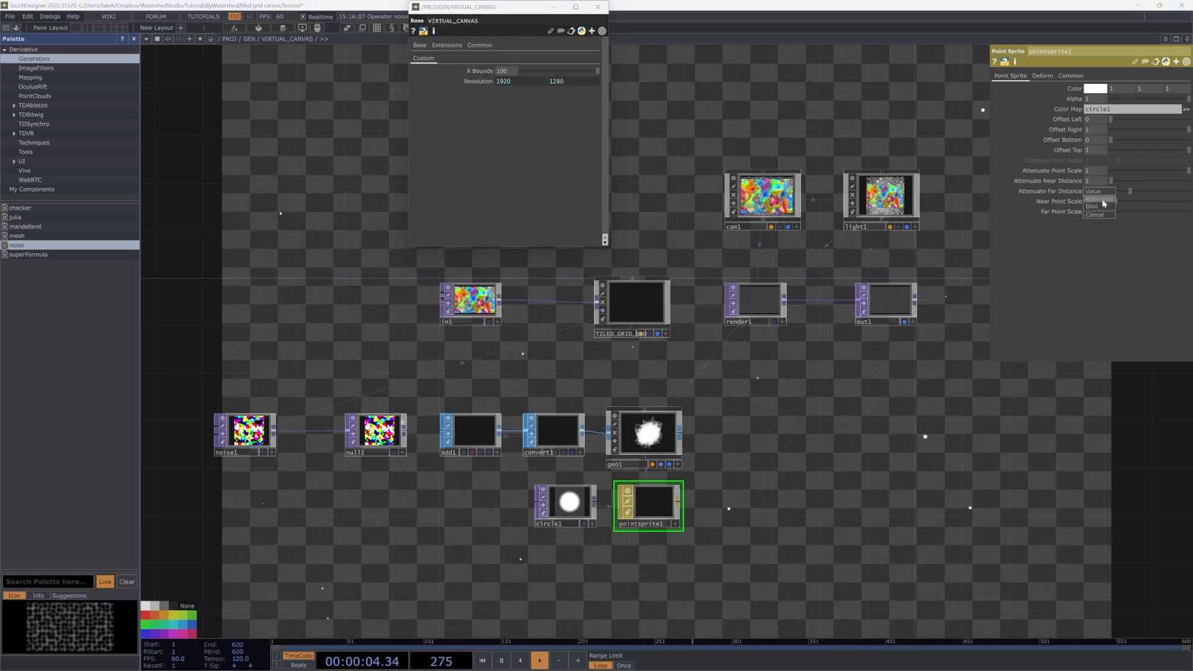
key("ctrl+z")
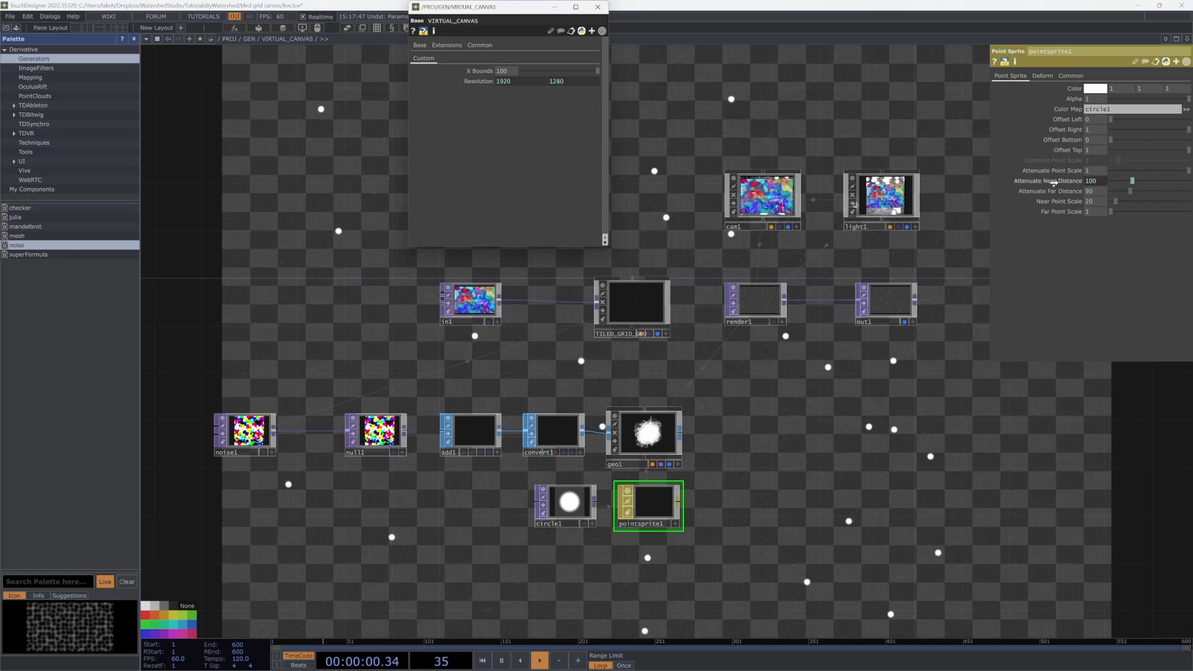
left_click_drag(1090, 190, 1094, 189)
left_click(1117, 201)
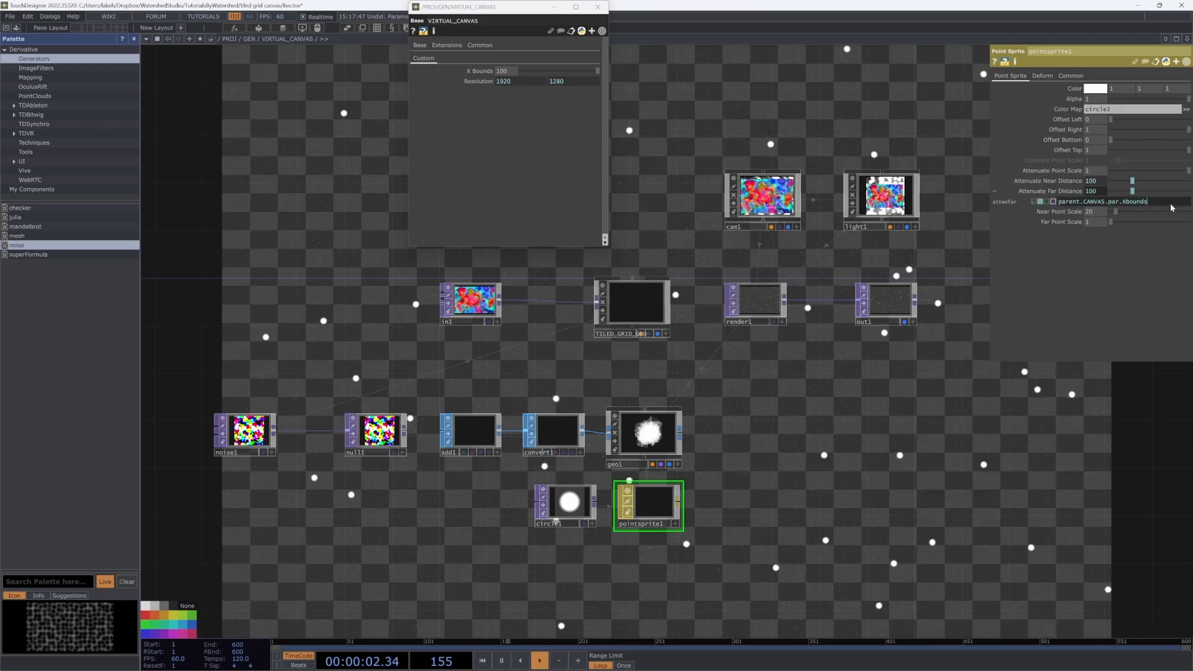
left_click_drag(907, 476, 559, 571)
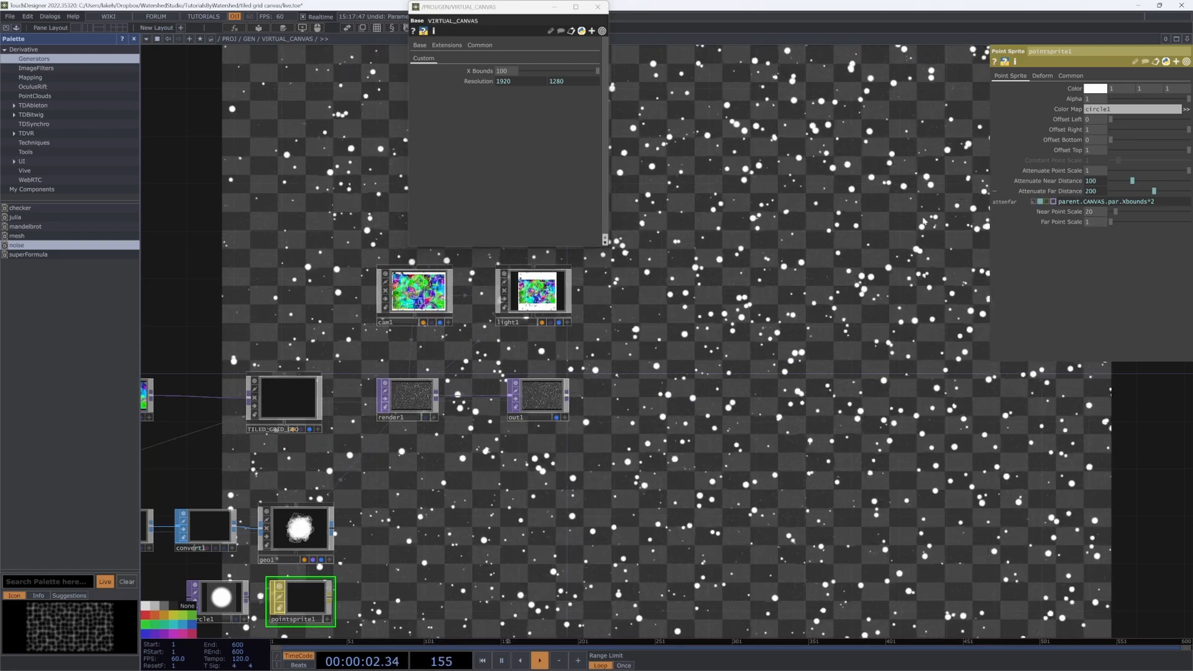
left_click_drag(1108, 212, 1007, 210)
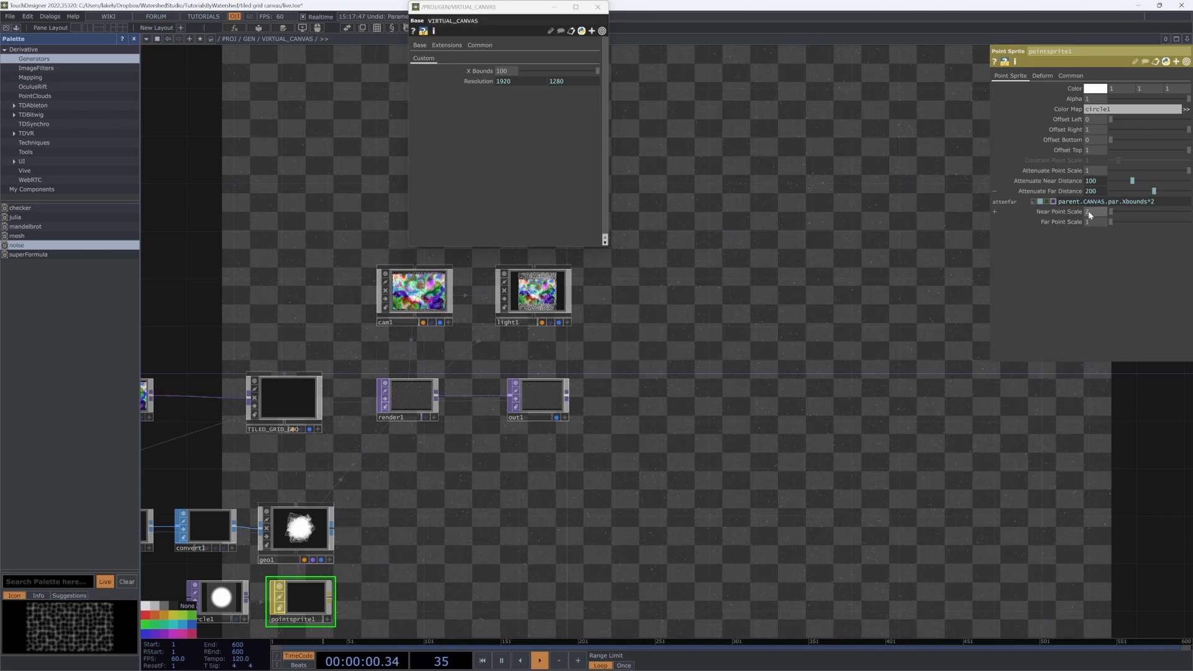
key("h")
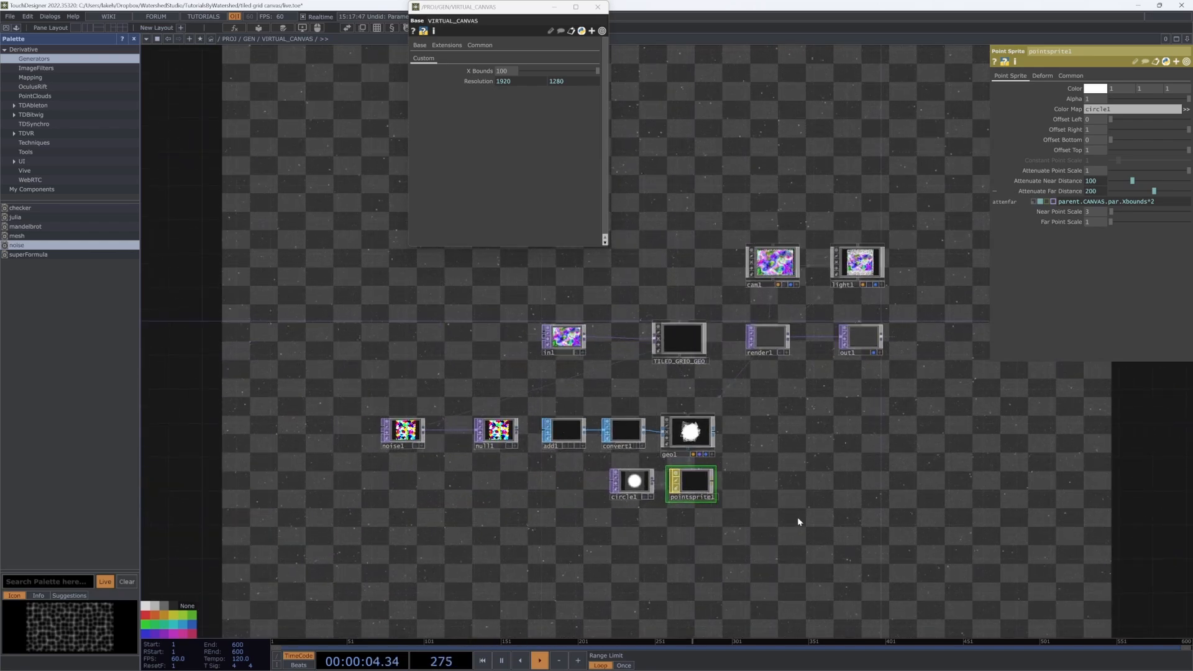
Step: Add a Render Pass TOP, renderpass1, after render1
left_click_drag(806, 492, 821, 529)
scroll(795, 413, "up", 4)
left_click(780, 346)
key("Tab")
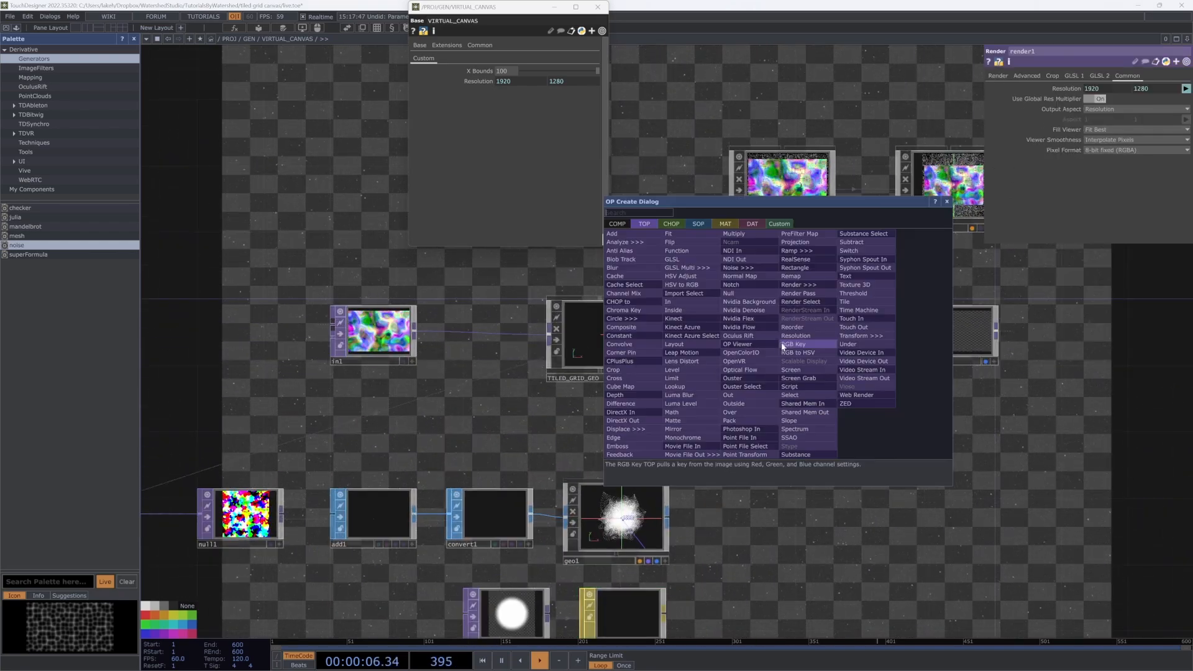
left_click(818, 293)
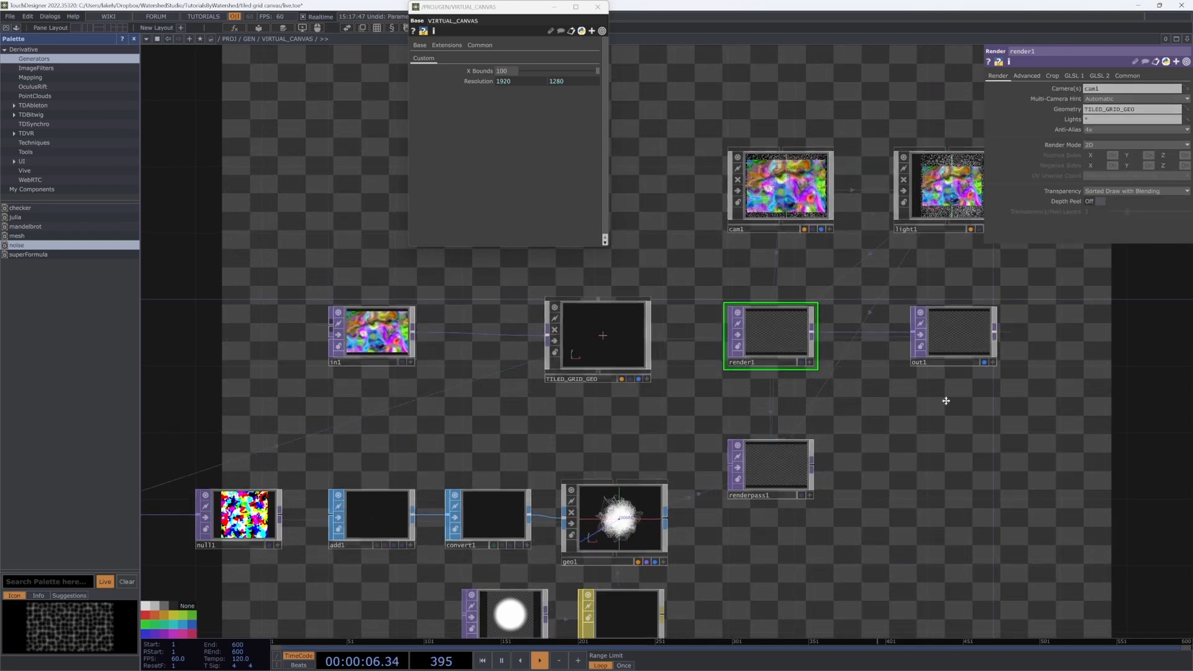
left_click_drag(965, 429, 924, 333)
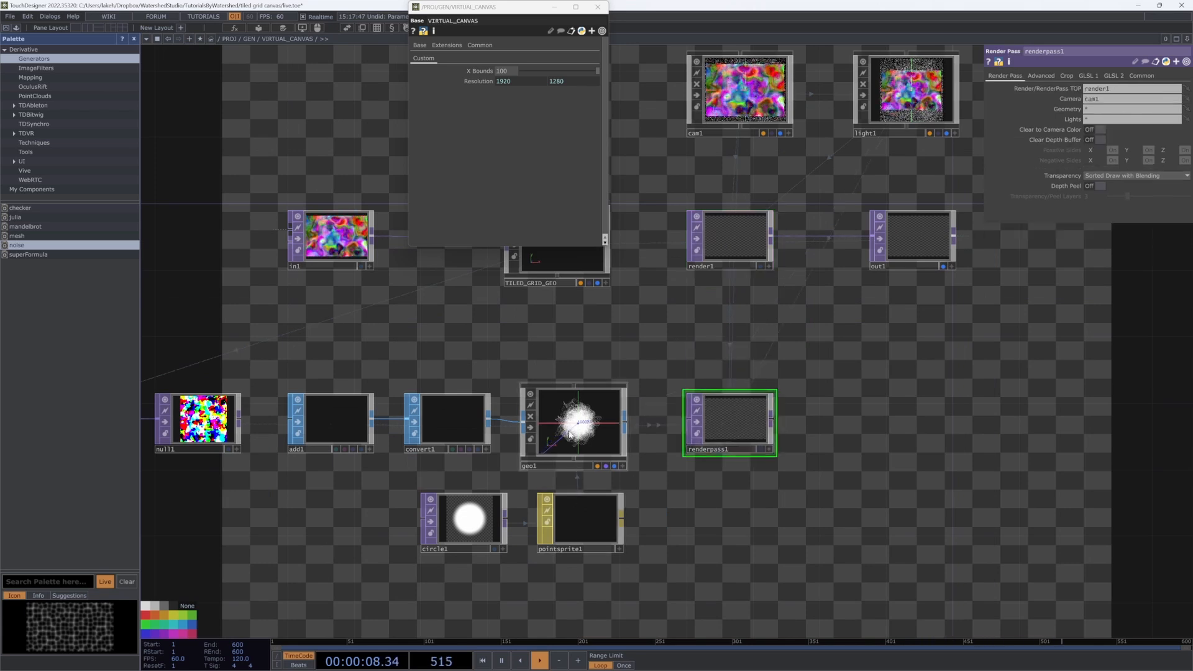
Step: Rename geo1 to DUST, use it as renderpass1's geometry, and move out1 right
left_click(564, 464)
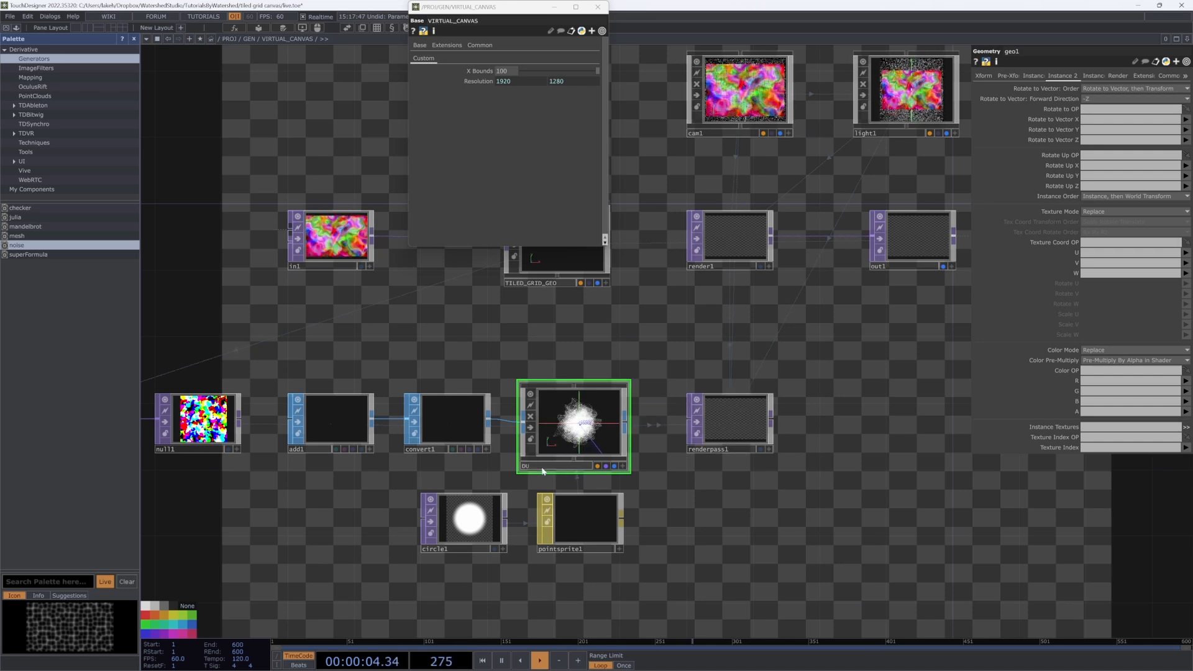
left_click(738, 448)
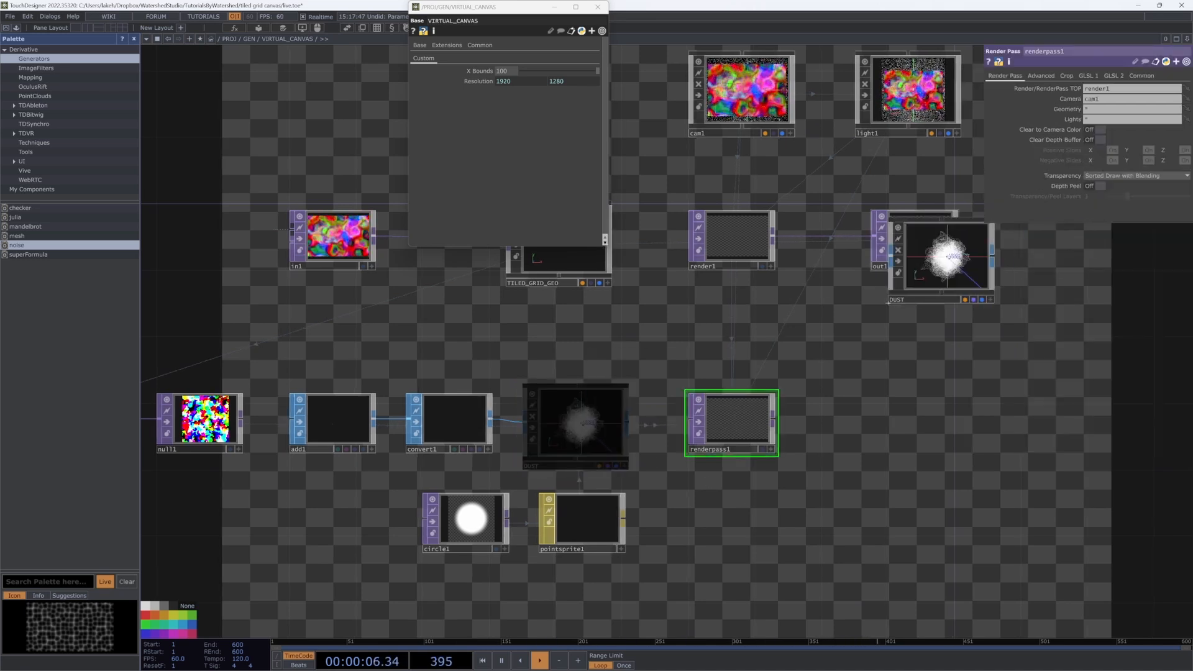
key("h")
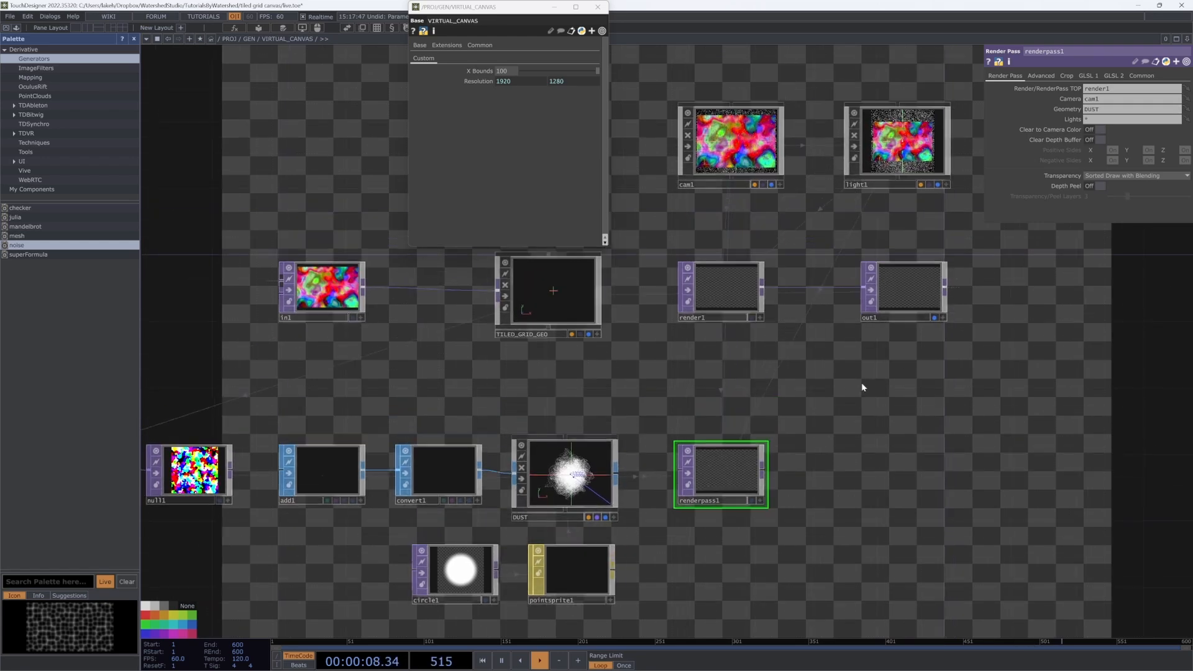
left_click_drag(829, 455, 773, 489)
left_click_drag(881, 364, 905, 365)
left_click_drag(873, 488, 885, 540)
scroll(621, 438, "up", 4)
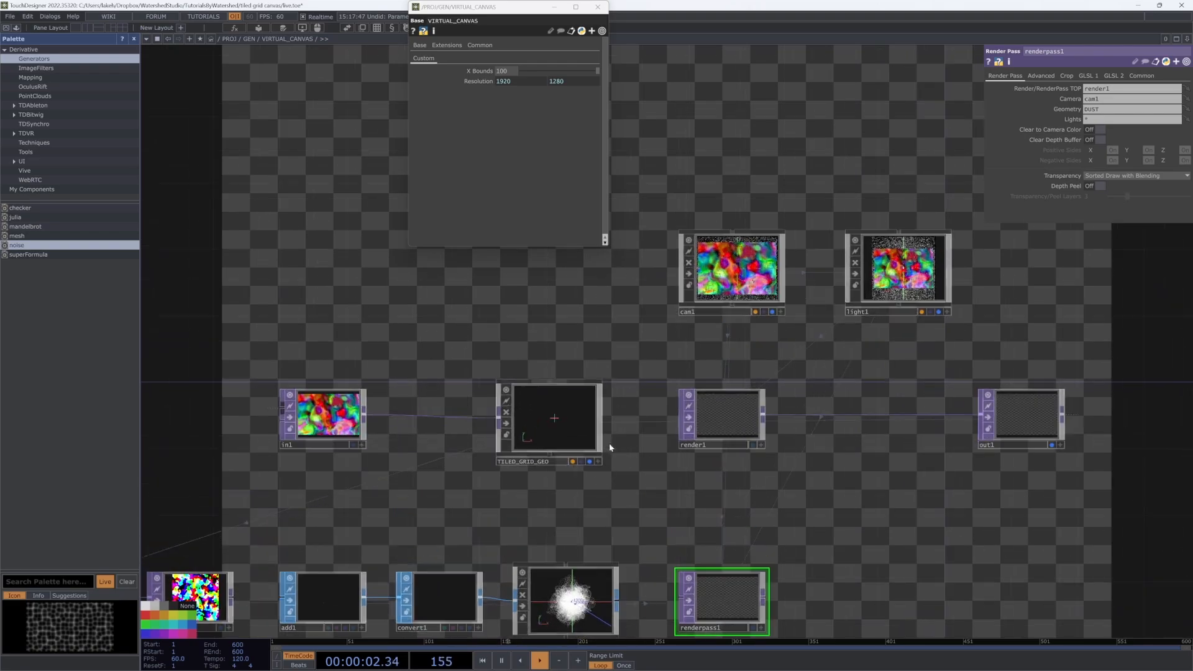
Step: Make renderpass1 clear to the camera colour, then open Load Tox with Ctrl+Shift+O
left_click(581, 461)
left_click_drag(800, 495, 705, 414)
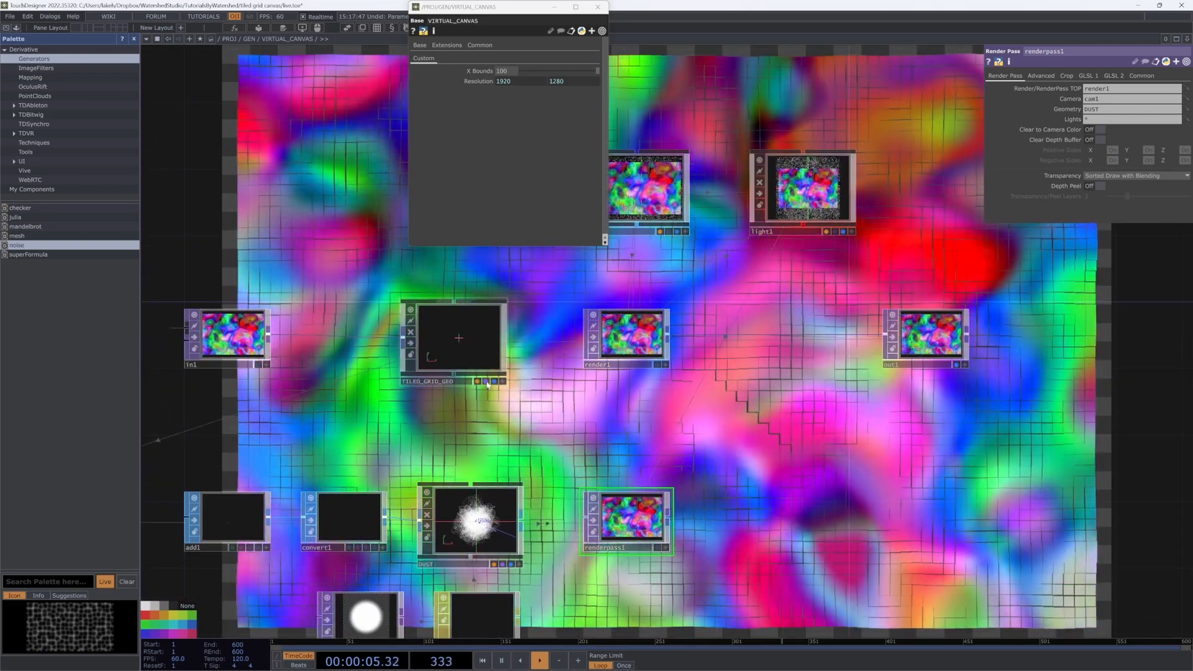
left_click(486, 381)
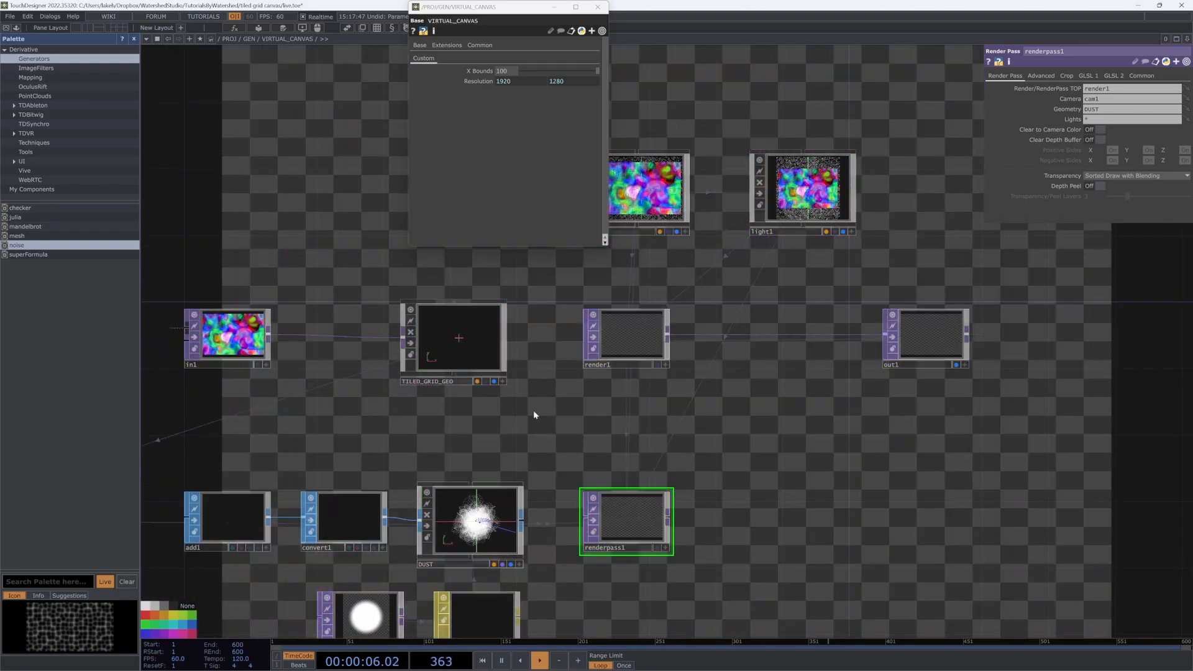
left_click(486, 381)
left_click(1099, 129)
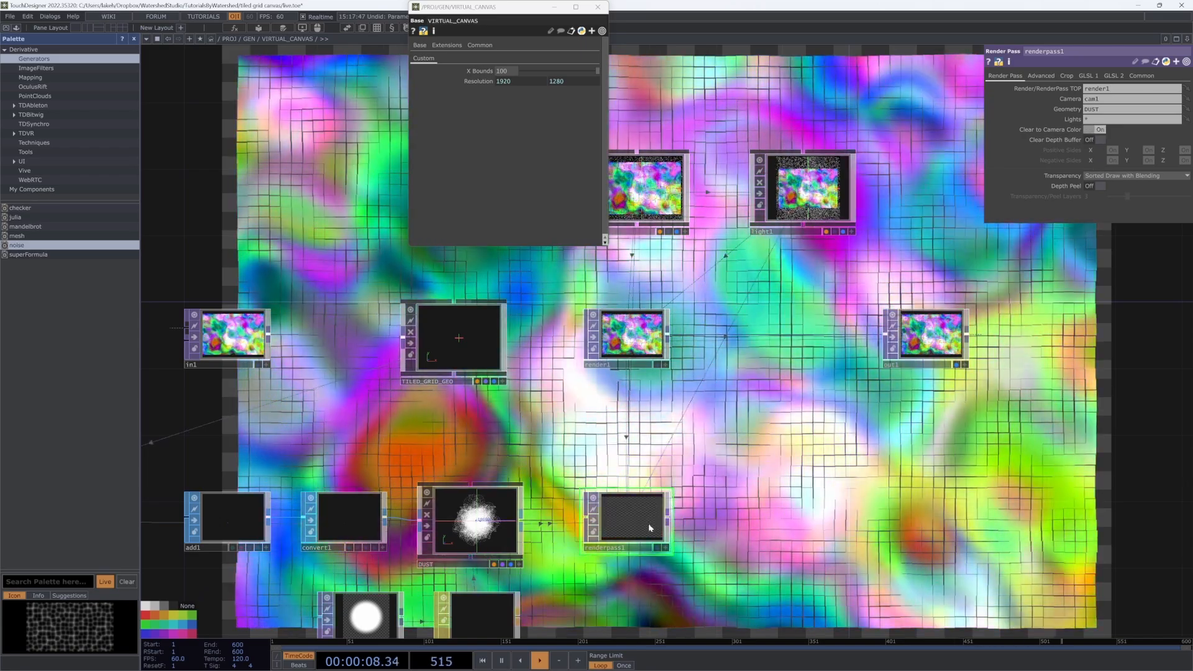
scroll(607, 529, "up", 6)
scroll(679, 447, "down", 6)
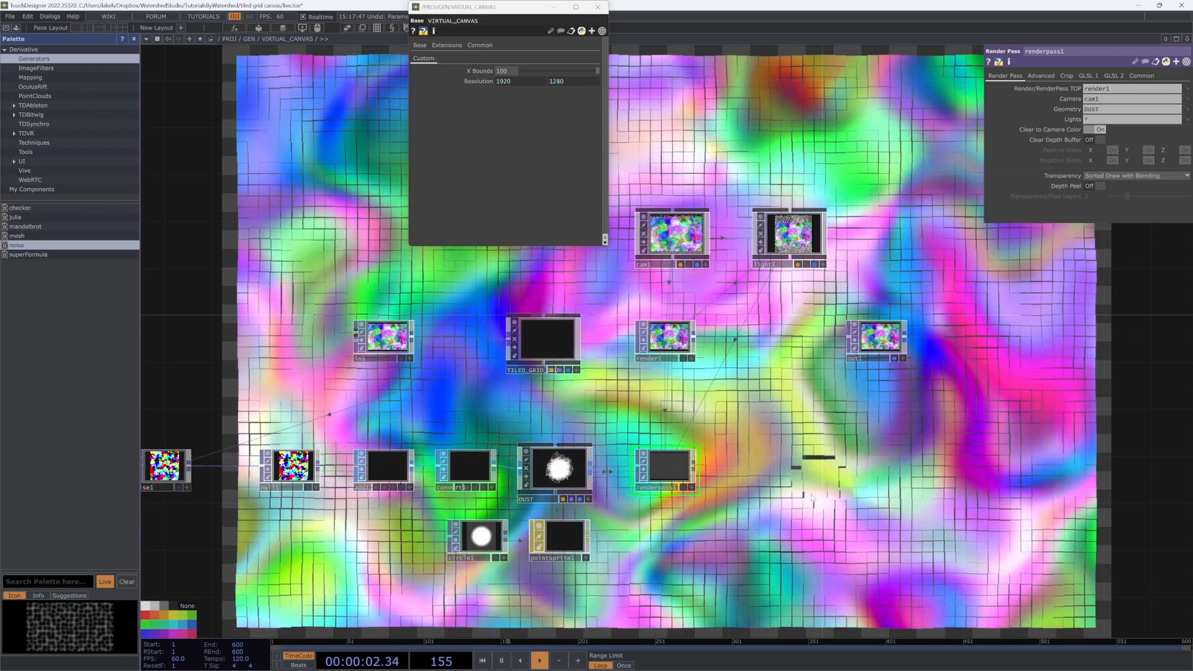
key("ctrl+shift+o")
scroll(73, 234, "up", 10)
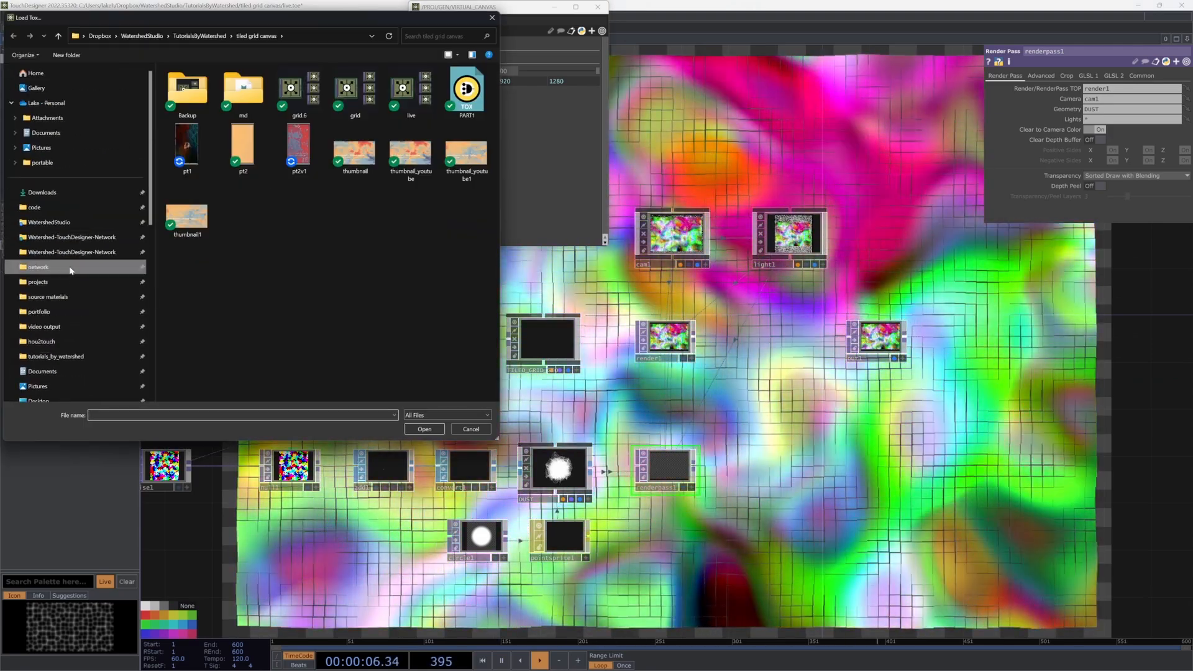
Step: Load the TEX3D_FEEDBACK component from the network/TOPs/feedback folder
left_click(70, 268)
double_click(202, 146)
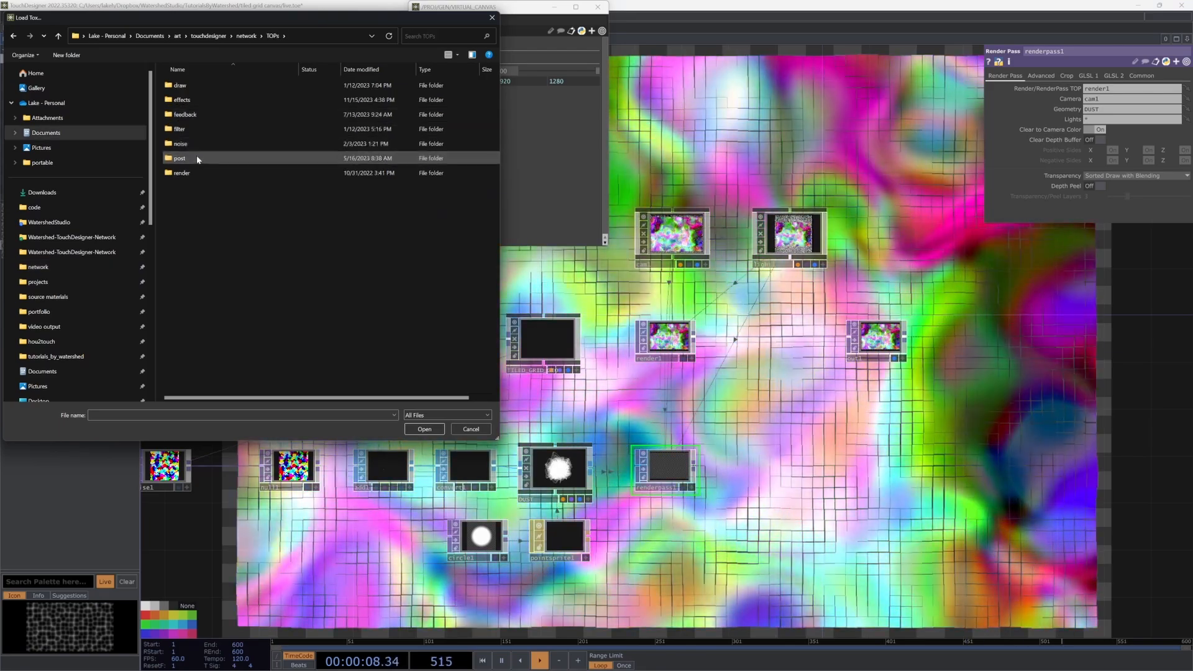
double_click(200, 115)
double_click(216, 87)
scroll(800, 471, "up", 3)
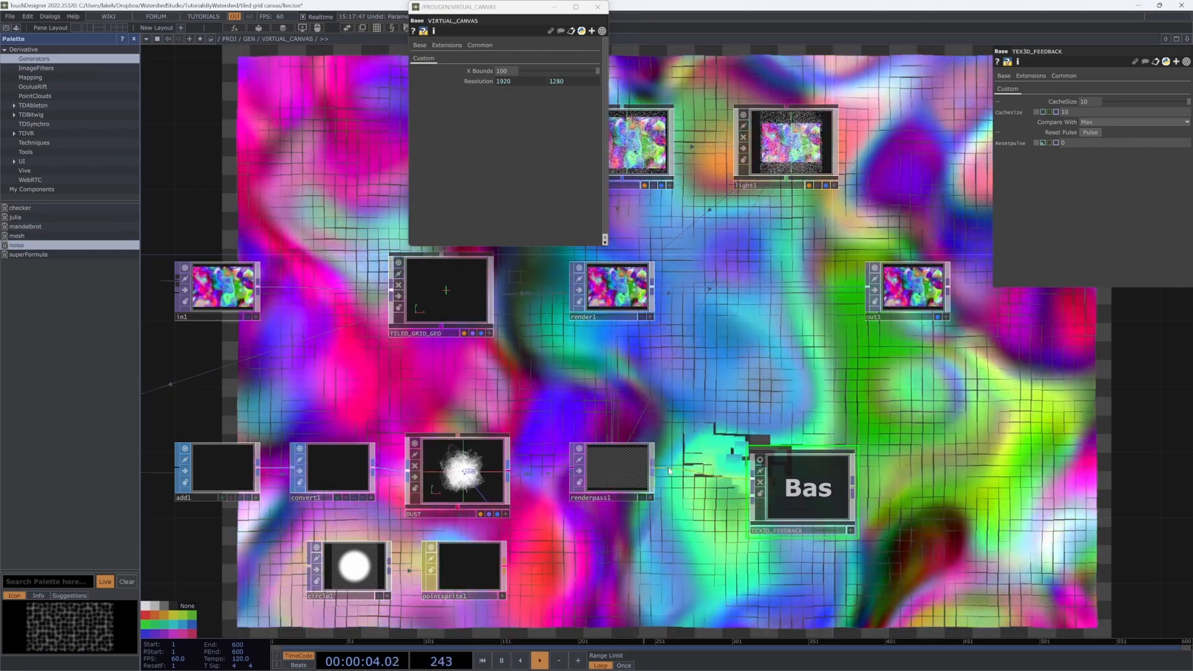
Step: Wire renderpass1 into TEX3D_FEEDBACK, align it with DUST, and check its Cache Size 10
left_click_drag(669, 470, 655, 470)
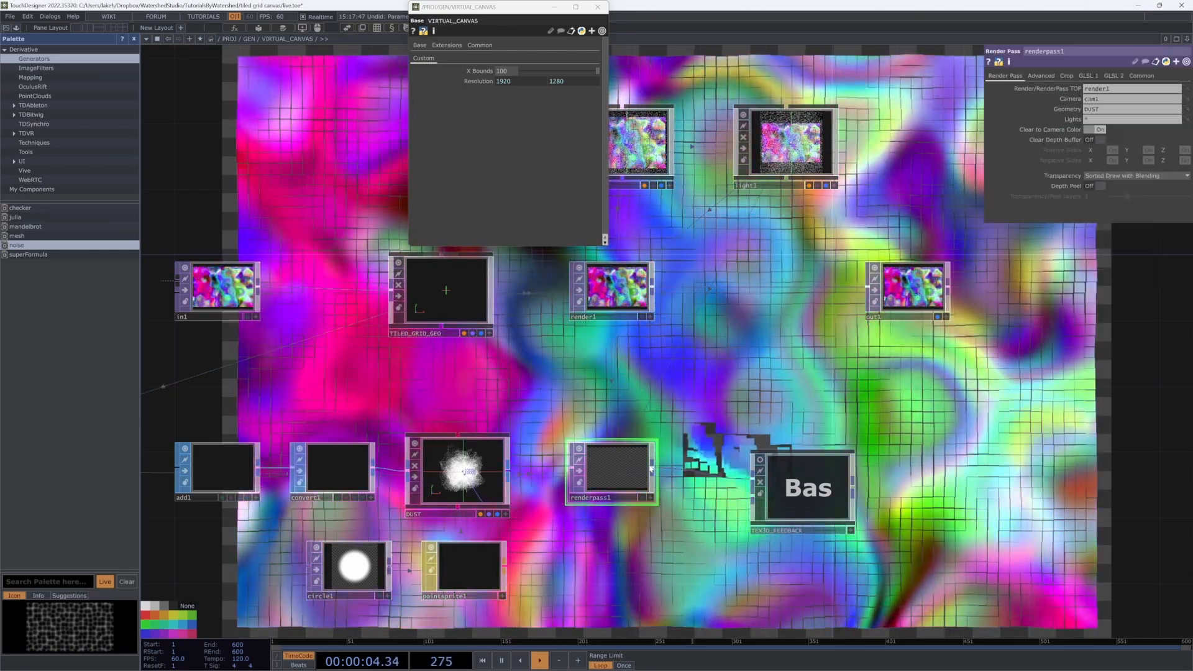
left_click_drag(797, 489, 759, 461)
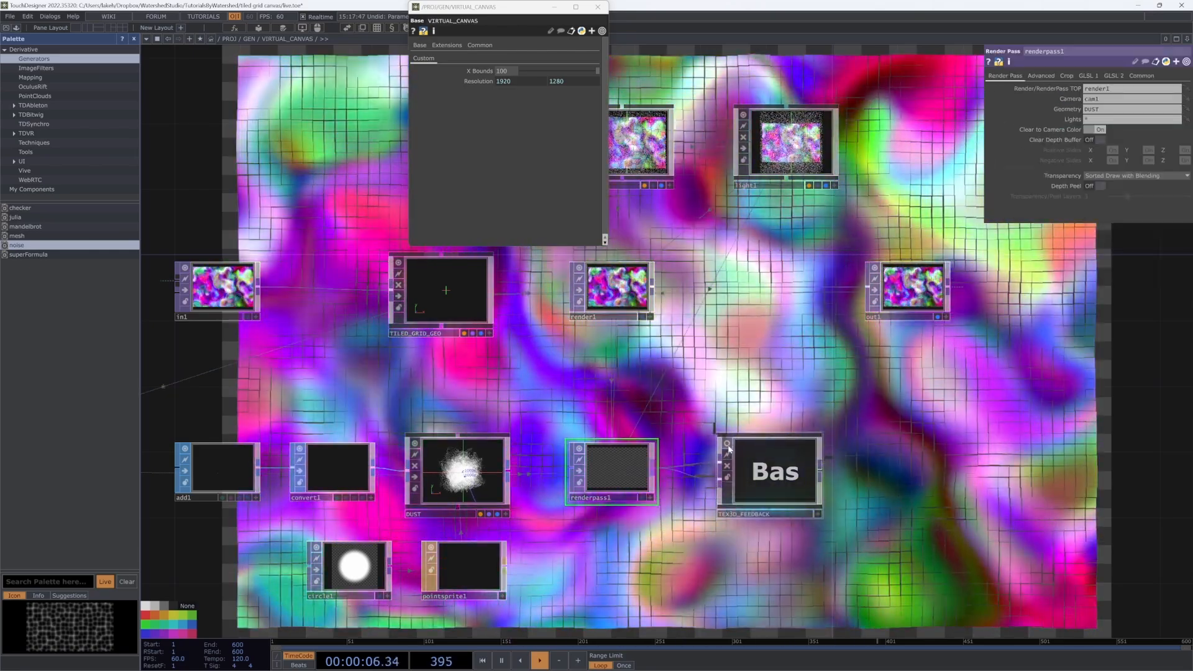
left_click(774, 474)
scroll(774, 475, "up", 5)
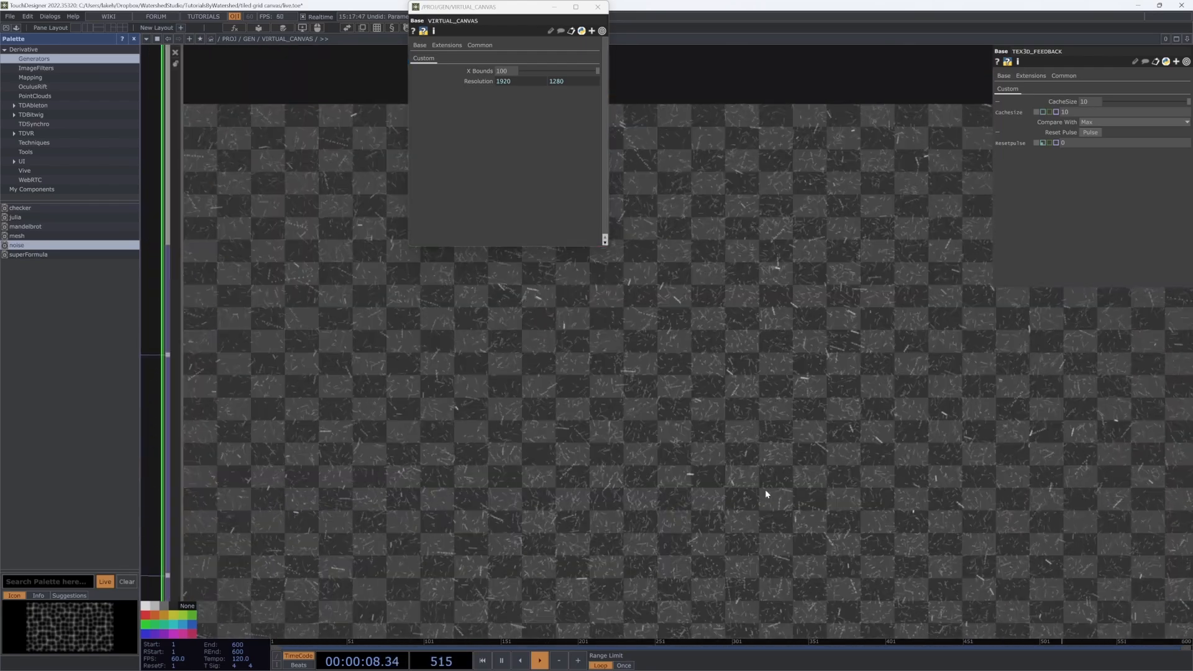
scroll(765, 489, "down", 7)
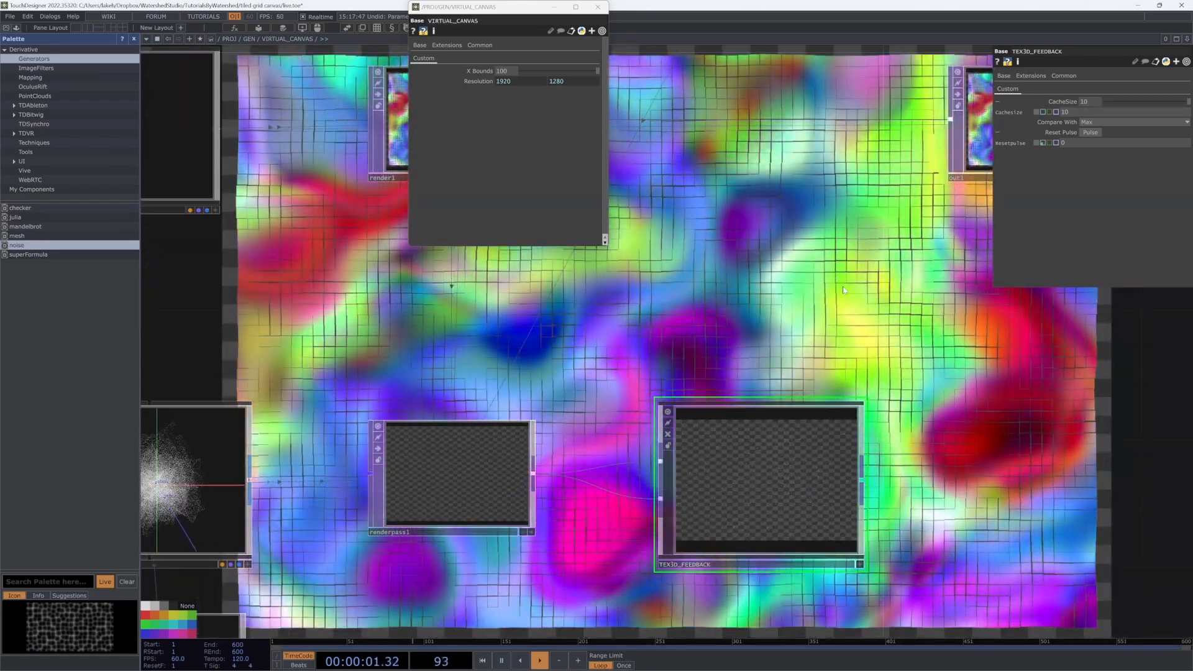
left_click_drag(839, 317, 804, 338)
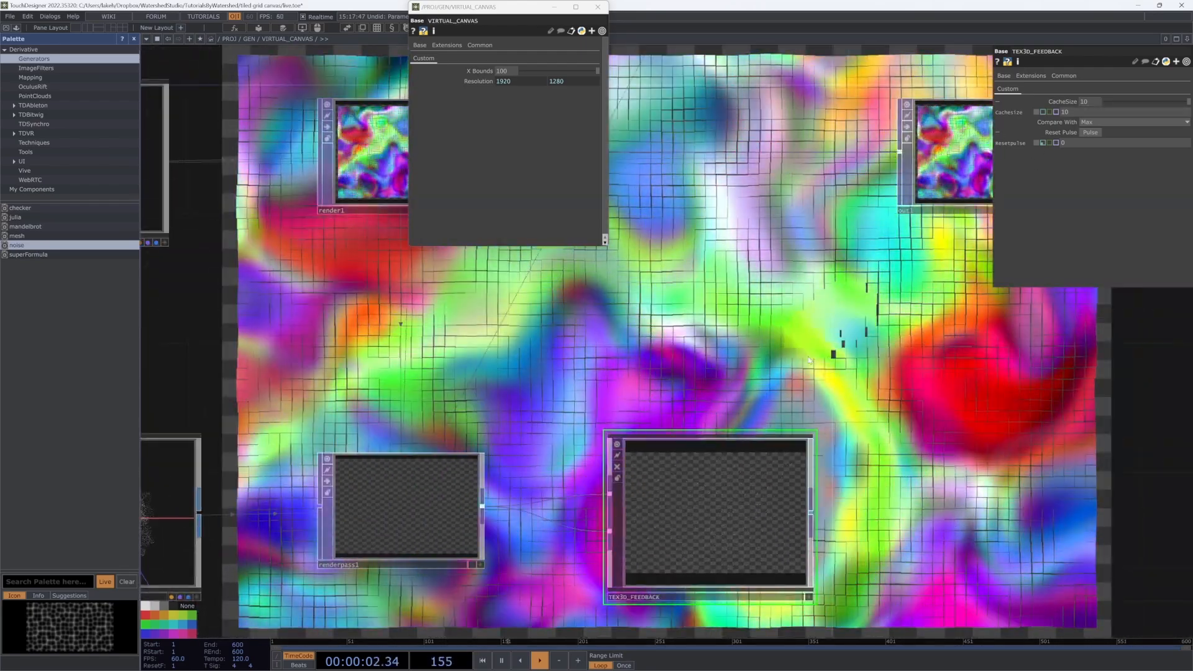
scroll(714, 506, "up", 5)
scroll(716, 515, "up", 3)
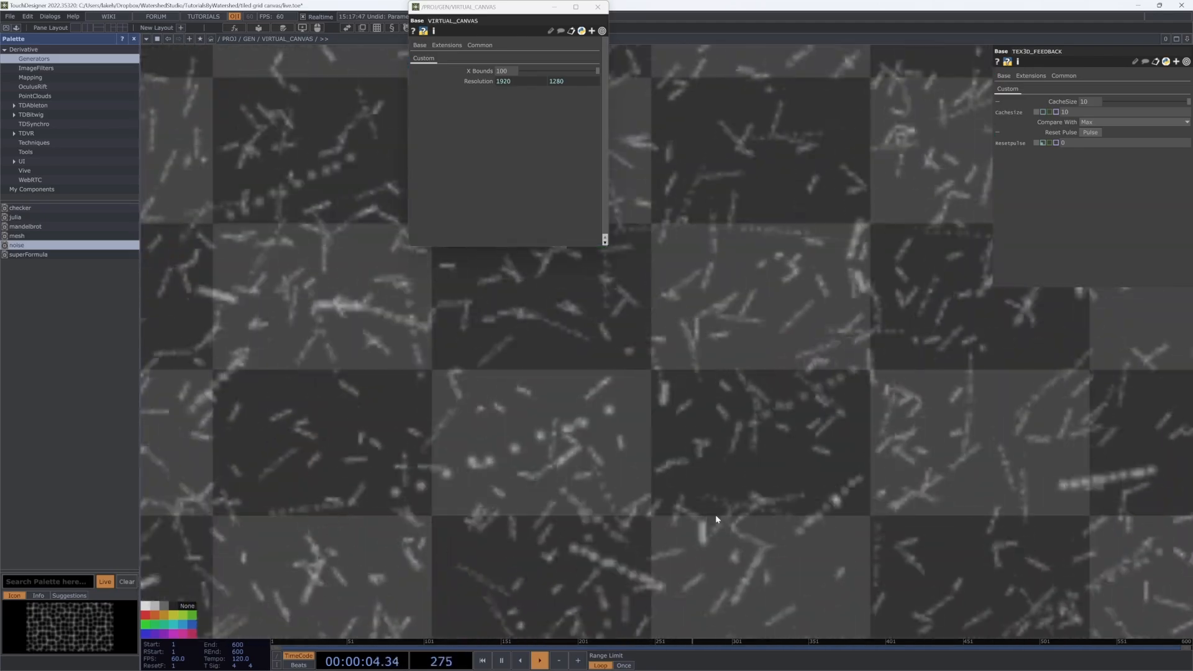
scroll(716, 515, "down", 10)
scroll(714, 515, "down", 5)
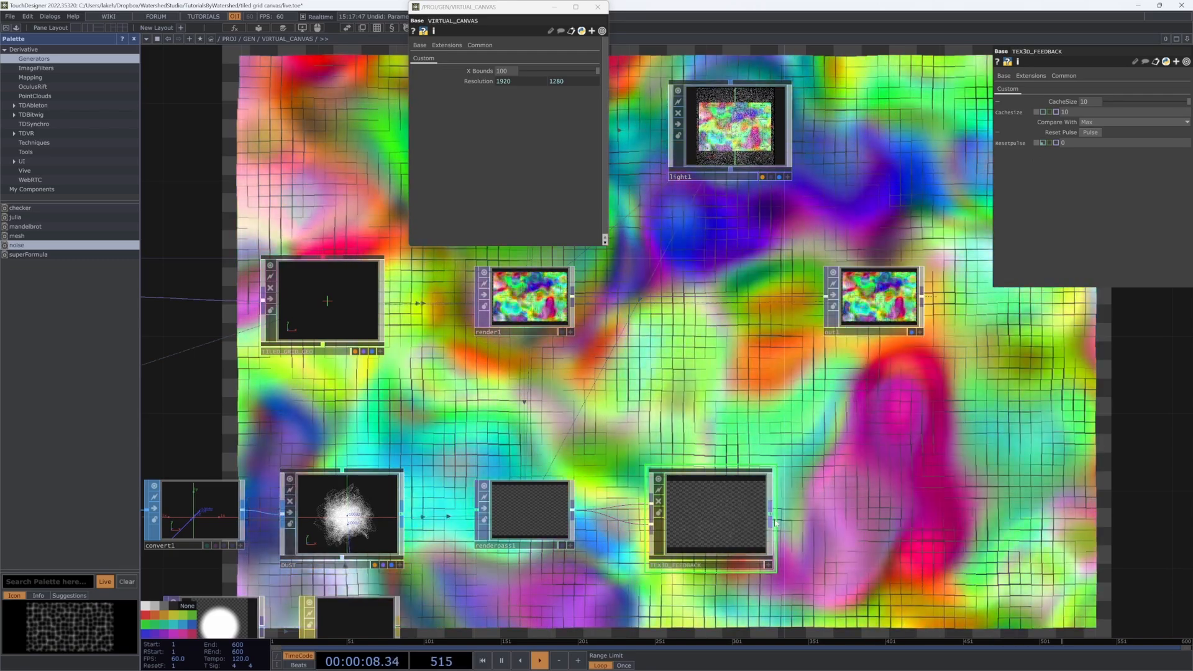
left_click(771, 509)
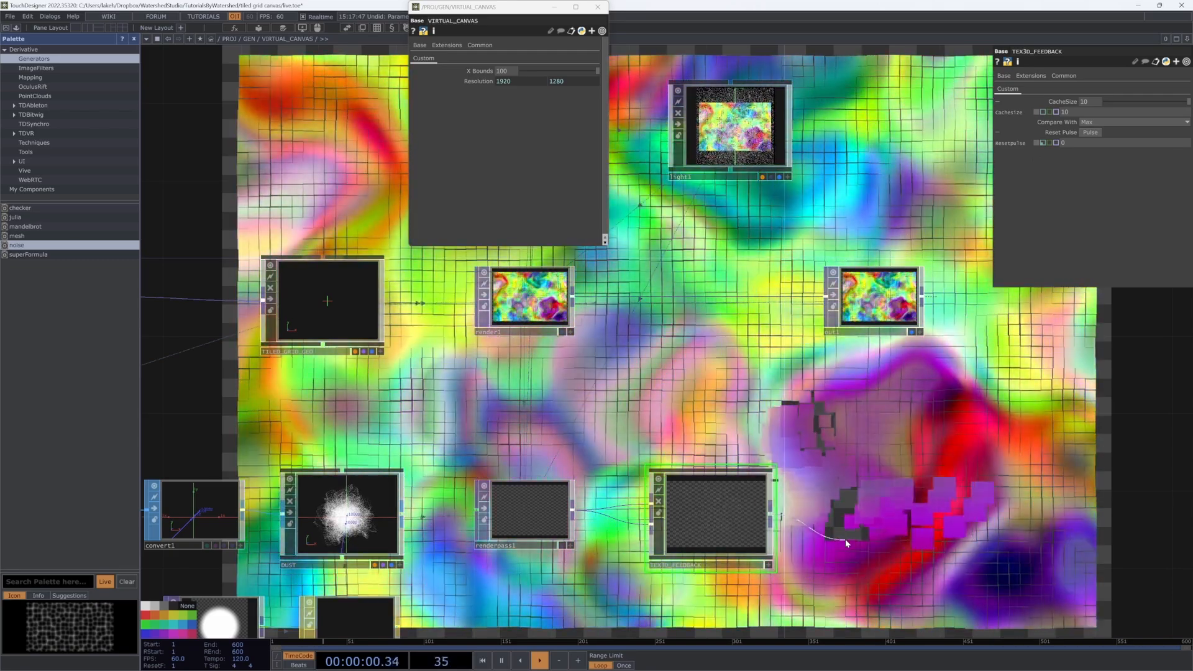
left_click(847, 542)
Step: Insert an Over TOP on the render1–out1 wire with TEX3D_FEEDBACK as second input
left_click_drag(852, 302, 950, 301)
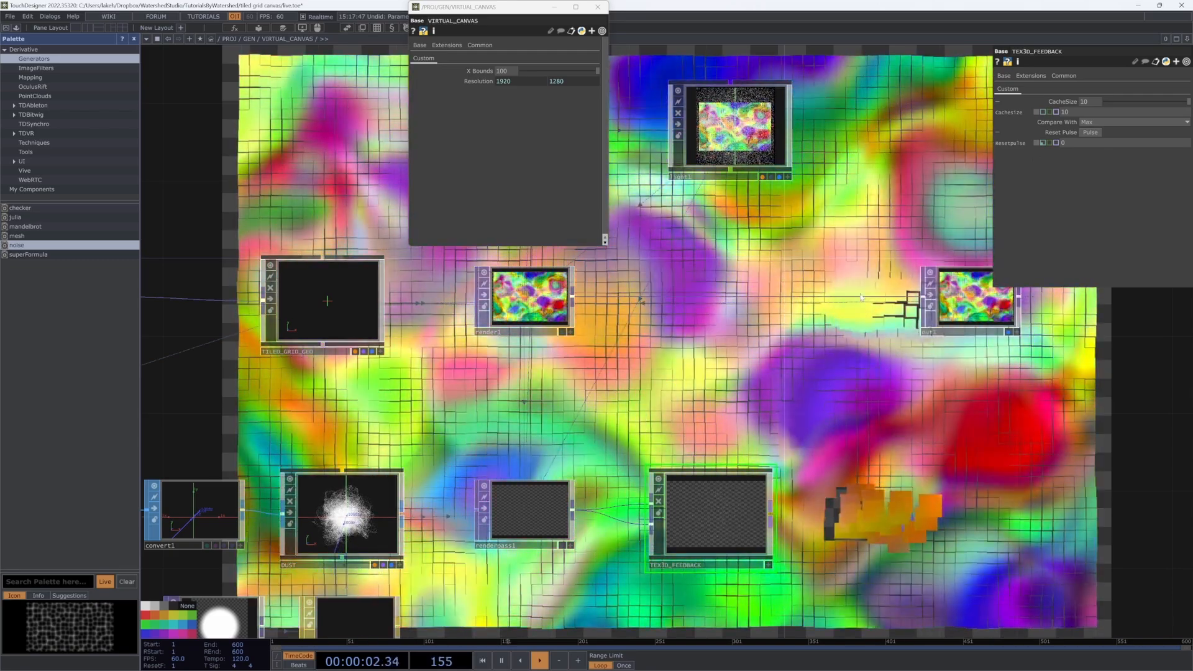
right_click(864, 293)
left_click(842, 290)
right_click(839, 290)
left_click(839, 287)
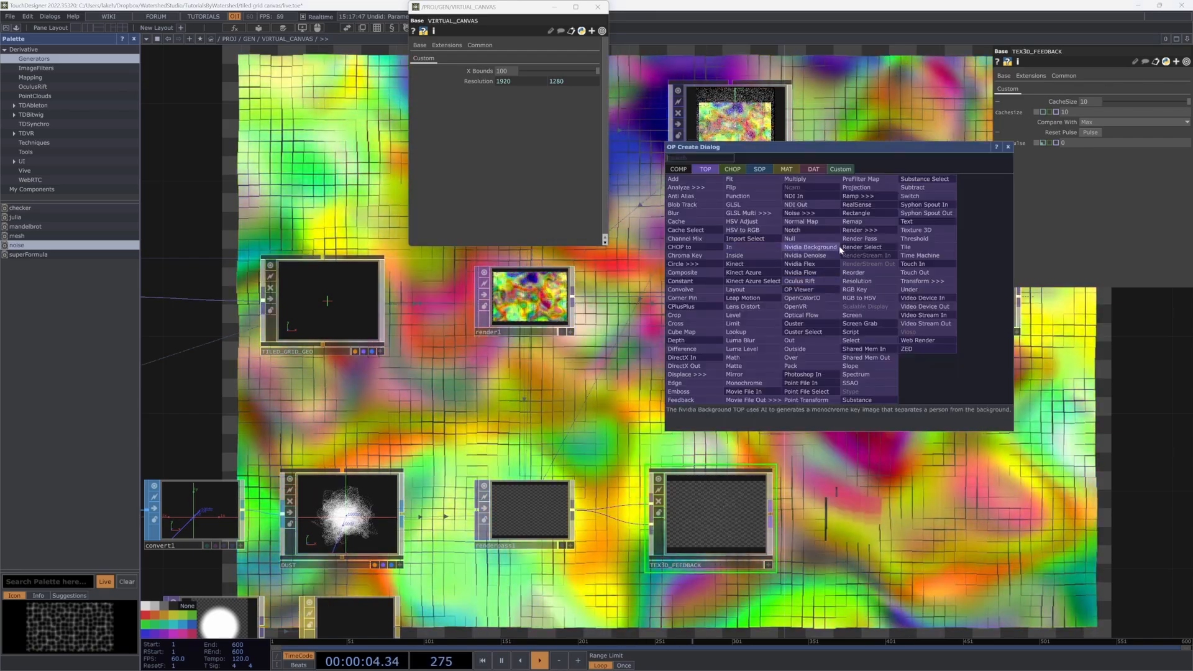
left_click(805, 354)
left_click(836, 320)
left_click_drag(771, 513, 858, 286)
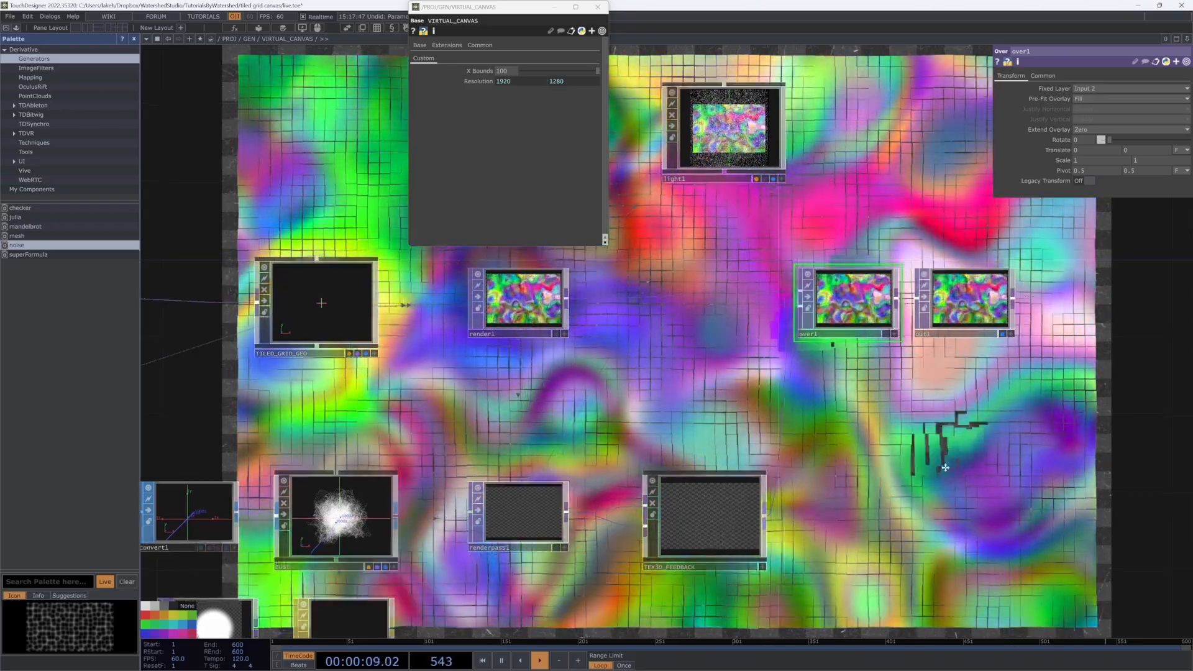
Step: Insert a Transform TOP, transform1, between over1 and out1
scroll(911, 458, "down", 5)
left_click_drag(907, 508, 886, 513)
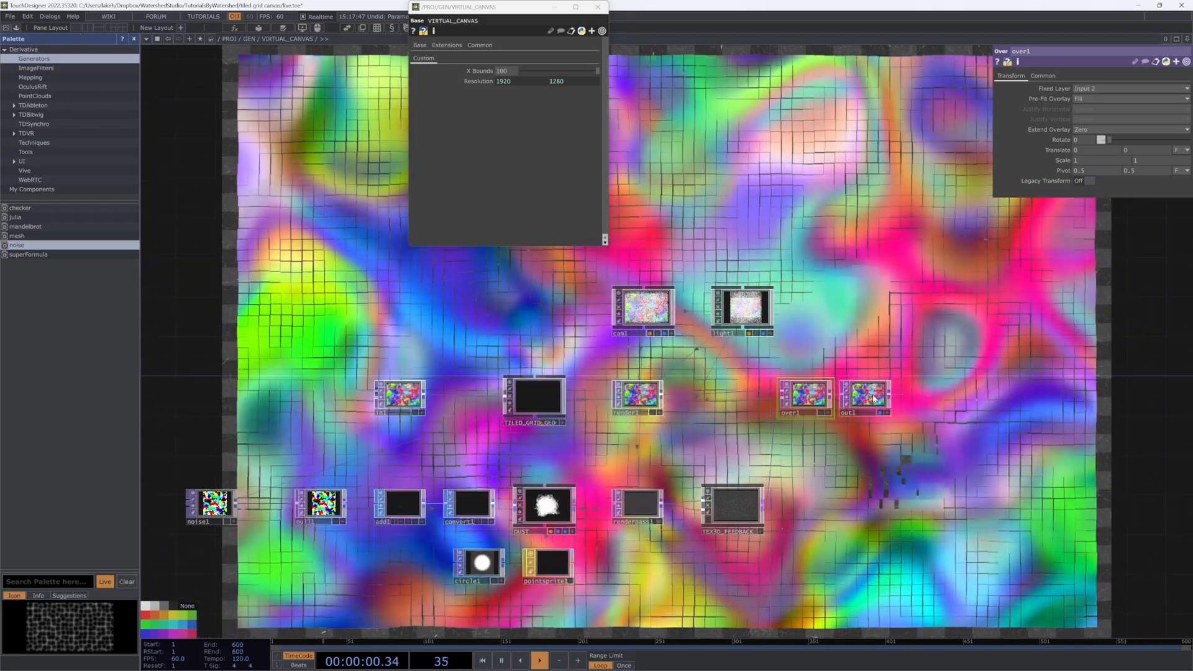
right_click(891, 391)
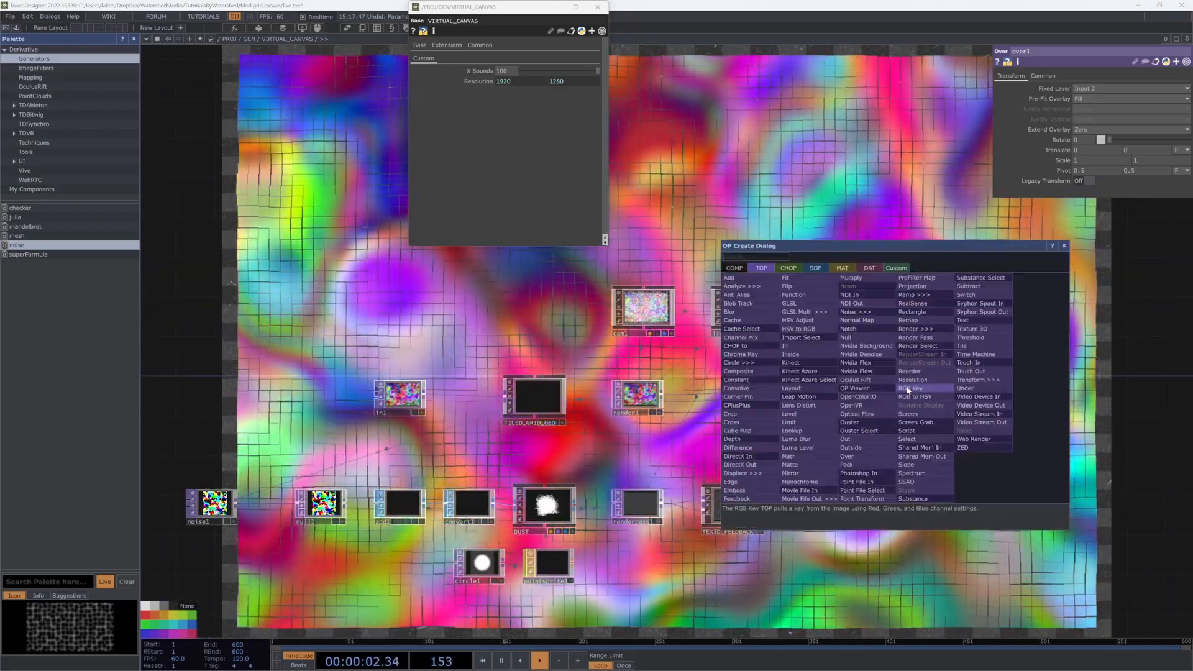
left_click(899, 383)
left_click(974, 402)
left_click(889, 395)
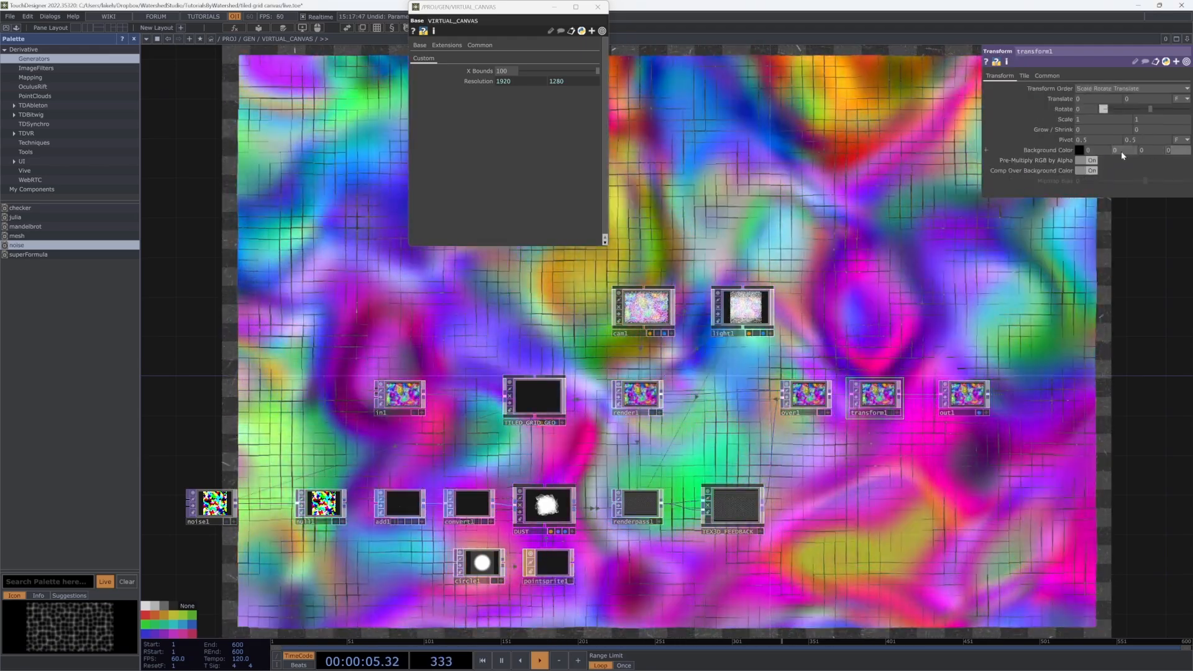
Step: Composite transform1 over background colour 0.01, 0.02, 0.04, 1 and close the VIRTUAL_CANVAS window
left_click(1091, 170)
type("1")
left_click(1084, 197)
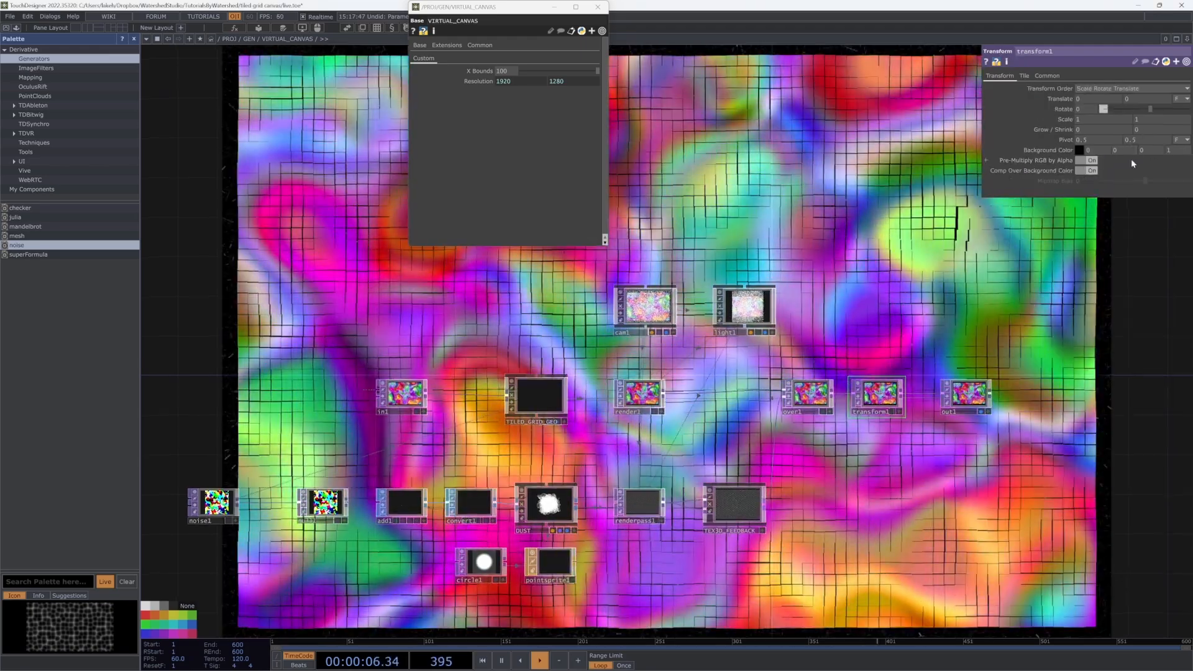
left_click(1121, 151)
key("Tab")
type(".04")
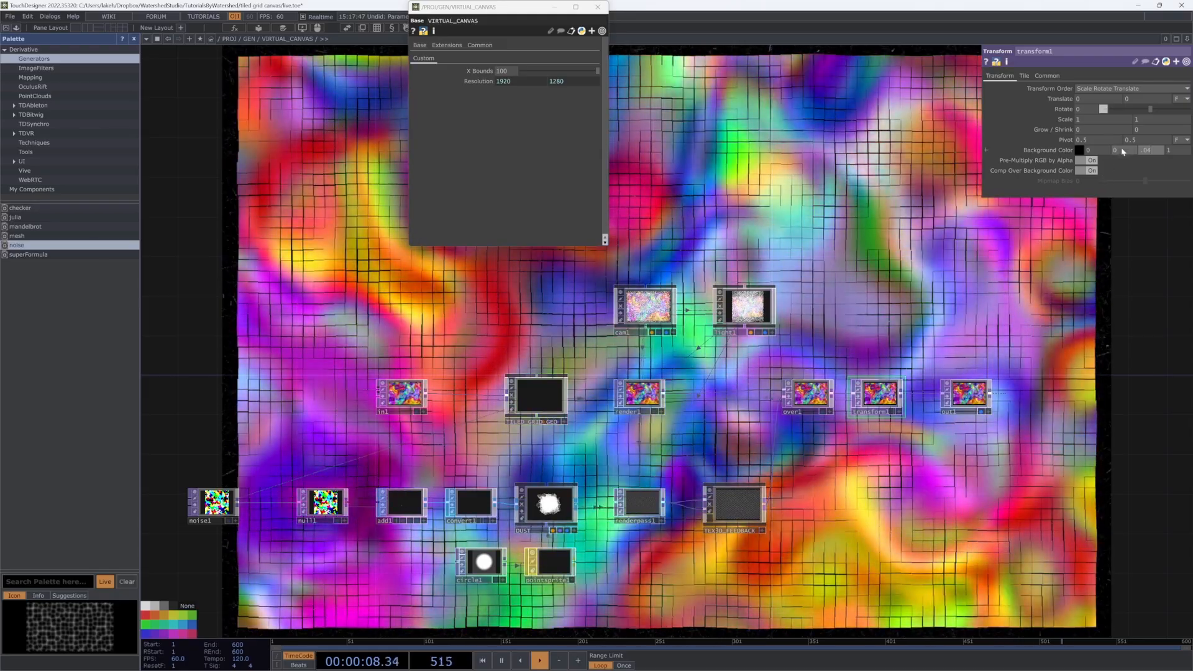
left_click(1123, 151)
type("0.02")
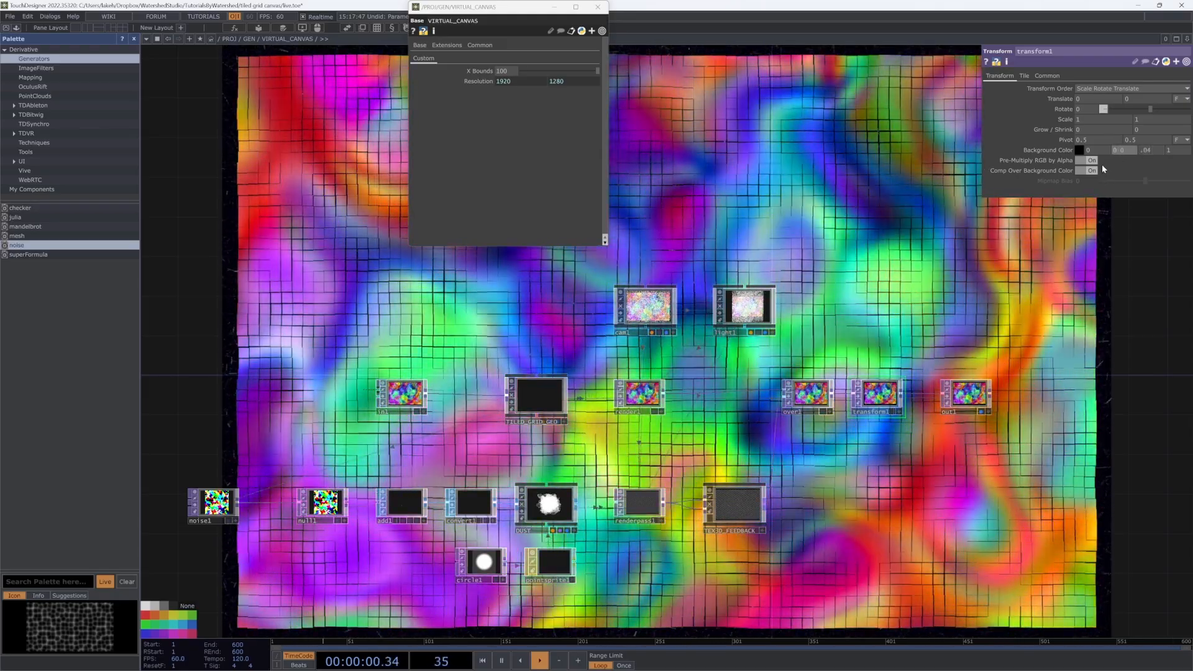
type("0.01")
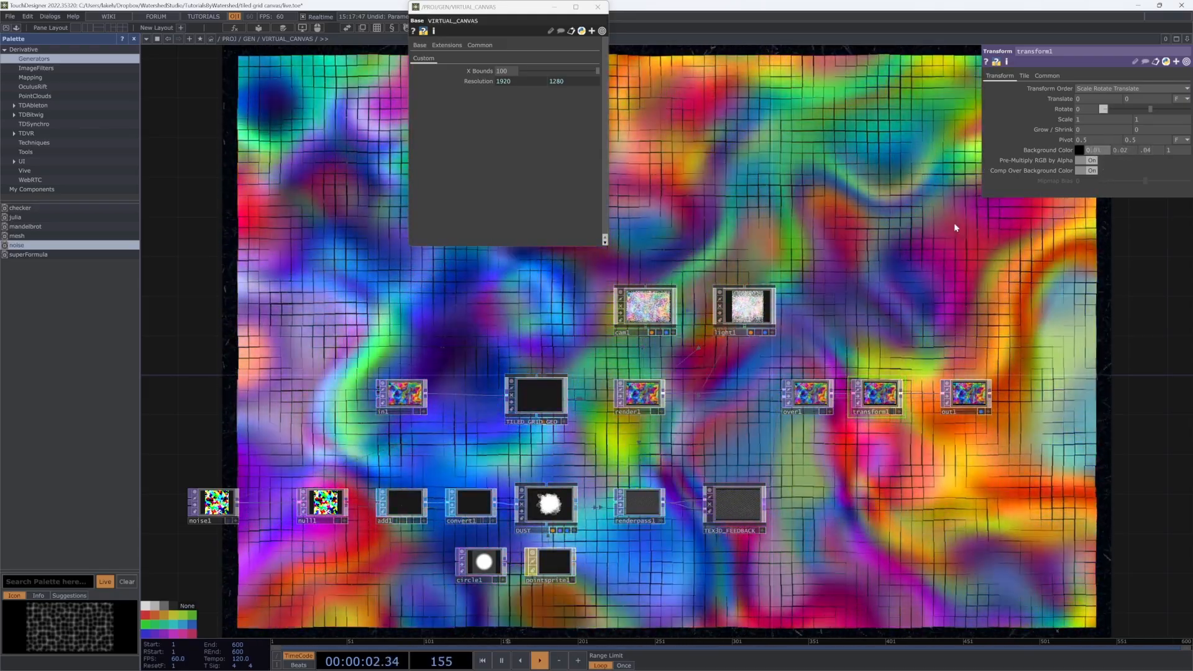
left_click_drag(972, 300, 947, 303)
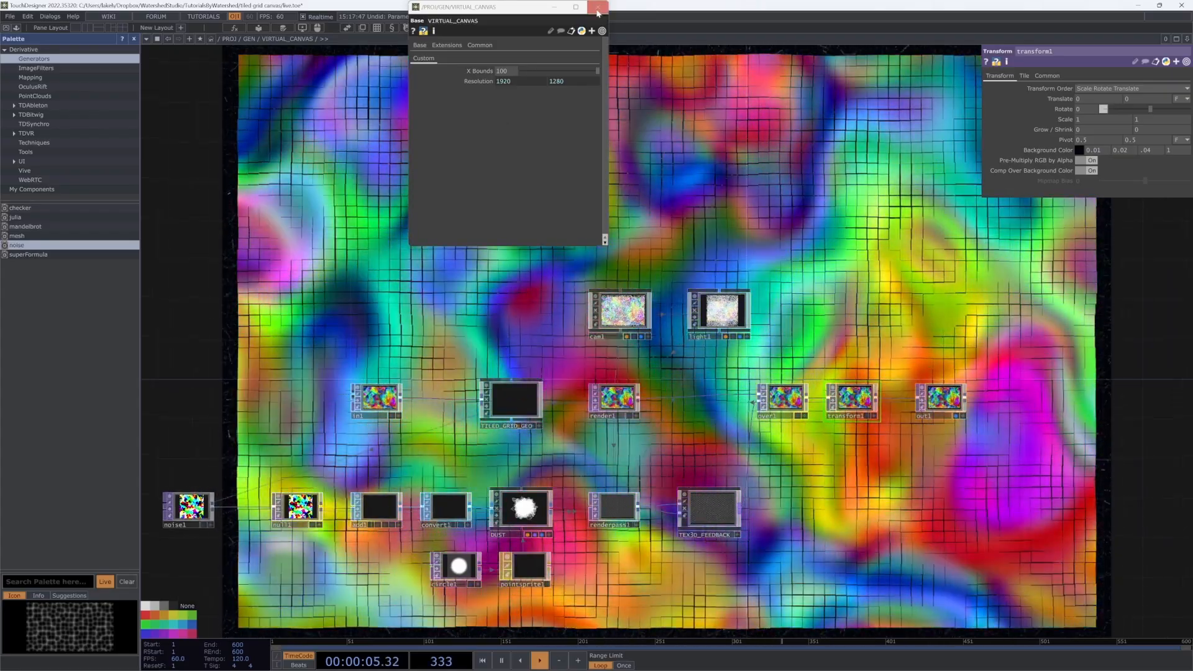
left_click(597, 7)
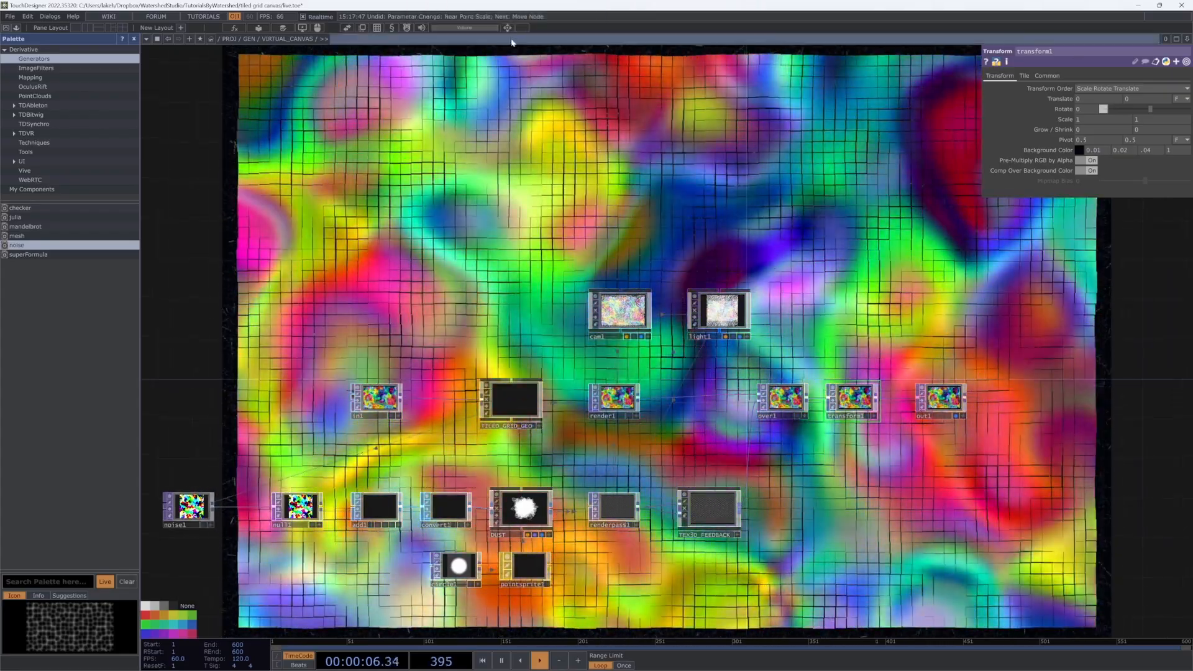
Step: Set TILED_GRID_GEO's Amplitude to 2
left_click(506, 29)
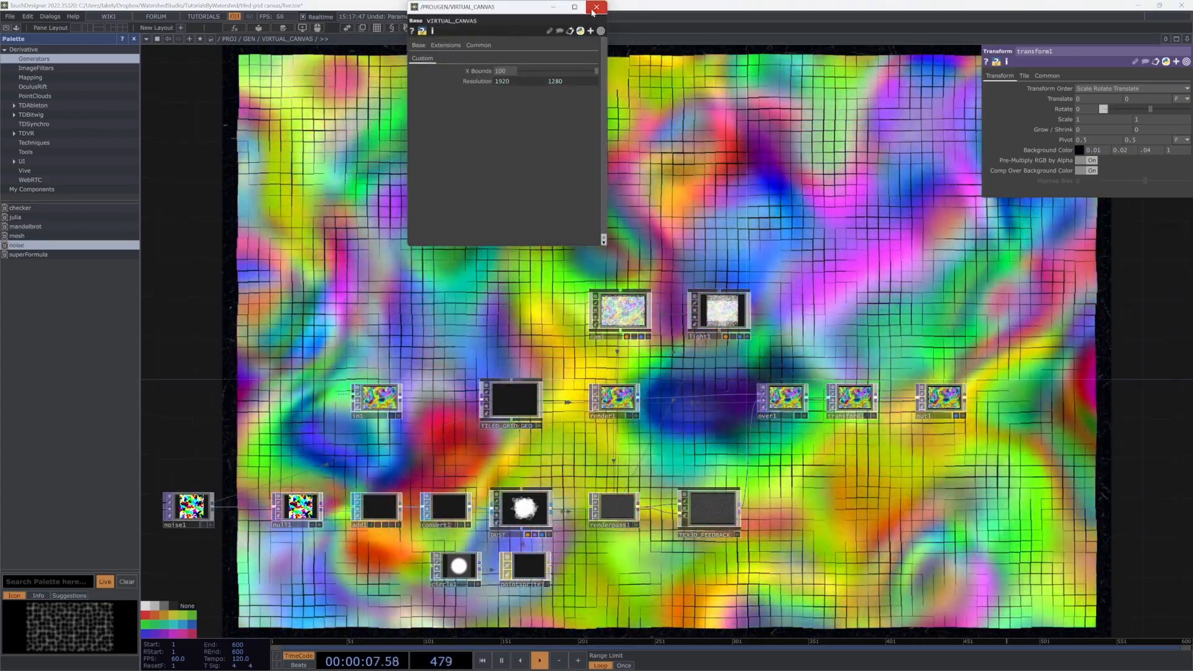
left_click(593, 10)
left_click(501, 412)
left_click_drag(908, 160, 957, 211)
left_click(1086, 171)
type("2")
key("Return")
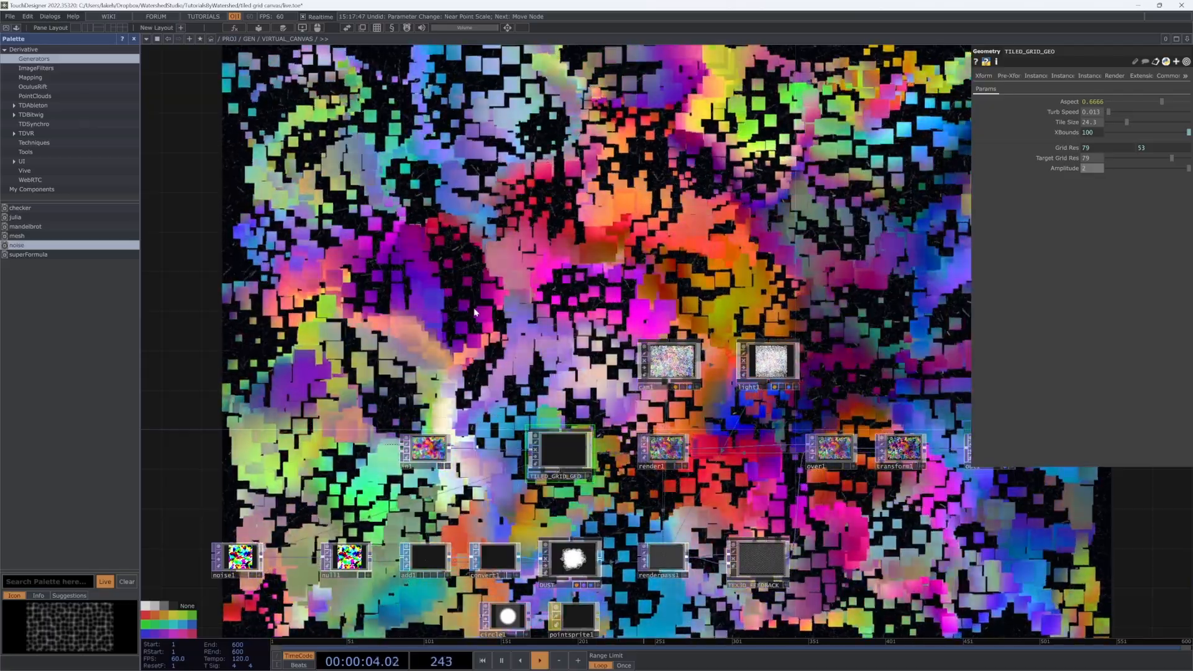
Step: Try pointsprite1's Near Point Scale at 5, then settle on 3
left_click_drag(475, 312, 445, 285)
left_click(477, 594)
left_click(538, 600)
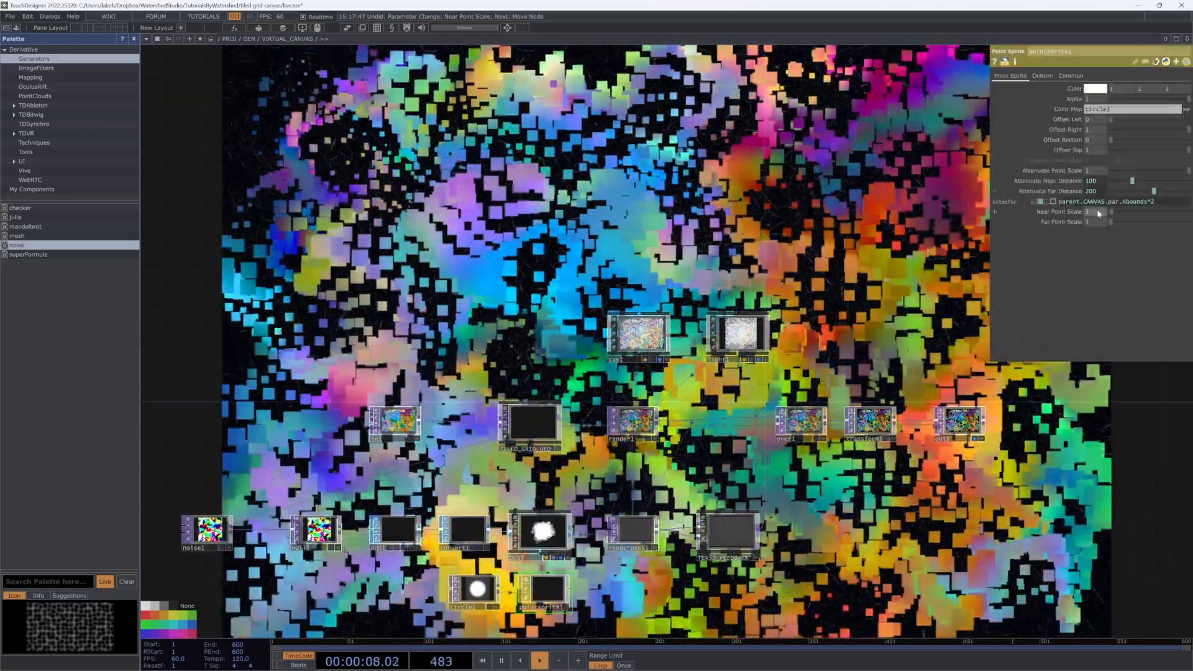
left_click(1097, 211)
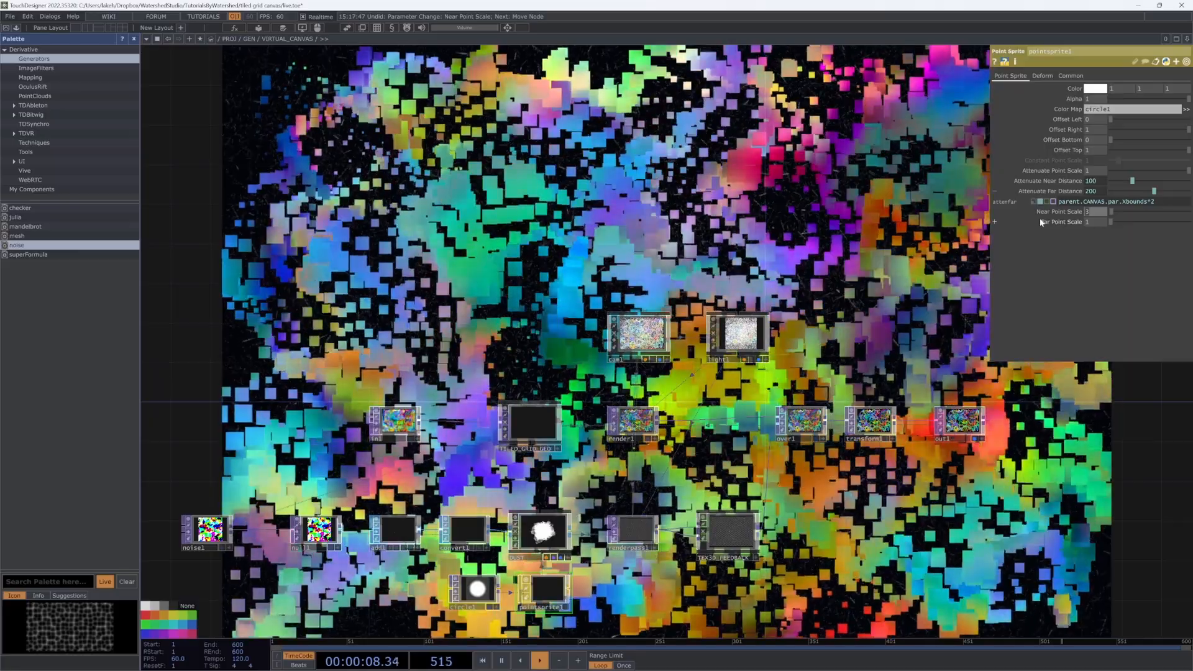
type("5")
key("Return")
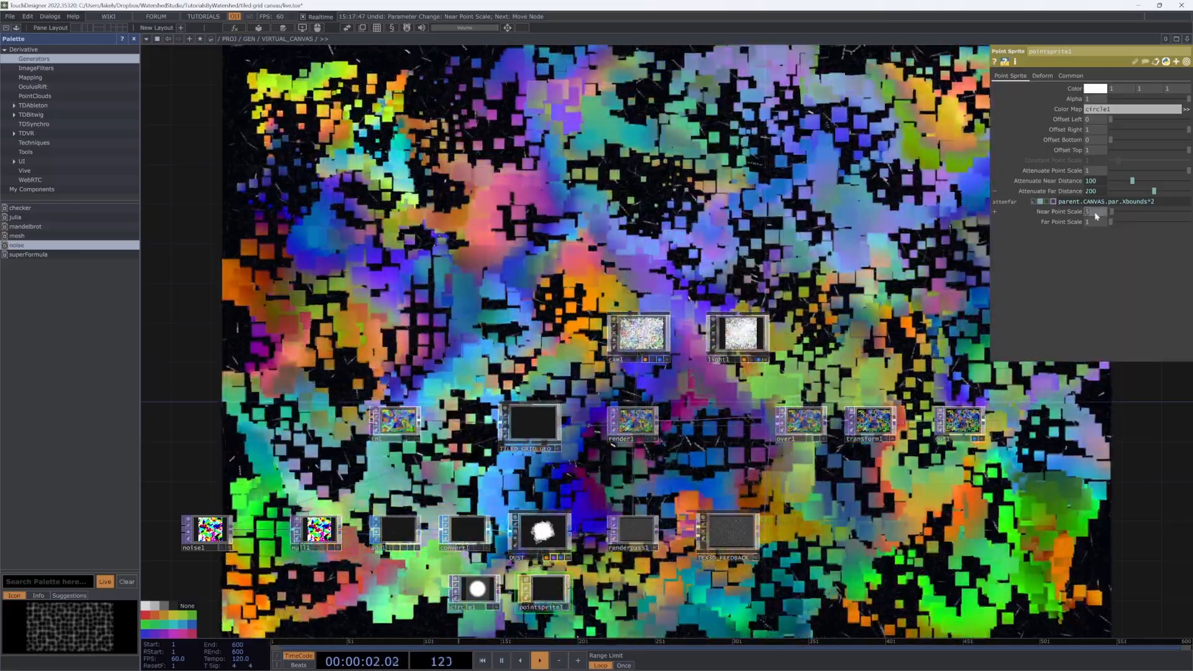
left_click(1095, 215)
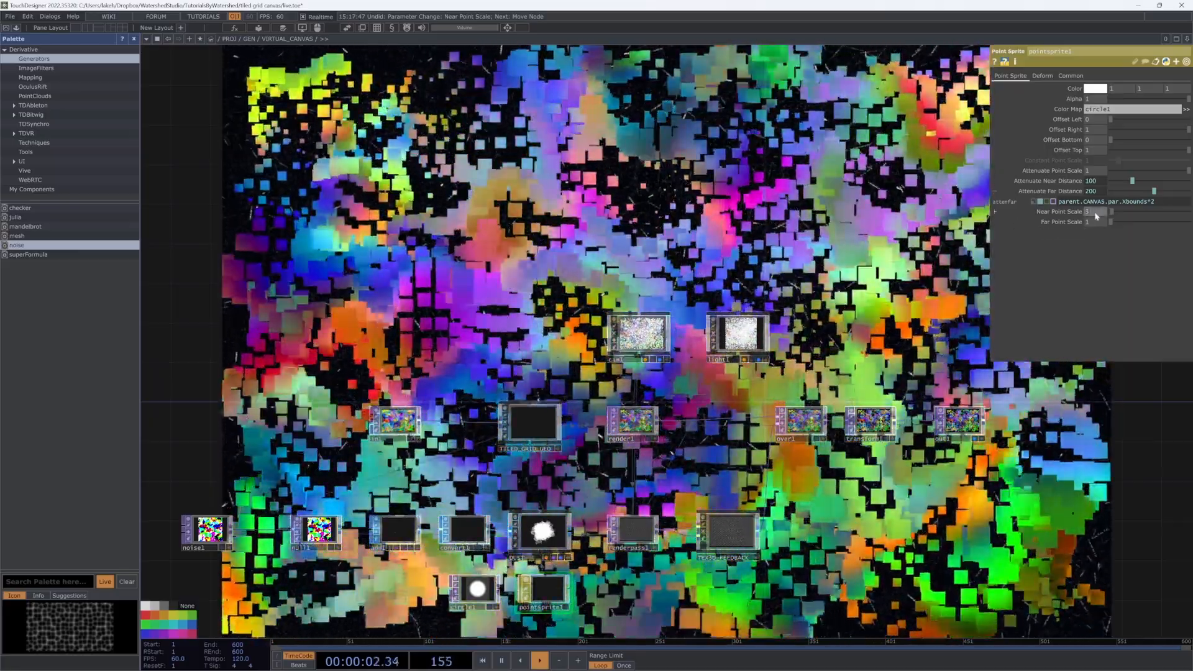
type("3")
key("Return")
Step: Check noise1's transform parameters, then move out1 left beside transform1
left_click_drag(853, 322, 842, 286)
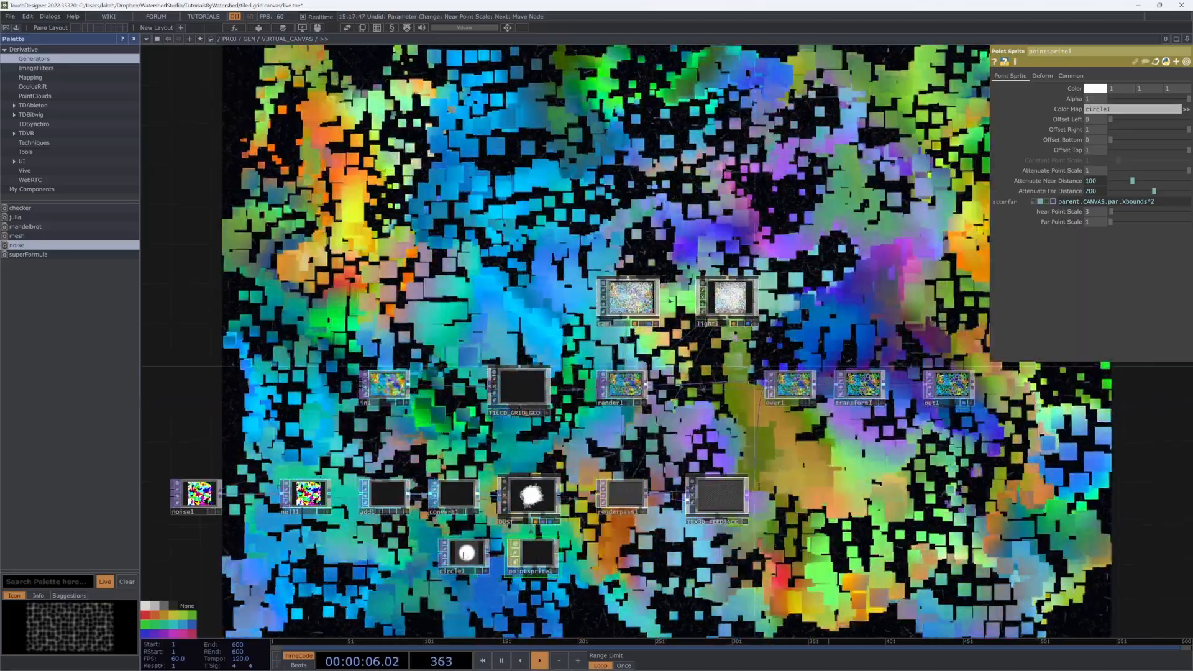
left_click(197, 494)
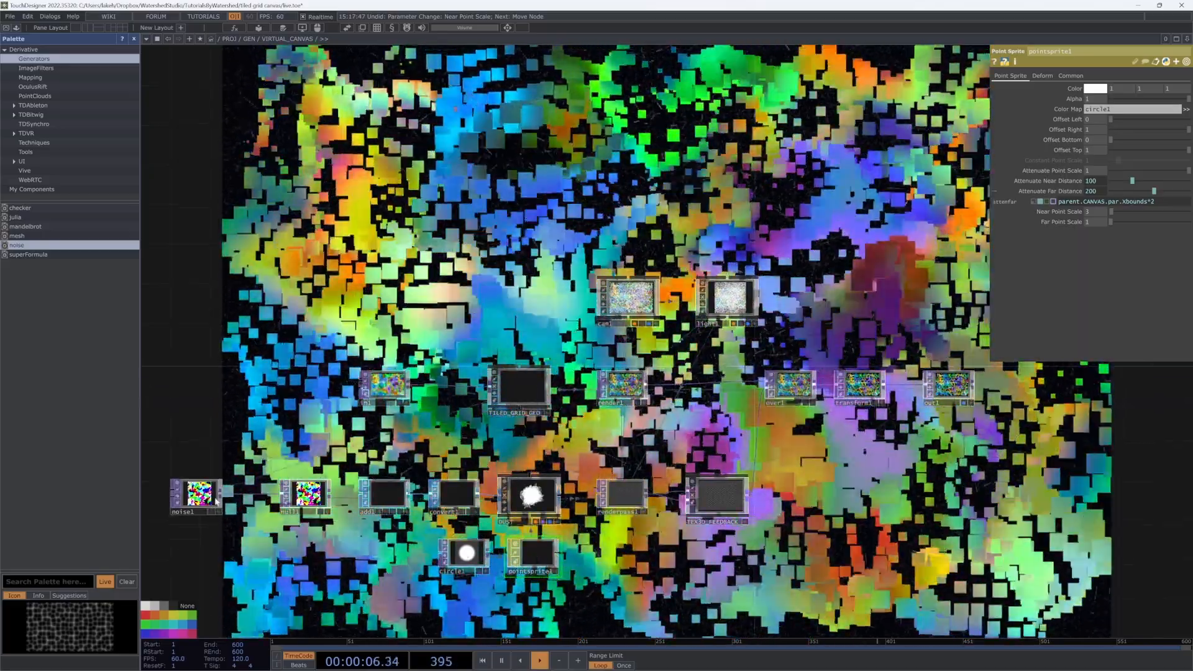
left_click(1032, 76)
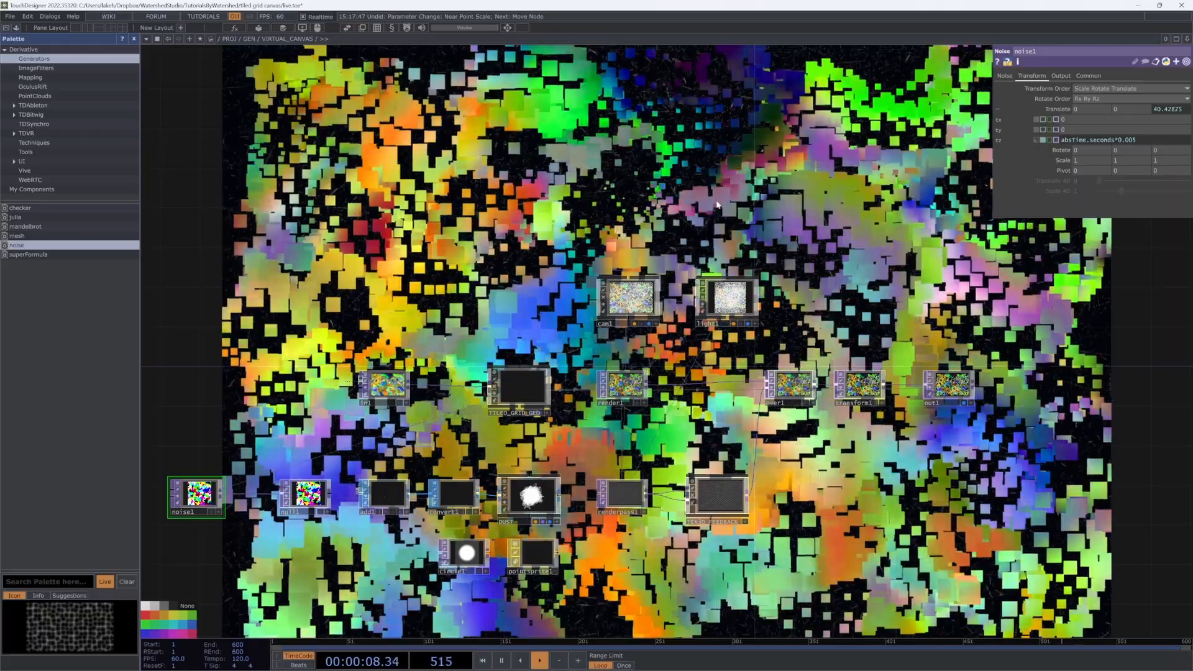
scroll(740, 301, "down", 3)
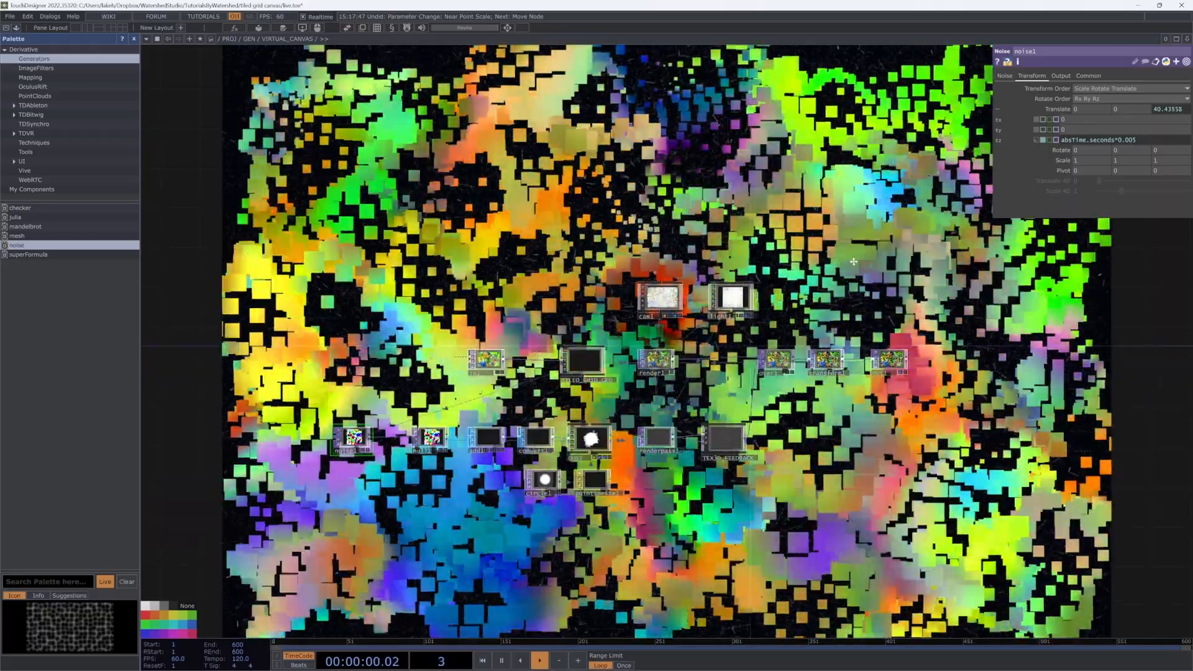
left_click_drag(853, 262, 829, 309)
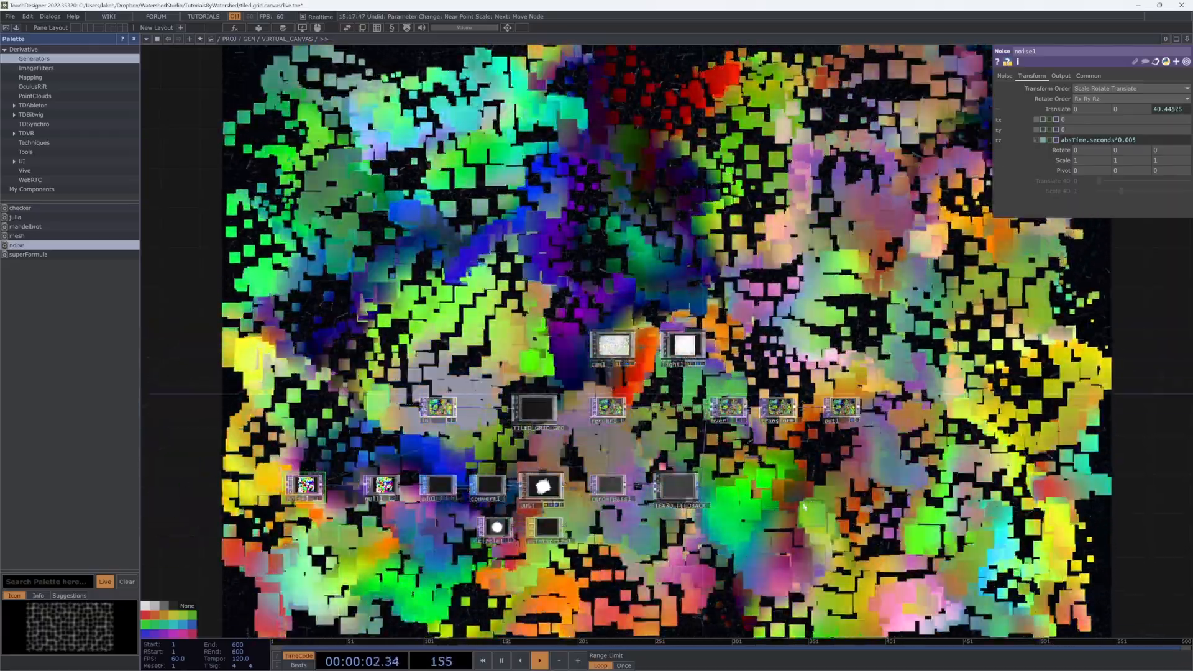
scroll(763, 501, "up", 4)
left_click_drag(708, 437, 894, 373)
scroll(895, 373, "down", 3)
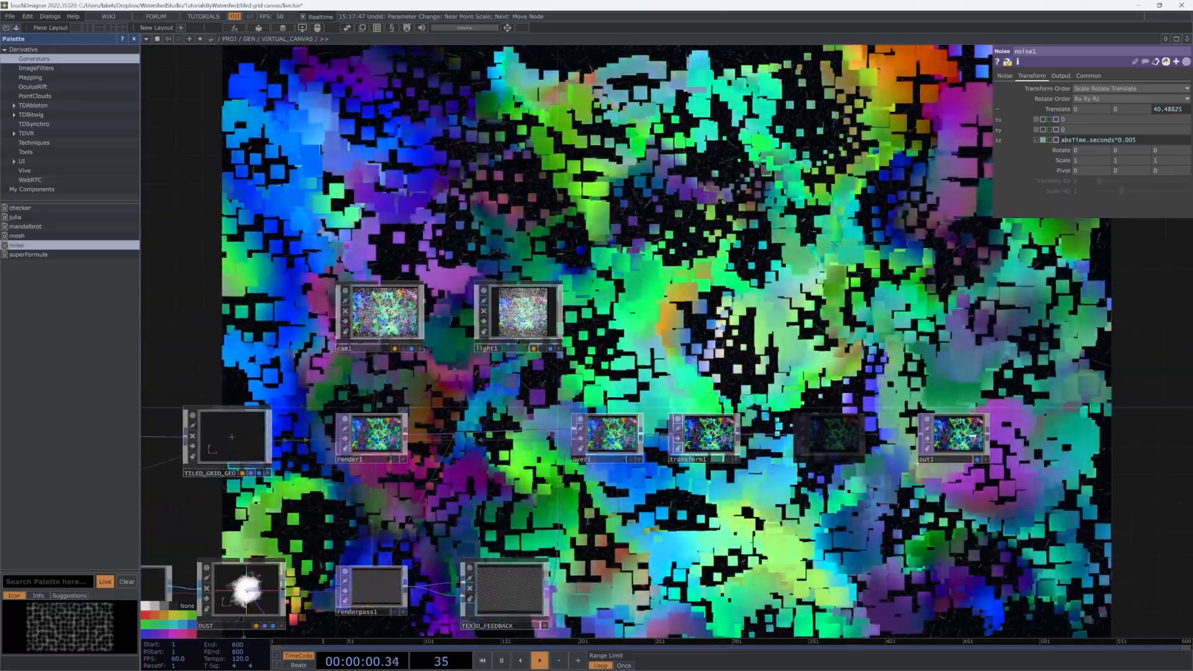
scroll(801, 477, "up", 4)
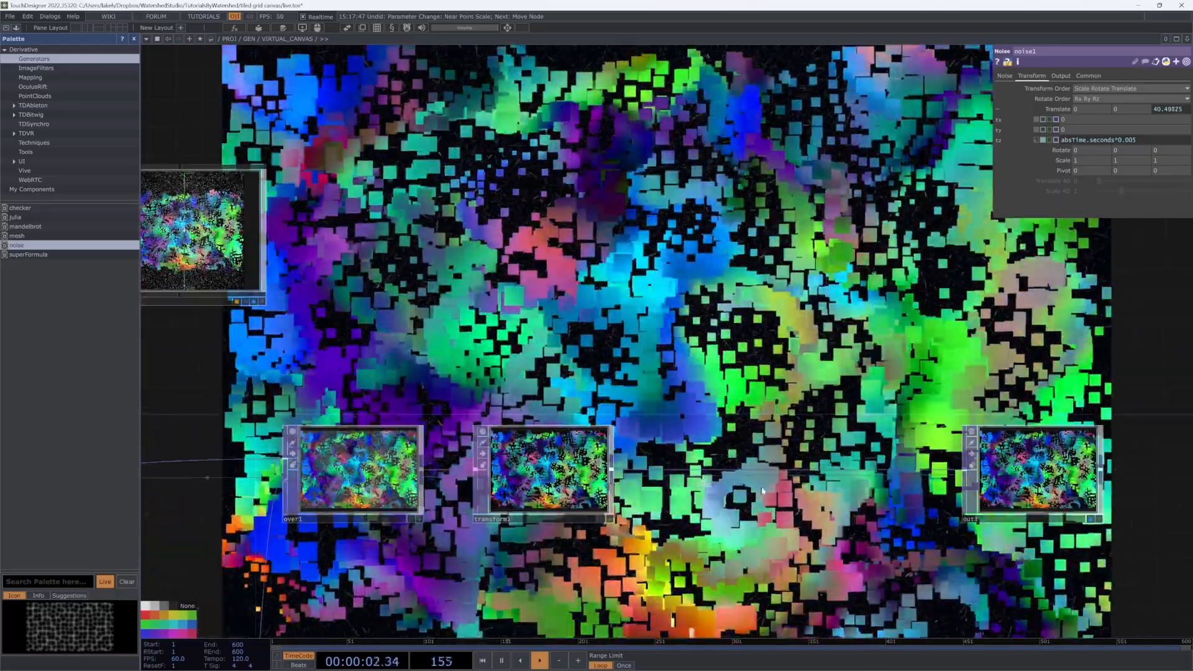
left_click_drag(1033, 476, 733, 475)
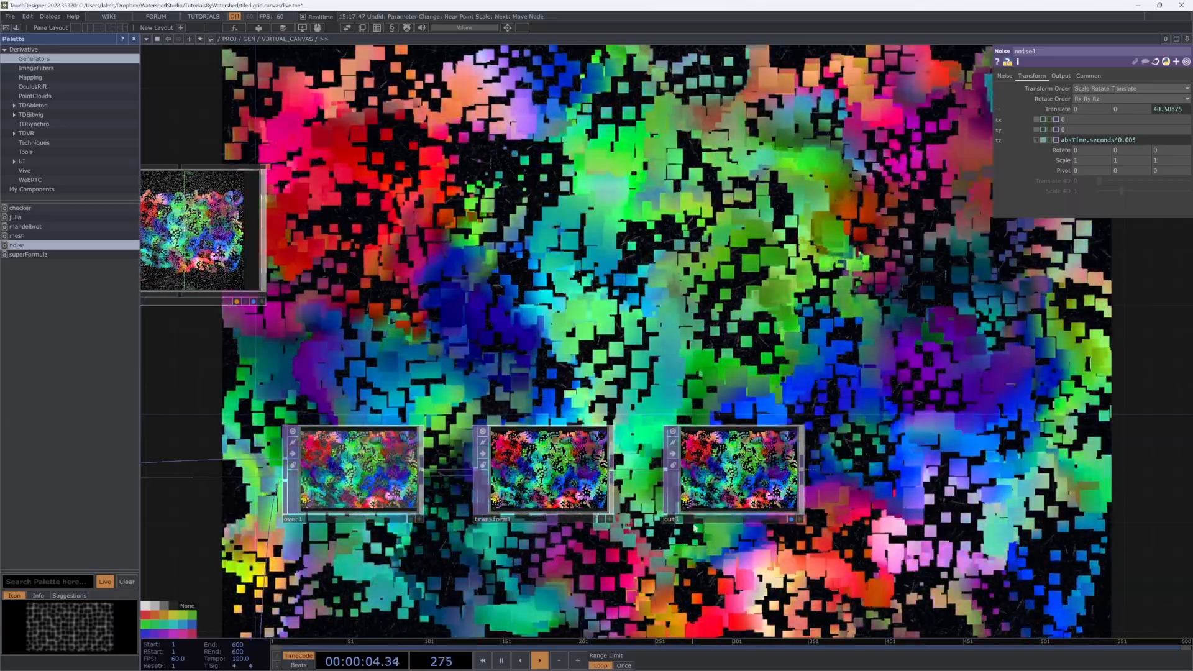
scroll(907, 504, "down", 4)
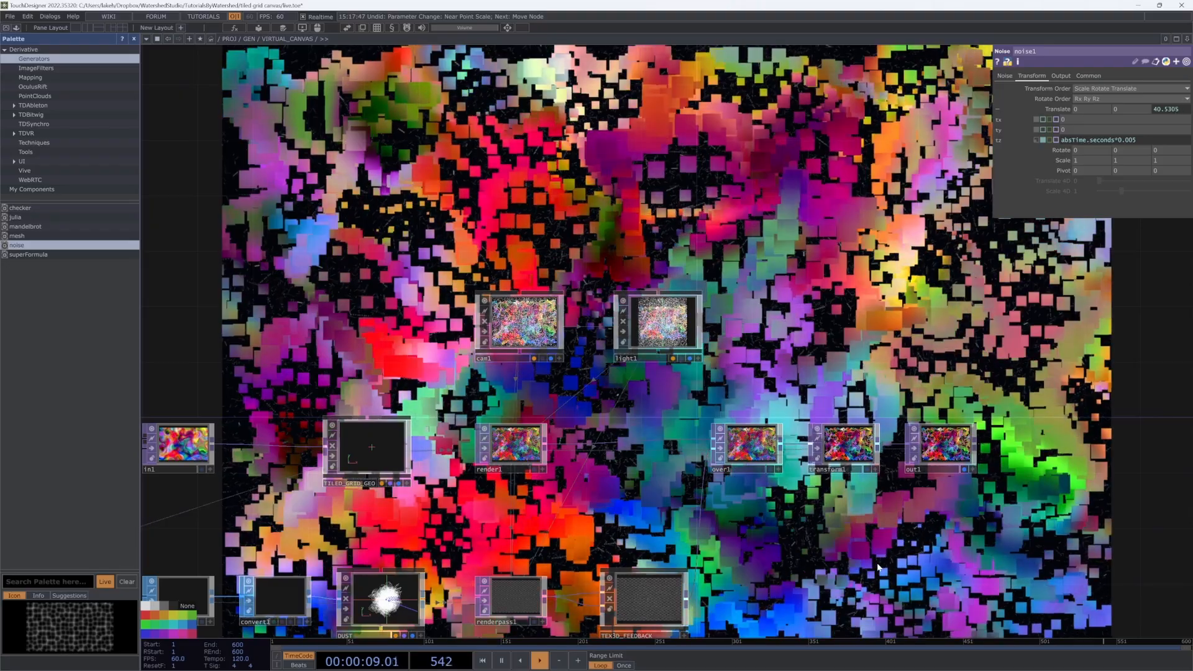
Step: Enter the POST component and show out1's image in the background
key("u")
double_click(890, 426)
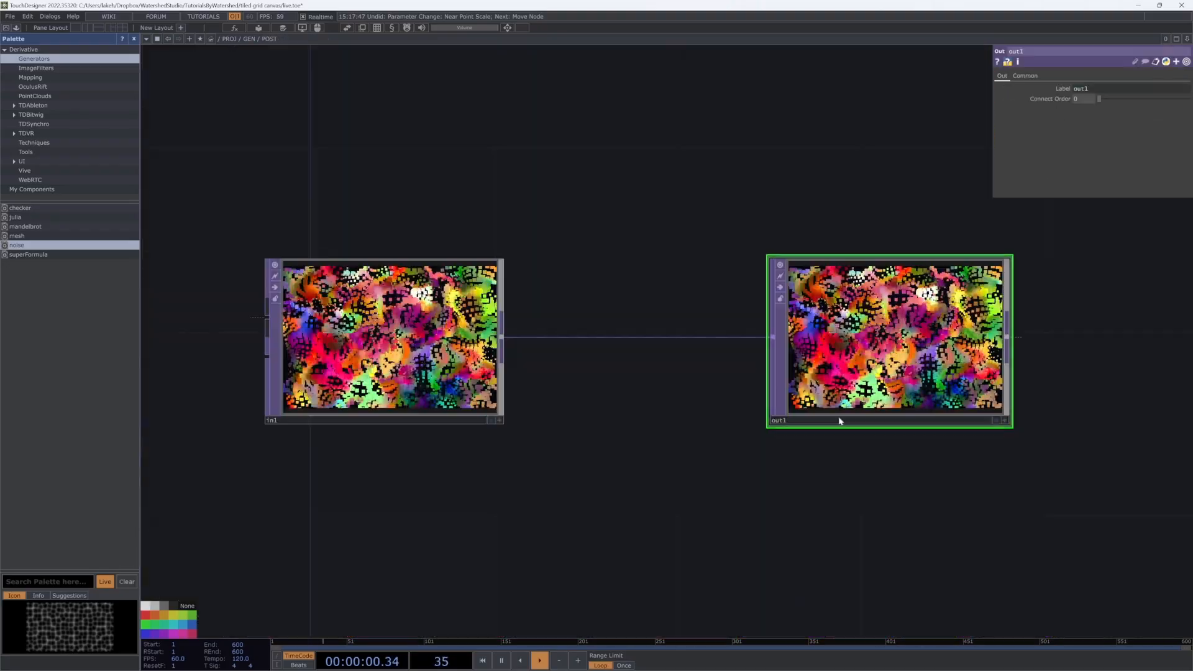
left_click_drag(770, 499, 643, 531)
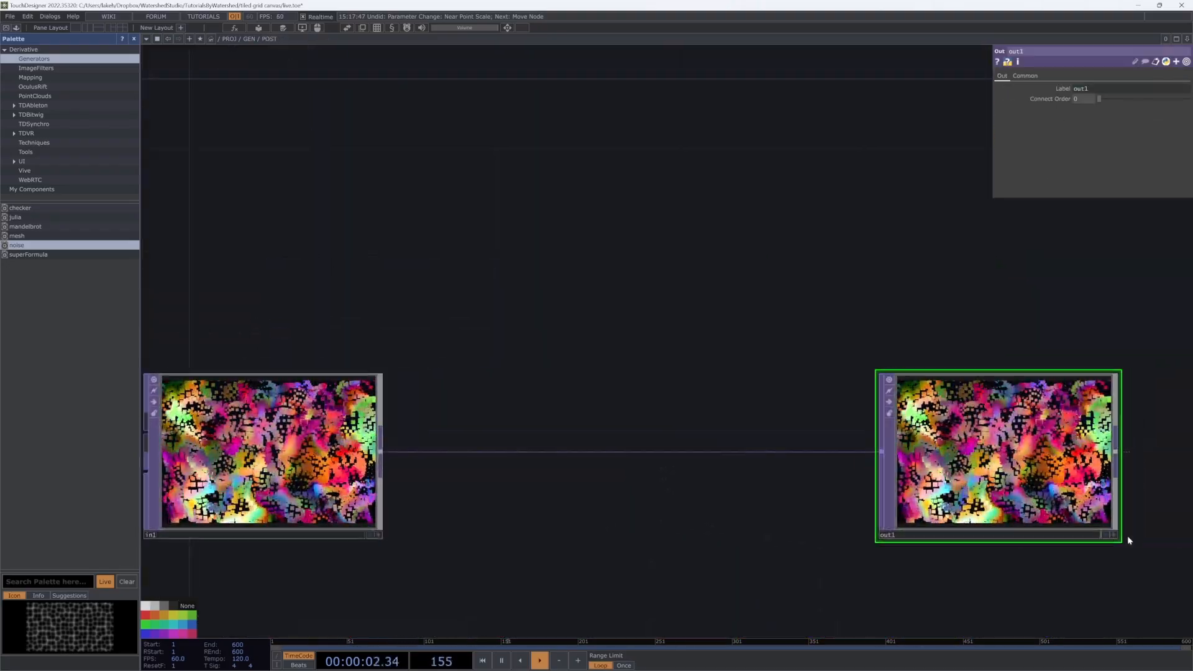
left_click(1110, 534)
left_click_drag(623, 482, 803, 479)
Step: Insert a Noise TOP, noise1, on the wire between in1 and out1
right_click(792, 445)
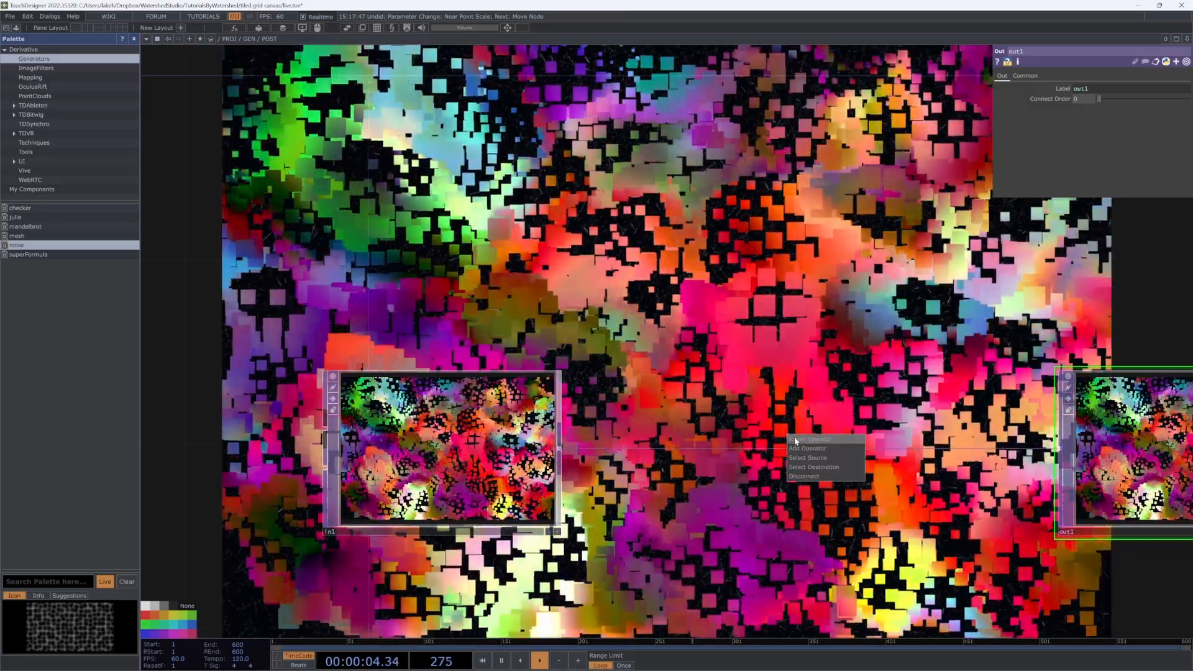
left_click(794, 438)
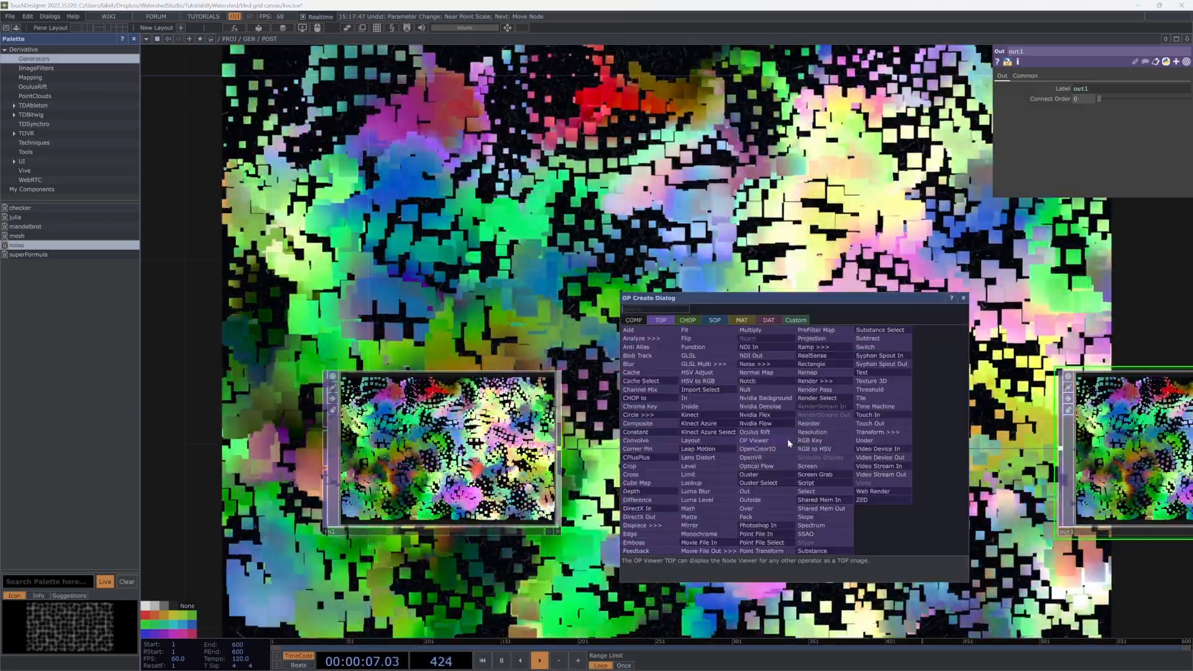
key("Escape")
left_click_drag(787, 444, 786, 464)
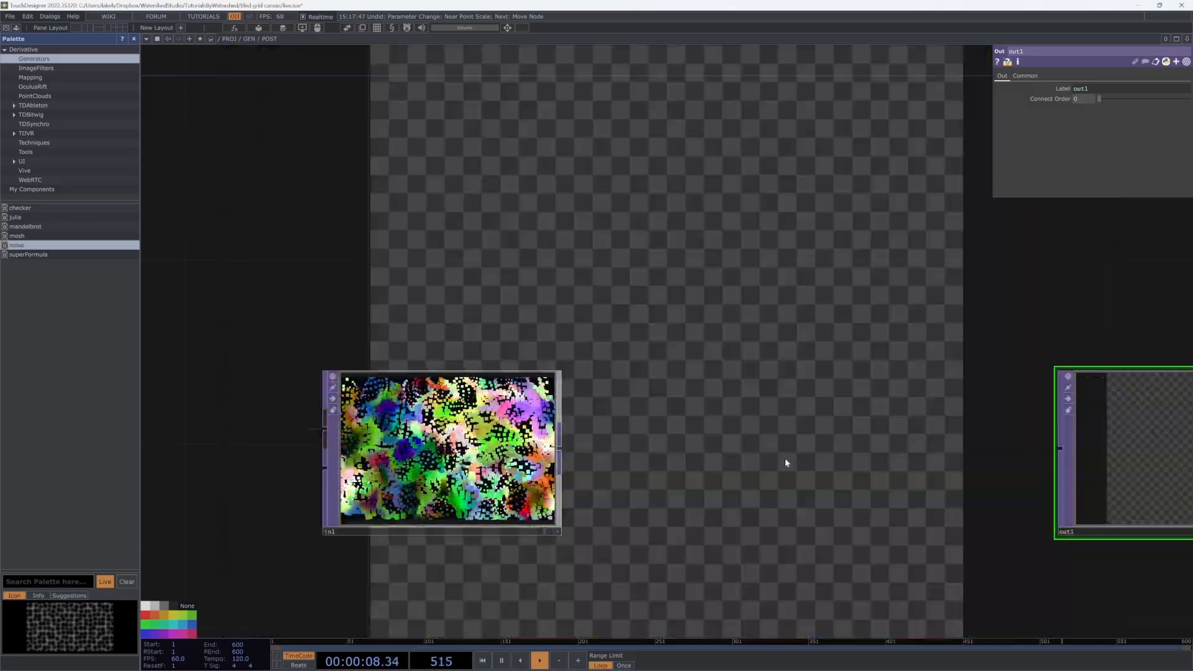
left_click_drag(563, 447, 1060, 448)
key("Tab")
type("noi")
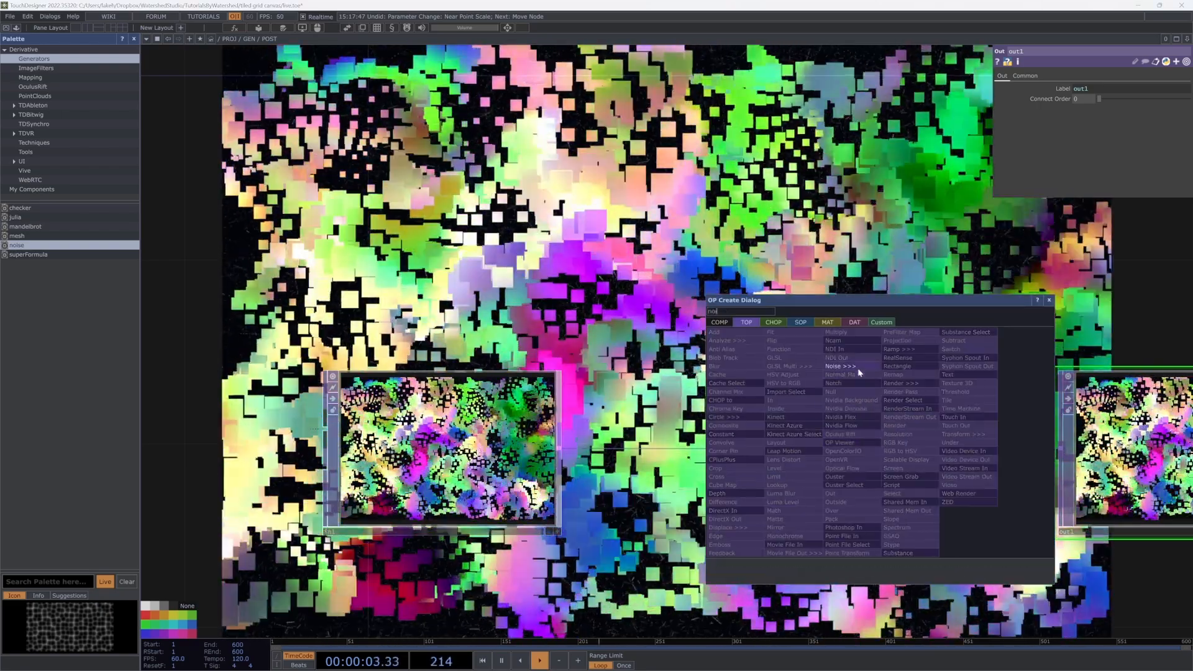
left_click(856, 367)
left_click(811, 455)
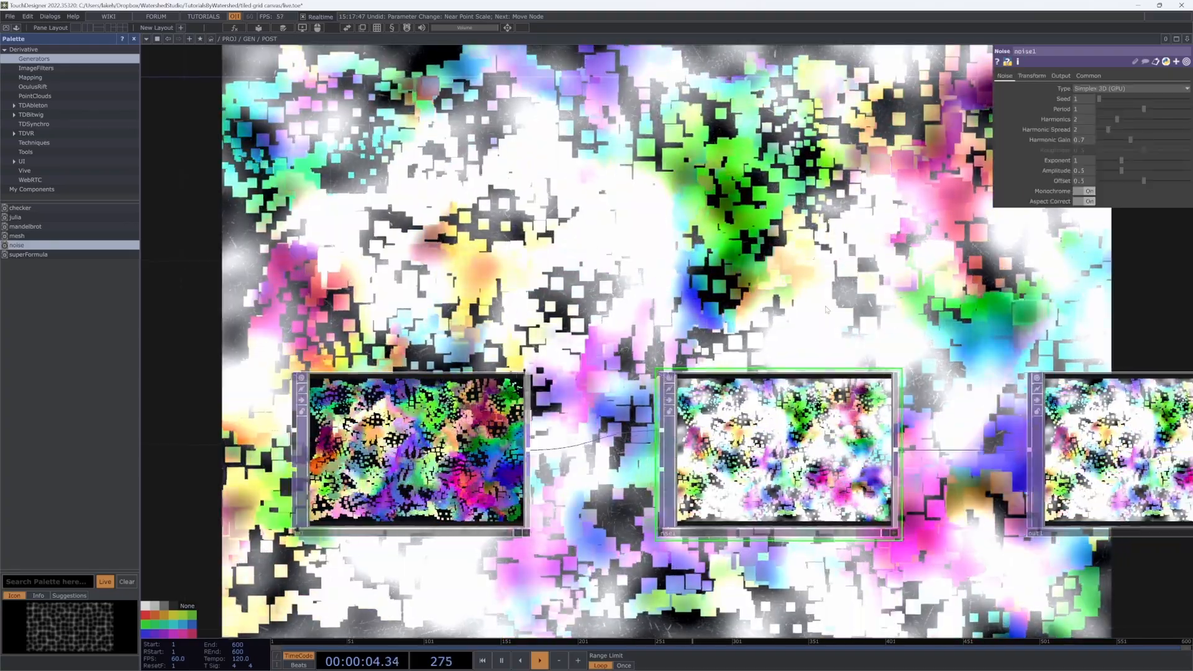
Step: Set noise1 to Random (GPU) with Offset 0 and Noise Scale 0.1
left_click(1085, 89)
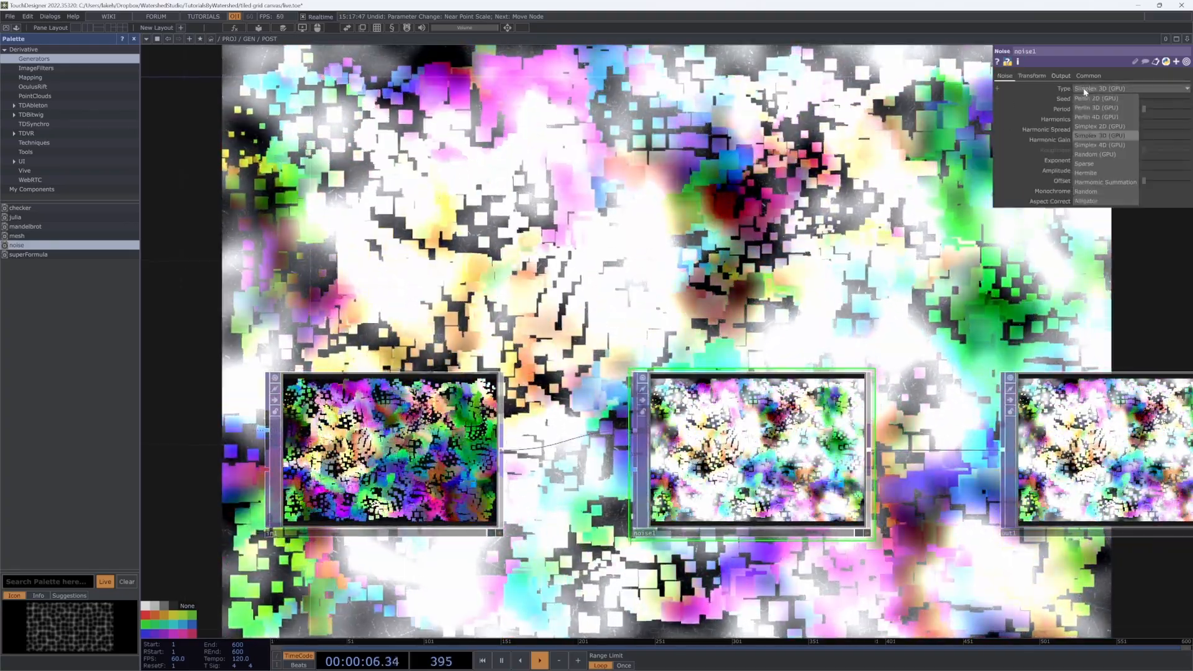
left_click(1094, 154)
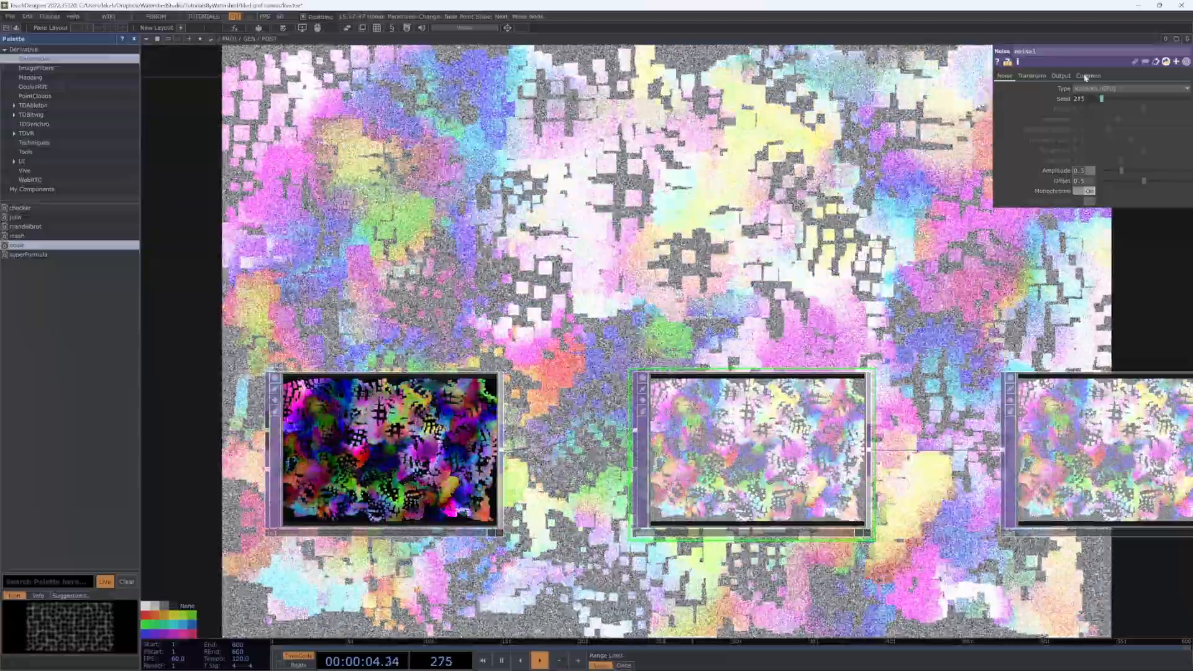
left_click(1068, 76)
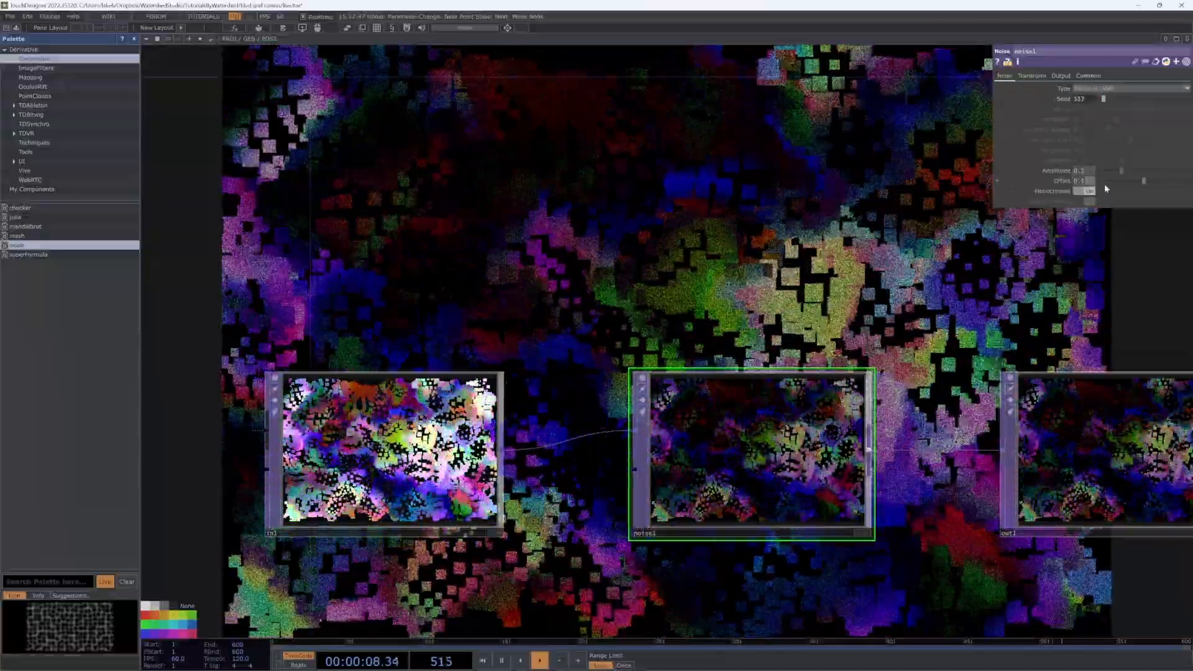
left_click_drag(1104, 186, 1092, 180)
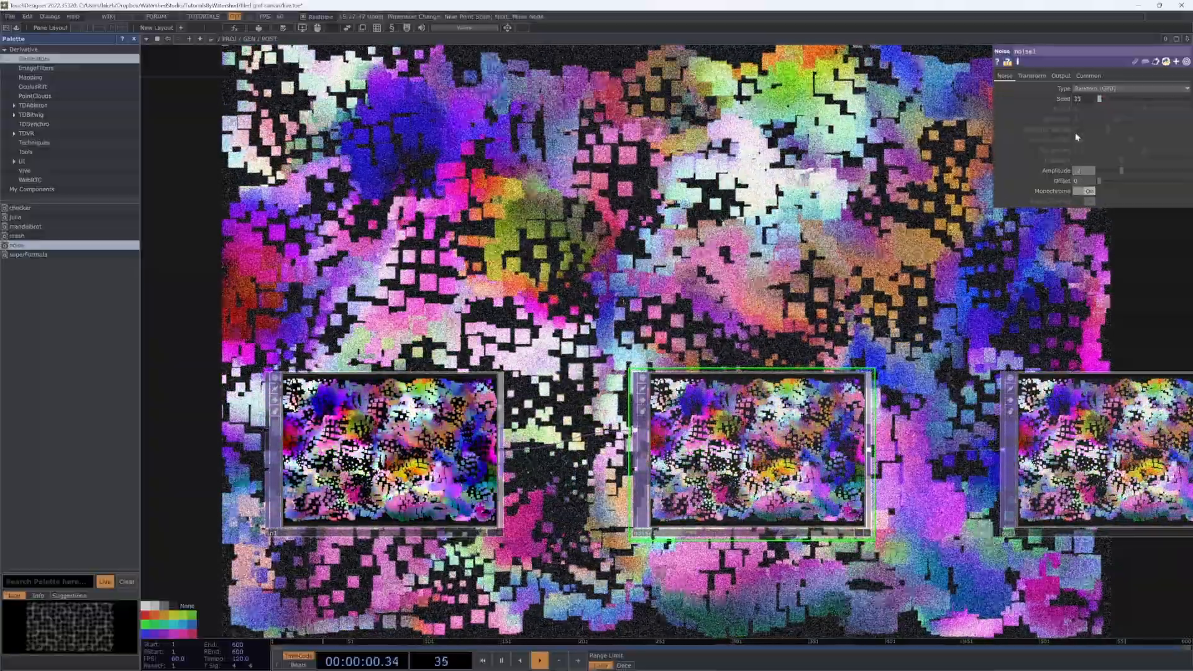
type(".2")
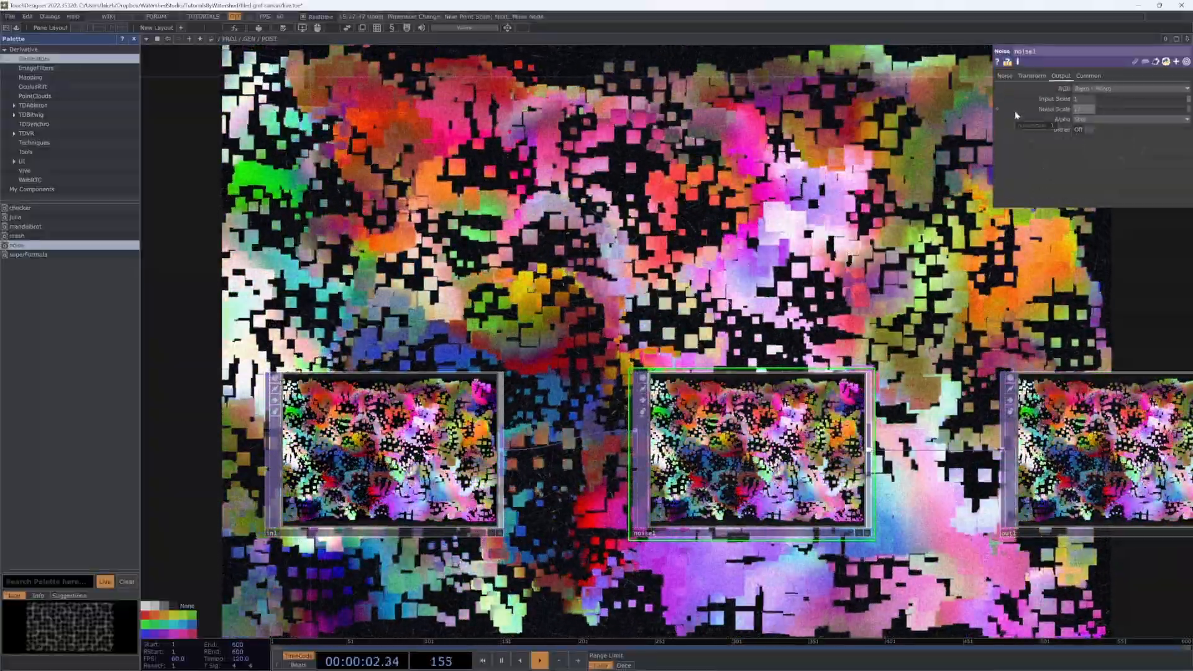
key("Return")
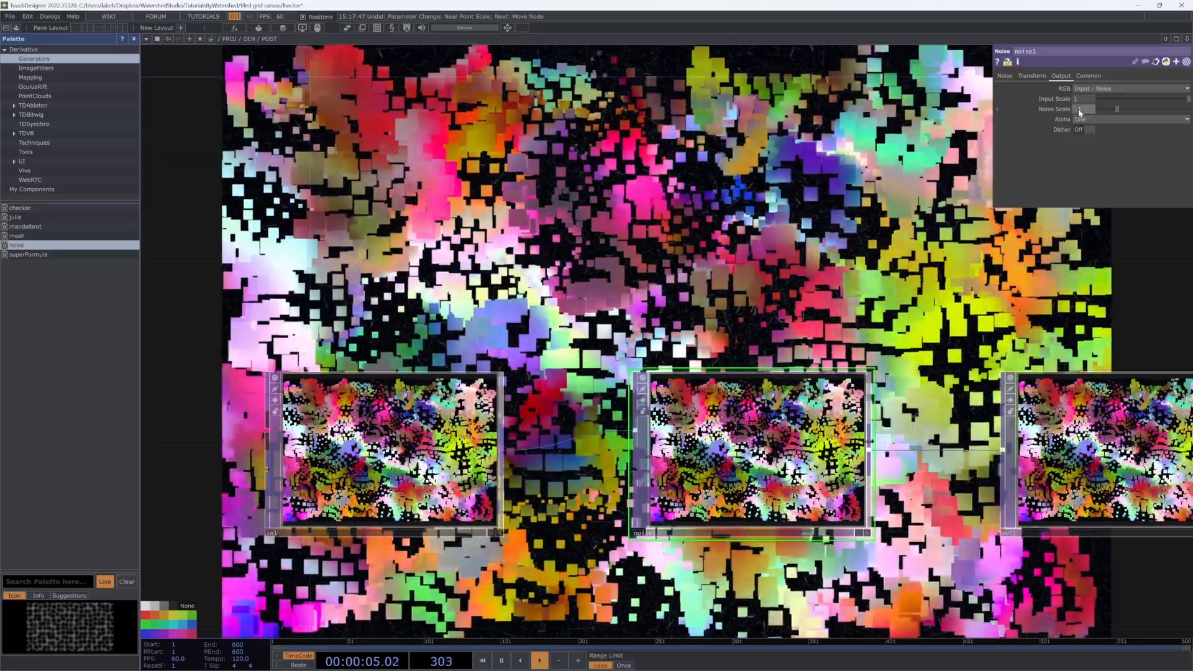
left_click(1079, 111)
type(".1")
key("Return")
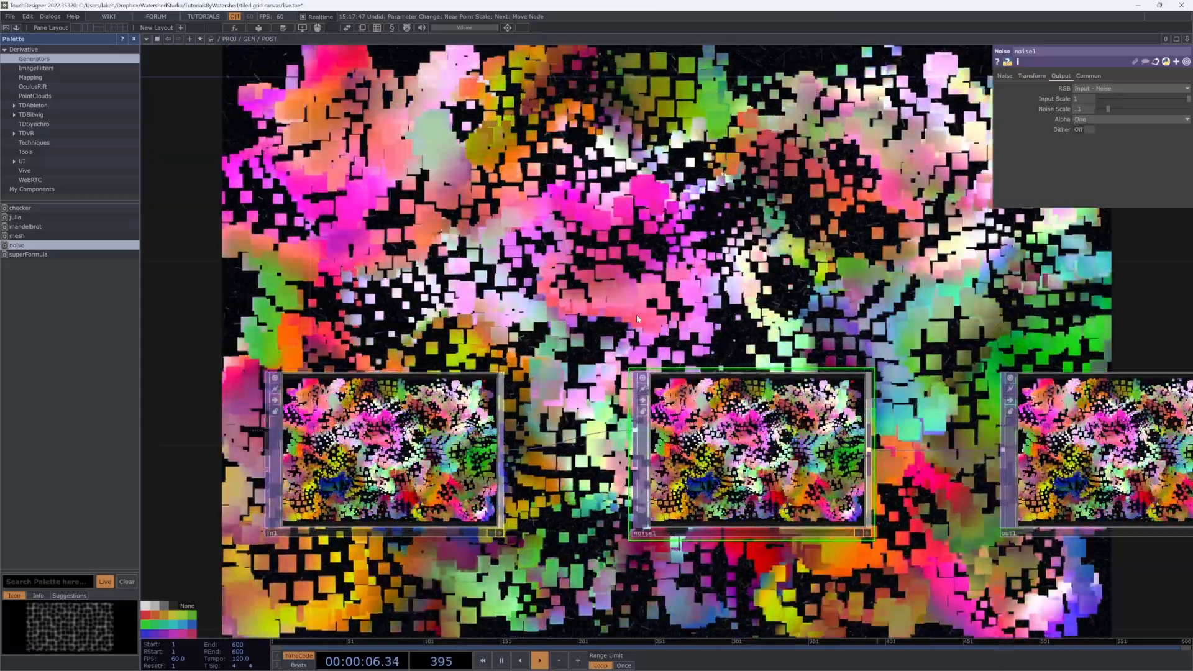
scroll(657, 313, "down", 3)
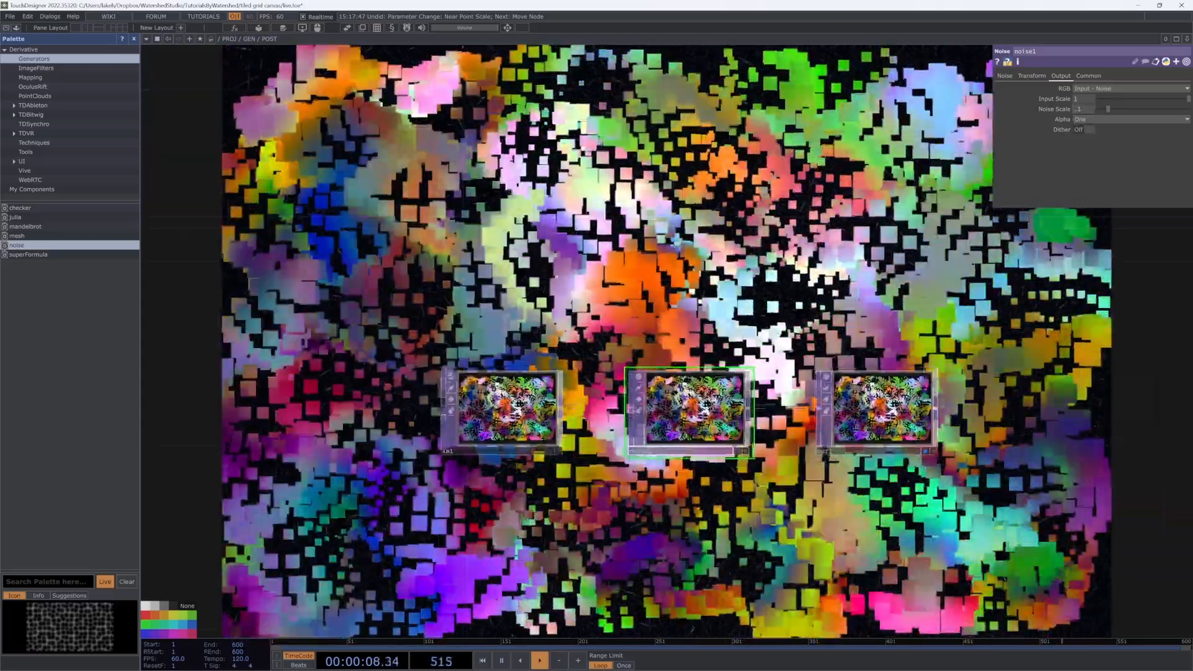
scroll(718, 330, "down", 3)
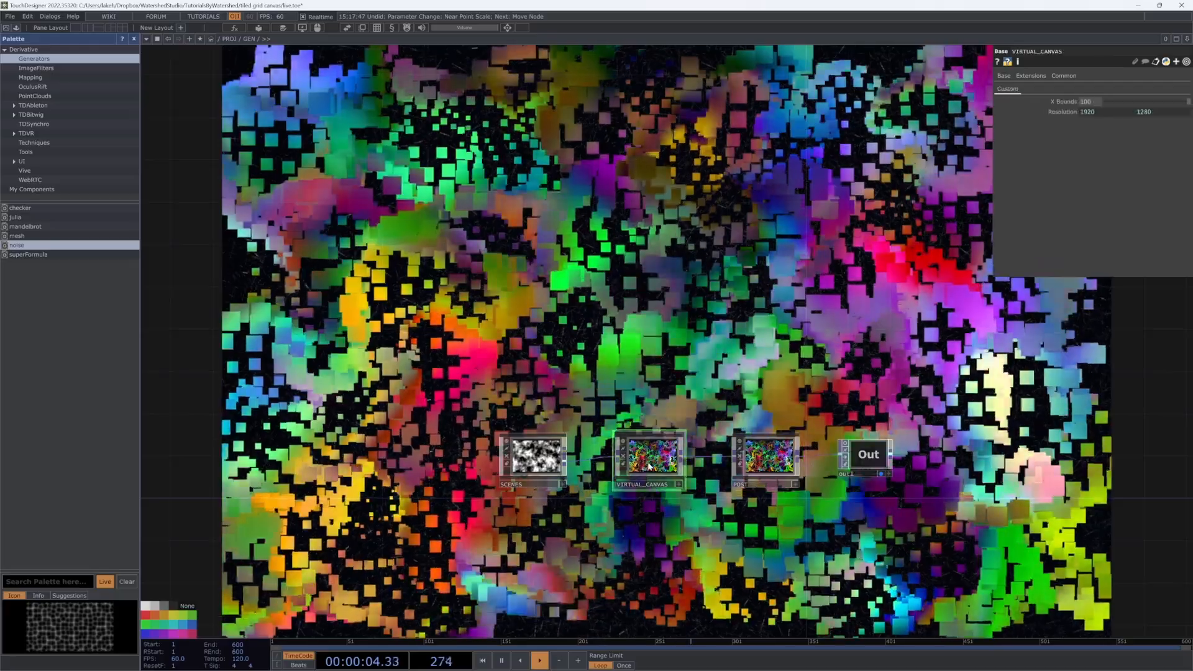
scroll(651, 468, "up", 3)
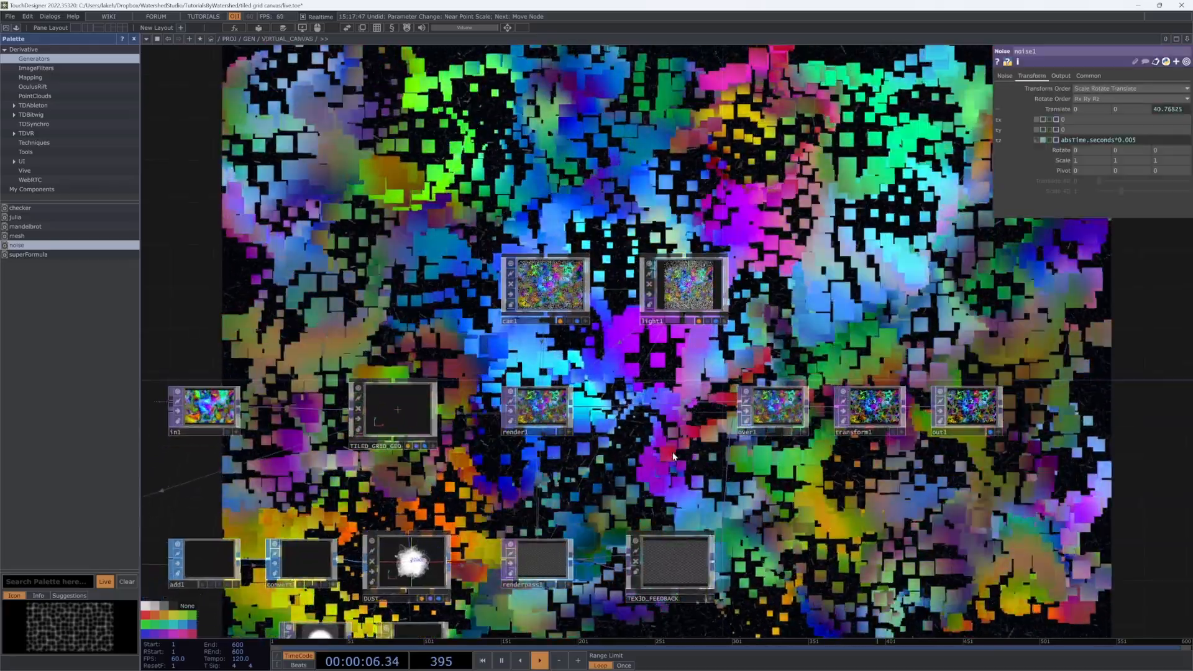
Step: Add box1 with X size parent.CANVAS.par.Xbounds and Y size scaled by Resolution2/Resolution1
scroll(677, 446, "down", 5)
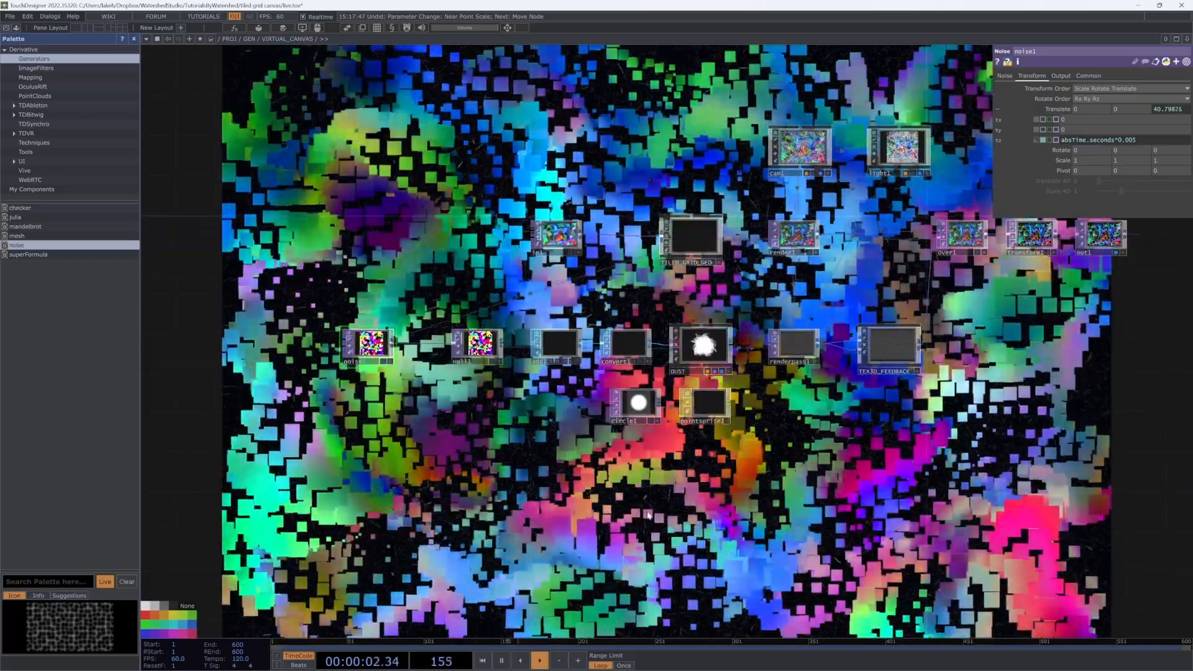
key("Tab")
left_click(567, 396)
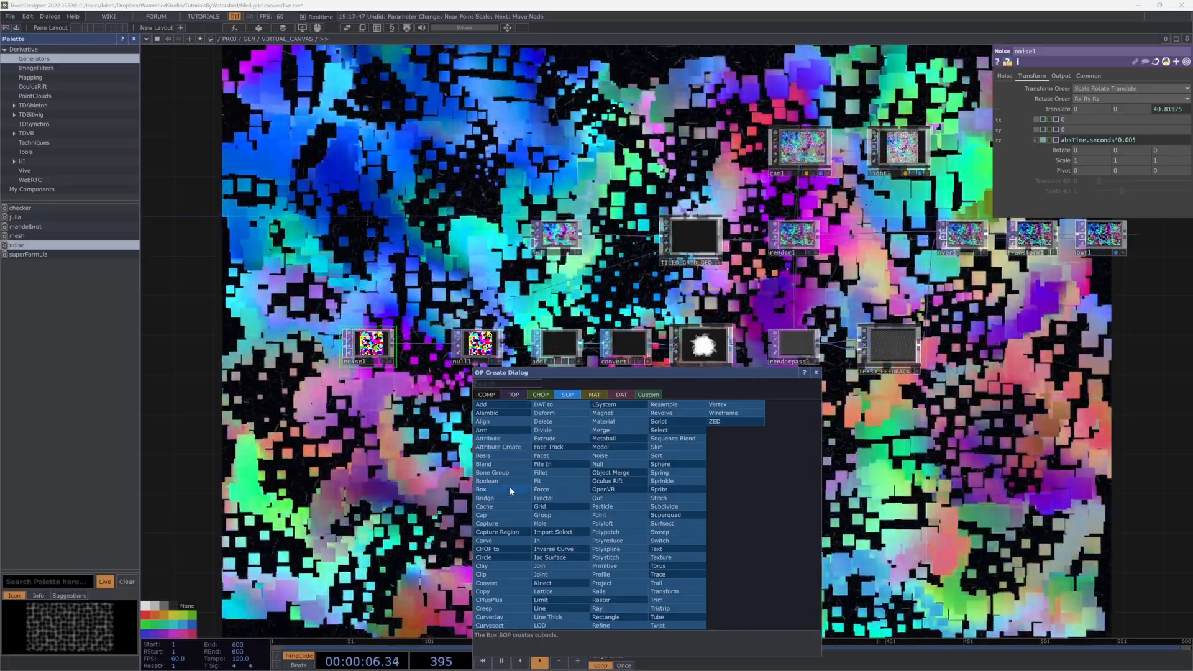
left_click(509, 489)
left_click(562, 494)
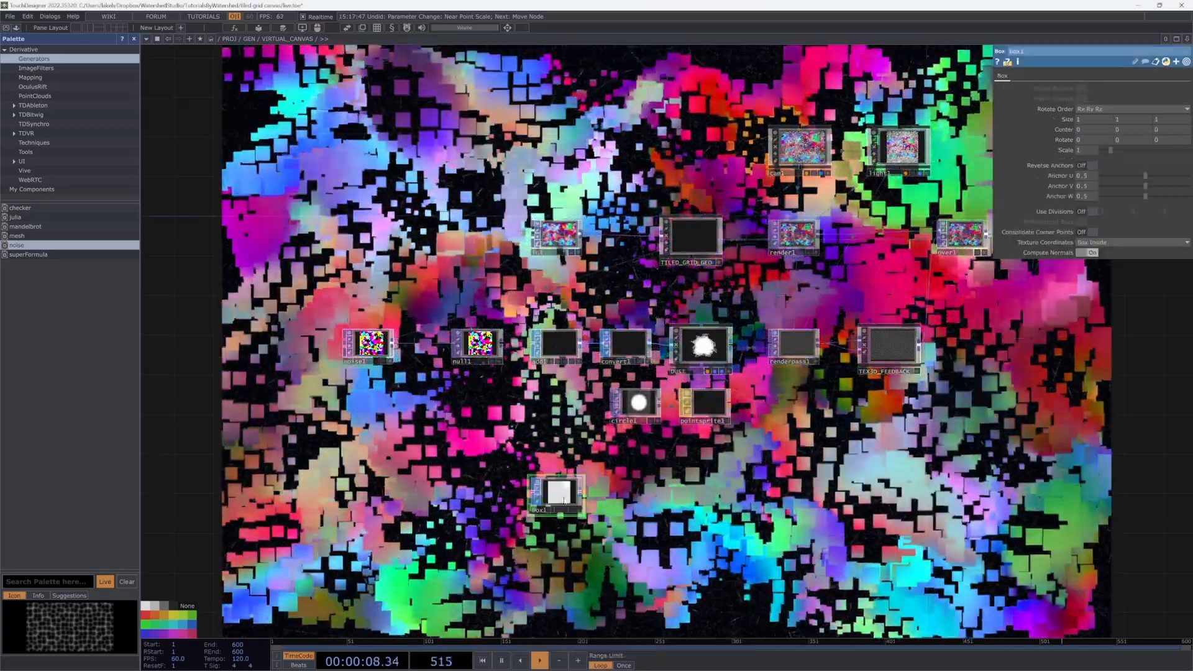
scroll(583, 502, "up", 5)
left_click(608, 537)
left_click_drag(575, 497, 536, 503)
scroll(689, 429, "down", 3)
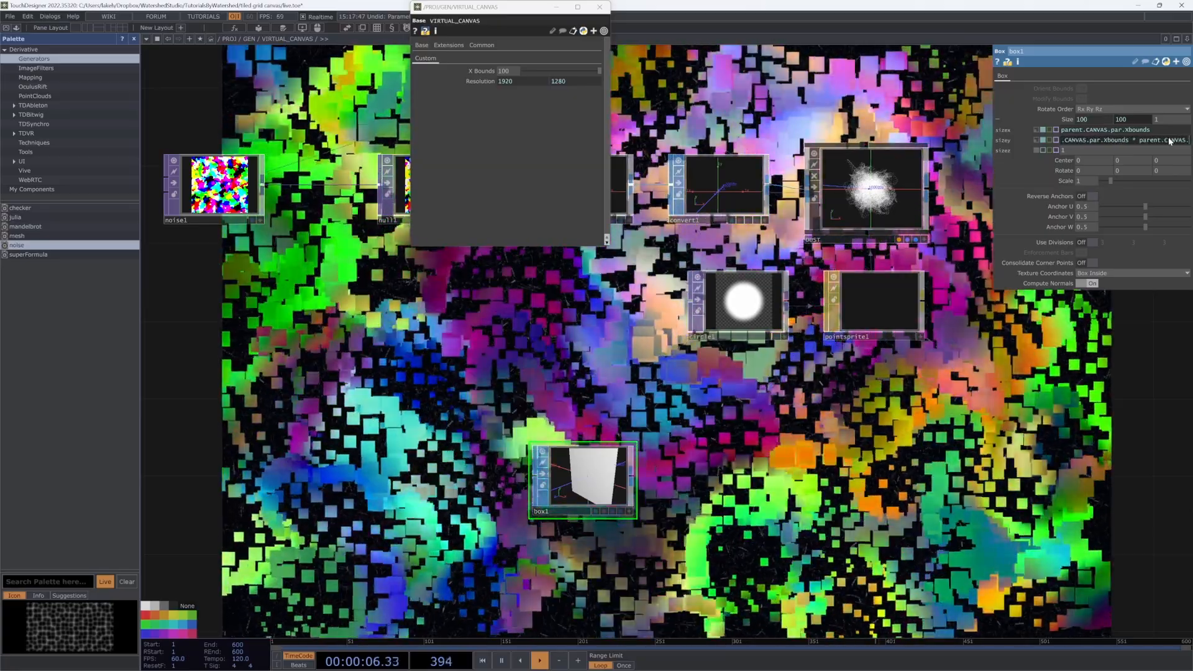
key("BackSpace")
type("par.Resolution2/parent.CANVA")
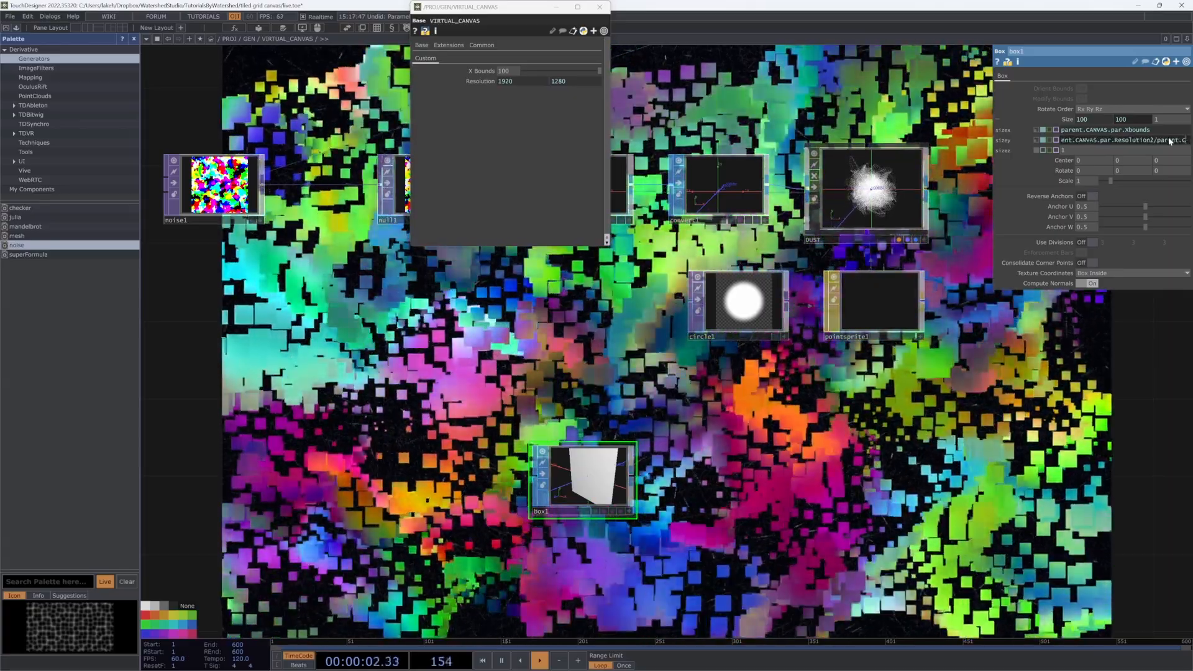
type("S.par.")
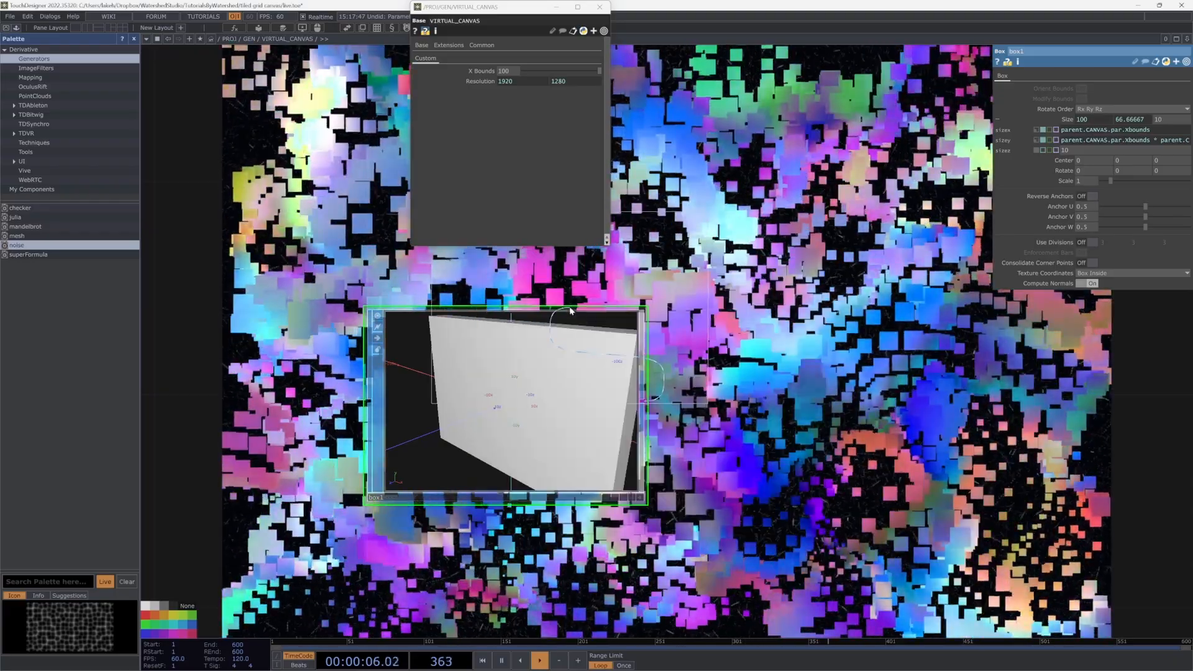
Step: Add delete1 after box1, removing primitive group 0 2 to leave an open frame
left_click(935, 415)
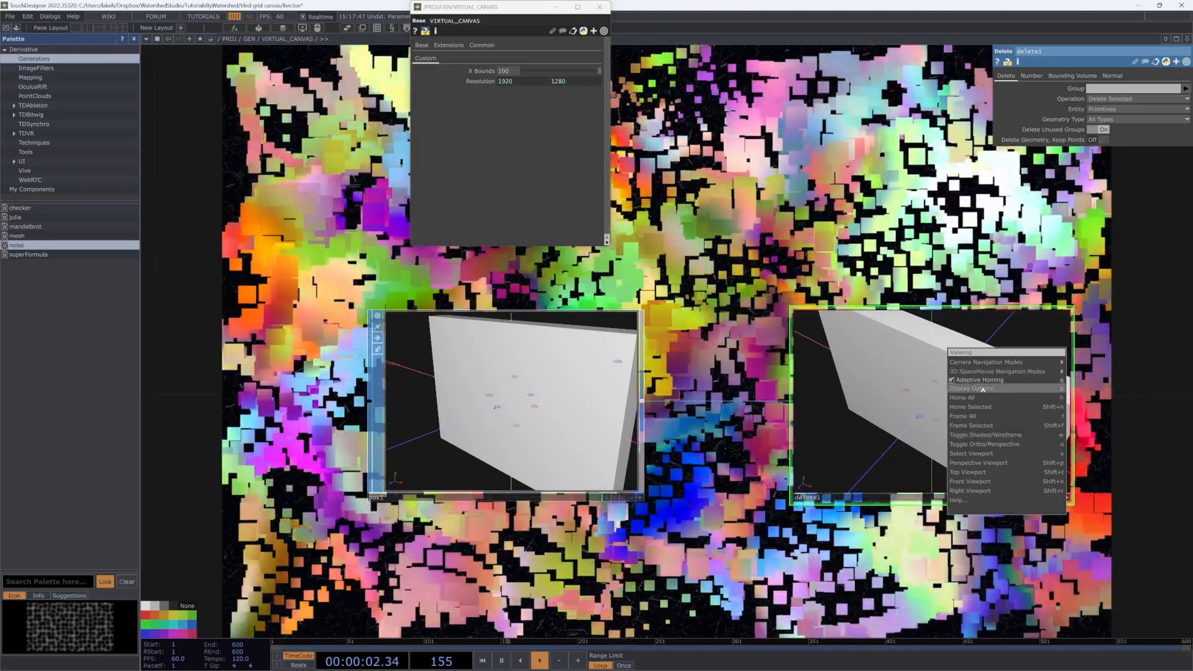
left_click(983, 389)
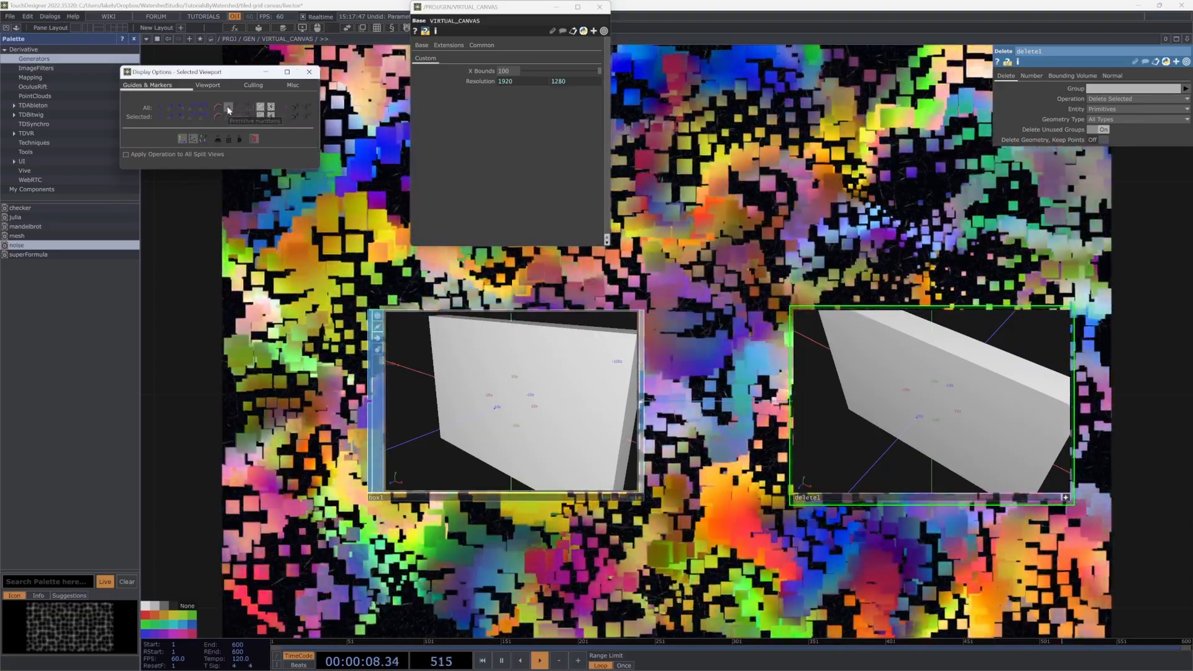
left_click_drag(964, 434, 948, 414)
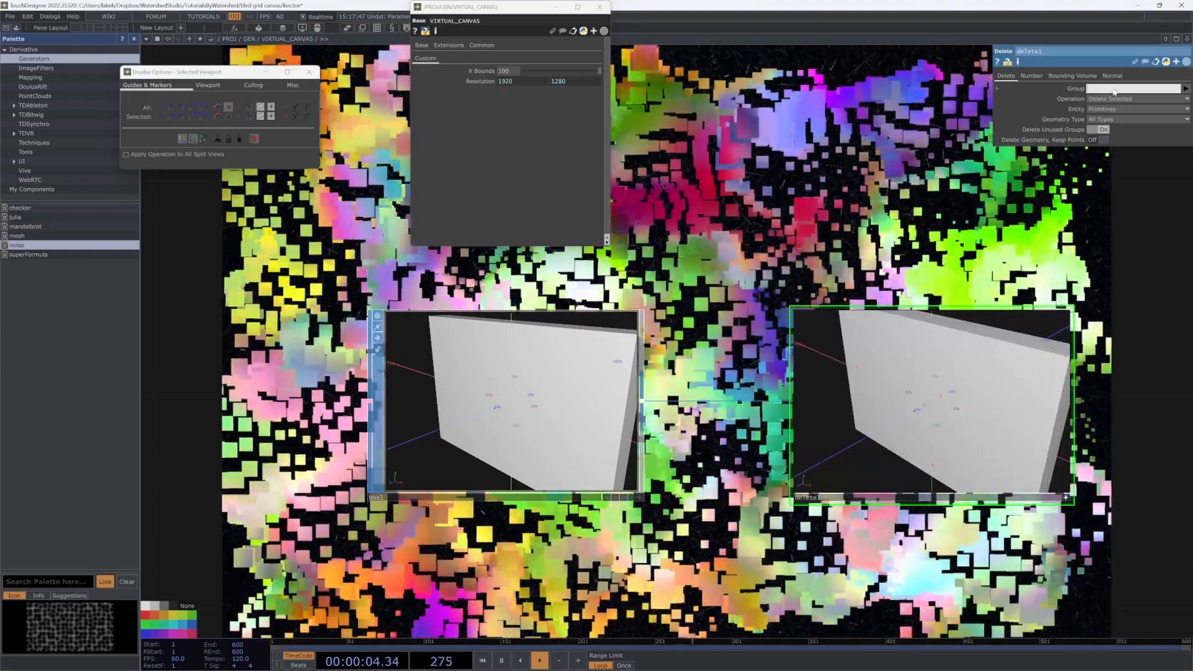
key("Return")
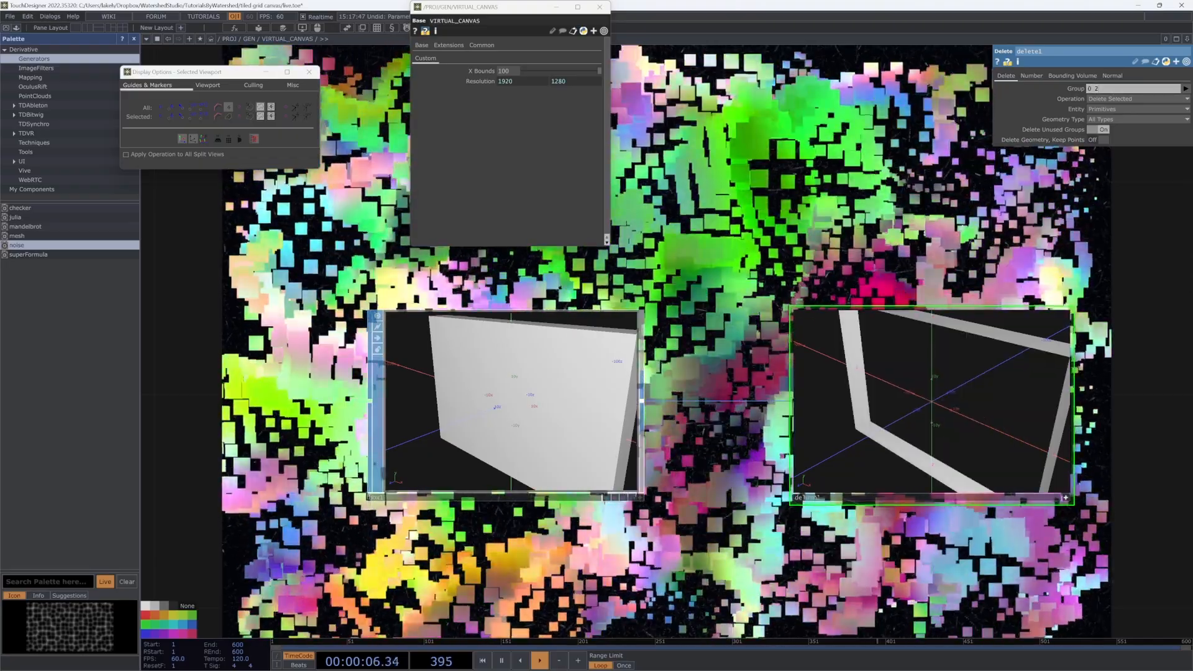
left_click_drag(961, 287, 856, 290)
left_click_drag(800, 419, 839, 425)
left_click(960, 501)
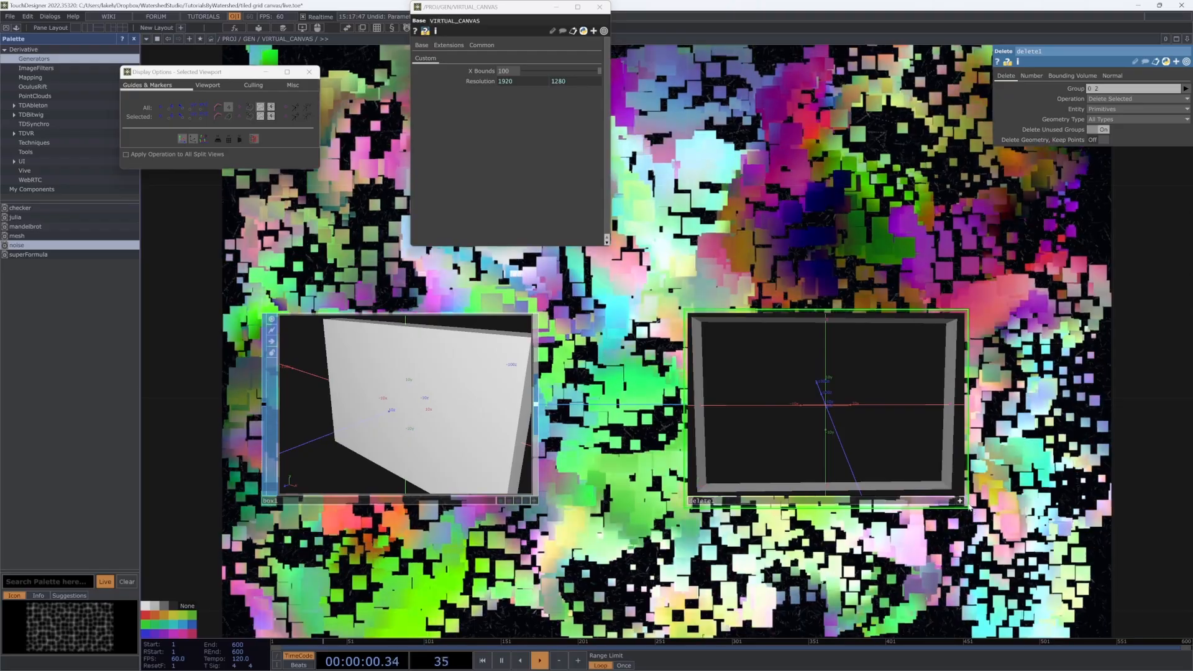
Step: Bring up the component operator list from delete1's output
left_click_drag(986, 444, 599, 503)
right_click(666, 463)
left_click(506, 346)
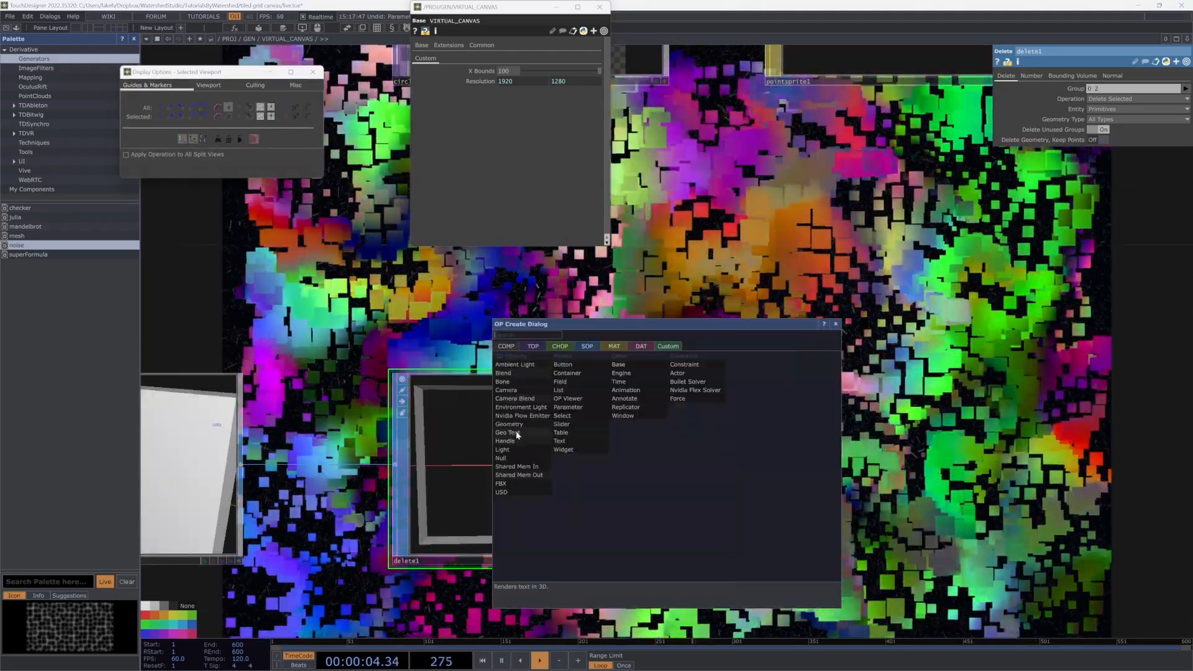
Step: Add the FRAME Geometry component fed by delete1
left_click(517, 423)
left_click(939, 463)
scroll(939, 464, "down", 5)
left_click_drag(888, 396, 575, 528)
scroll(541, 443, "down", 3)
Step: Duplicate renderpass1 as renderpass2 chained after it, and save as live.1.toe
left_click(688, 414)
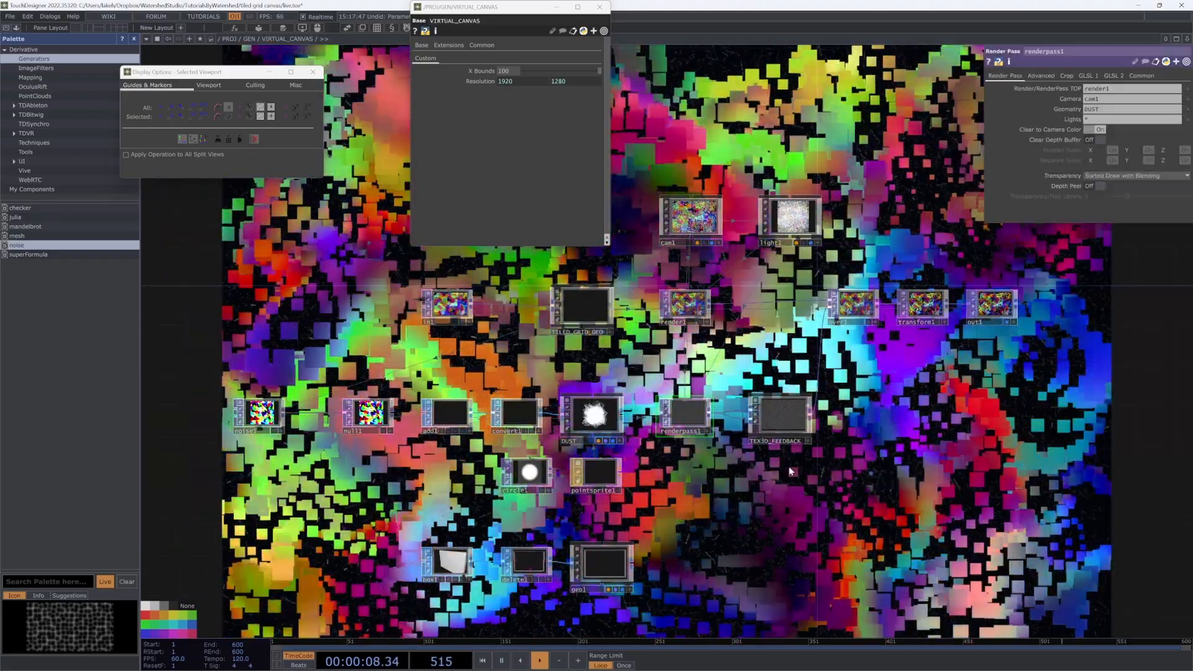
key("ctrl+c")
key("ctrl+v")
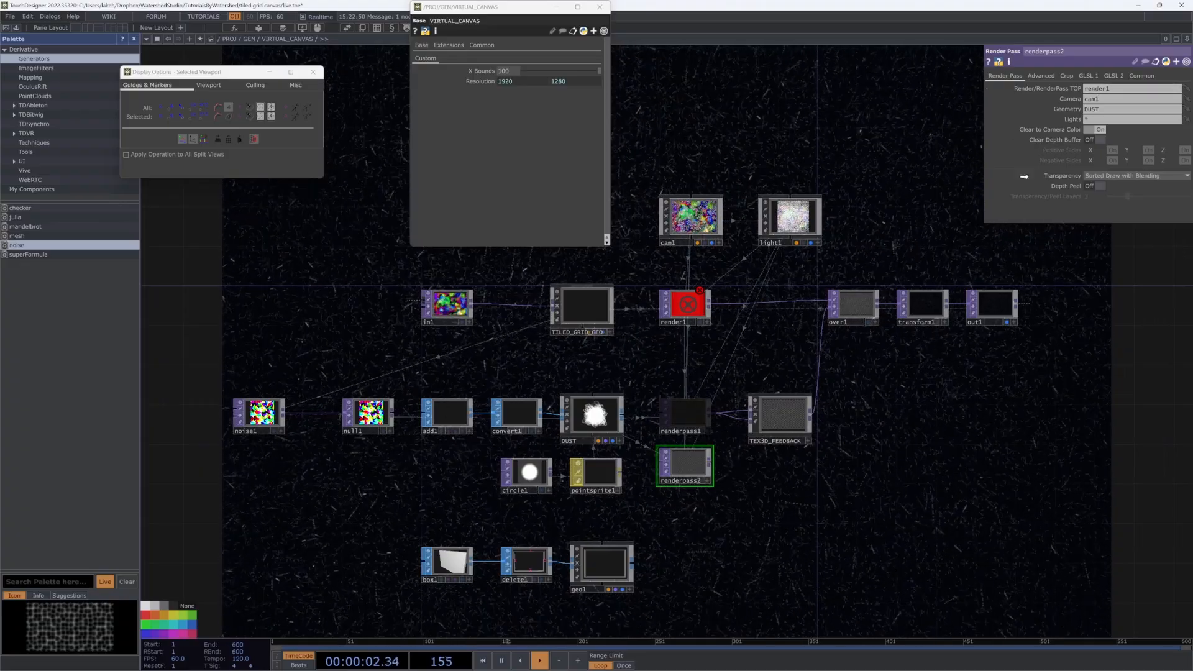
left_click_drag(1114, 93, 1113, 91)
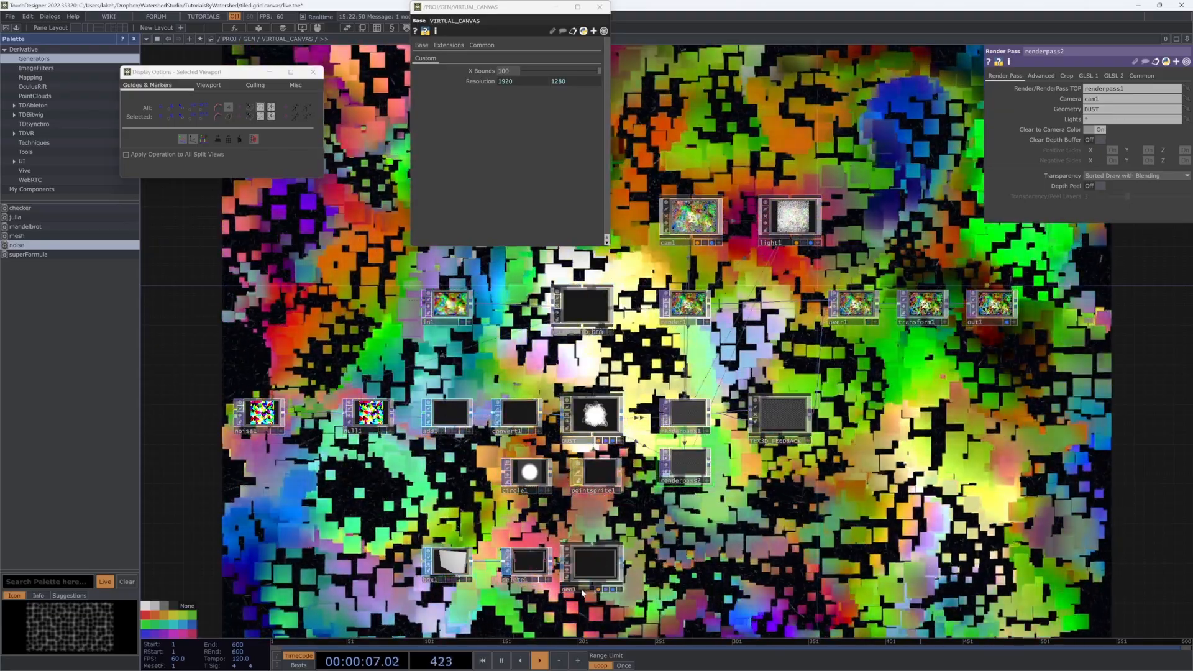
left_click_drag(593, 592, 582, 592)
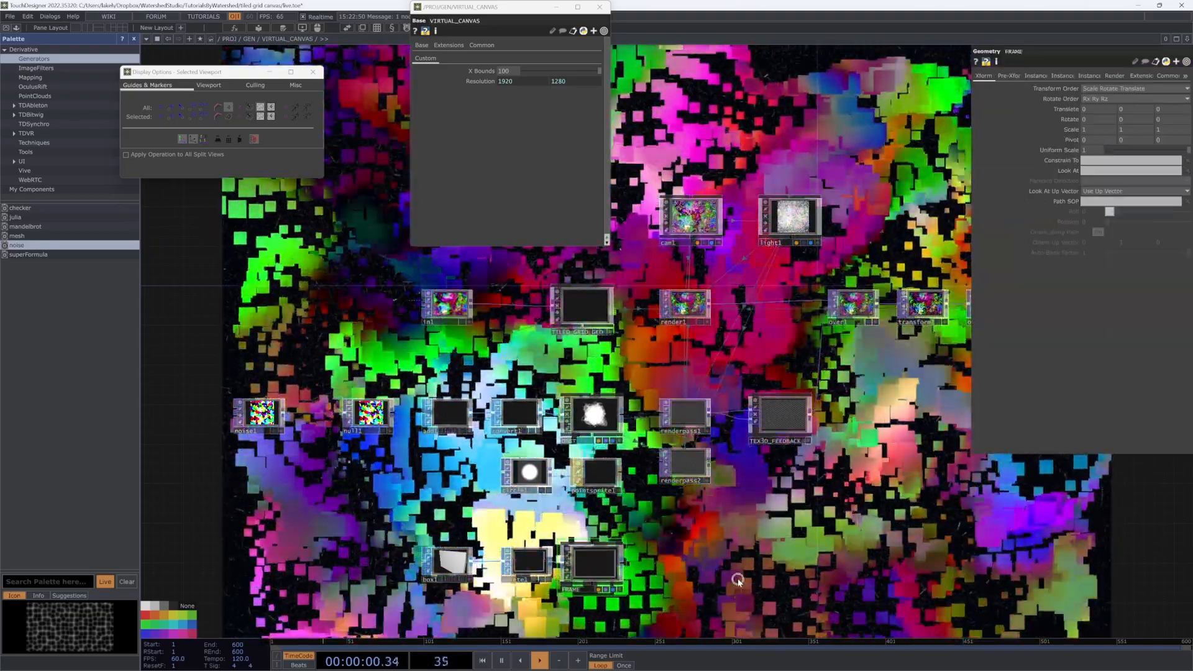
key("ctrl+s")
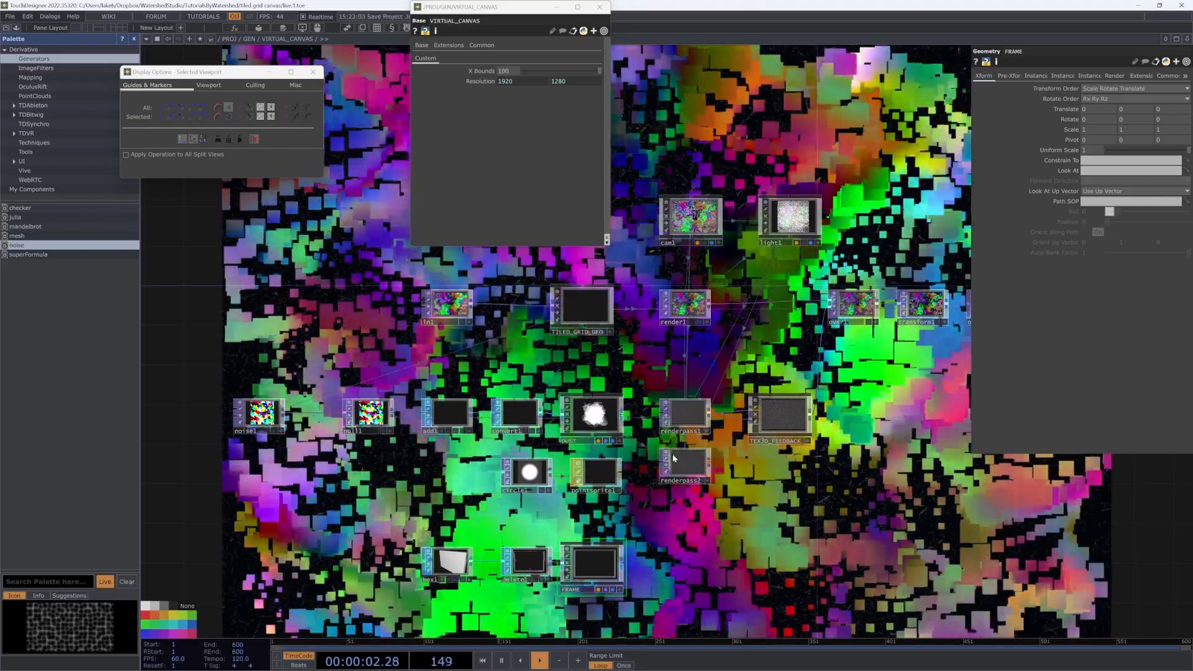
Step: Make renderpass2 render the FRAME geometry
left_click(685, 467)
left_click_drag(593, 562, 694, 482)
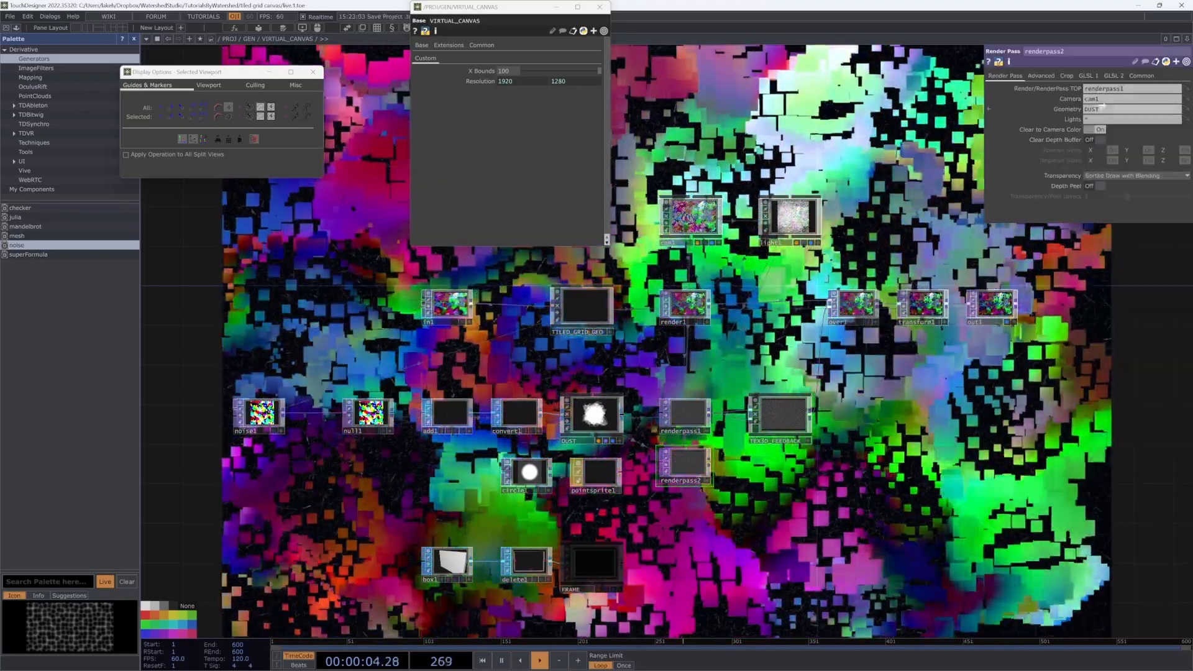
scroll(683, 469, "up", 8)
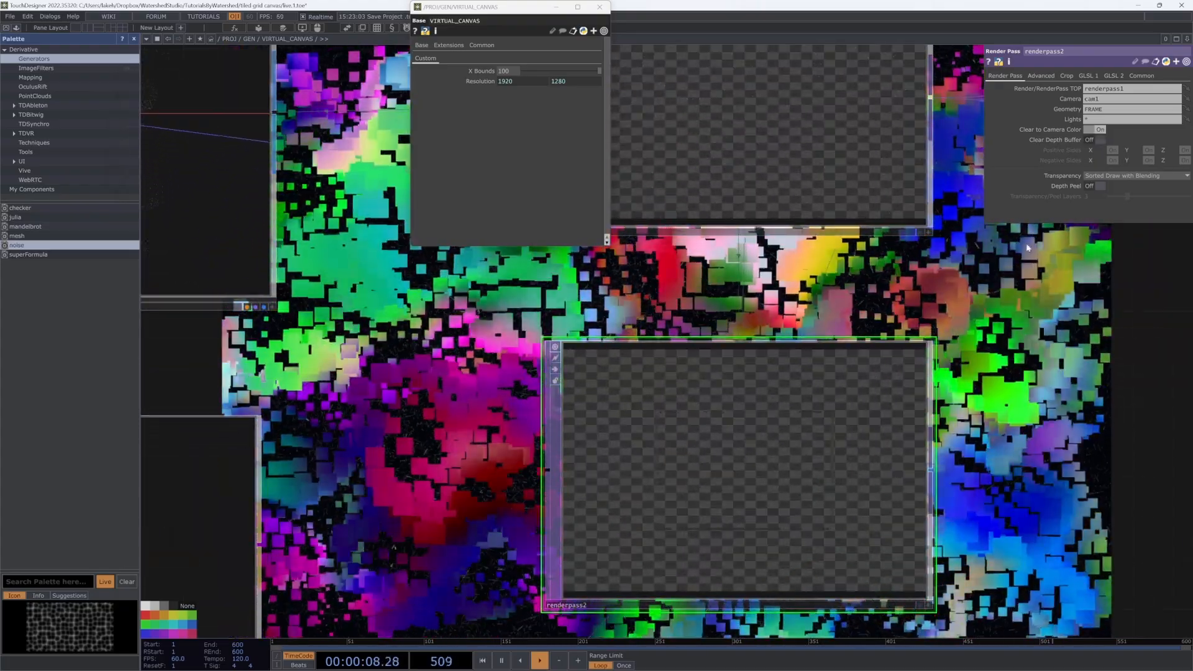
scroll(847, 403, "up", 5)
scroll(866, 398, "down", 11)
key("d")
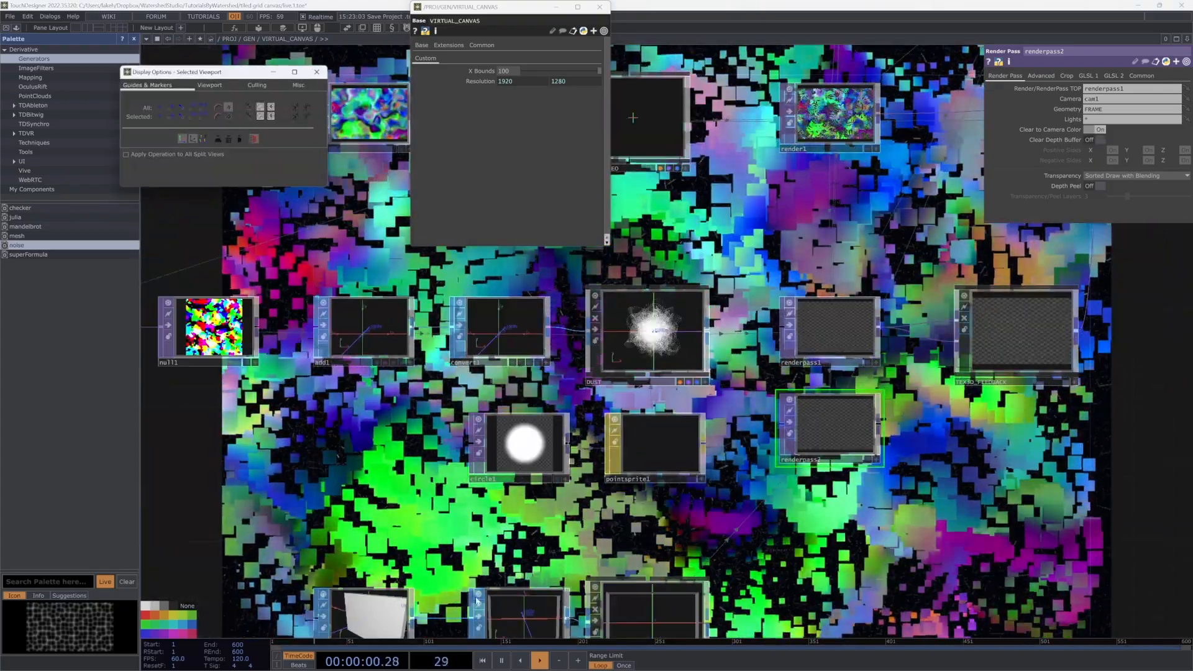
left_click(387, 611)
left_click_drag(438, 578, 469, 444)
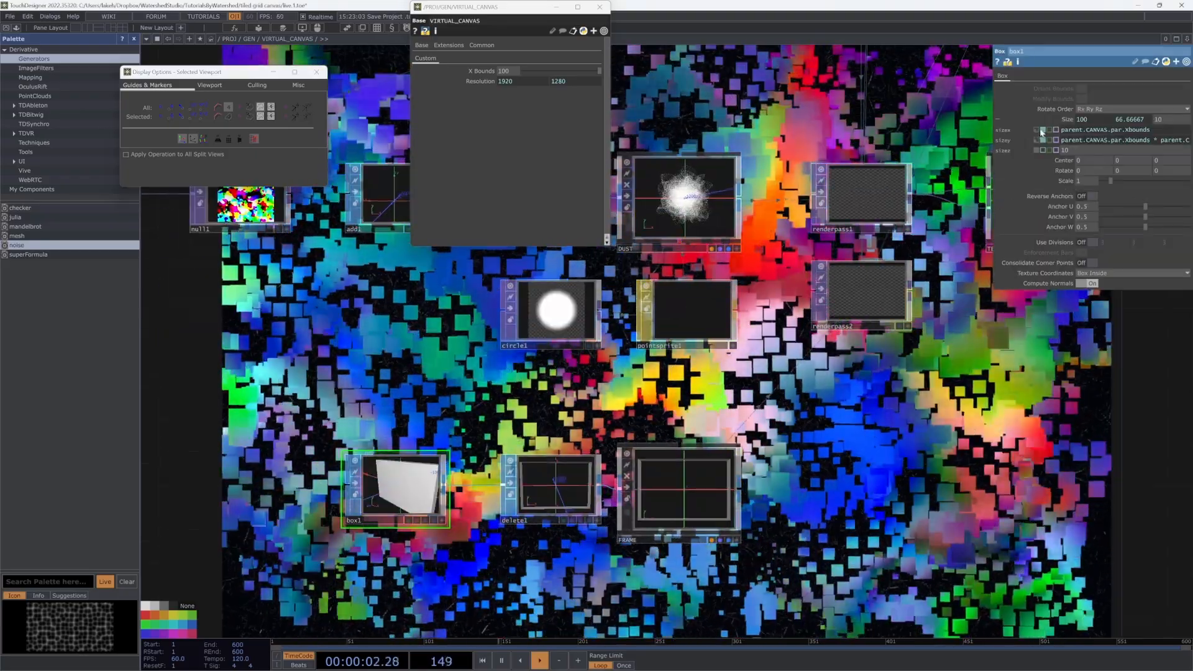
Step: Add a Constant material and assign it to FRAME
left_click(1042, 130)
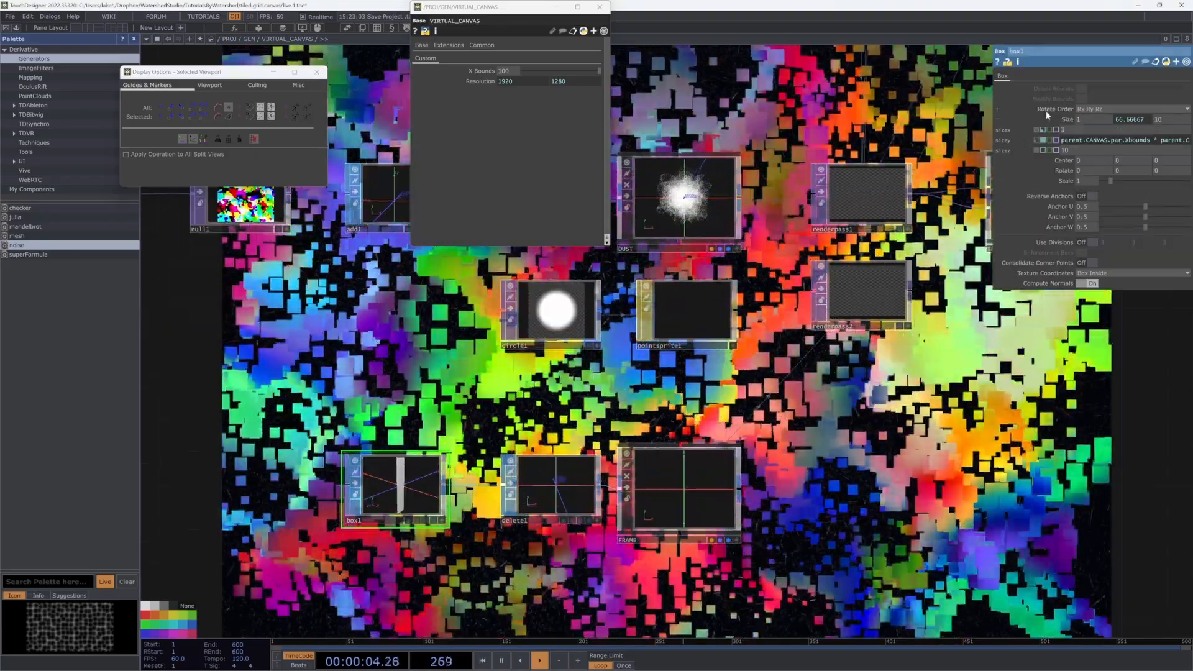
left_click(1042, 141)
key("Tab")
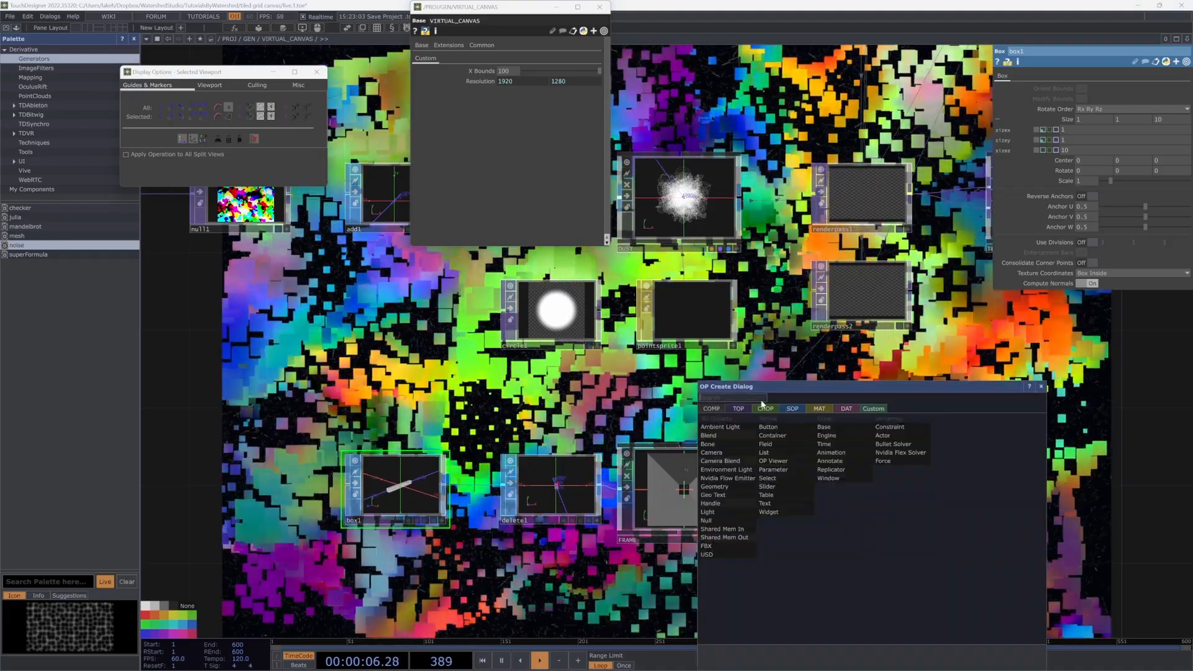
left_click(817, 409)
left_click(714, 427)
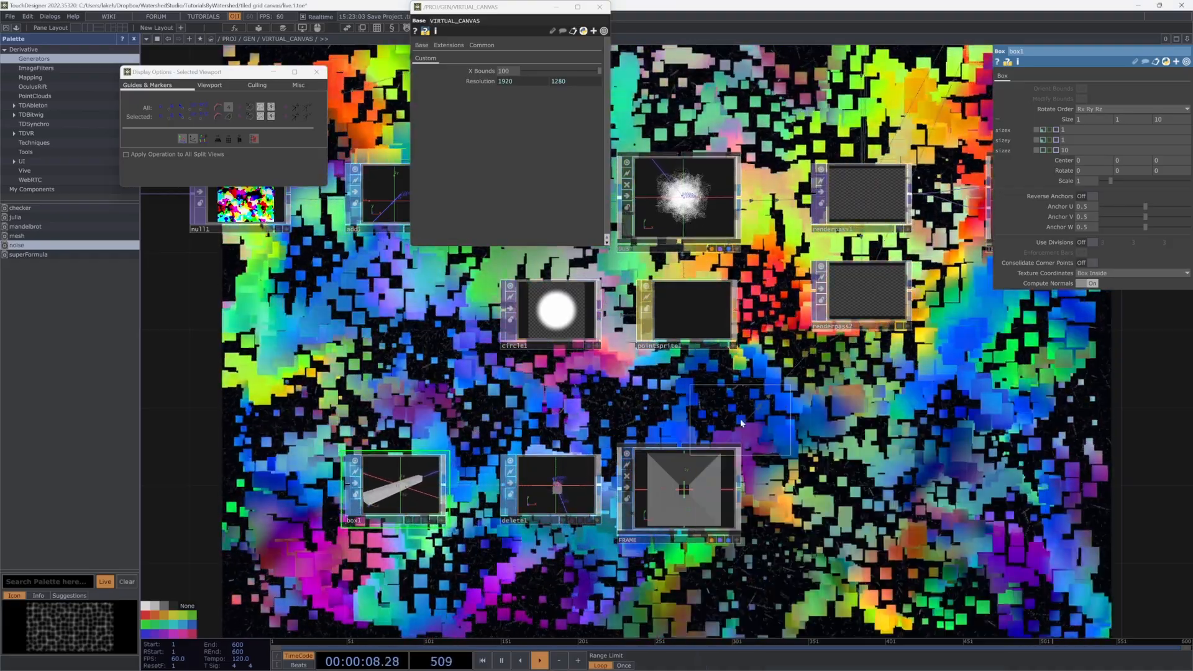
left_click(676, 607)
left_click_drag(671, 601, 683, 451)
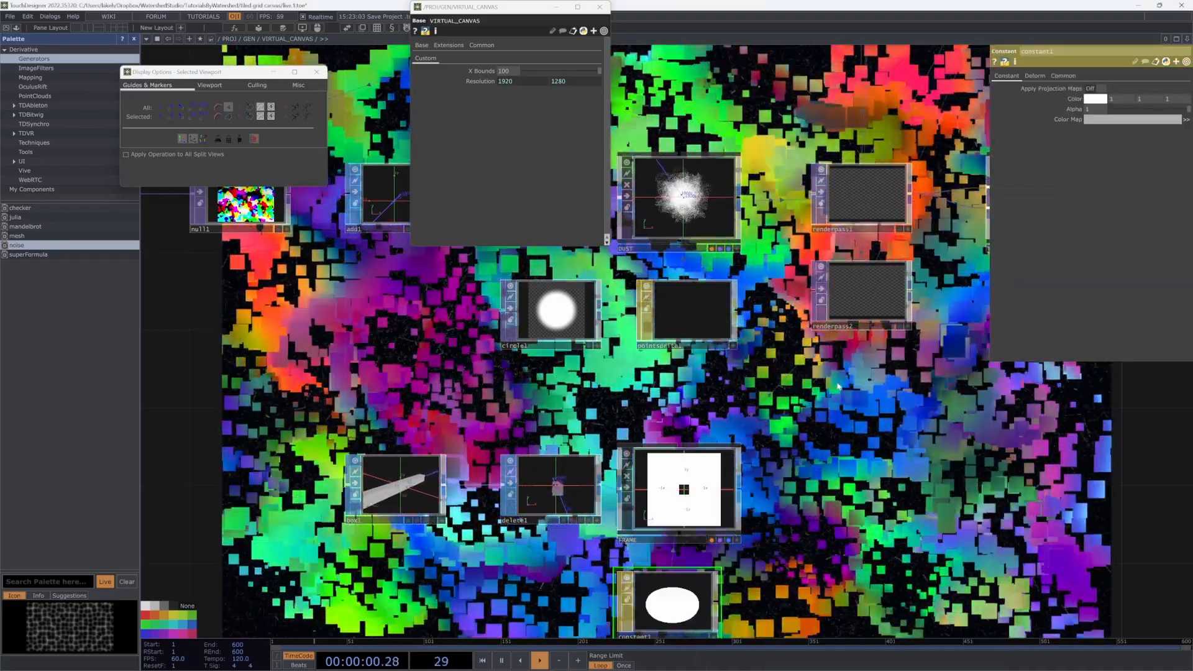
Step: Restore box1's X and Y size expressions based on the canvas bounds
left_click(414, 487)
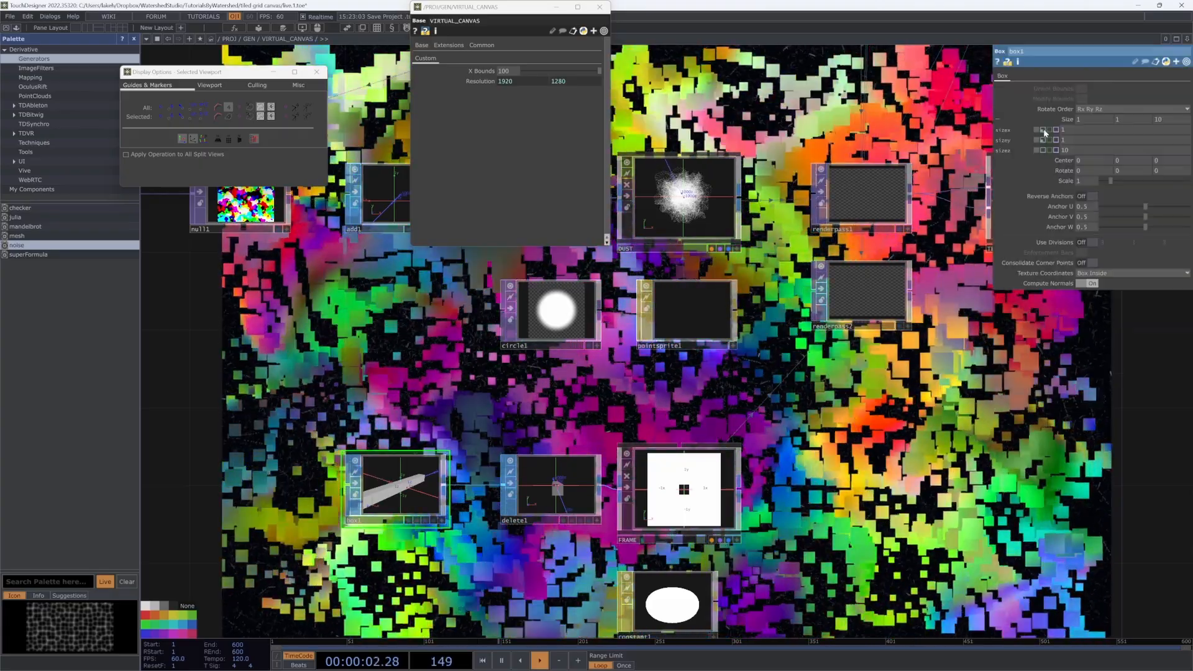
left_click(1042, 130)
scroll(865, 271, "up", 6)
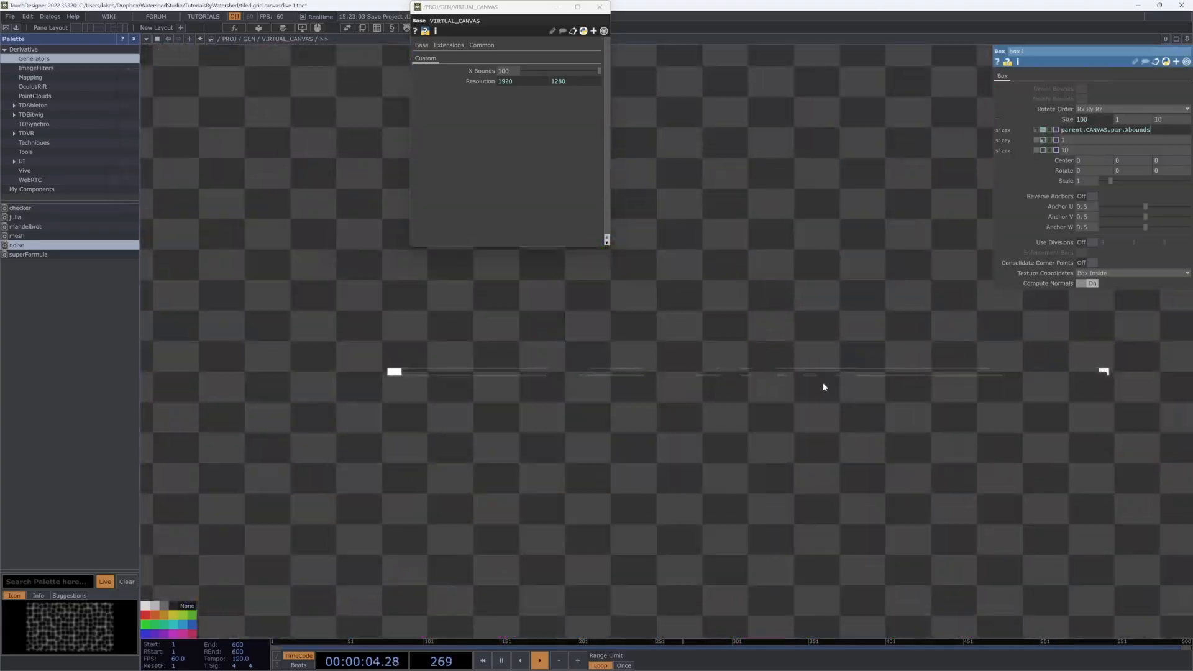
scroll(822, 389, "down", 3)
scroll(843, 366, "down", 5)
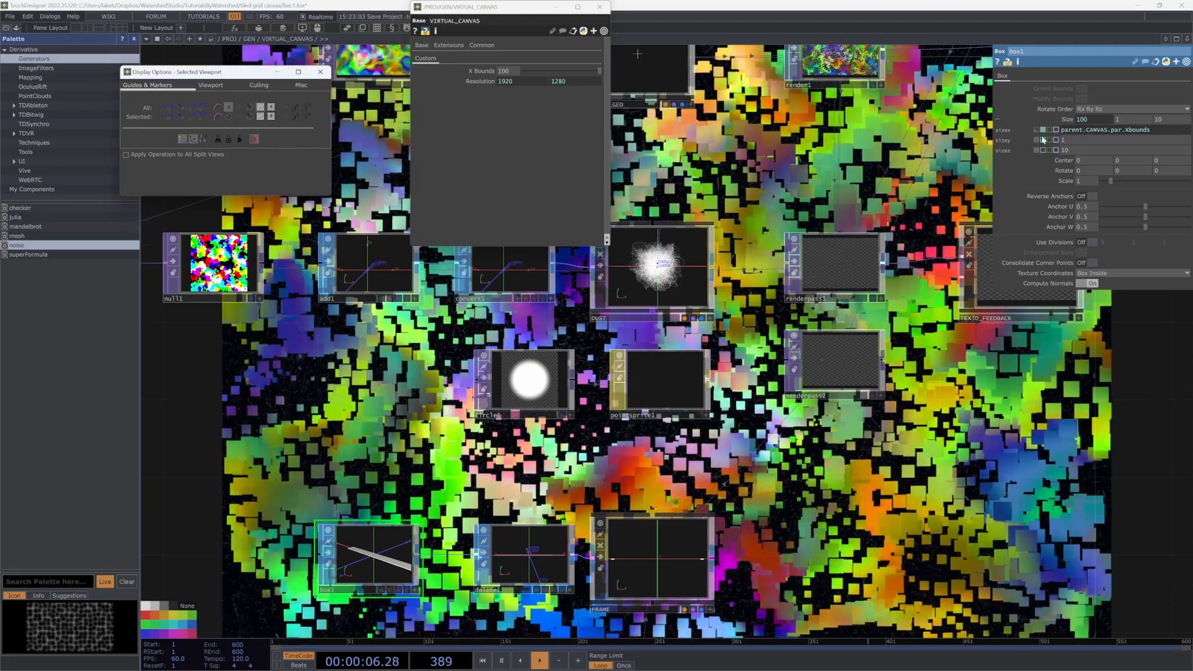
left_click(1043, 141)
scroll(833, 370, "up", 6)
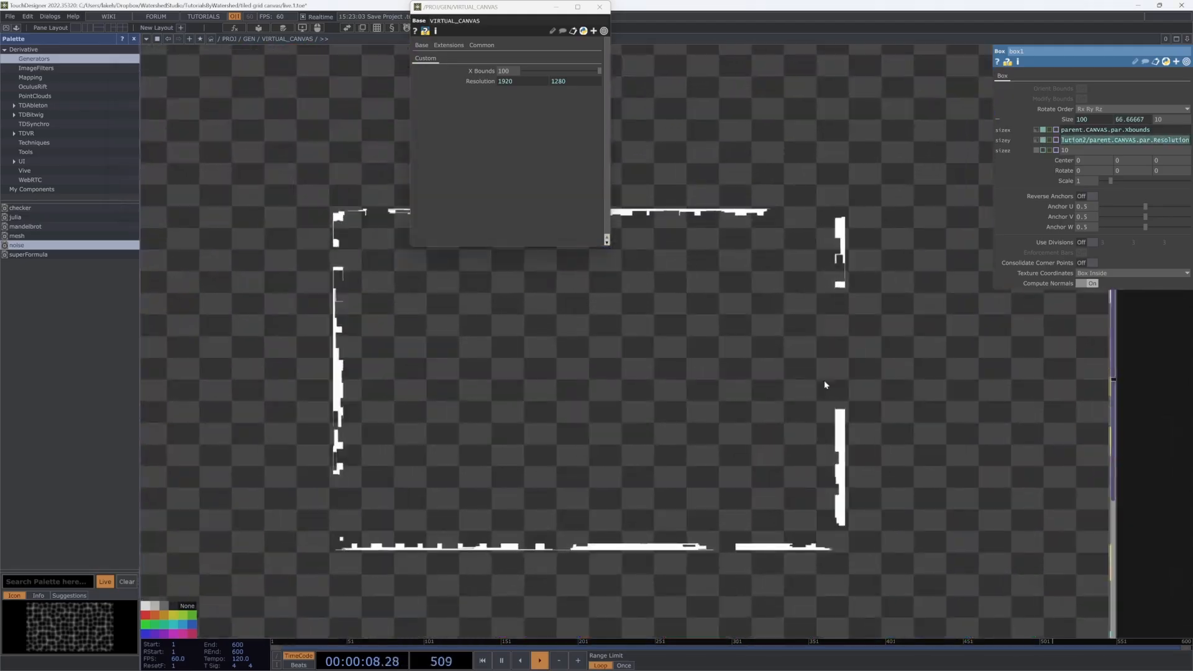
scroll(608, 469, "up", 5)
scroll(645, 456, "down", 9)
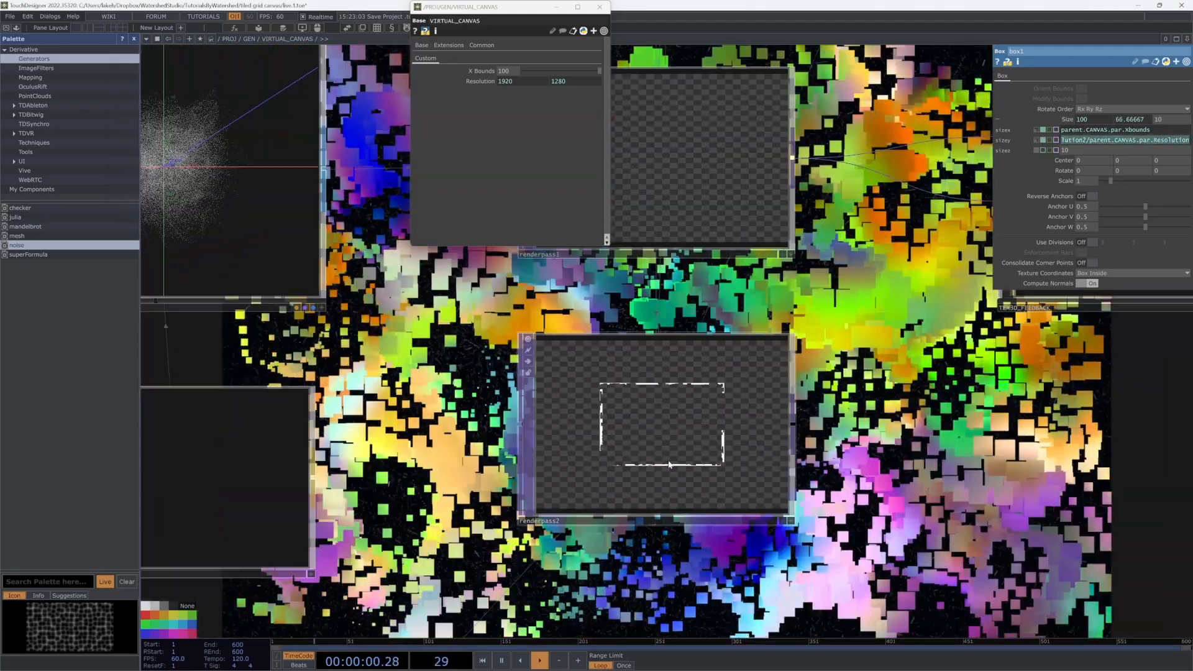
Step: Turn on Clear Depth Buffer for renderpass2
left_click(696, 446)
scroll(621, 425, "up", 4)
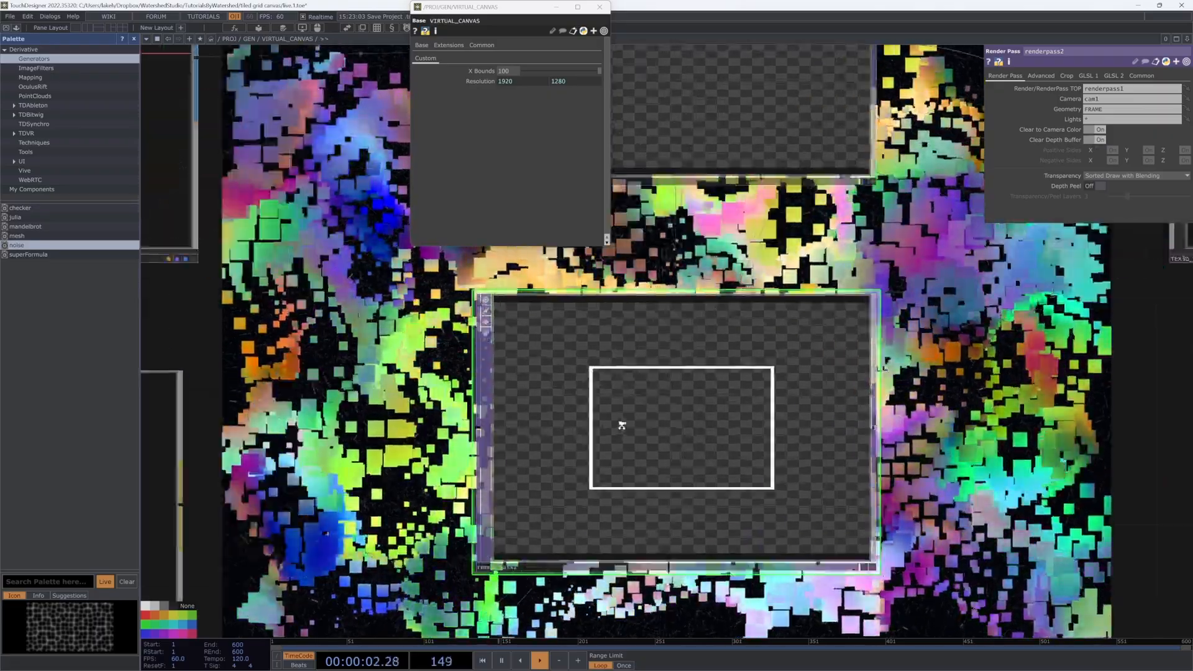
scroll(630, 438, "down", 10)
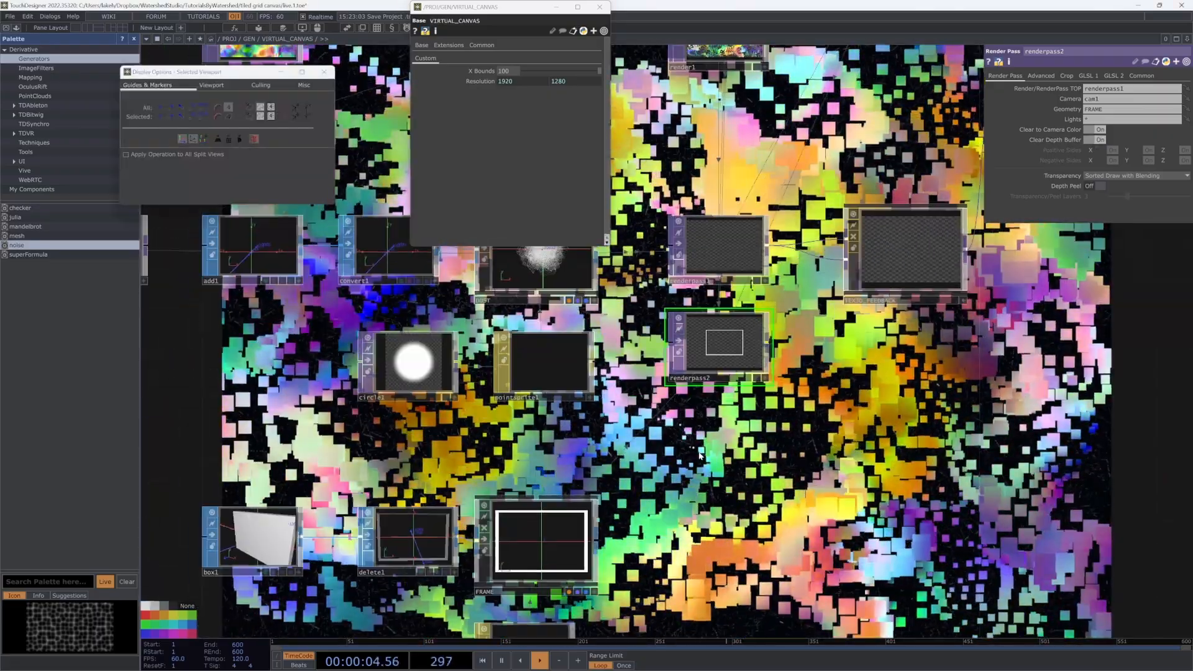
scroll(699, 456, "down", 4)
left_click(475, 497)
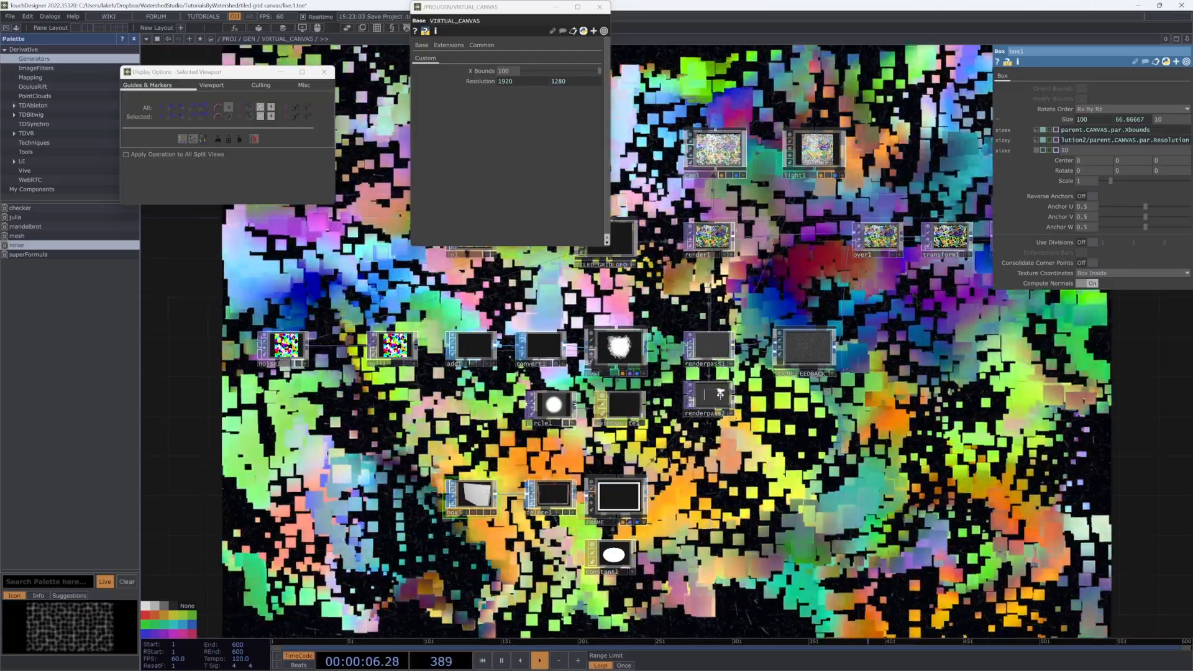
scroll(714, 401, "up", 2)
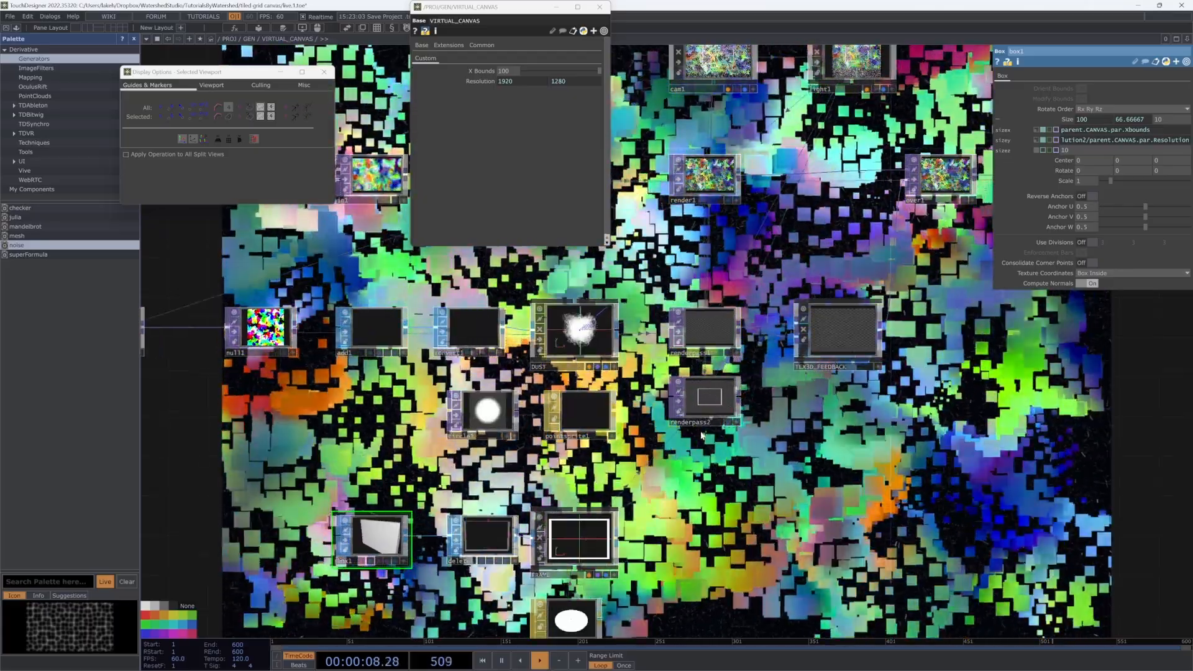
Step: Move transform1 and out1 right to make room after over1
left_click_drag(879, 457, 618, 593)
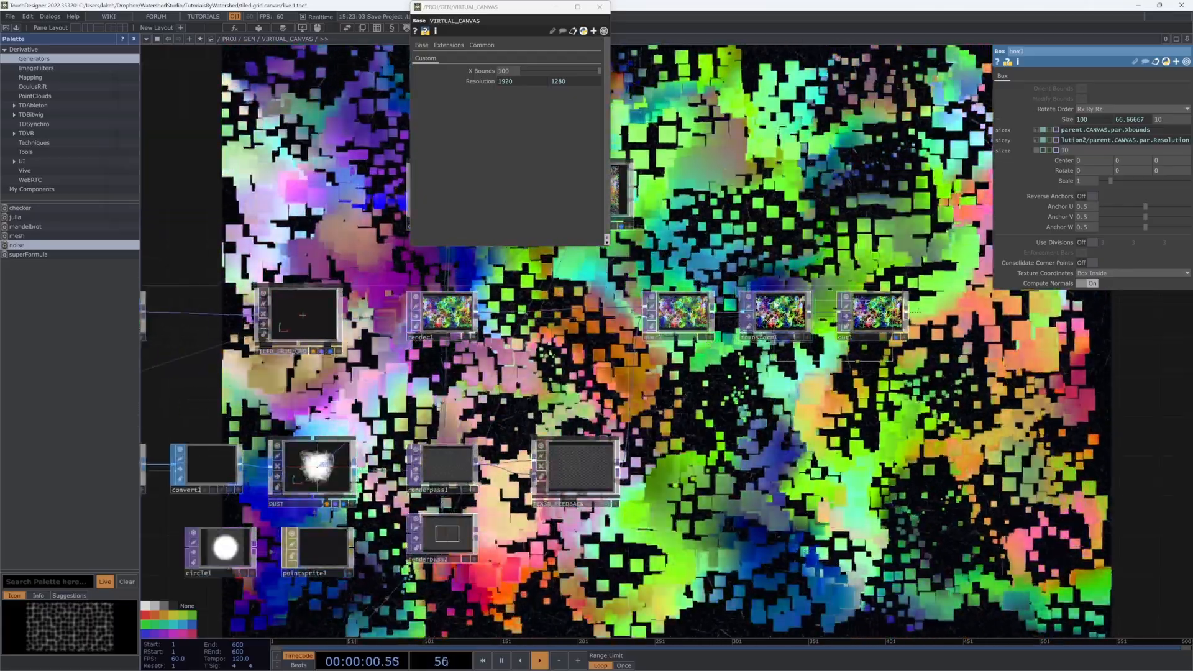
right_click_drag(775, 305, 774, 305)
left_click_drag(774, 305, 940, 305)
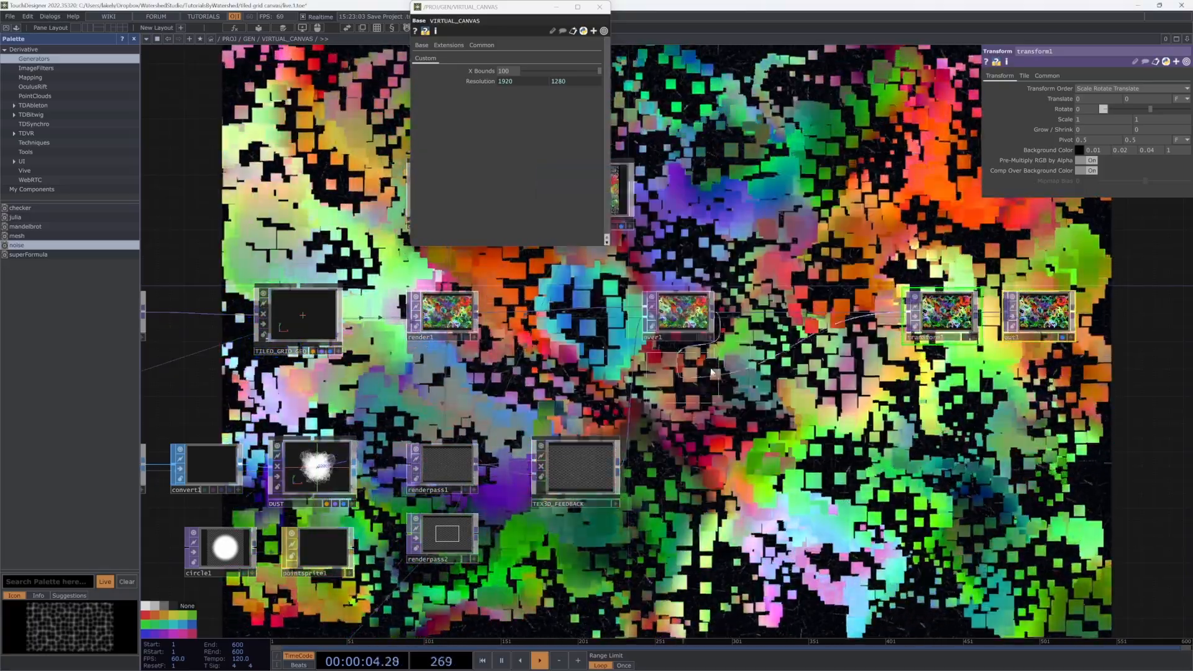
Step: Insert over2 after over1 and double box1's X size to 200
left_click(779, 370)
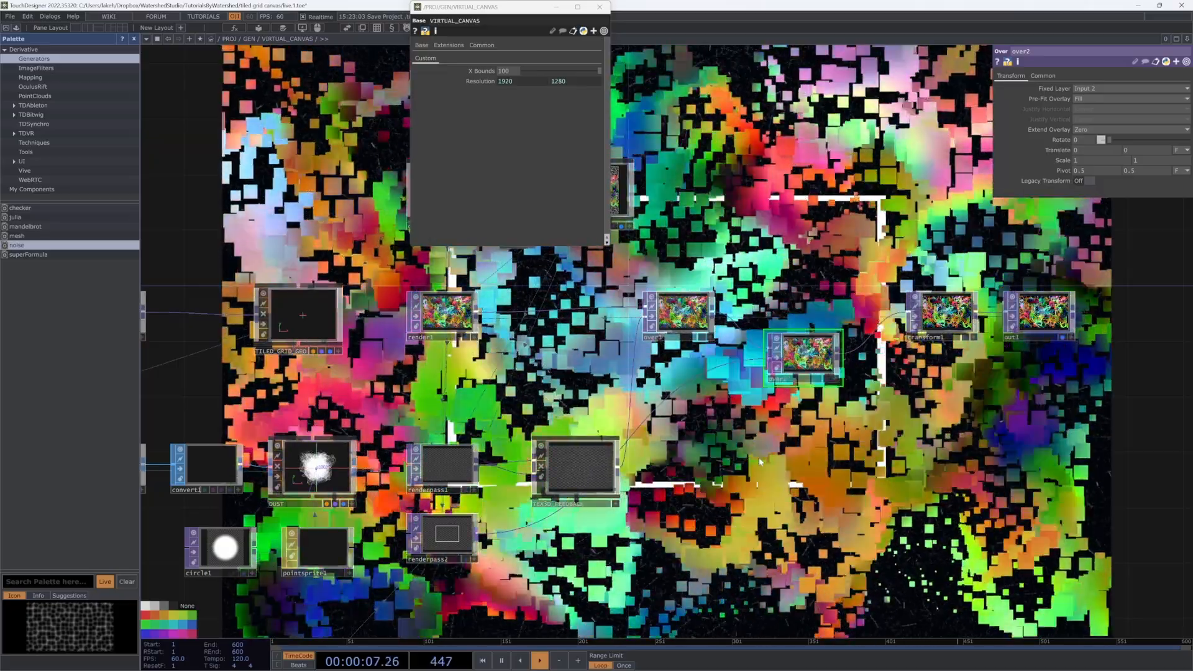
key("d")
left_click_drag(629, 511, 1081, 308)
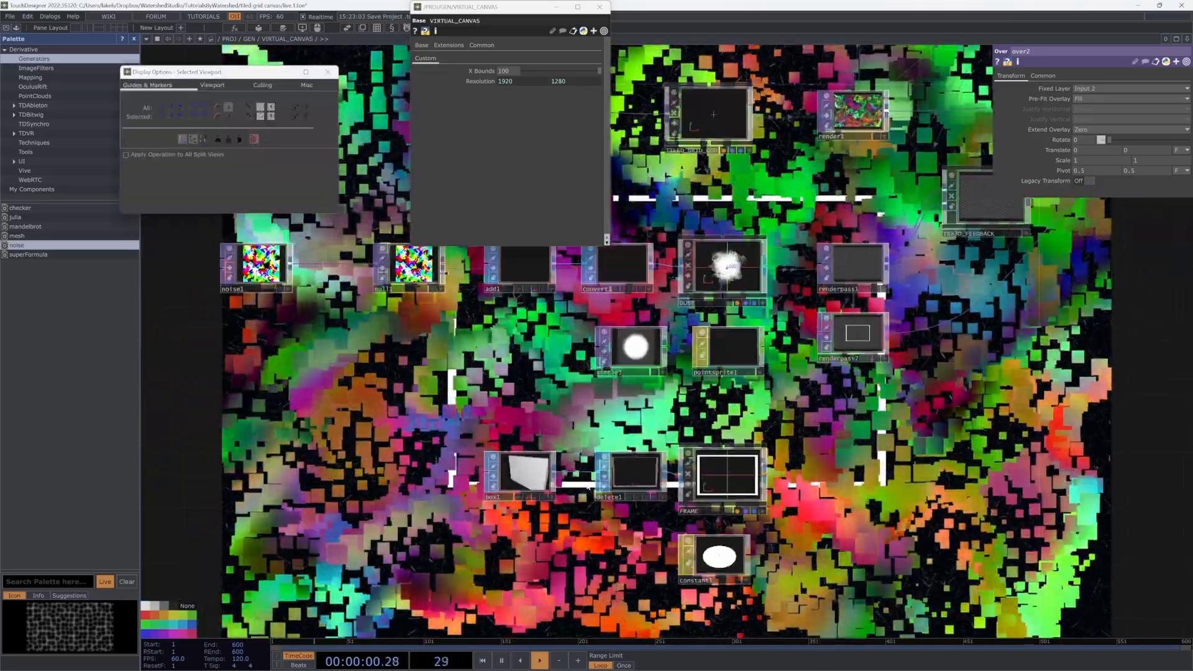
left_click(537, 465)
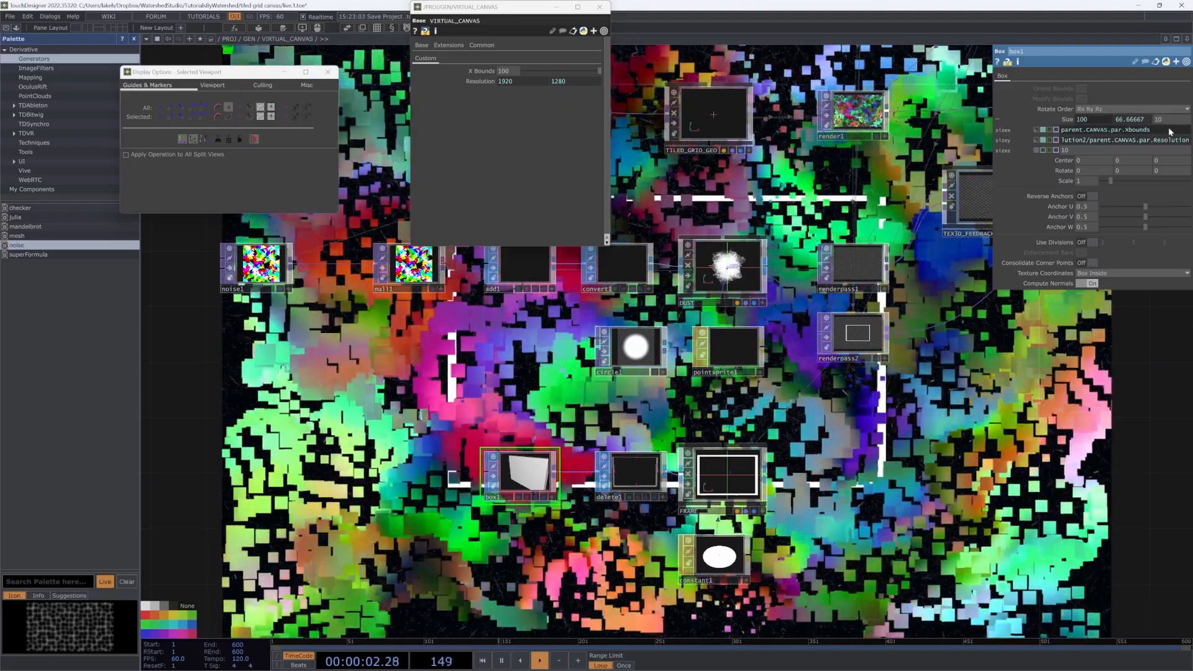
key("Return")
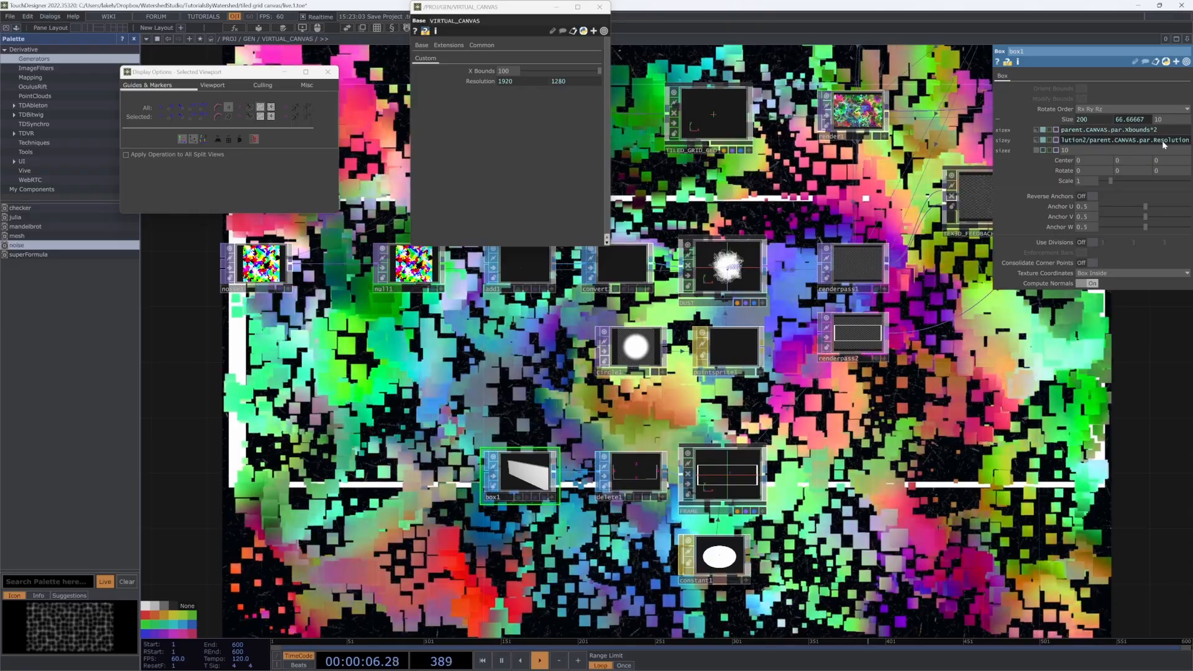
Step: Double box1's Y size and raise its Z size from 10 to about 17
type("1*2")
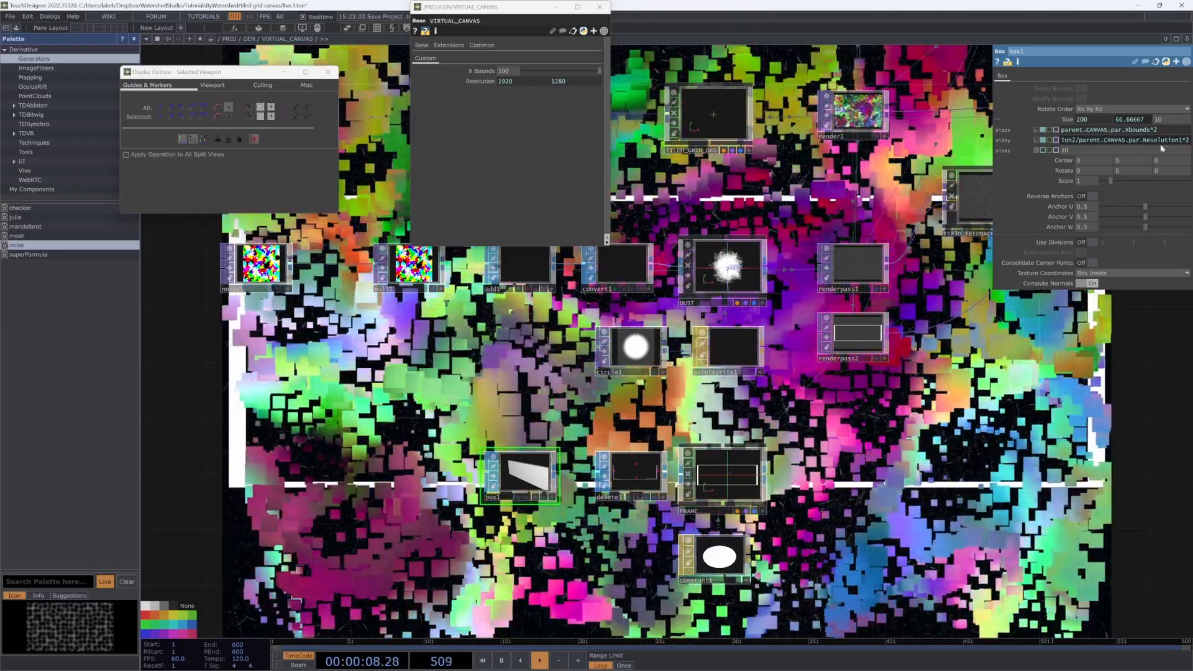
key("Return")
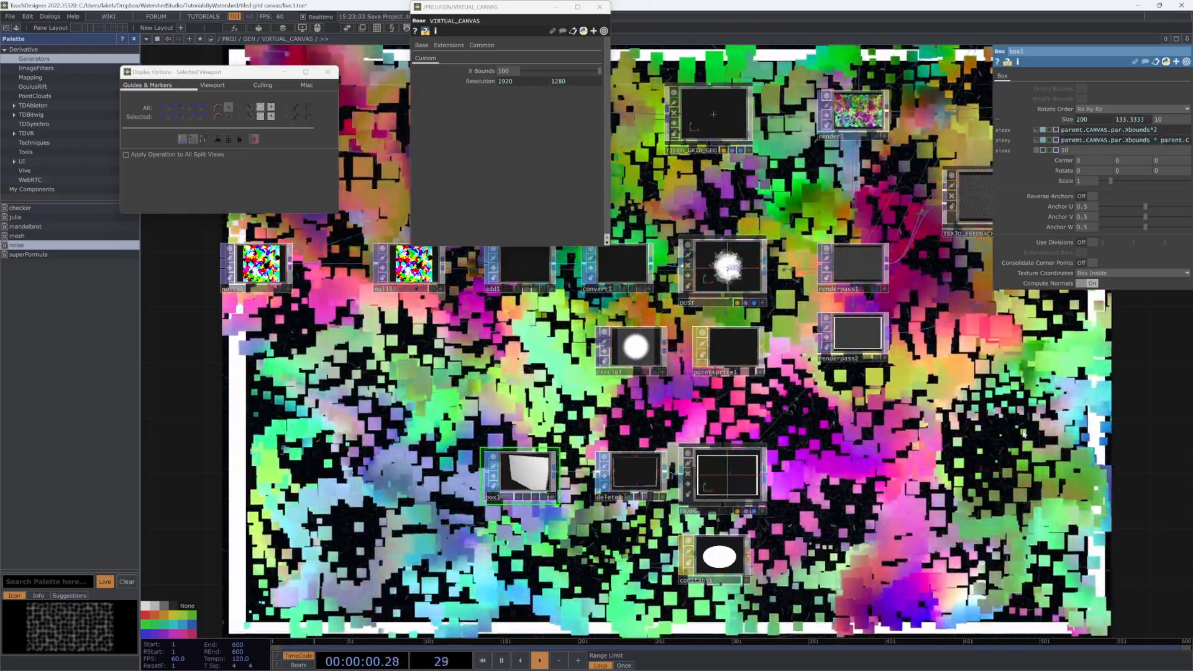
left_click_drag(1099, 147, 1103, 136)
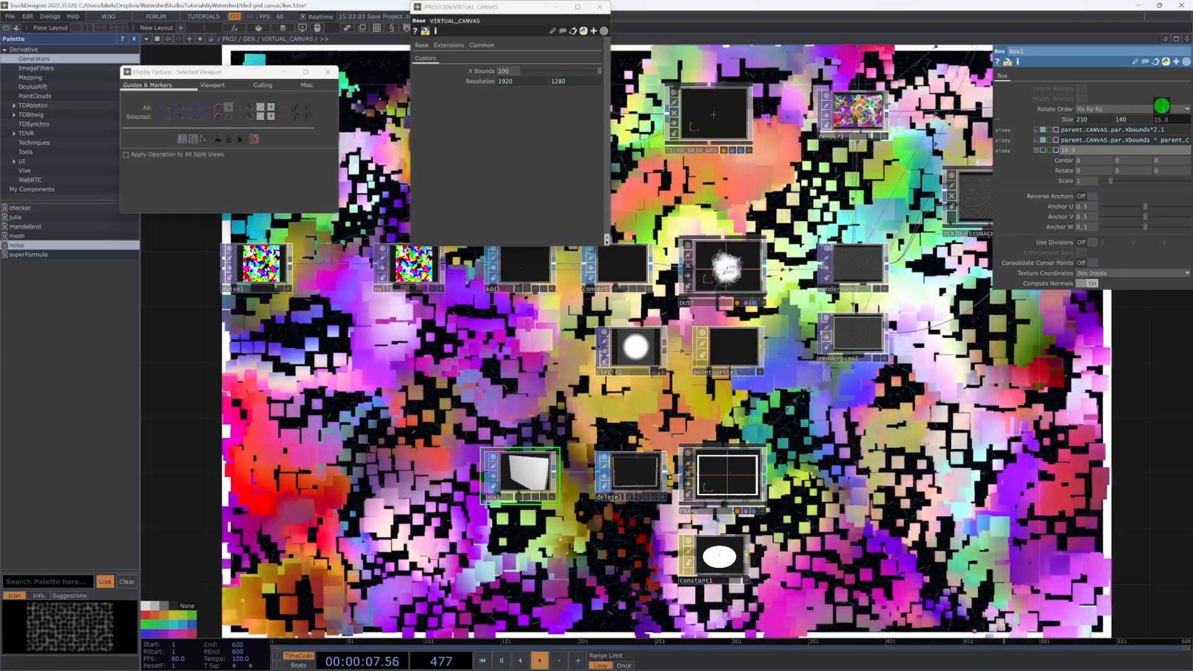
left_click_drag(1161, 106, 1168, 106)
left_click_drag(796, 585, 805, 522)
Step: Replace constant1 with a new Phong material, phong1
left_click(725, 501)
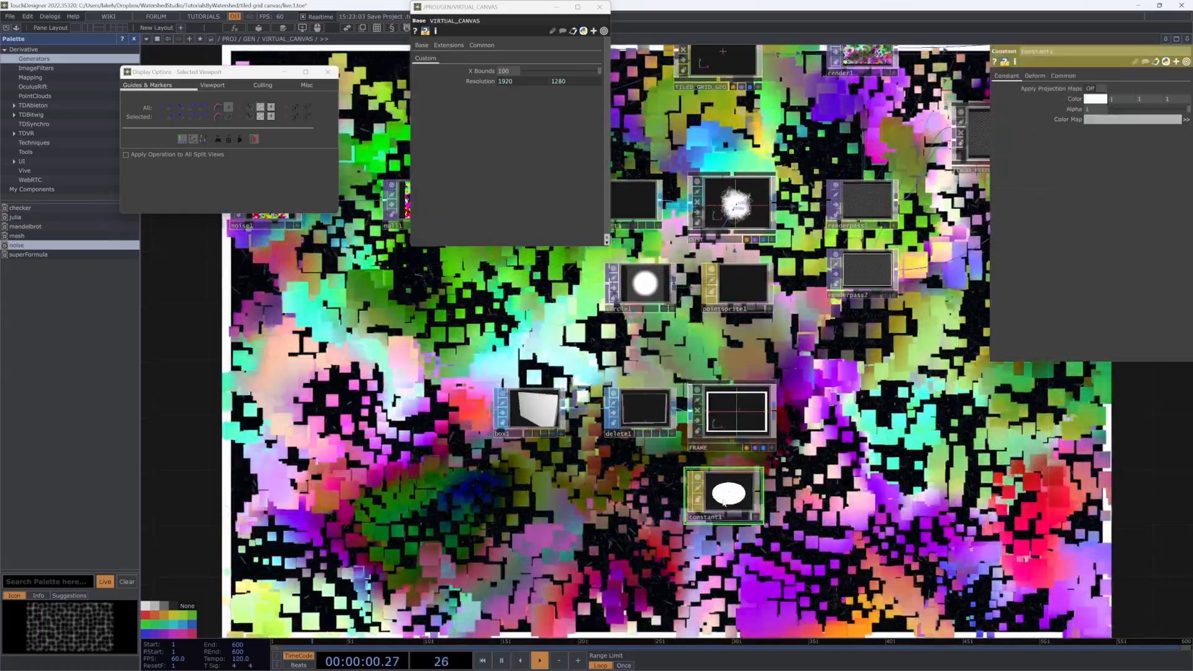
key("Delete")
key("Tab")
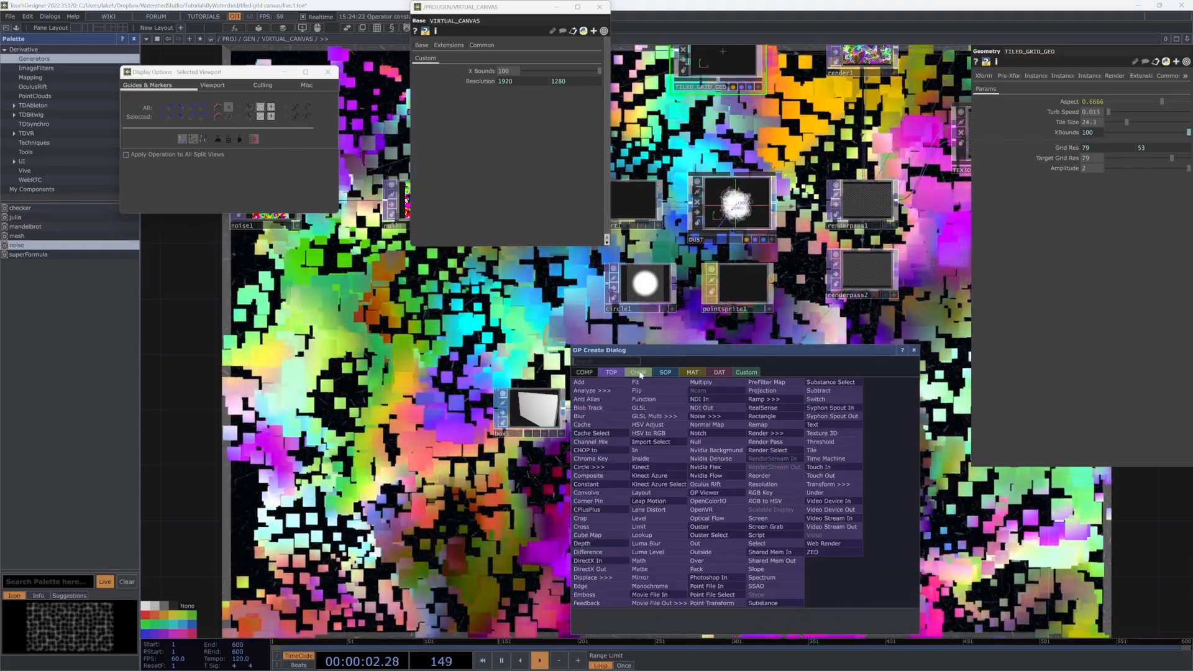
left_click(688, 372)
left_click(584, 450)
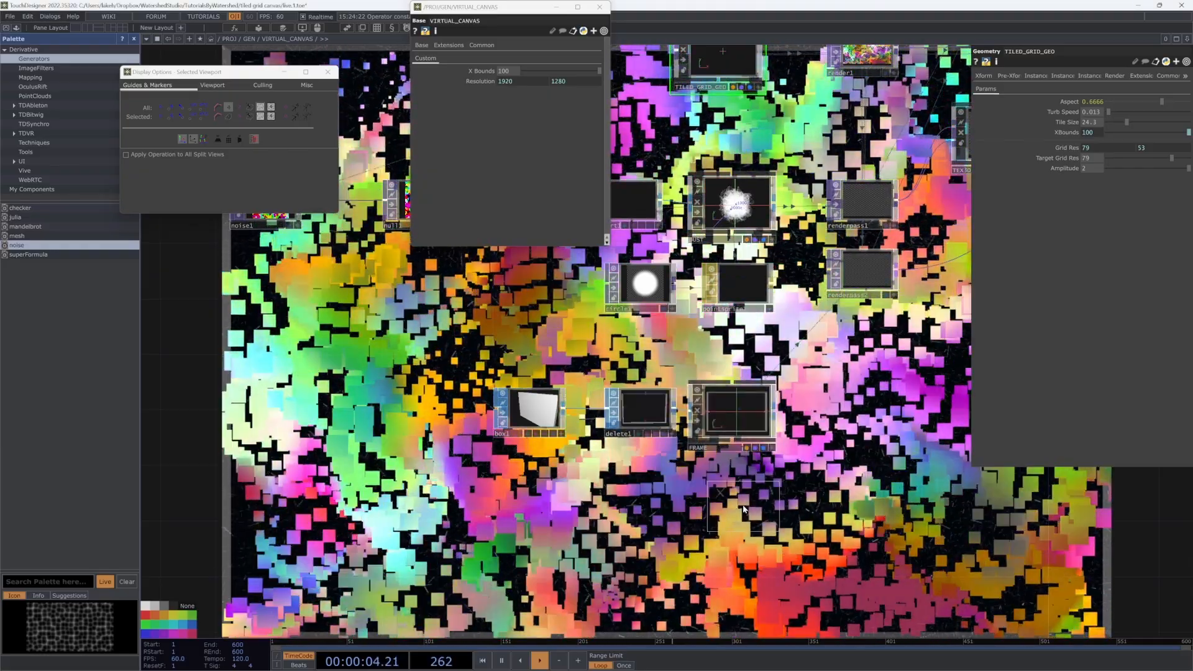
left_click(737, 506)
left_click_drag(739, 496, 740, 482)
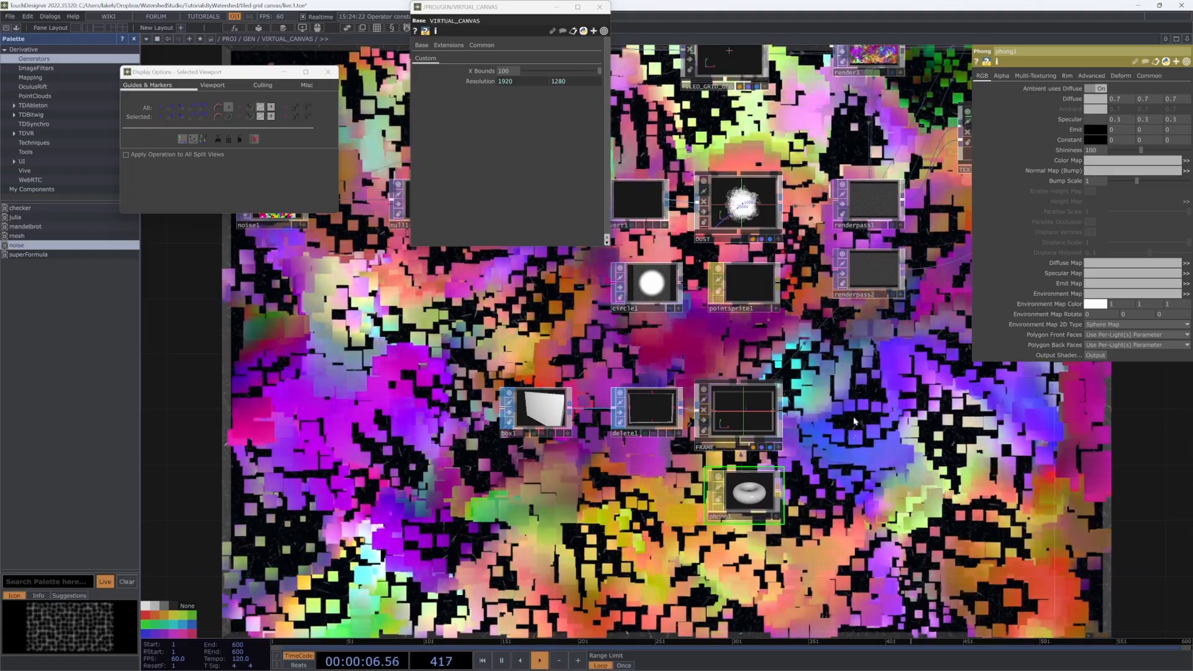
left_click_drag(852, 446, 764, 494)
left_click_drag(555, 584, 631, 578)
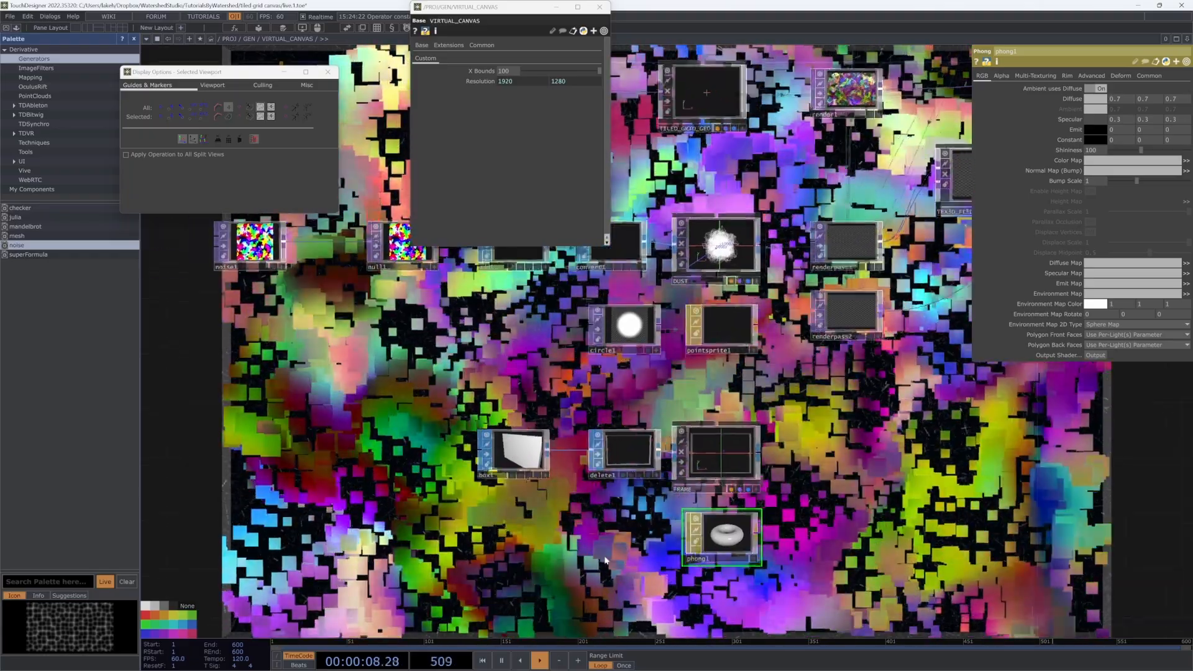
Step: Add a Random (GPU) noise2 texture with amplitude lowered to 0.09
key("Tab")
left_click(472, 410)
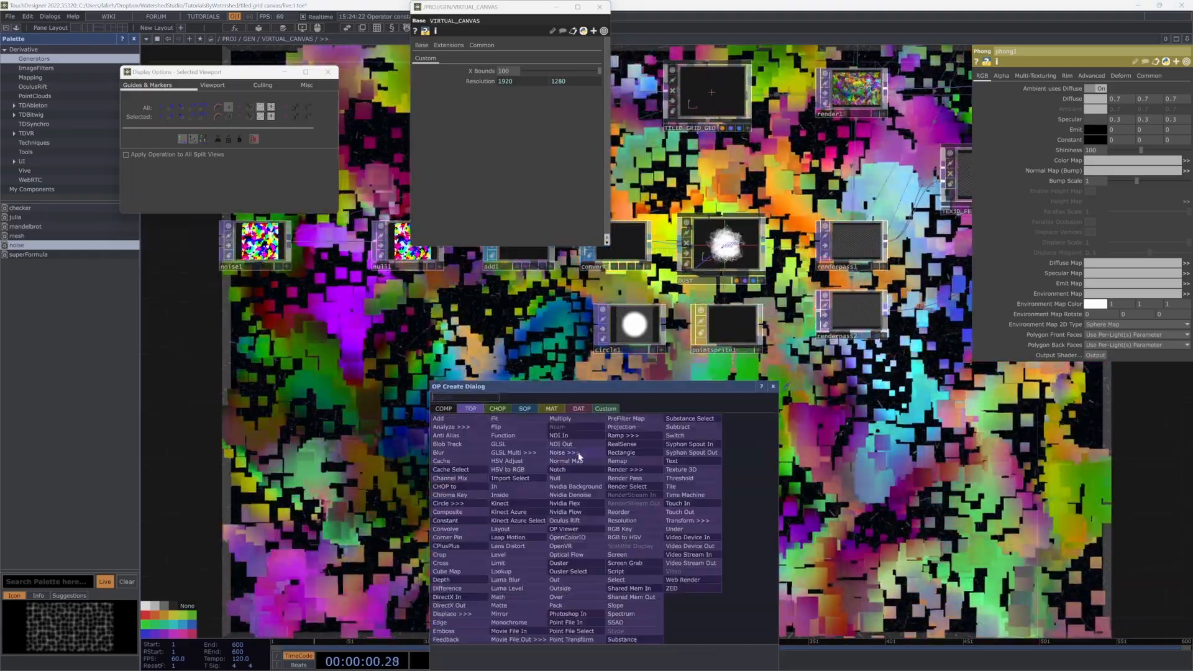
left_click(562, 452)
left_click(505, 535)
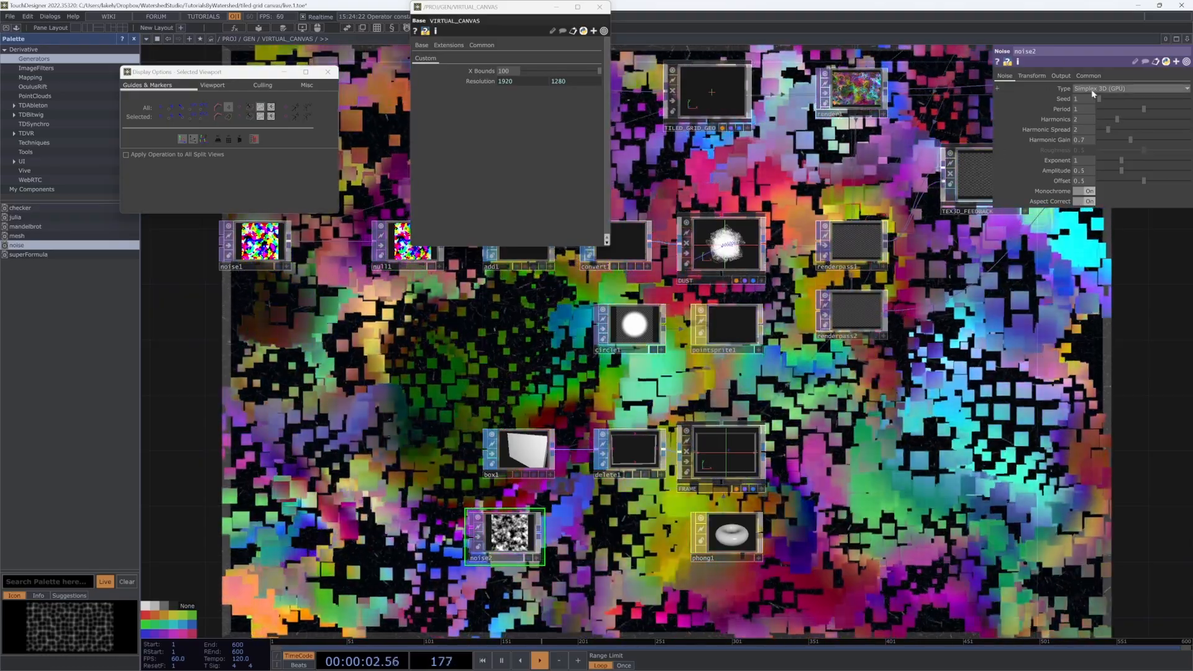
left_click(1118, 88)
left_click(1098, 154)
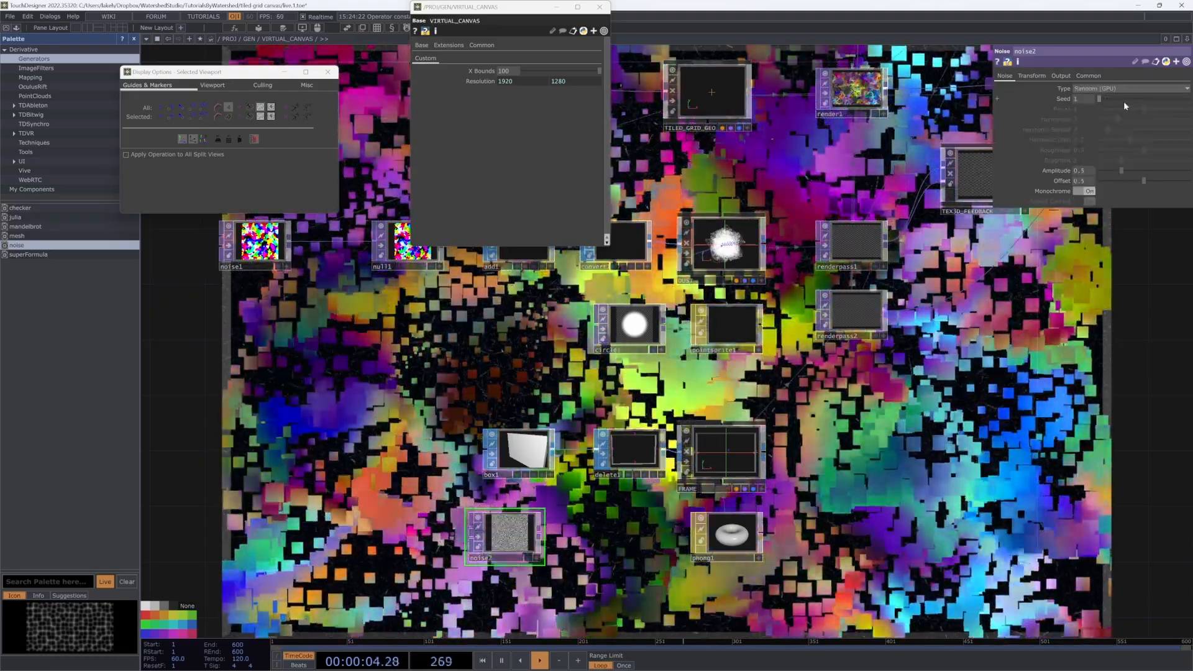
mouse_move(1121, 171)
left_mouse_down()
mouse_move(1093, 180)
mouse_move(1105, 170)
left_mouse_up()
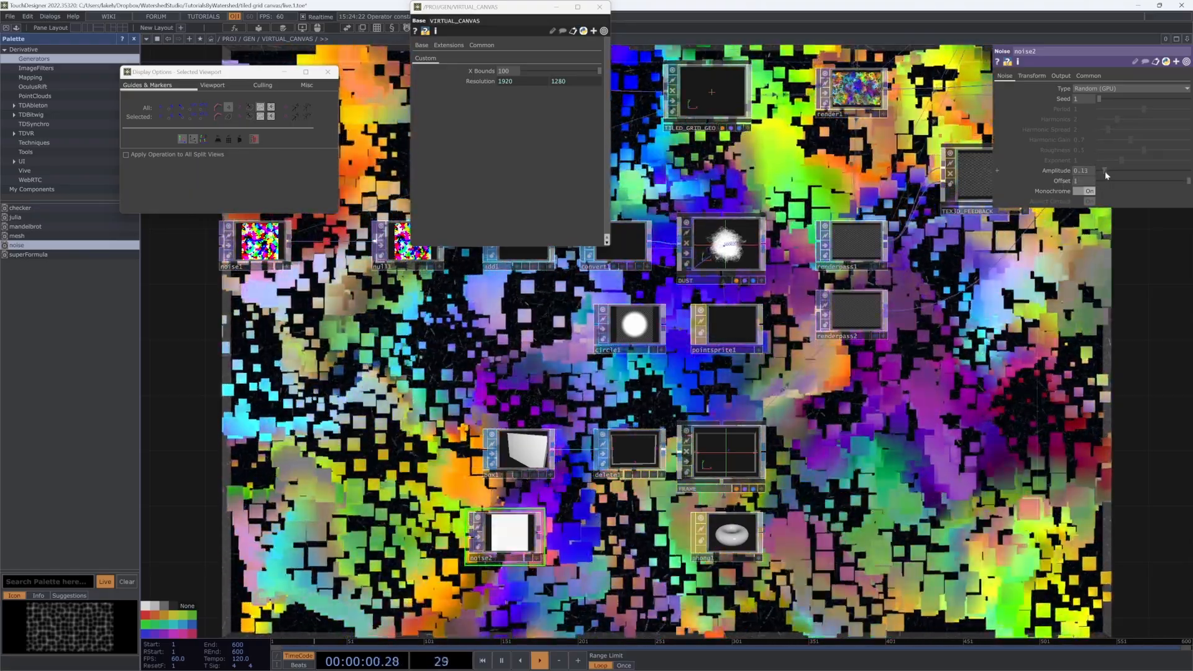
left_click_drag(1105, 170, 1094, 170)
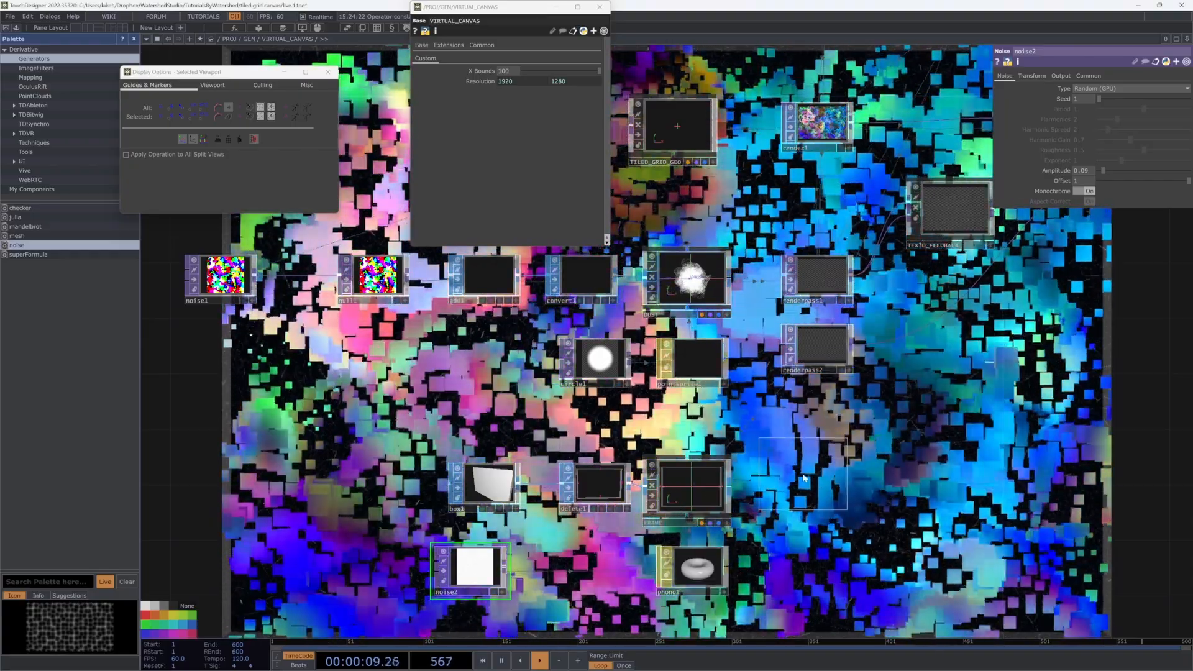
Step: Add a second Light component, light2, beside cam1 and light1
left_click(892, 450)
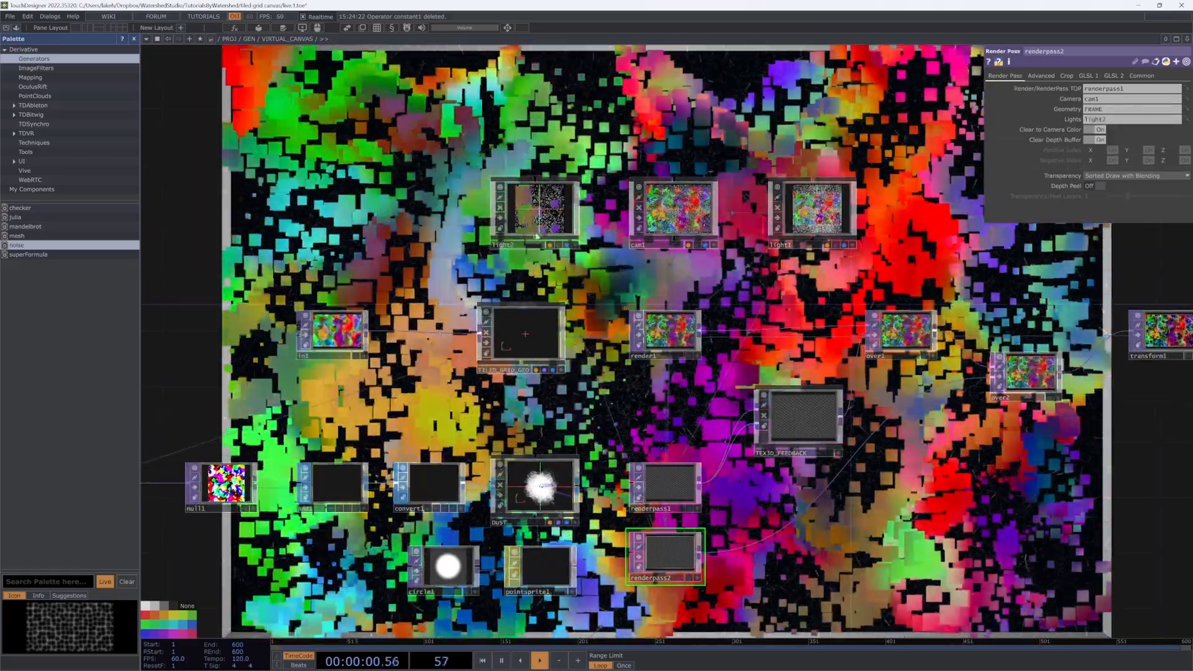
left_click(542, 217)
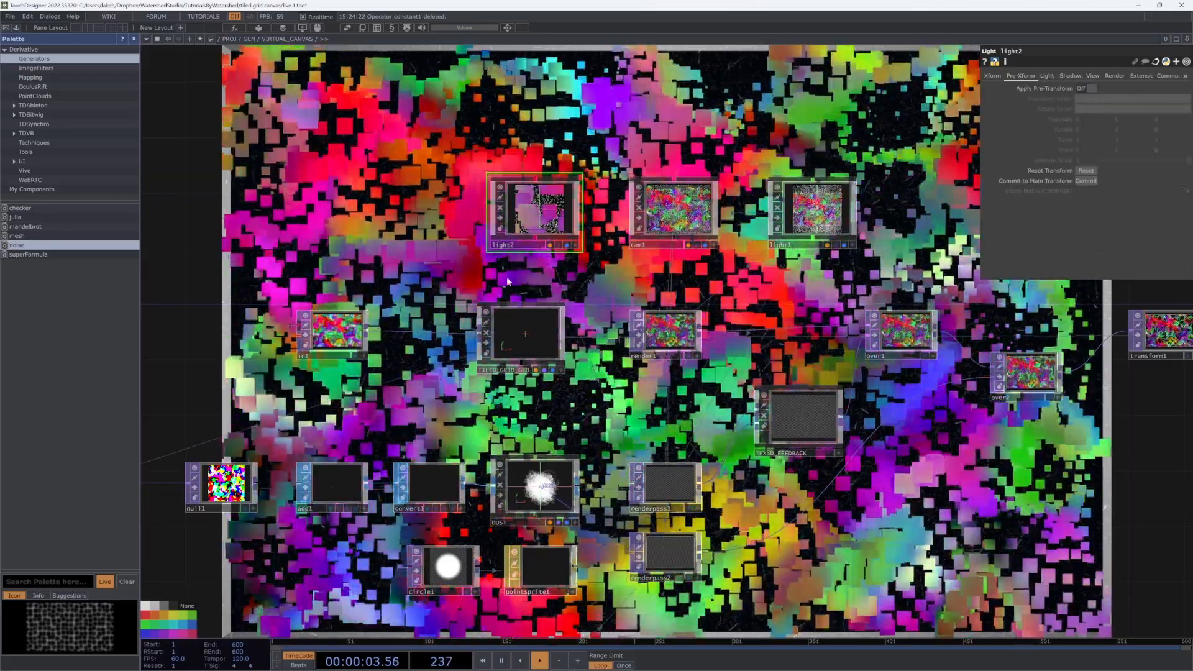
left_click(575, 244)
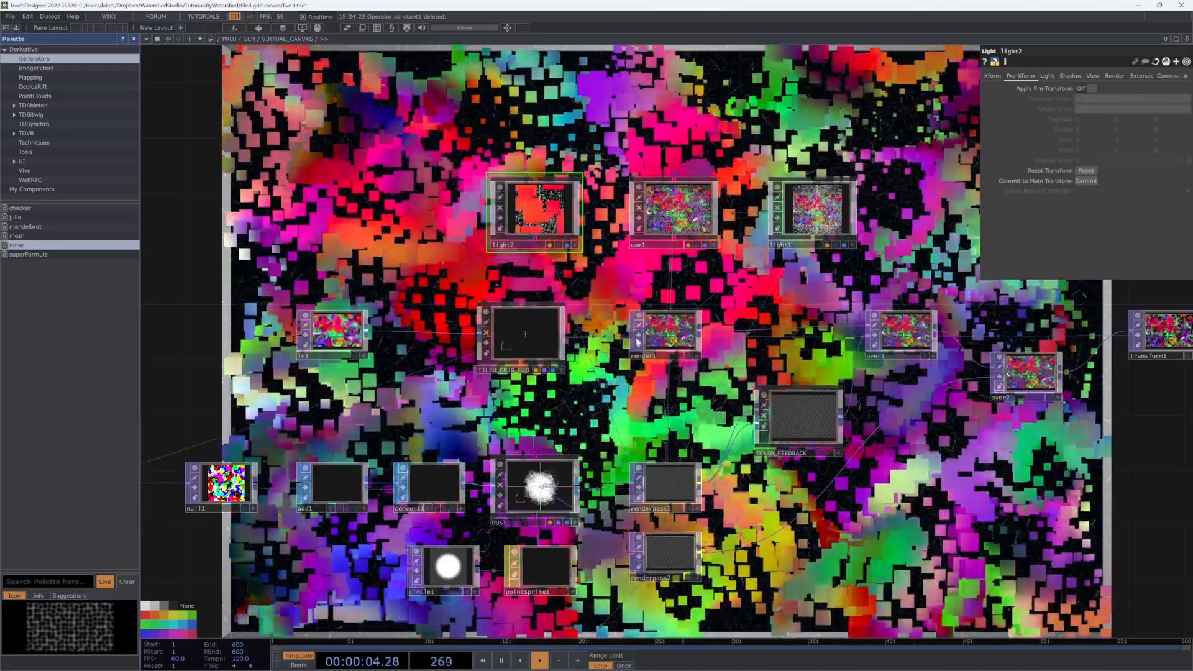
left_click_drag(669, 347, 878, 613)
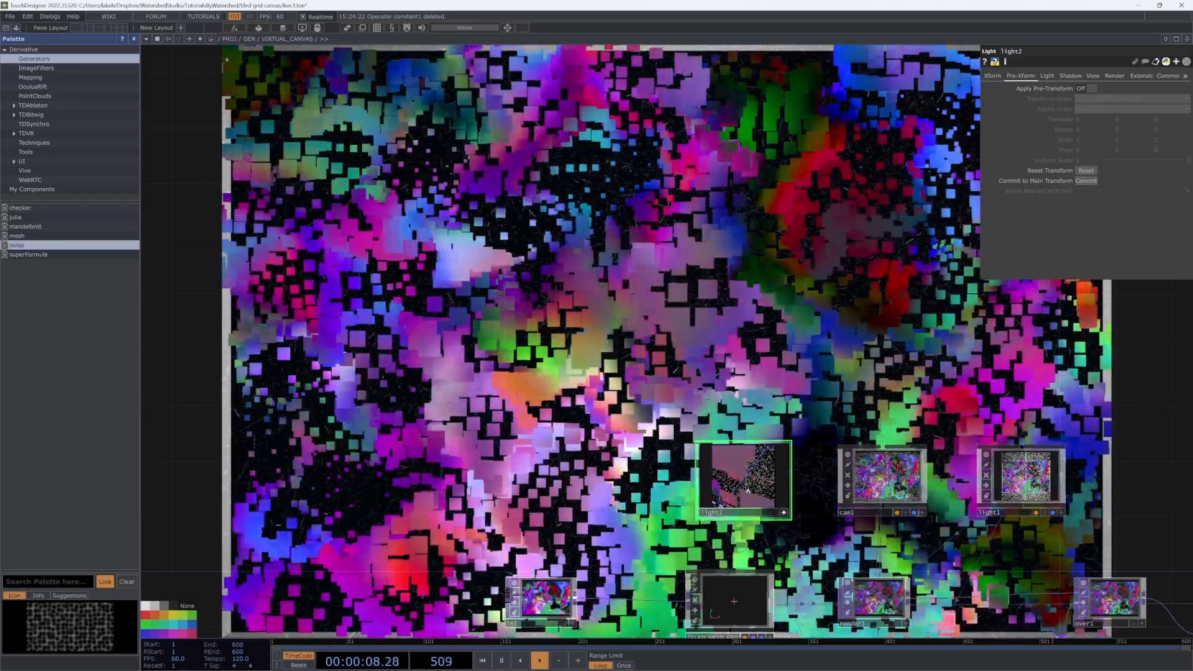
scroll(746, 493, "down", 5)
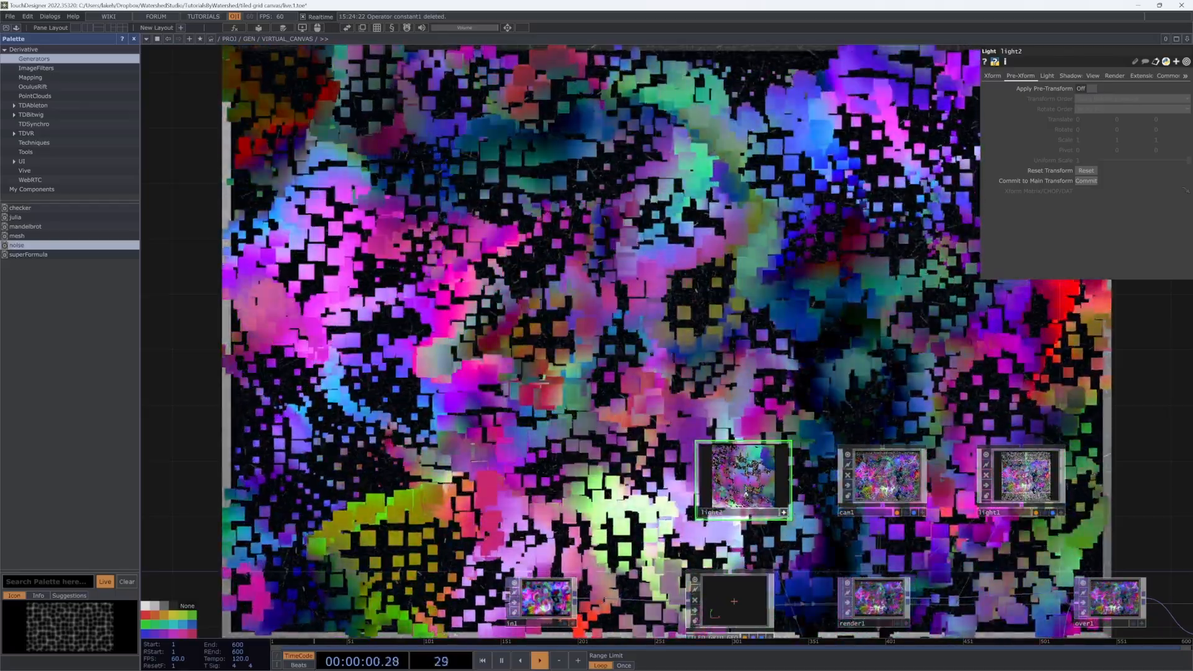
left_click_drag(746, 492, 765, 481)
left_click_drag(783, 526, 698, 425)
left_click(713, 431)
Step: Set render1's Lights parameter to * so it uses every light
left_click(770, 477)
left_click_drag(1128, 119, 1042, 119)
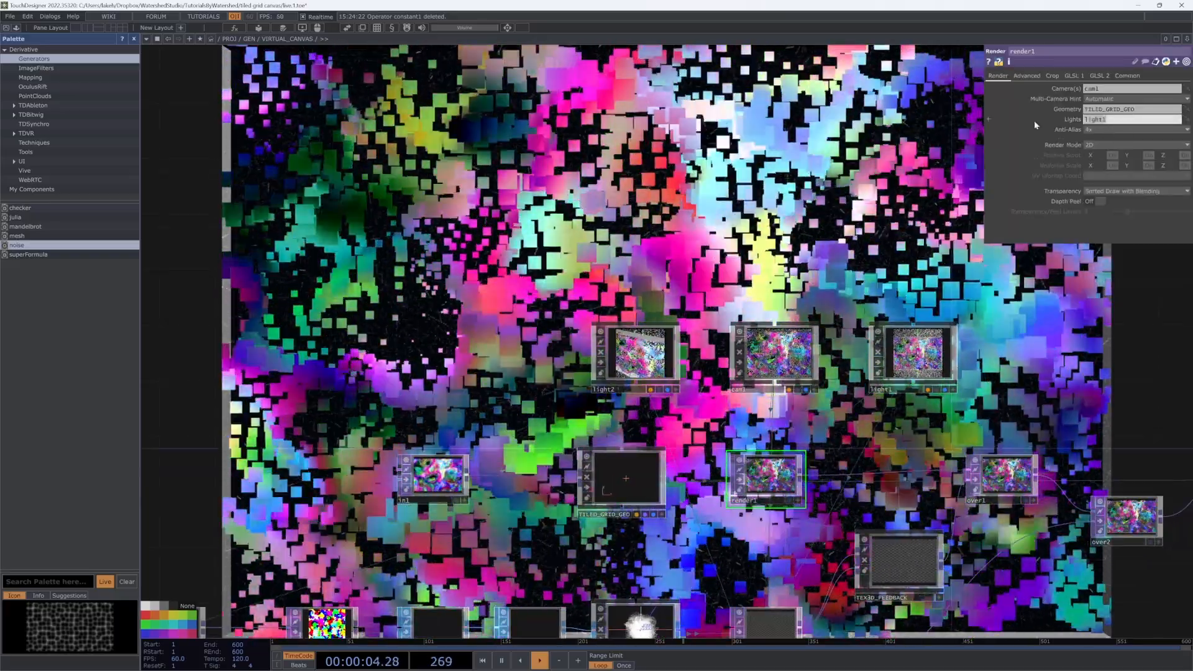
type("*")
key("Return")
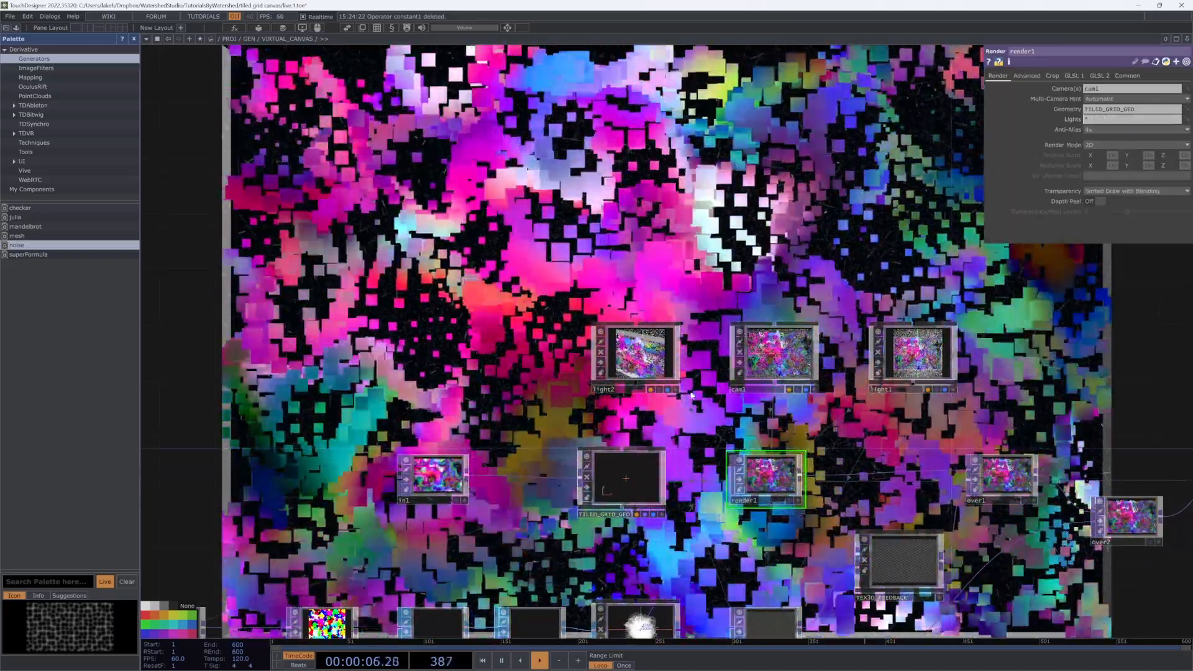
left_click_drag(736, 432, 712, 372)
left_click_drag(880, 336, 826, 353)
left_click_drag(466, 281, 487, 242)
key("p")
scroll(487, 243, "down", 5)
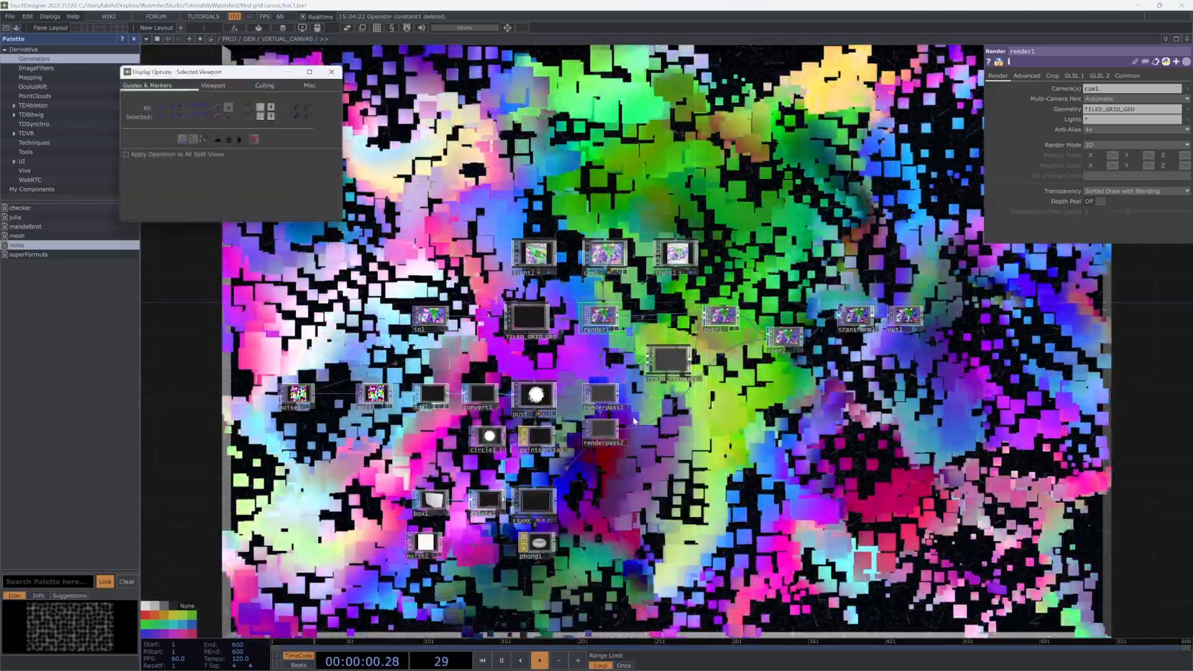
Step: Select renderpass2 to check its settings and close the Display Options window
scroll(628, 418, "up", 7)
left_click(555, 450)
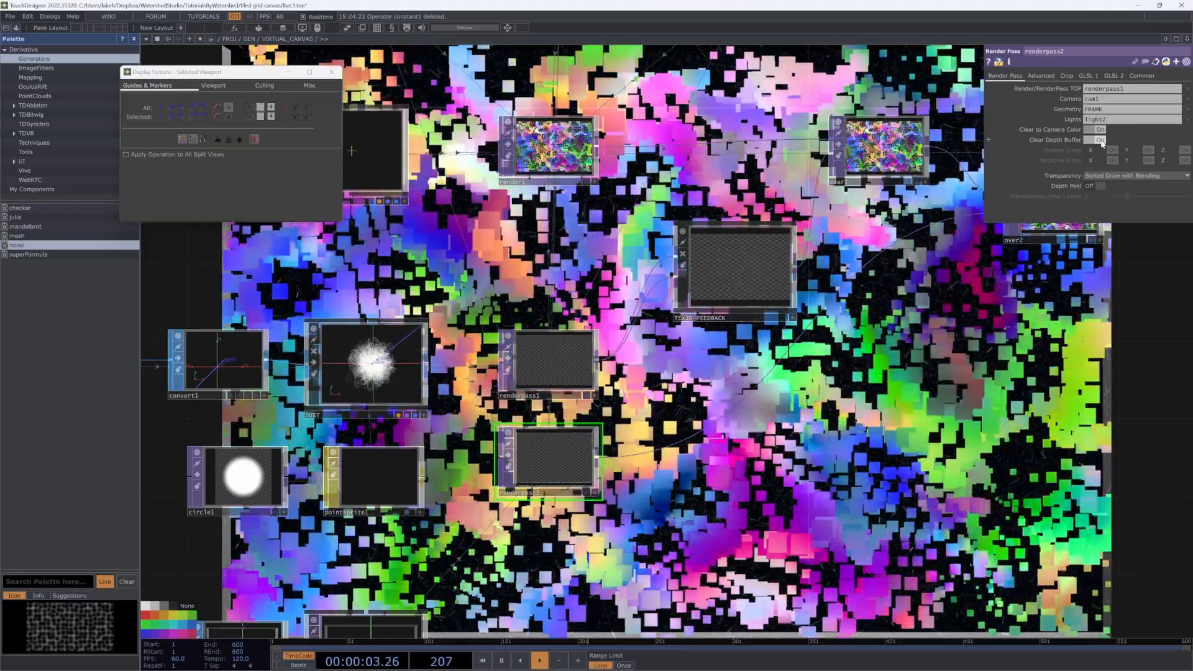
left_click_drag(826, 490, 862, 495)
scroll(861, 463, "down", 5)
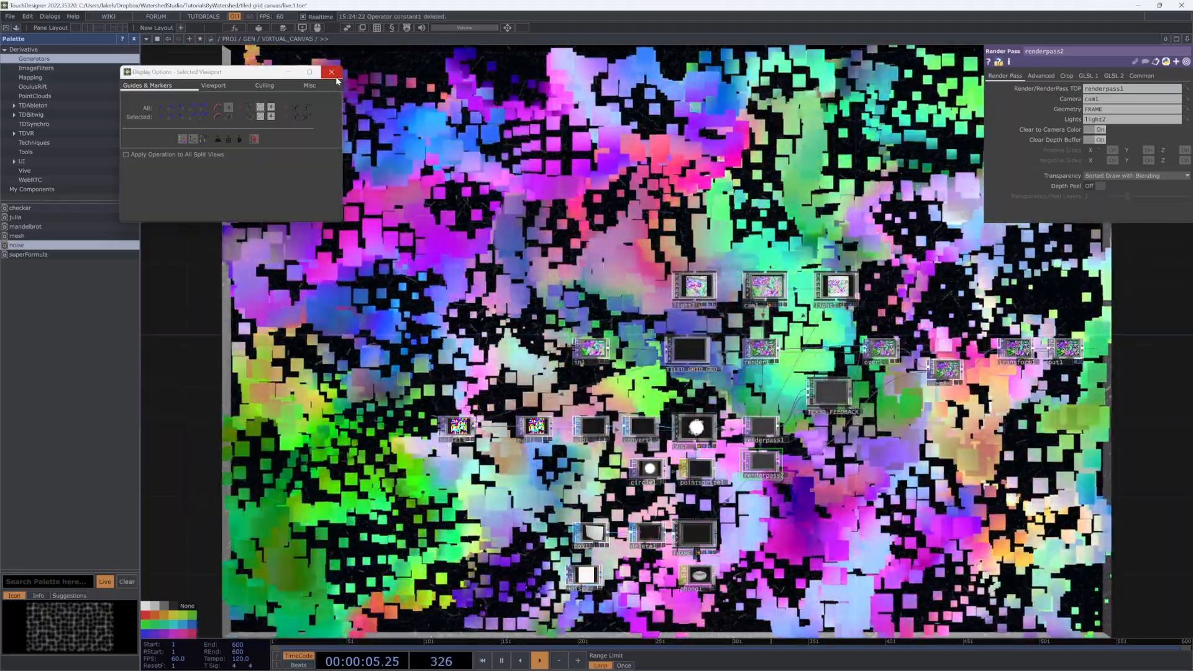
left_click(331, 72)
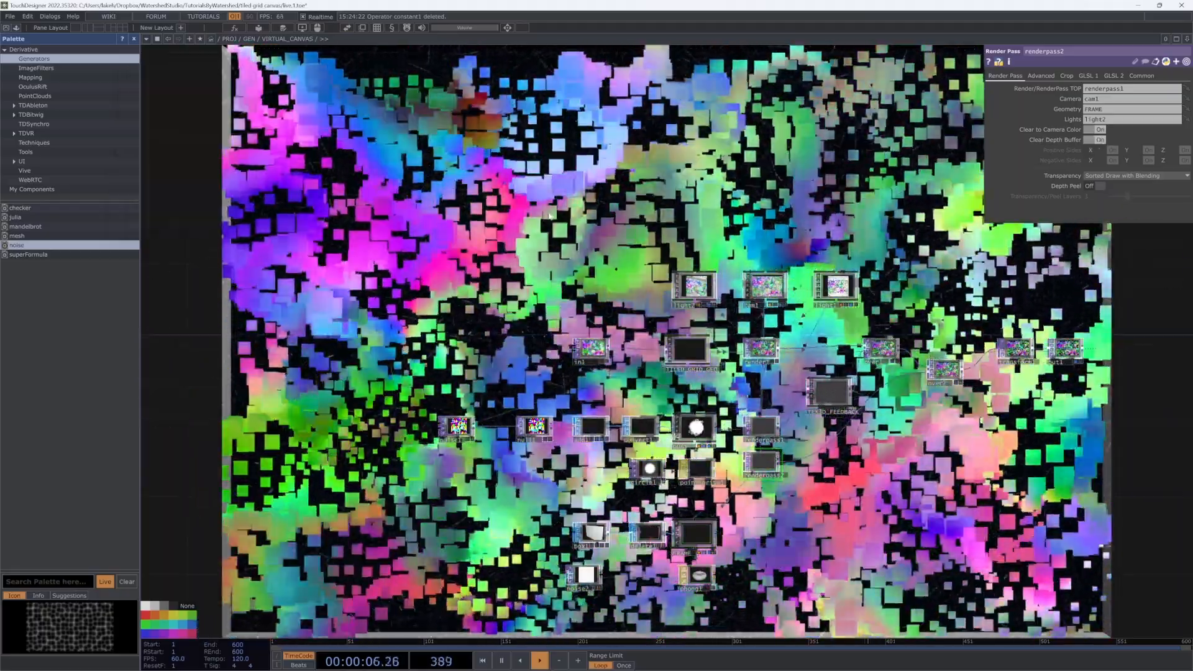
Step: Pan and zoom the network to bring renderpass2 toward the centre of the view
left_click_drag(794, 385, 746, 399)
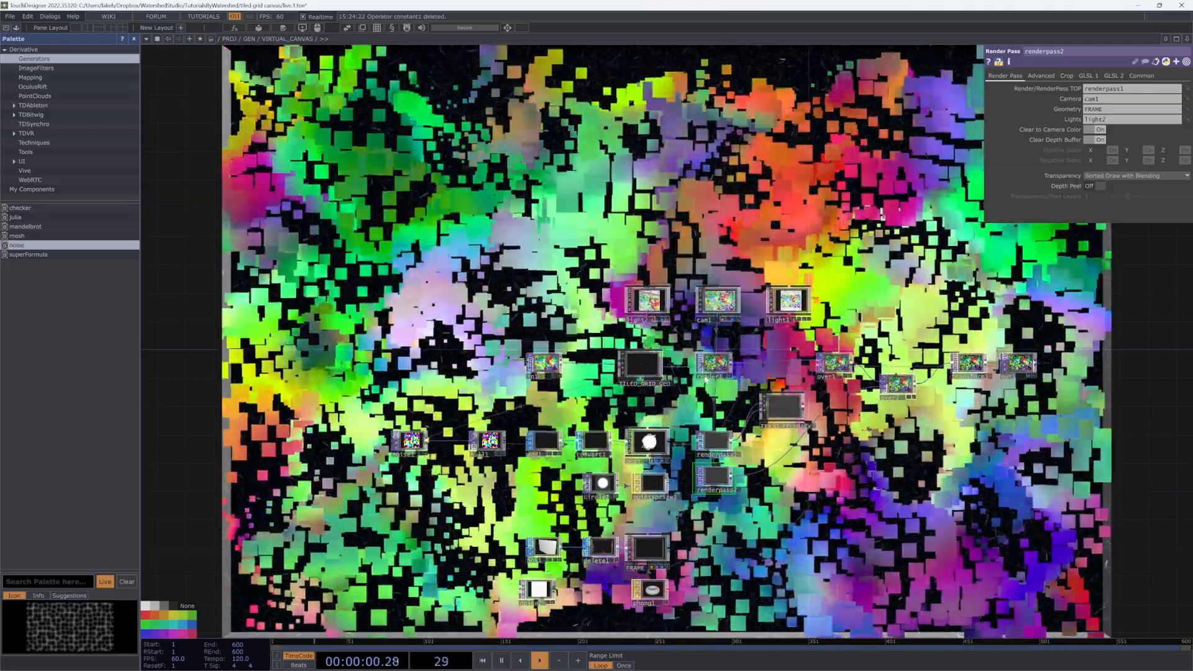
scroll(919, 386, "up", 5)
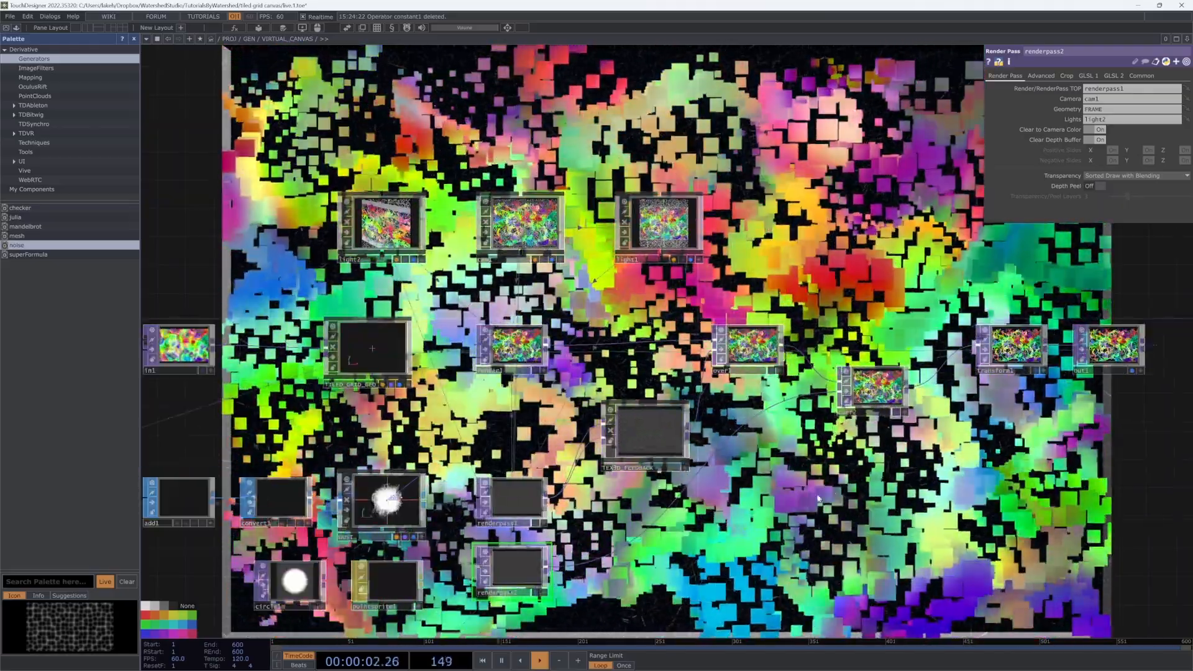
left_click_drag(569, 553, 698, 397)
scroll(654, 432, "up", 15)
scroll(654, 438, "down", 7)
scroll(652, 470, "up", 15)
scroll(652, 473, "down", 15)
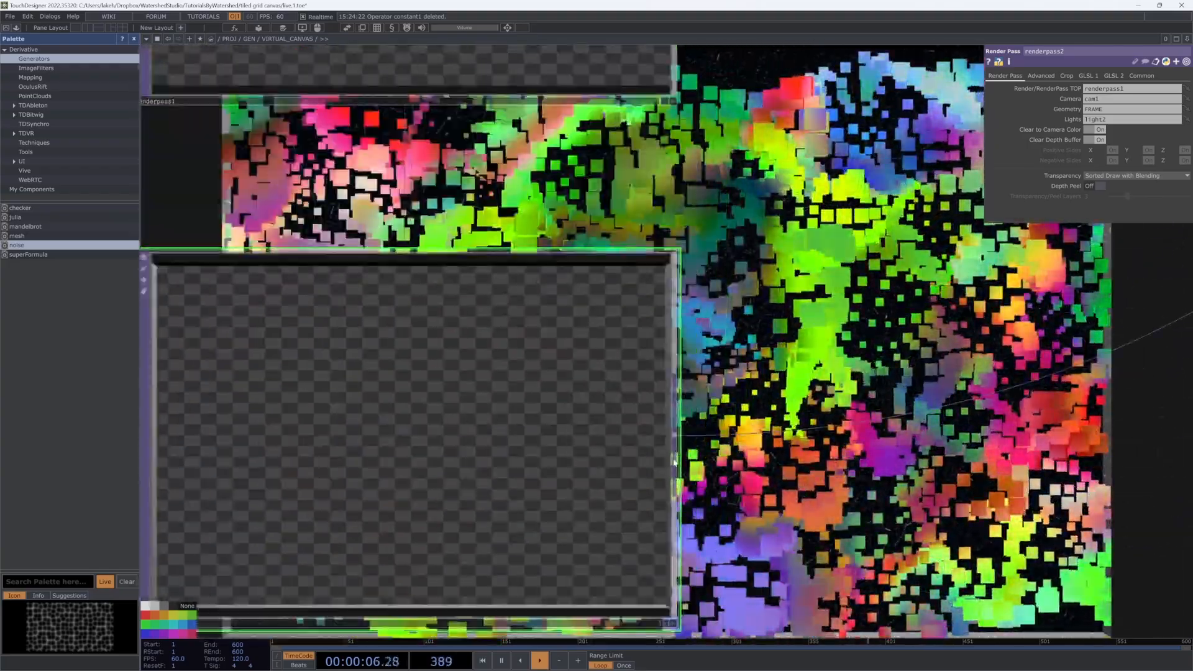
scroll(837, 368, "up", 4)
scroll(837, 367, "up", 6)
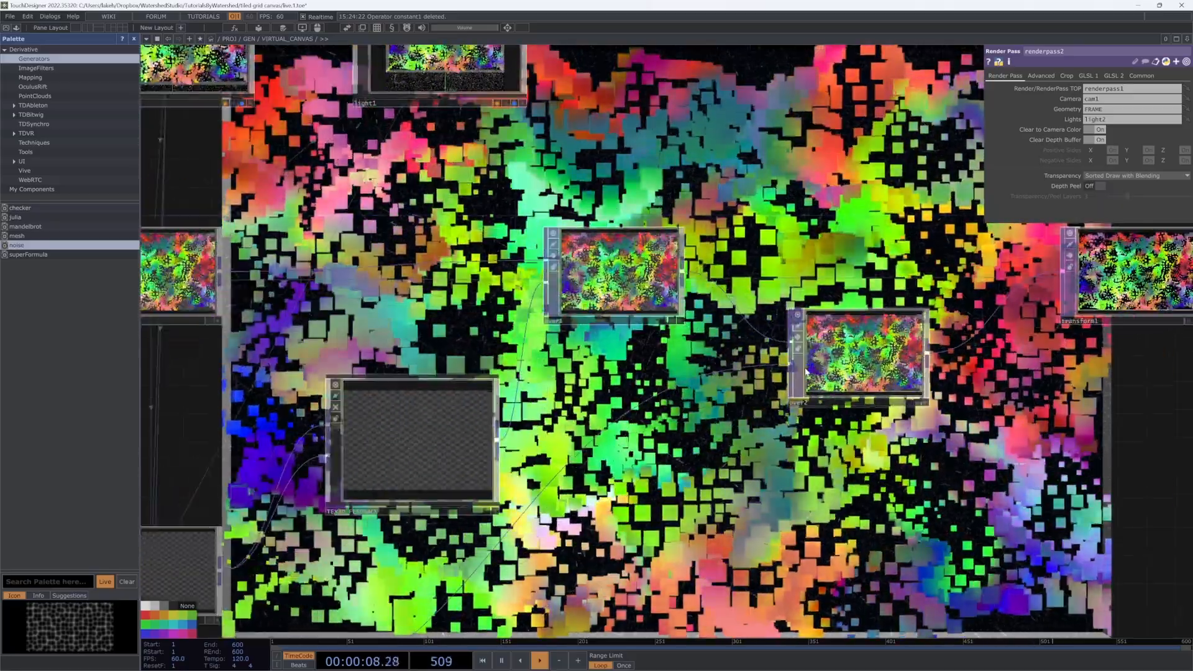
scroll(790, 350, "down", 10)
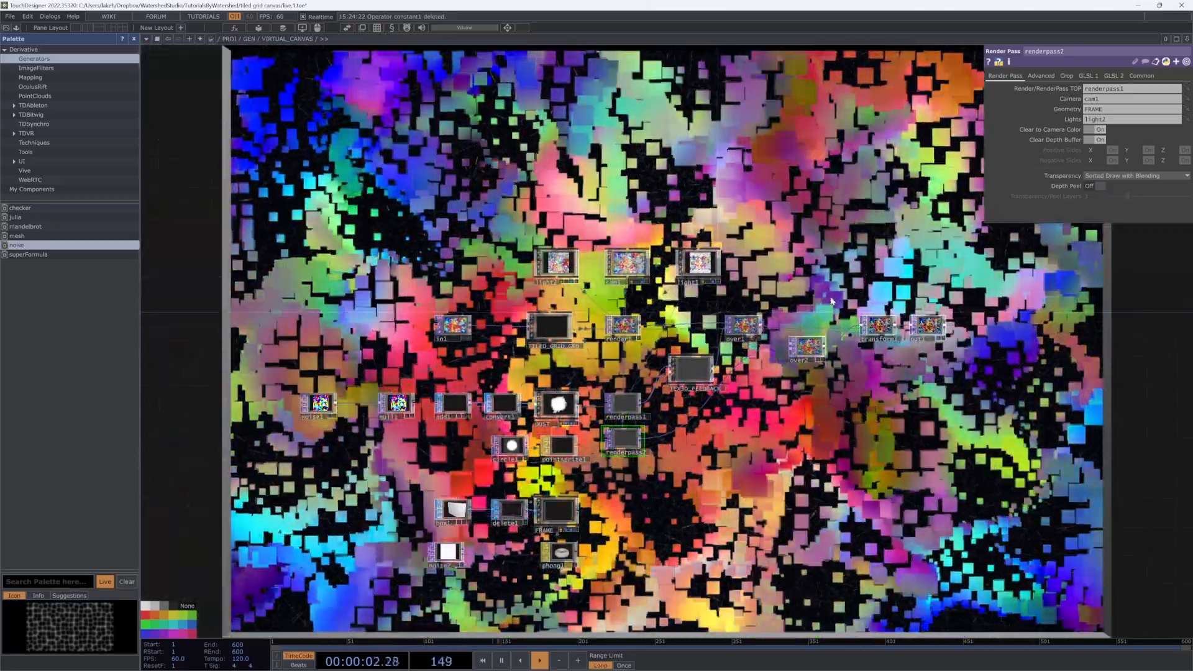
scroll(561, 278, "up", 2)
scroll(561, 278, "up", 4)
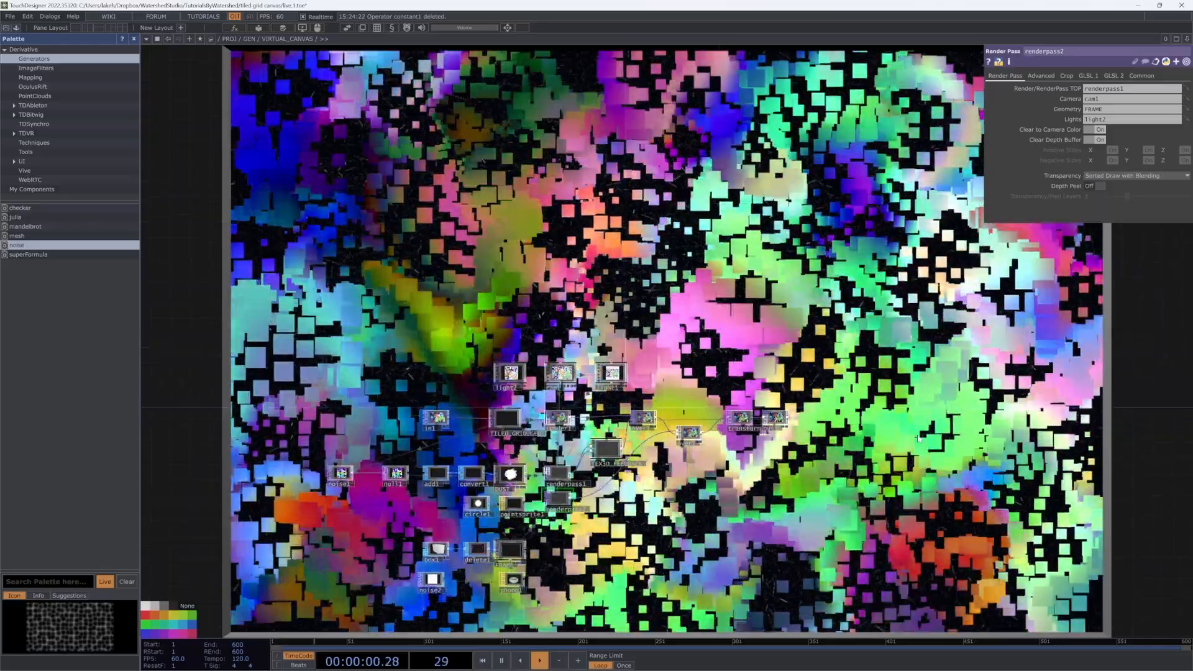
Step: Shift in1 and TILED_GRID_GEO leftward in VIRTUAL_CANVAS, then dive inside TILED_GRID_GEO
key("u")
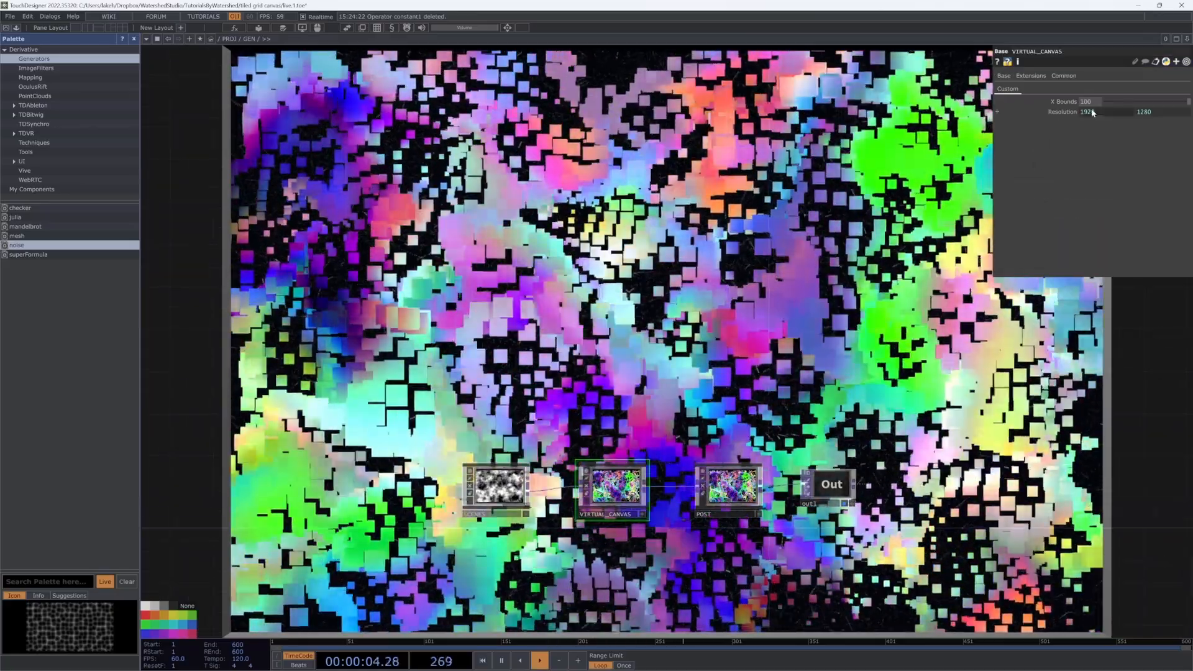
key("i")
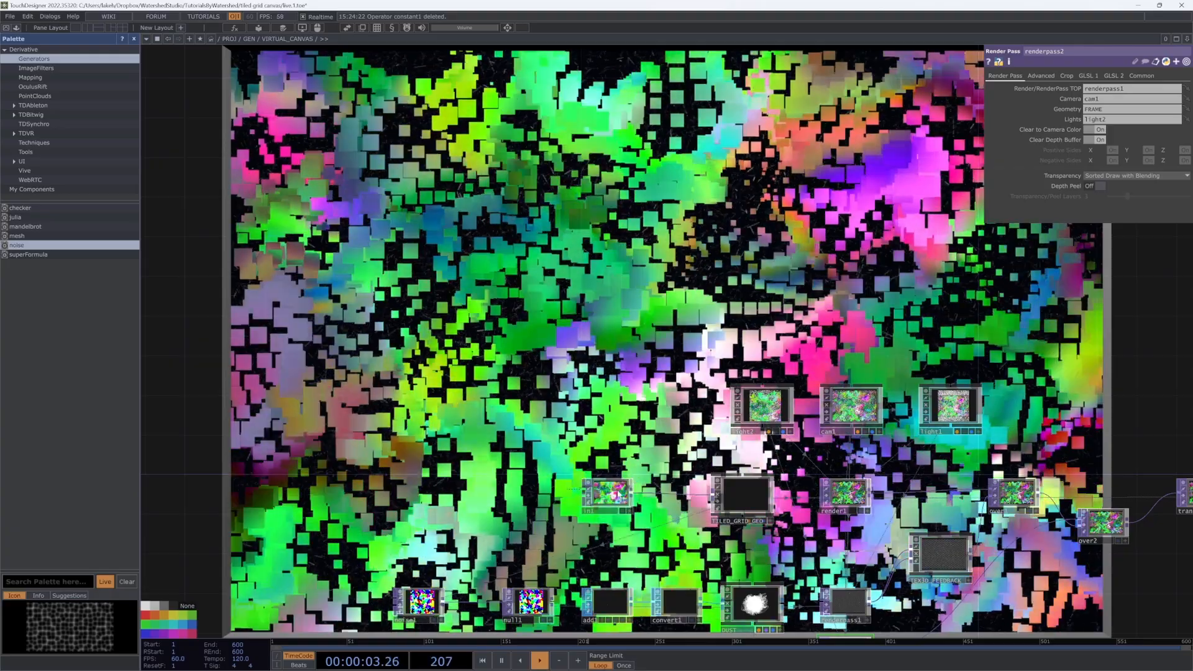
left_click_drag(618, 494, 508, 495)
left_click_drag(744, 495, 612, 489)
key("i")
scroll(702, 471, "up", 5)
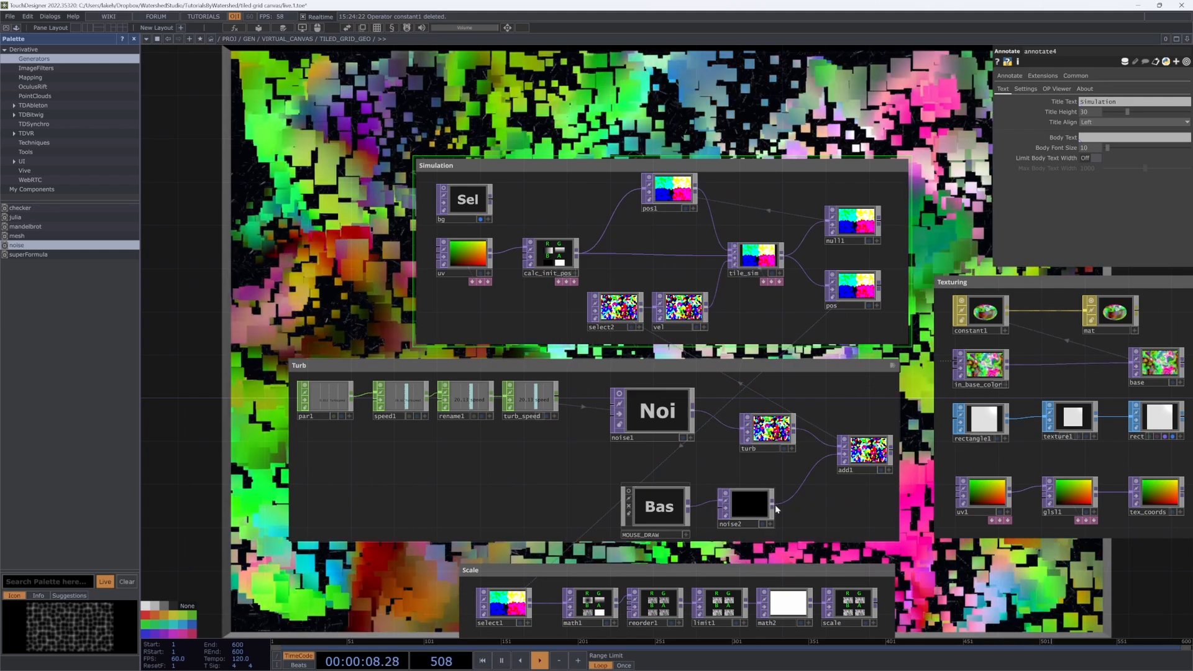
Step: Add an In TOP renamed in_turb, feeding a new null2, inside the Simulation group
right_click_drag(680, 437, 655, 427)
left_click_drag(655, 427, 623, 428)
key("Tab")
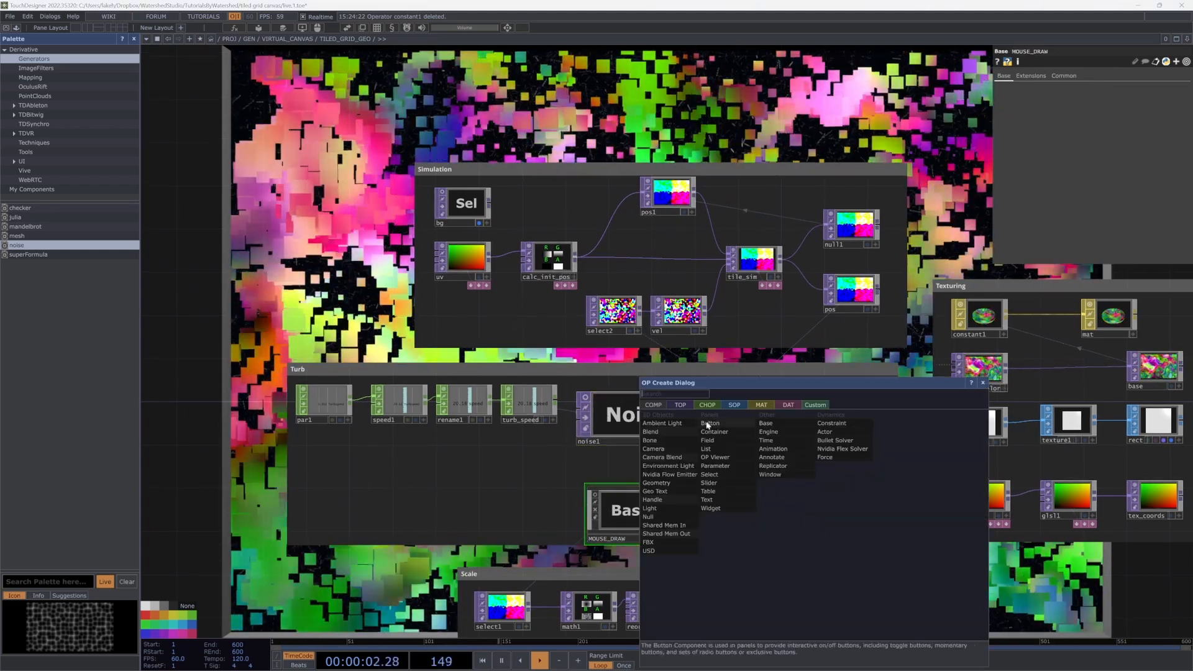
left_click(683, 405)
left_click(728, 487)
left_click(788, 505)
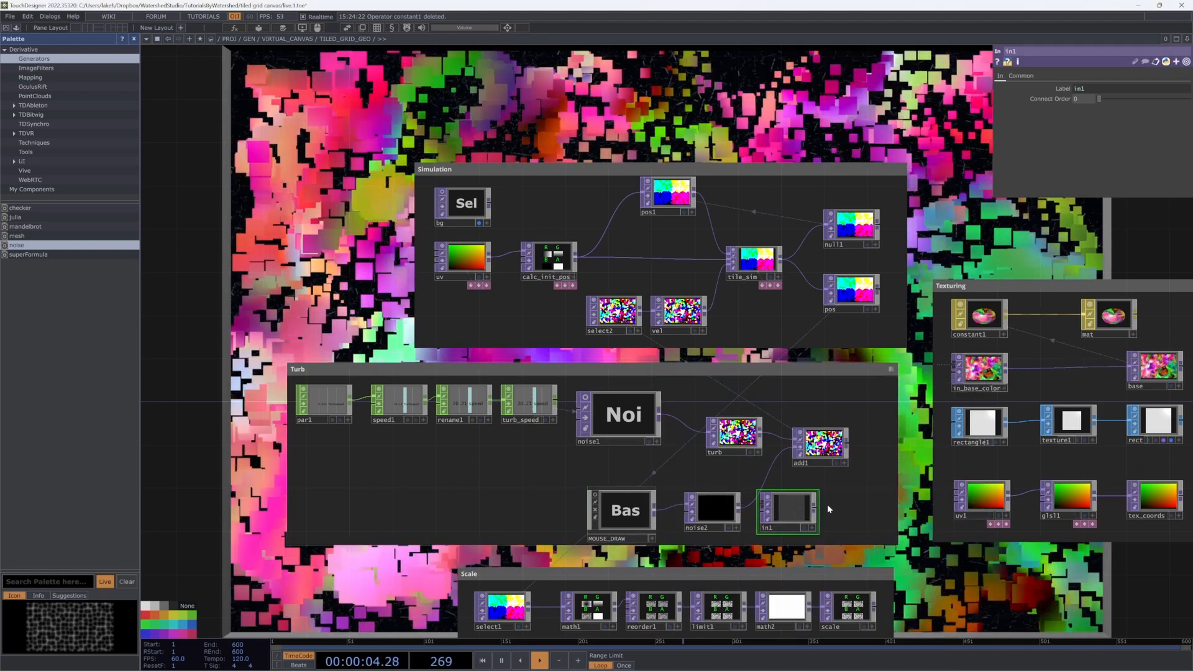
right_click(815, 505)
left_click(764, 460)
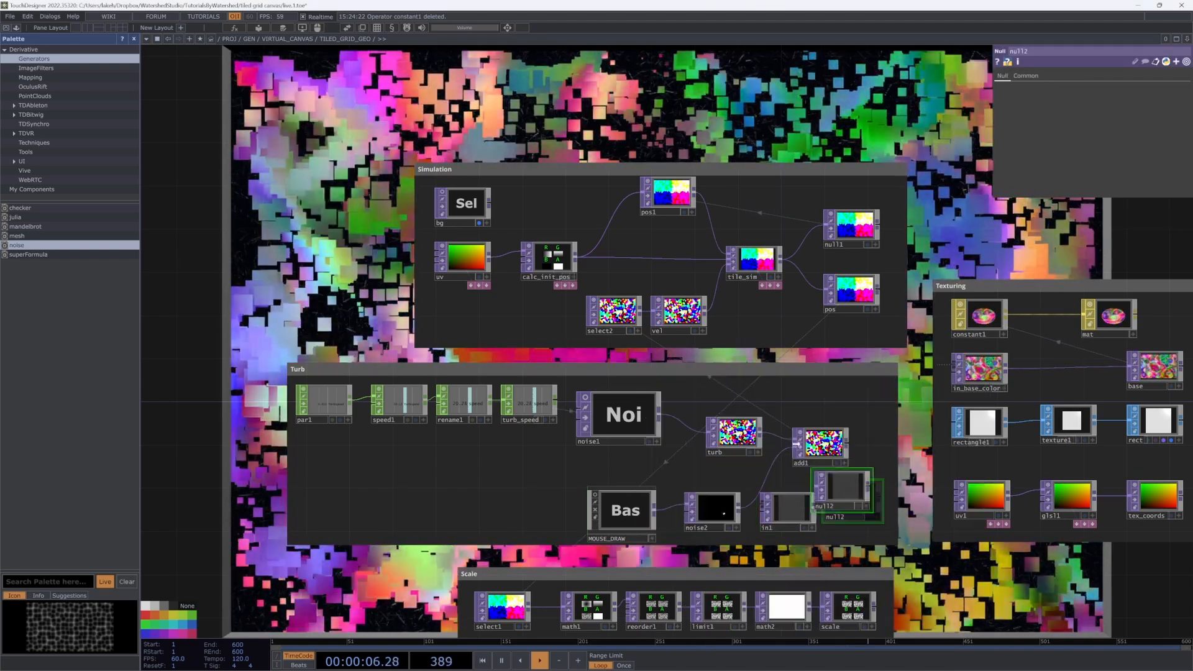
left_click(854, 511)
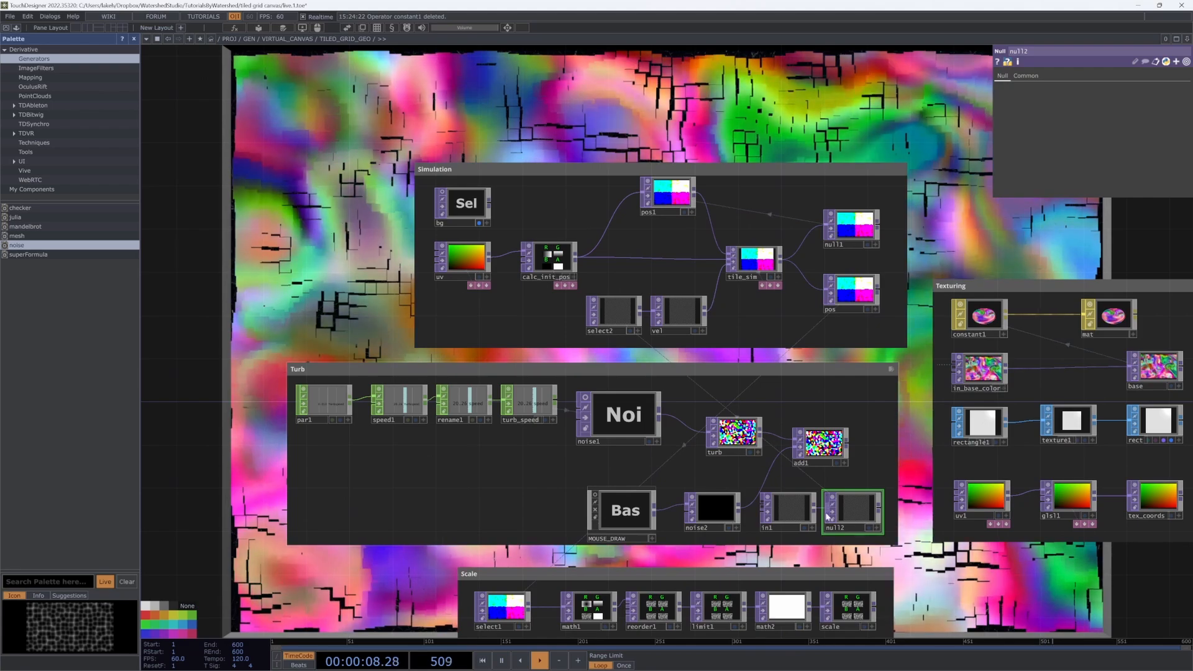
left_click_drag(806, 528, 486, 334)
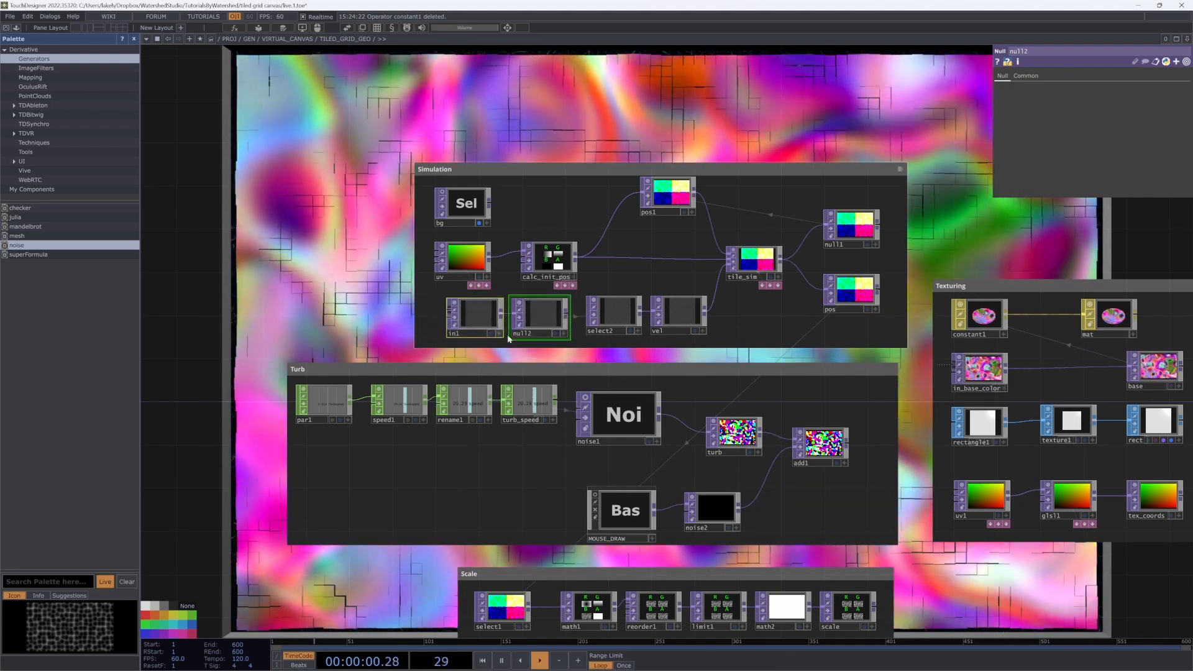
double_click(486, 333)
type("in_turb")
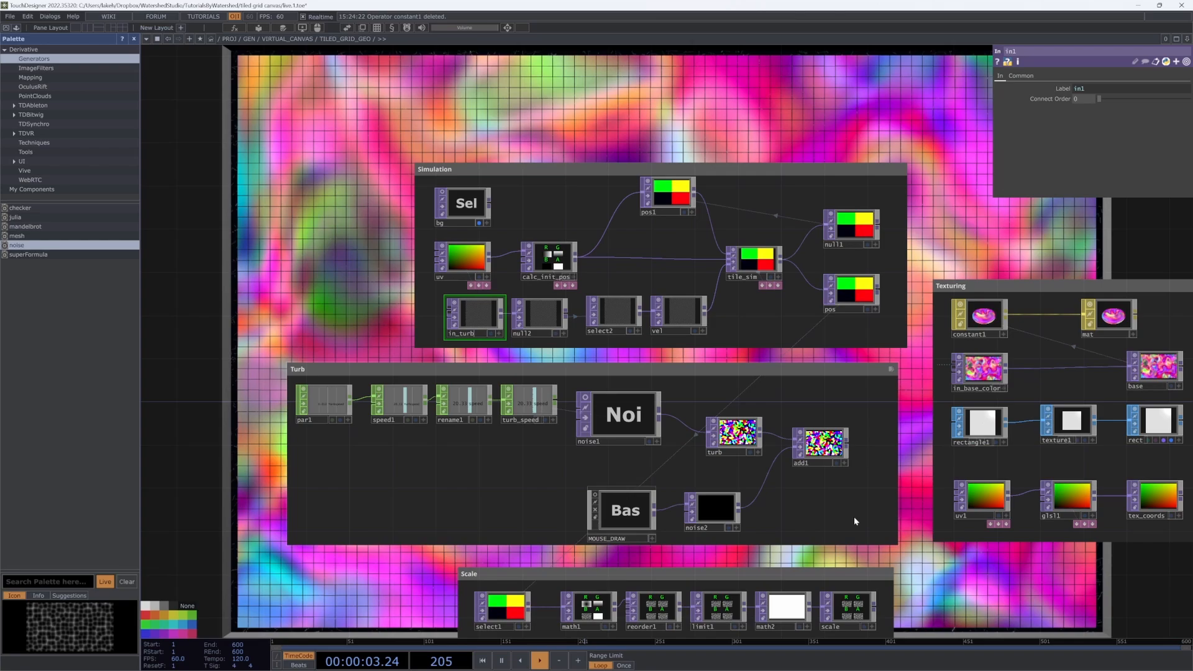
Step: Select the whole Turb group and cut it out of TILED_GRID_GEO
left_click_drag(864, 523, 323, 396)
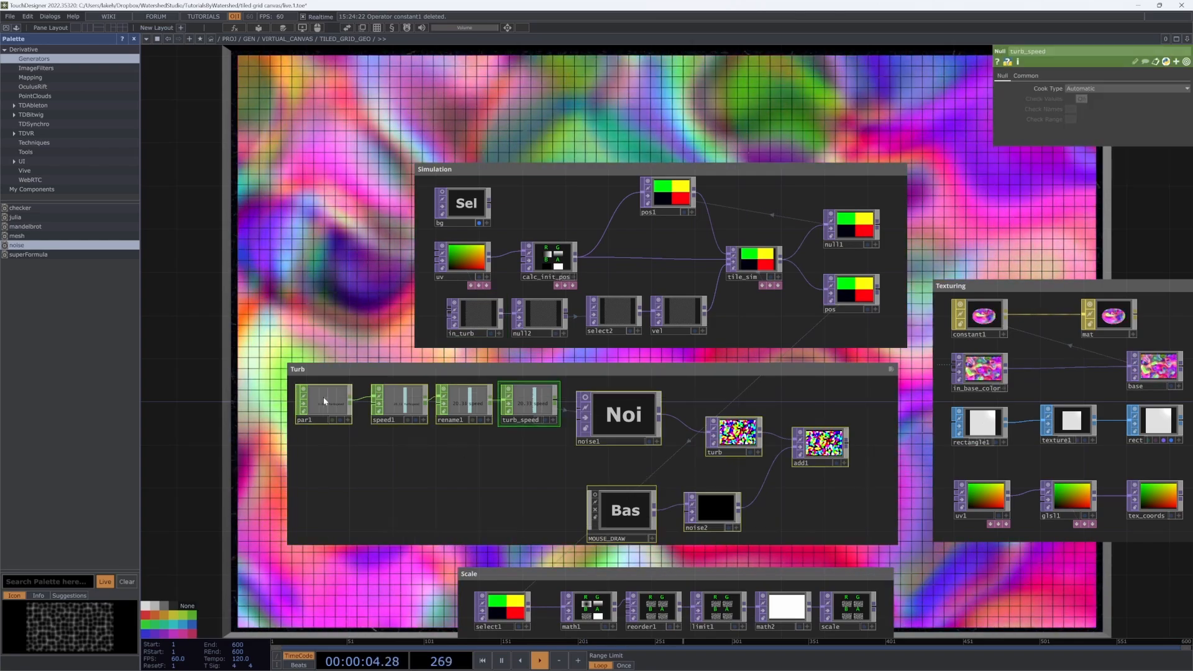
left_click_drag(262, 359, 839, 544)
left_click_drag(918, 557, 920, 557)
key("Delete")
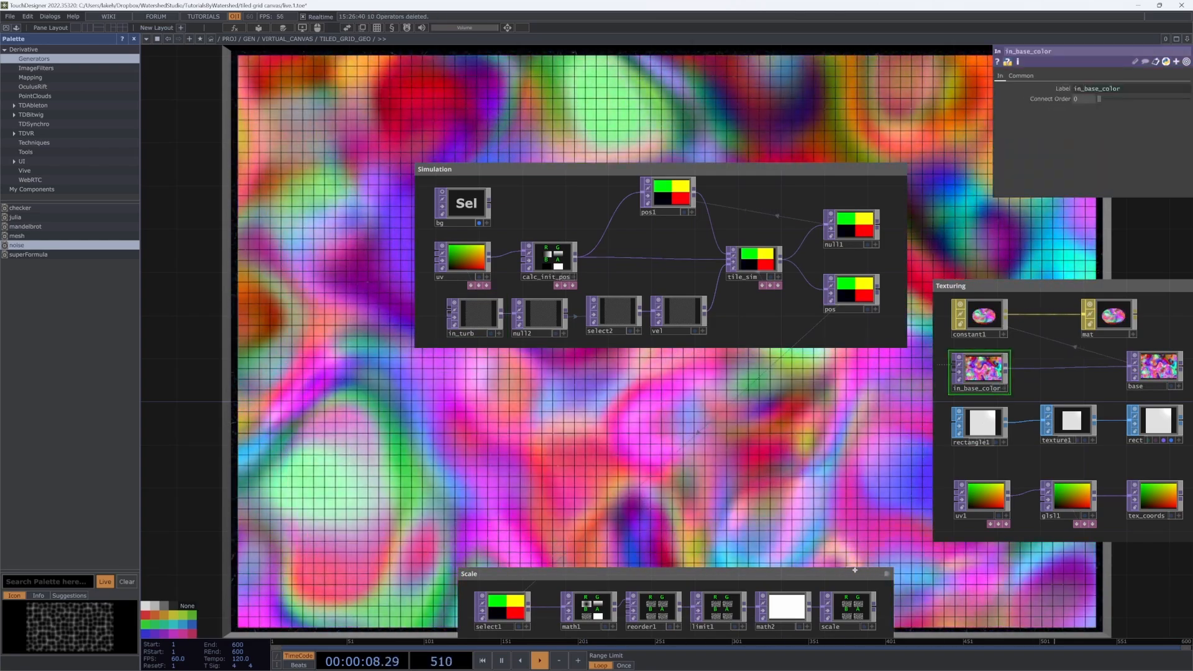
left_click_drag(721, 186, 720, 365)
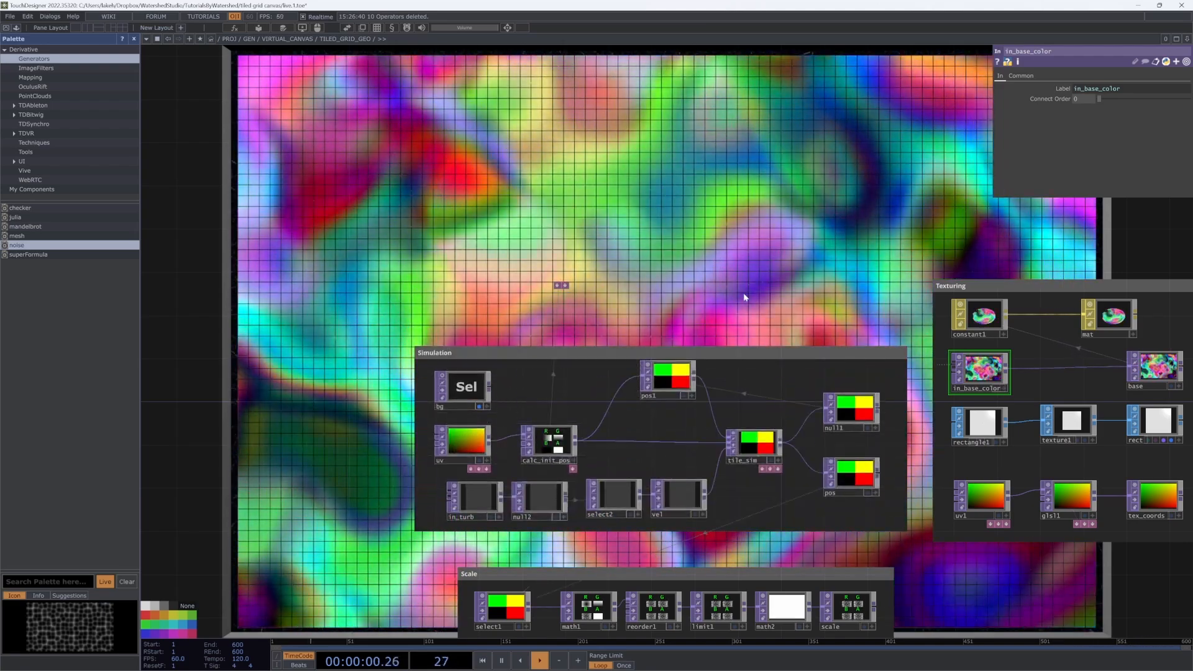
Step: Paste the Turb group into VIRTUAL_CANVAS and position it left of in1
key("u")
key("ctrl+v")
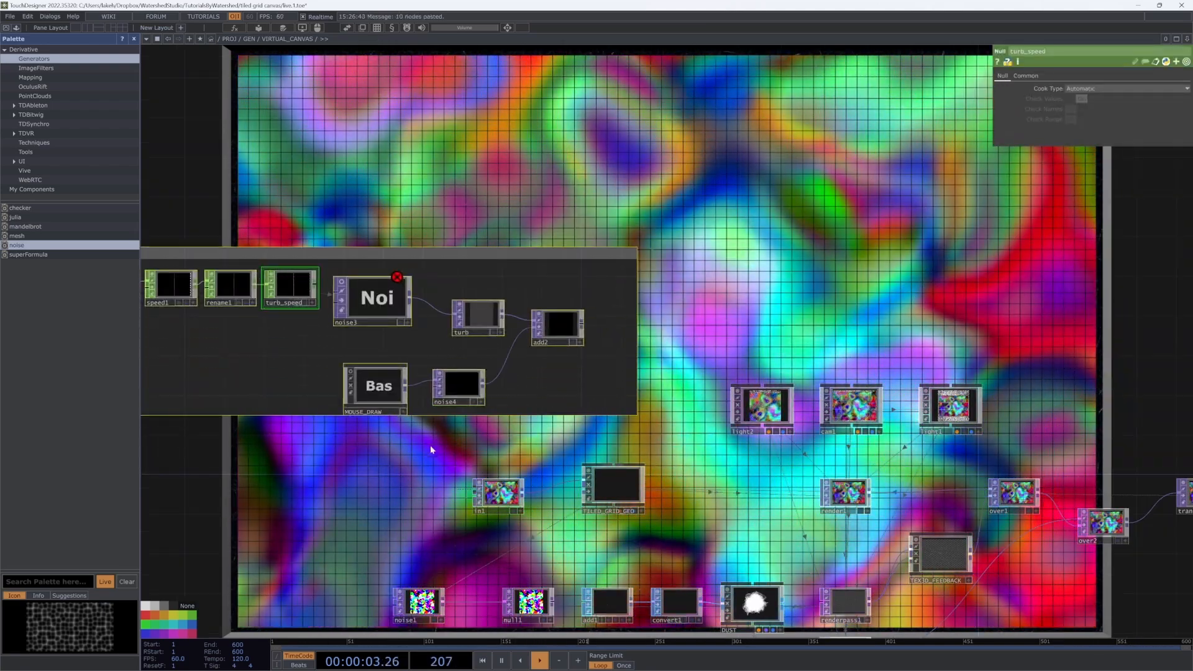
left_click_drag(456, 445, 746, 403)
left_click_drag(699, 213, 490, 361)
left_click_drag(525, 298, 626, 257)
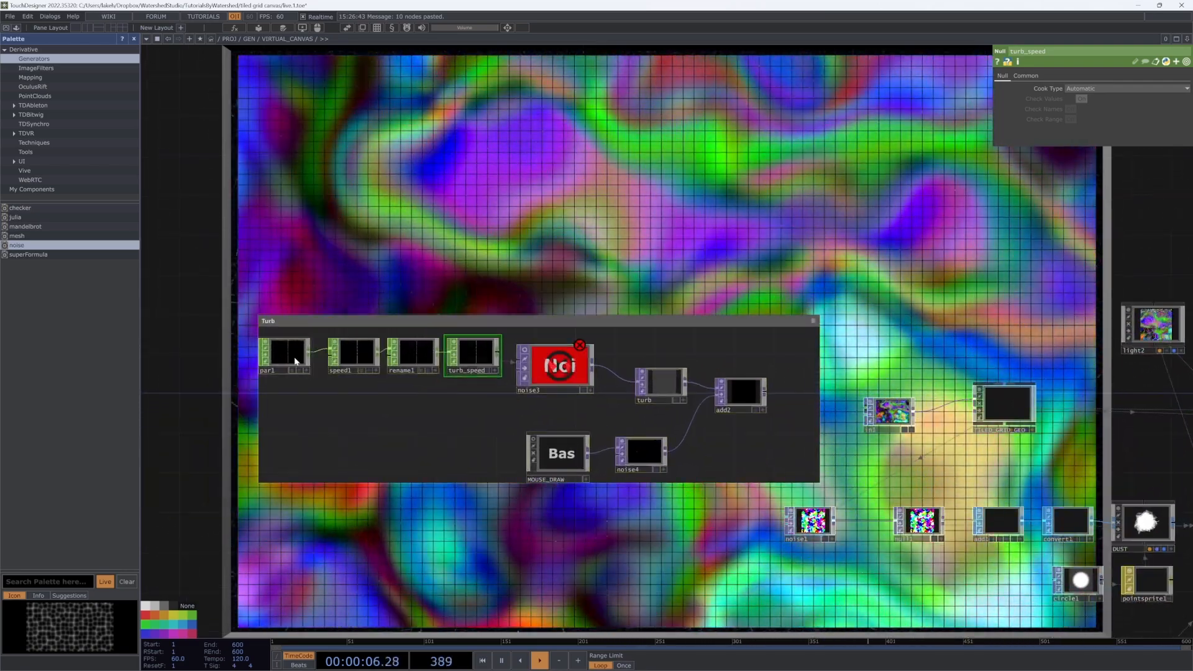
Step: Add a Turb Speed custom parameter to VIRTUAL_CANVAS and set it to 0.147
left_click(292, 351)
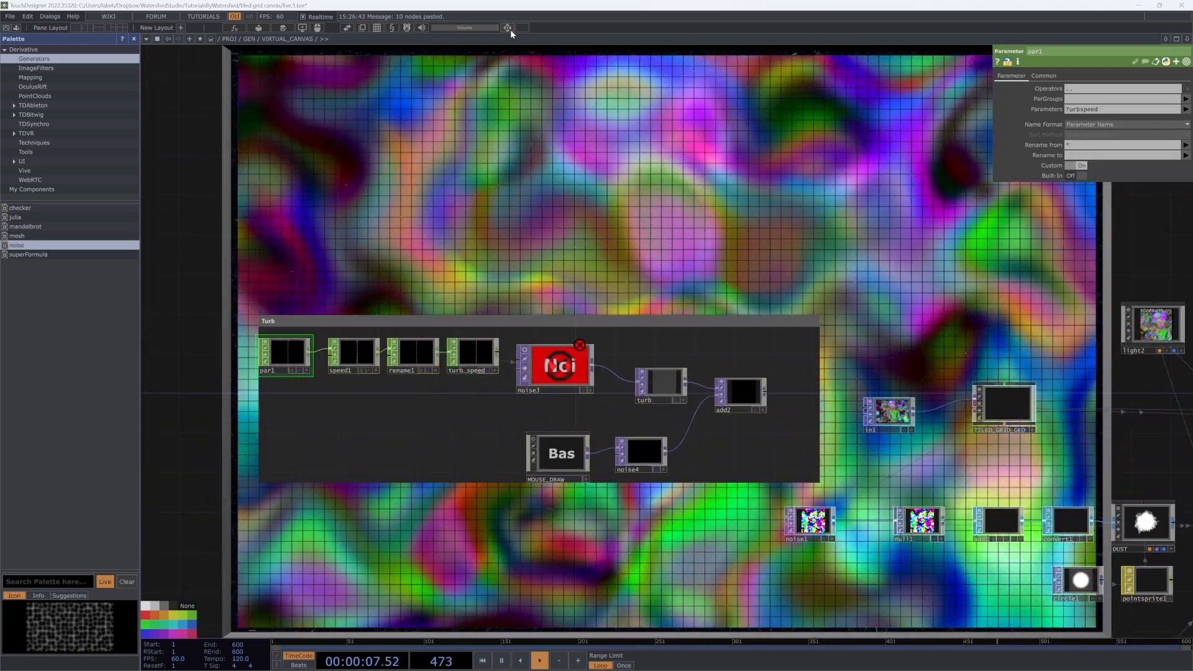
left_click(509, 28)
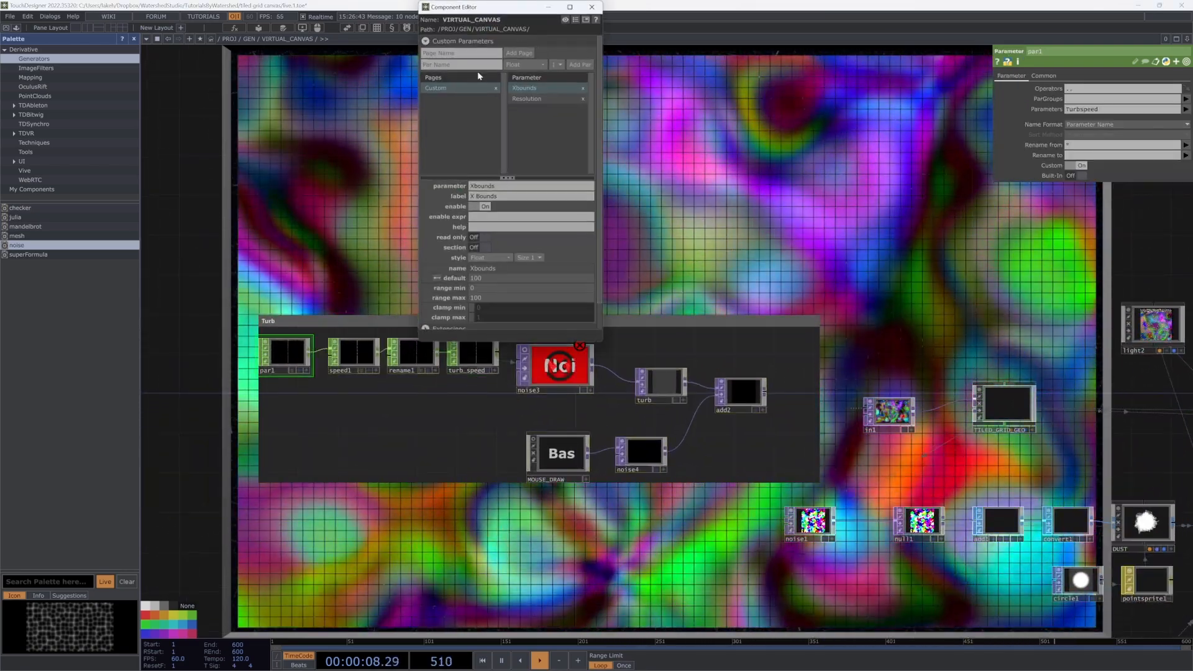
left_click(474, 66)
type("Turb Speed")
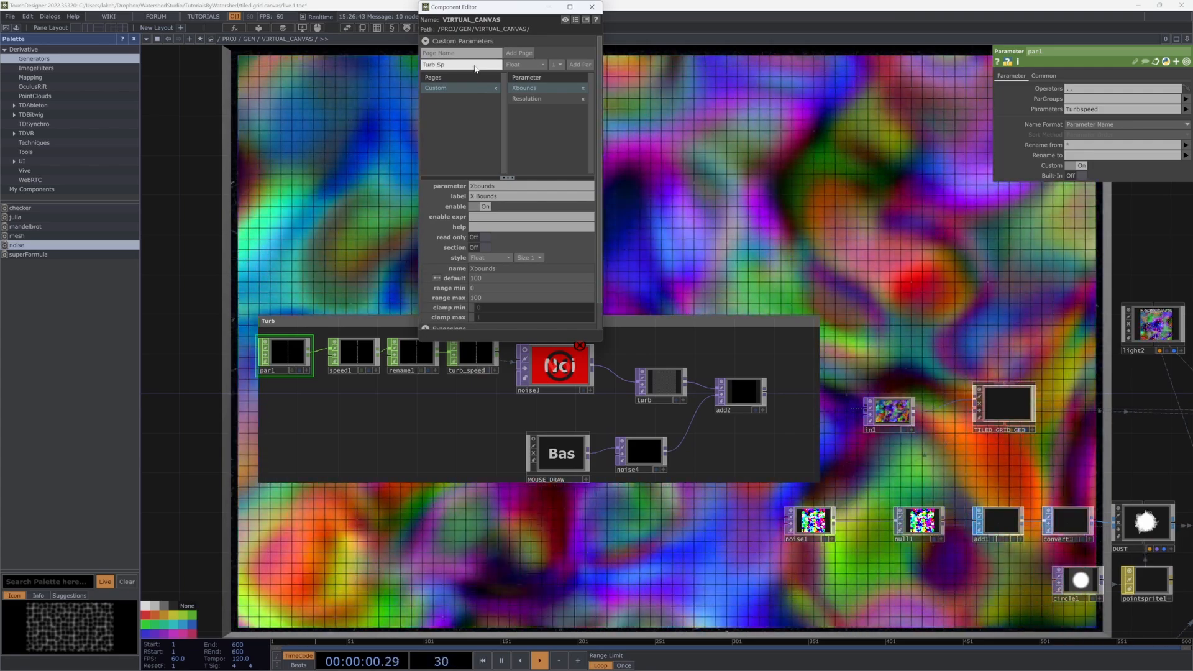
key("Return")
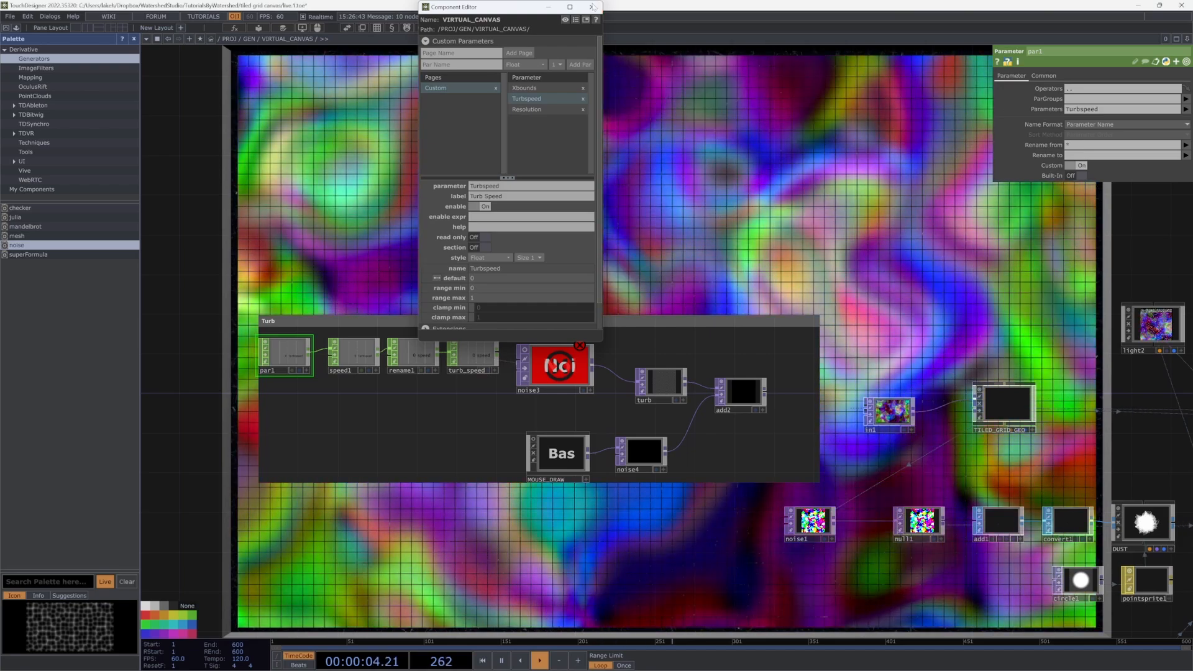
left_click(592, 7)
left_click(500, 28)
left_click_drag(512, 81, 525, 82)
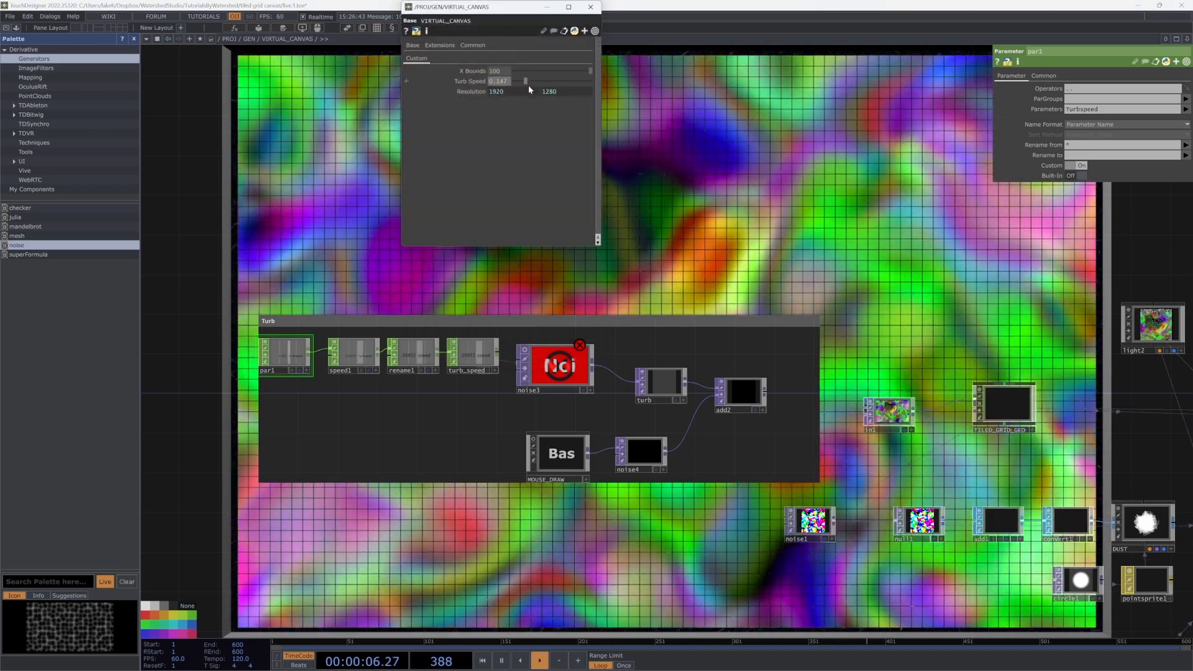
Step: Inspect noise3's Amplitude expression and reopen VIRTUAL_CANVAS's component editor
left_click(557, 366)
left_click(1055, 173)
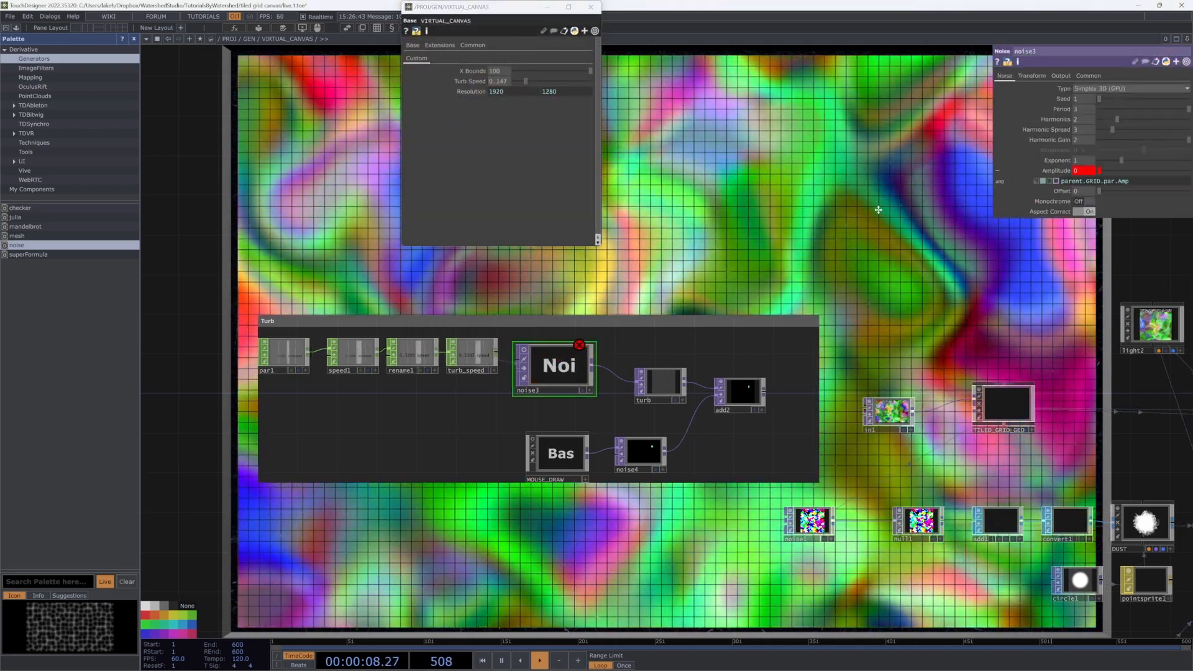
left_click_drag(892, 205, 831, 237)
left_click_drag(503, 13, 567, 82)
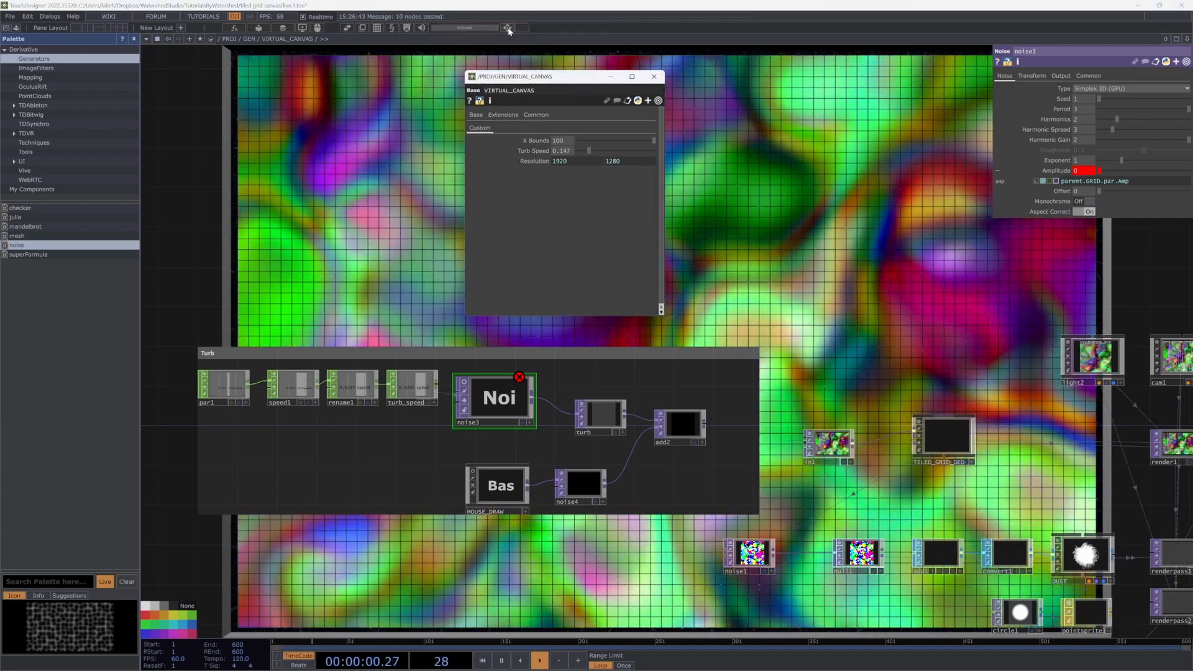
left_click(658, 100)
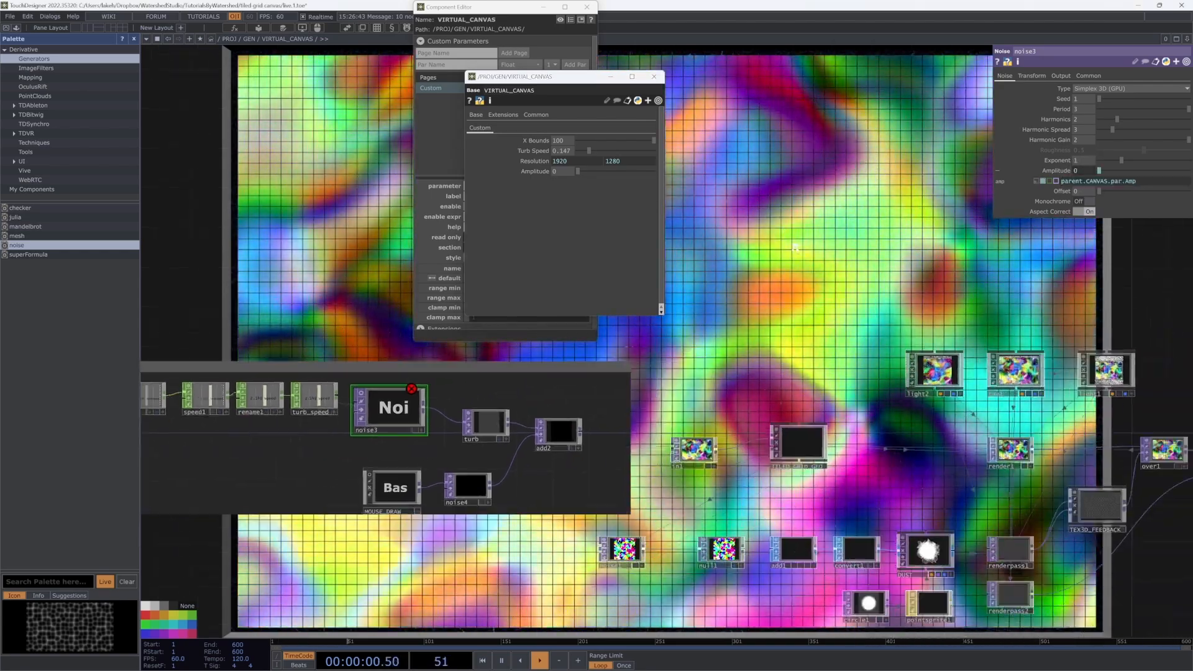
Step: Close the canvas parameter window and the component editor
scroll(796, 247, "down", 4)
left_click(657, 79)
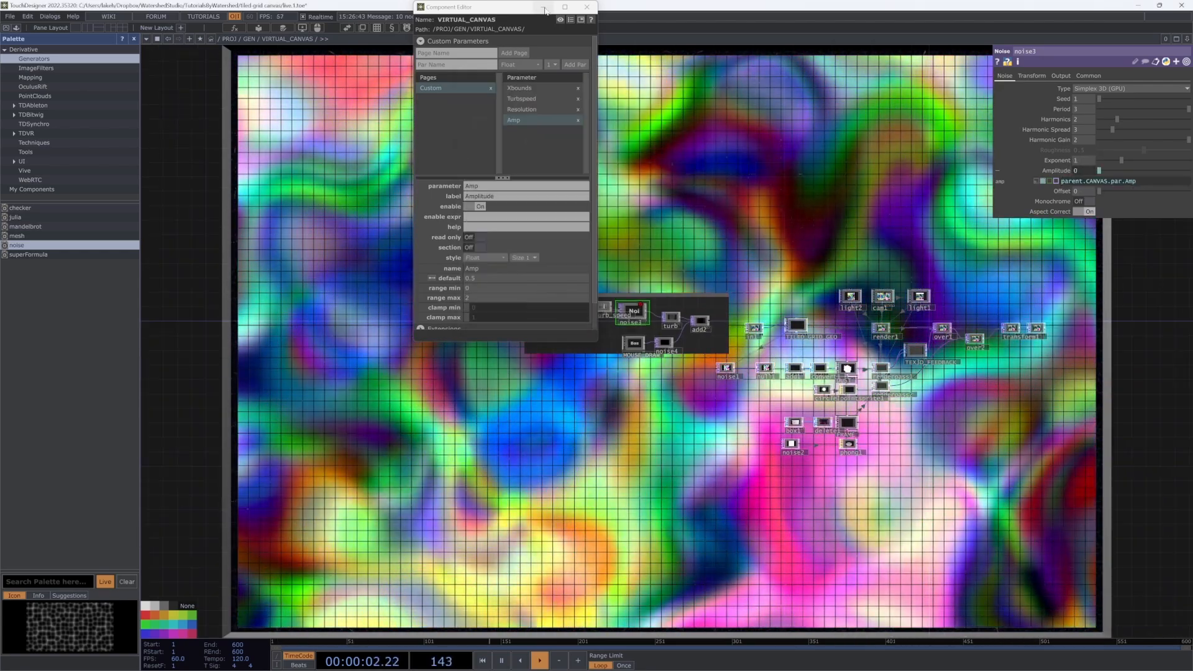
left_click_drag(515, 7, 462, 264)
left_click(533, 264)
left_click_drag(679, 241, 677, 242)
scroll(677, 242, "up", 5)
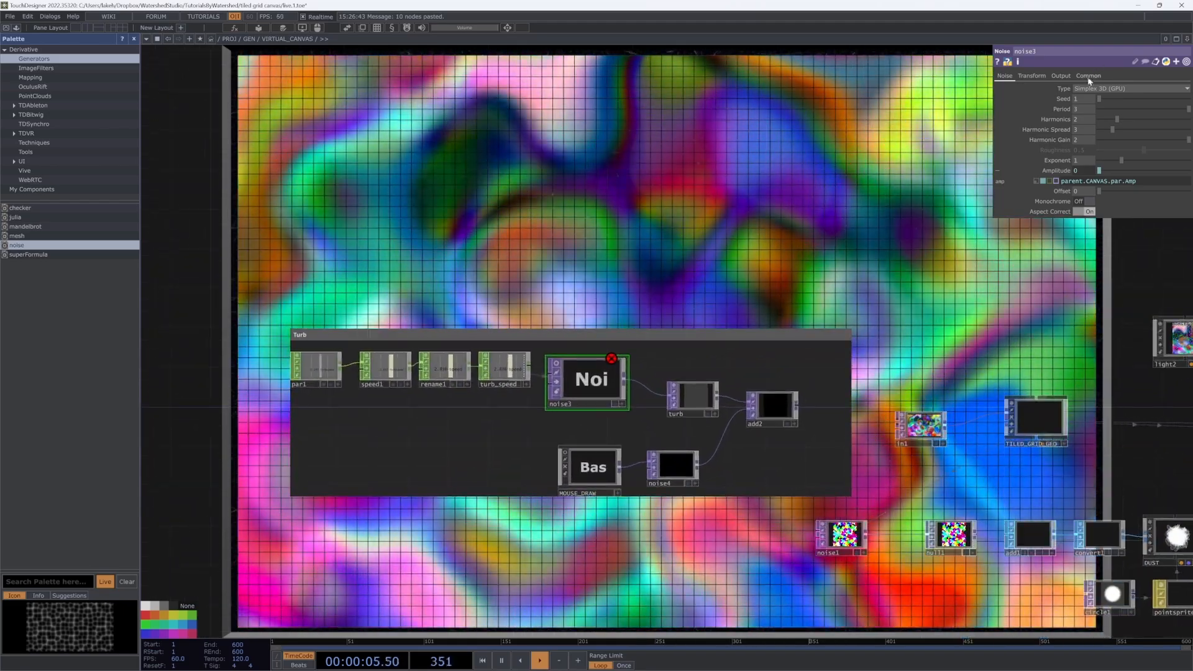
Step: Set noise3's output resolution to the 2048 × 2048 preset
left_click(1088, 76)
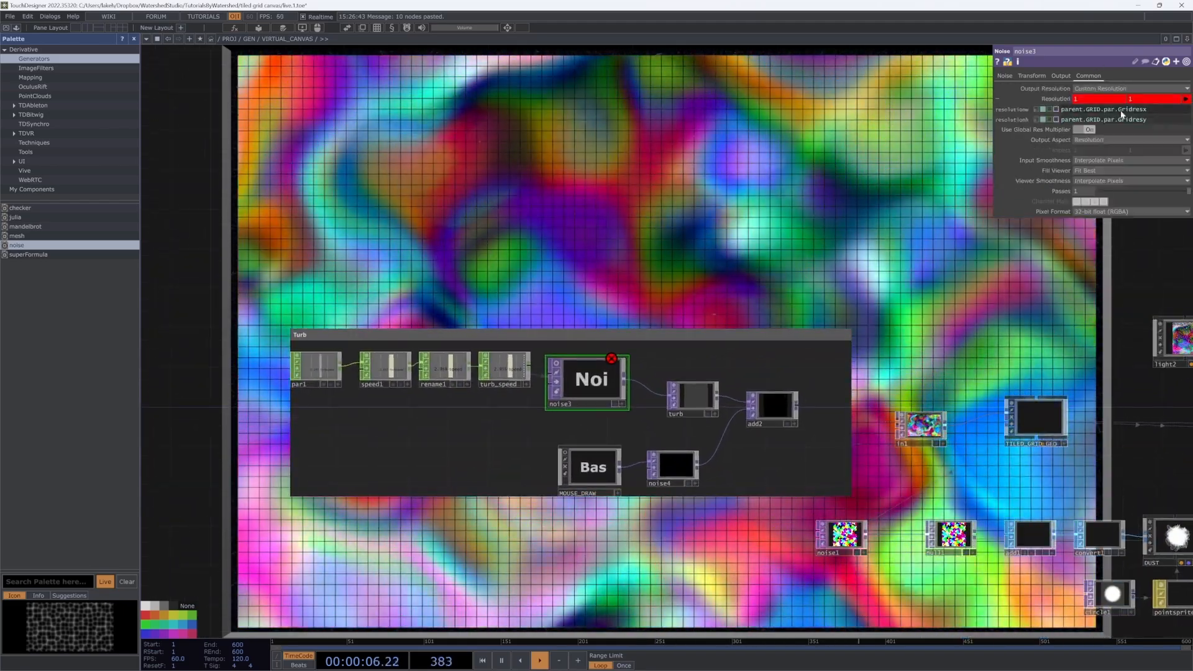
scroll(739, 246, "down", 3)
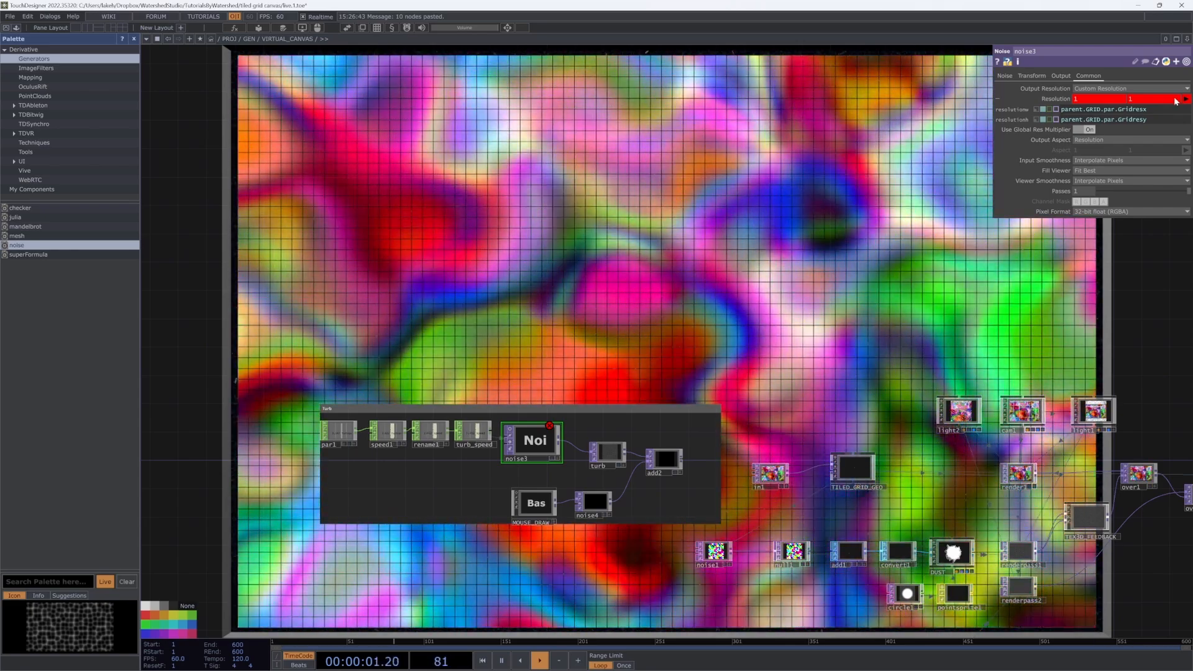
left_click(1186, 100)
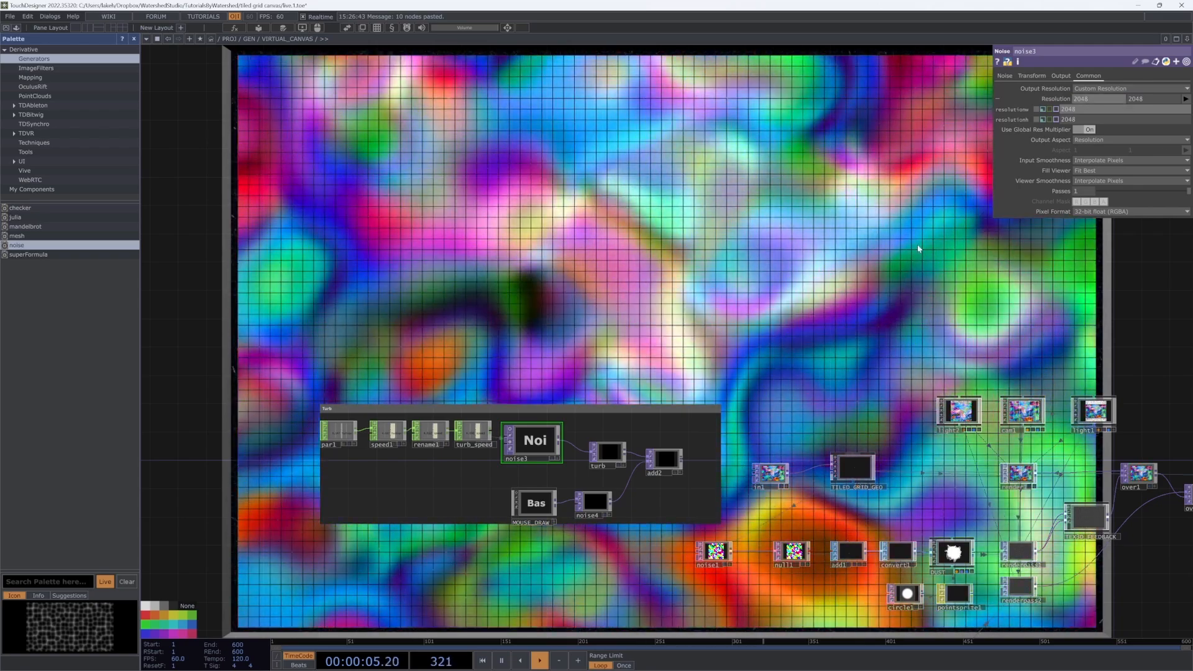
left_click_drag(860, 297, 873, 261)
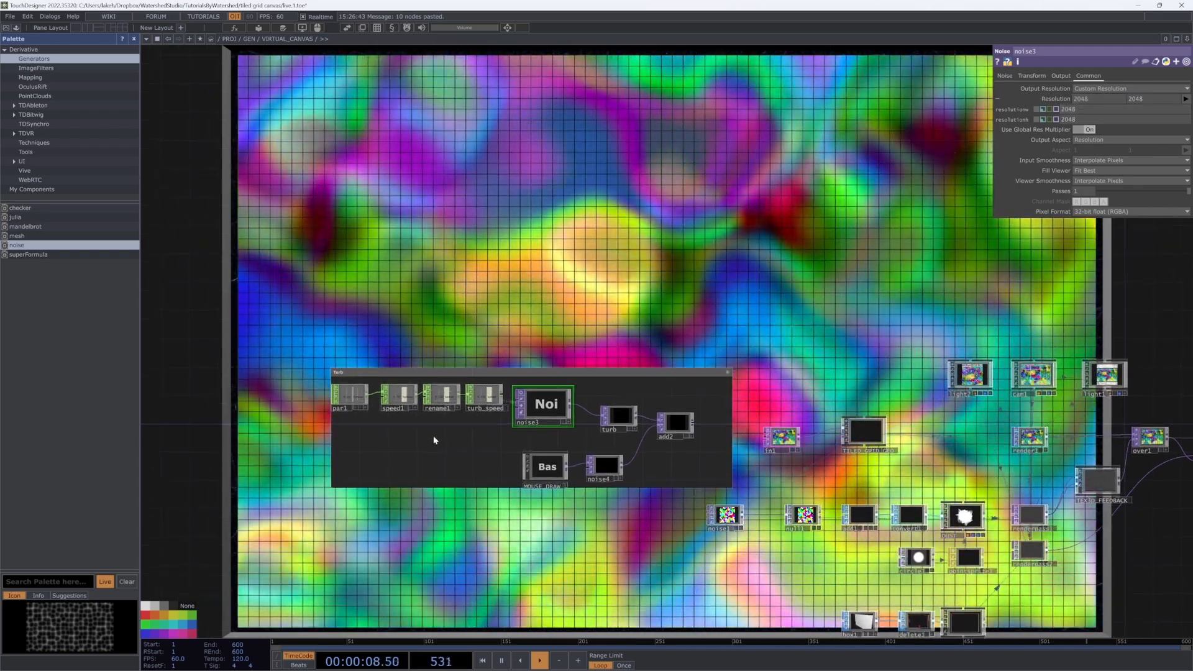
left_click_drag(433, 440, 418, 465)
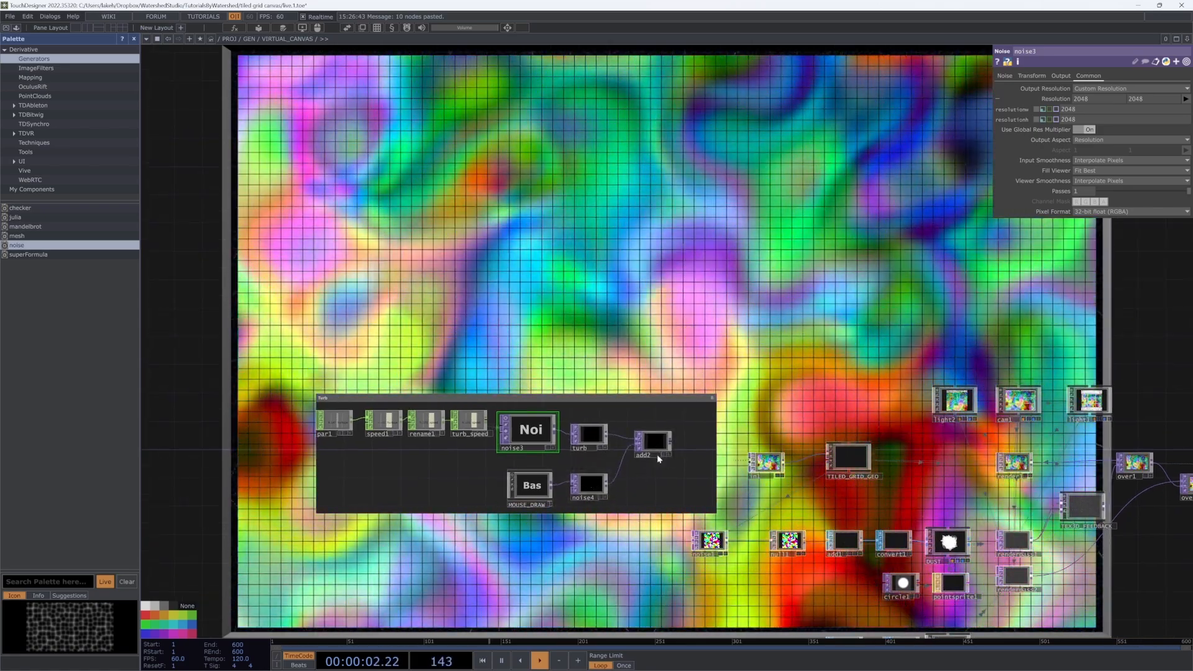
scroll(638, 475, "up", 3)
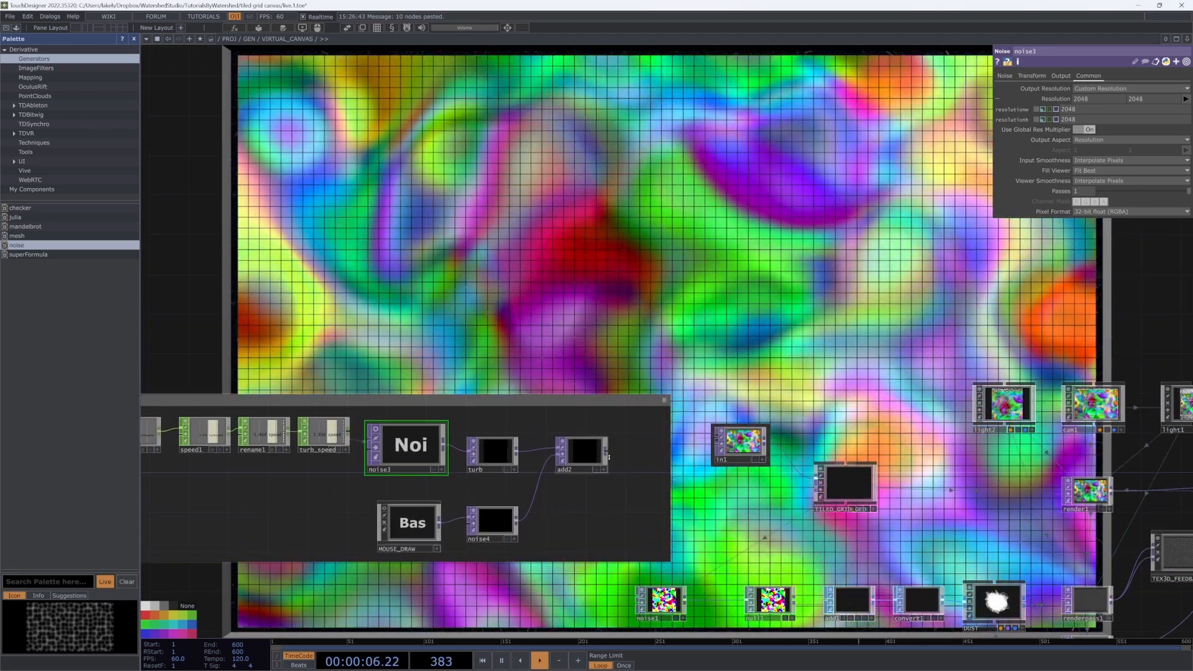
key("Tab")
Step: Add a Select TOP (select1) fetching add2 to the canvas network
type("se")
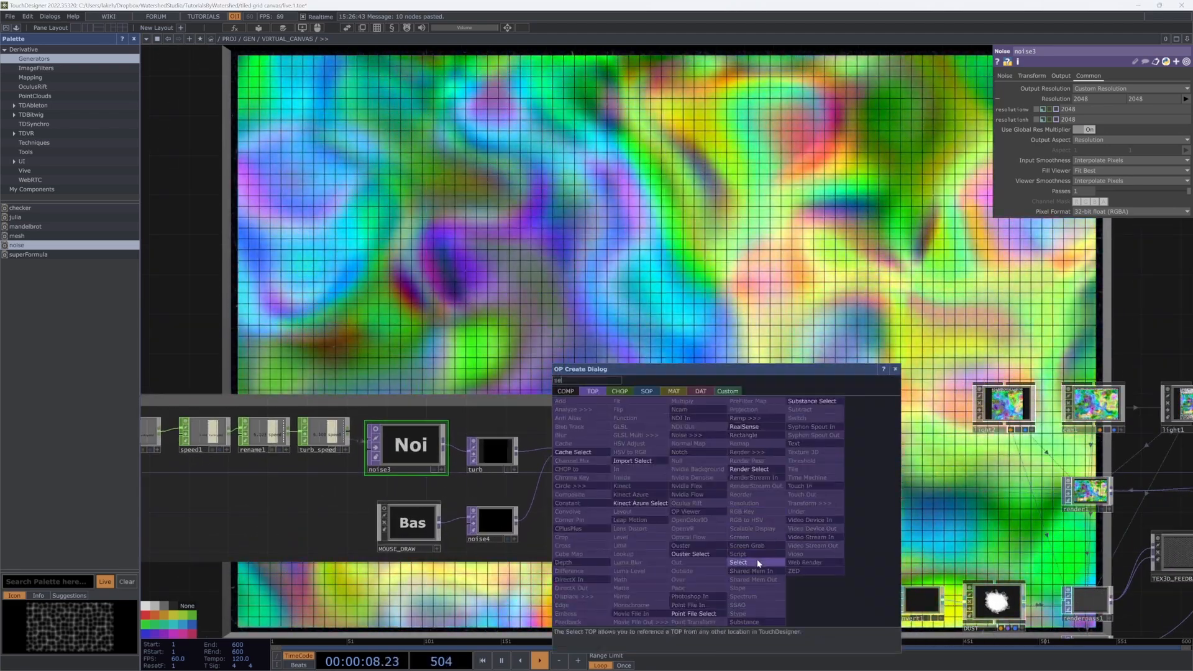
left_click(757, 562)
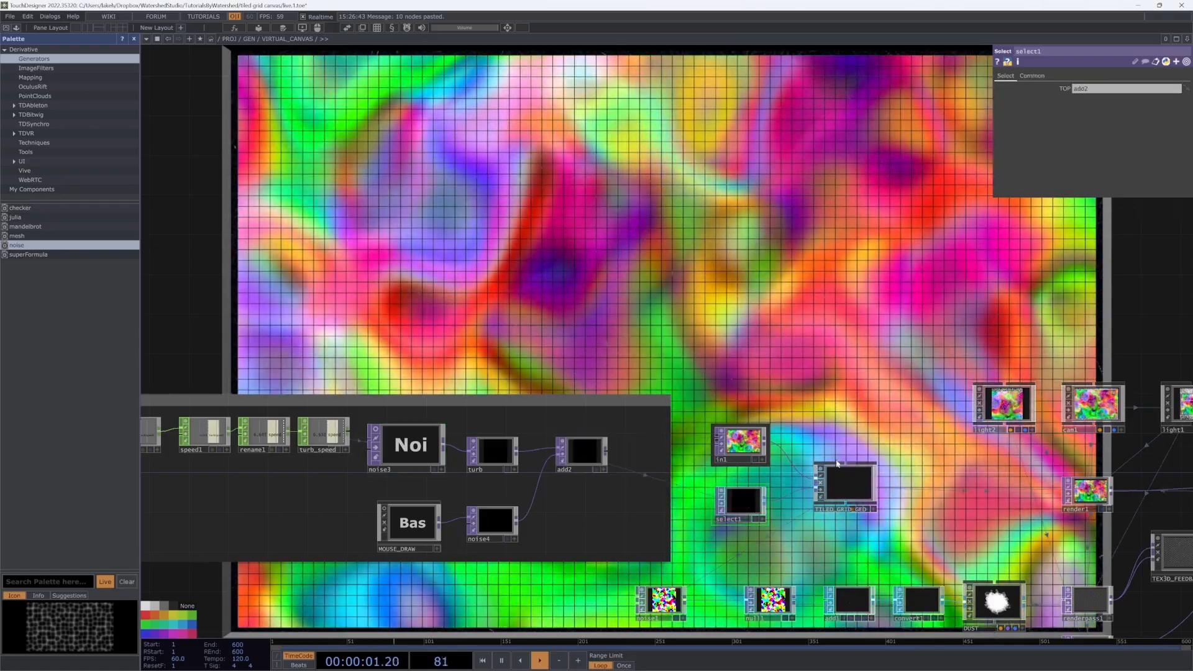
left_click_drag(831, 395, 807, 326)
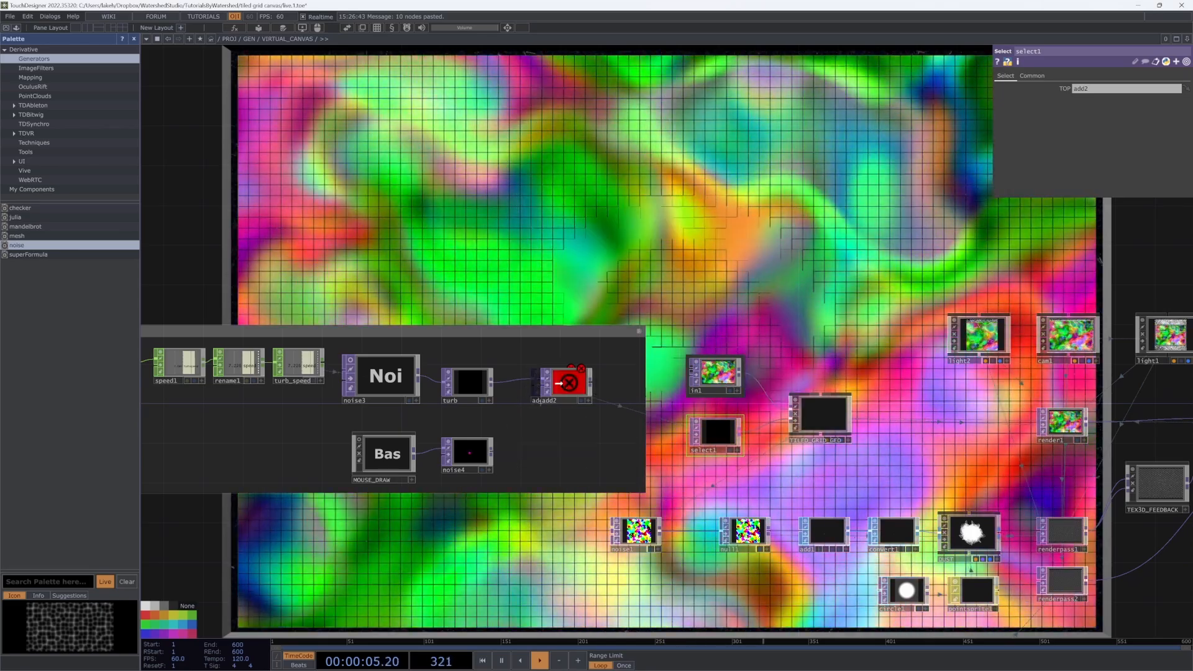
left_click_drag(558, 383, 559, 384)
left_click_drag(557, 486, 611, 509)
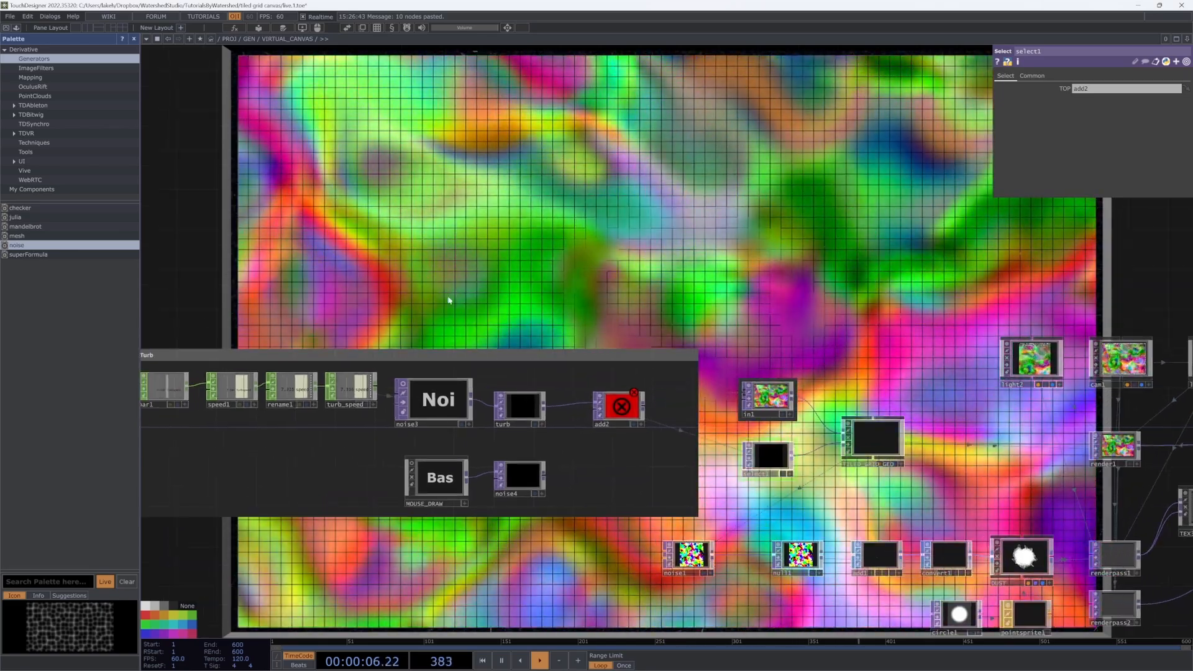
left_click_drag(429, 325, 579, 392)
scroll(586, 444, "down", 5)
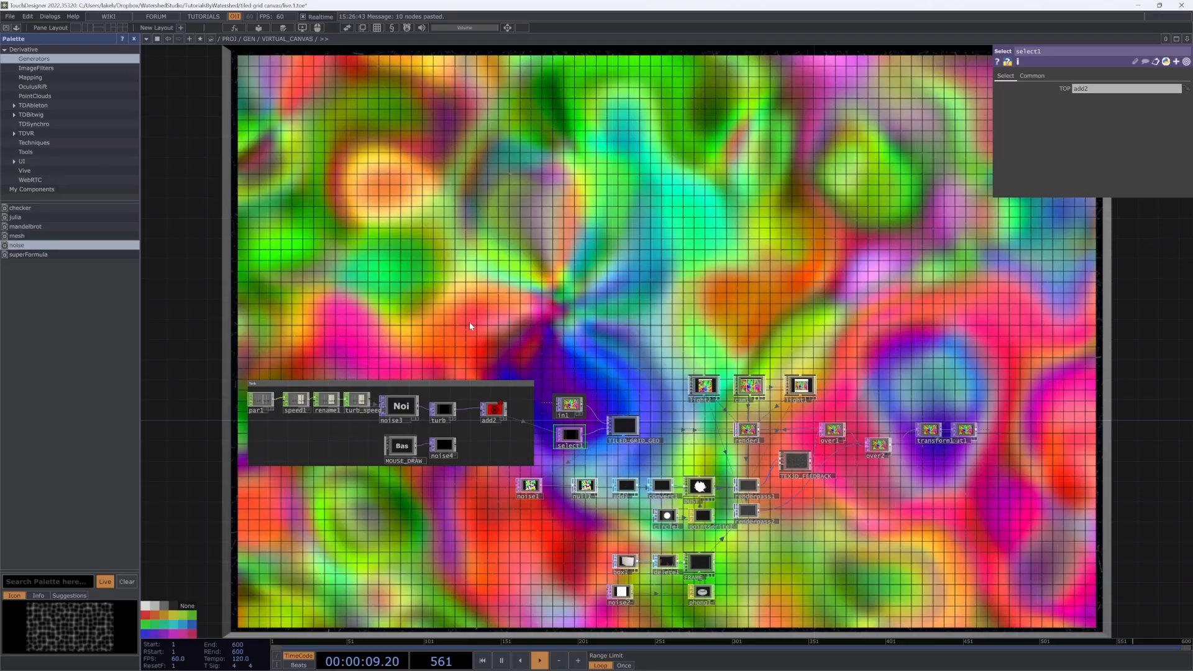
left_click_drag(531, 270, 538, 334)
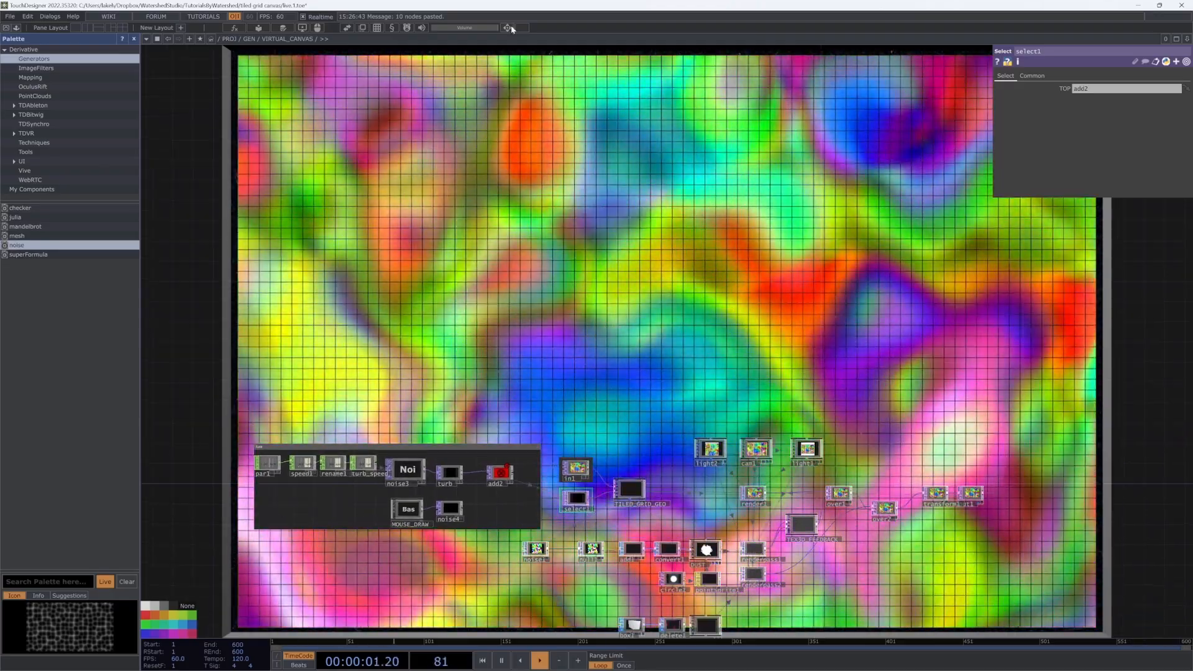
Step: Open the VIRTUAL_CANVAS custom parameters as a floating window off to the side
left_click(508, 28)
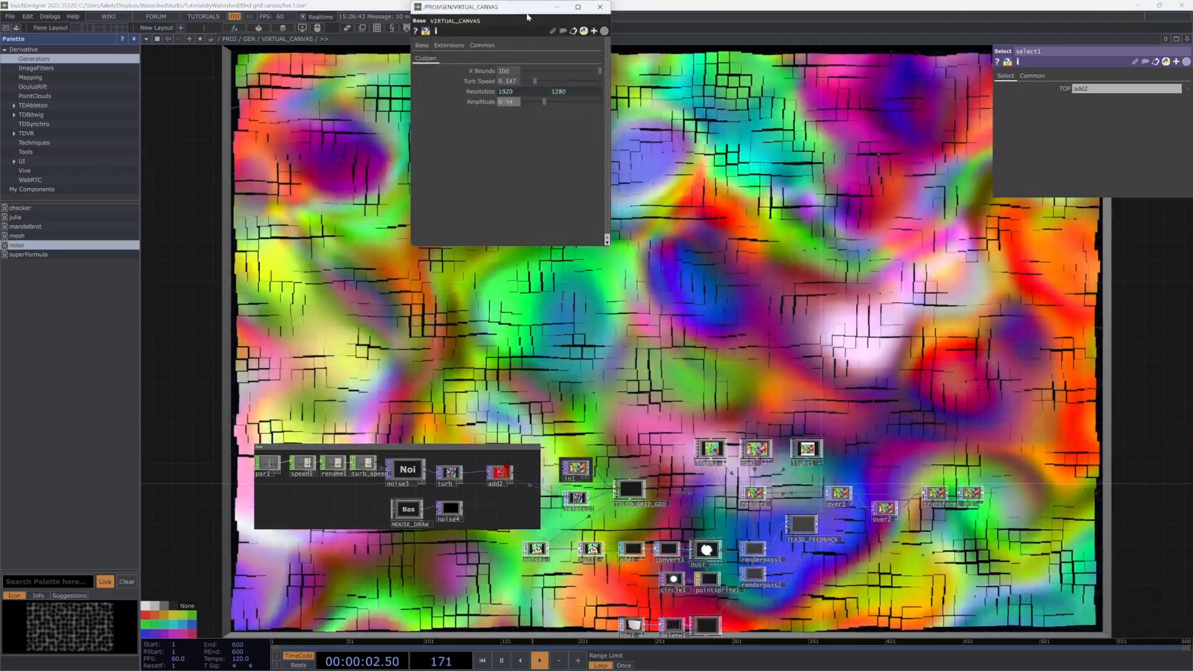
left_click_drag(527, 17, 297, 78)
scroll(664, 298, "down", 4)
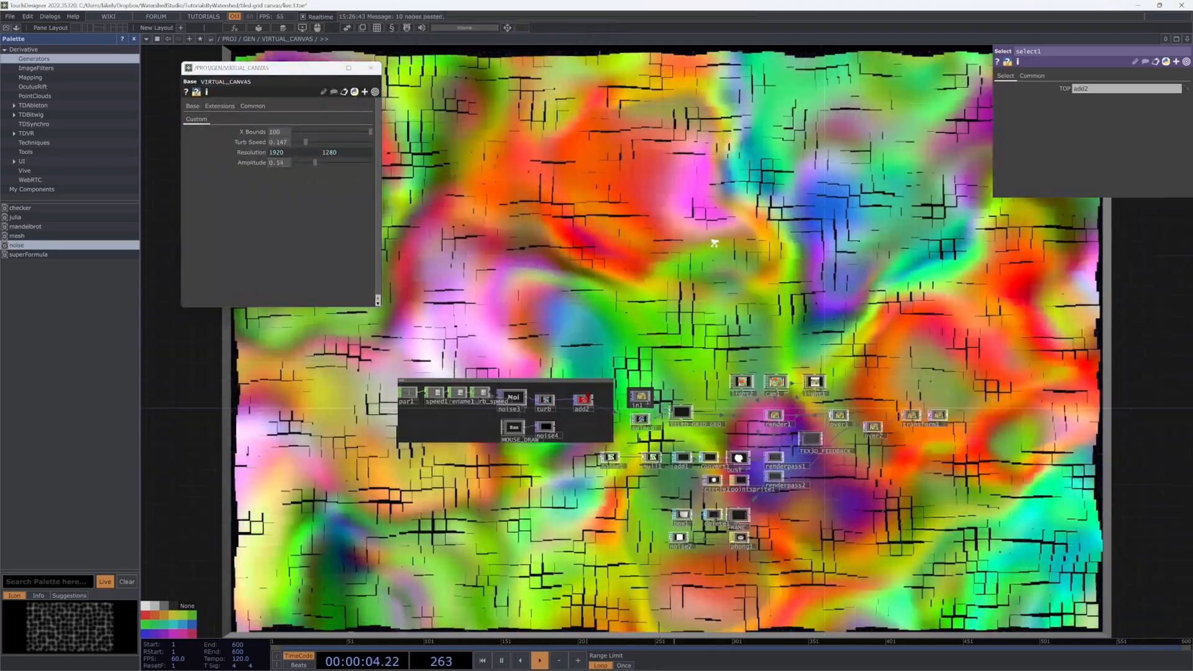
scroll(755, 459, "up", 5)
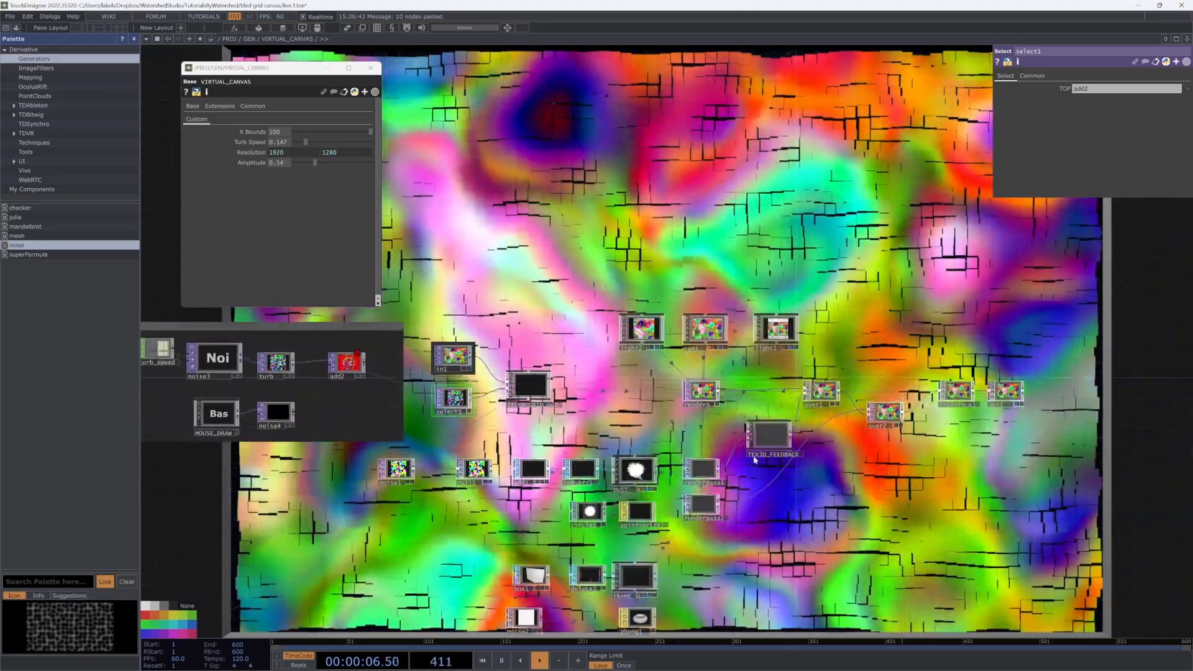
Step: Group TEX3D_FEEDBACK, renderpass1 and renderpass2 together inside a Render annotation box
left_click_drag(755, 460, 756, 415)
left_click_drag(702, 462, 703, 435)
left_click_drag(701, 498, 701, 478)
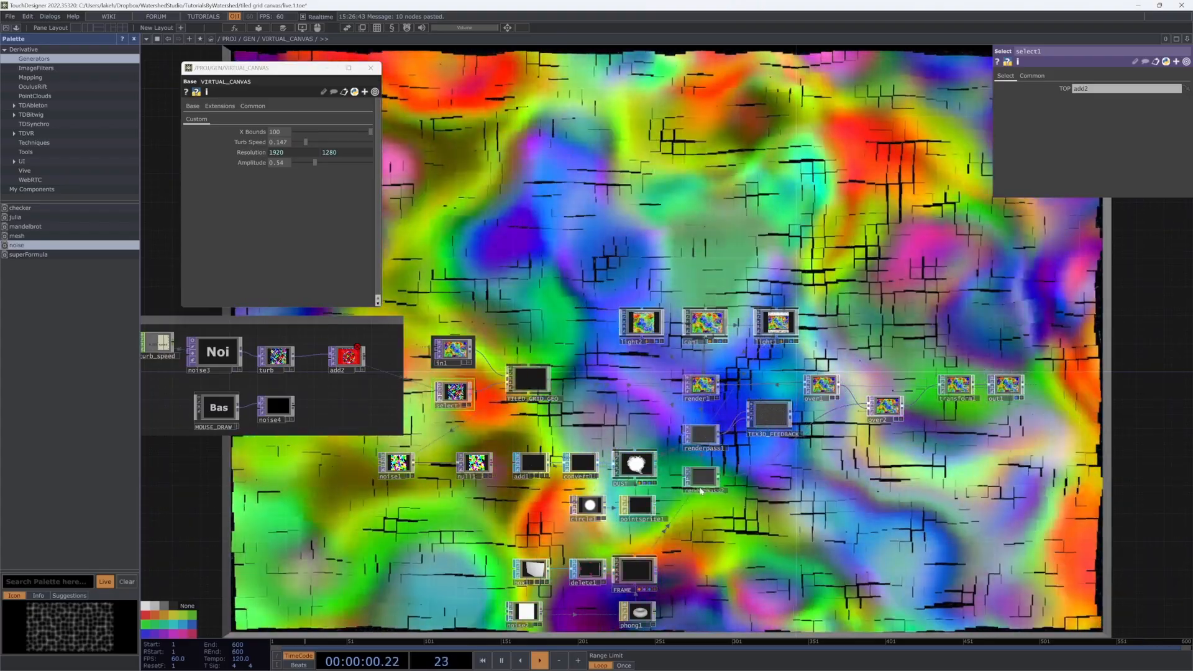
left_click_drag(858, 452, 858, 453)
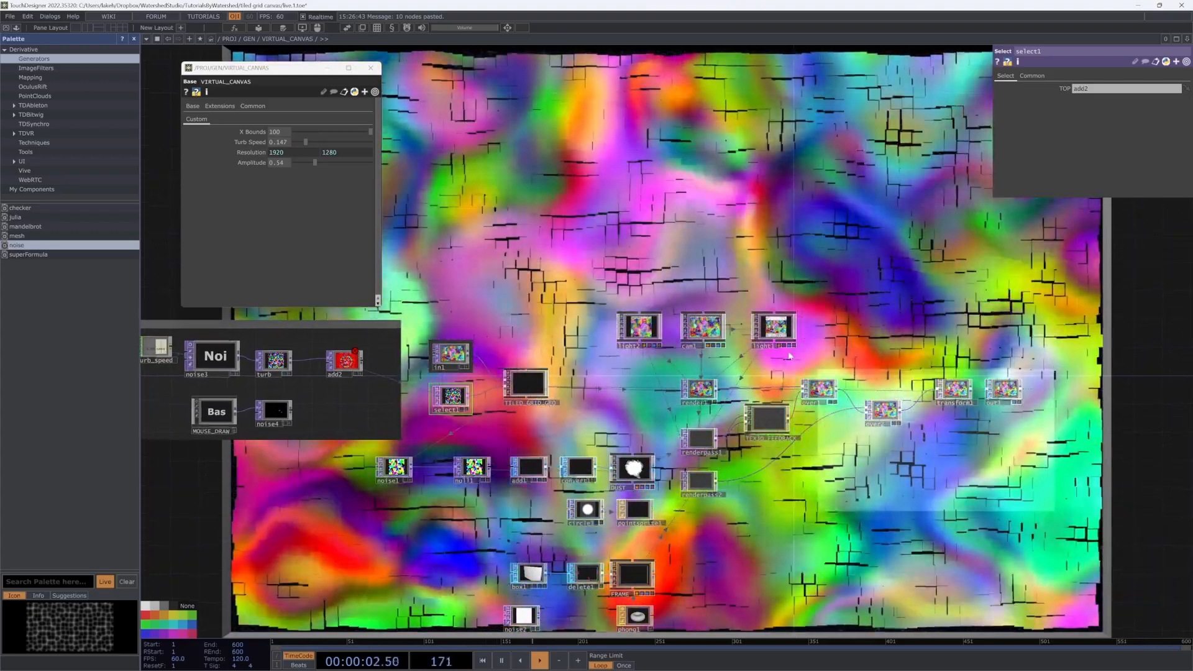
left_click_drag(789, 356, 667, 285, "alt+shift")
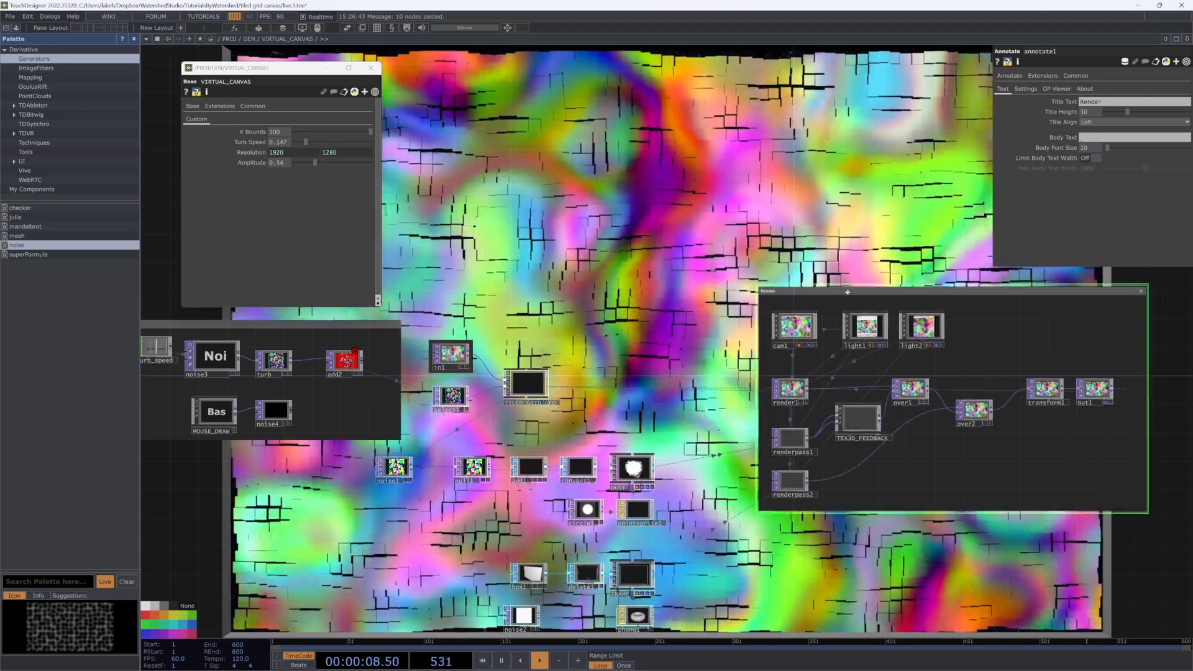
Step: Wire noise4's output into add2 and move noise1 closer to null1
left_click_drag(700, 287, 778, 277)
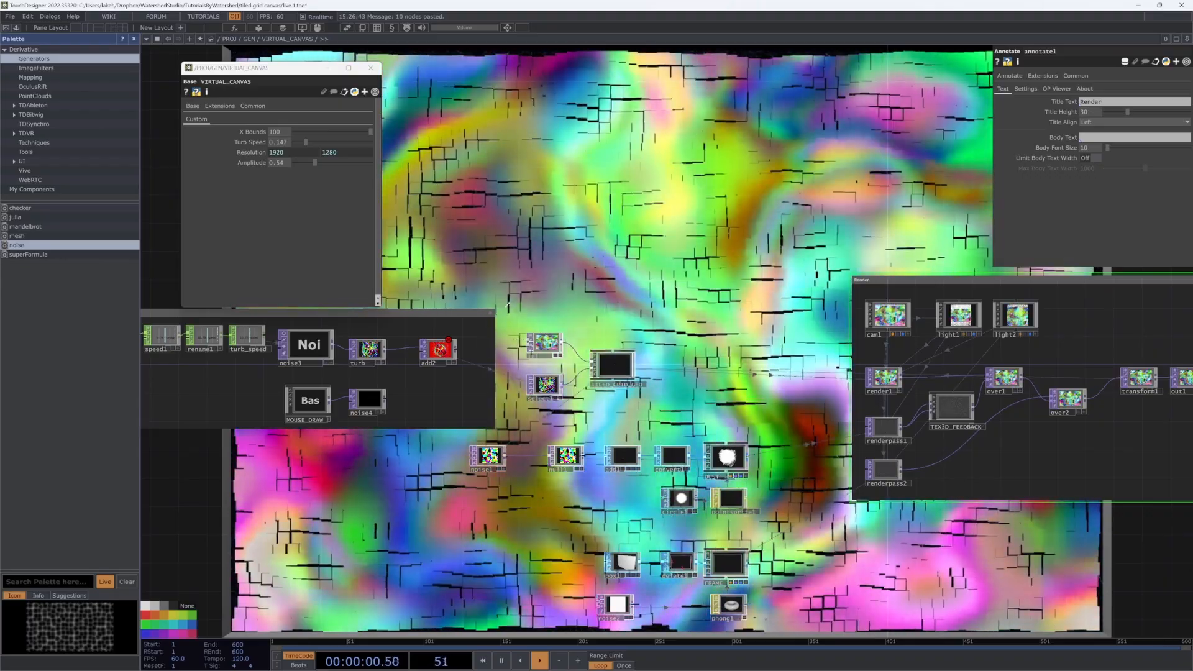
left_click_drag(507, 305, 635, 276)
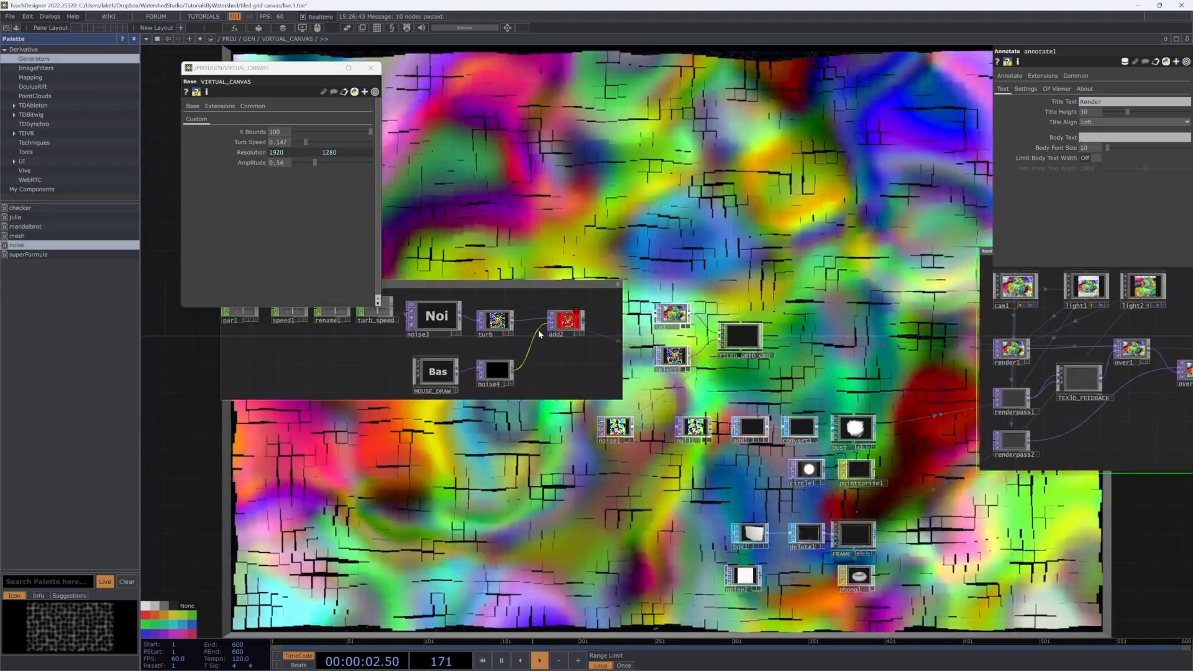
left_click_drag(538, 333, 549, 325)
left_click_drag(691, 386, 677, 361)
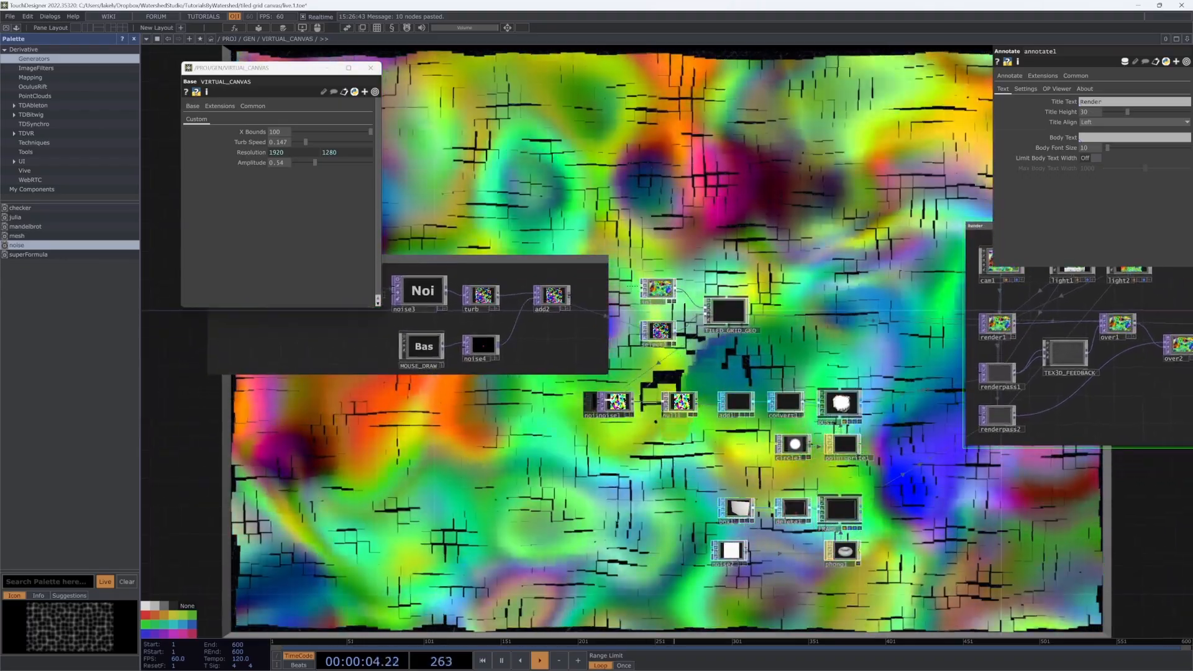
left_click_drag(604, 404, 633, 403)
scroll(801, 441, "up", 5)
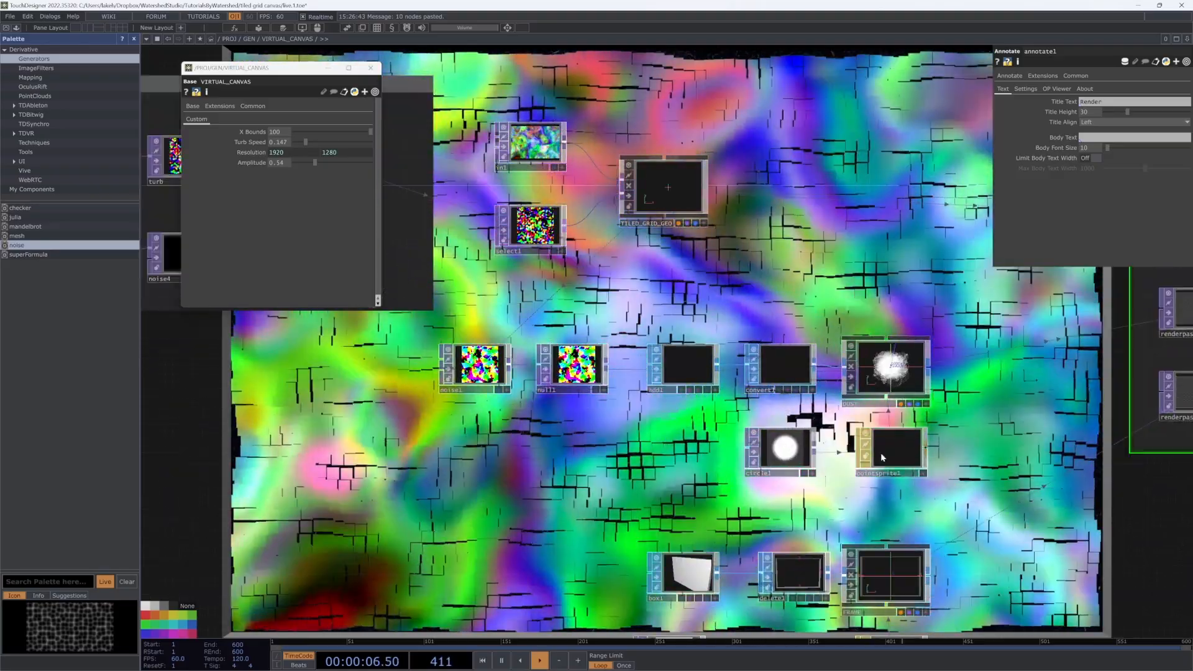
Step: Paste circle1 and pointsprite1 into the DUST component
left_click(882, 457)
scroll(869, 453, "down", 4)
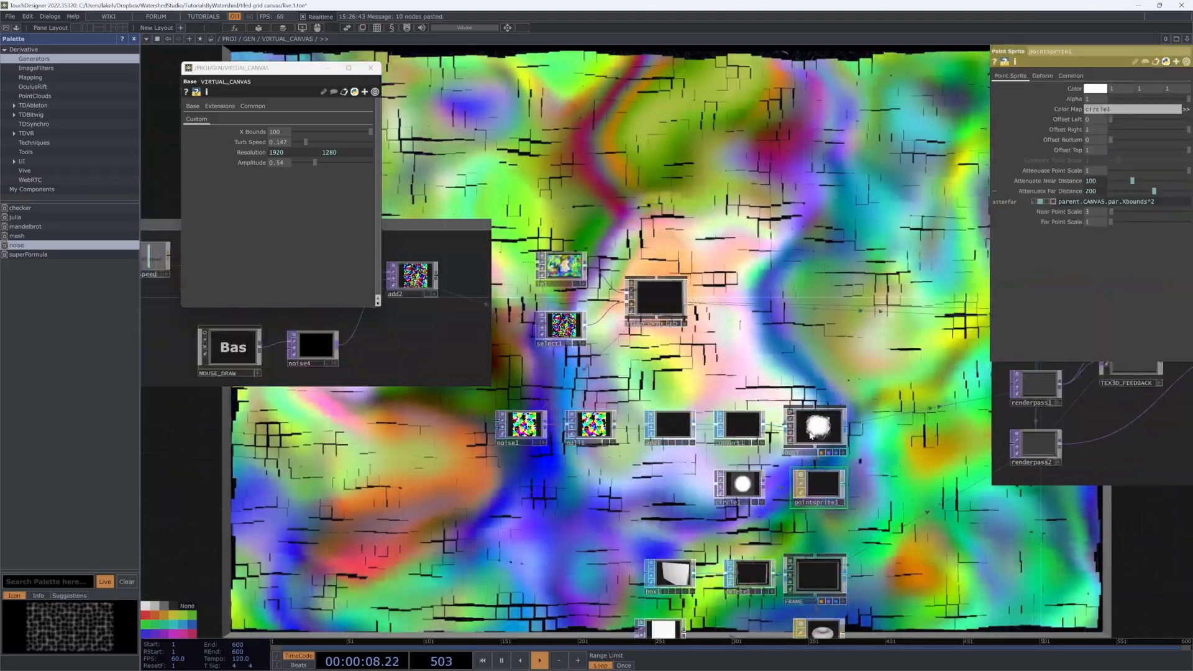
scroll(821, 484, "up", 3)
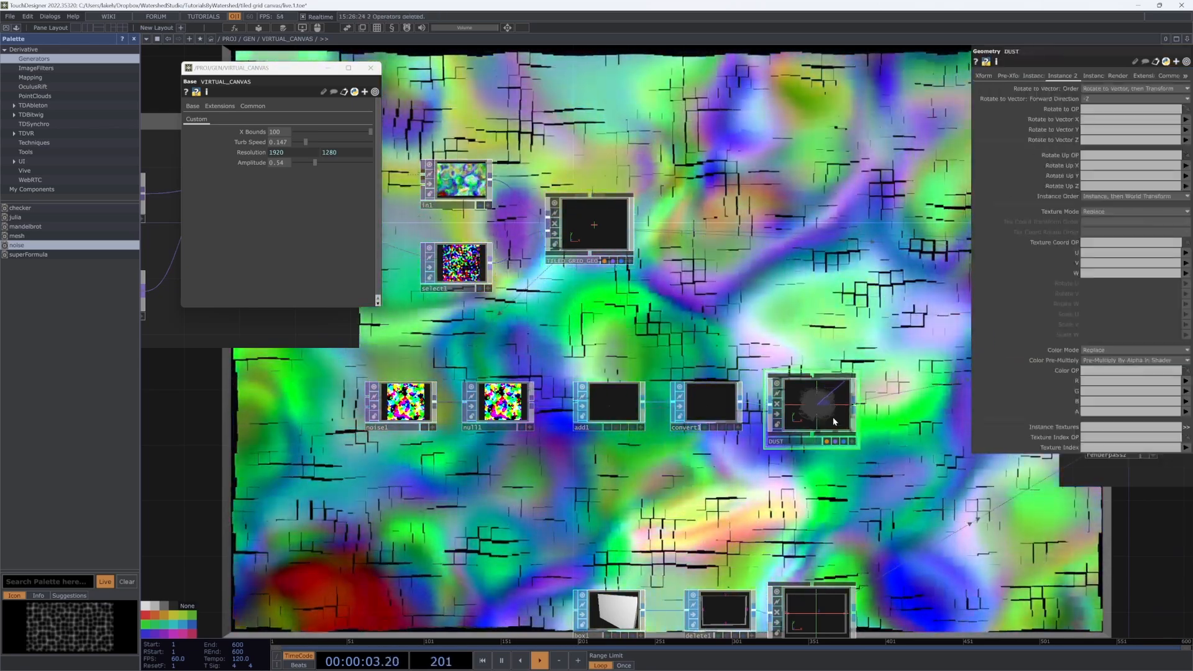
double_click(832, 416)
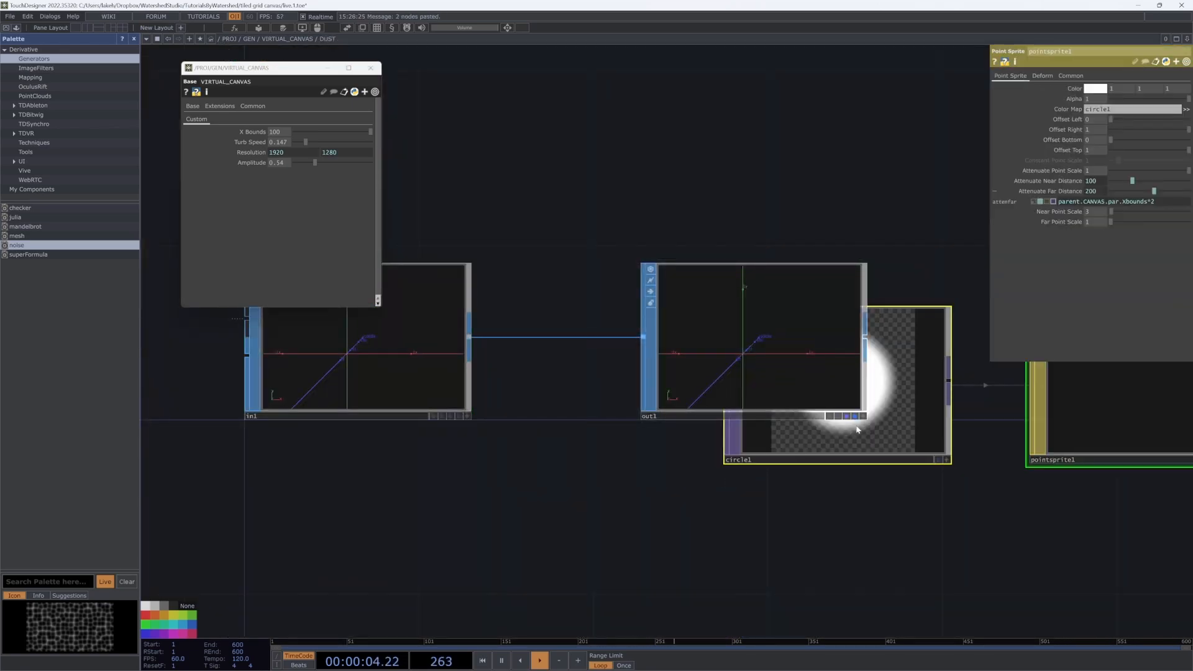
key("ctrl+v")
key("u")
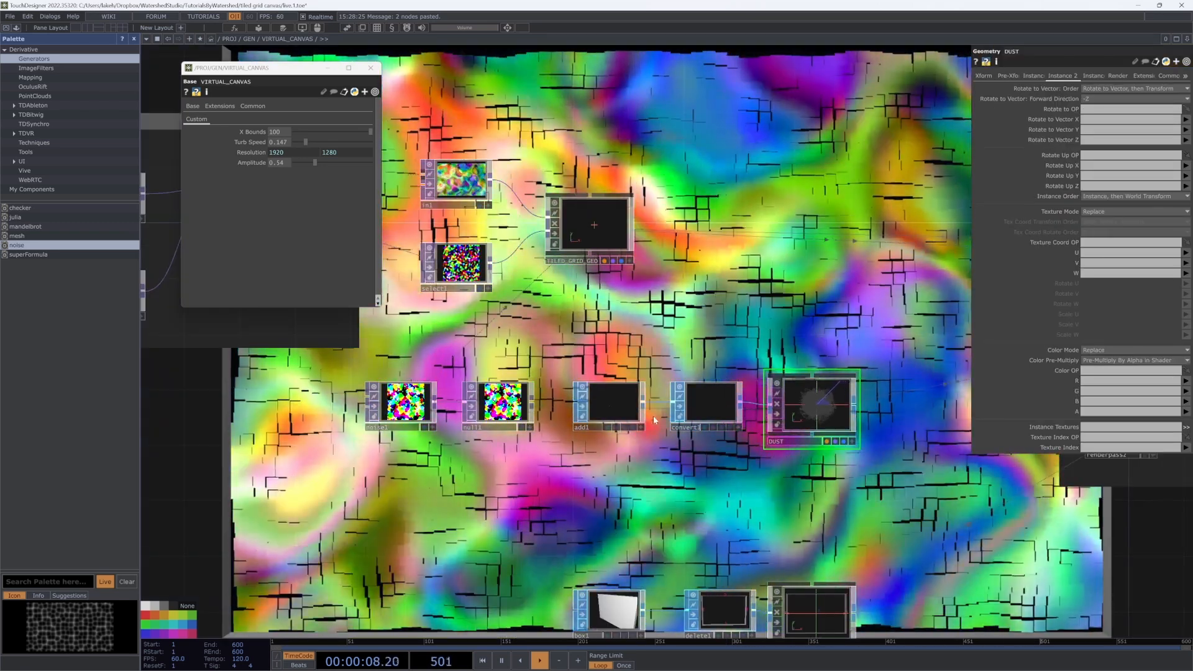
Step: Move noise1, null1, add1 and convert1 into DUST and delete its unused in1 and out1
right_click_drag(745, 448, 363, 376)
key("Delete")
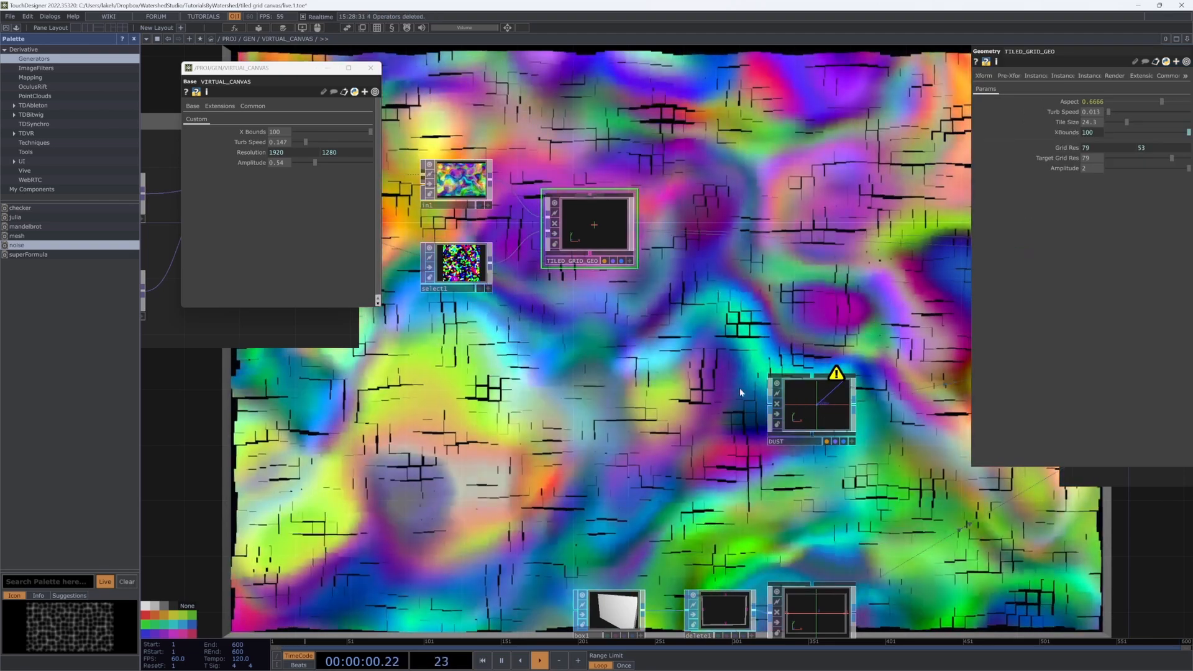
key("i")
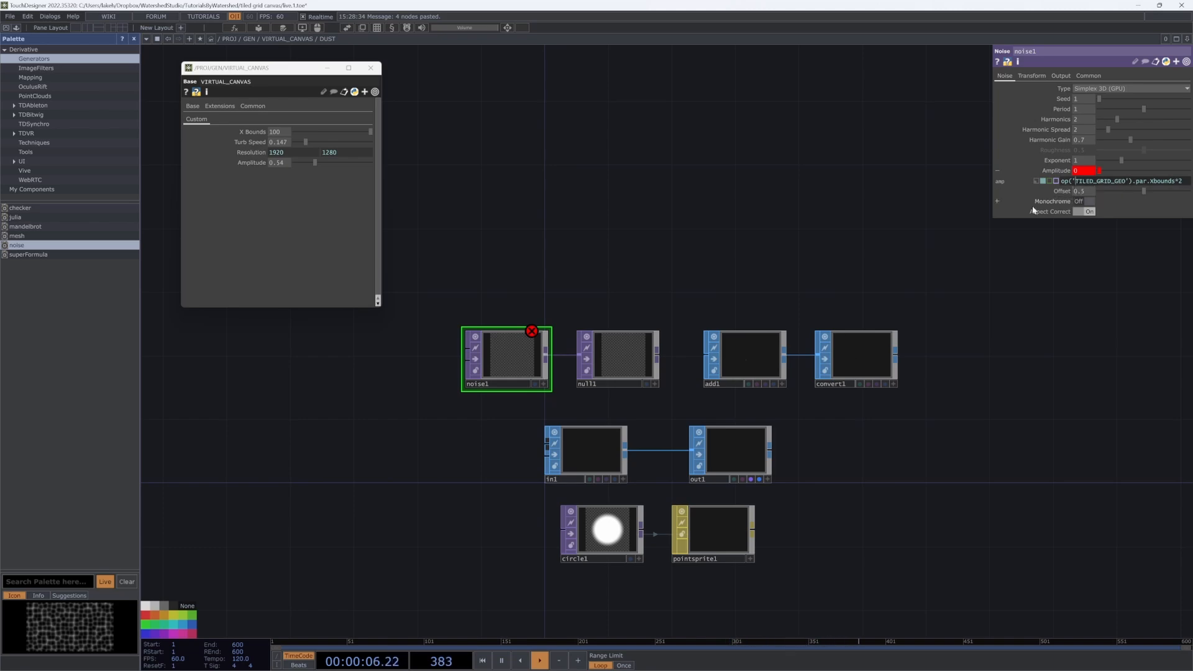
key("u")
key("i")
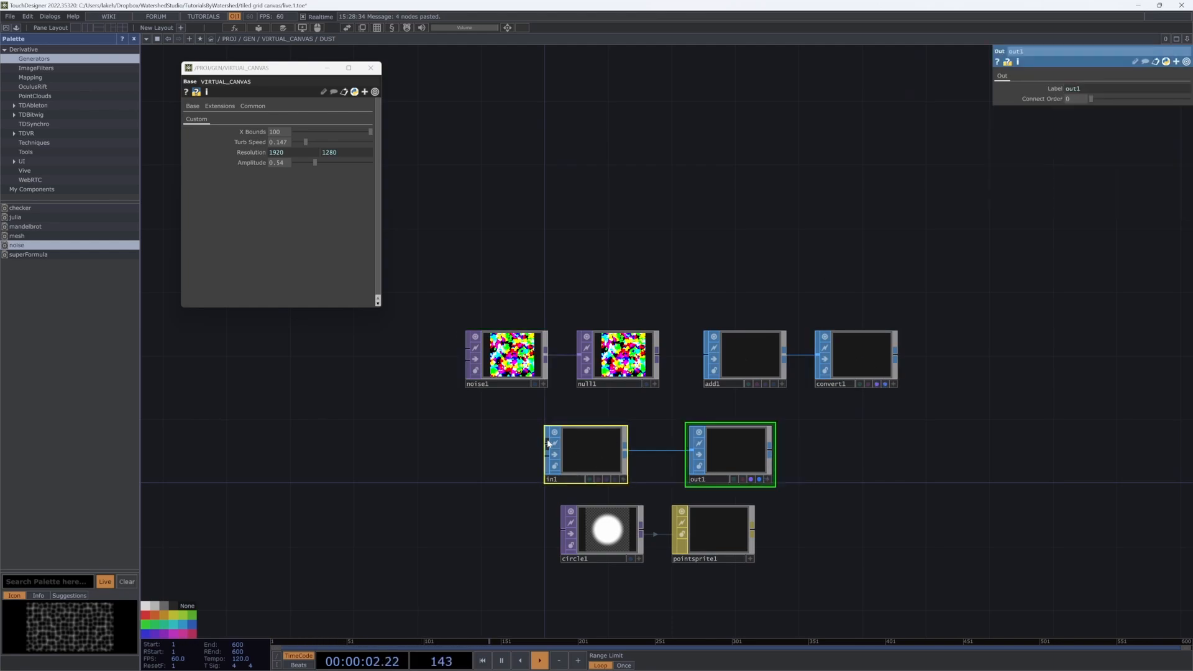
key("Delete")
key("u")
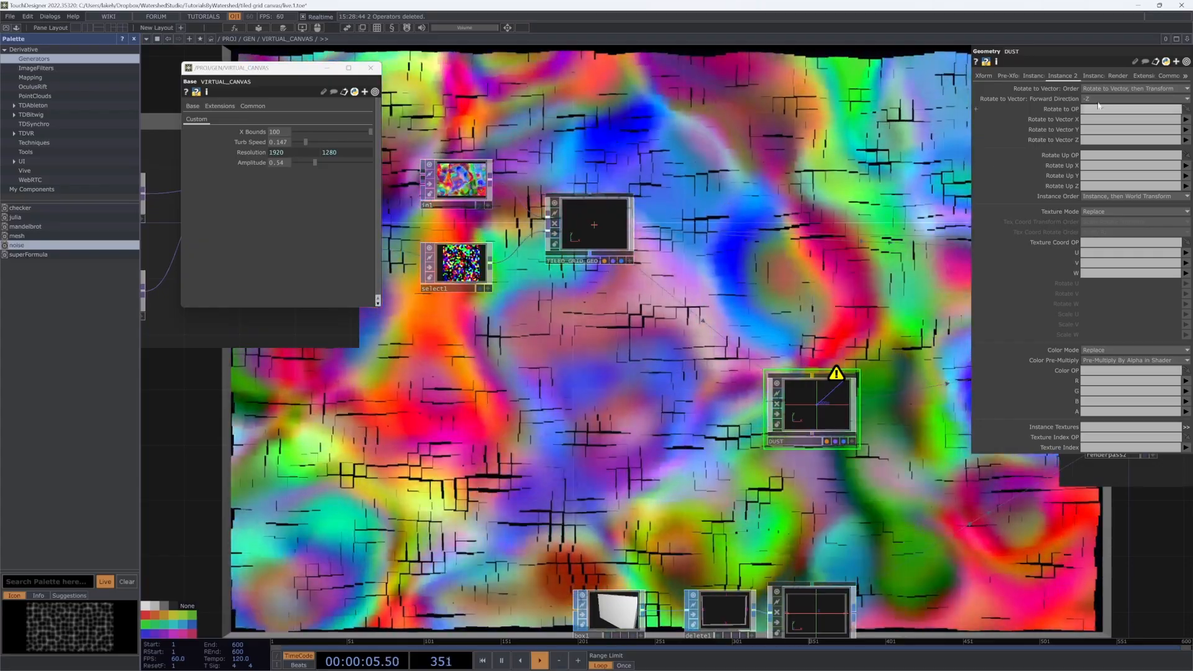
Step: Set DUST's Material to ./pointsprite1 and its instancing Translate OP to ./null1
left_click(1114, 75)
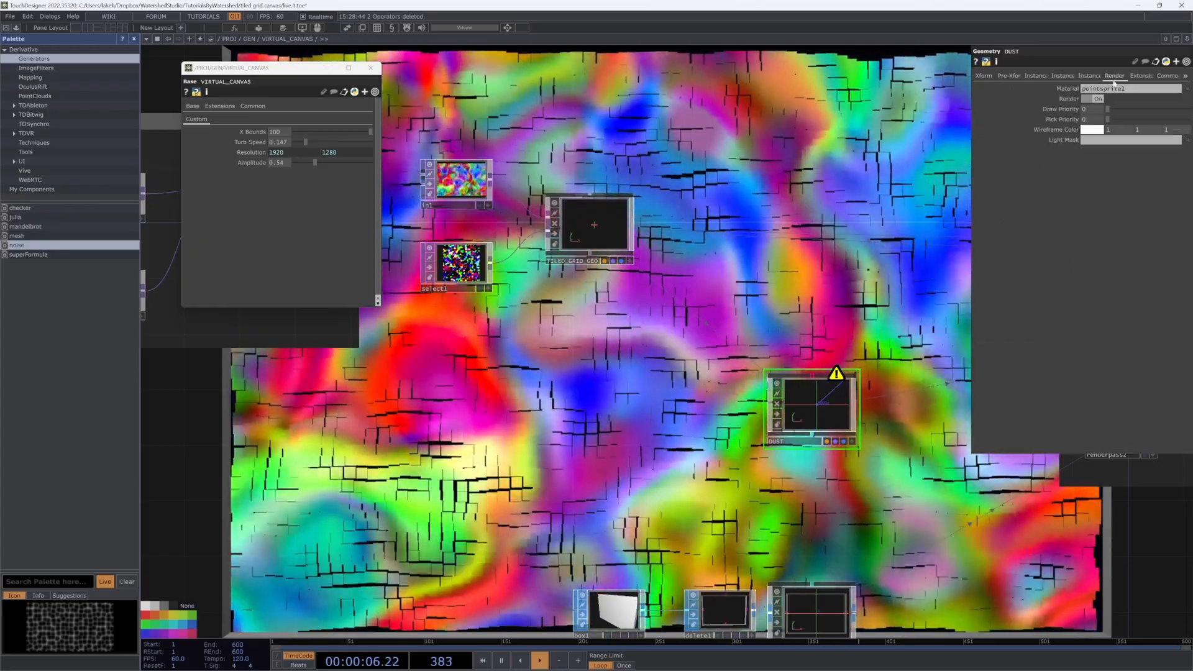
key("Home")
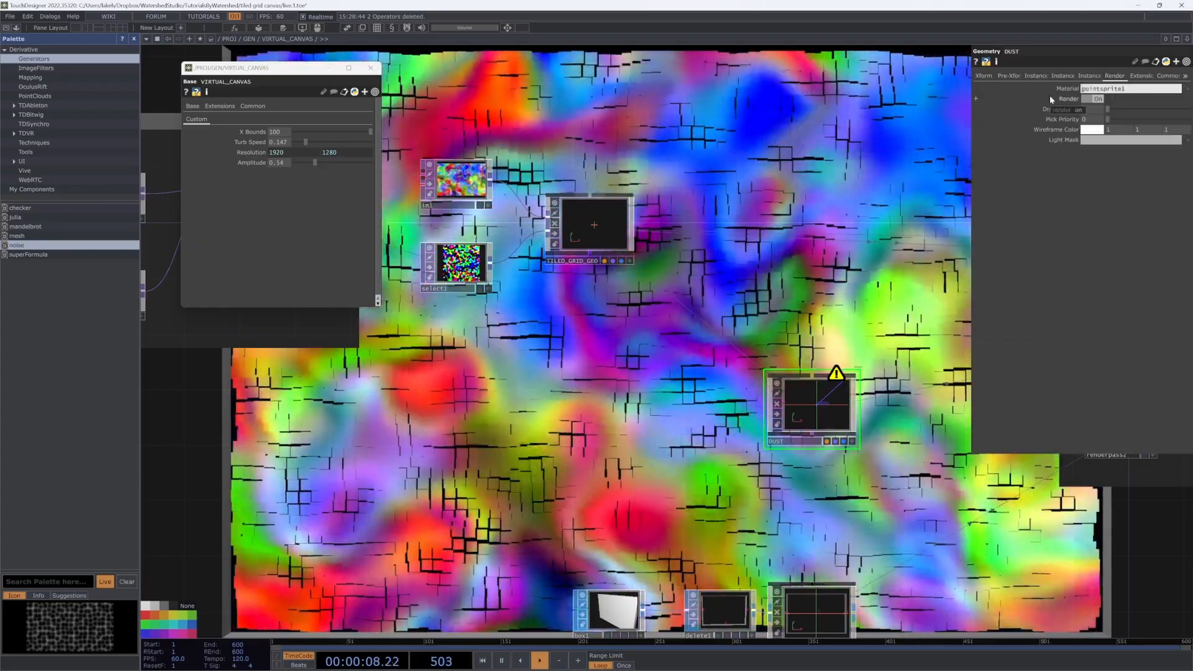
type("./")
left_click(865, 179)
left_click(1036, 75)
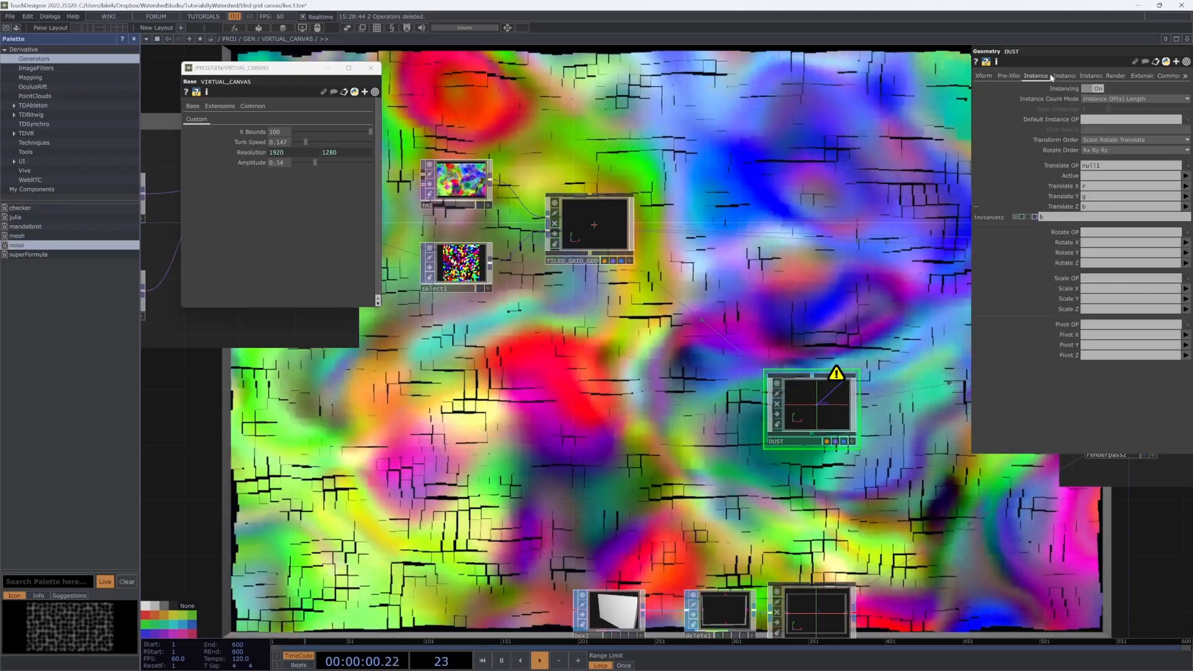
key("Home")
type("./")
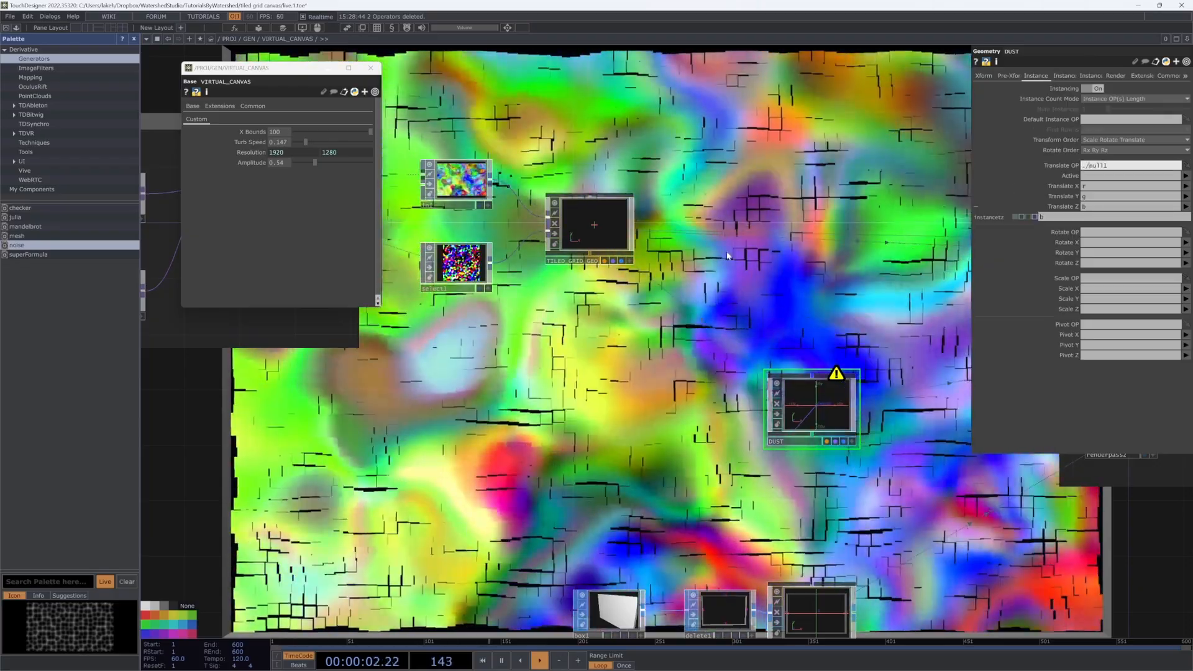
key("Return")
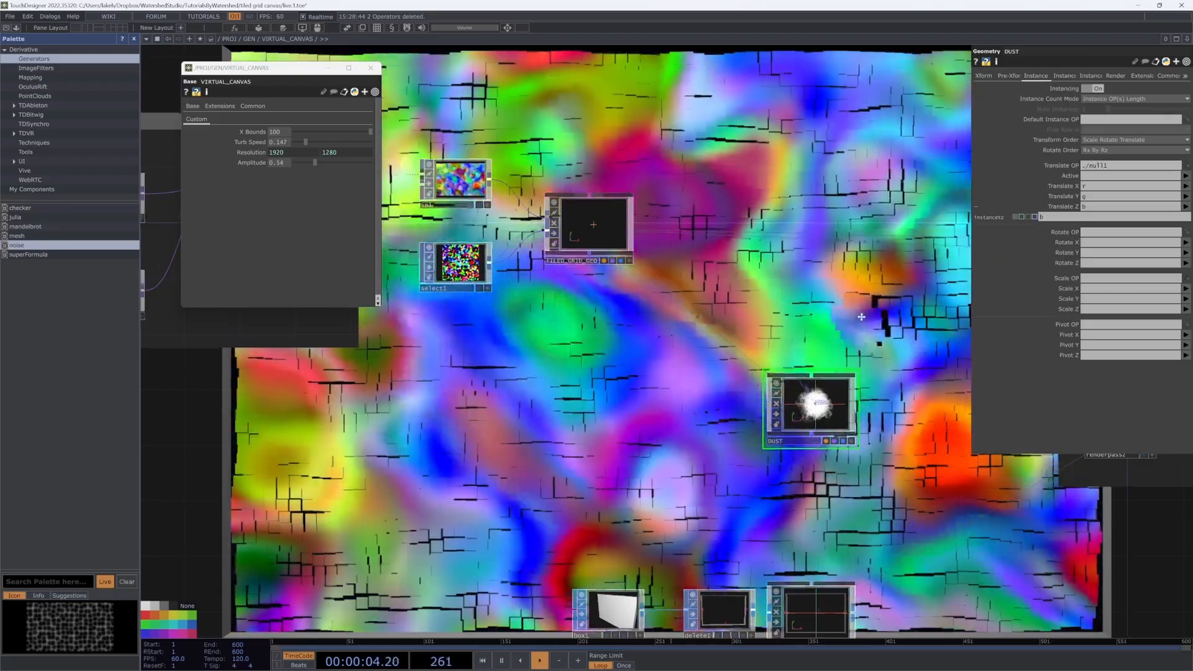
Step: Turn off DUST and TILED_GRID_GEO previews and place DUST just below TILED_GRID_GEO
left_click_drag(862, 322, 820, 328)
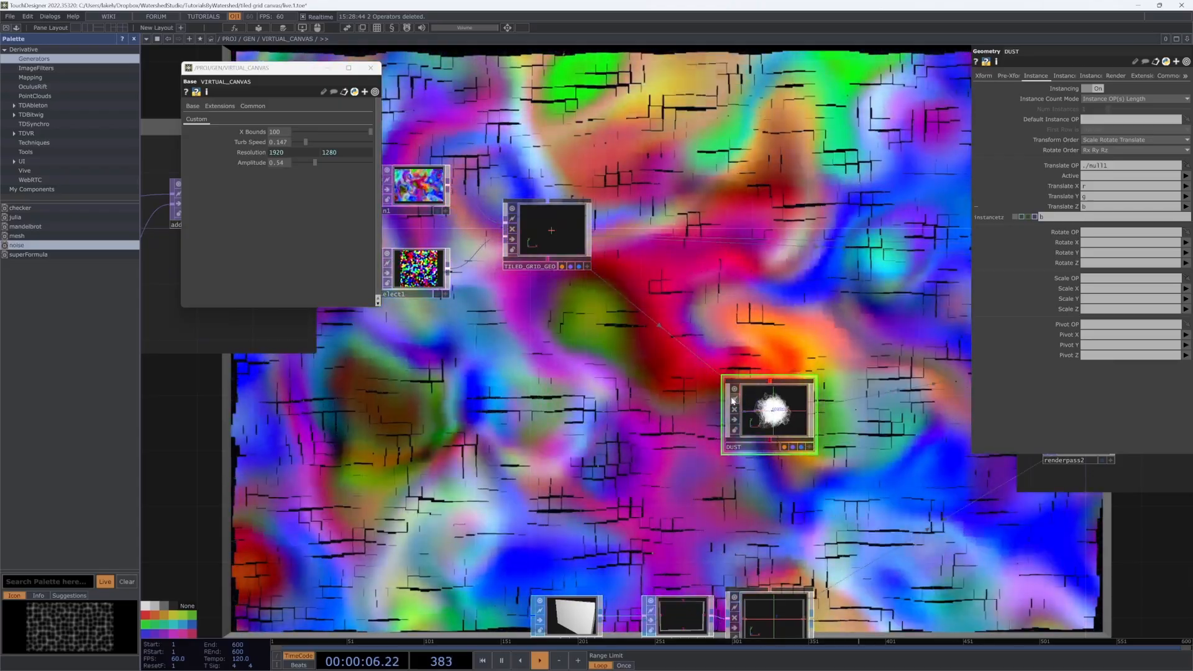
left_click(733, 390)
scroll(776, 412, "down", 3)
left_click_drag(777, 312, 689, 397)
left_click_drag(693, 497, 535, 457)
left_click(498, 352)
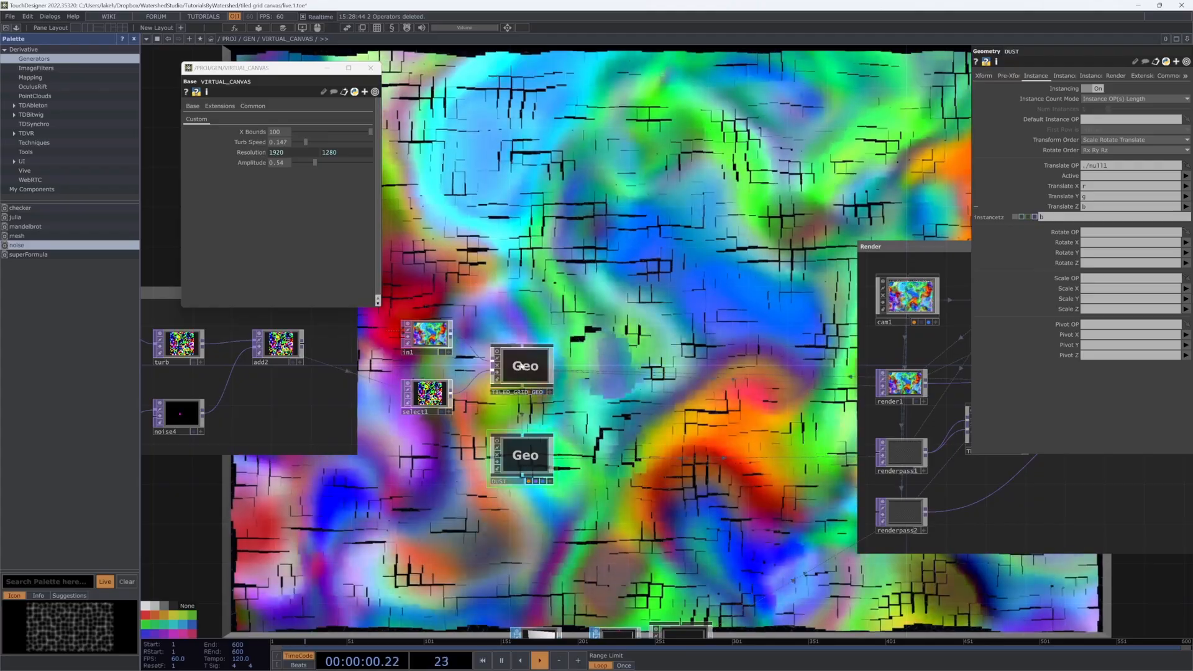
left_click_drag(521, 368, 521, 356)
left_click_drag(524, 458, 525, 437)
Step: Cut box1, delete1 and noise2 from the canvas network
left_click_drag(682, 496, 840, 411)
left_click_drag(753, 449, 752, 341)
left_click_drag(697, 504, 716, 504)
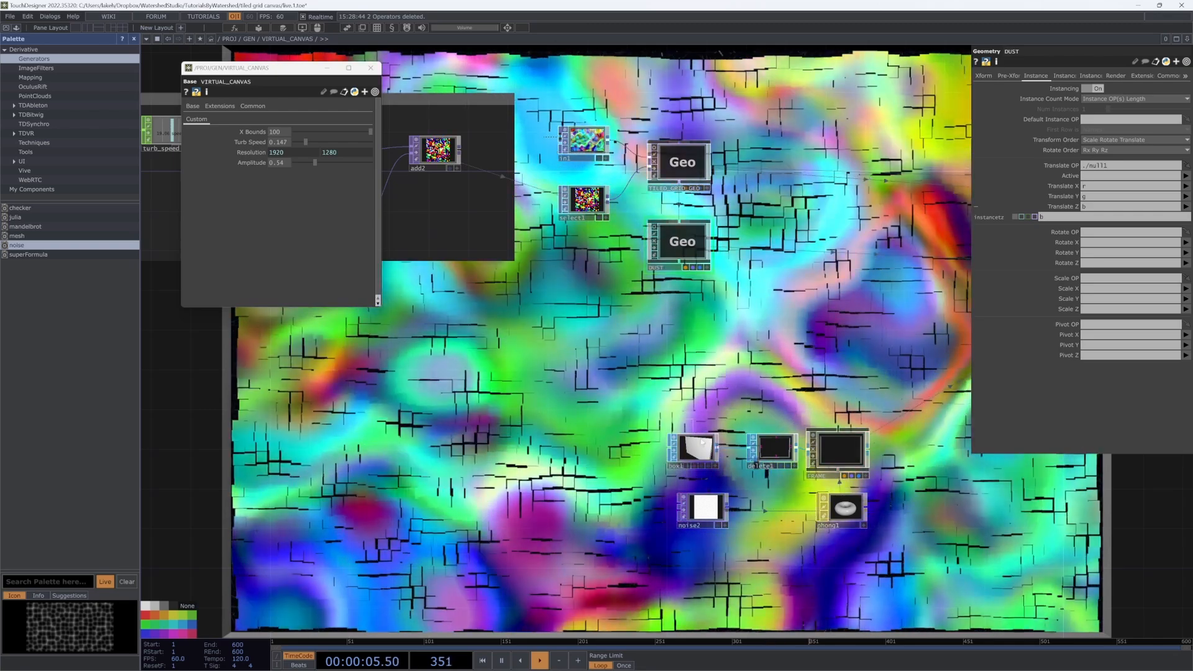
right_click_drag(656, 420, 772, 516)
key("Delete")
Step: Delete the in1 and out1 operators inside the FRAME component
left_click(830, 452)
key("i")
scroll(764, 496, "down", 3)
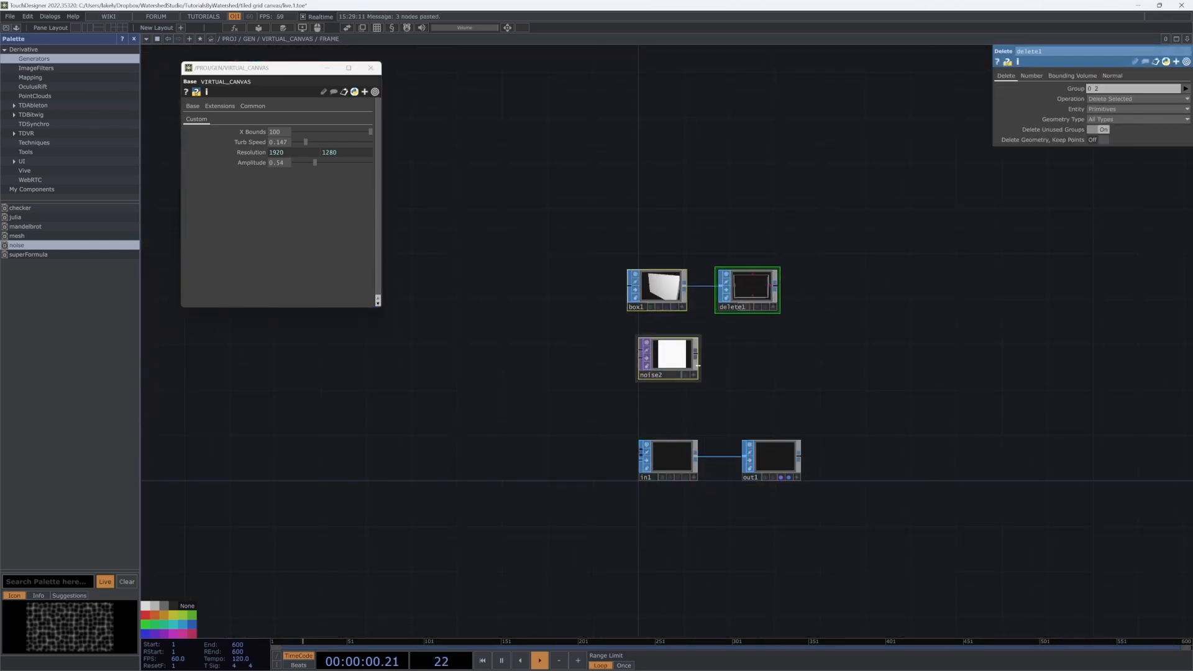
right_click_drag(620, 445, 621, 444)
key("Delete")
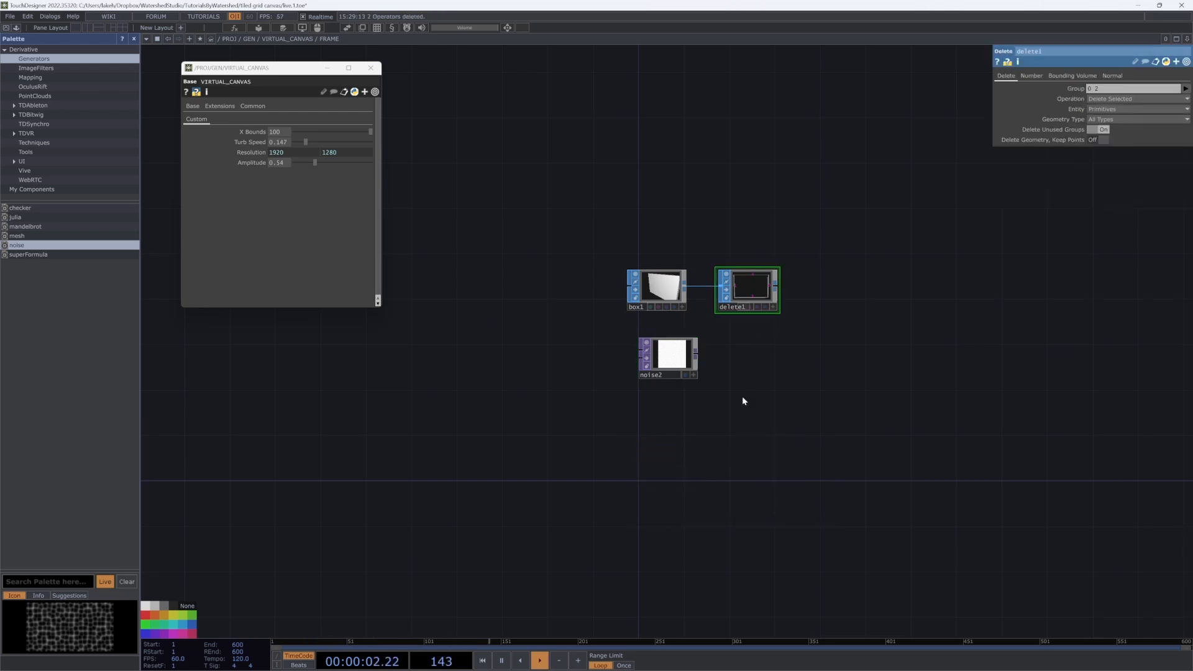
key("u")
Step: Remove phong1 from the canvas network and set FRAME's material to ./phong1
left_click(845, 509)
key("Delete")
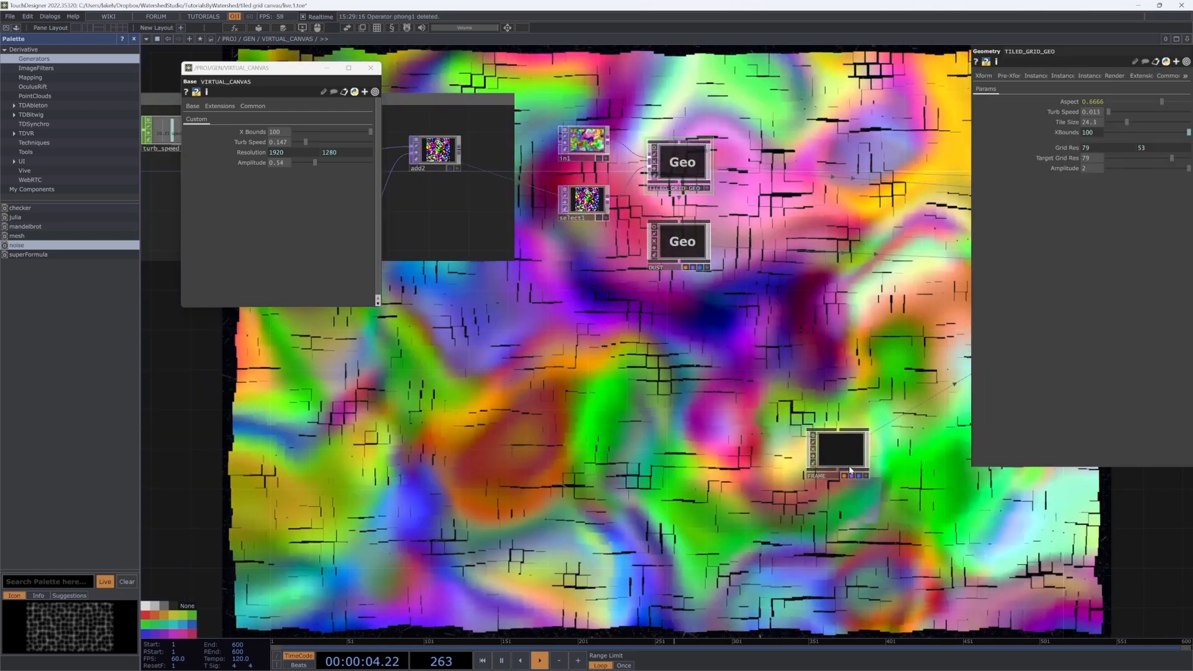
left_click(844, 455)
key("i")
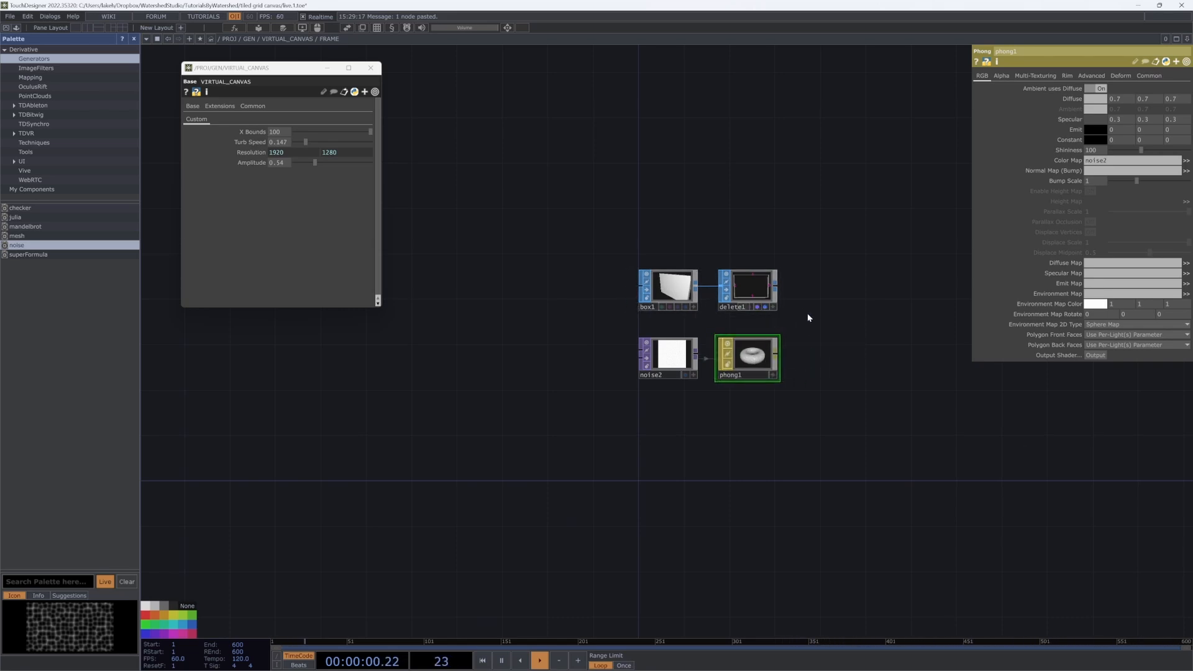
key("u")
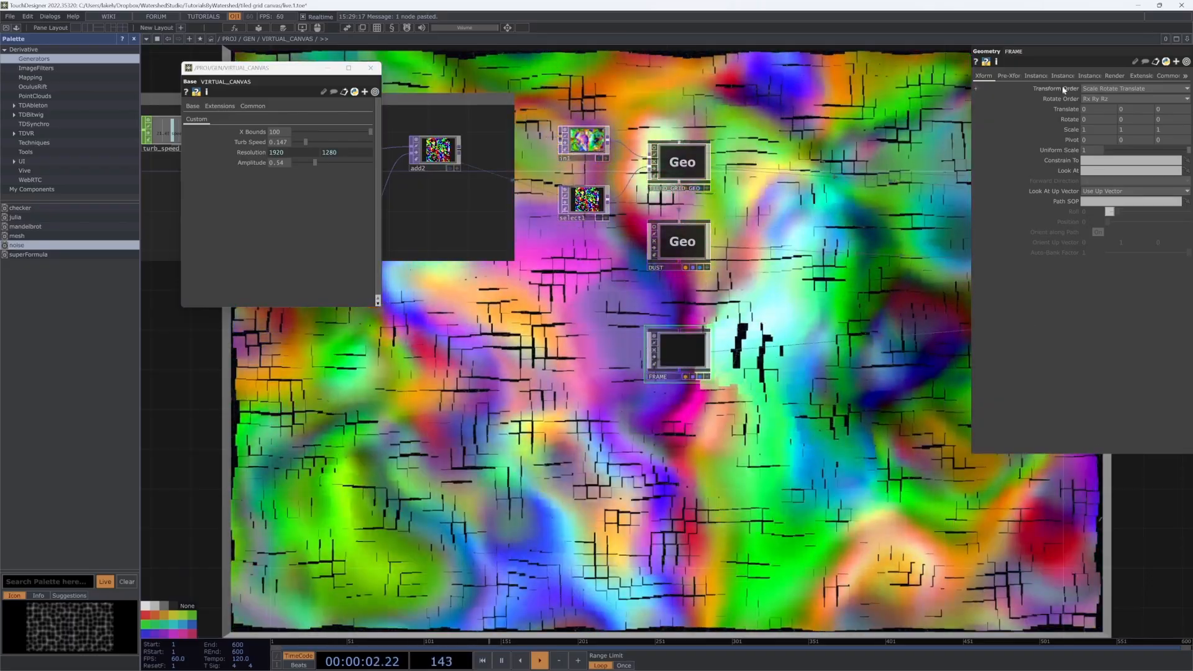
left_click(1115, 76)
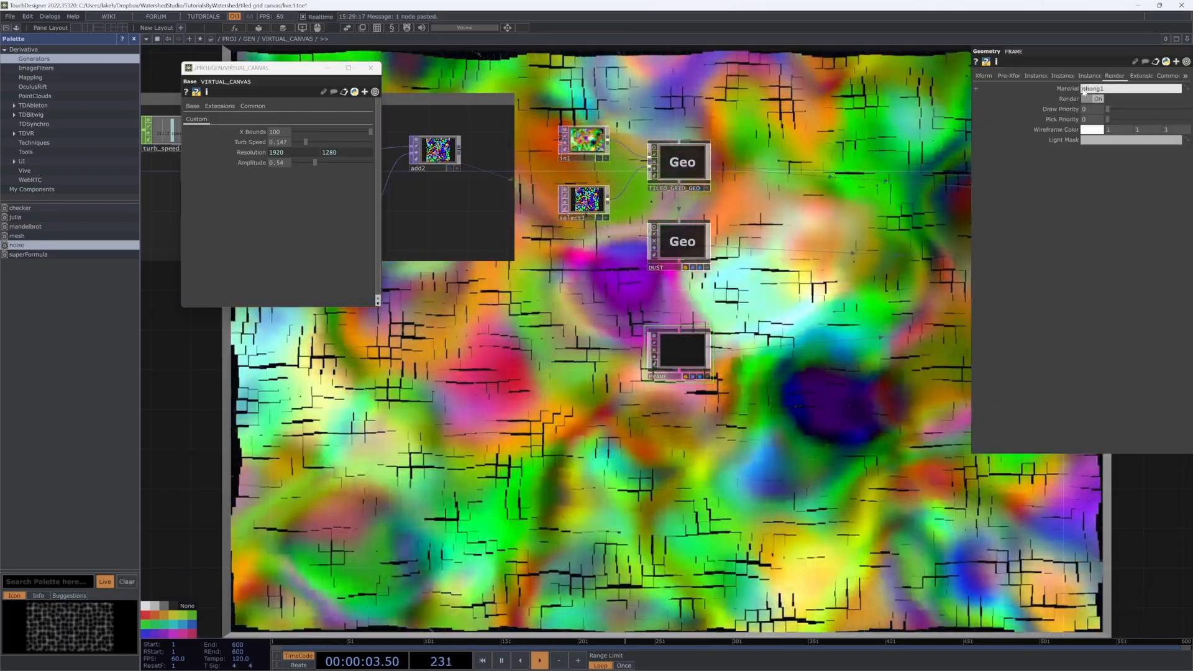
left_click(1083, 91)
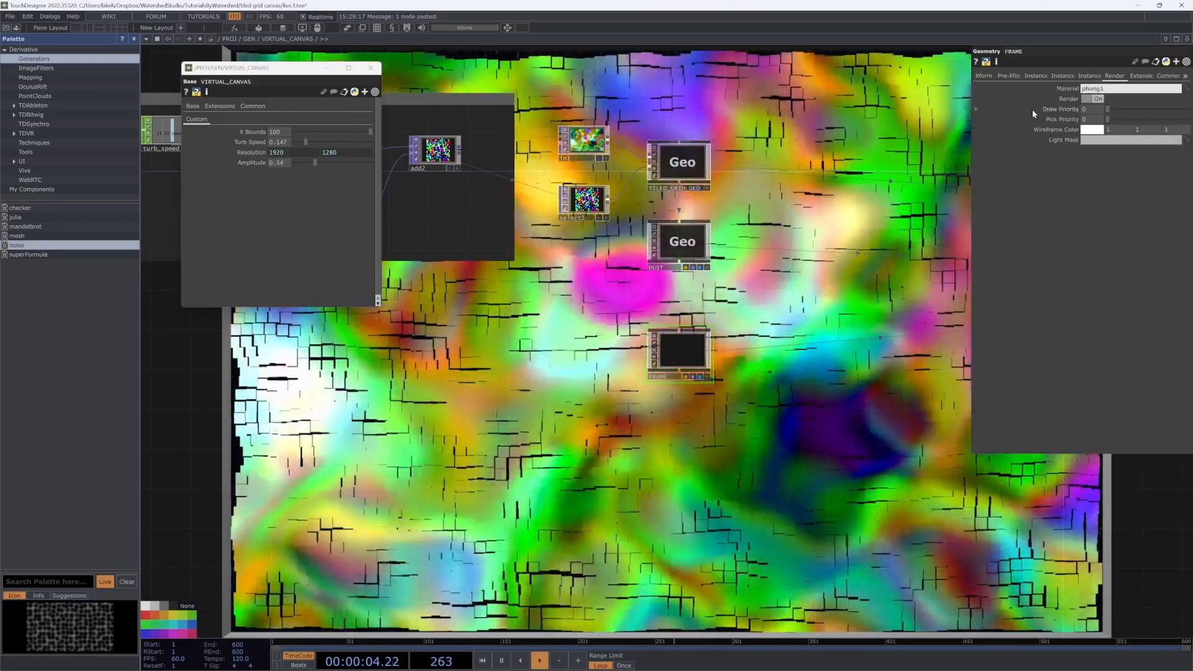
type("./")
Step: Group DUST, FRAME, TILED_GRID_GEO and select1 compactly and marquee around them
left_click_drag(862, 320, 841, 413)
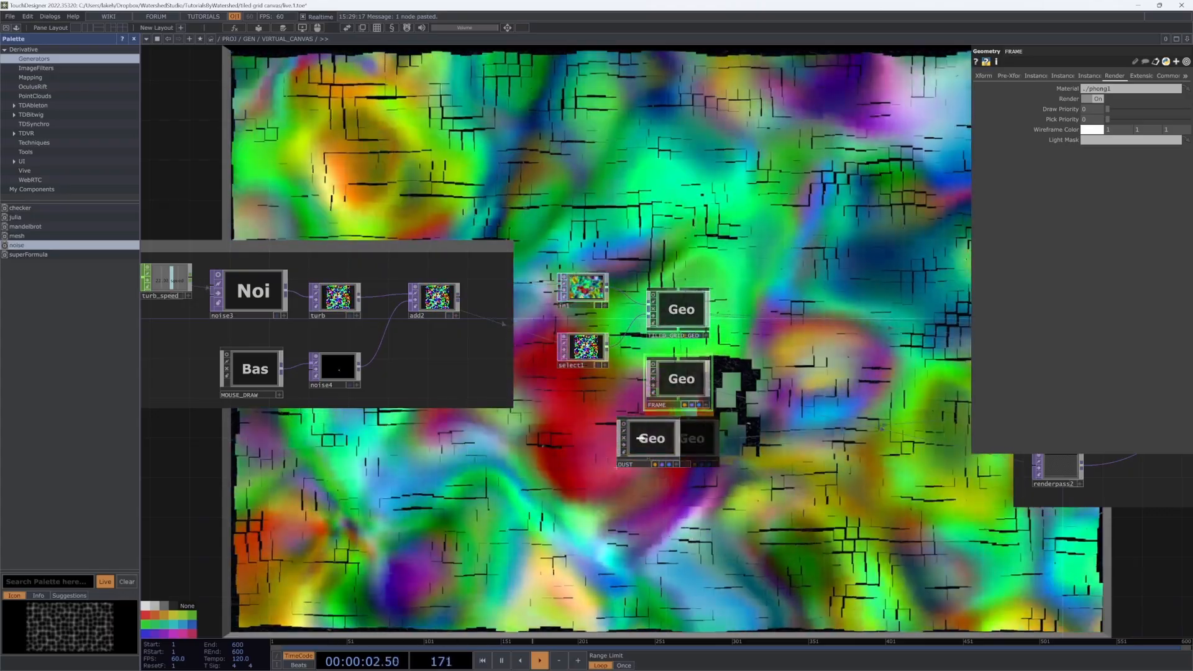
left_click_drag(639, 439, 600, 418)
left_click_drag(660, 378, 681, 418)
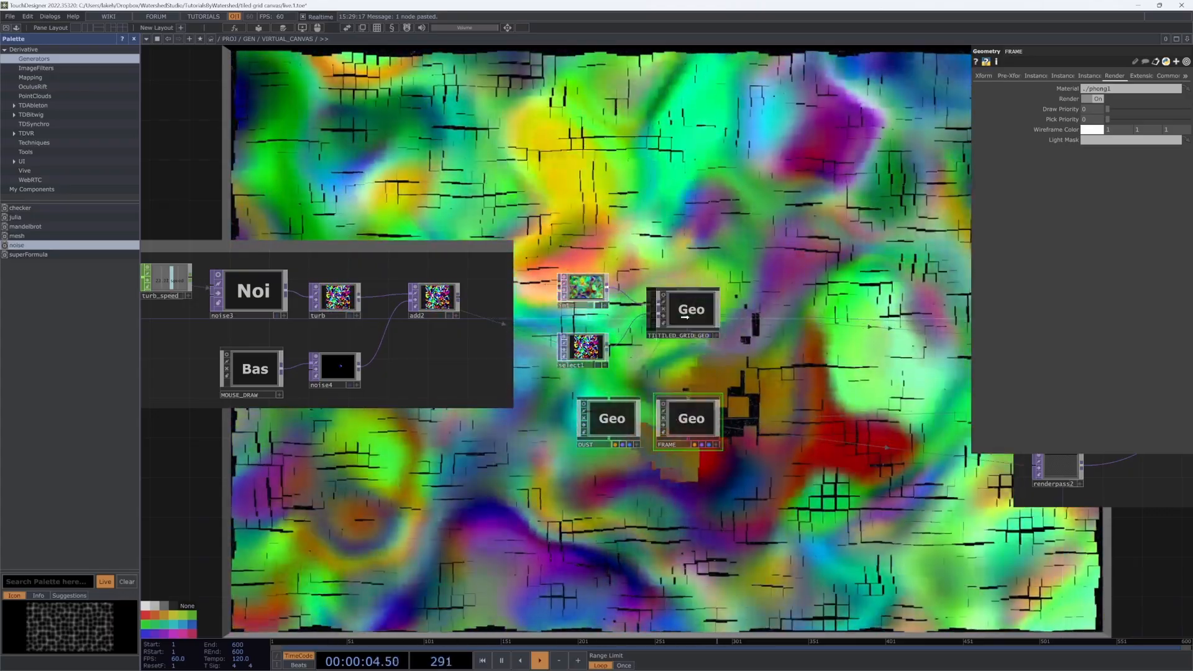
left_click_drag(684, 317, 693, 317)
left_click_drag(571, 334, 600, 314)
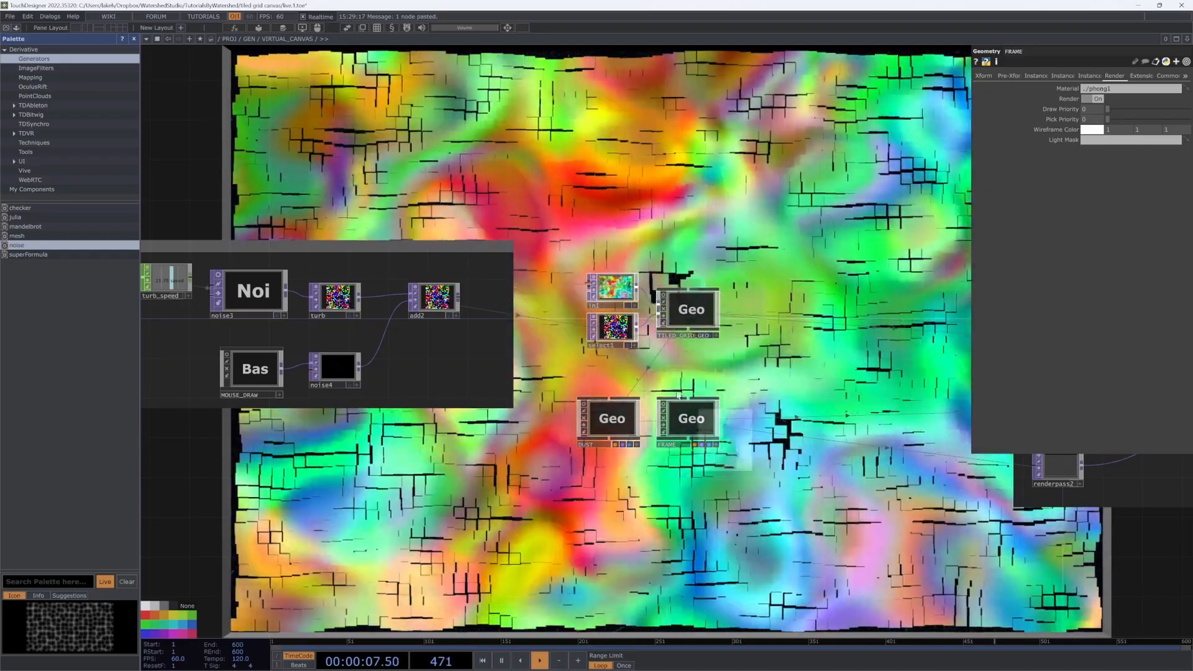
right_click_drag(678, 396, 546, 238)
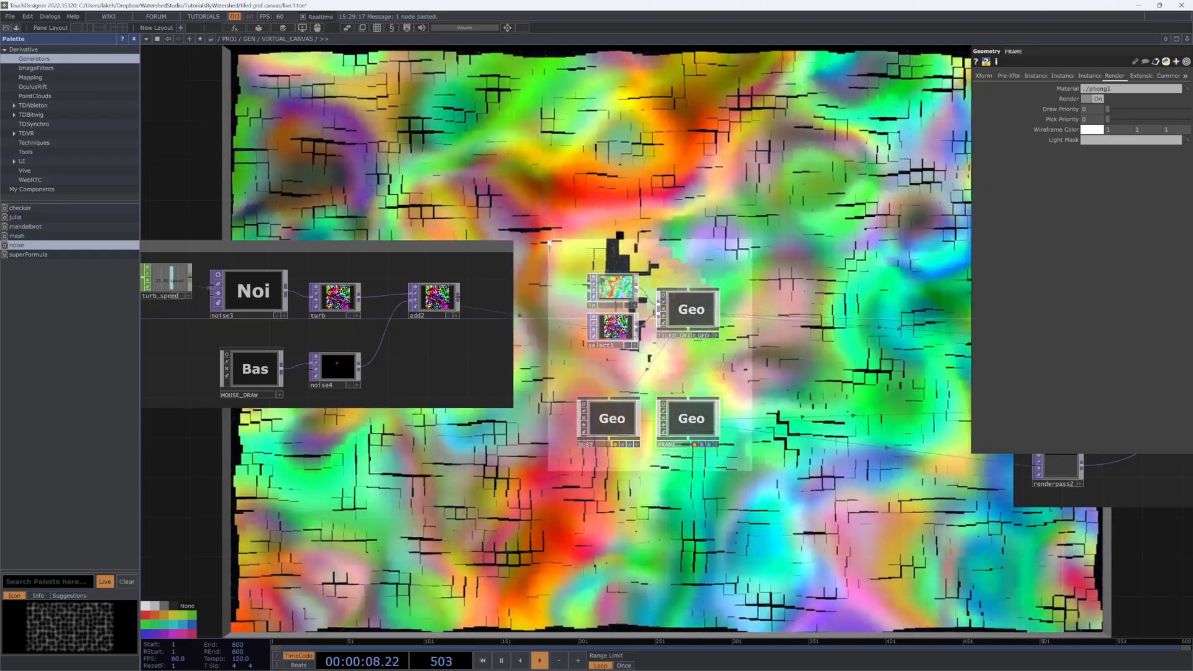
Step: Add a Geometry annotation around the marked nodes and move the Render group beside it
key("shift+a")
type("Geome")
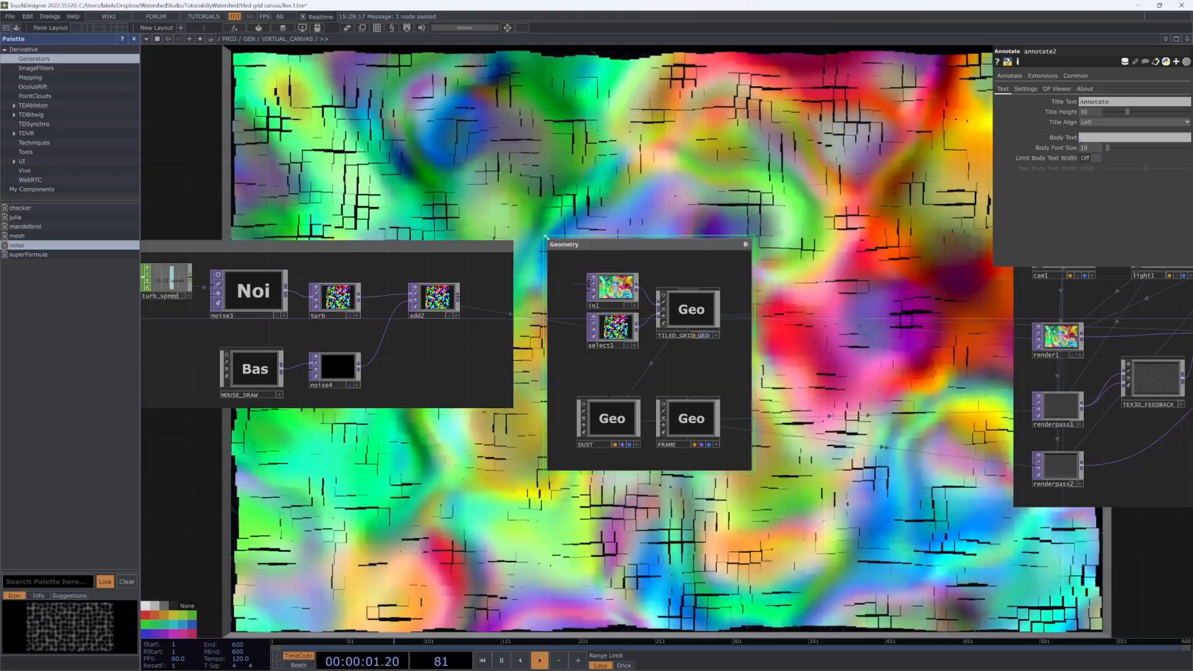
left_click_drag(696, 232, 749, 270)
scroll(777, 248, "down", 5)
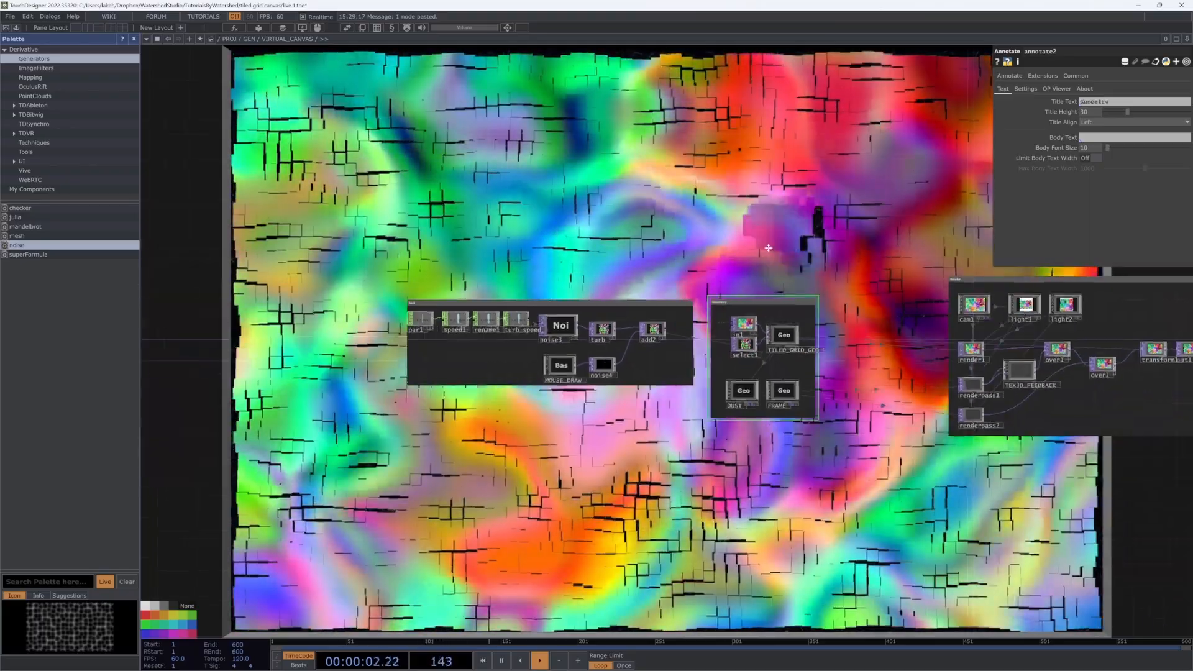
left_click_drag(777, 213, 758, 274)
mouse_move(944, 336)
left_mouse_down()
mouse_move(821, 356)
mouse_move(715, 328)
left_mouse_up()
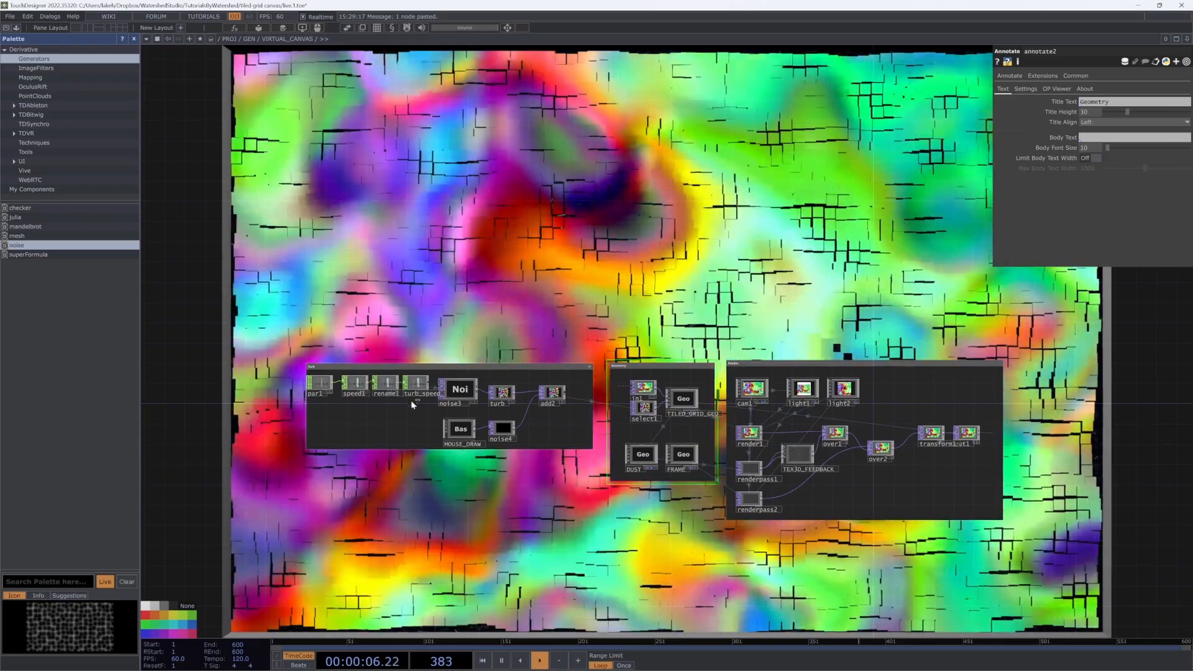
Step: Select every node in the network and turn off their viewer previews
left_click(416, 385)
scroll(359, 407, "up", 5)
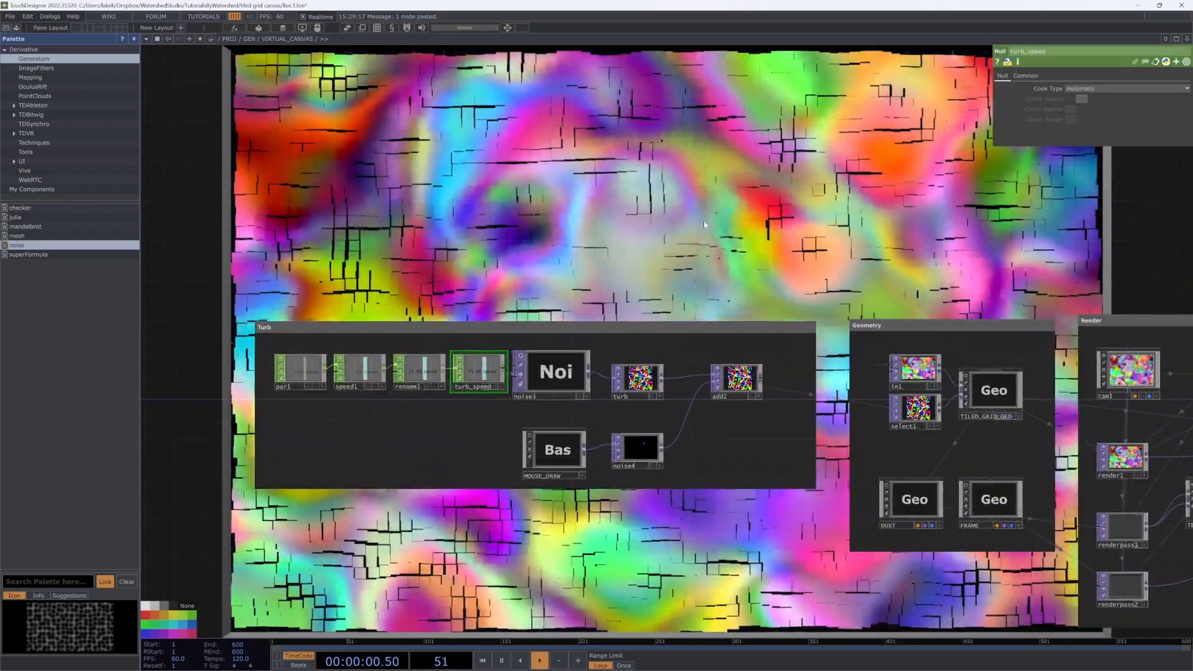
scroll(704, 222, "down", 5)
left_click_drag(704, 222, 552, 289)
right_click_drag(1082, 537, 197, 215)
scroll(653, 360, "up", 5)
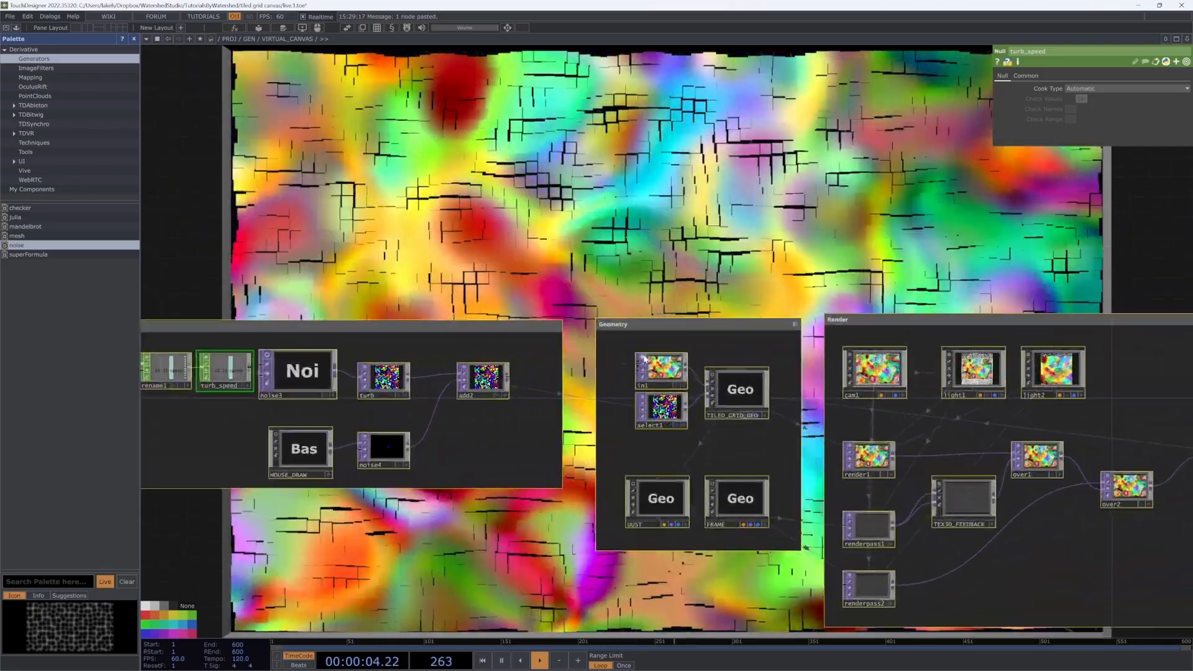
left_click(637, 355)
scroll(651, 352, "down", 5)
left_click_drag(705, 223, 703, 303)
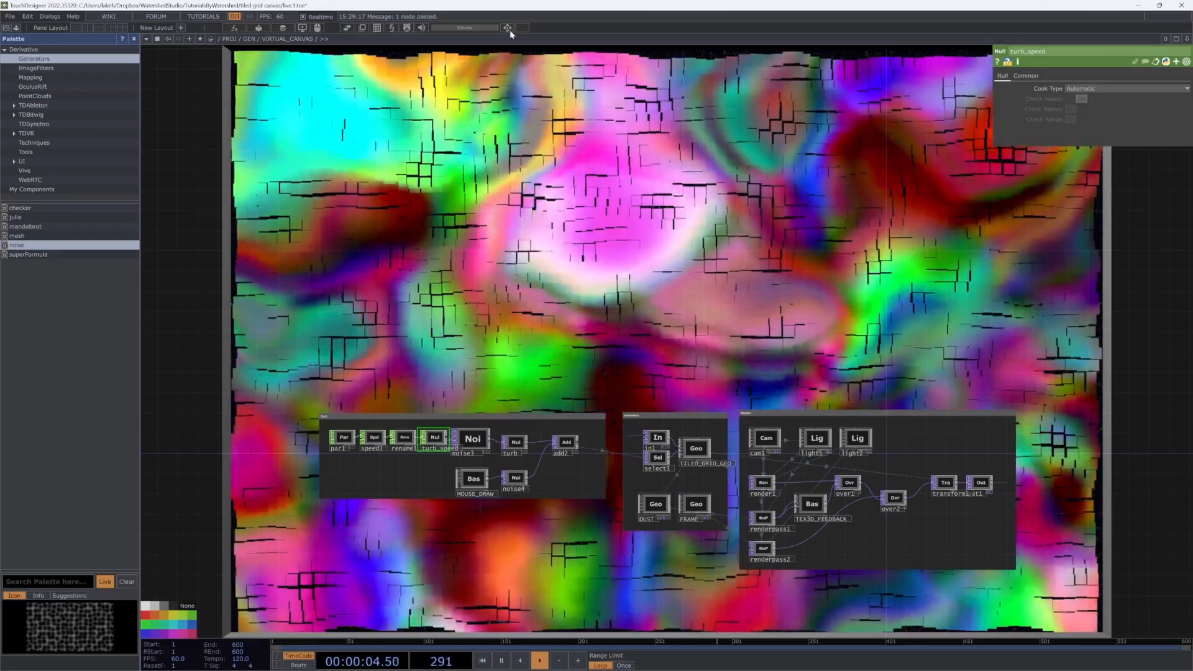
Step: Raise VIRTUAL_CANVAS Amplitude from 0.54 to 2 in a floating parameter window
left_click(509, 30)
left_click_drag(521, 9, 1070, 44)
mouse_move(1139, 135)
left_mouse_down()
mouse_move(1149, 137)
mouse_move(1078, 139)
mouse_move(1150, 140)
left_mouse_up()
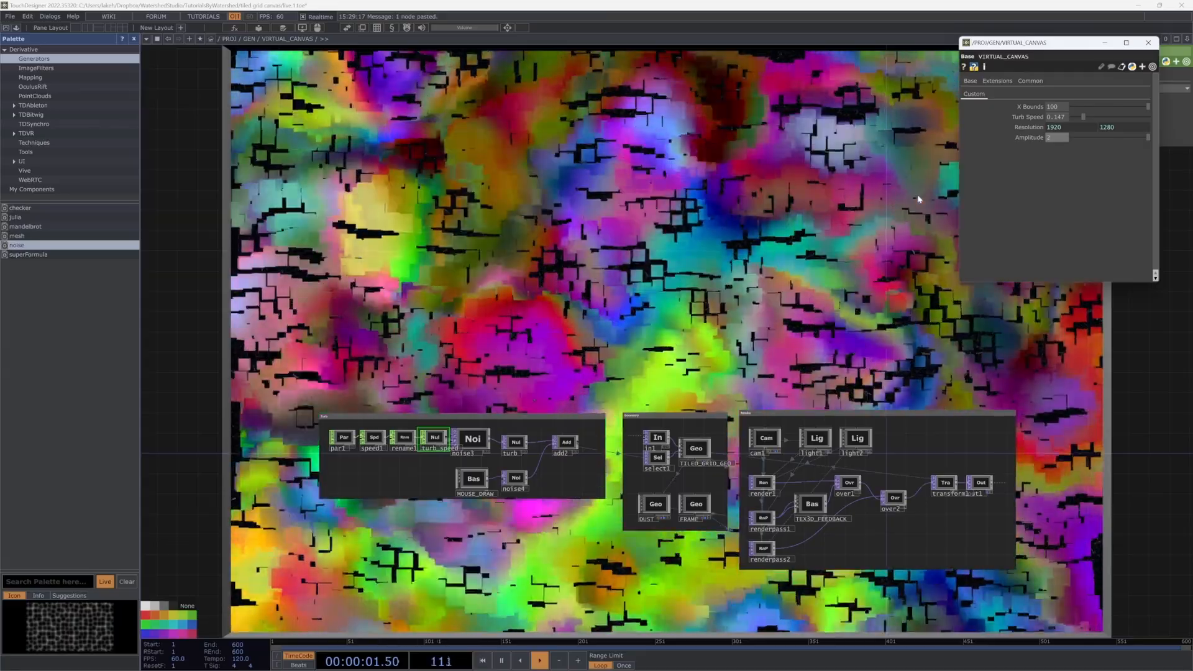
left_click_drag(903, 269, 843, 273)
left_click_drag(526, 186, 541, 224)
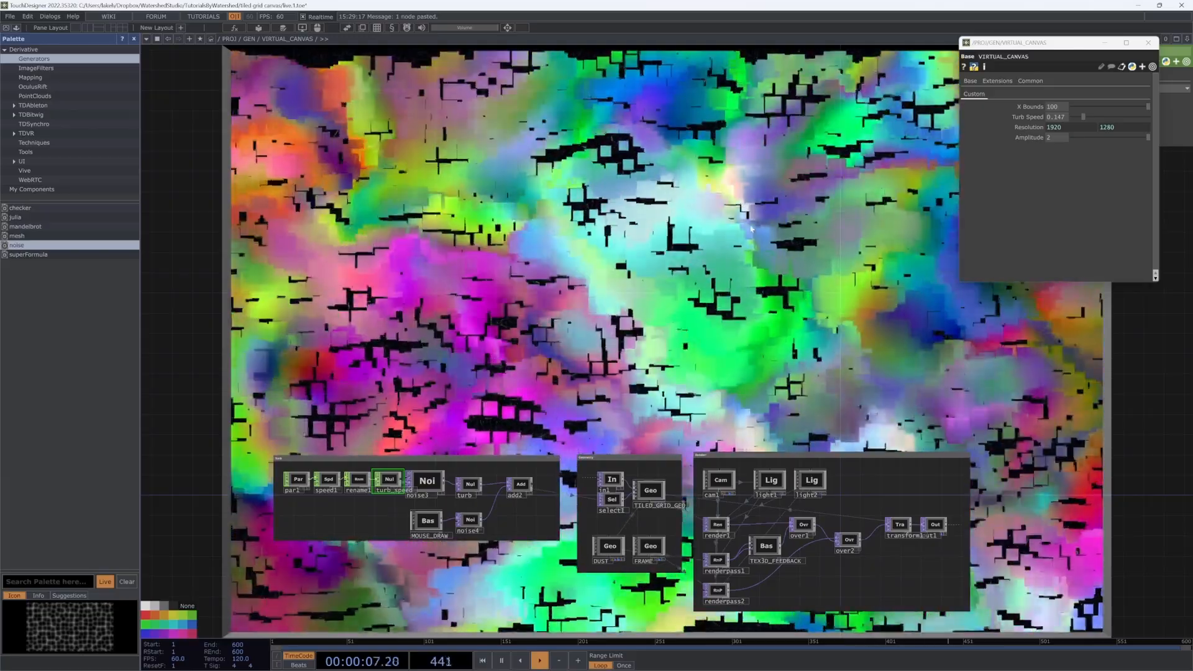
left_click_drag(738, 193, 702, 150)
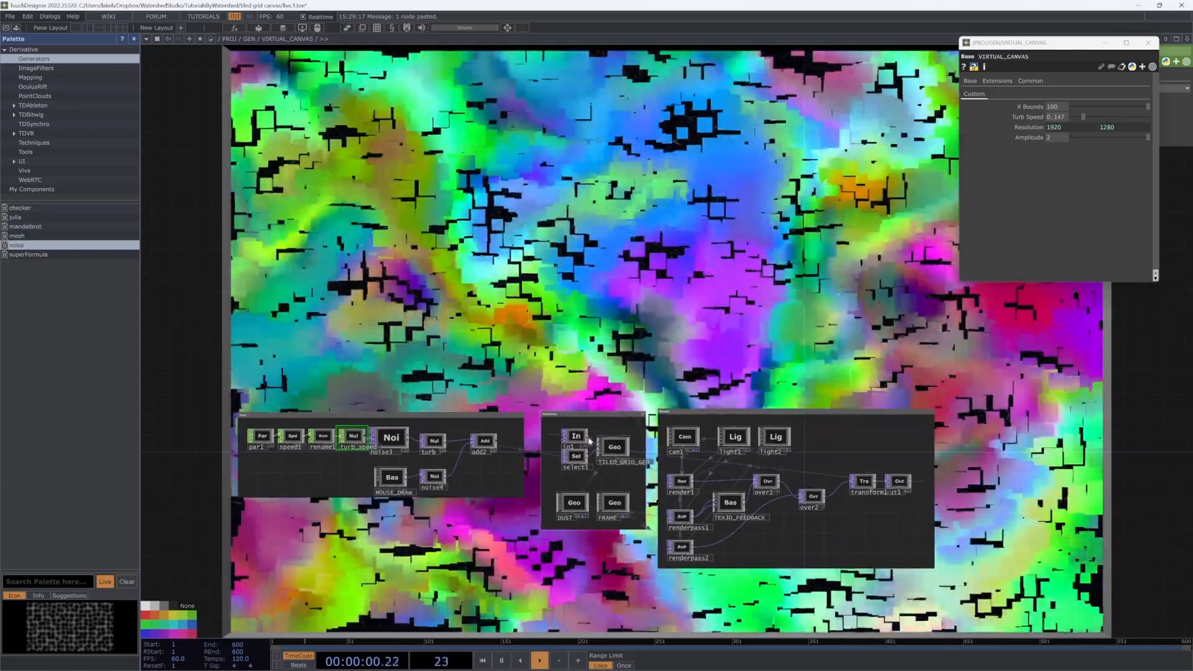
scroll(480, 461, "up", 3)
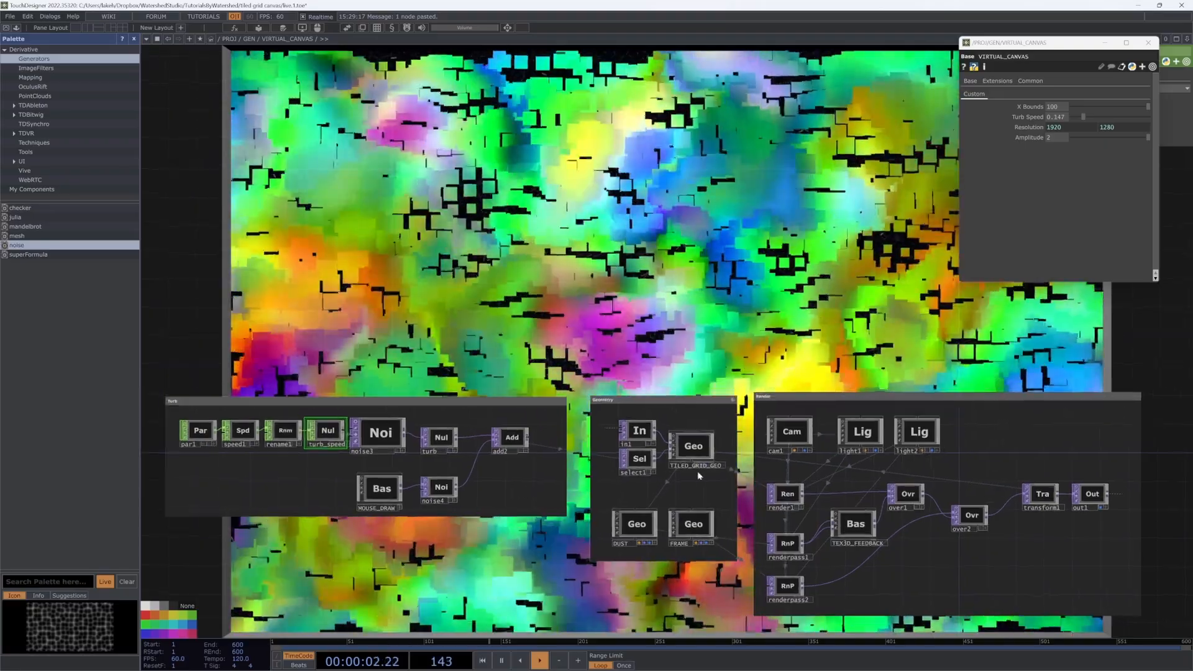
Step: Enter TILED_GRID_GEO and show constant1's Common parameters
key("i")
scroll(739, 458, "down", 5)
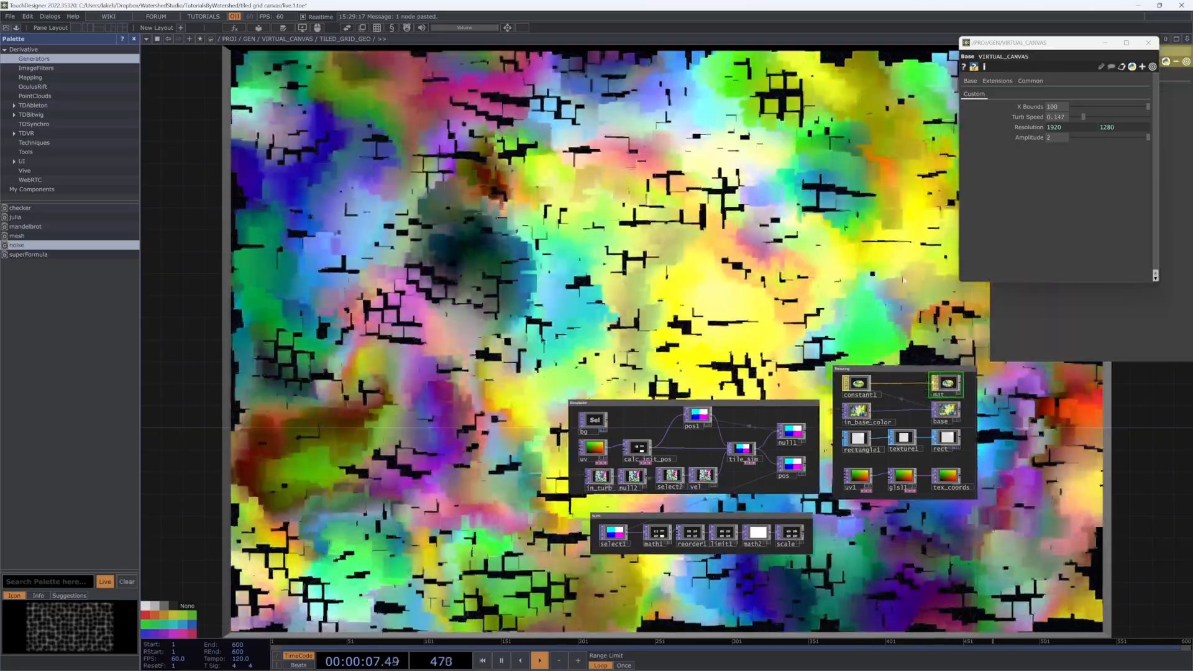
left_click_drag(904, 280, 784, 285)
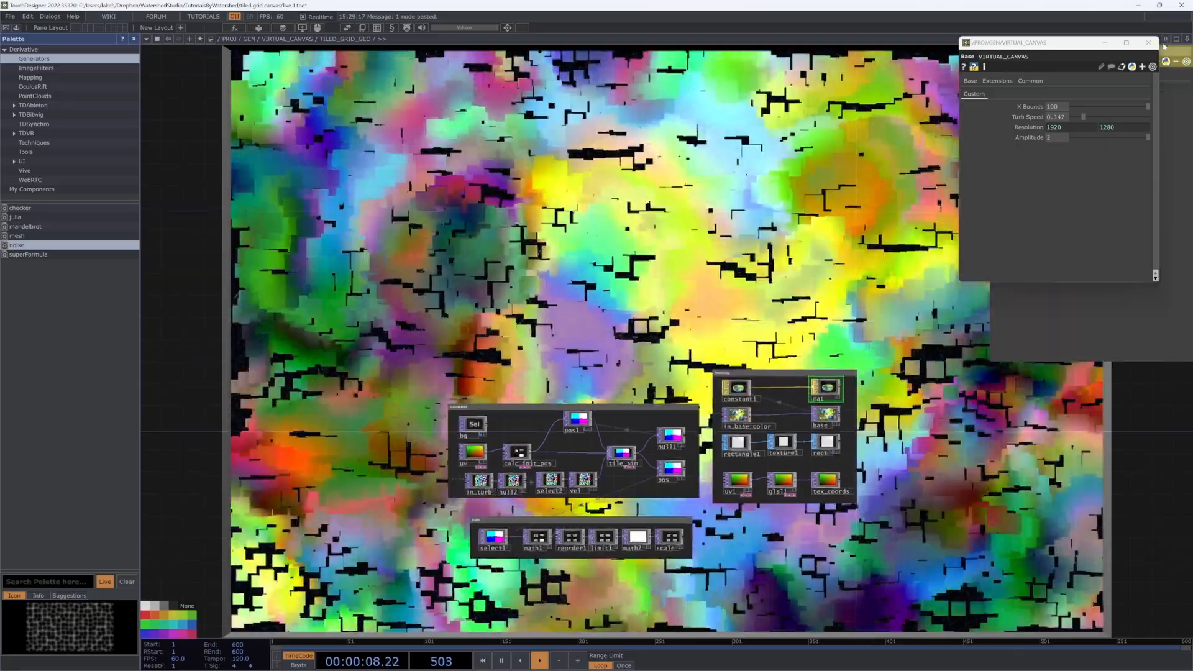
left_click(1148, 43)
left_click(1049, 75)
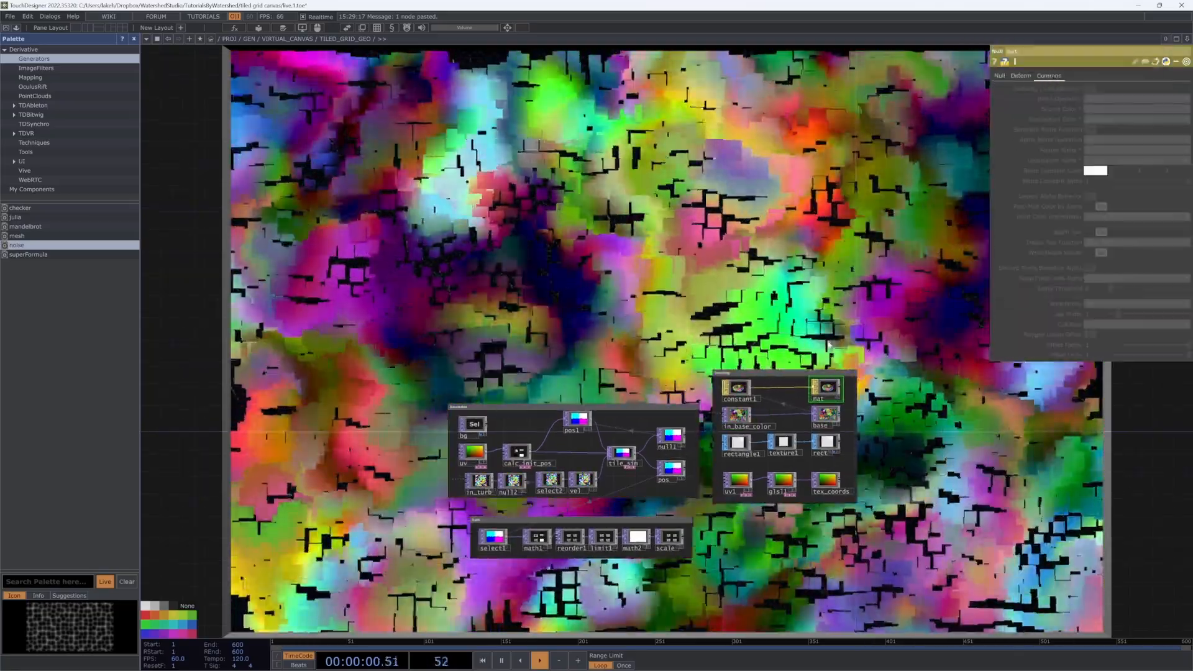
scroll(808, 348, "up", 5)
left_click(669, 423)
left_click(1062, 75)
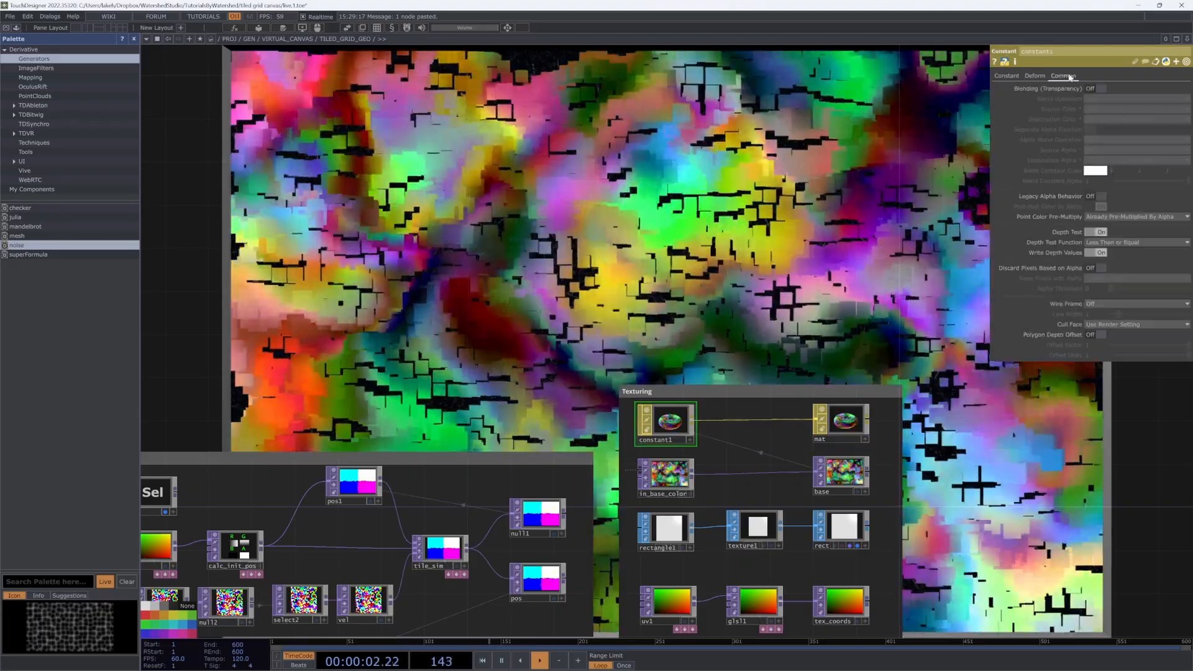
Step: Set constant1's Blending off, Discard Pixels Based on Alpha on, and Depth Test off
left_click(1101, 88)
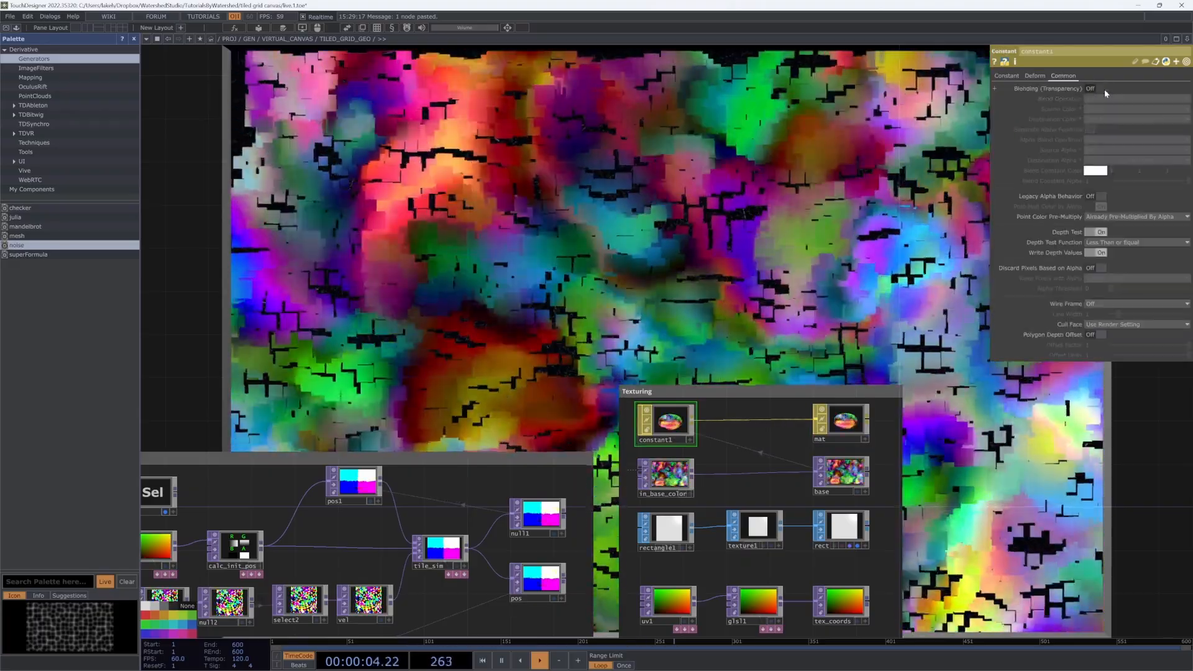
left_click(1090, 89)
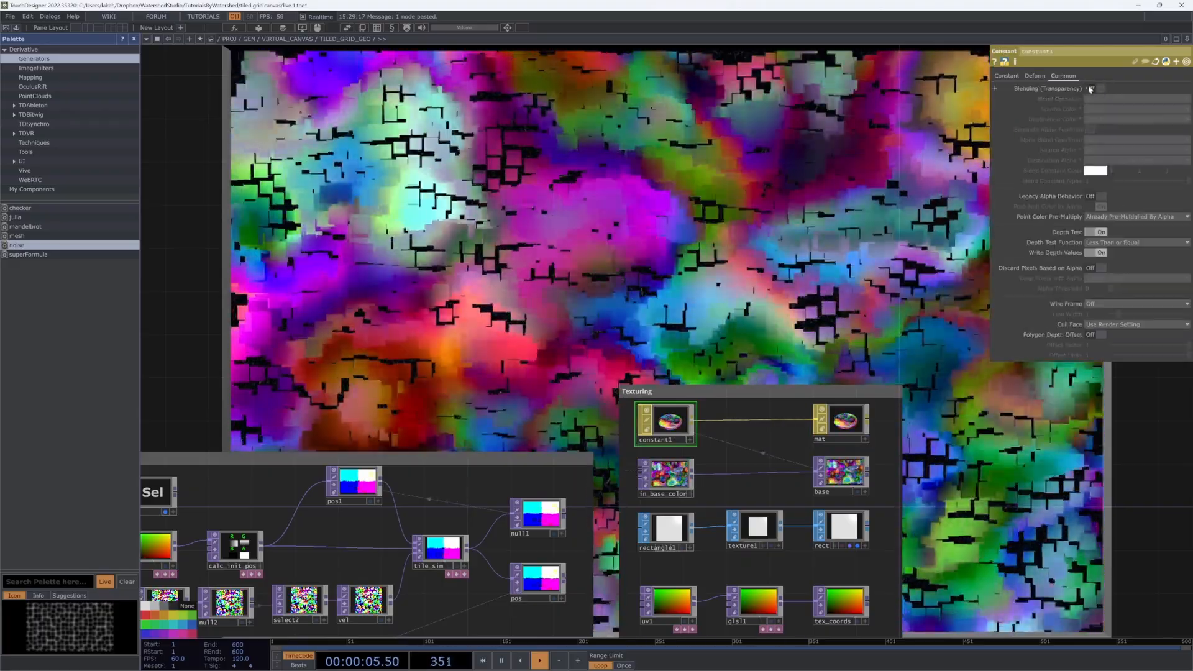
left_click(1100, 89)
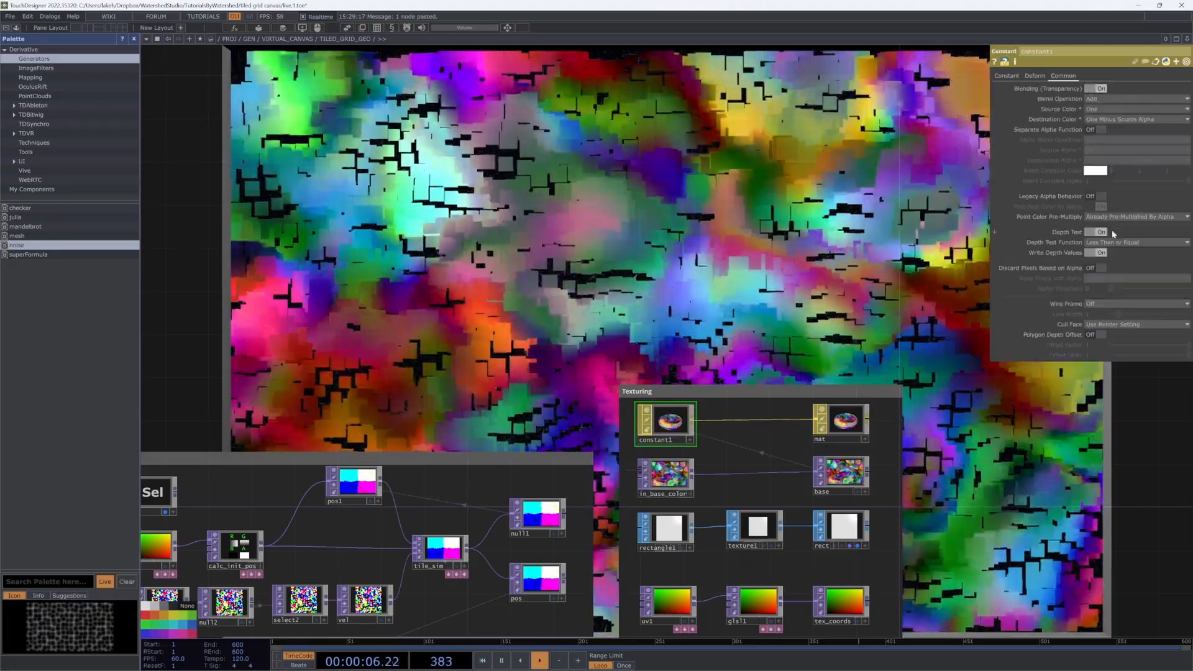
left_click(1101, 267)
left_click_drag(738, 266, 697, 260)
left_click(1104, 98)
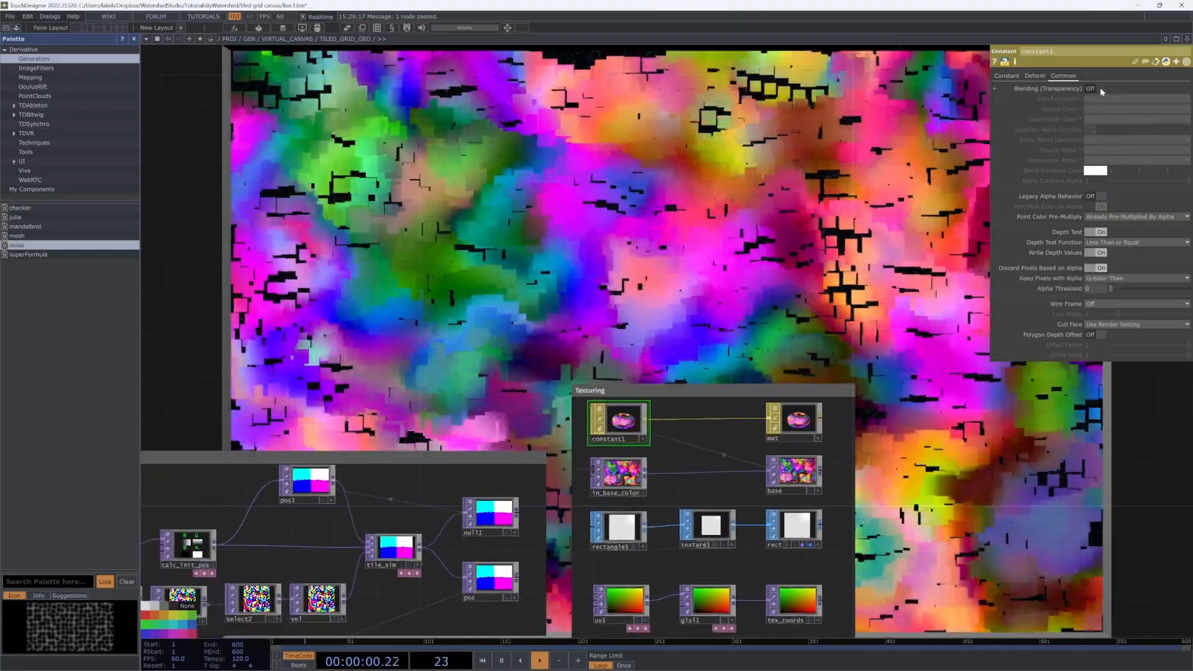
left_click(1099, 89)
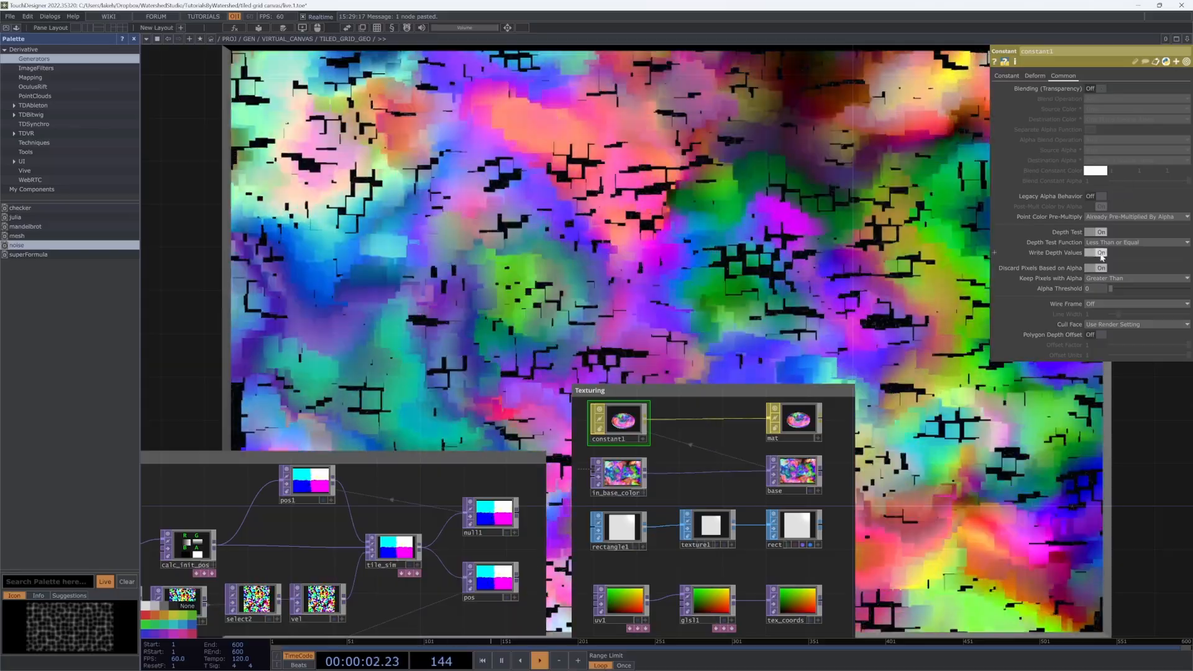
left_click(1097, 232)
Step: Lower TILED_GRID_GEO's Amplitude from 2 to 0.4
scroll(690, 262, "down", 6)
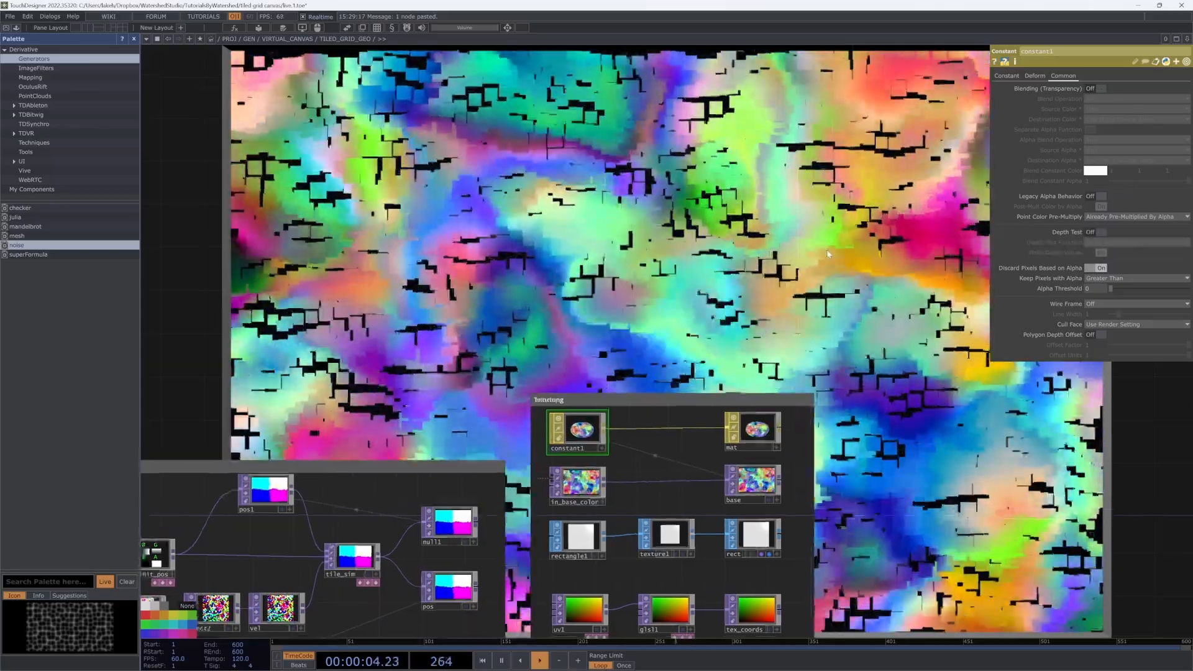
scroll(695, 262, "down", 8)
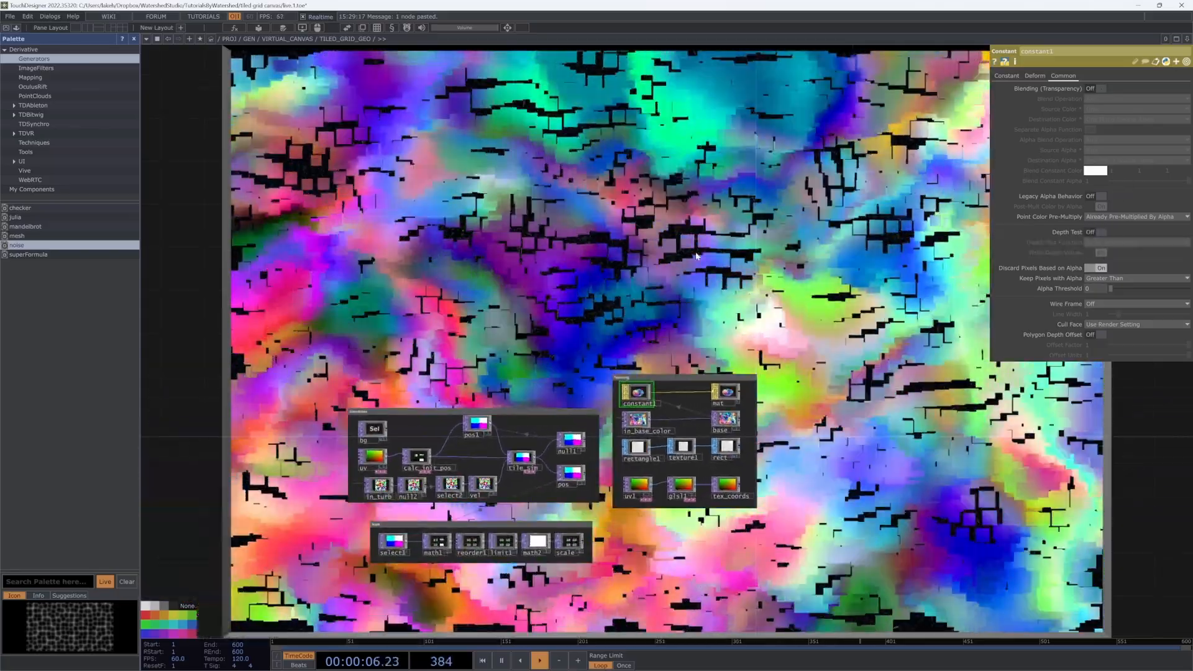
scroll(701, 262, "down", 4)
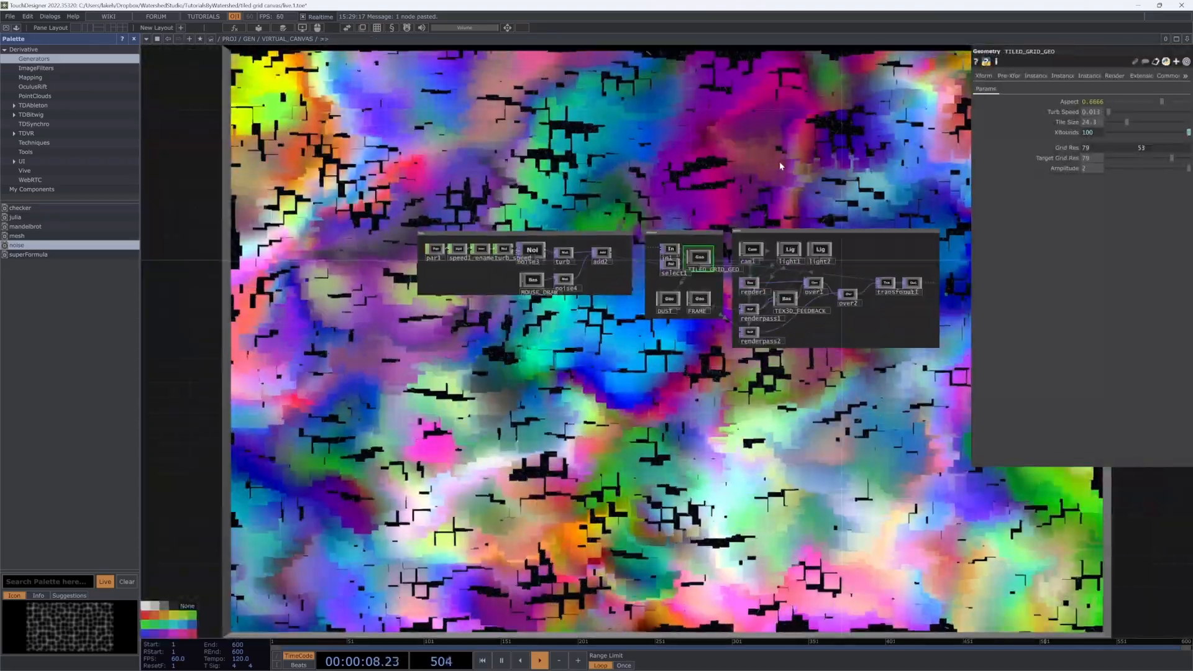
left_click_drag(850, 119, 780, 423)
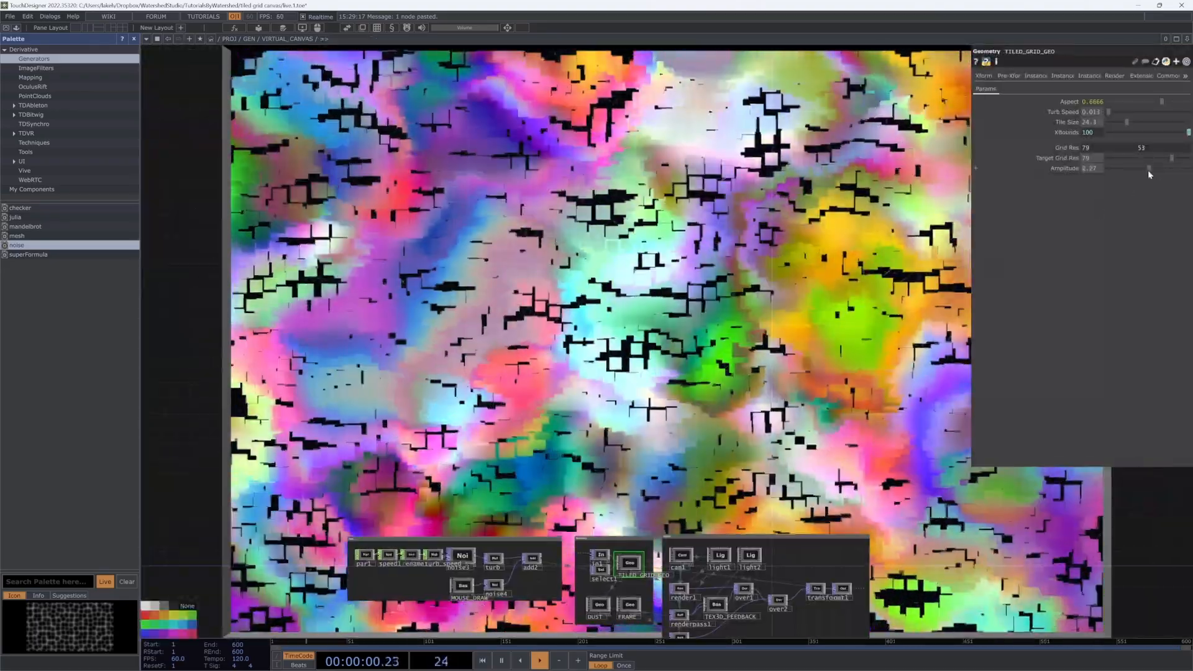
left_click_drag(1154, 169, 1123, 173)
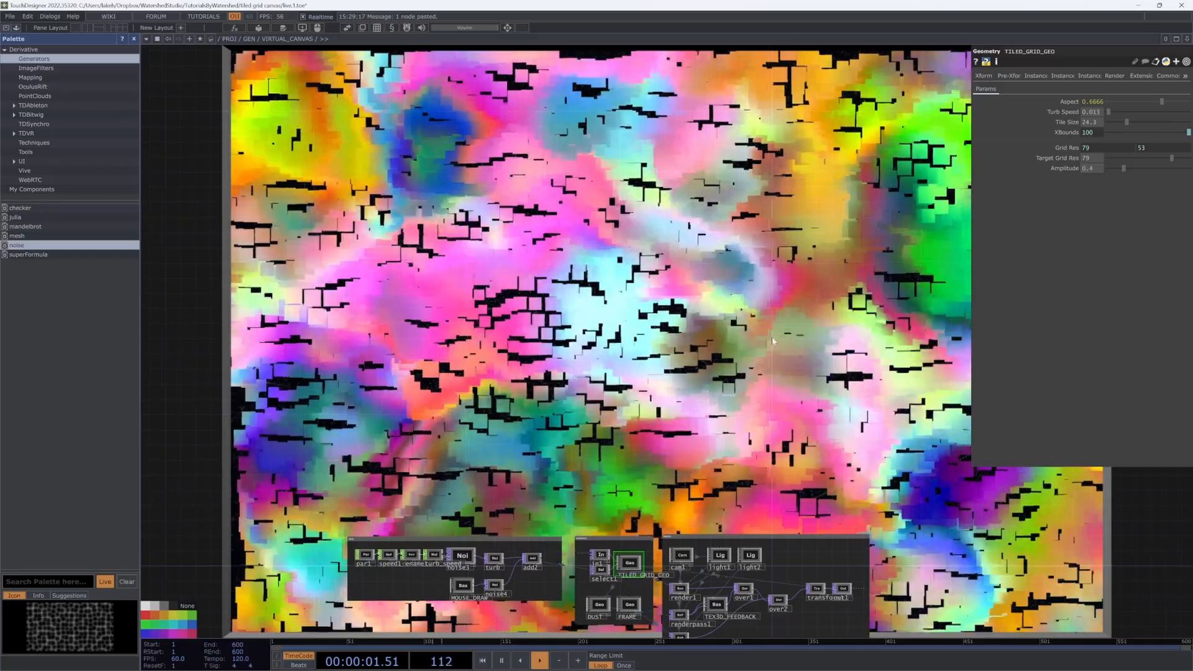
scroll(833, 304, "down", 3)
left_click_drag(832, 304, 833, 181)
scroll(691, 279, "up", 2)
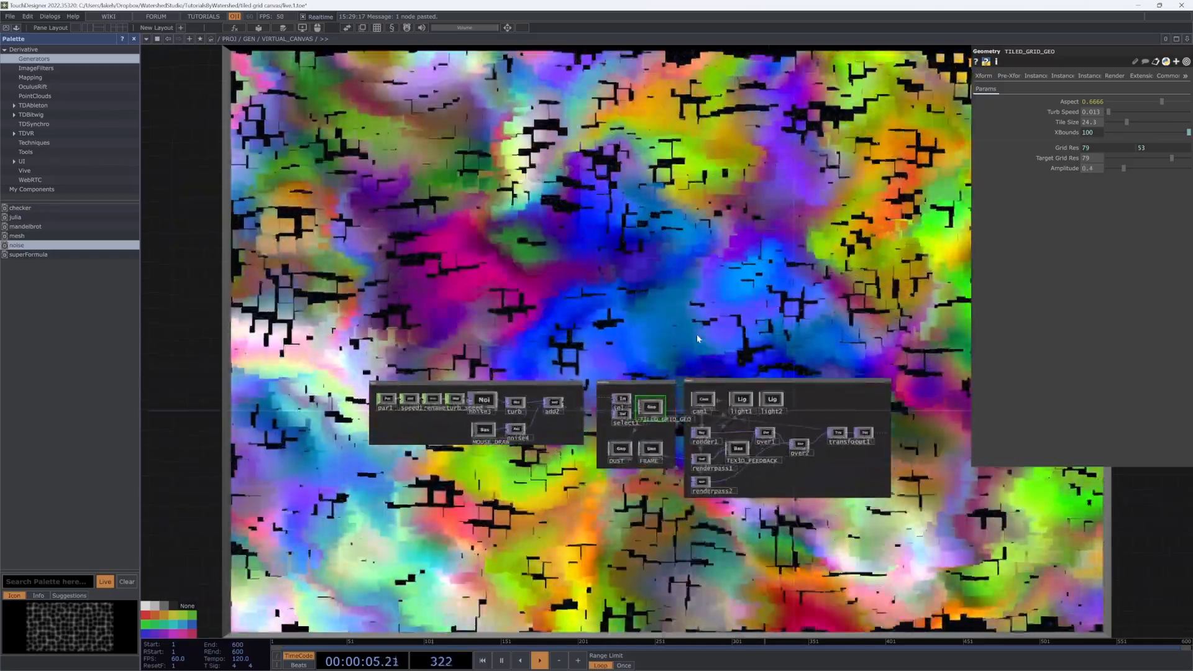
Step: Return to the GEN network with the palette and parameter panel hidden
key("u")
left_click_drag(757, 261, 794, 291)
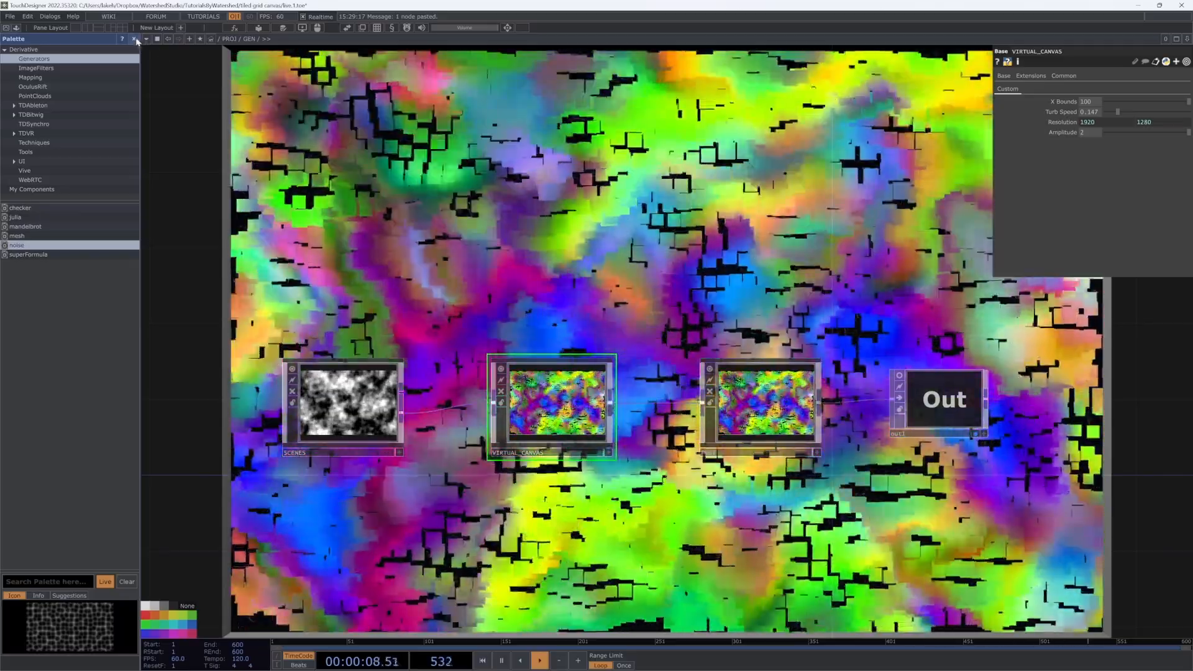
left_click(134, 40)
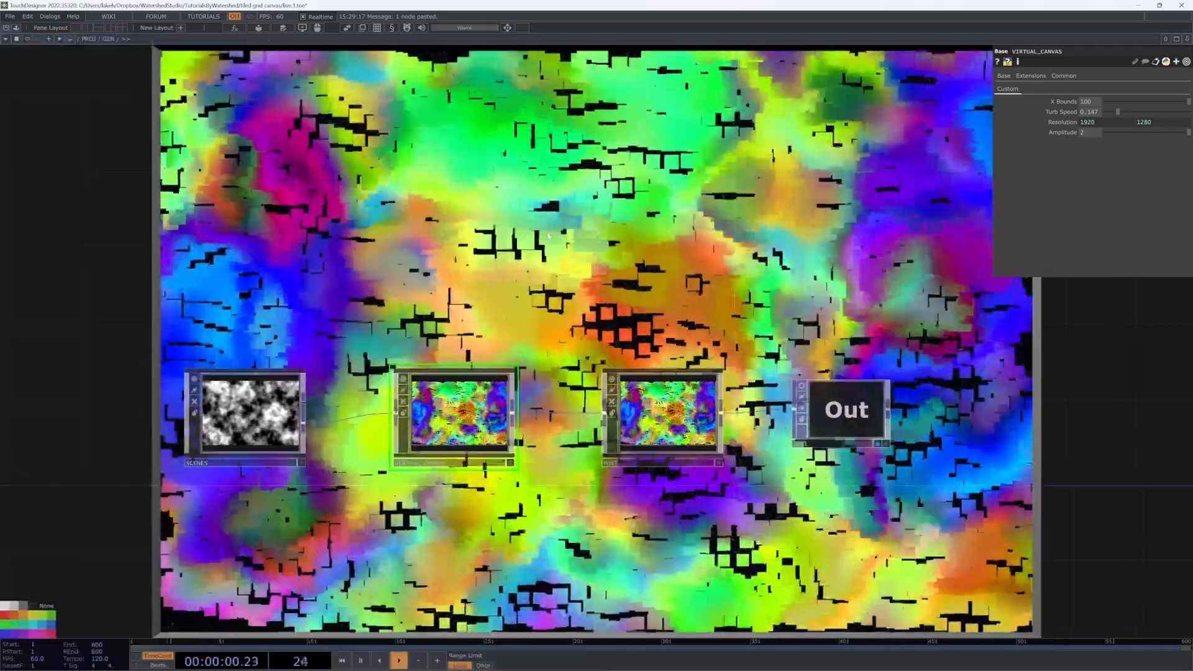
key("p")
left_click_drag(594, 254, 672, 292)
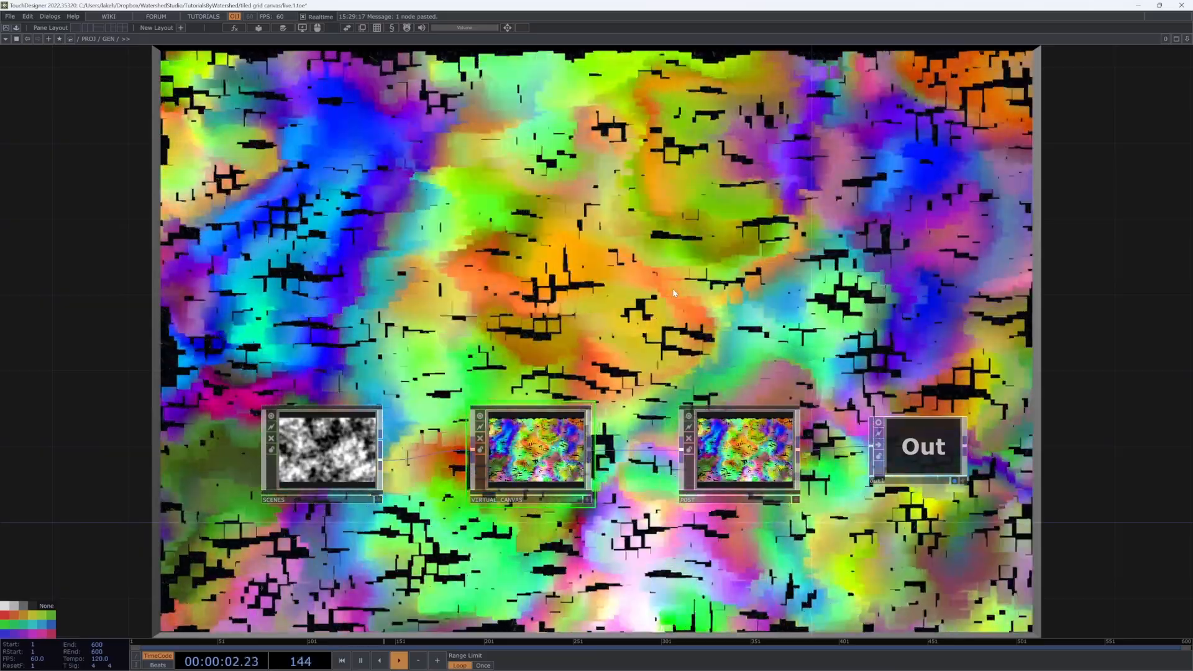